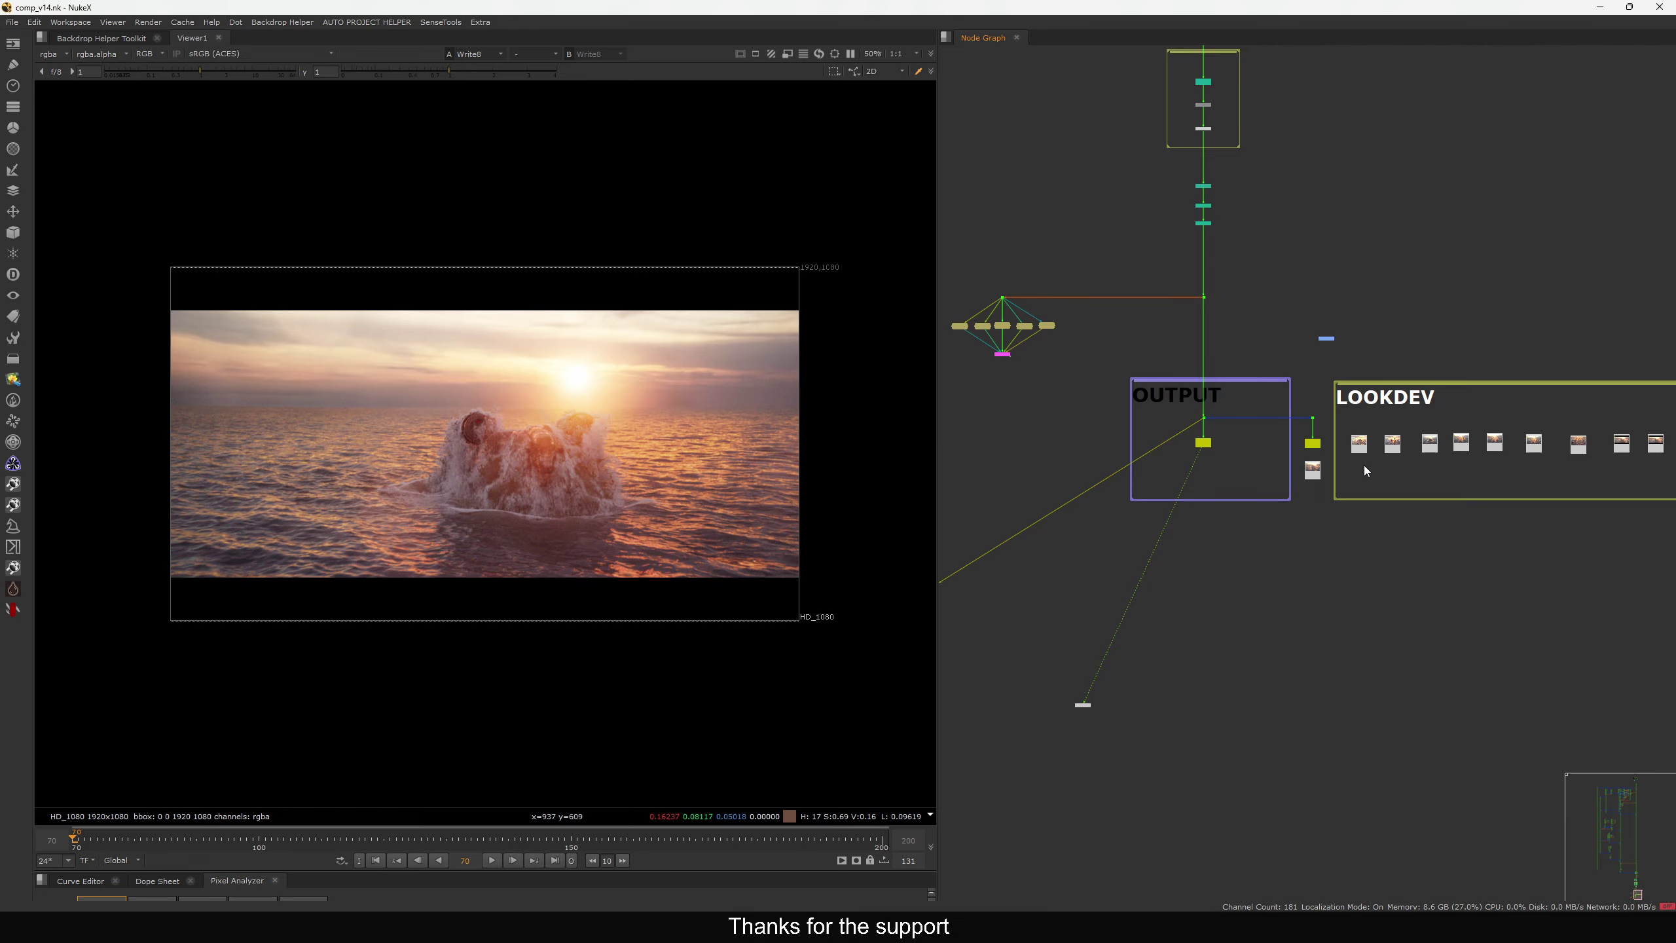
Switch to the Astro_keying script and show the green-screen astronaut plate in the viewer
drag(685, 360, 363, 540)
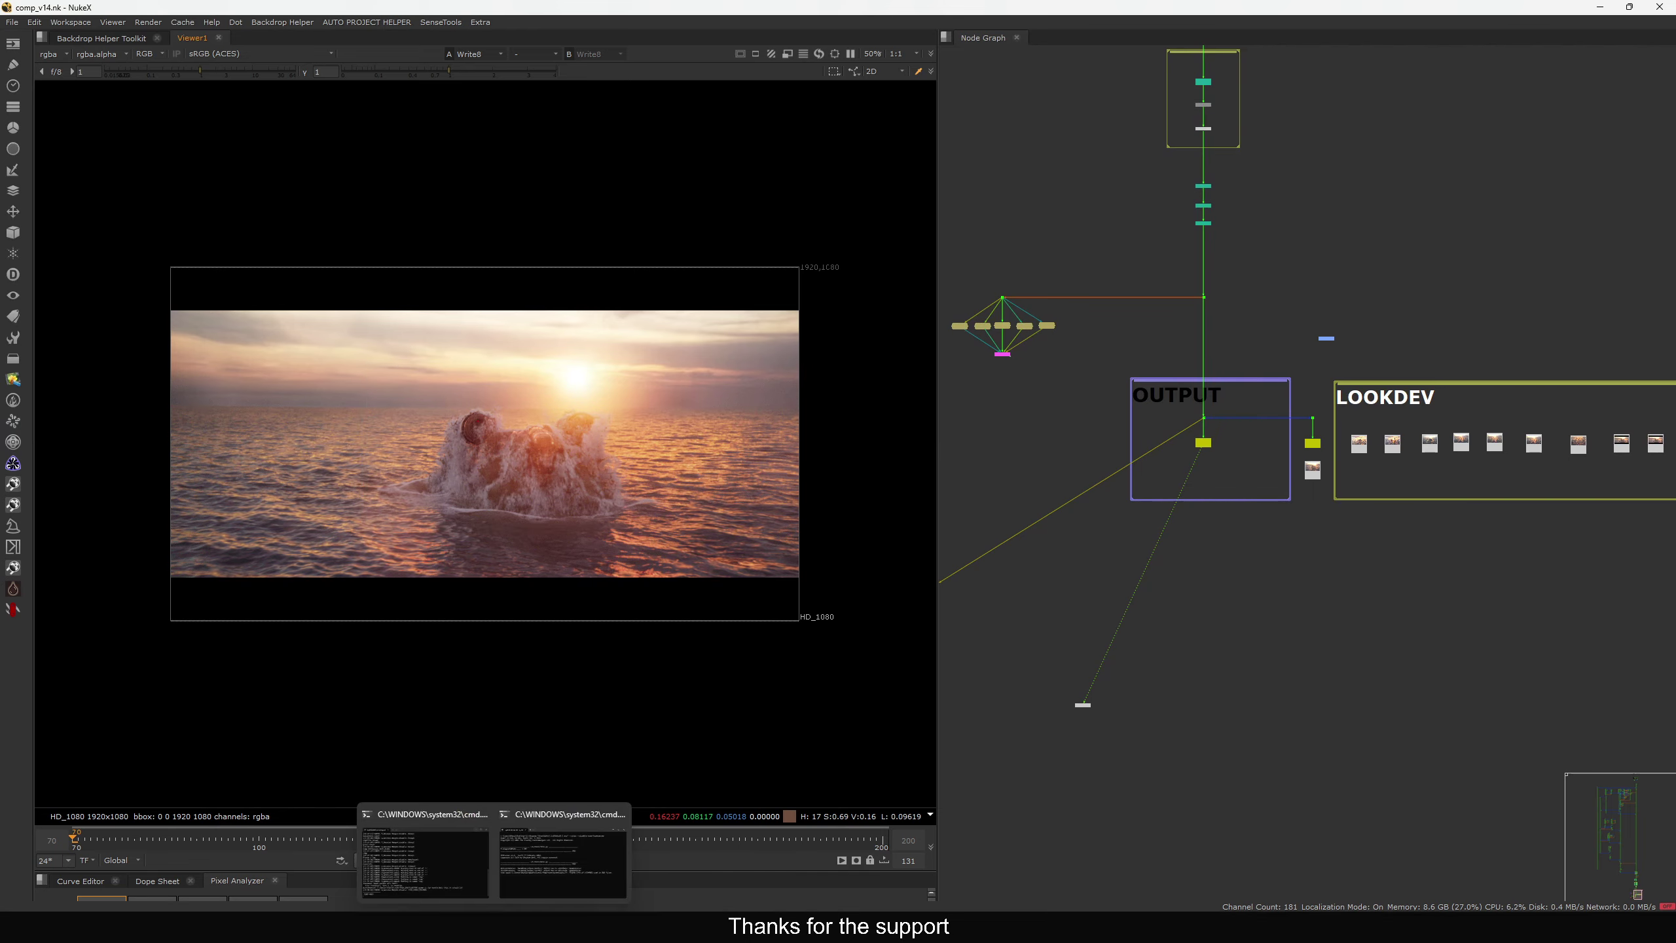
click(581, 861)
middle_drag(1340, 548, 1284, 512)
drag(1204, 207, 1296, 181)
key(1)
middle_drag(1336, 276, 1289, 64)
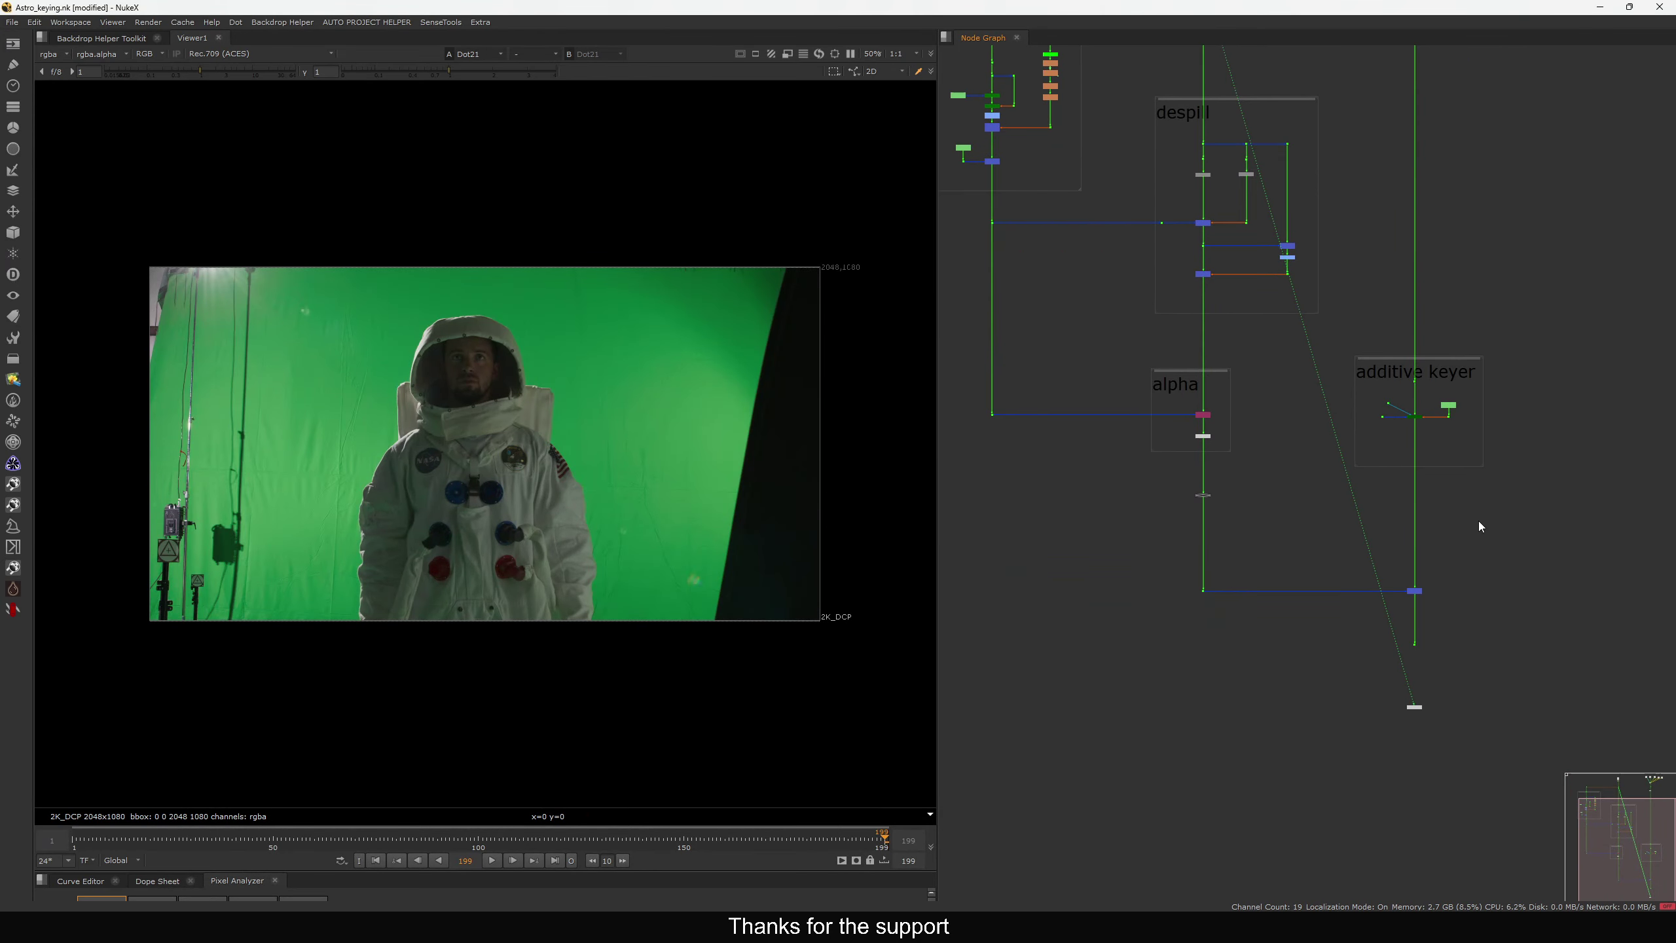
Show the output of the final merge, with the keyed astronaut over the checkerboard, in the viewer
drag(1485, 555, 1388, 608)
key(1)
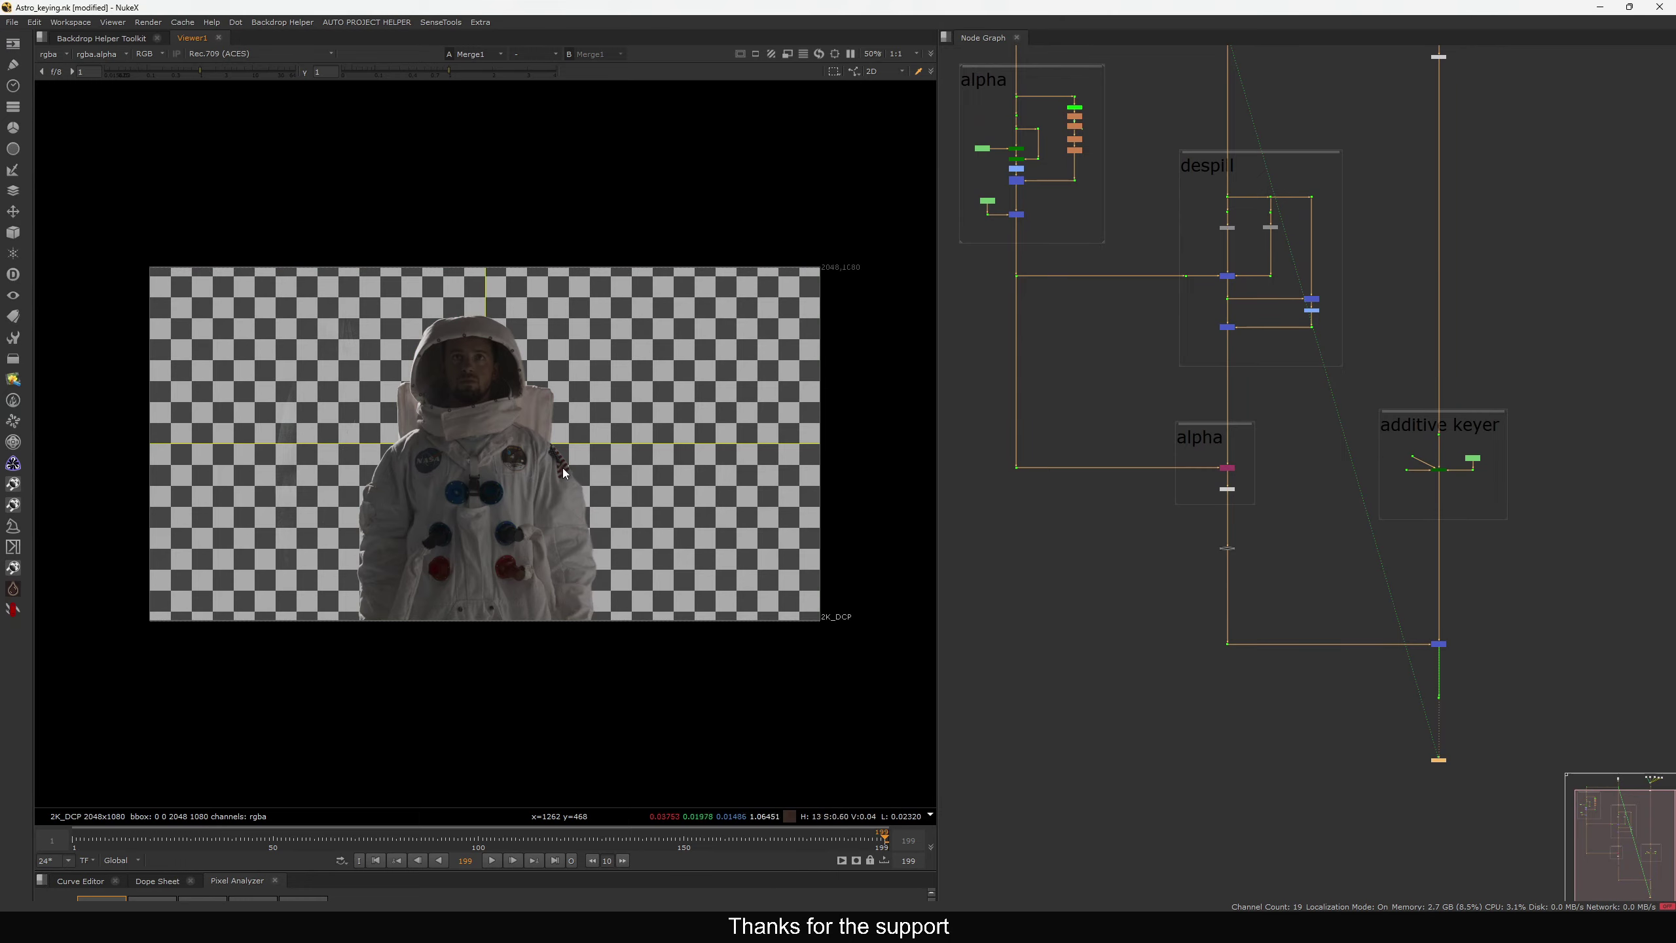
click(1552, 375)
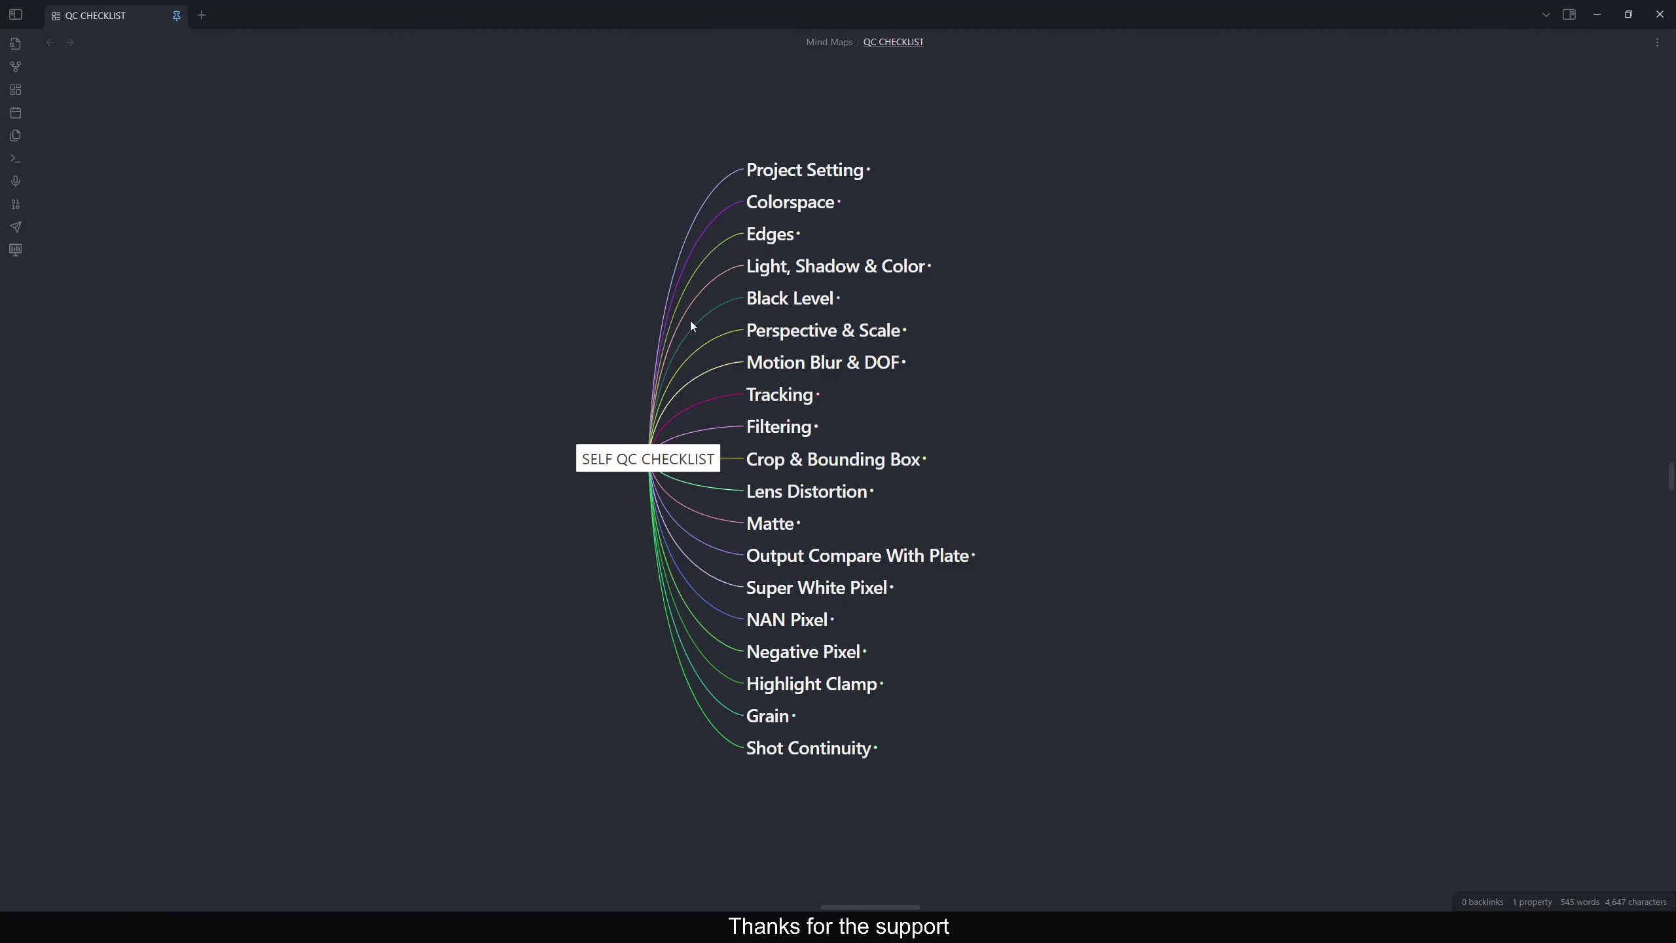
Expand the Project Setting branch of the self QC checklist mind map in Obsidian
click(691, 451)
mouse_move(570, 514)
mouse_down()
mouse_move(623, 502)
mouse_move(598, 516)
mouse_up()
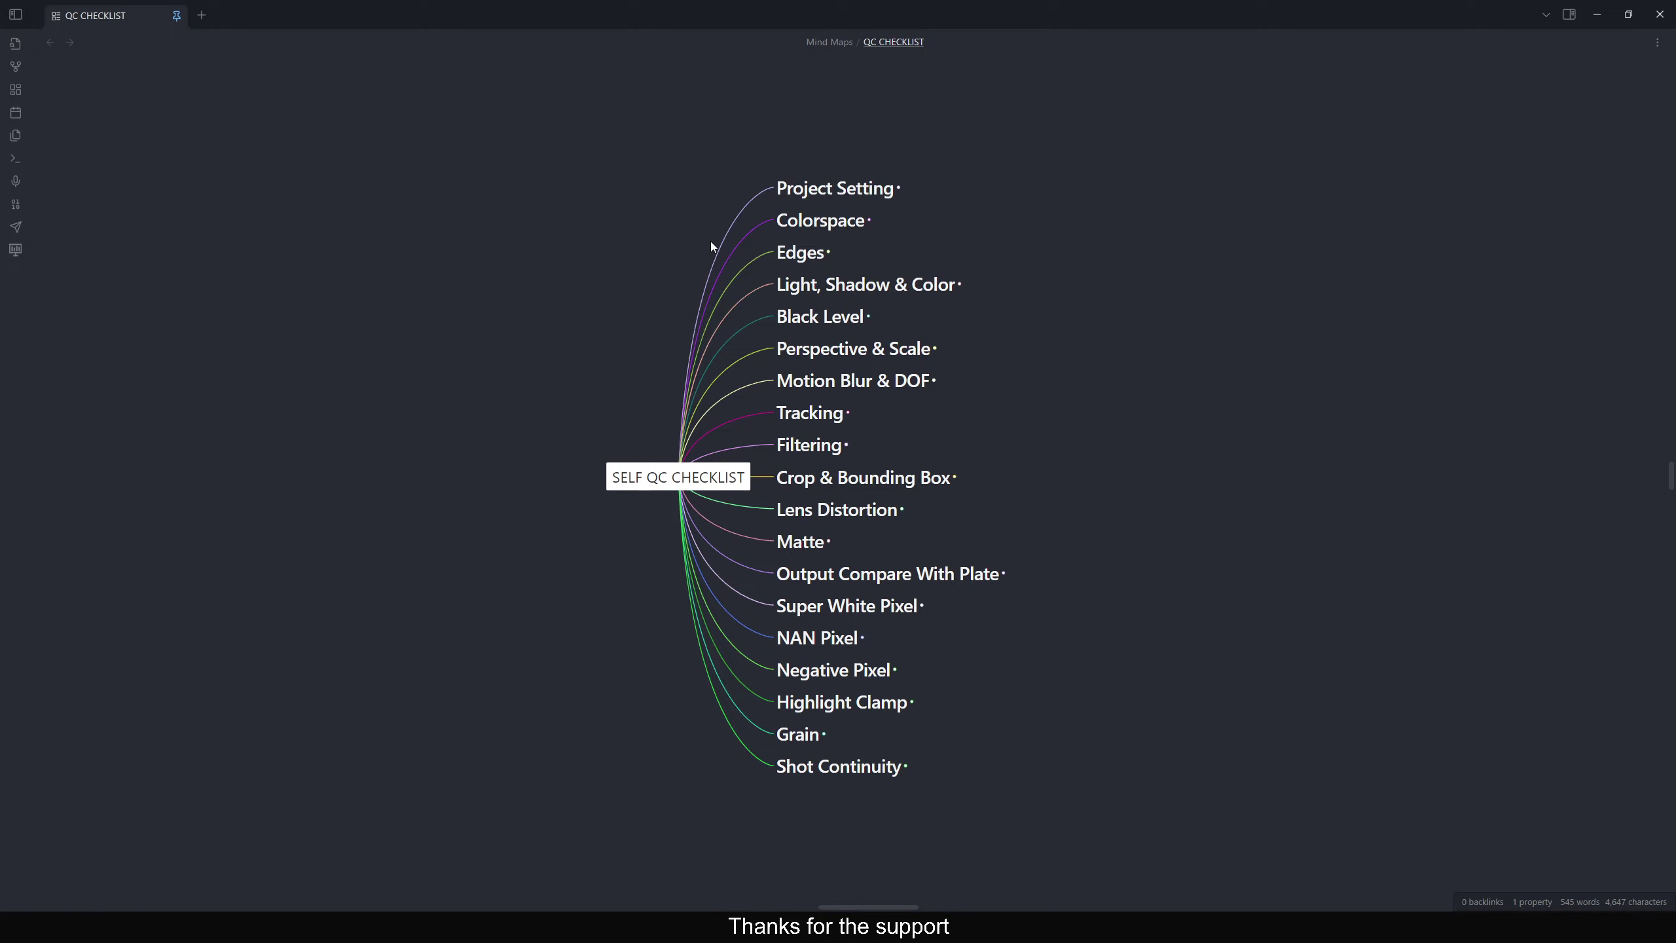
ctrl+scroll(894, 199, up, 2)
drag(774, 251, 500, 721)
drag(524, 312, 376, 328)
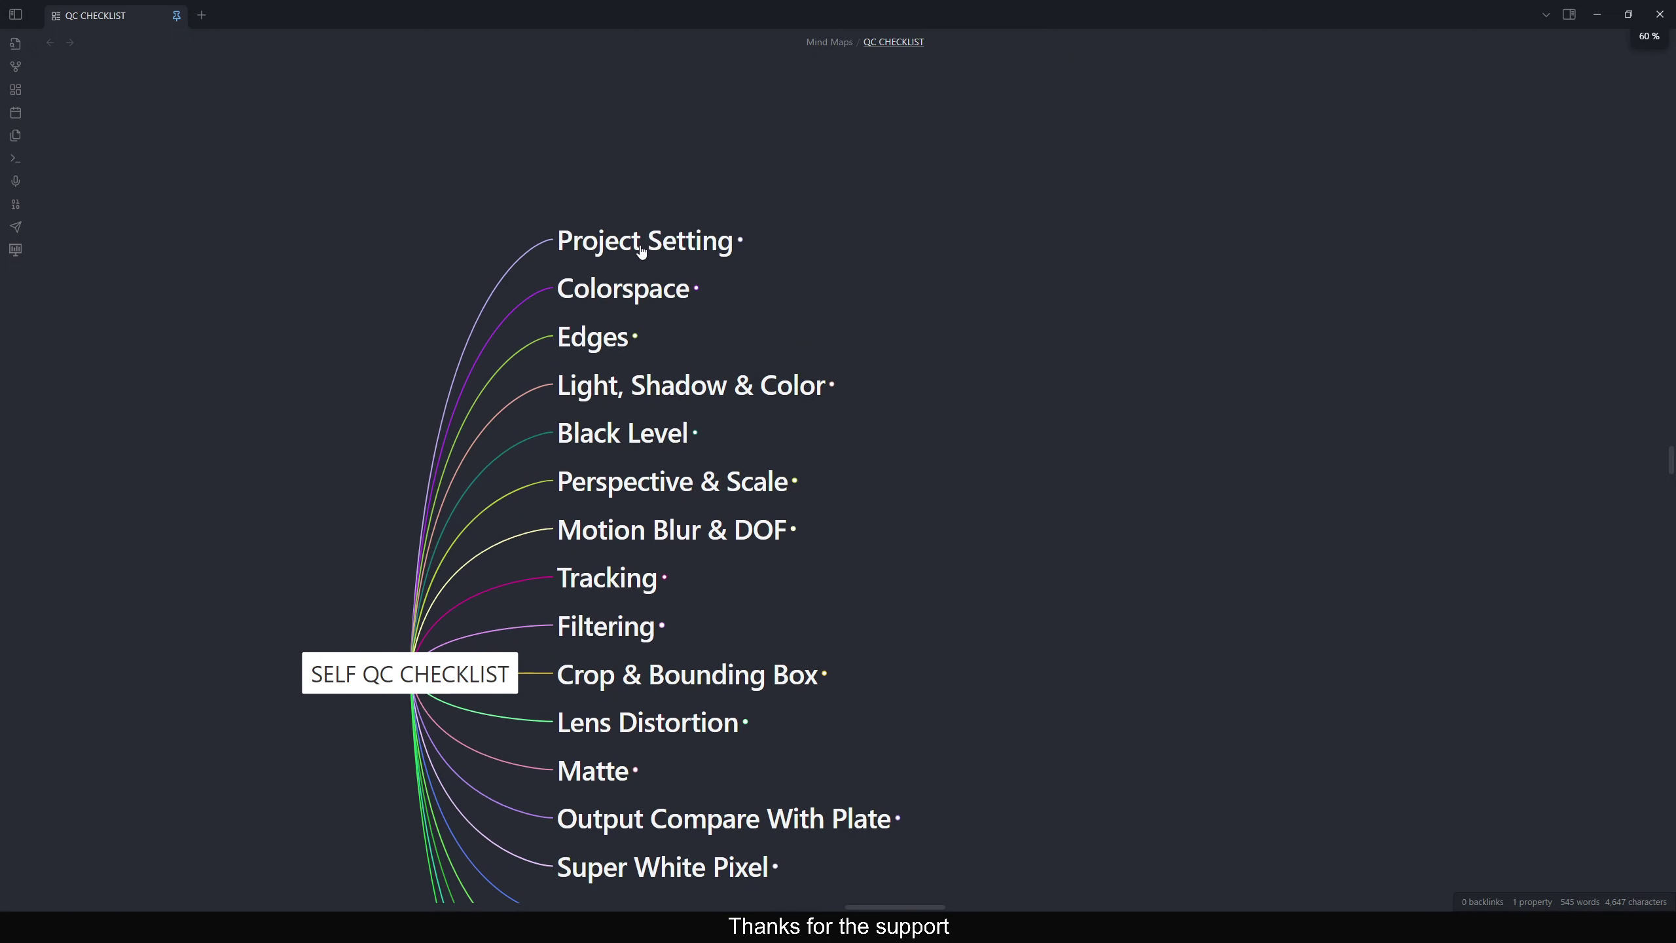
click(689, 245)
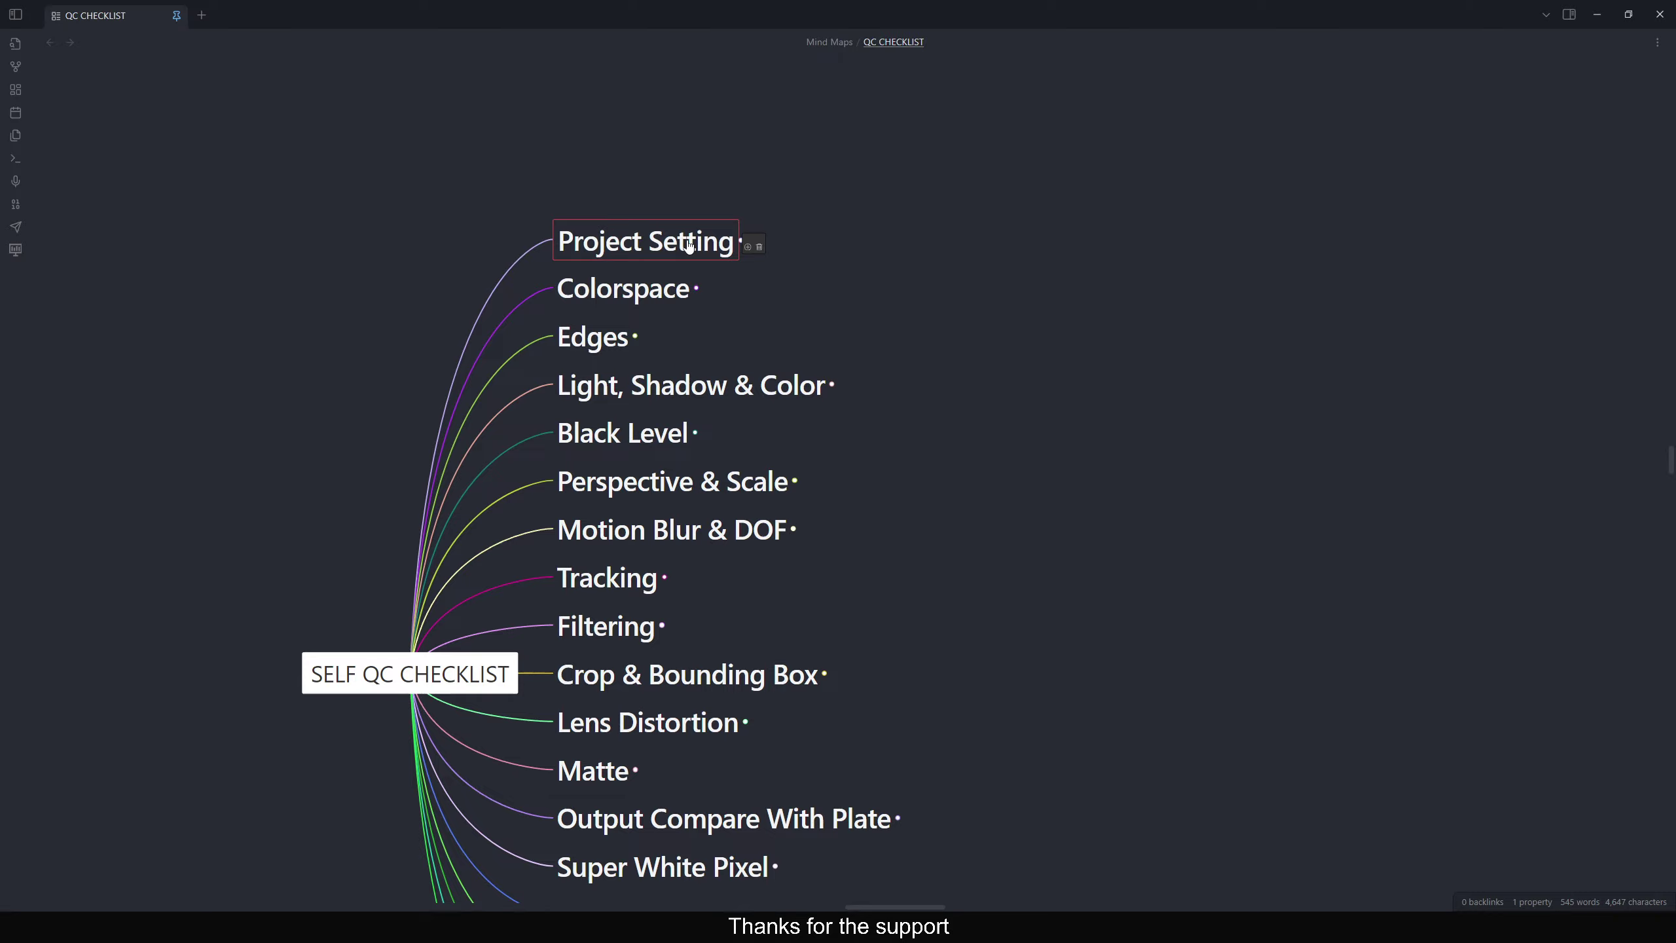
key(ctrl+/)
click(440, 186)
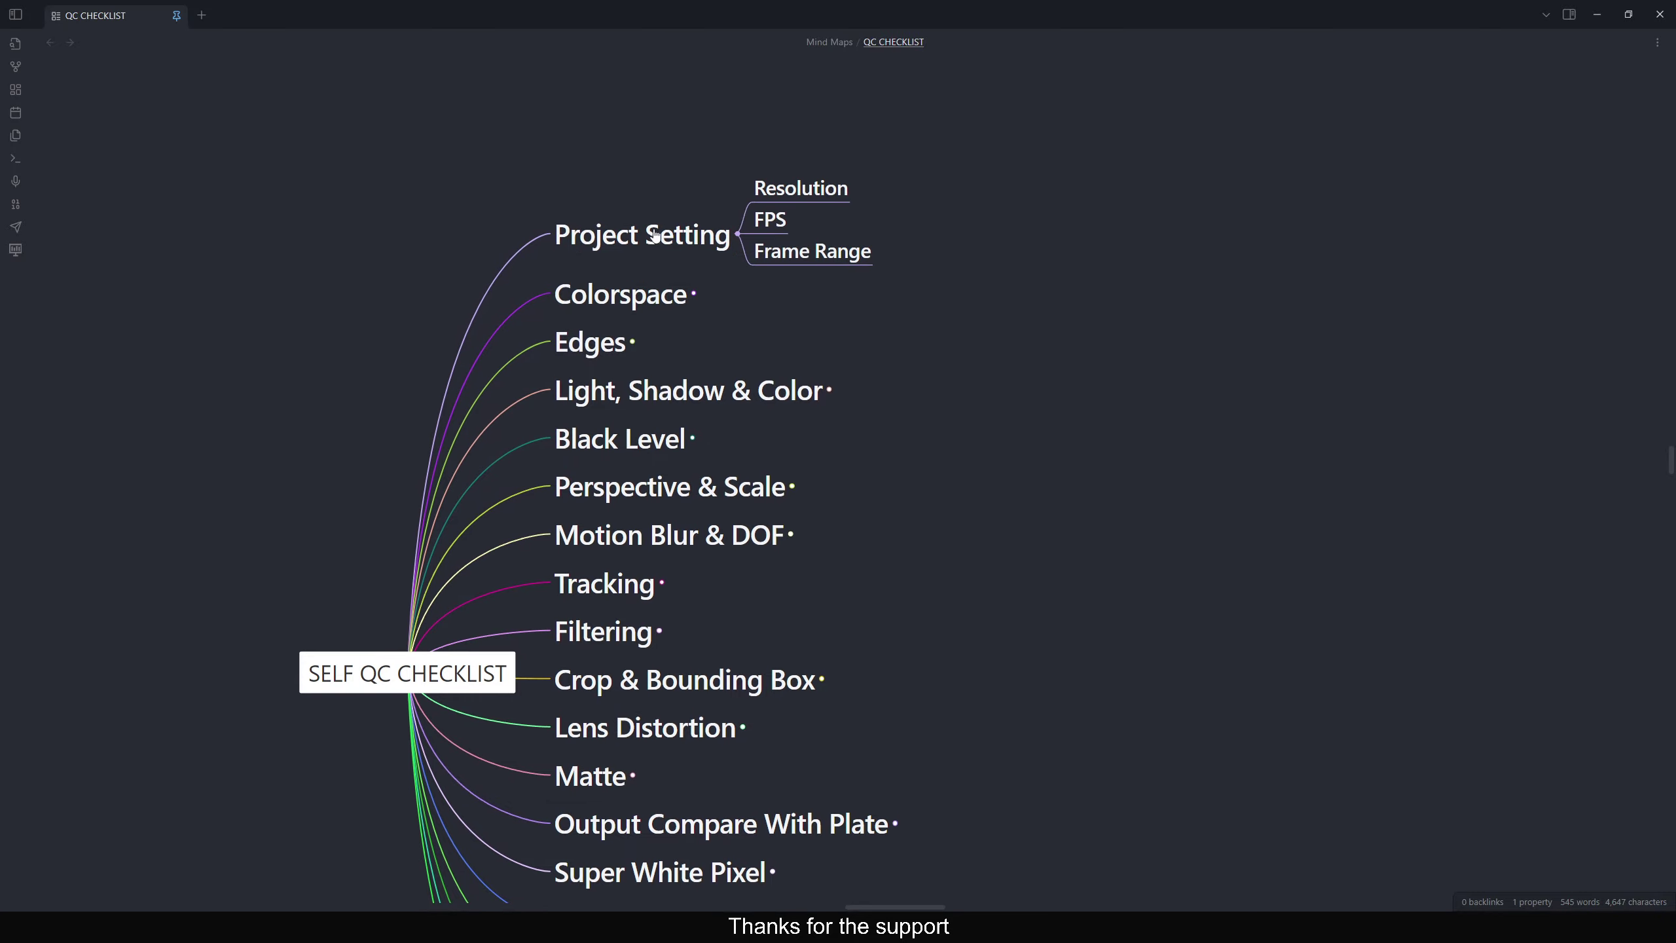
Expand the Colorspace branch of the QC checklist
drag(683, 191, 694, 186)
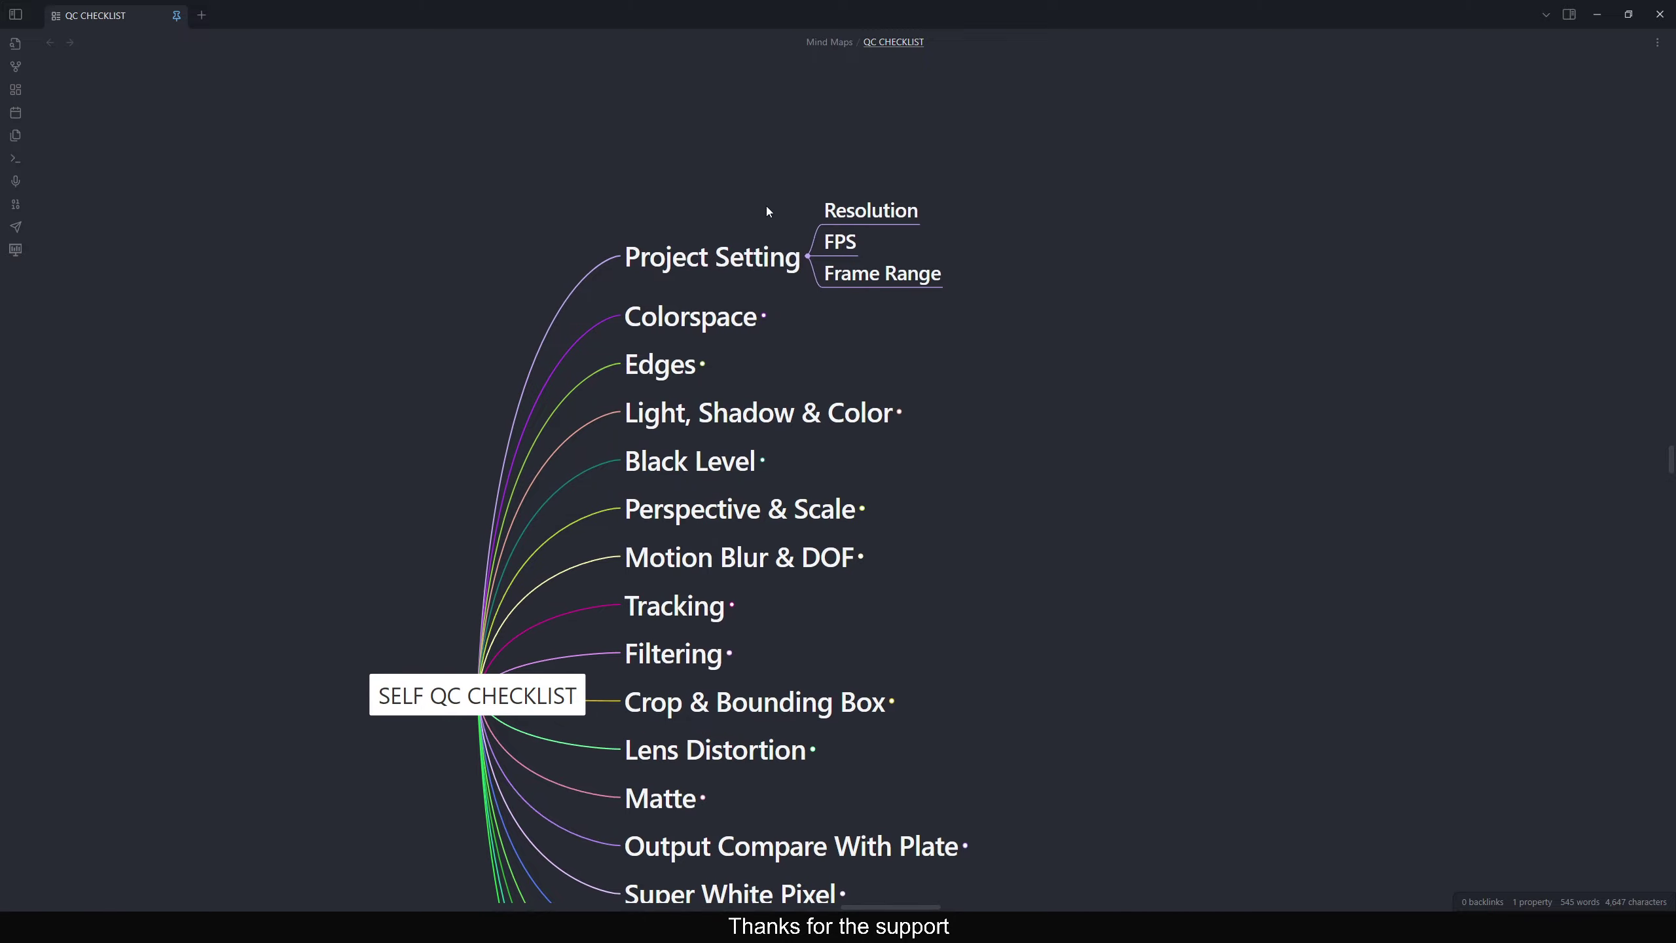
drag(775, 215, 809, 193)
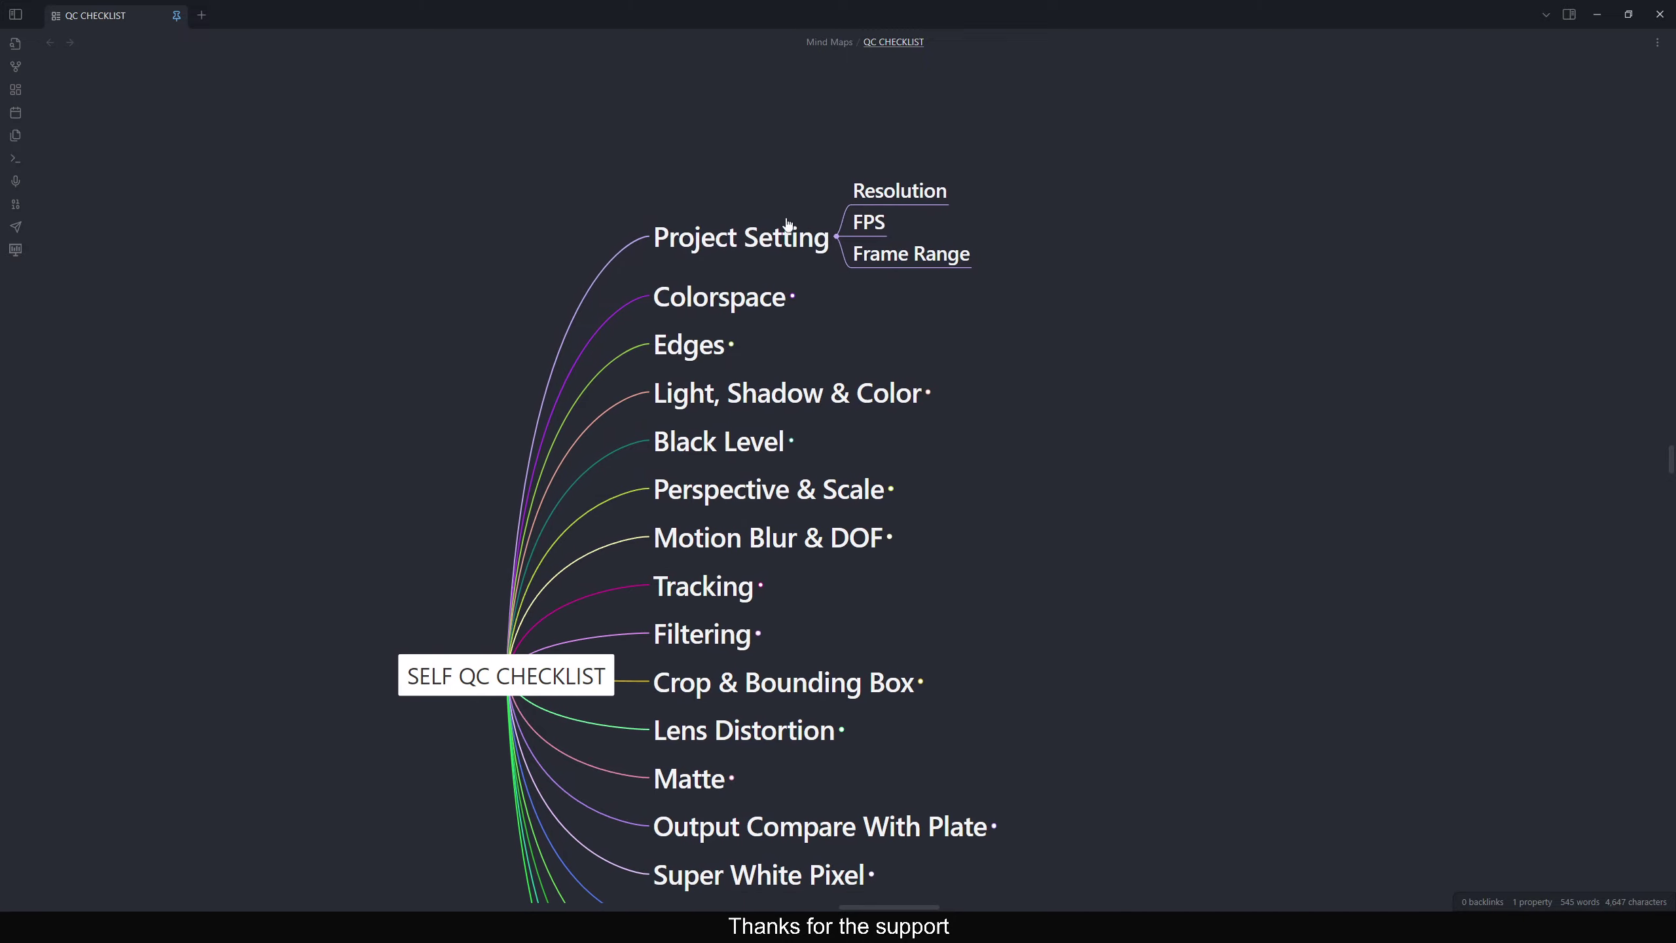
drag(816, 202, 841, 178)
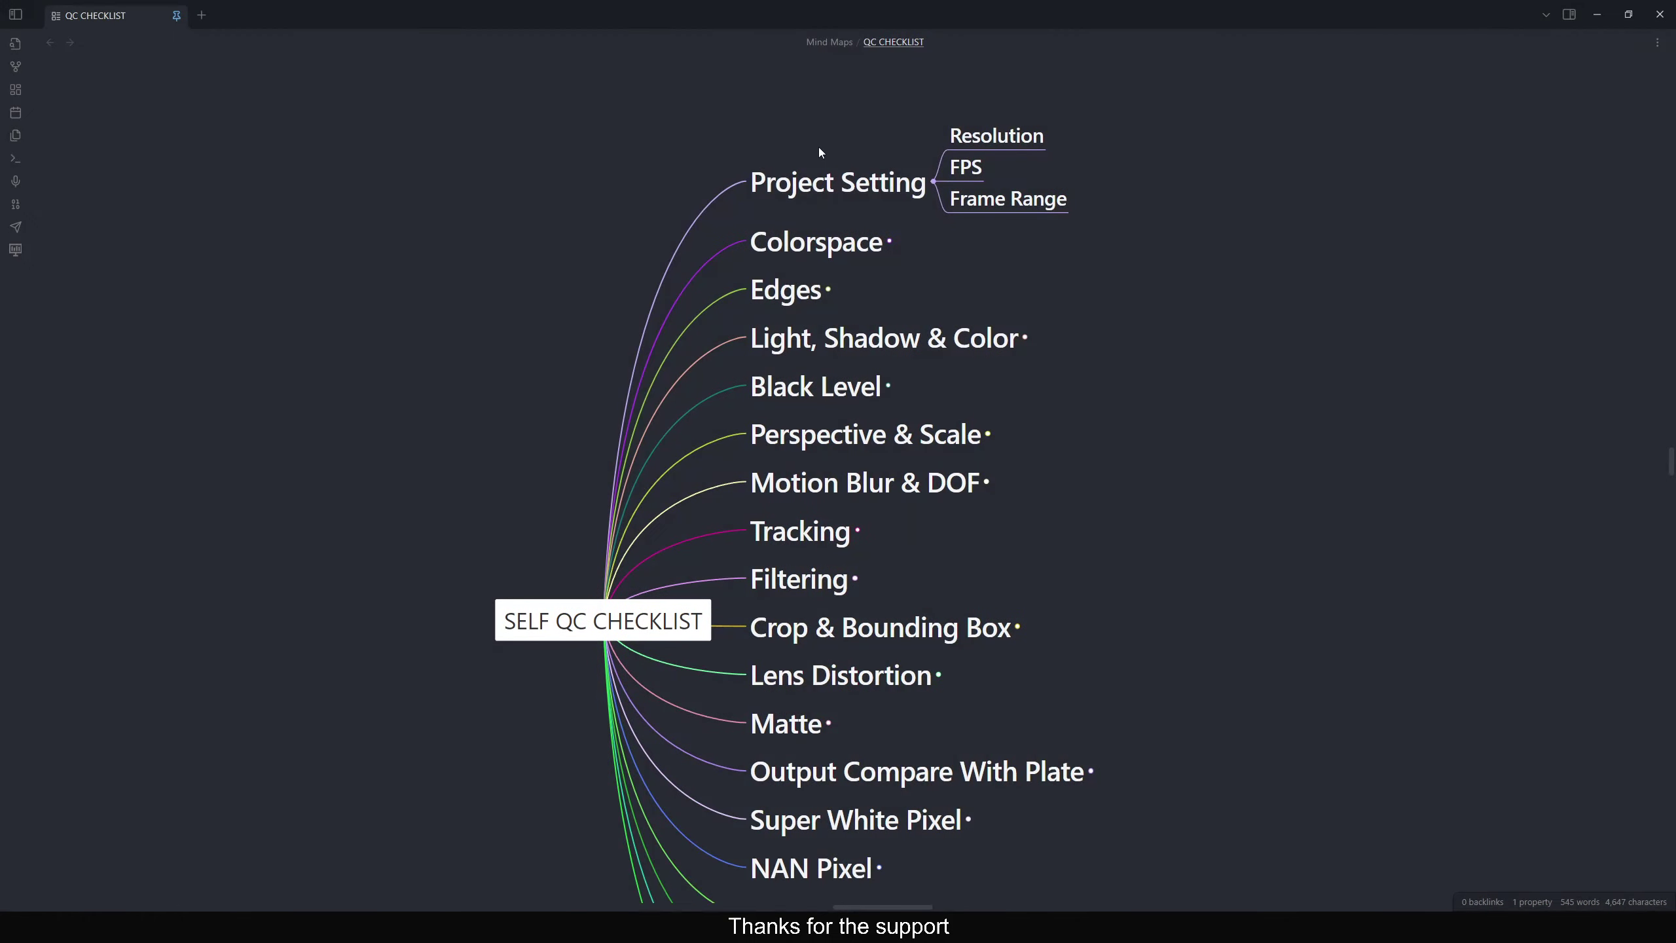
drag(591, 265, 643, 203)
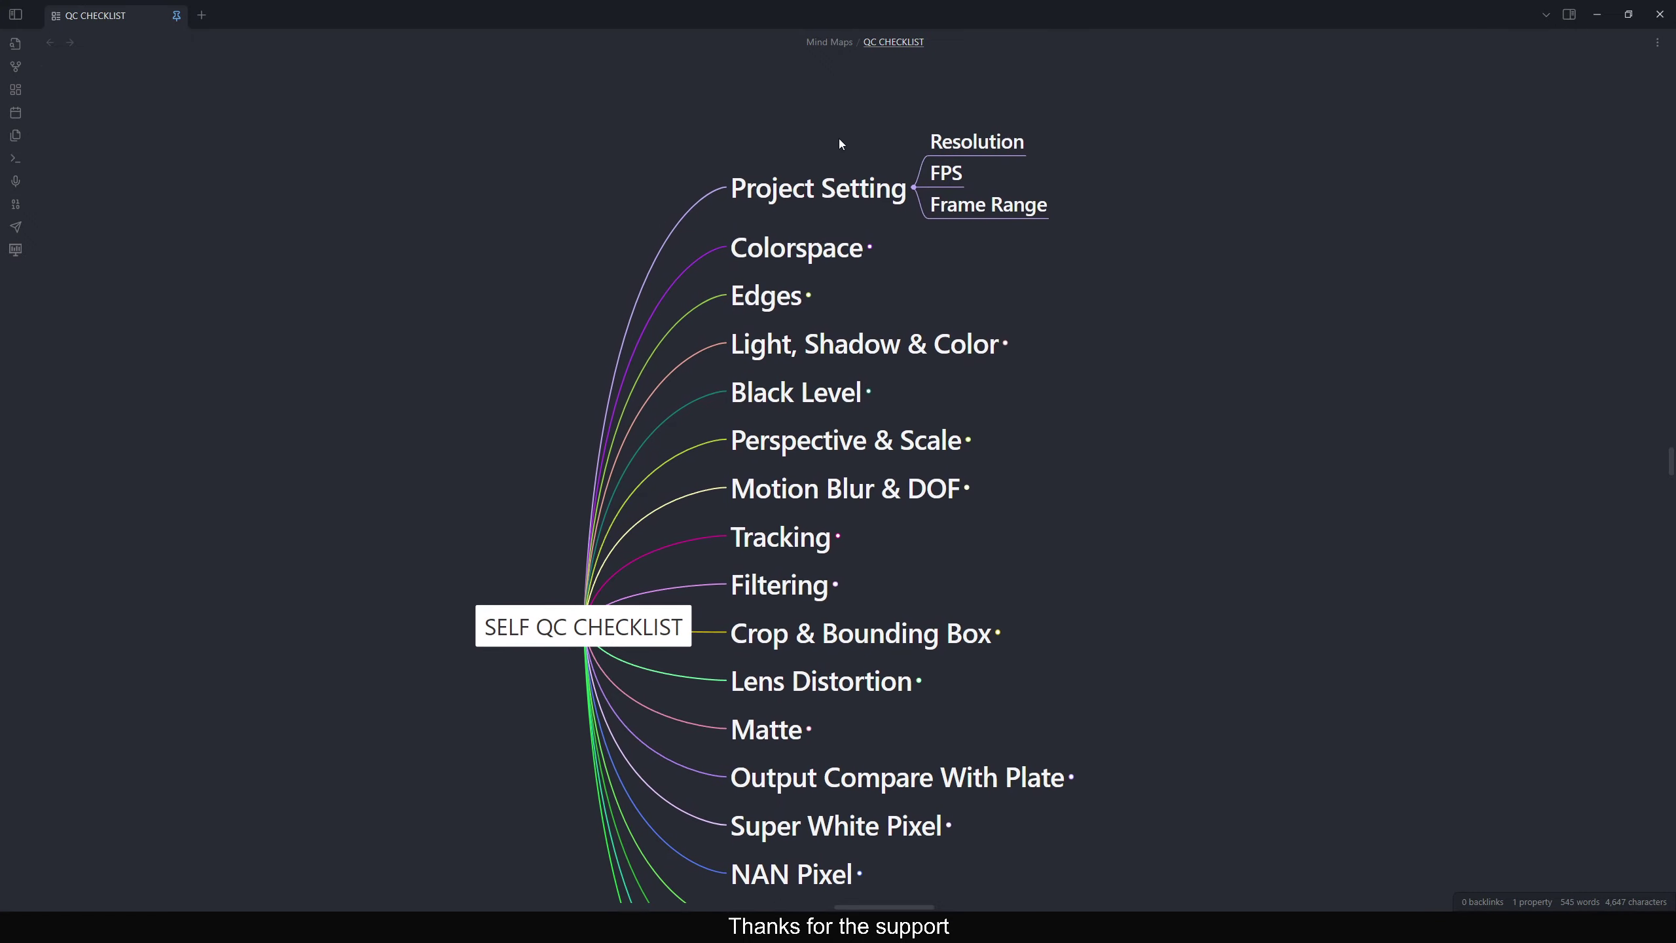
mouse_move(835, 256)
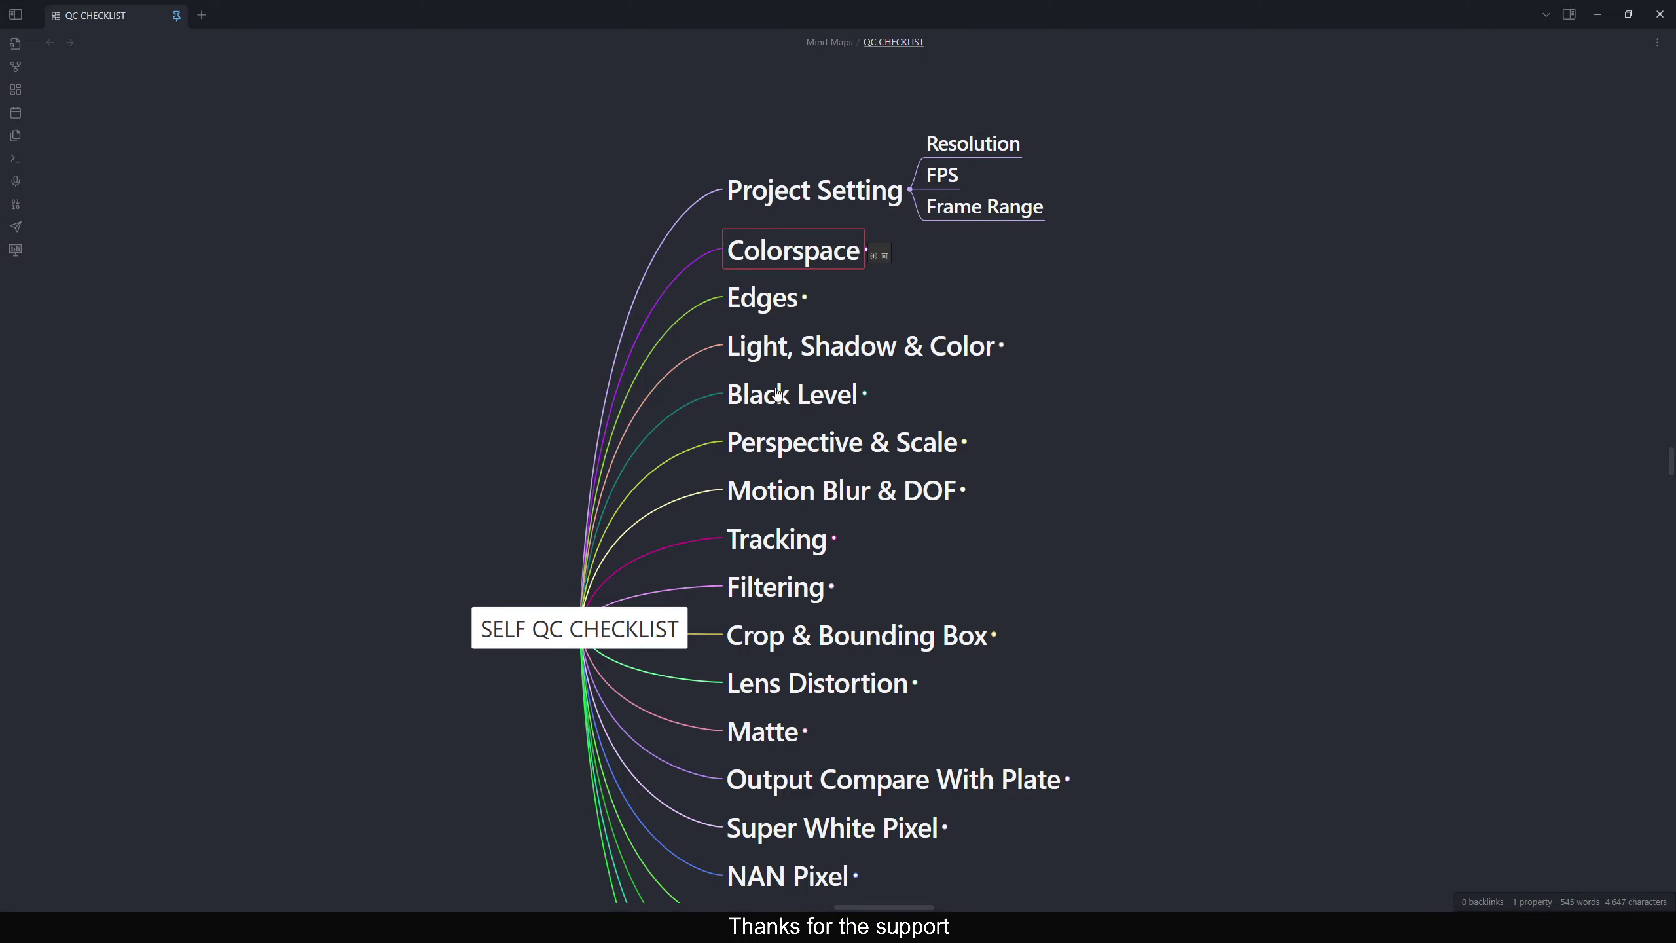
key(ctrl+/)
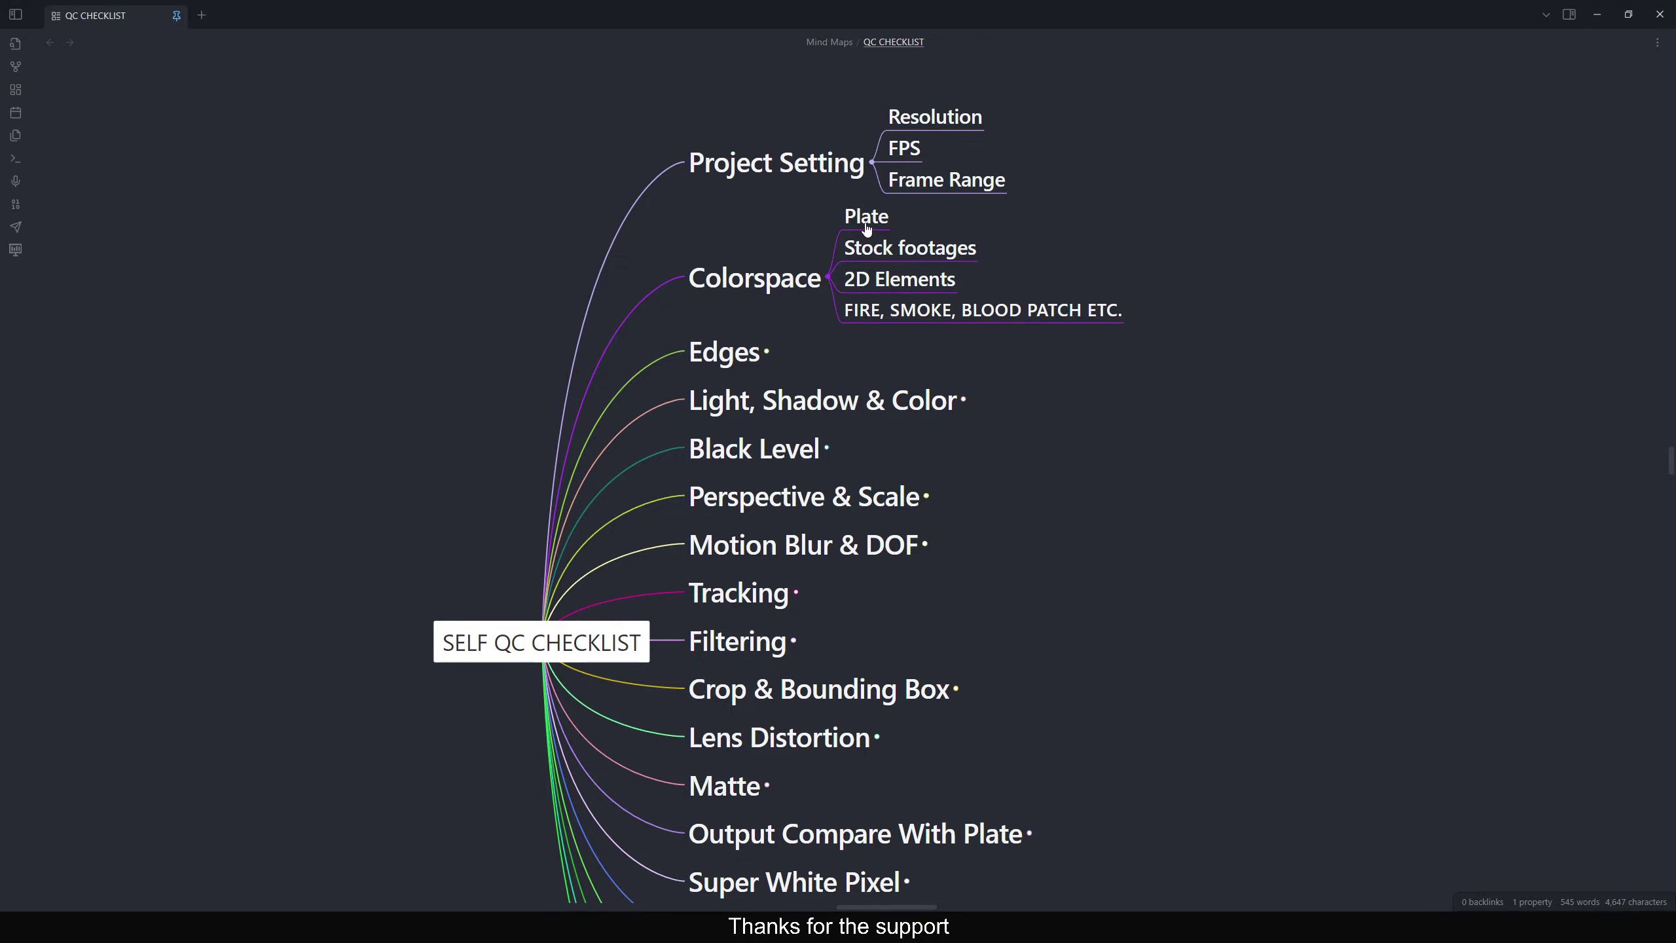
Expand the Edges branch of the QC checklist
drag(811, 212, 775, 223)
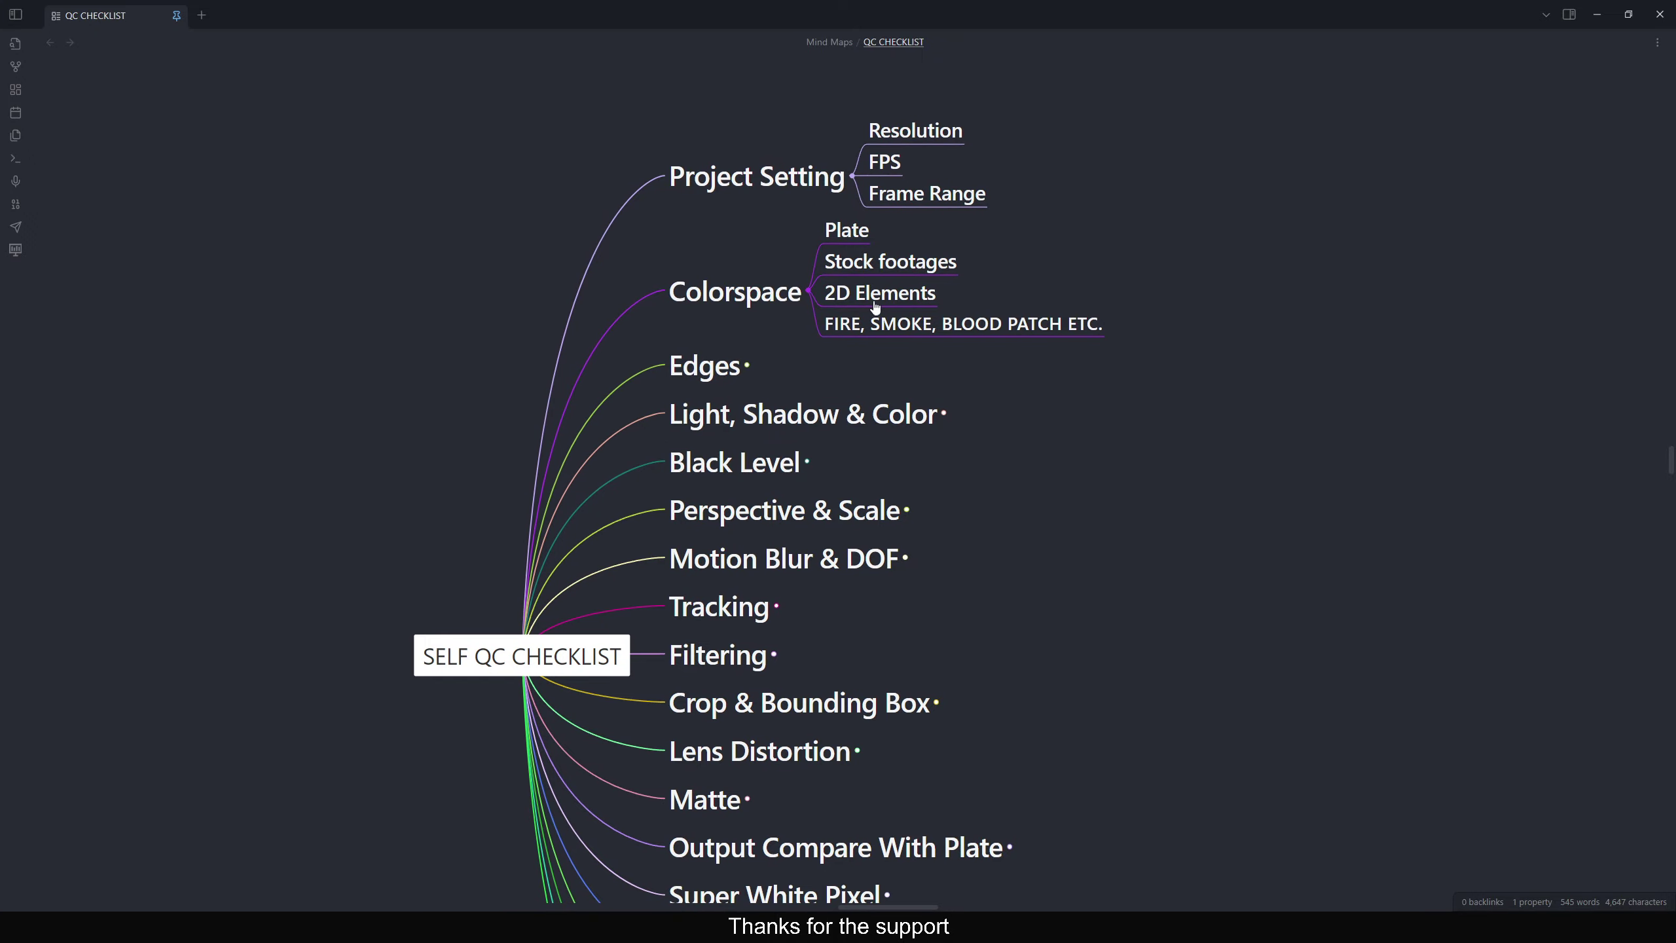
drag(875, 309, 876, 298)
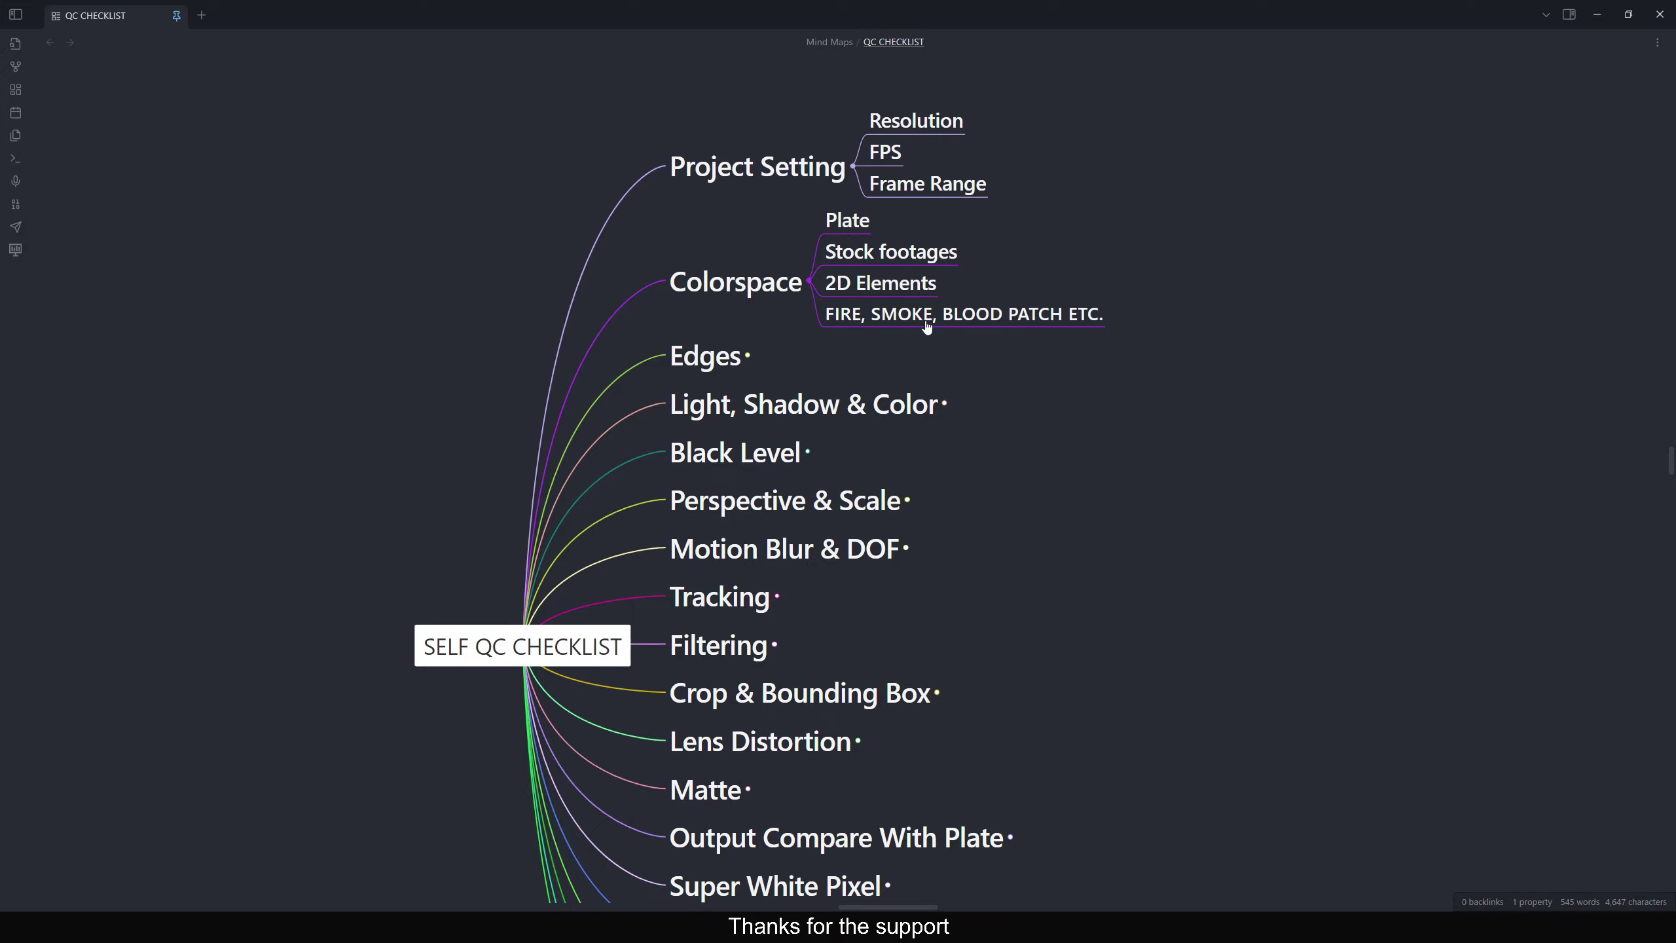
drag(822, 345, 897, 312)
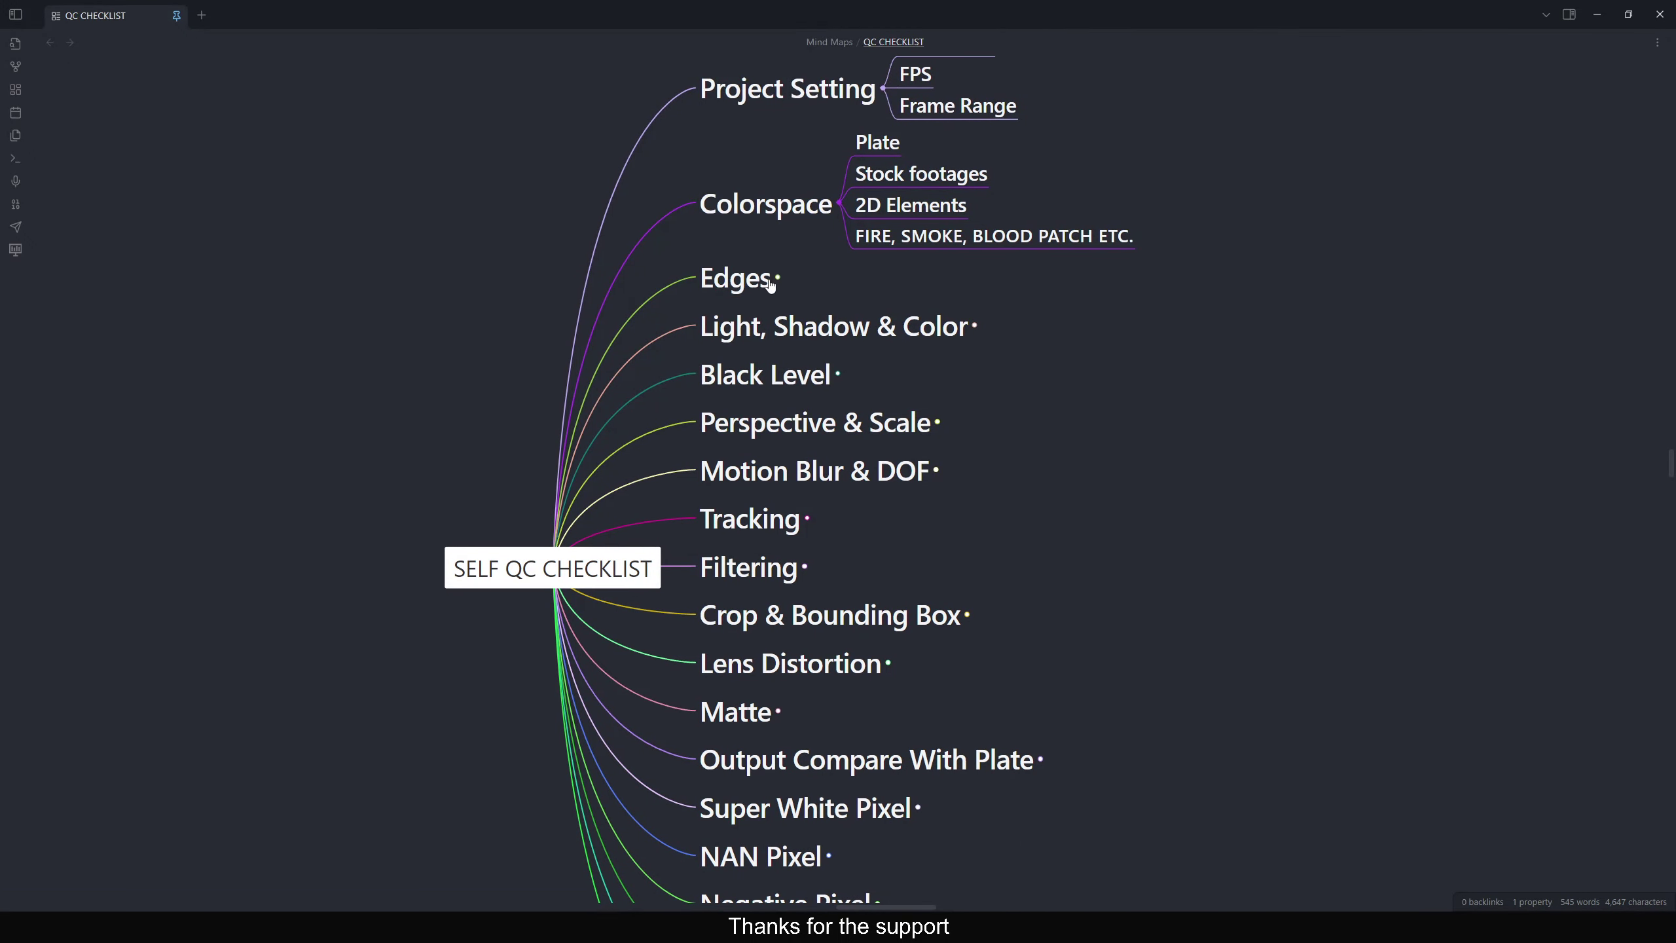
click(779, 280)
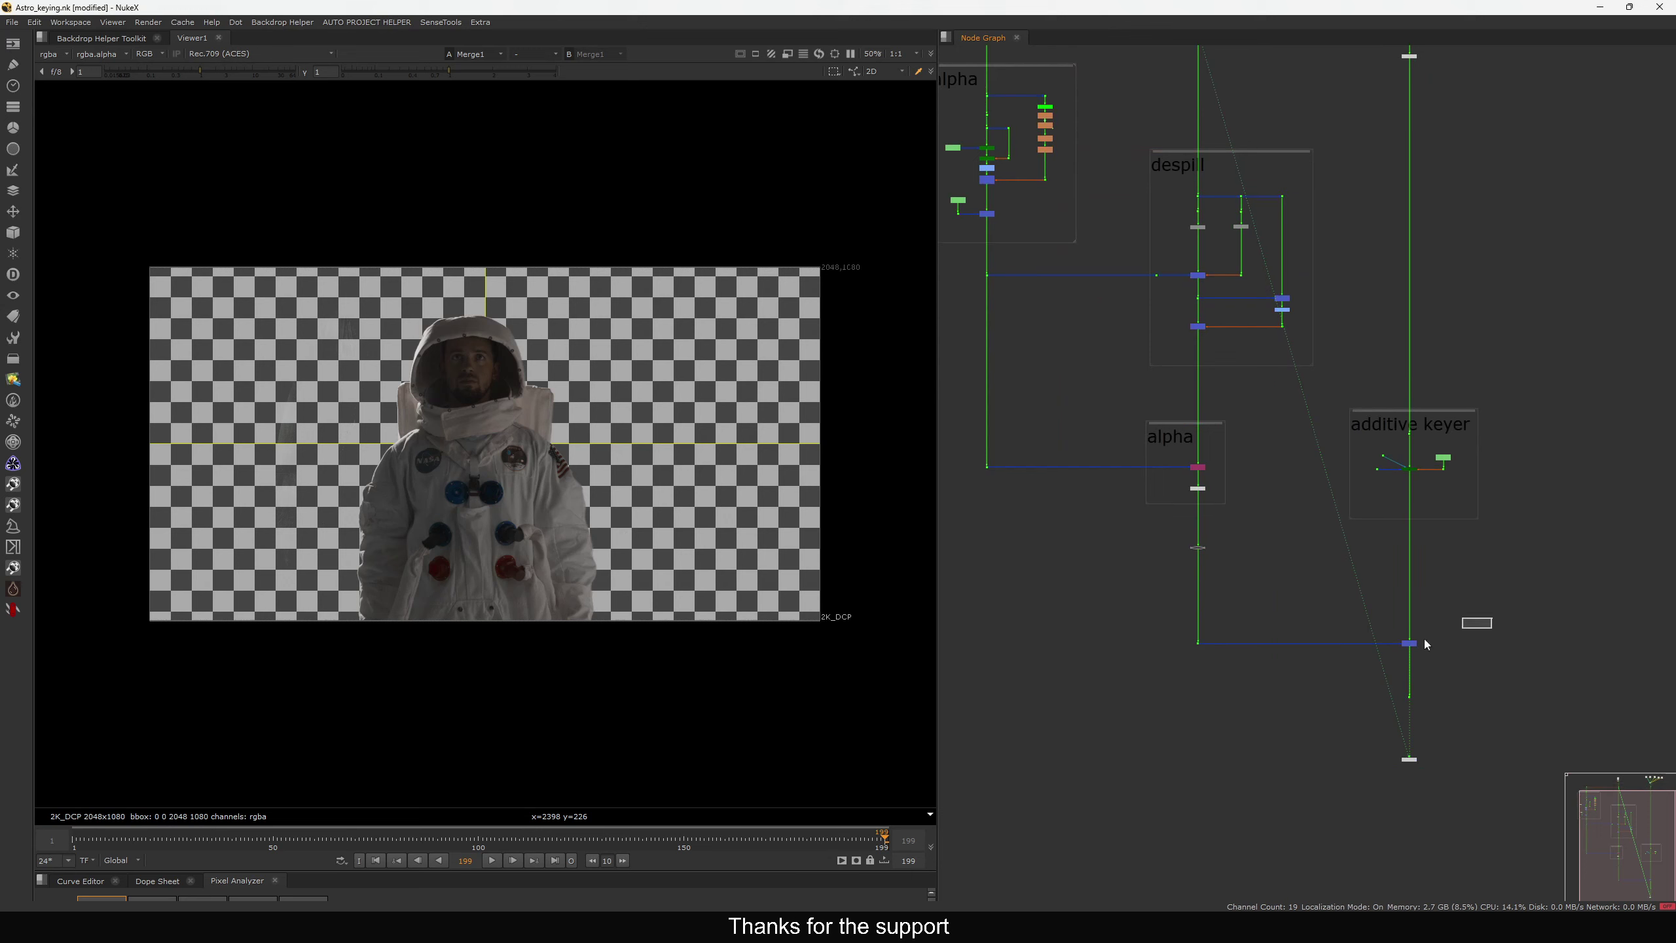
In NukeX, set the background Switch node's which value to 0 to place the keyed astronaut over white
middle_drag(1360, 303, 1343, 554)
scroll(409, 339, up, 1)
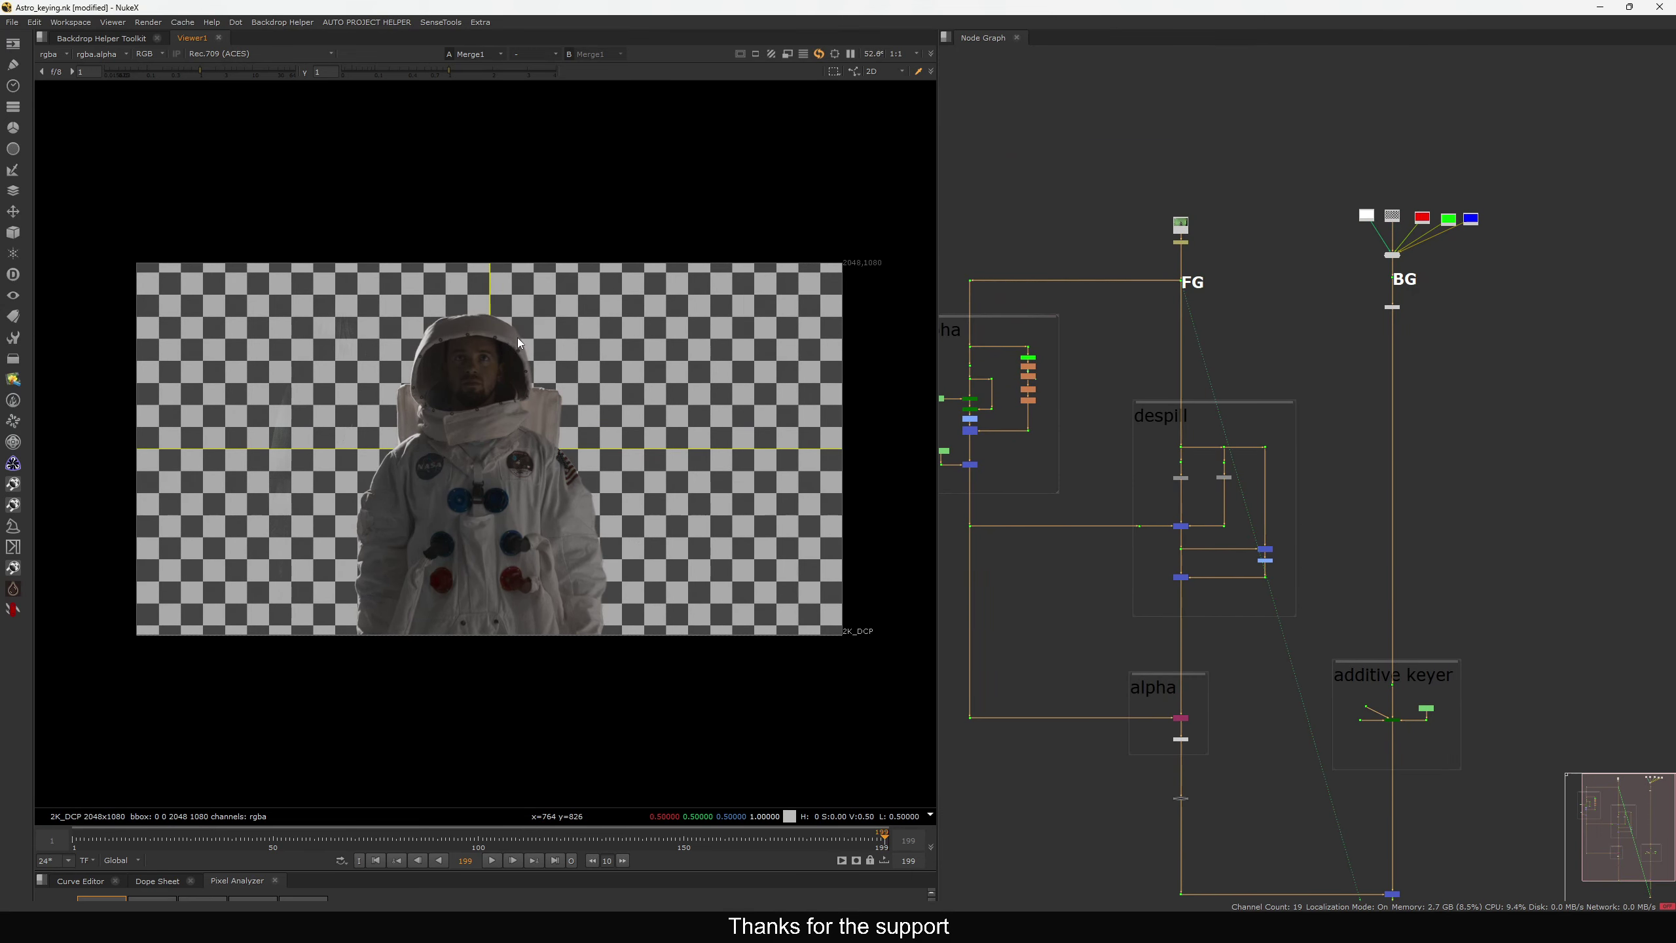
scroll(521, 343, up, 5)
scroll(1432, 199, up, 3)
drag(1590, 181, 1357, 315)
scroll(1359, 304, up, 2)
double_click(1339, 314)
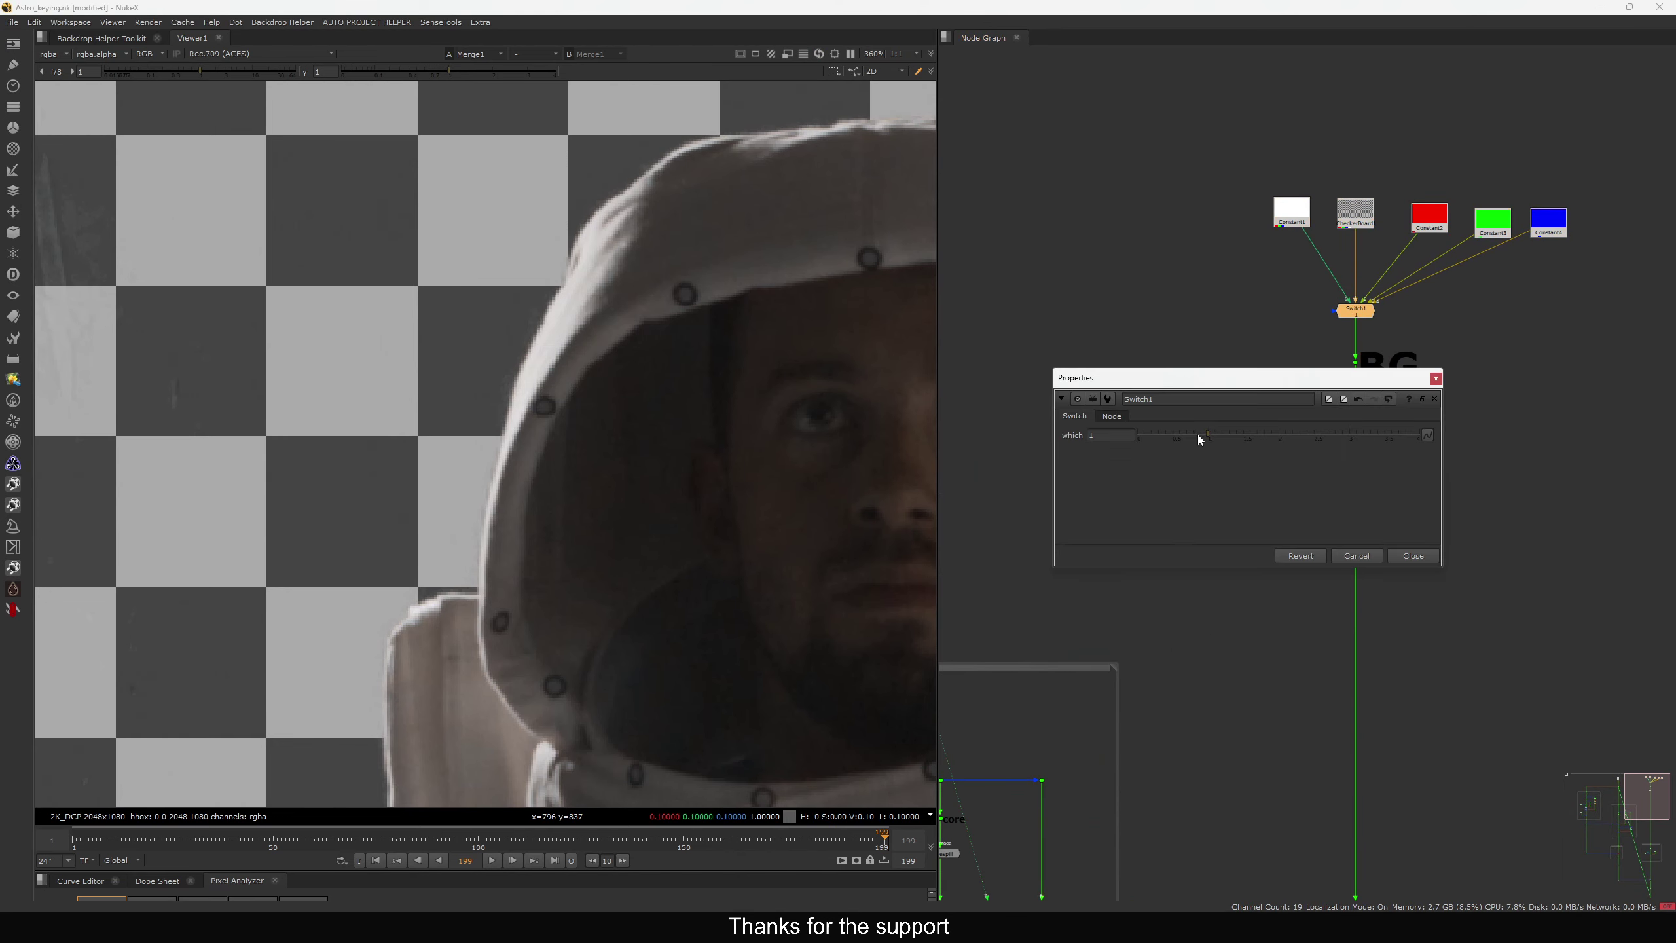
drag(1196, 435, 1033, 491)
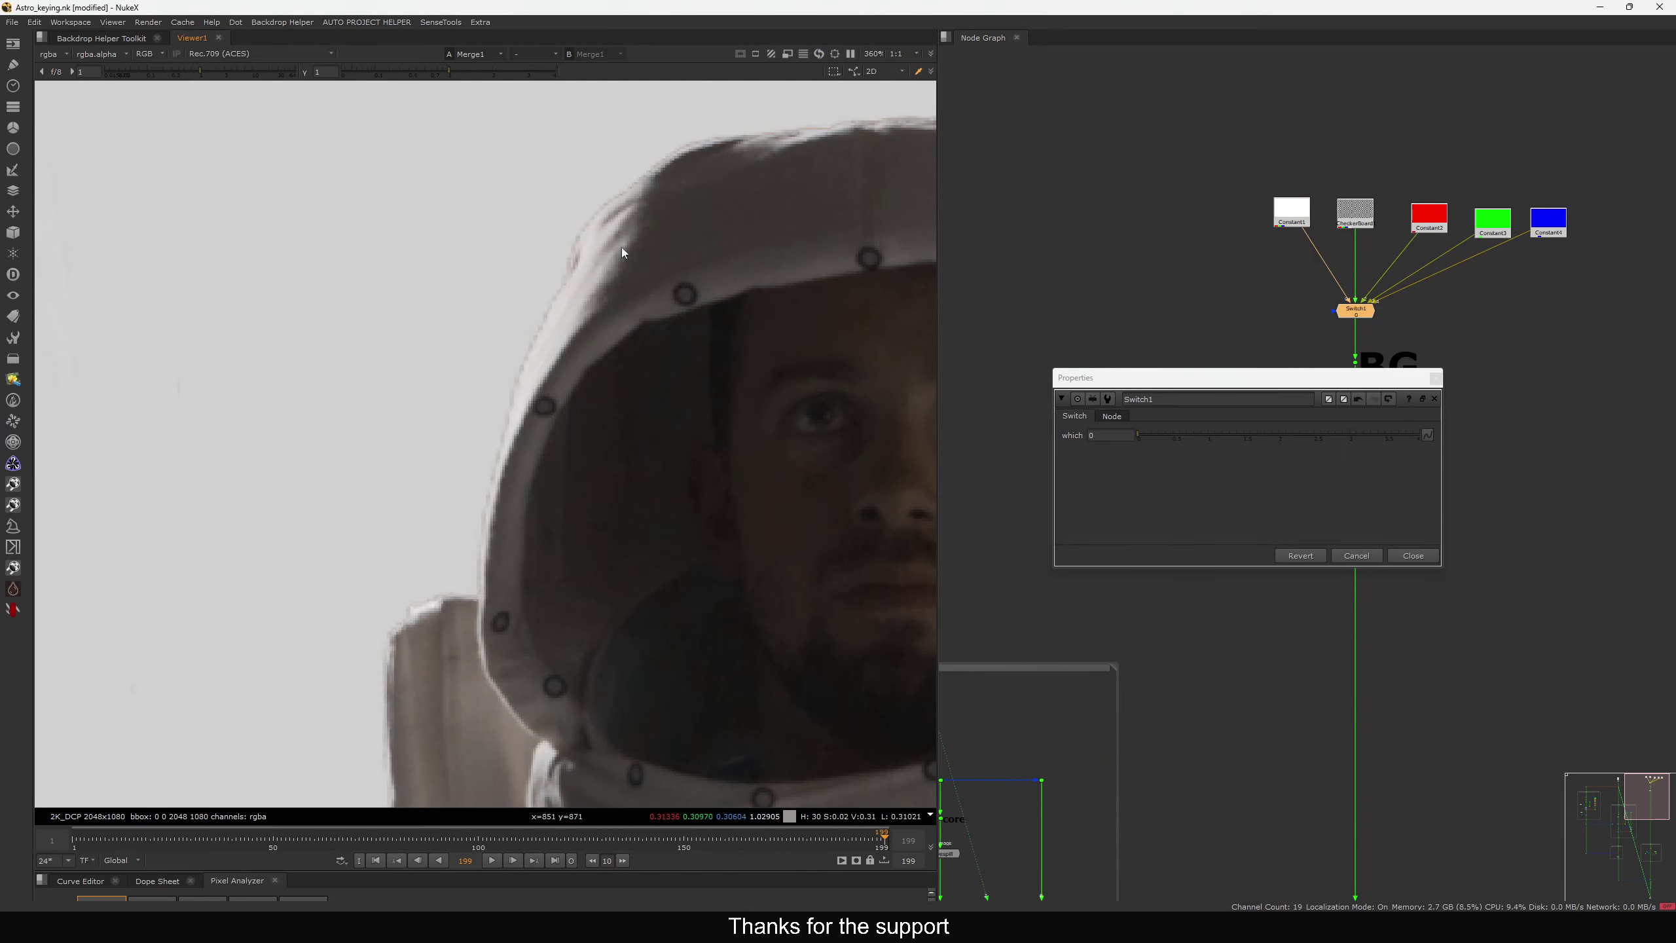
Set the Switch's which value to 1 and examine the helmet edge closely over the checkerboard
click(1109, 435)
text(1)
key(Return)
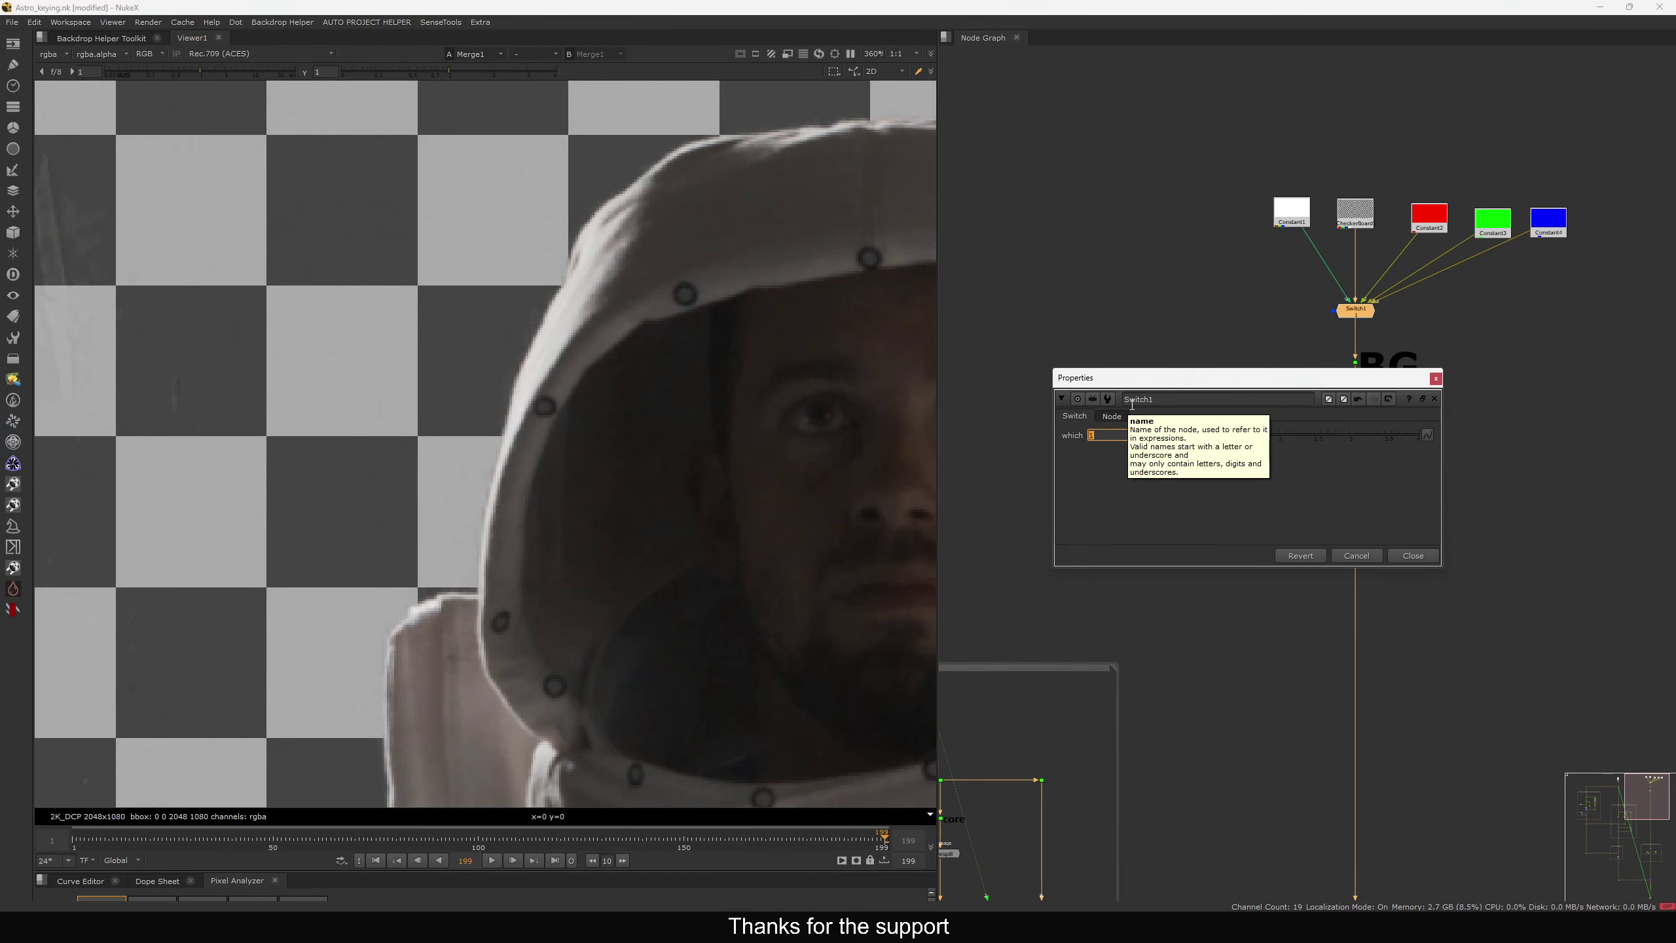
scroll(480, 502, up, 3)
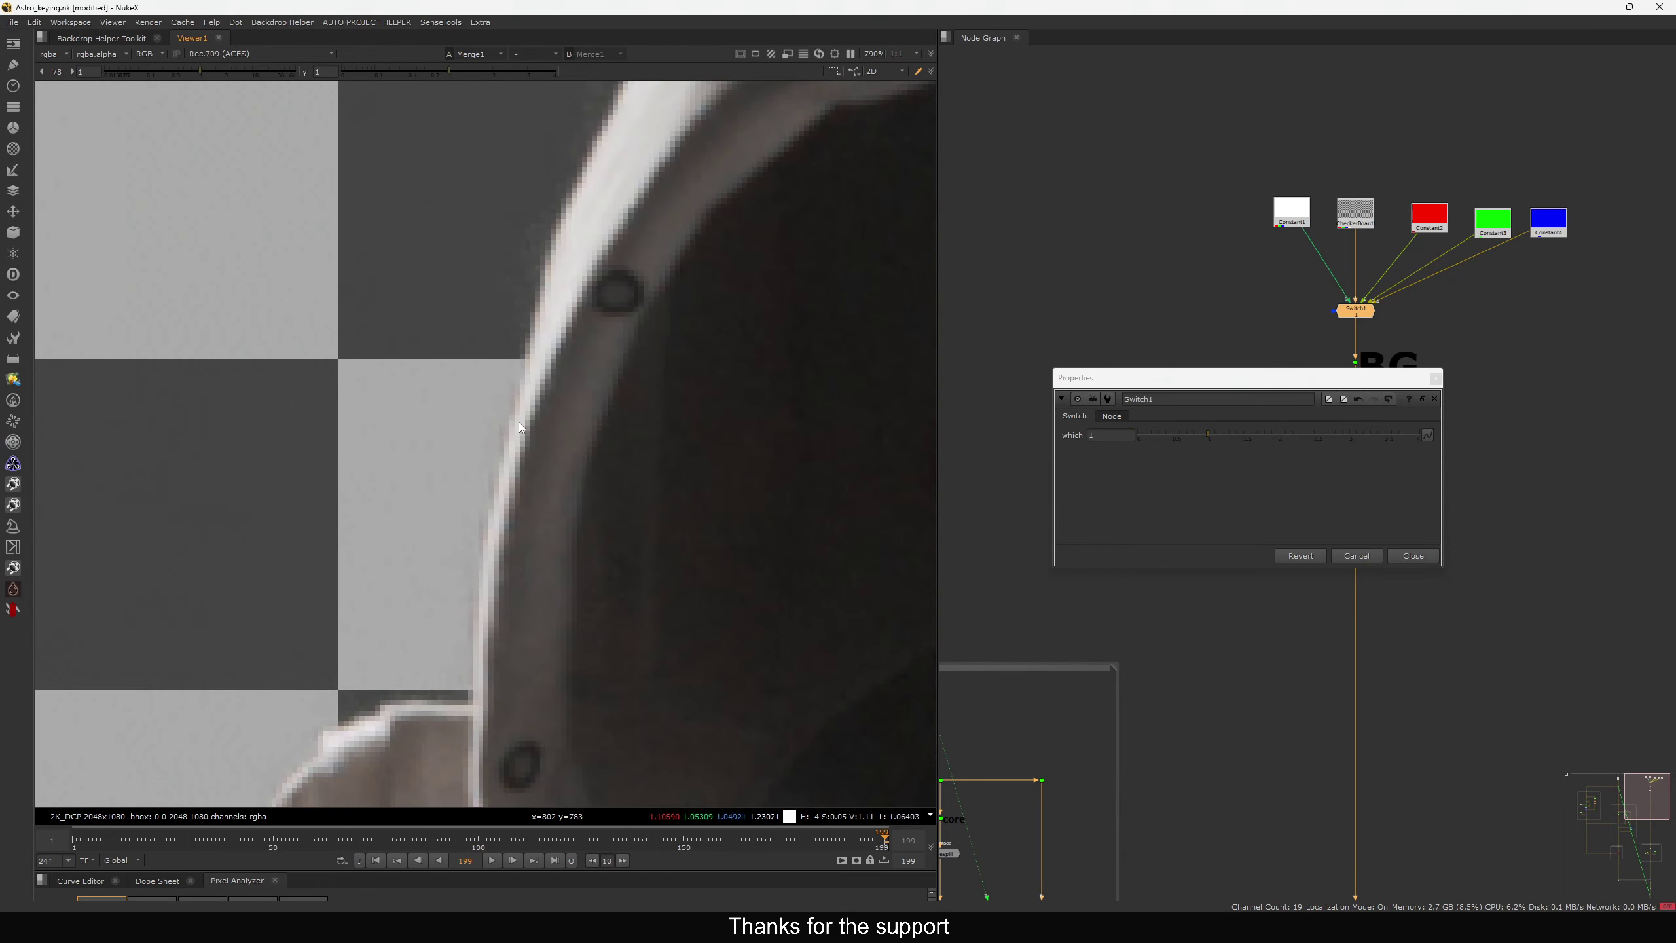
scroll(480, 502, down, 2)
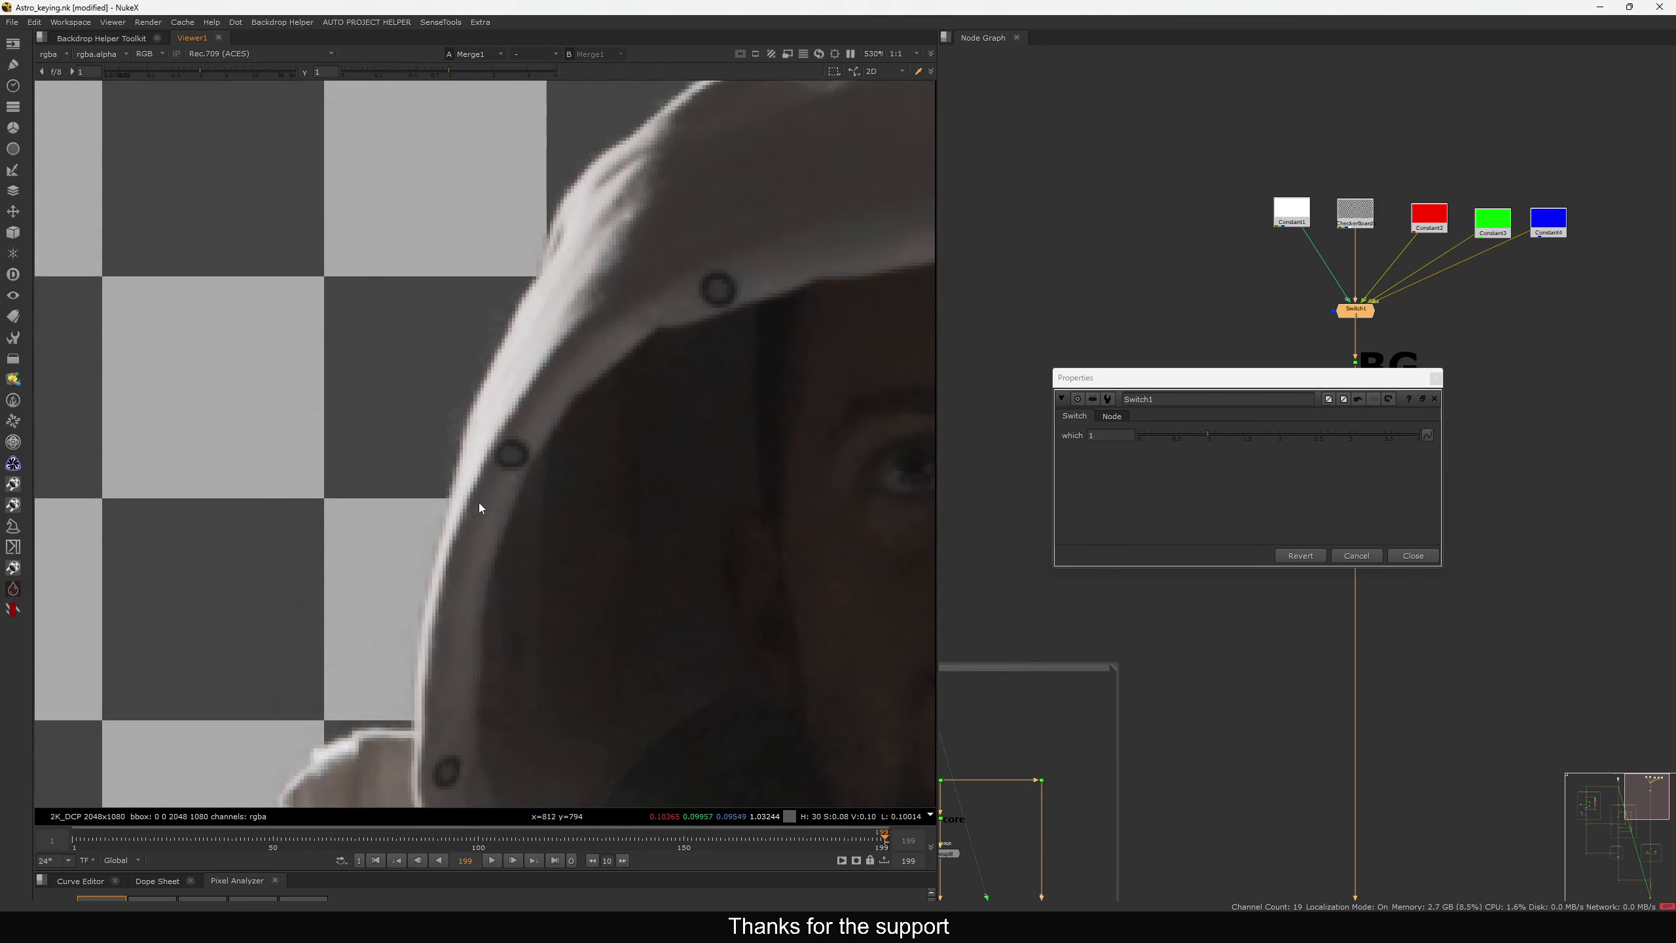
Set the Switch's which value to 2 and cycle through the coloured backgrounds to check the helmet edge, ending at 1
text(2)
key(Return)
key(Down)
key(Up)
key(Up)
key(Up)
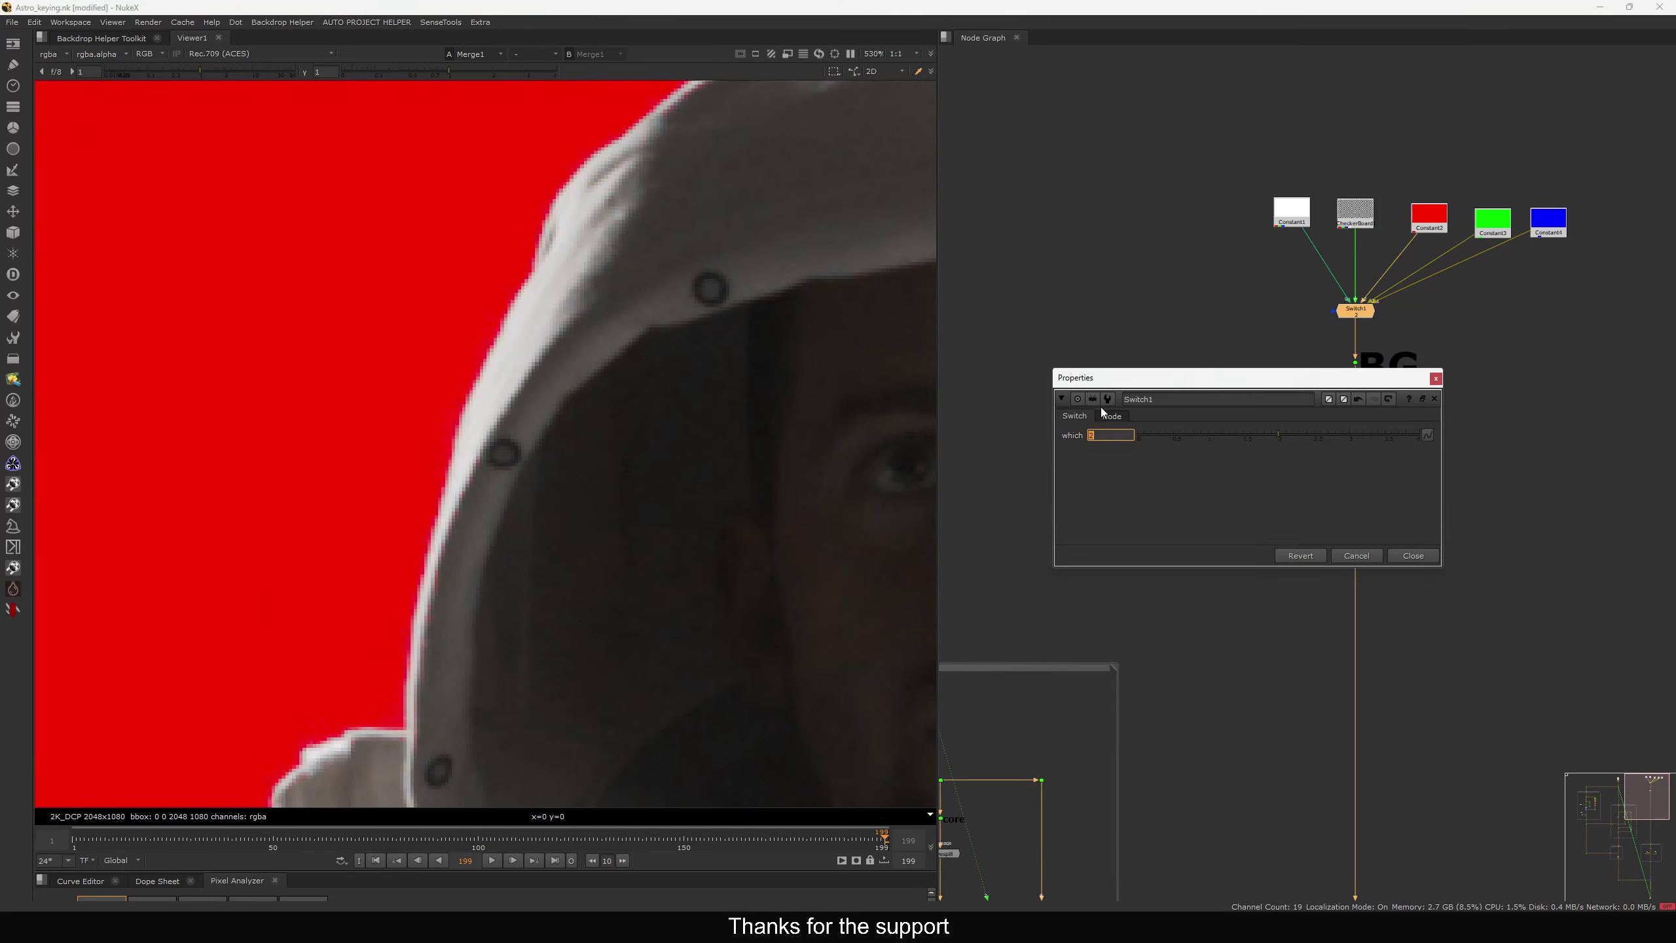
key(Down)
key(Down)
key(Down)
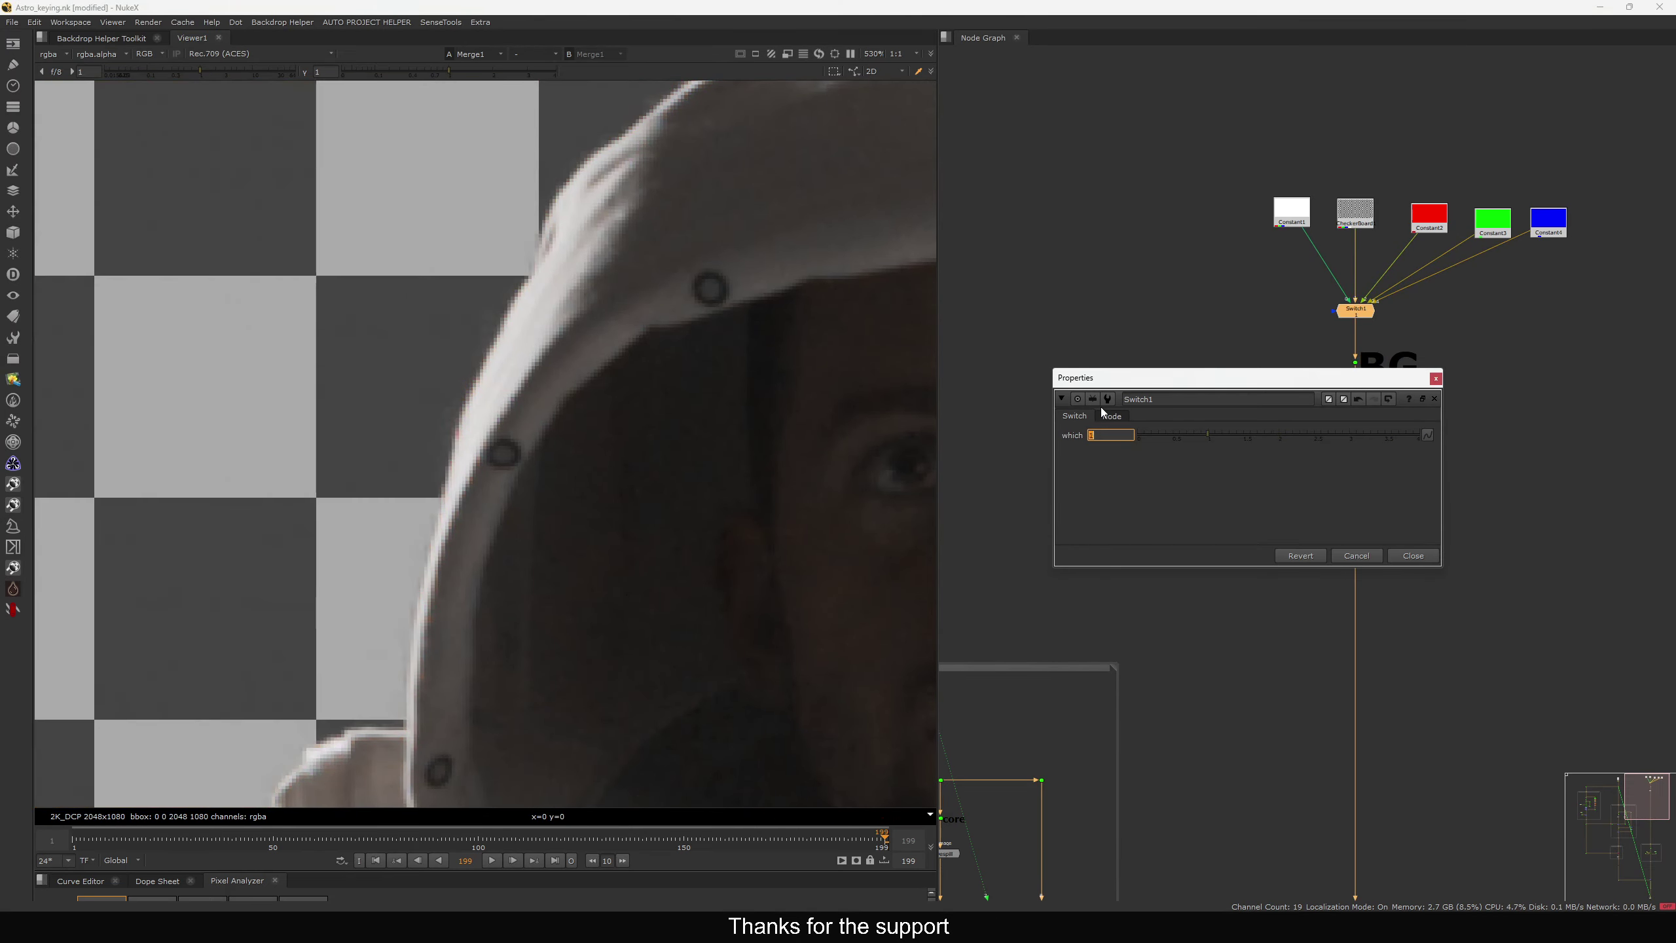
Set the Switch's which value to 0 for the white background and return to the QC checklist in Obsidian
scroll(456, 377, down, 2)
key(Down)
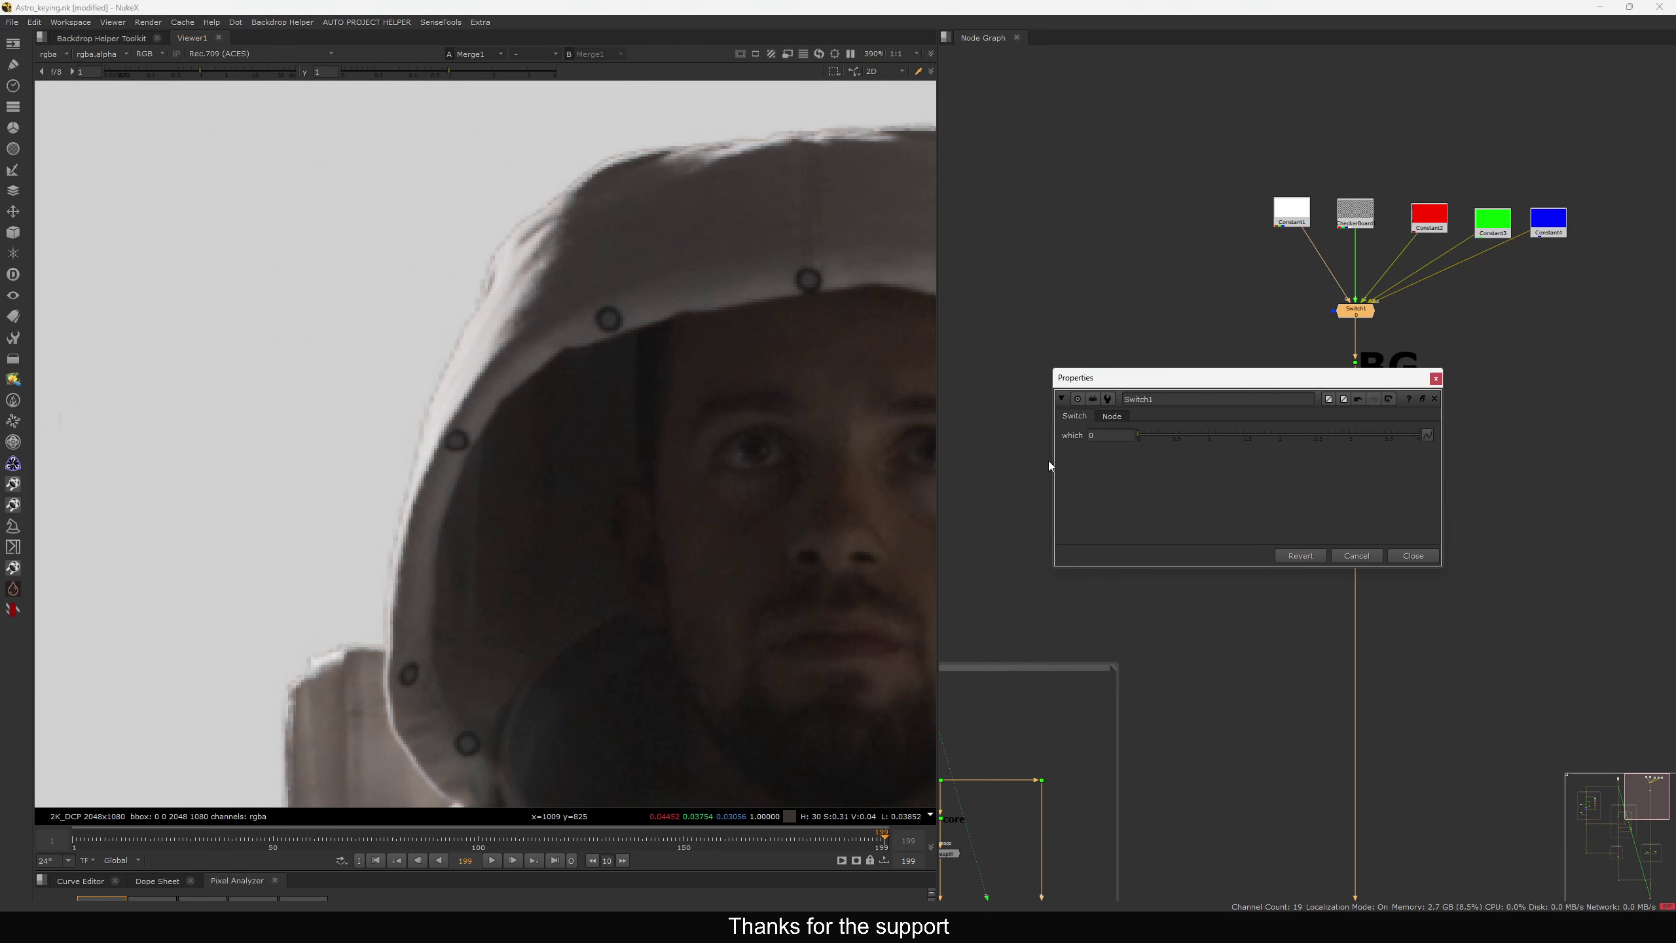
scroll(540, 367, down, 3)
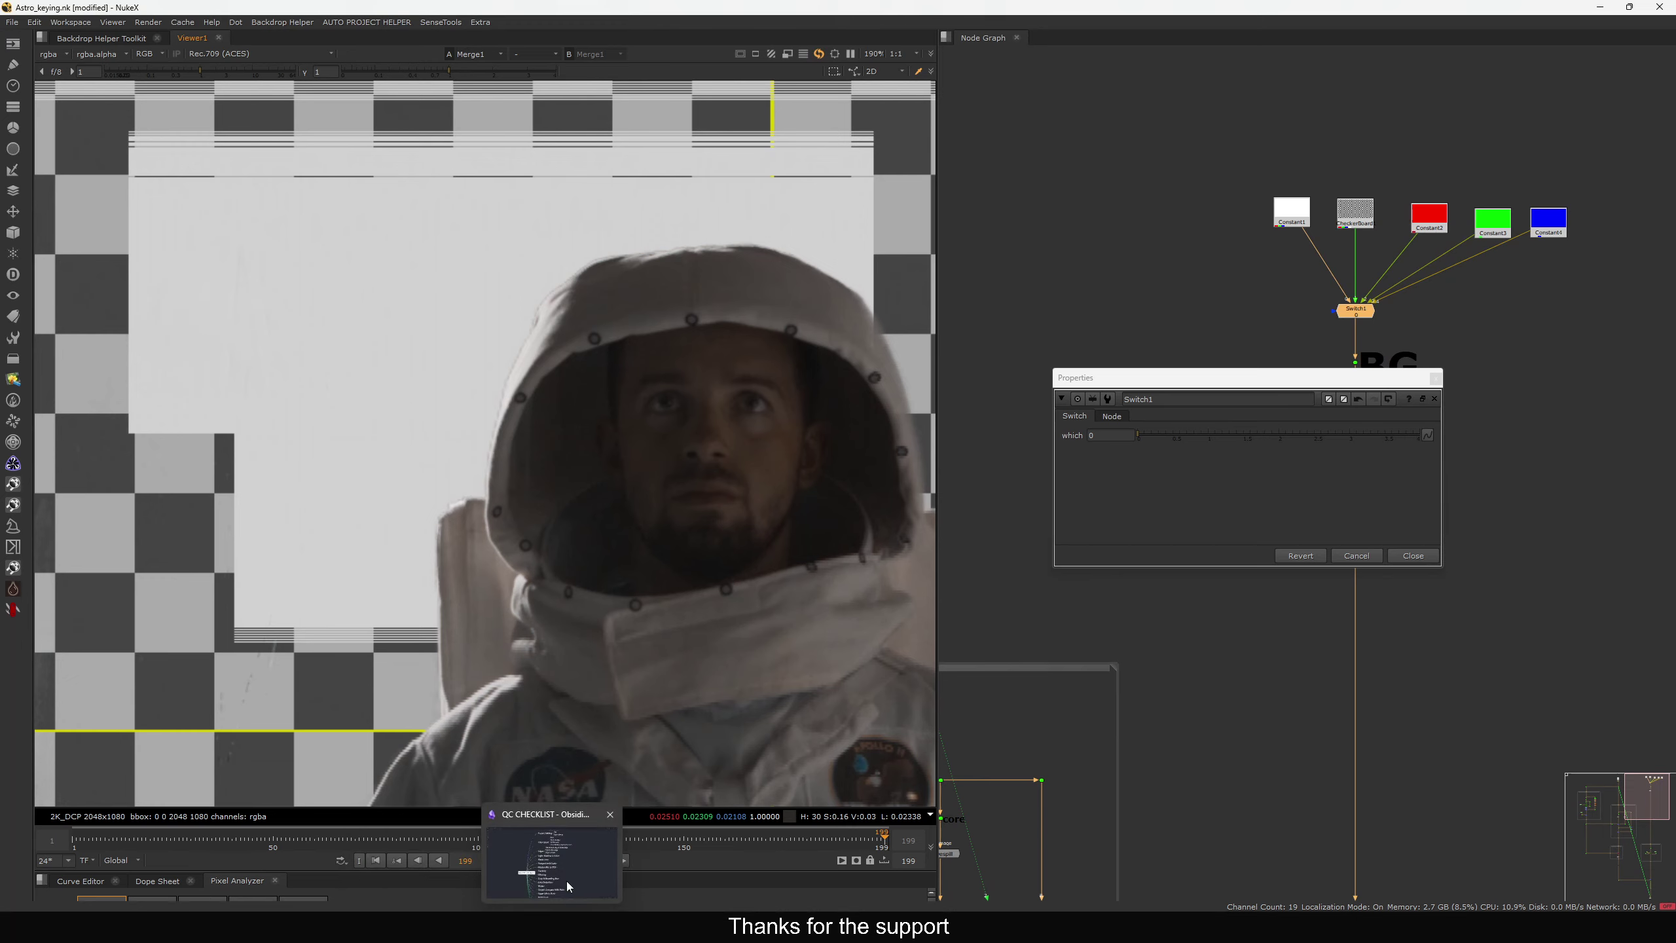
click(566, 880)
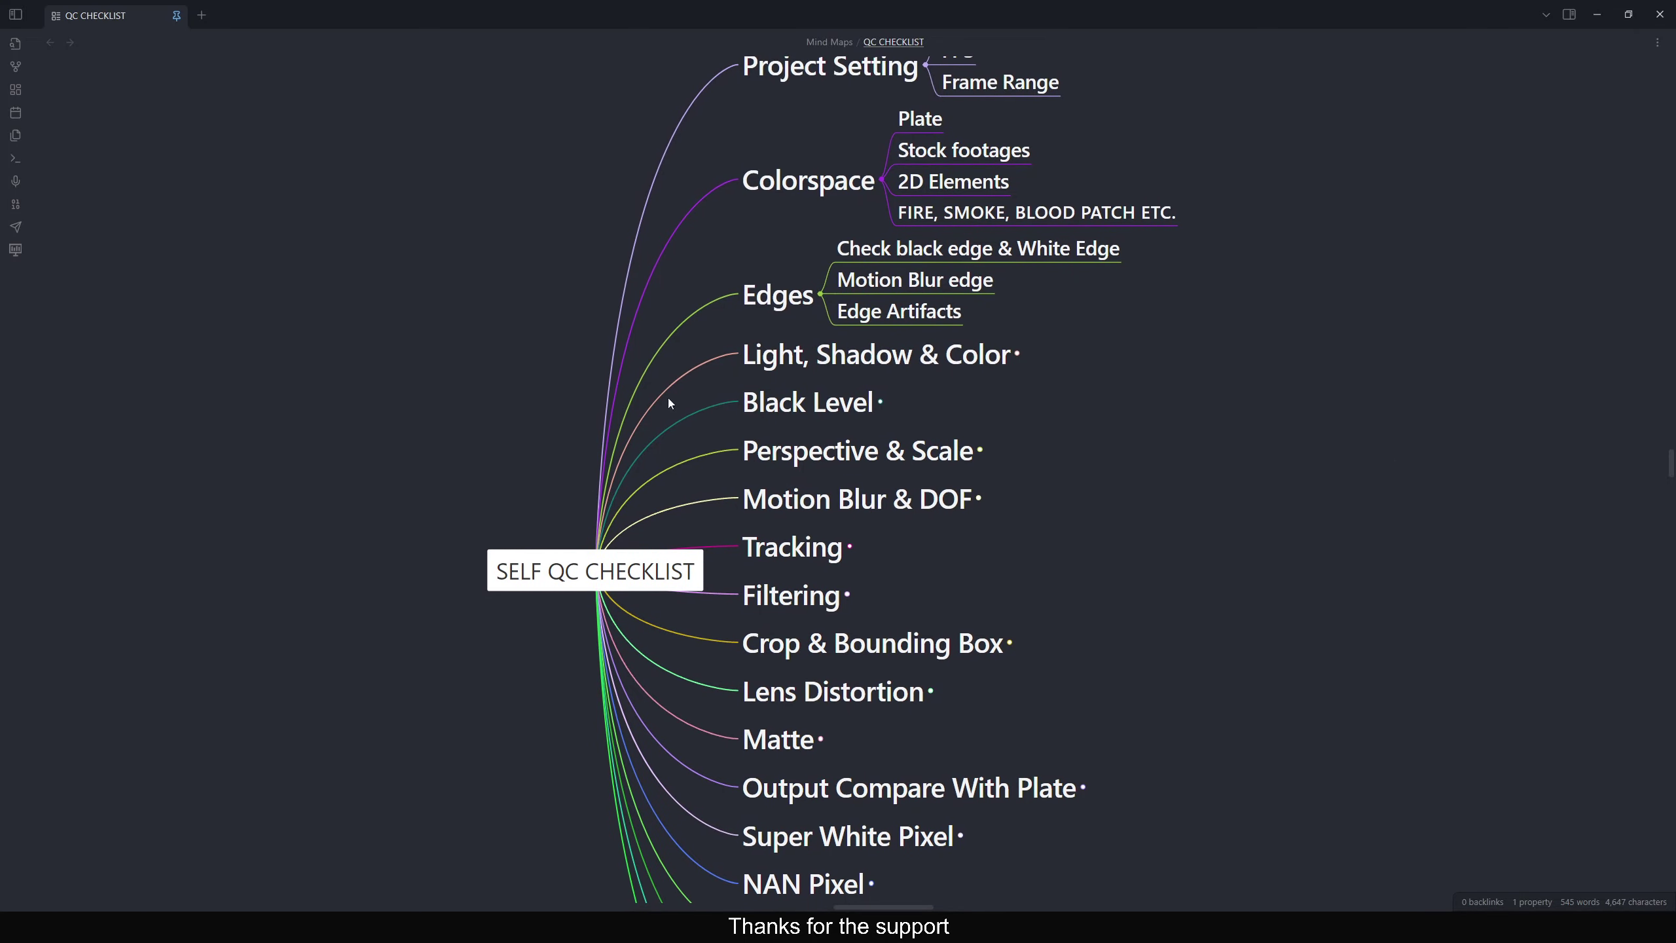
Back in NukeX, examine the astronaut's helmet and shoulder edges against the white background for edge artifacts
click(589, 869)
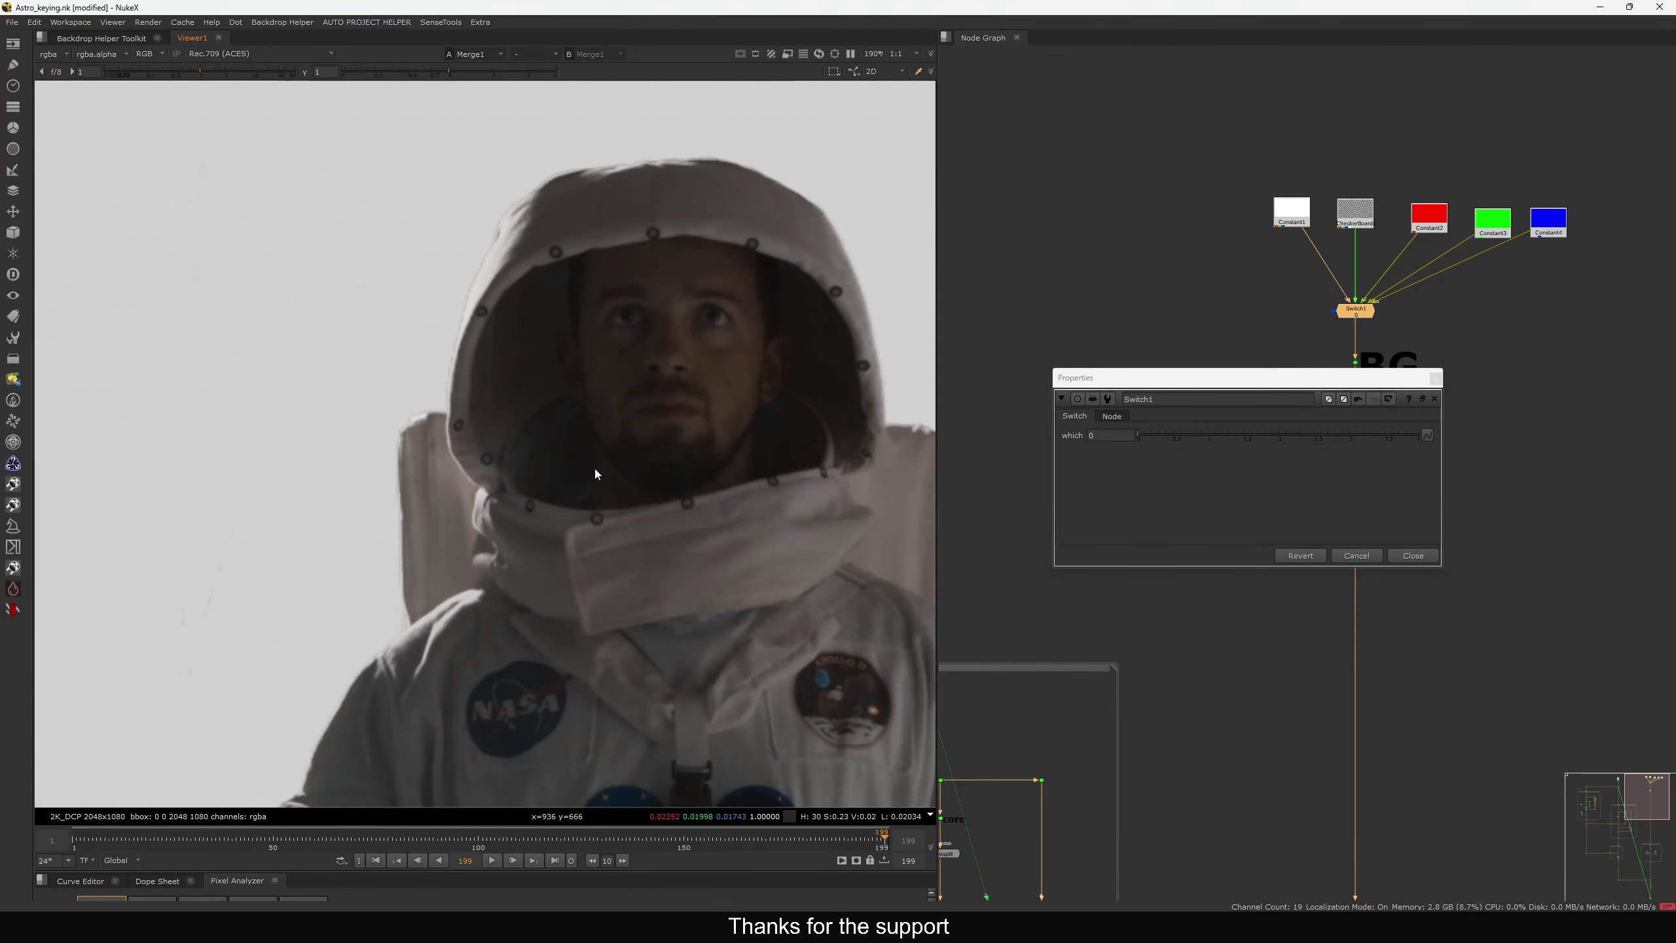
scroll(450, 389, up, 5)
scroll(558, 294, up, 8)
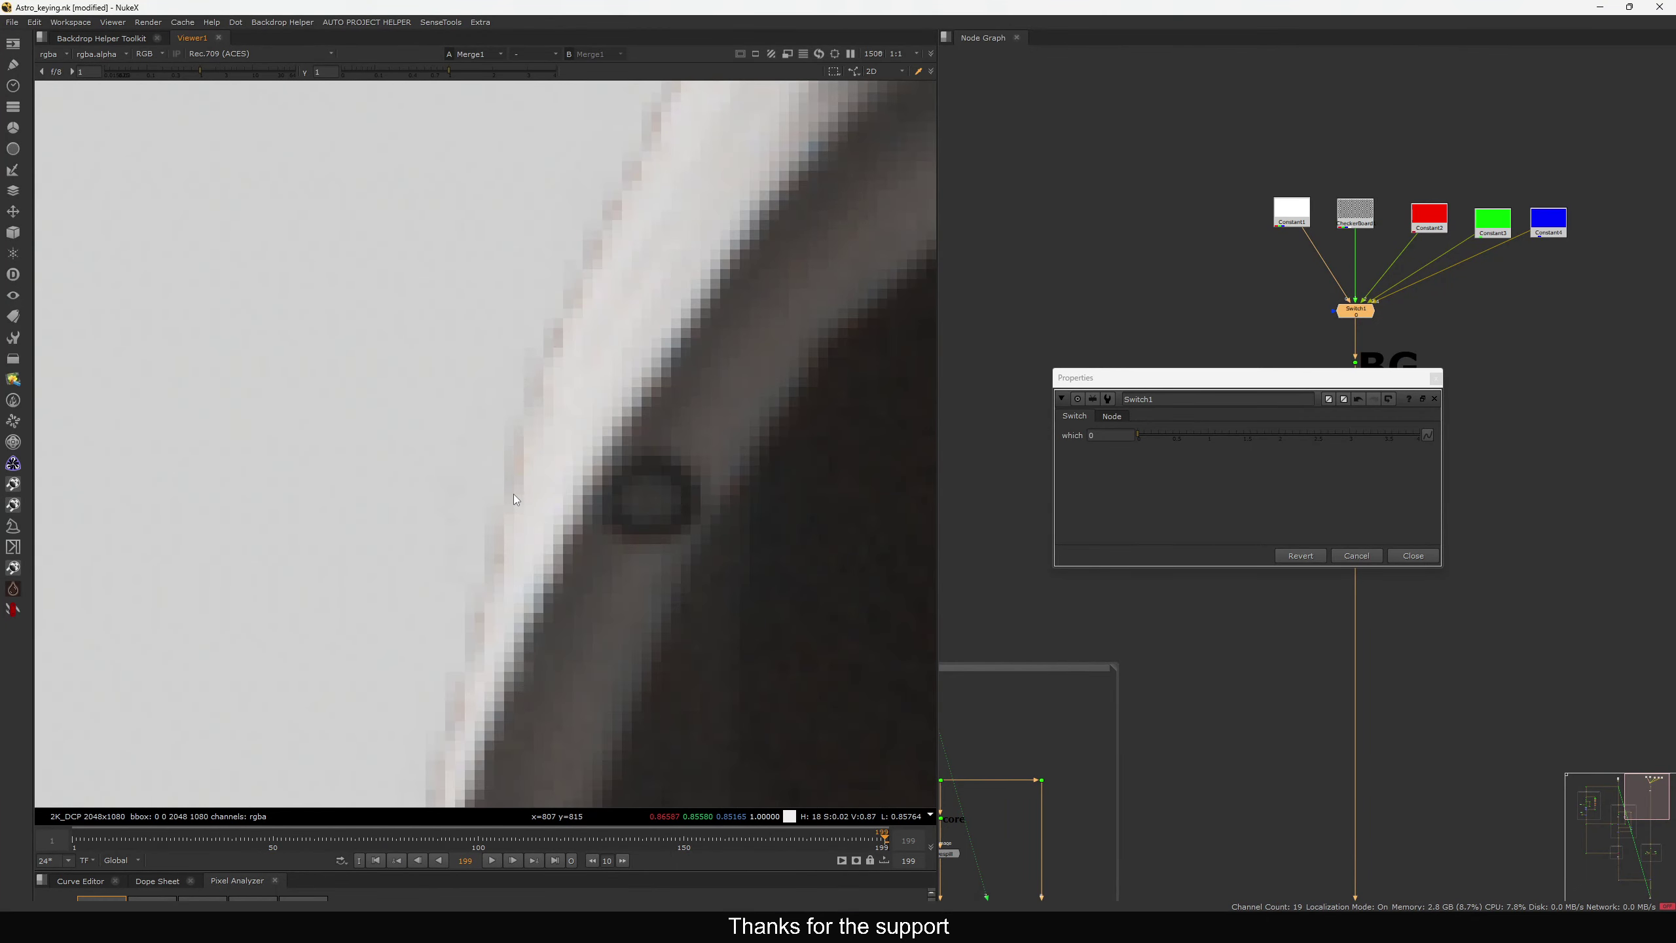
scroll(525, 433, up, 1)
scroll(525, 433, down, 3)
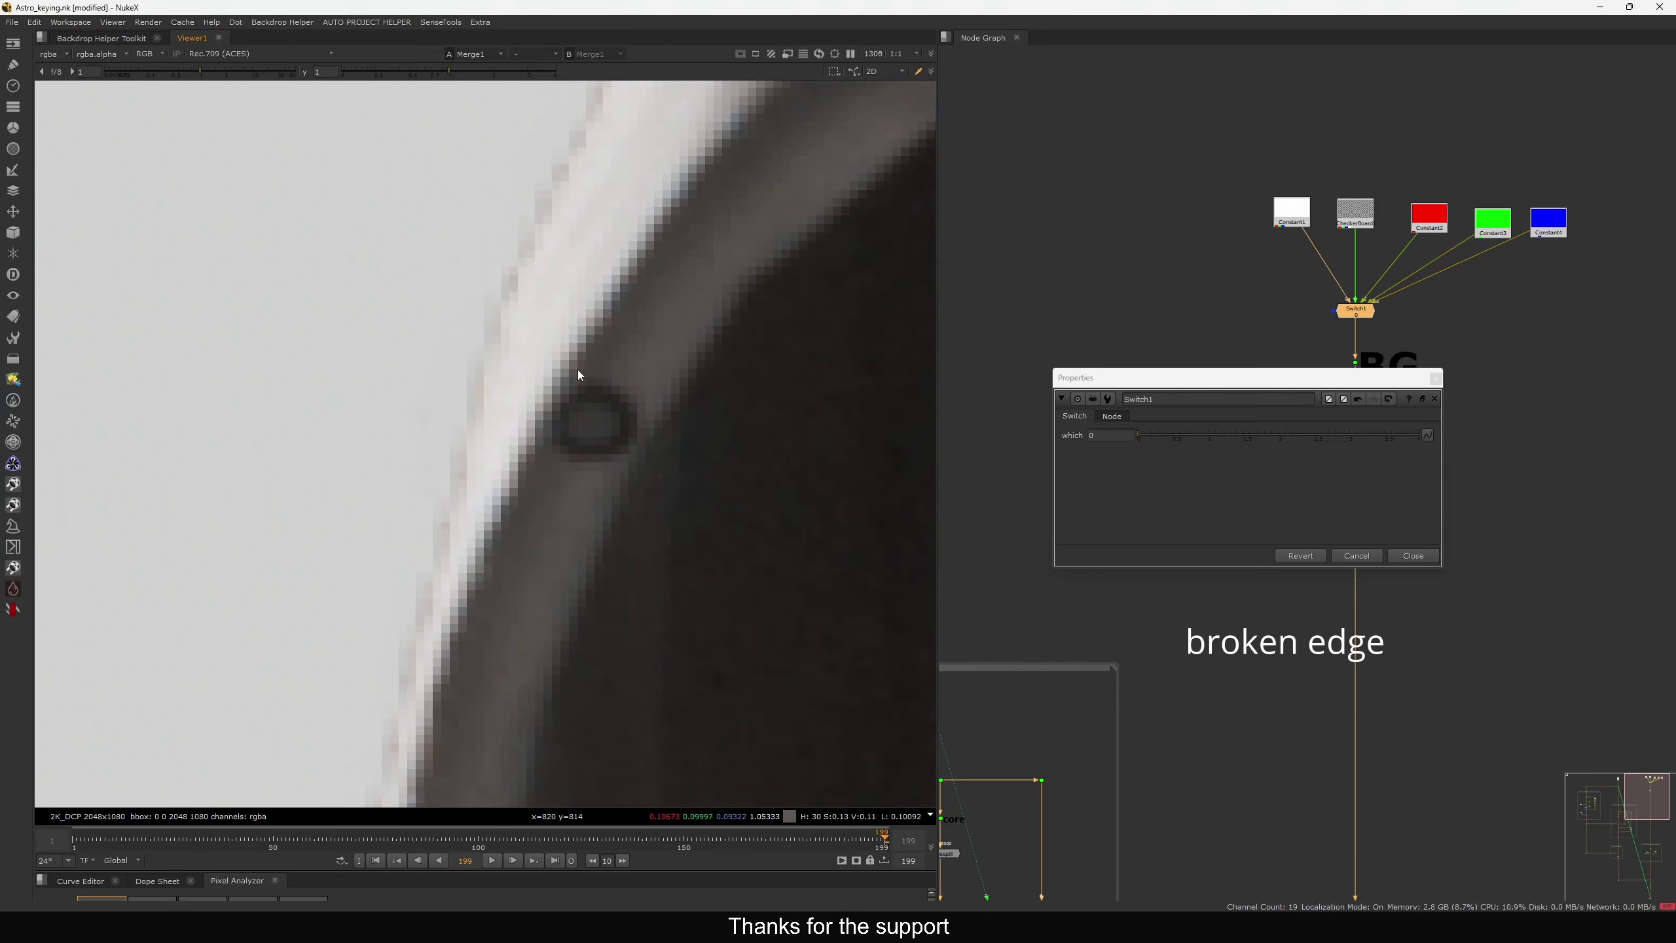
scroll(578, 375, down, 8)
scroll(555, 367, up, 10)
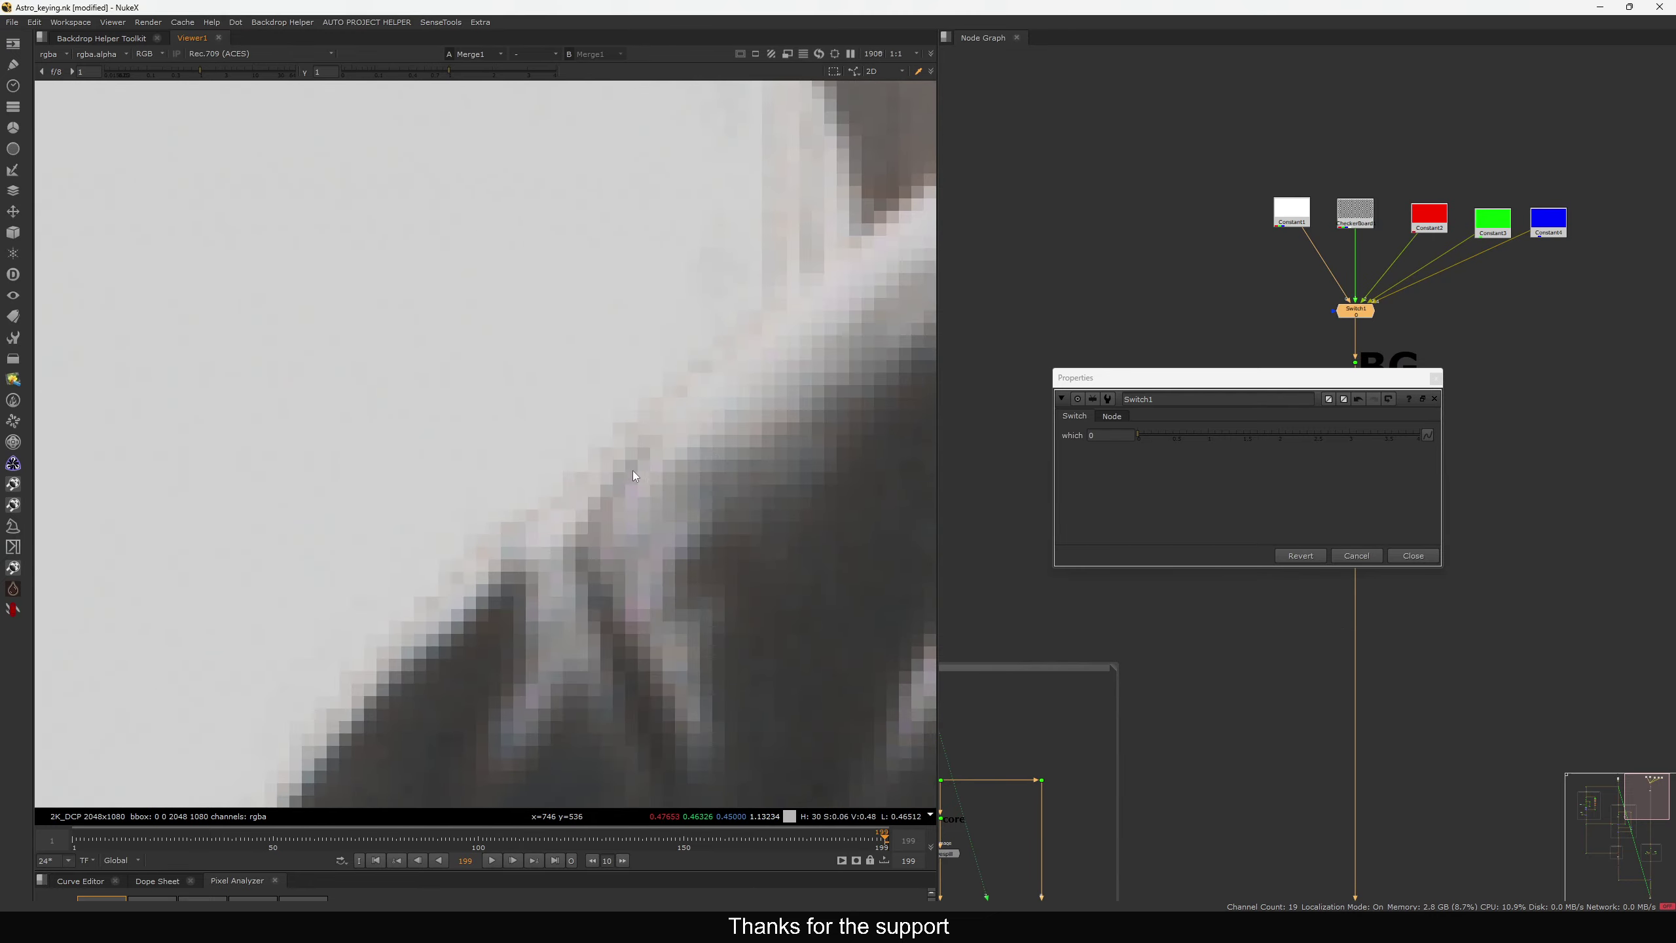
scroll(513, 508, down, 6)
scroll(577, 470, up, 4)
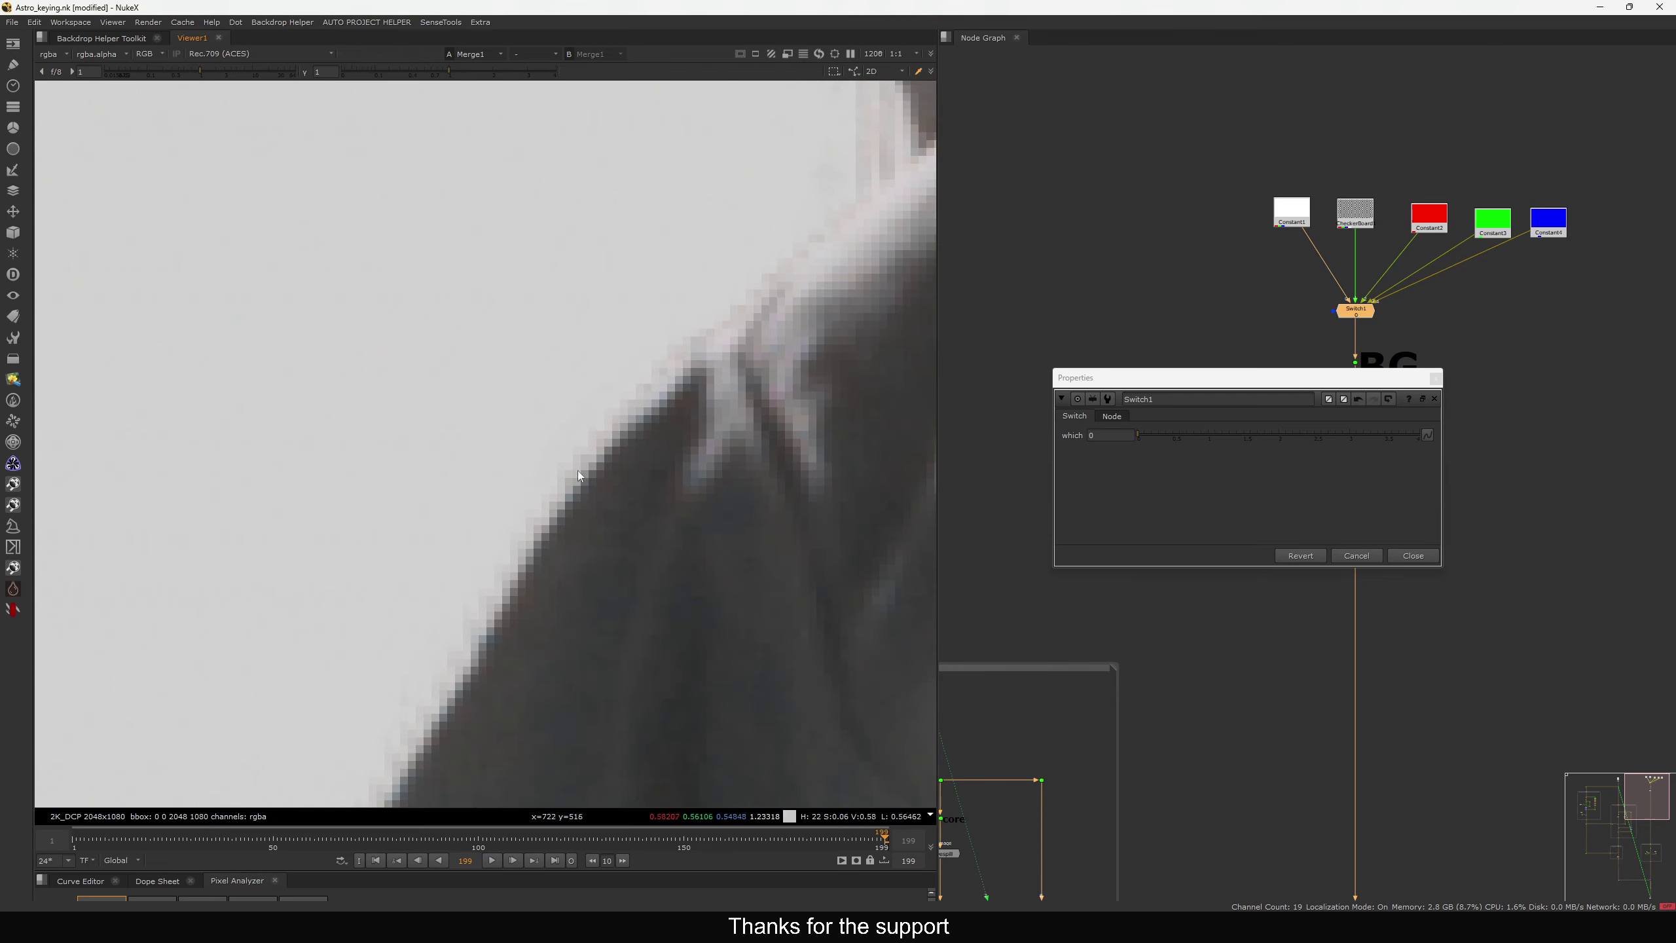
scroll(513, 593, down, 3)
scroll(923, 427, down, 3)
scroll(529, 423, down, 3)
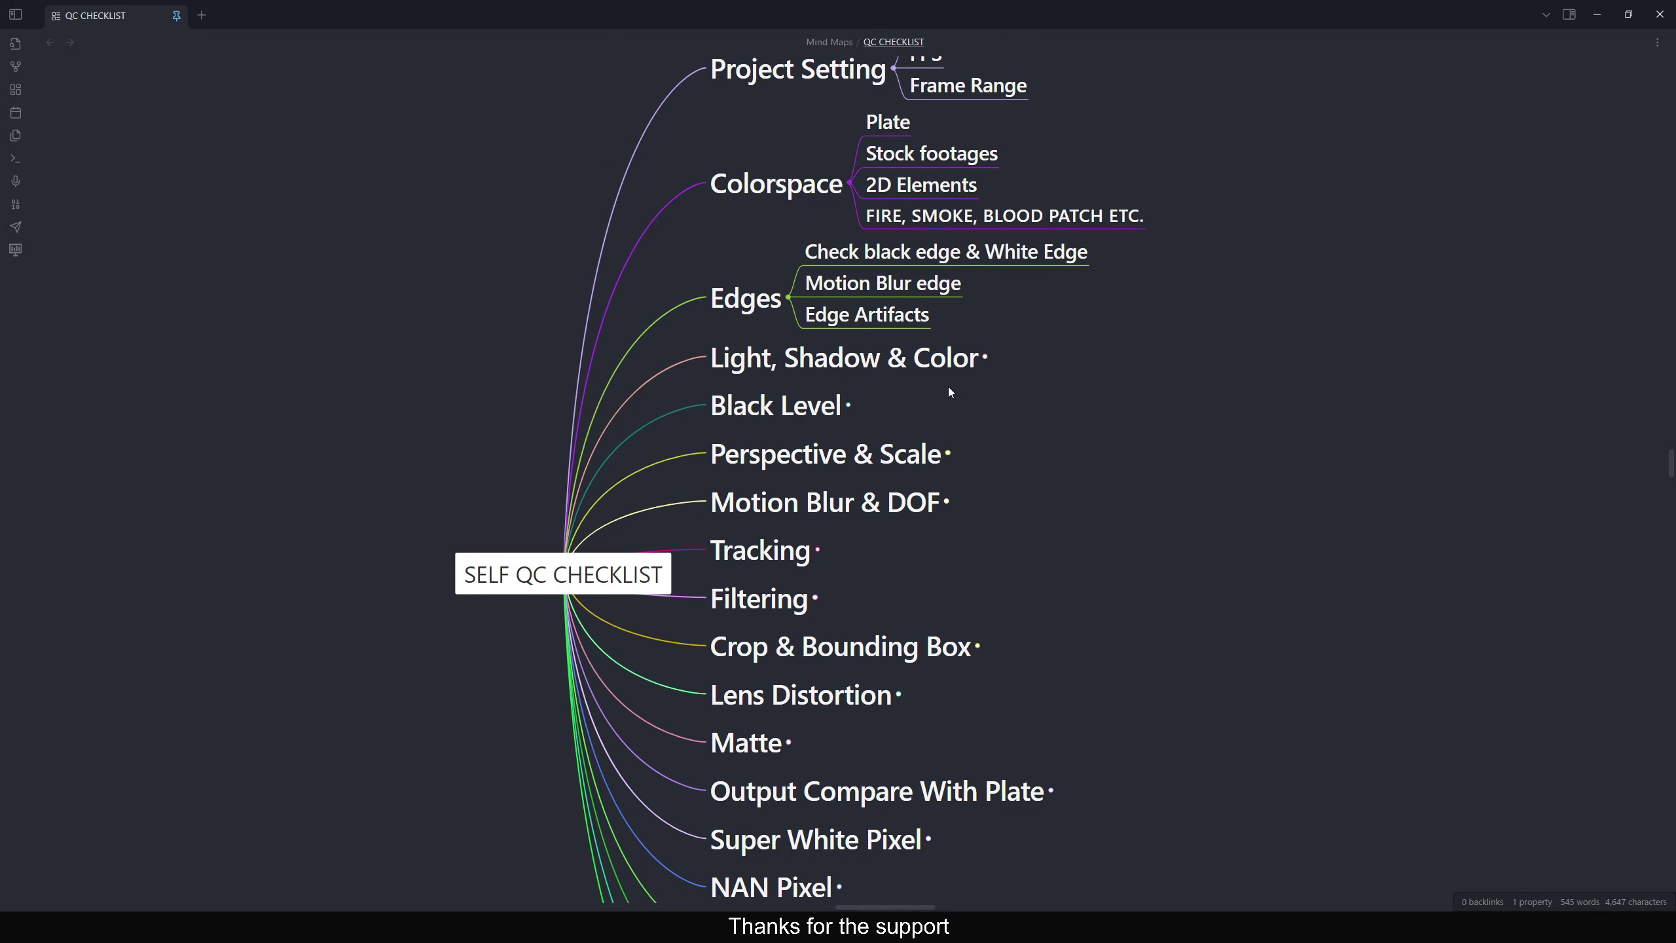
Expand the Light, Shadow & Color branch of the QC checklist and switch to the astronaut keying script in NukeX, fitting the full frame
drag(829, 374, 856, 362)
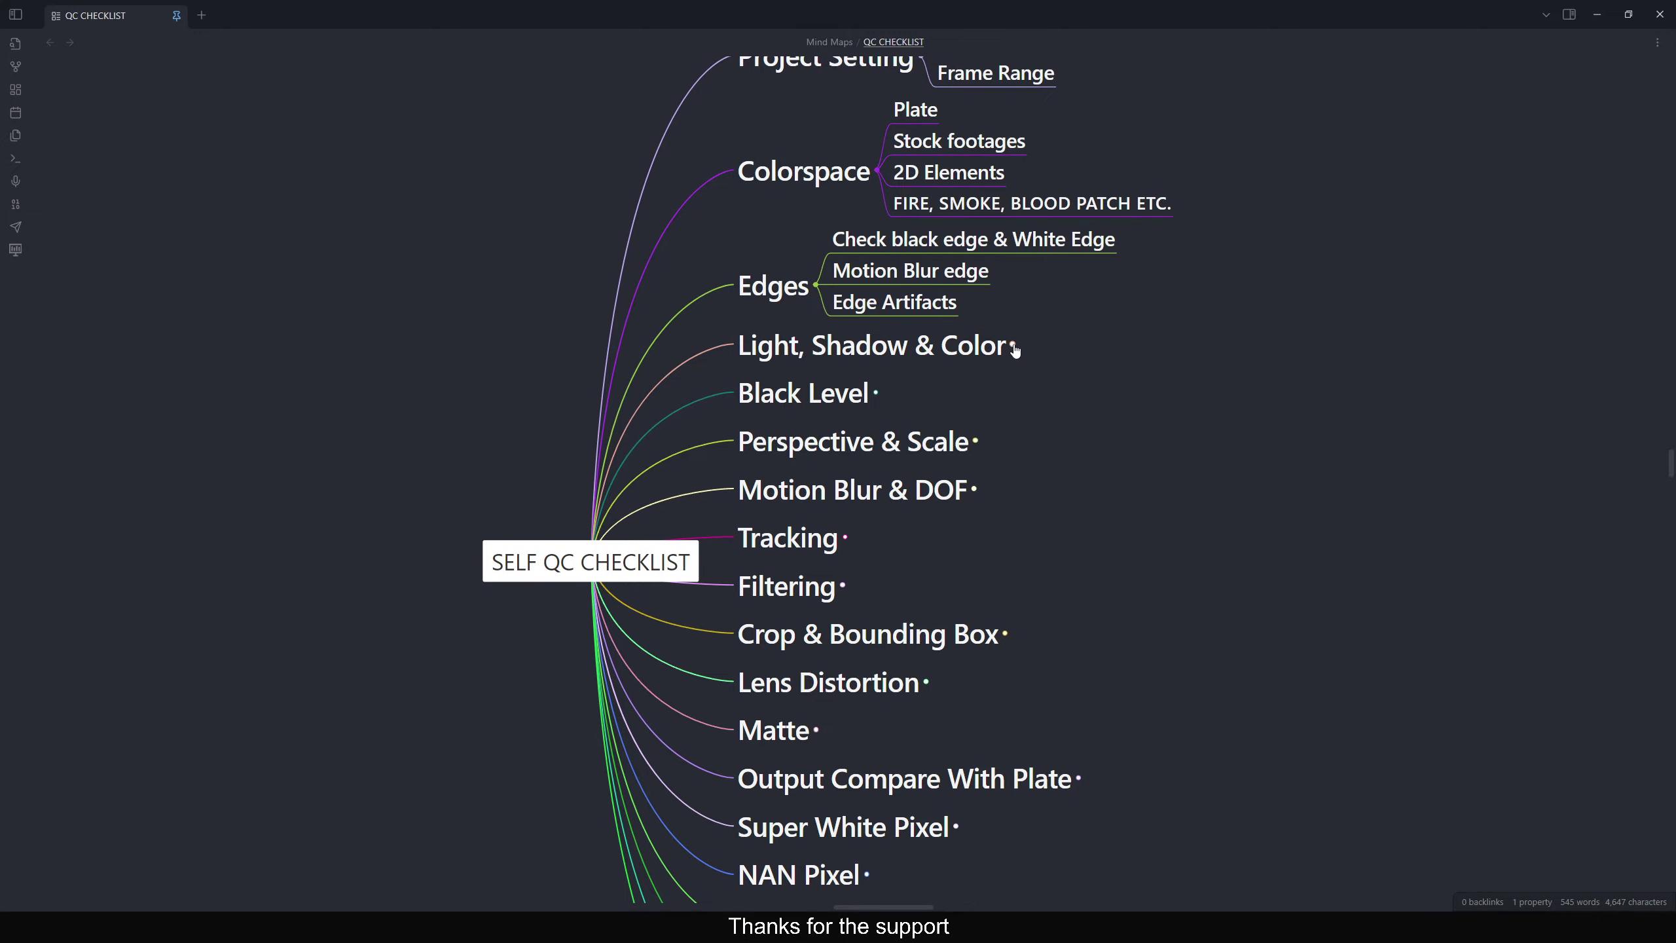
click(1014, 346)
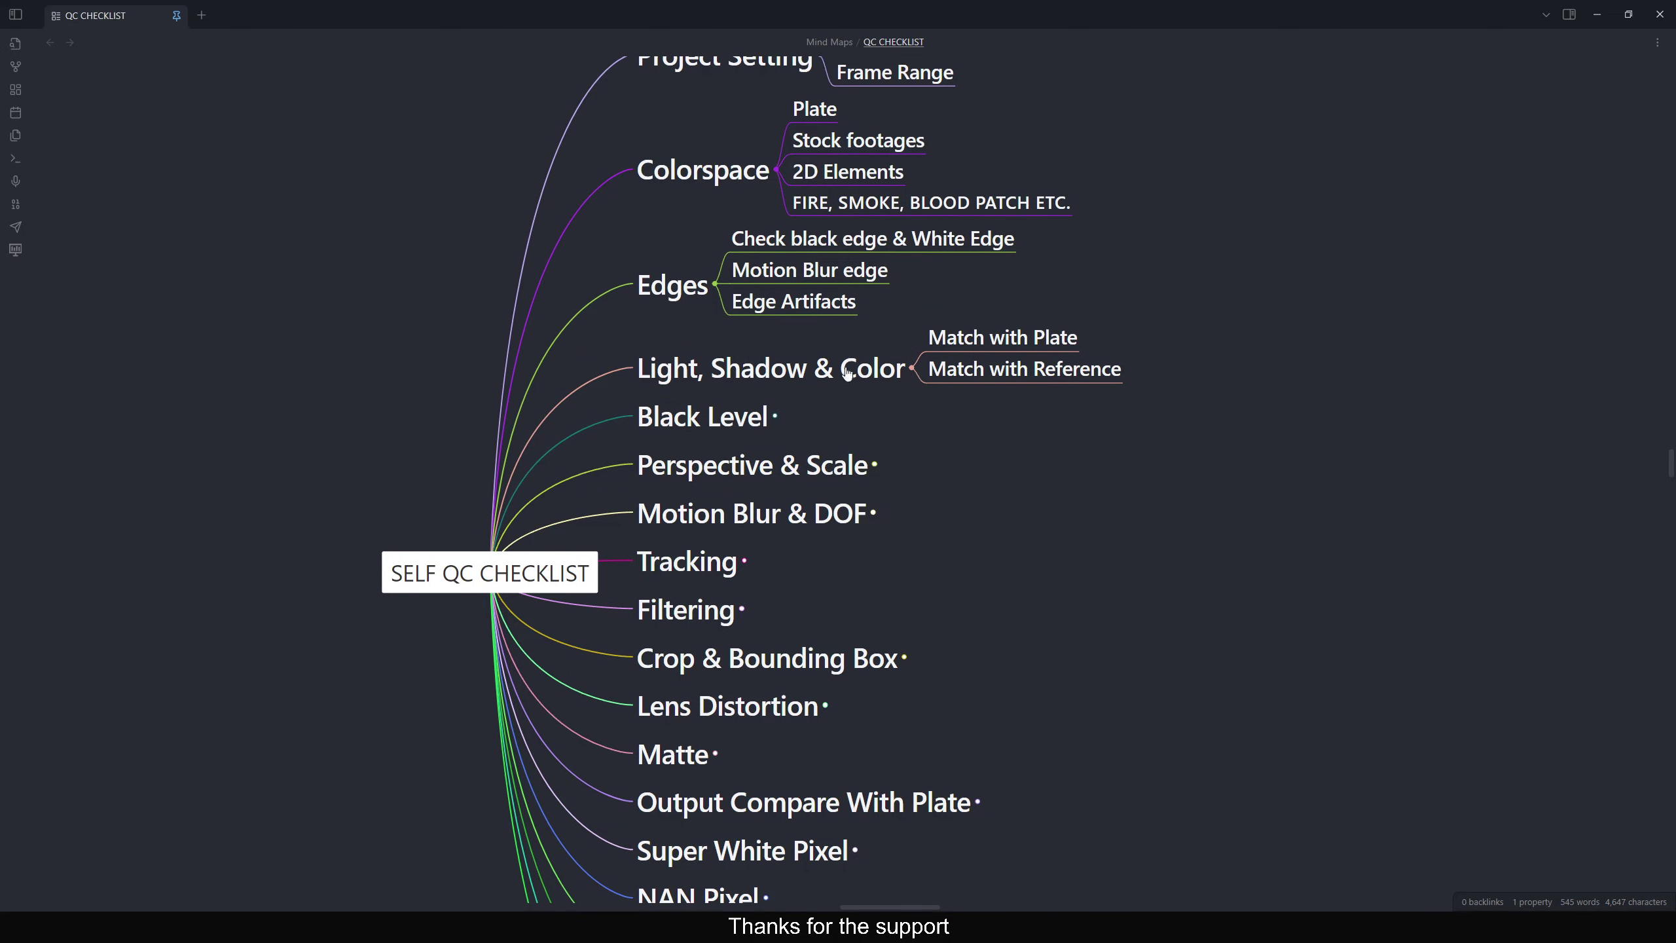
mouse_move(528, 925)
click(554, 849)
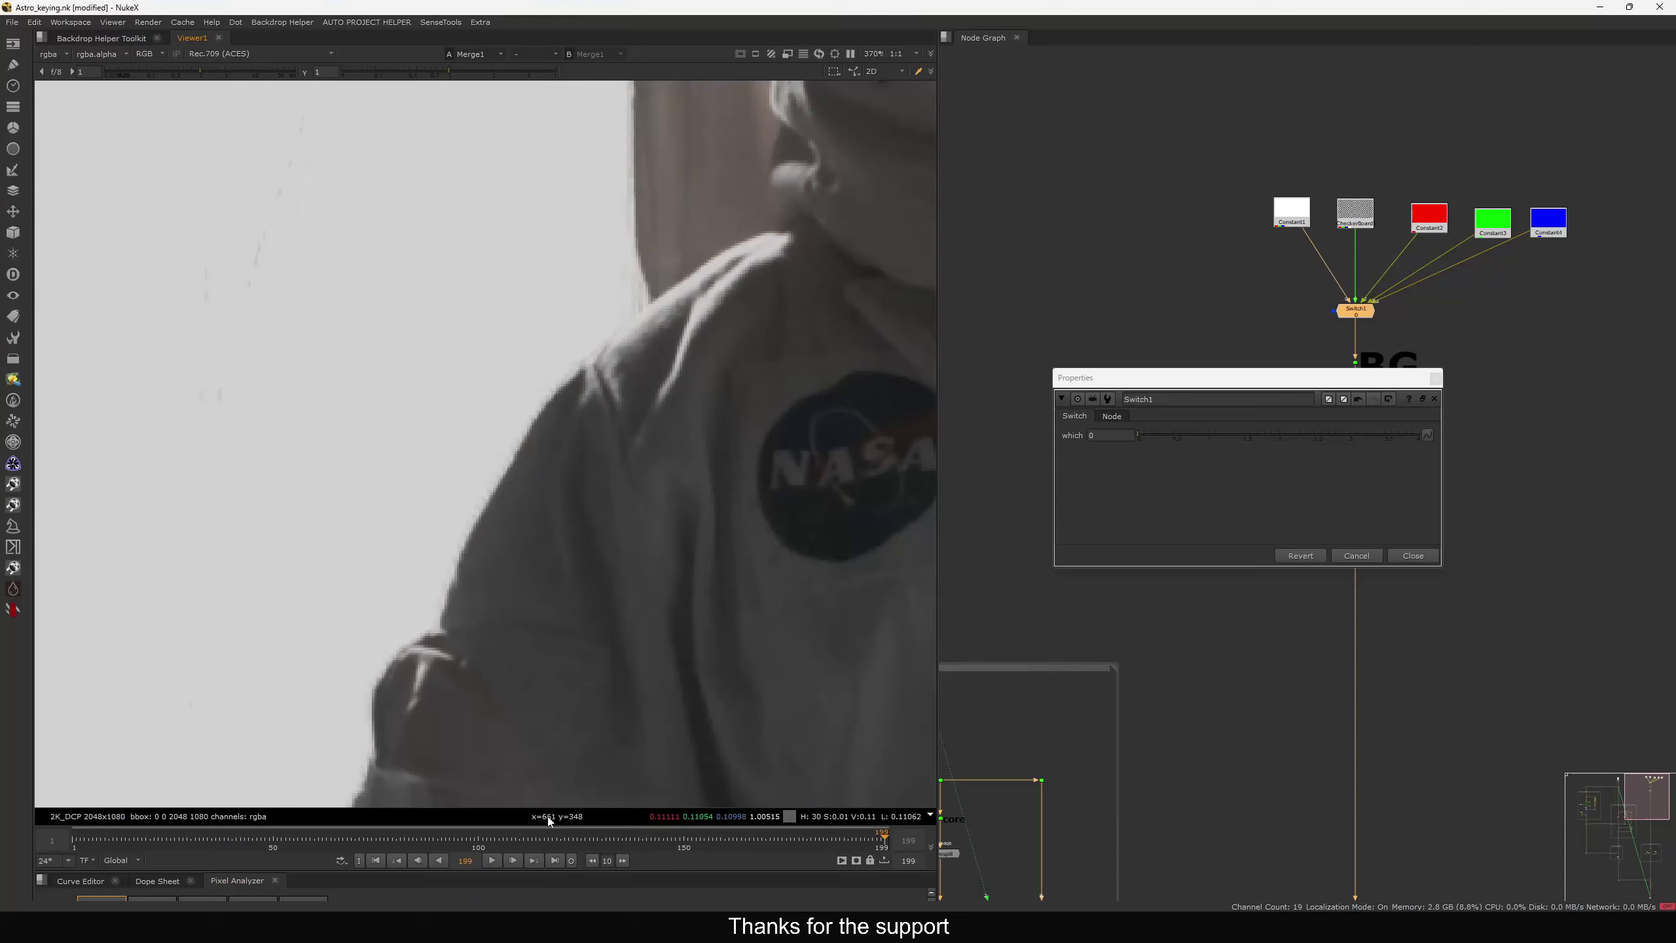
key(f)
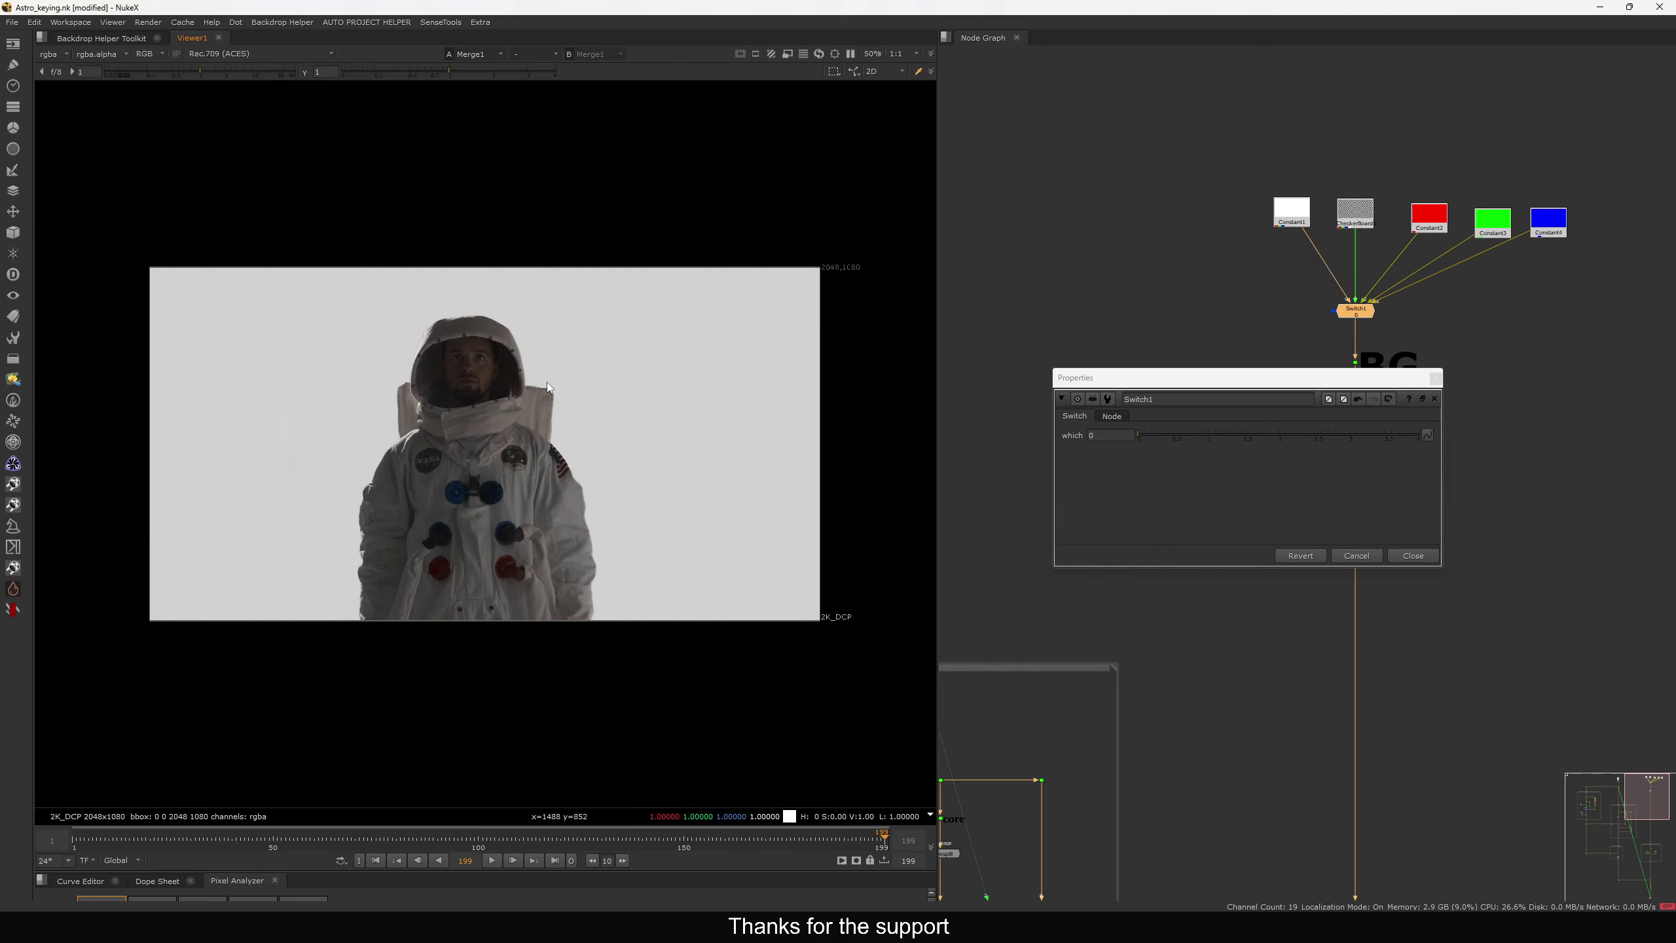
Close the Switch's properties and show the original green-screen plate from the FG branch in the viewer
click(1434, 399)
drag(1465, 409, 1238, 488)
key(1)
click(1301, 463)
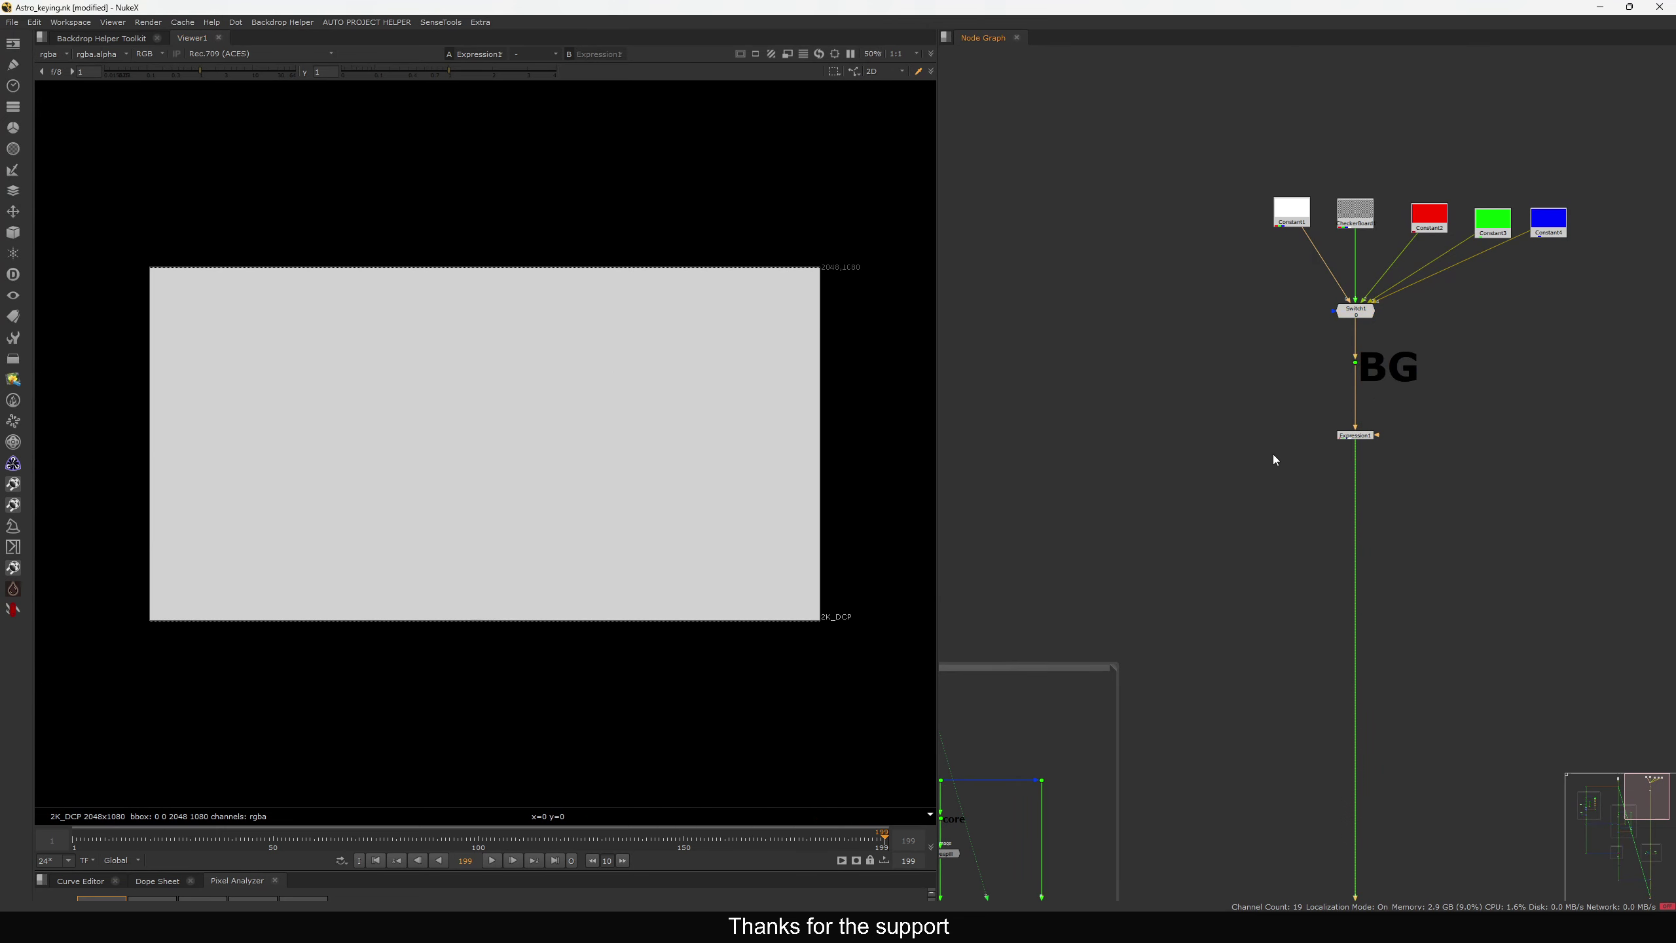
key(f)
click(1247, 353)
key(1)
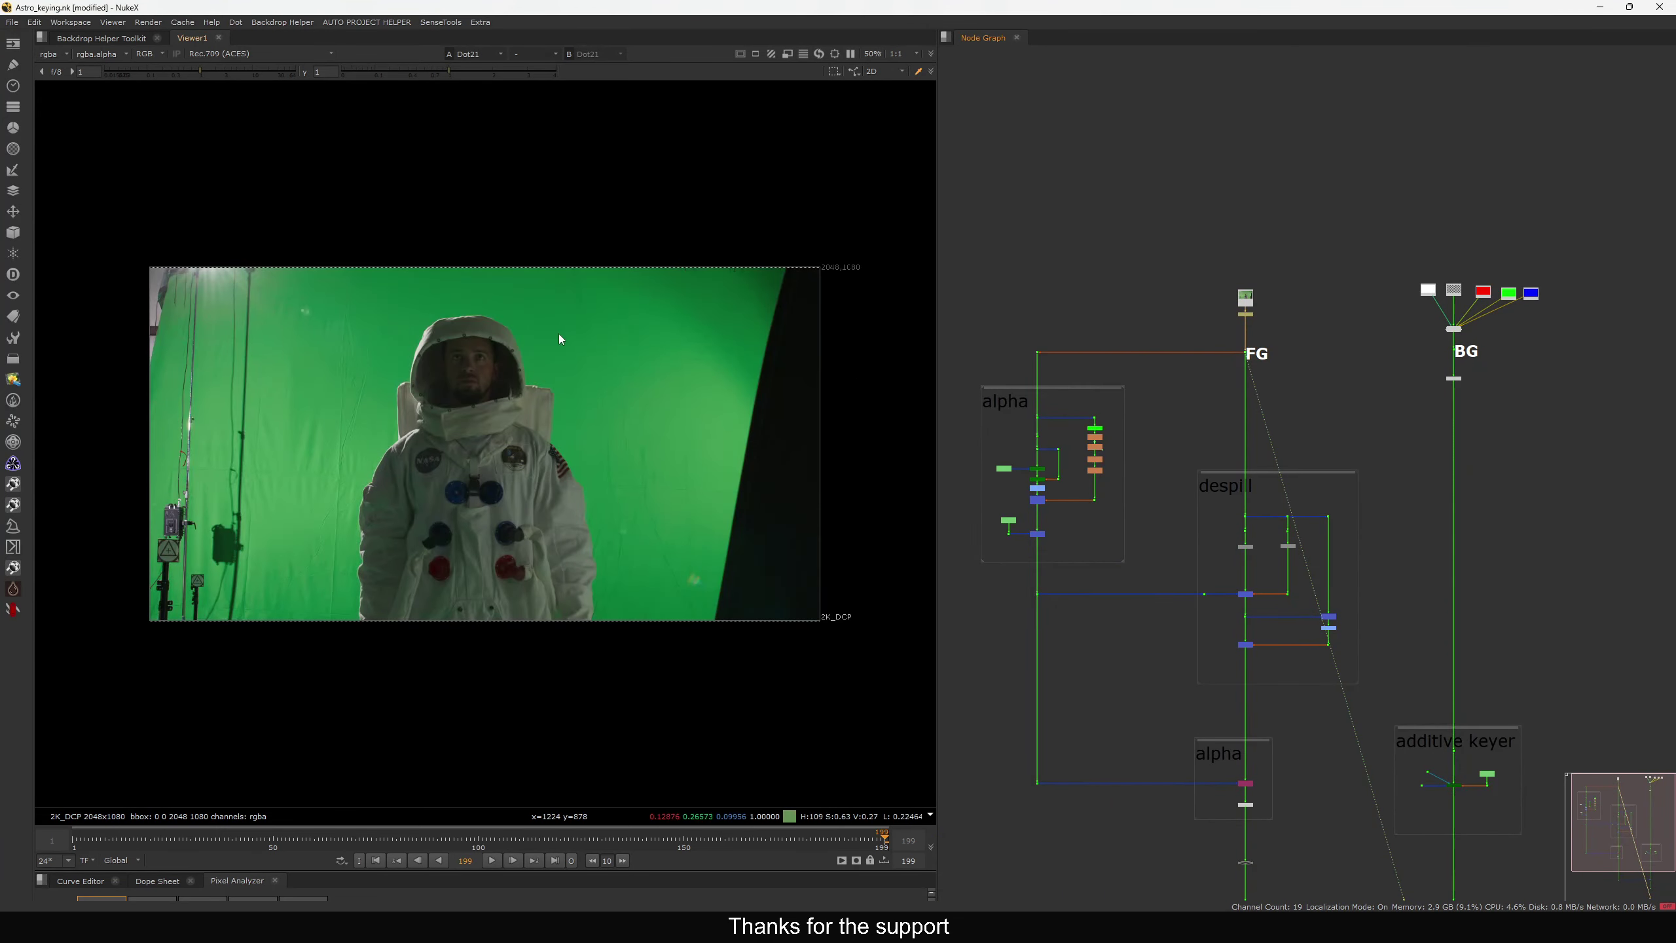
Show the final Merge of the astronaut over the white background for comparison with the green-screen plate
drag(475, 386, 459, 417)
middle_drag(1412, 818, 1366, 470)
click(1407, 608)
key(2)
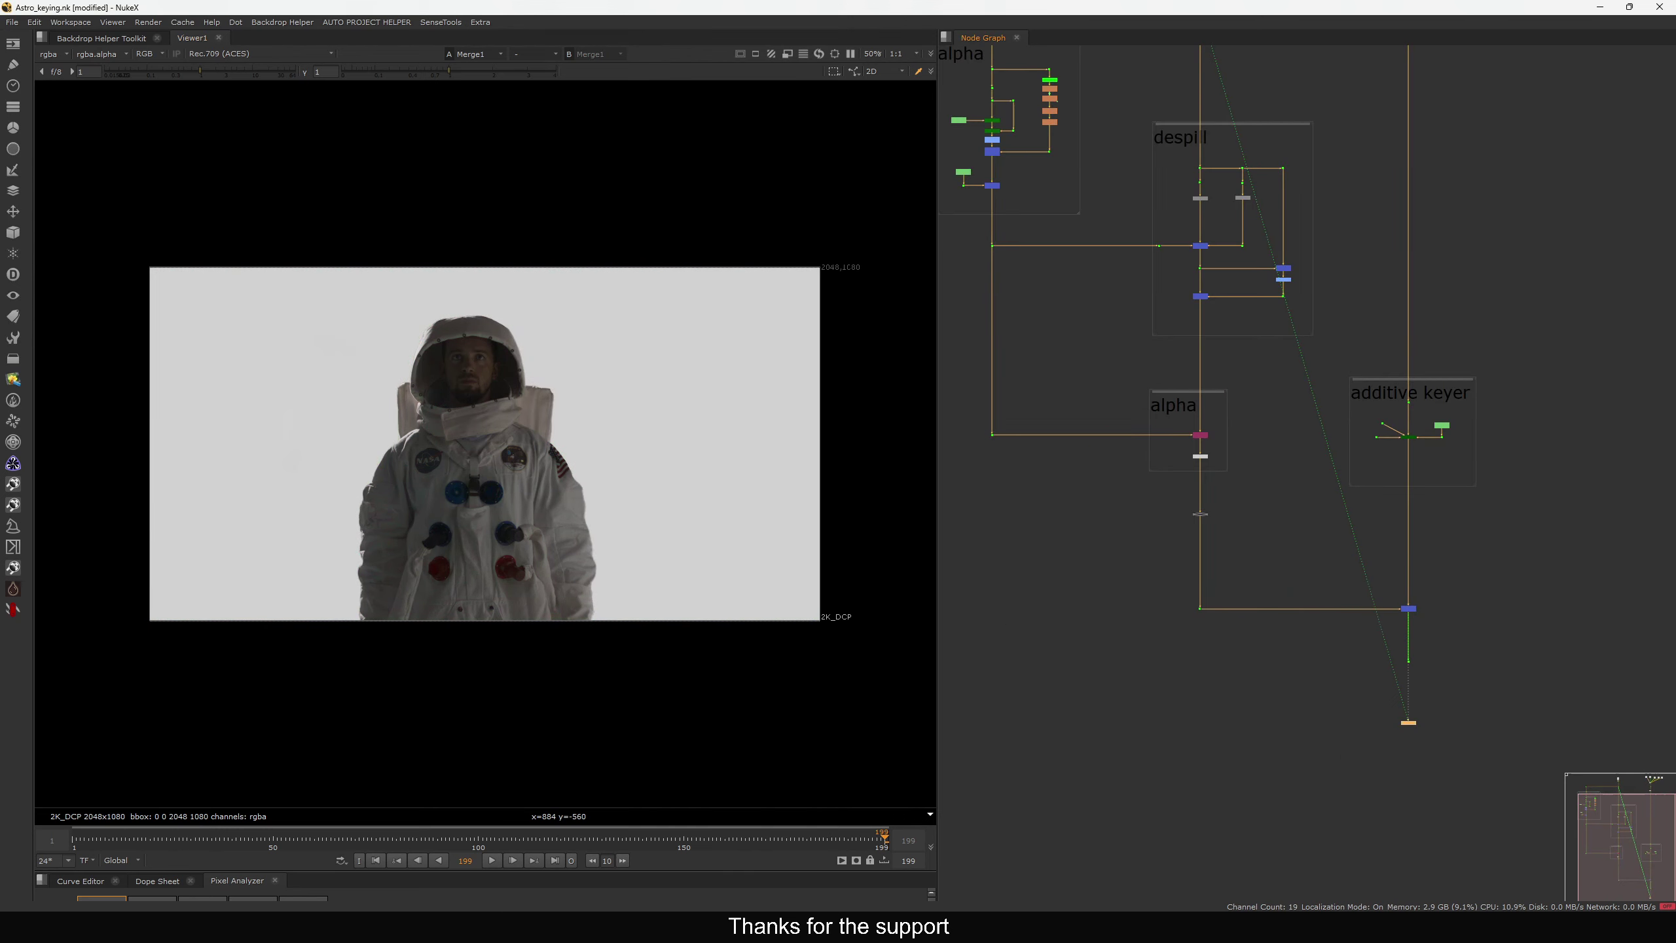
Return to the QC checklist in Obsidian and expand the Black Level branch
click(565, 881)
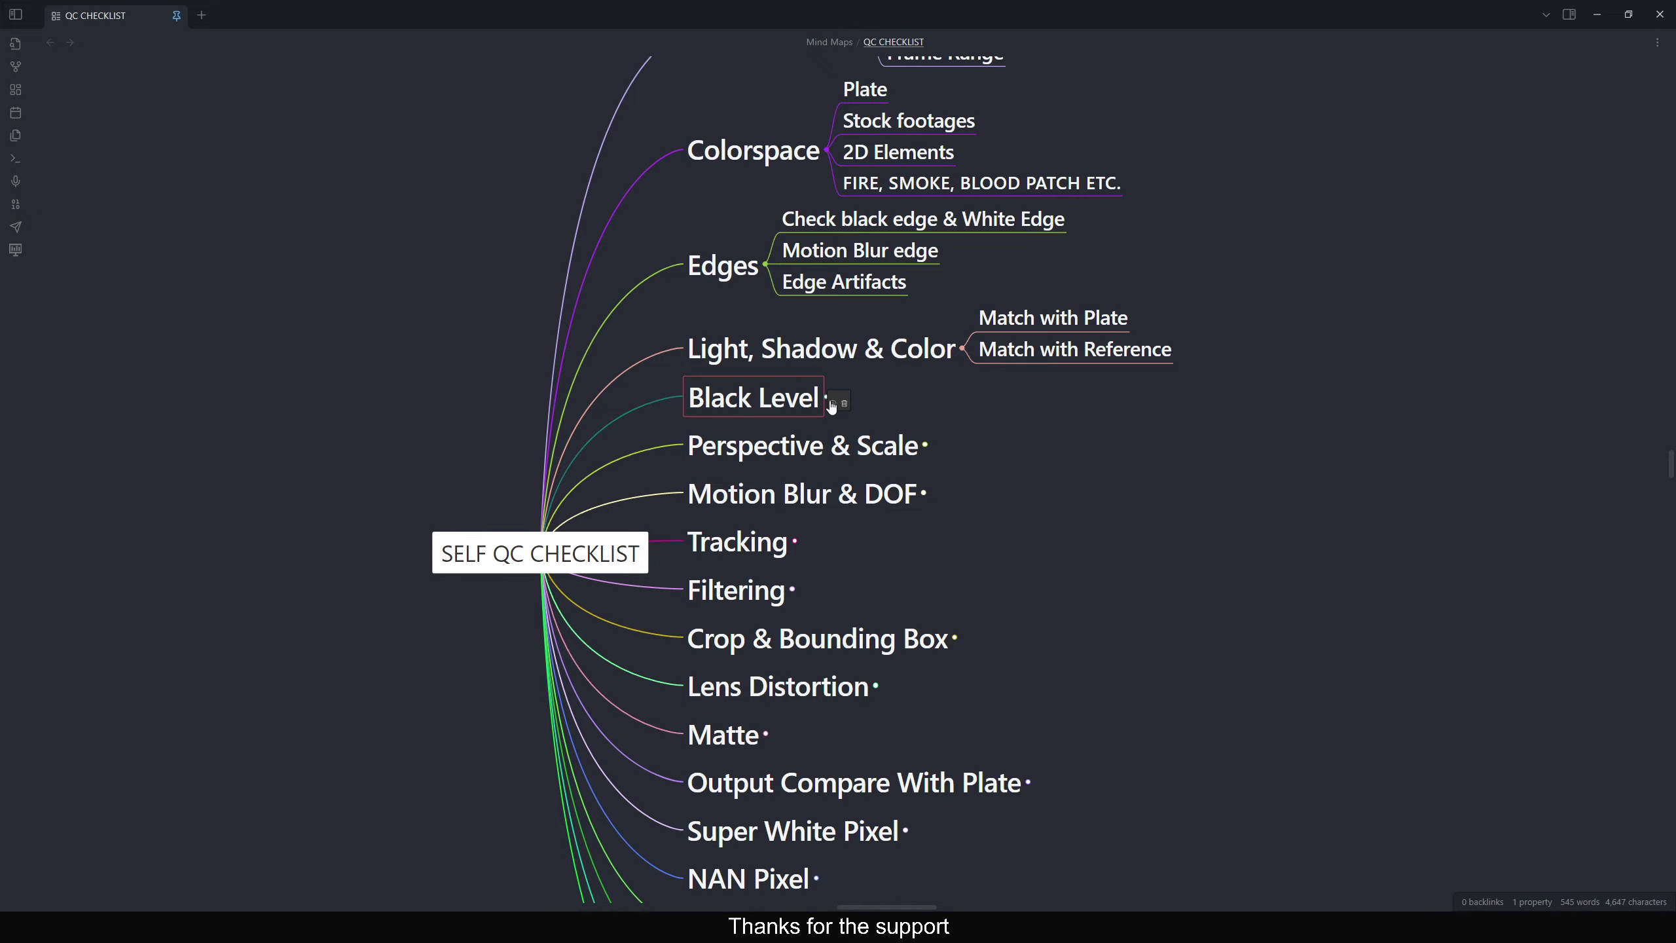
click(824, 400)
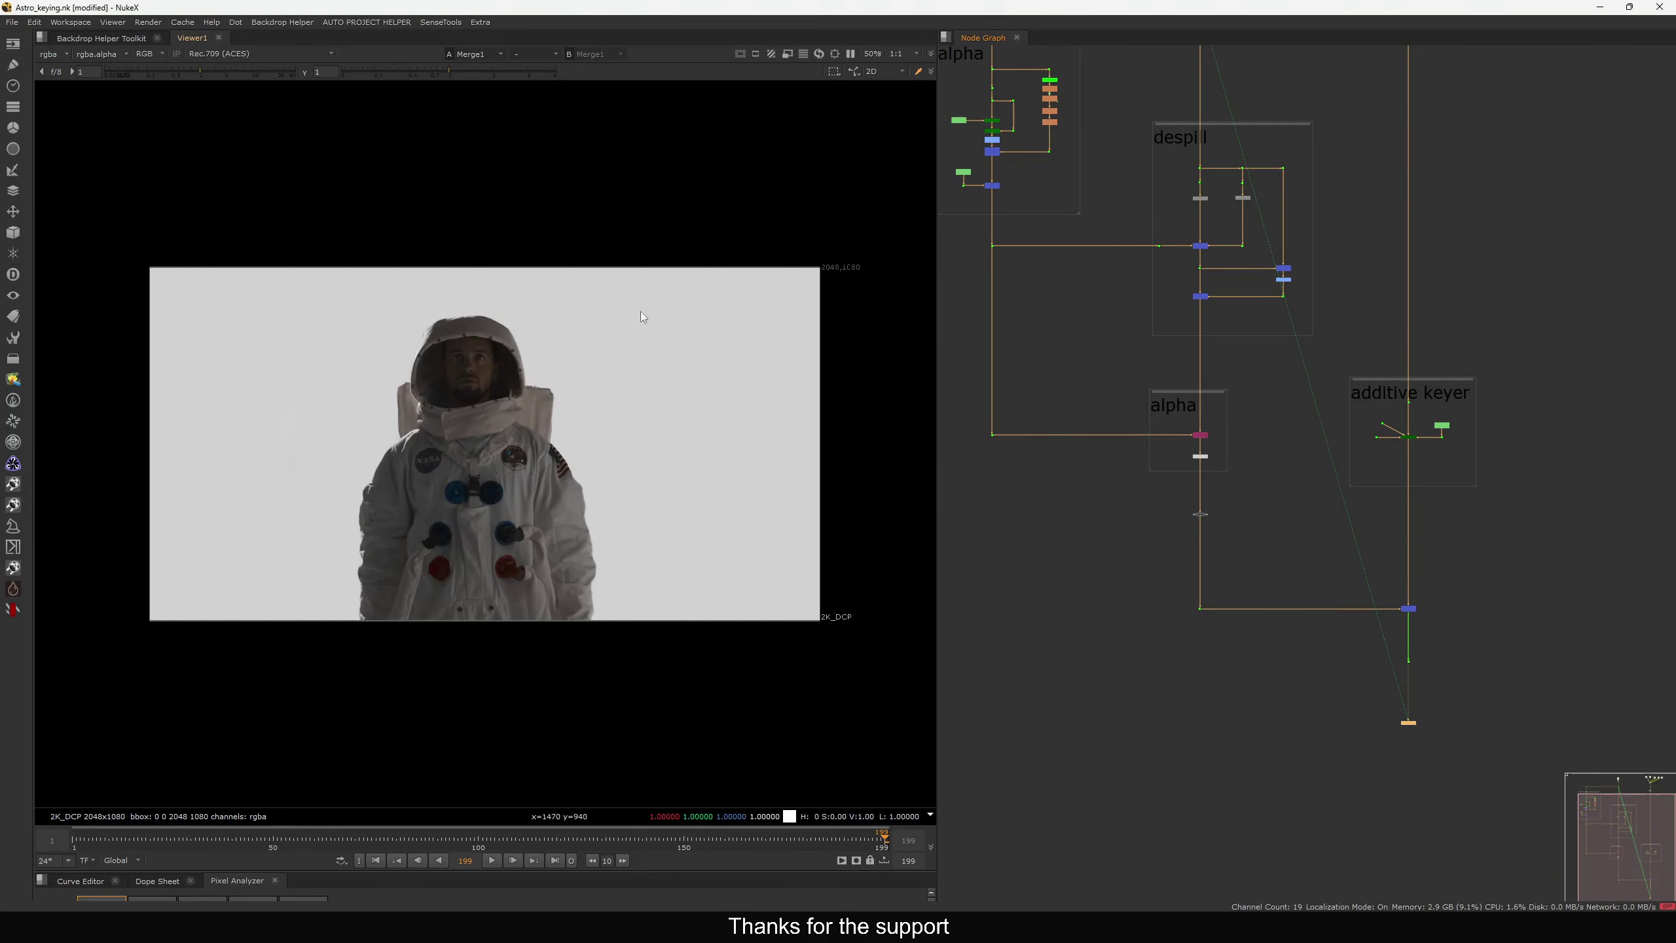
In NukeX, raise the viewer gain to 6.6, examine the blacks inside the astronaut's helmet closely, and reset the gain
drag(229, 72, 244, 72)
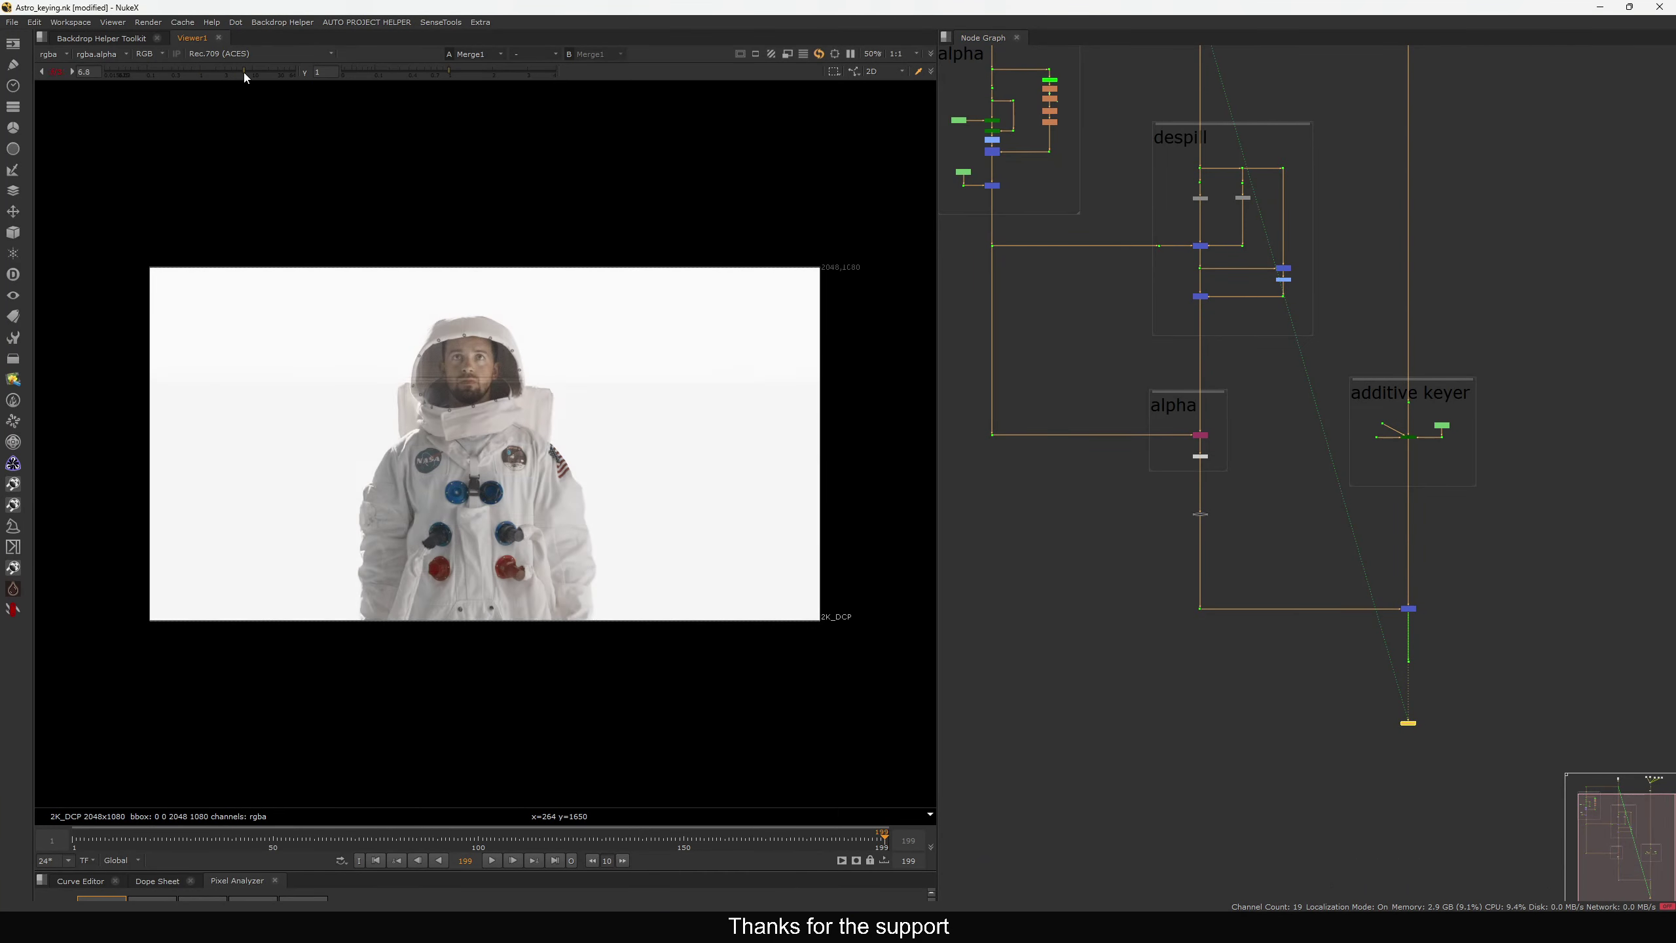
alt+middle_drag(516, 372, 622, 336)
scroll(402, 486, up, 1)
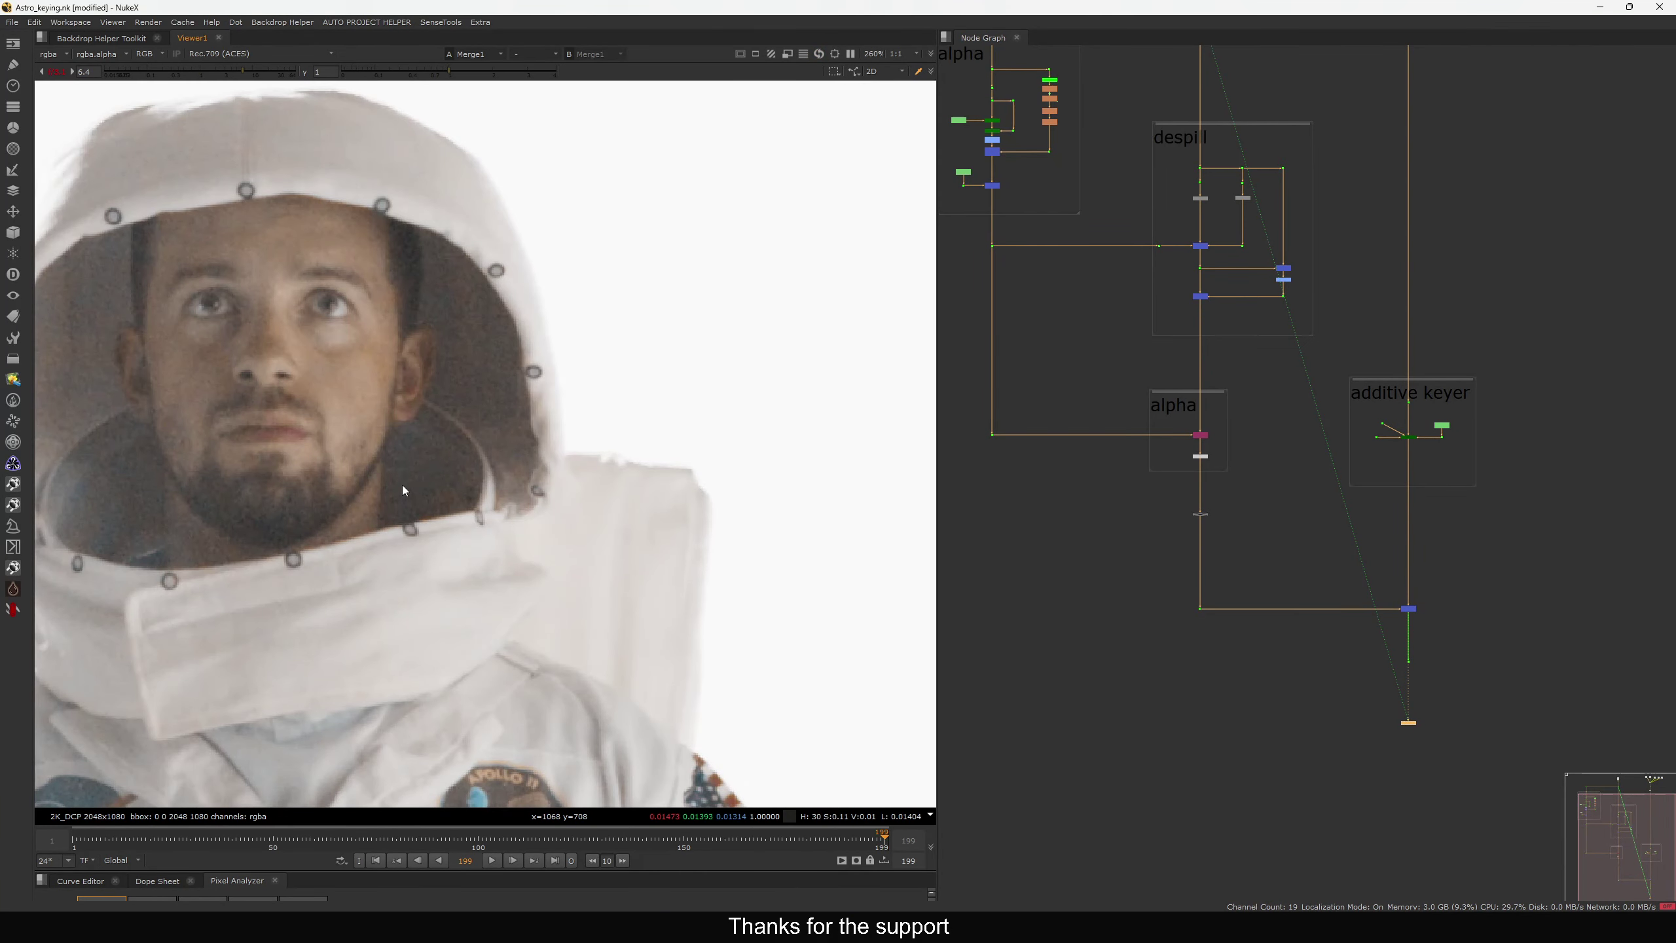
drag(708, 348, 708, 348)
key(f)
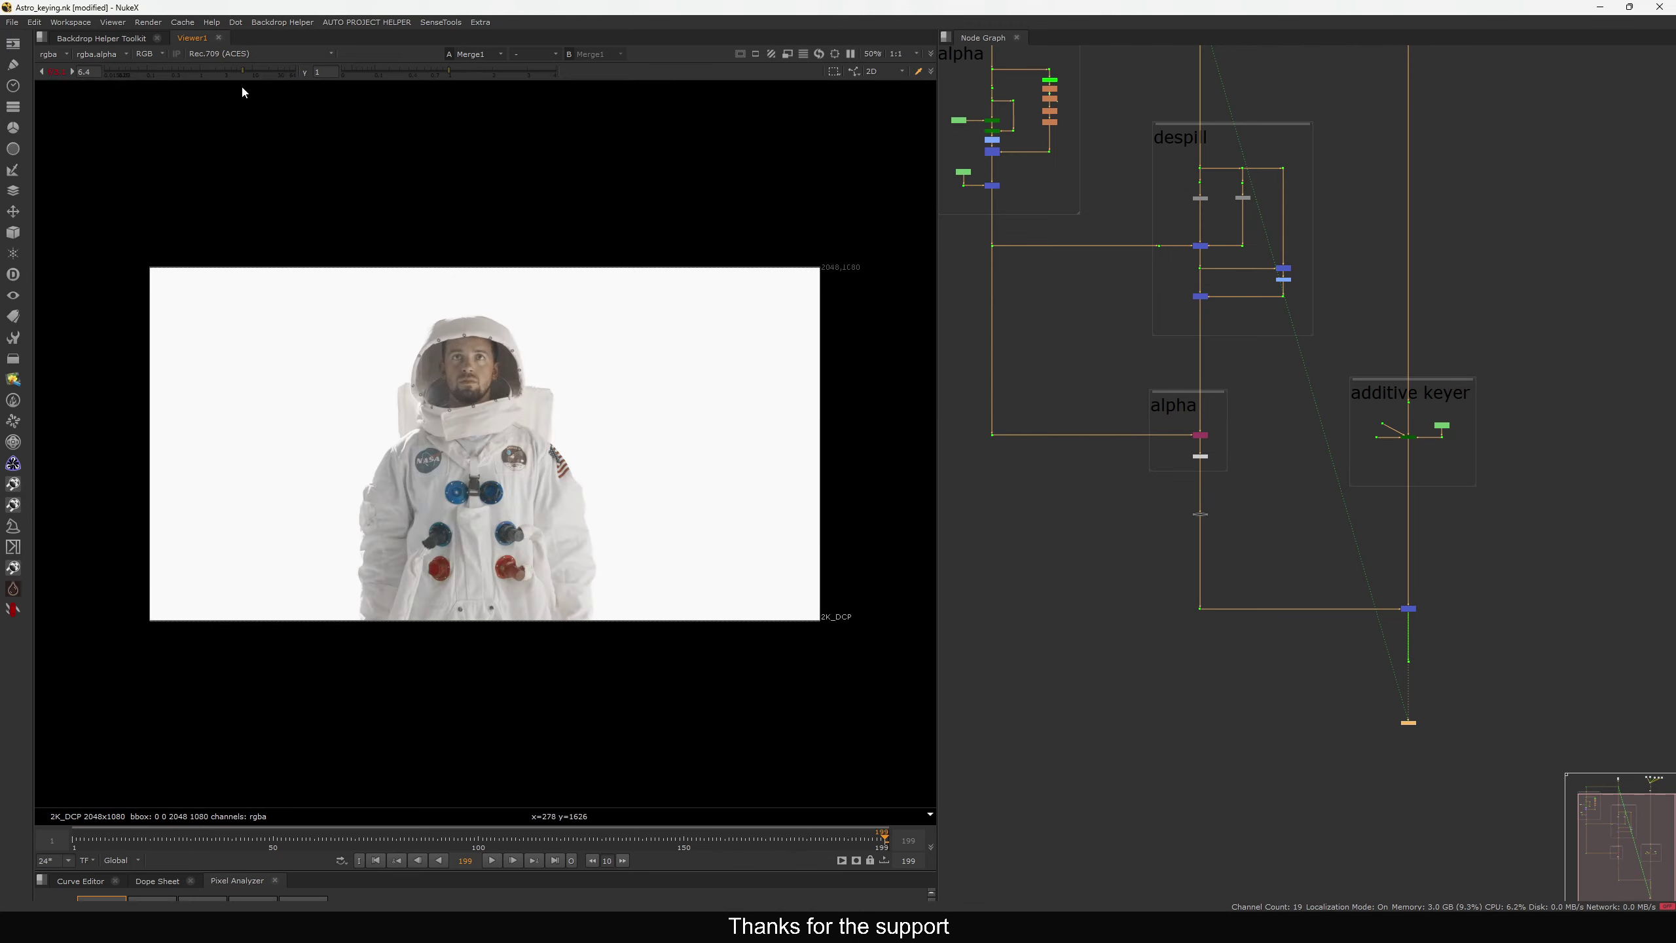
ctrl+click(242, 71)
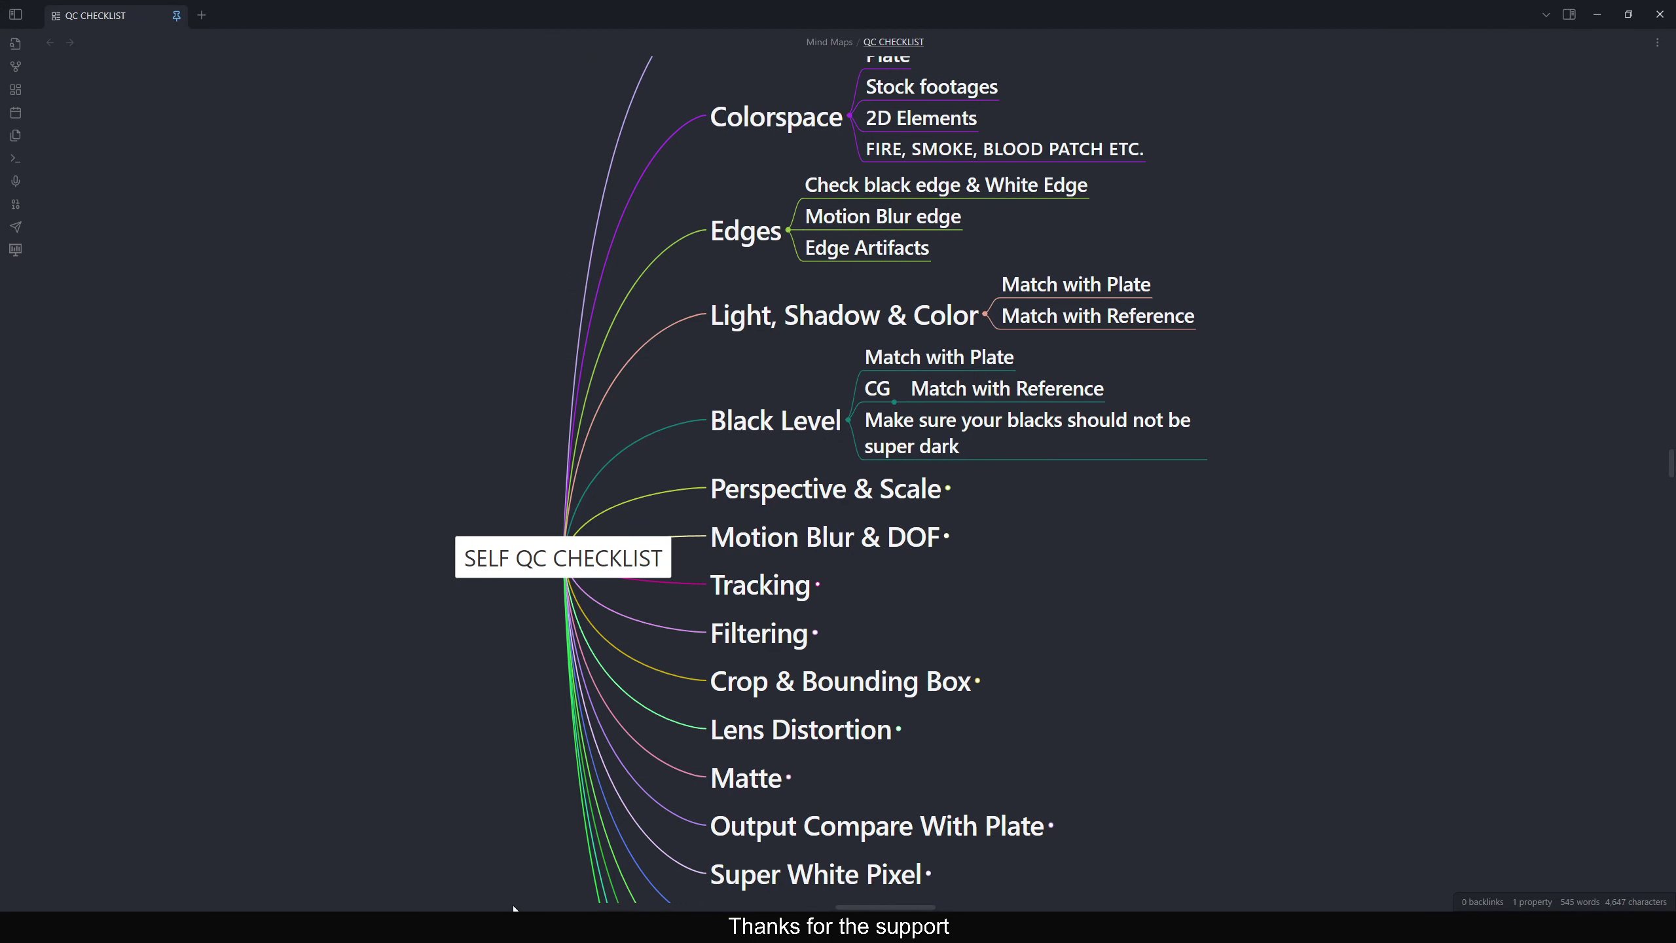
Examine the sunset ocean comp in the comp_v14 script and return to the Black Level notes in the Obsidian checklist
mouse_move(514, 909)
click(466, 862)
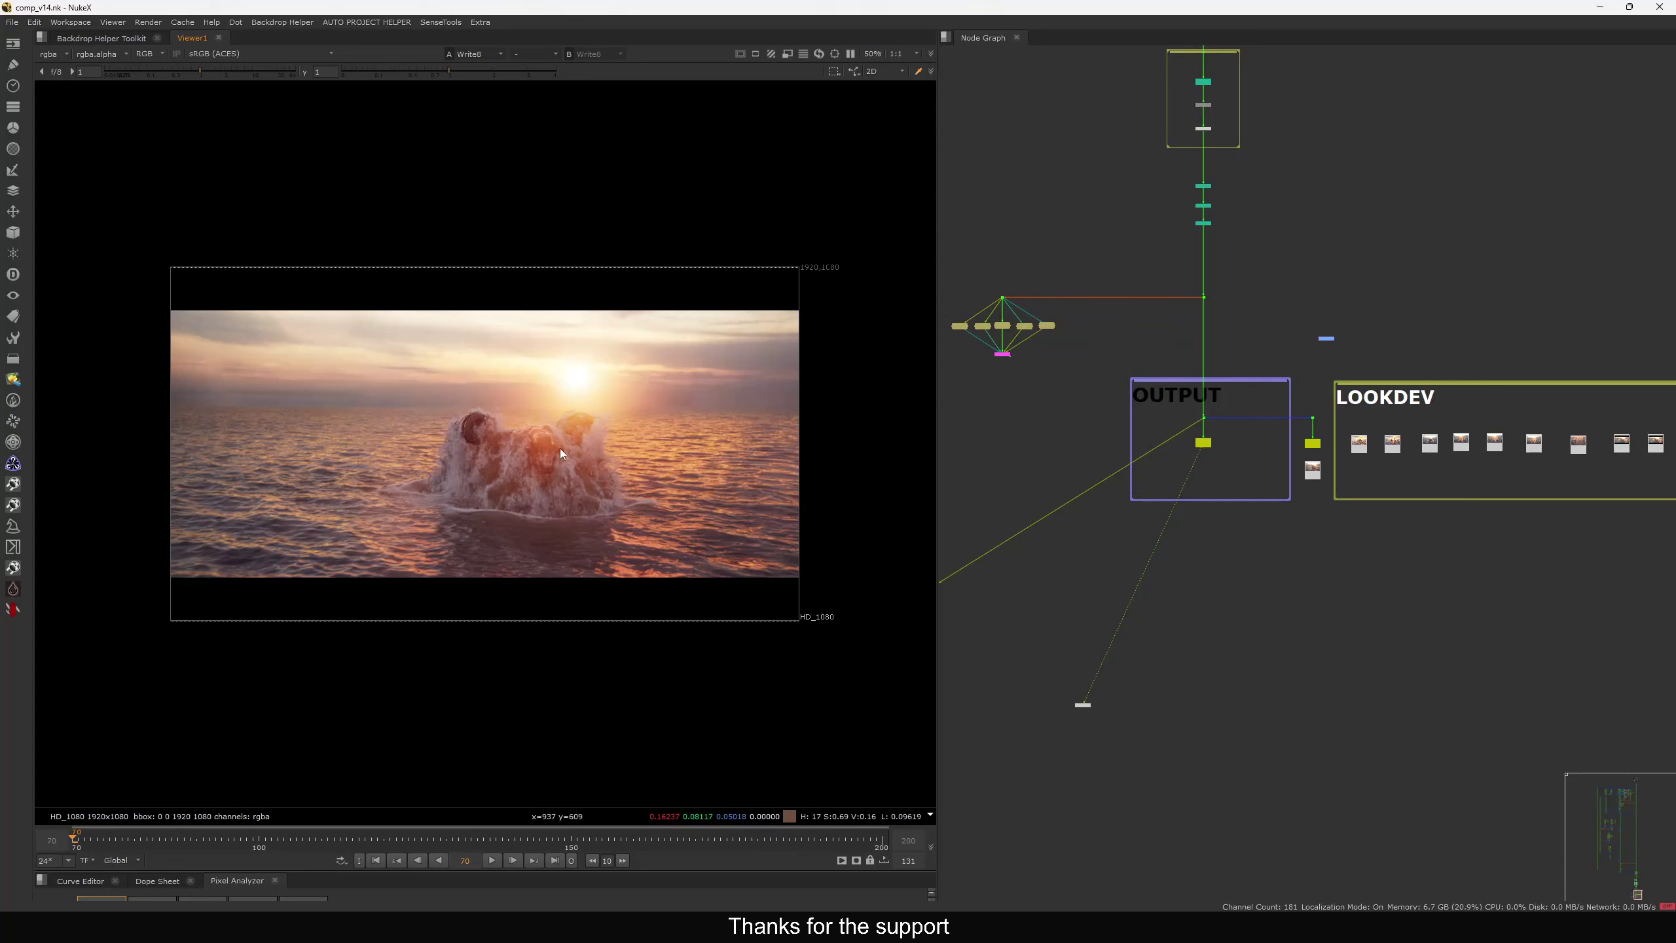
scroll(1108, 452, up, 5)
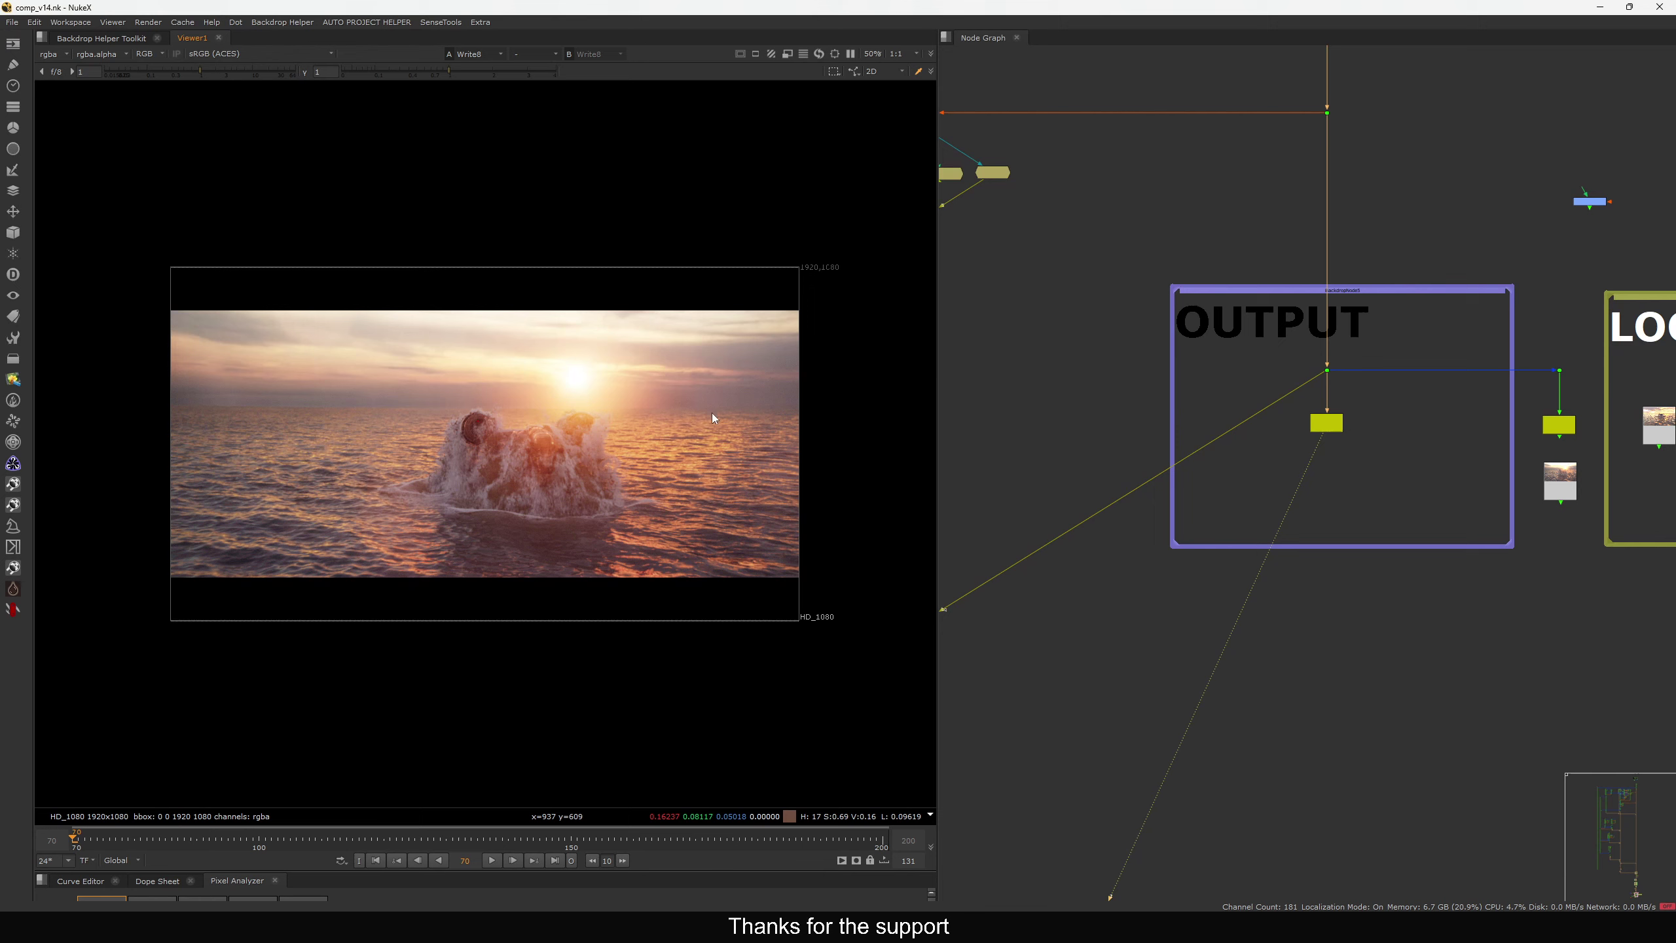
drag(851, 298, 90, 596)
click(573, 925)
drag(1197, 484, 1123, 480)
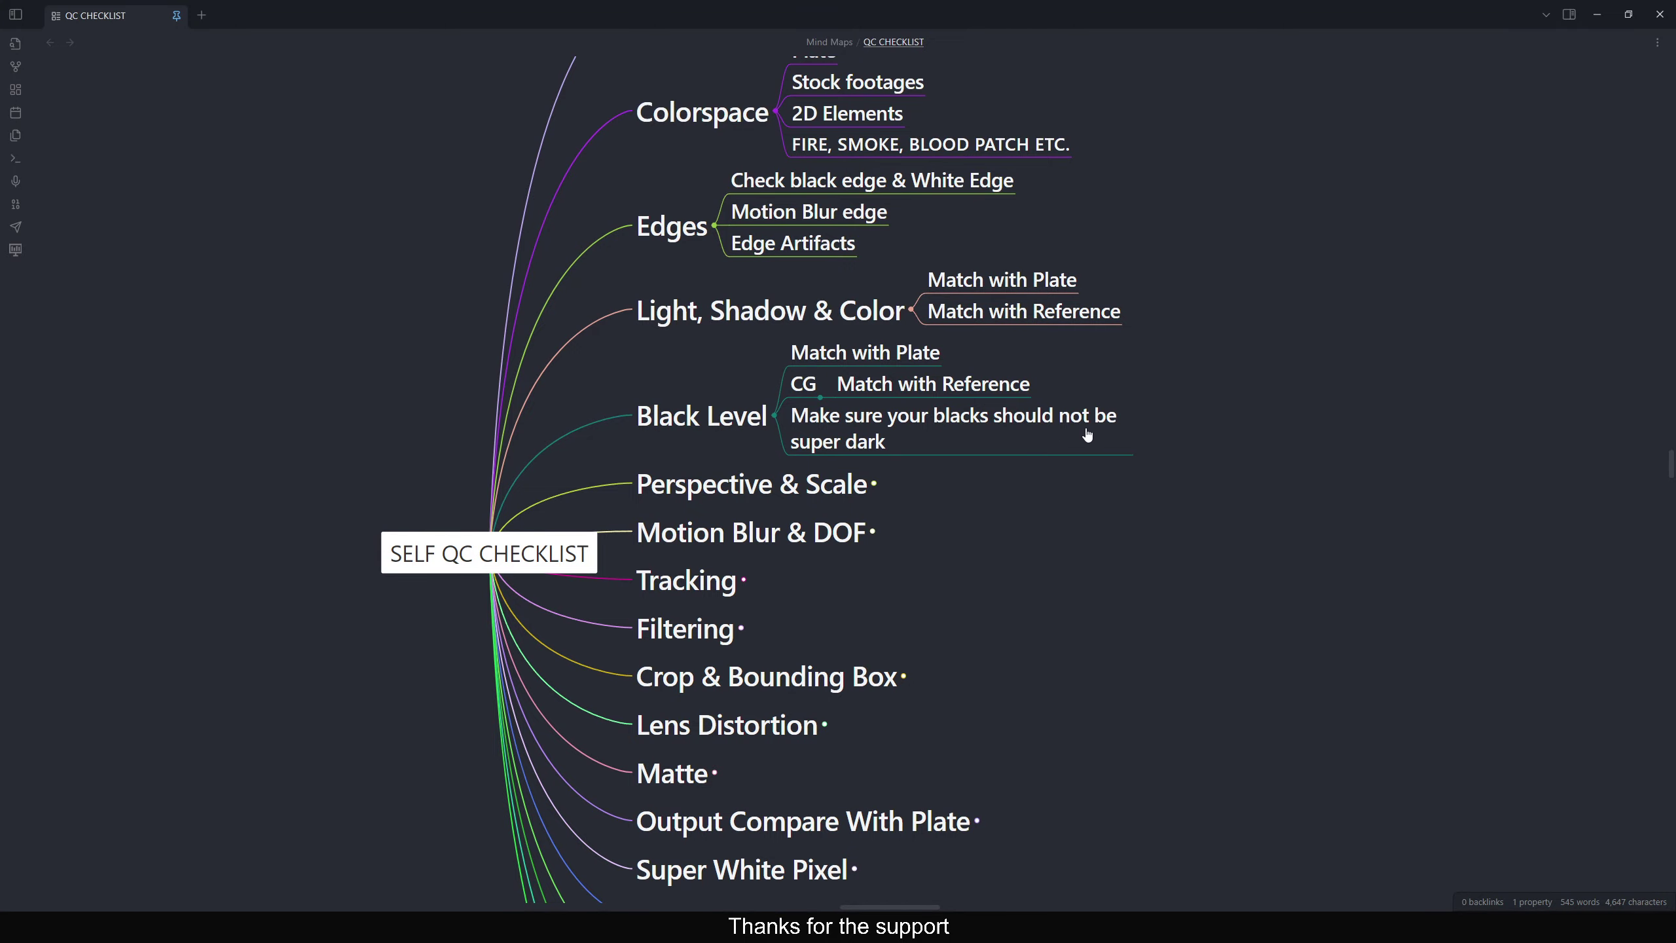
Back in the comp_v14 script, raise the viewer gamma to 3.62 twice to examine the creature's blacks, resetting it each time
click(1601, 17)
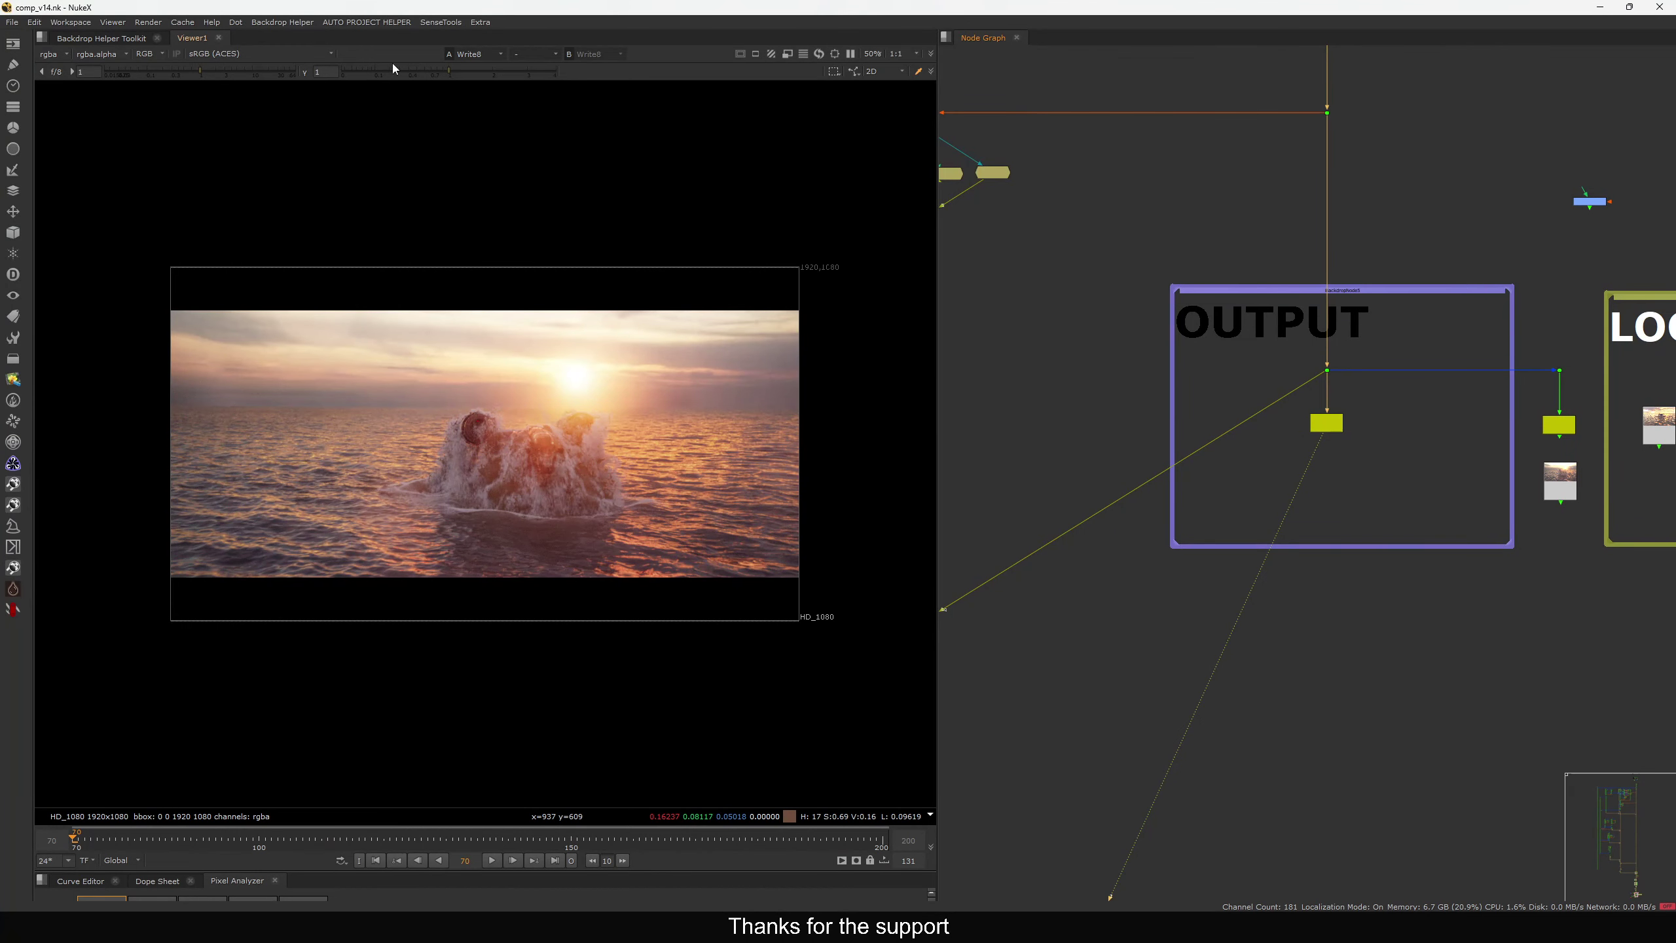
drag(449, 71, 516, 71)
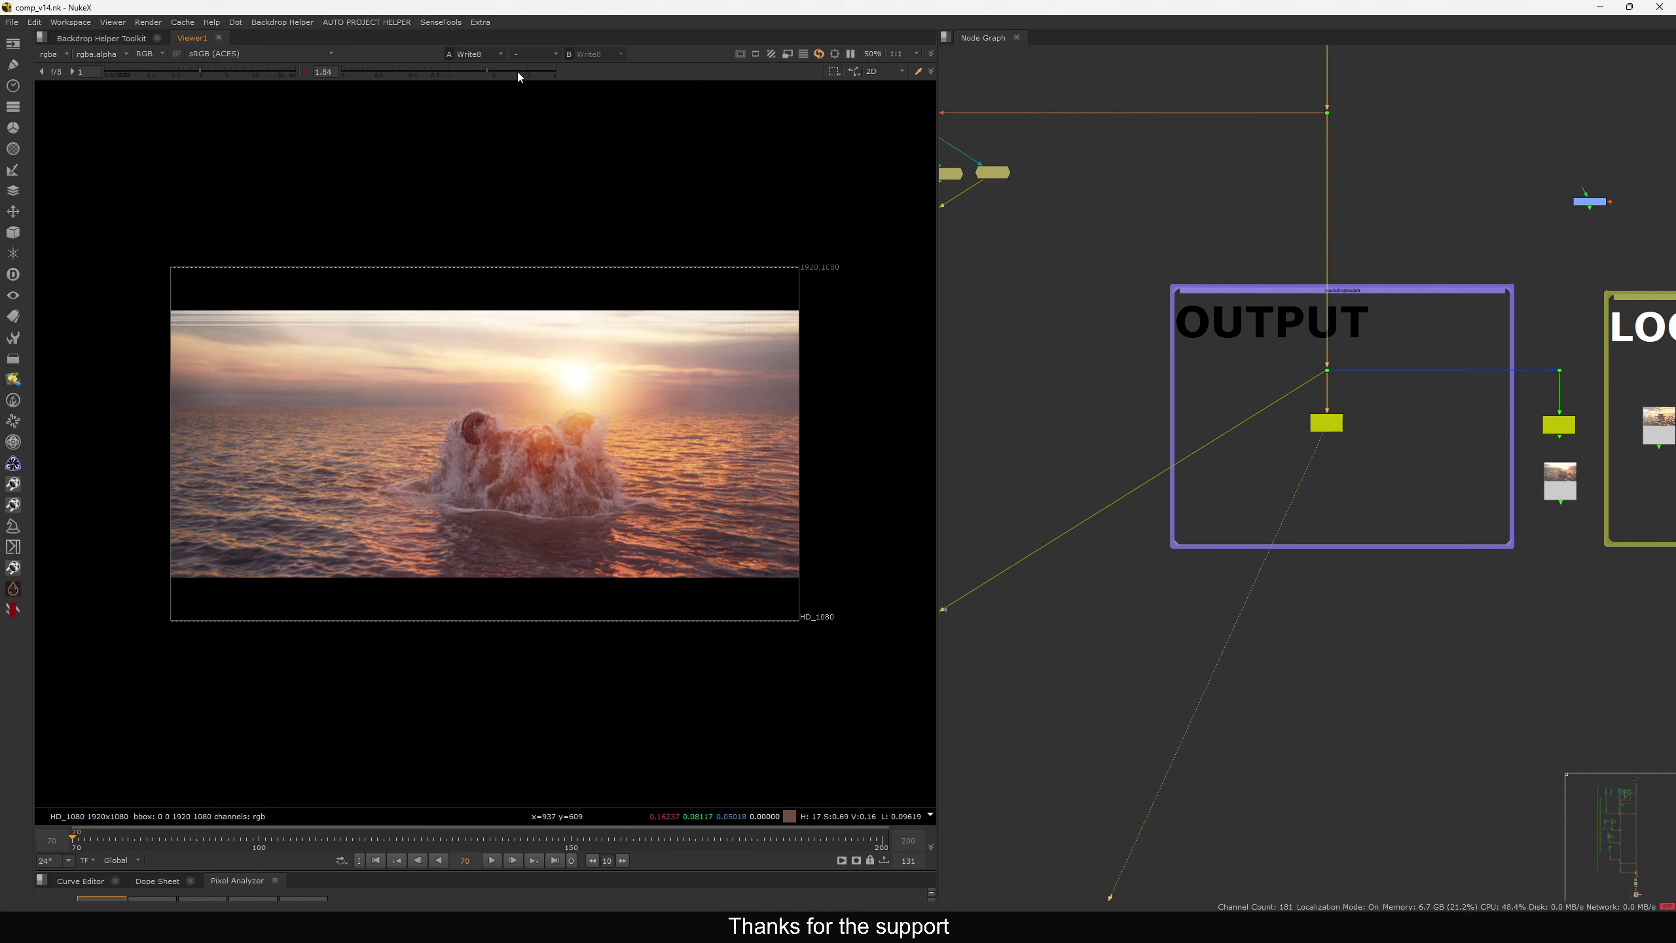
key(f)
key(ctrl)
key(ctrl)
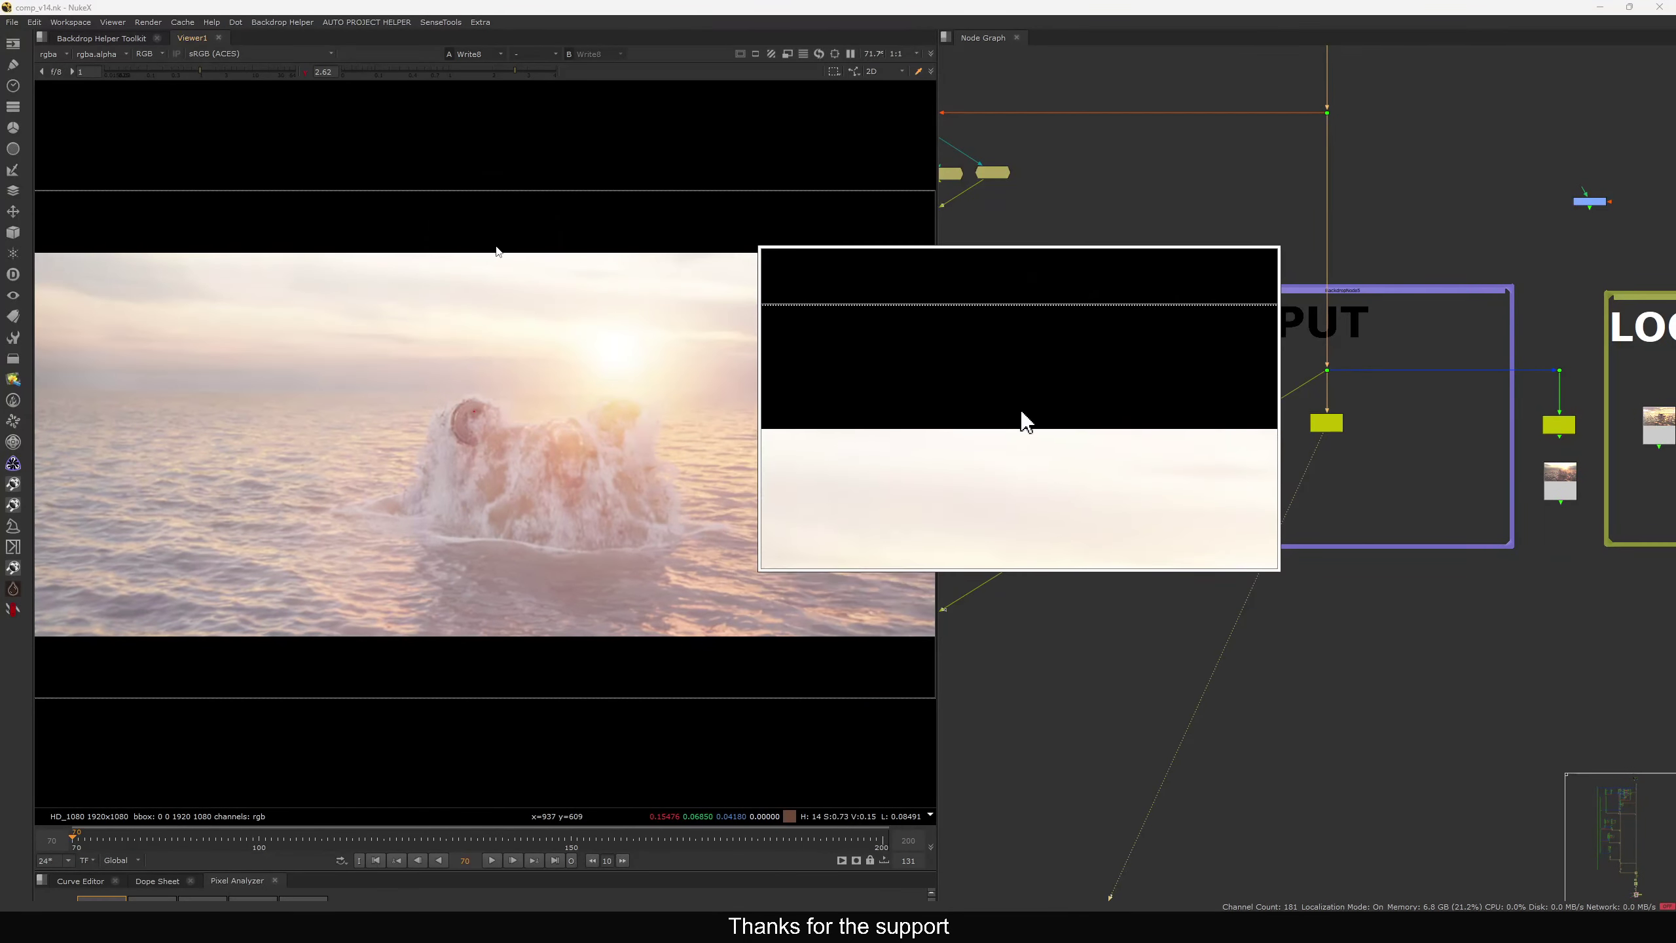
click(457, 73)
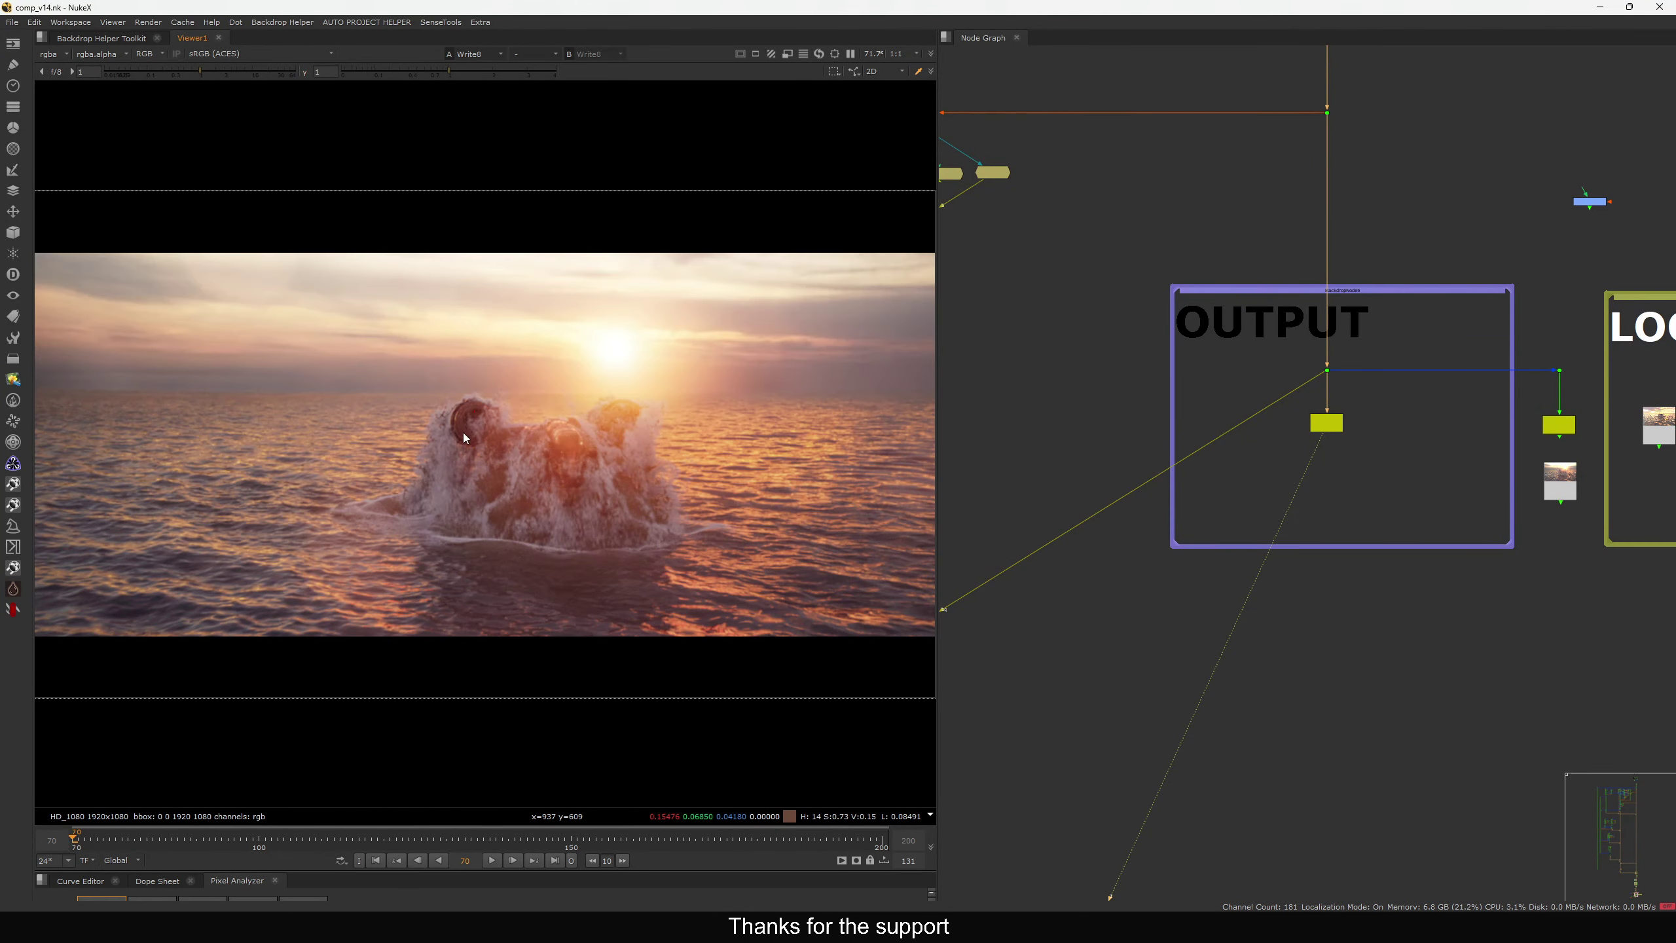
scroll(533, 422, up, 10)
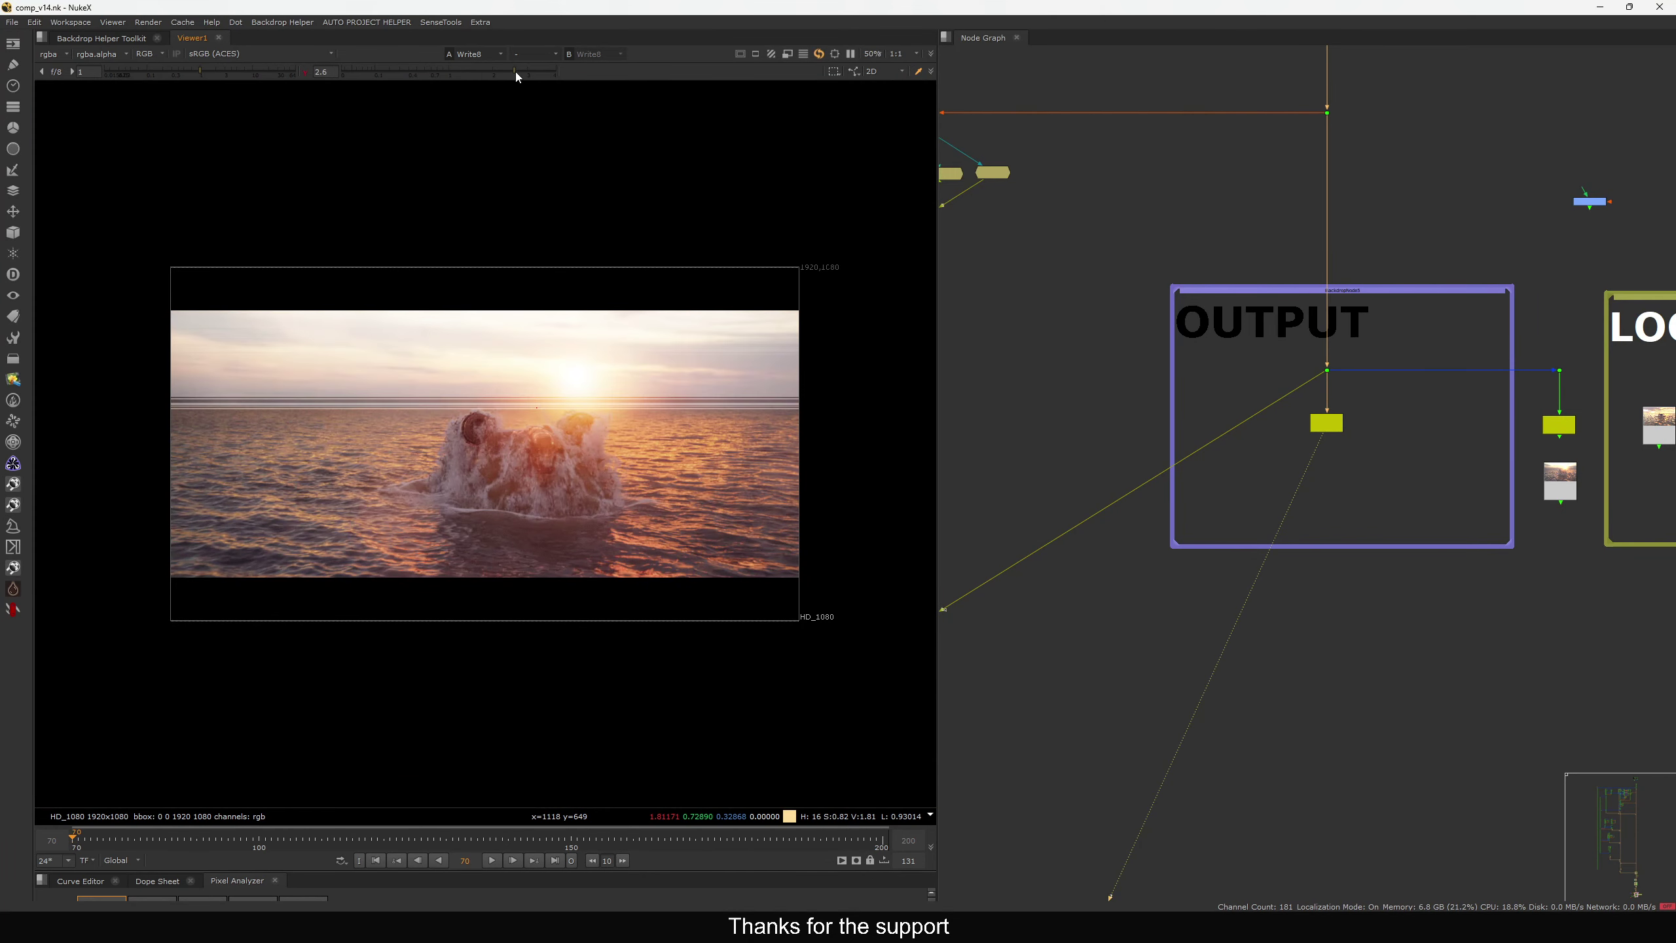
key(f)
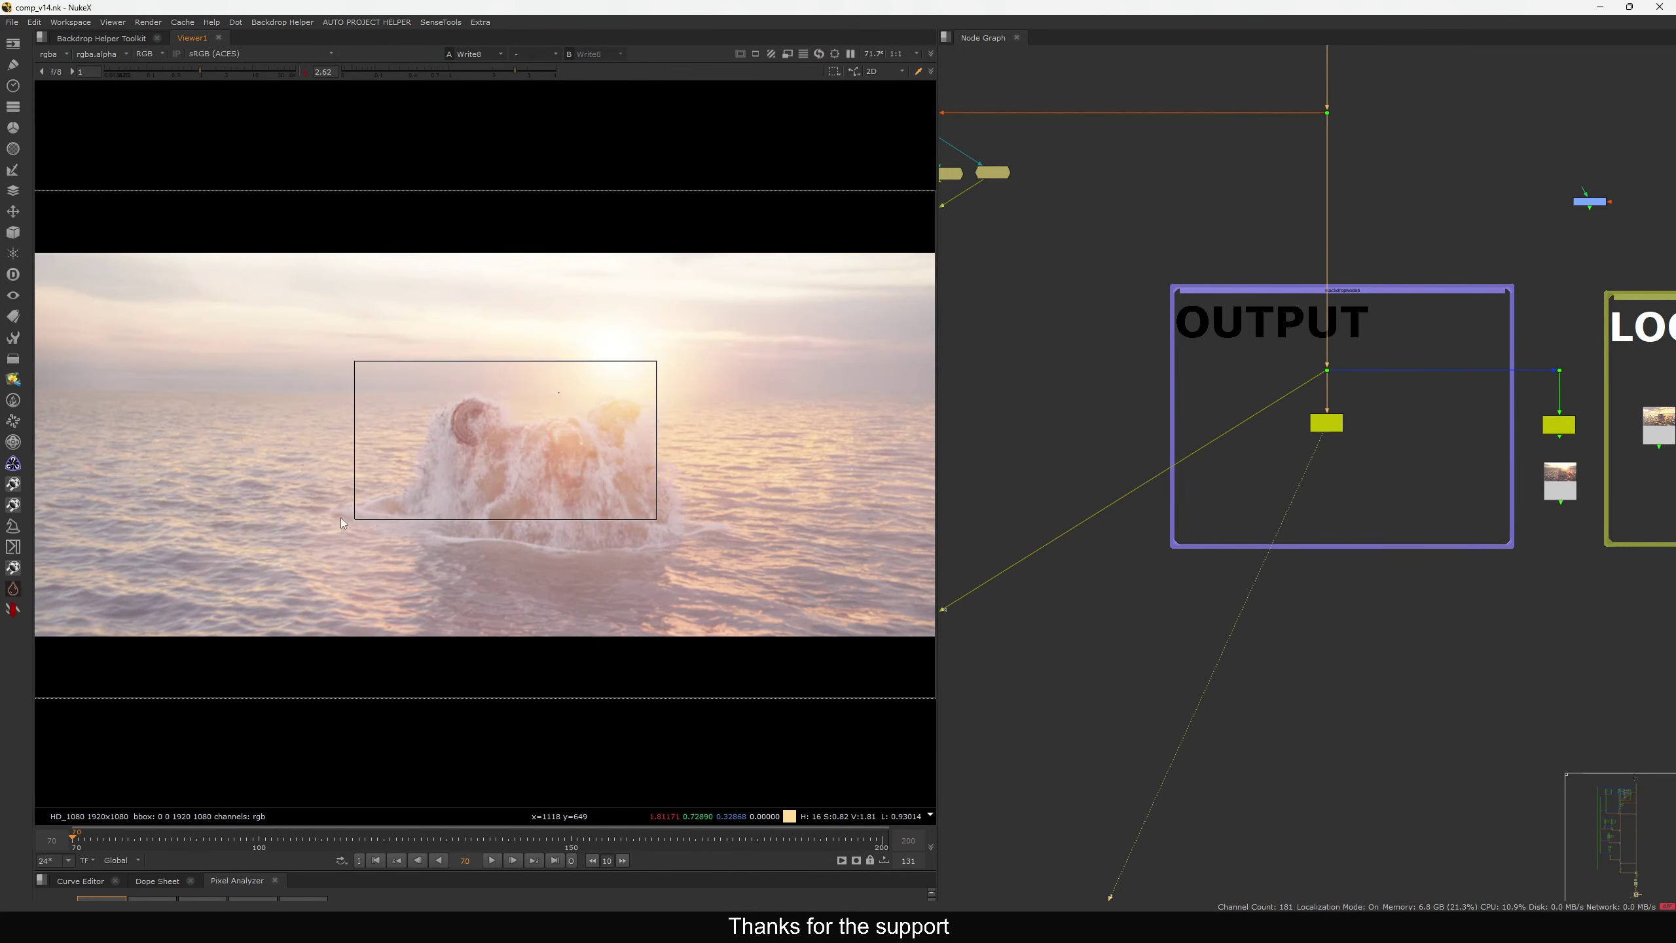
ctrl+click(469, 72)
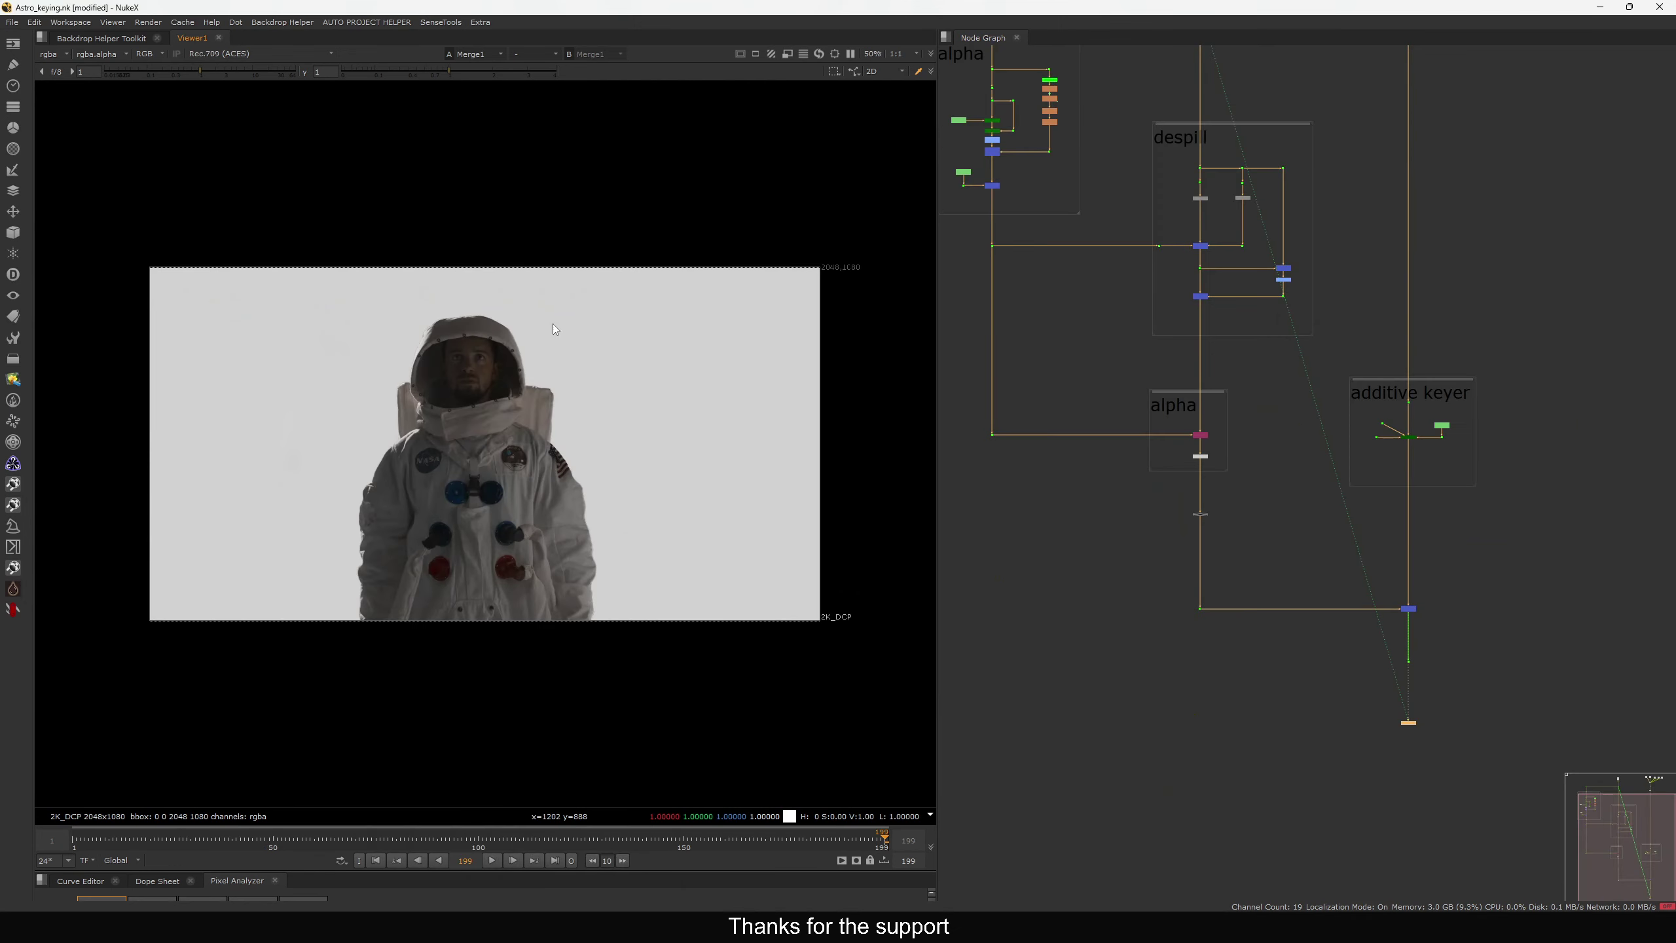
Return from the astronaut script to the QC checklist, expand the Perspective & Scale branch, and read its notes
drag(628, 312, 413, 434)
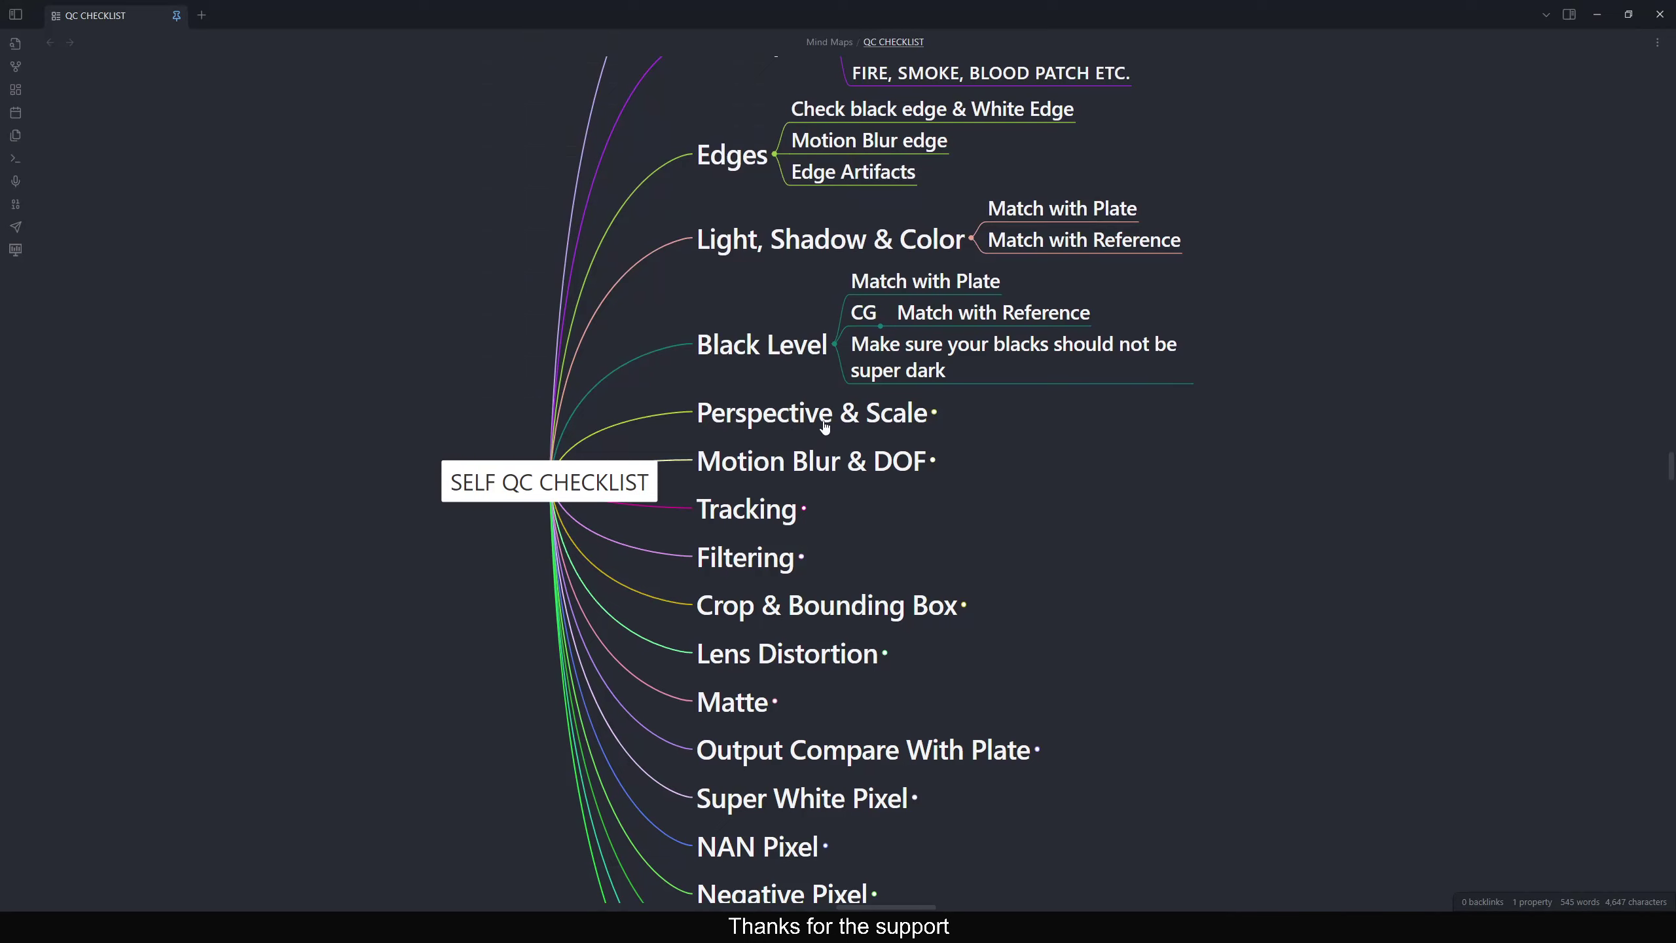
click(836, 413)
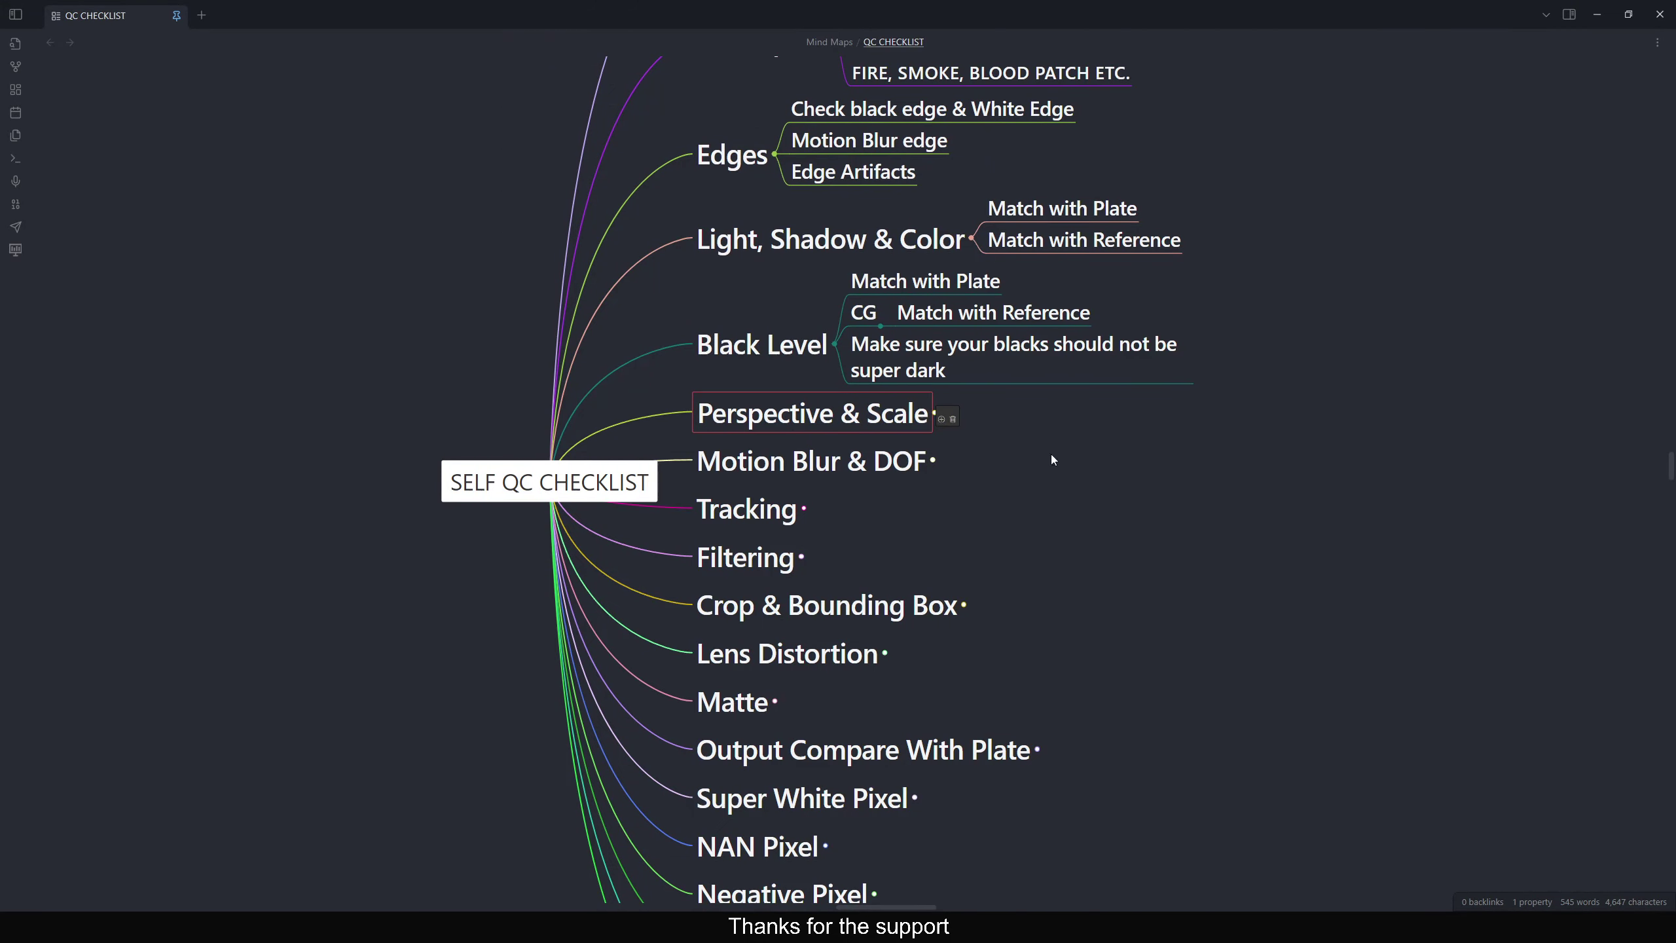
drag(1050, 453, 1046, 457)
click(931, 415)
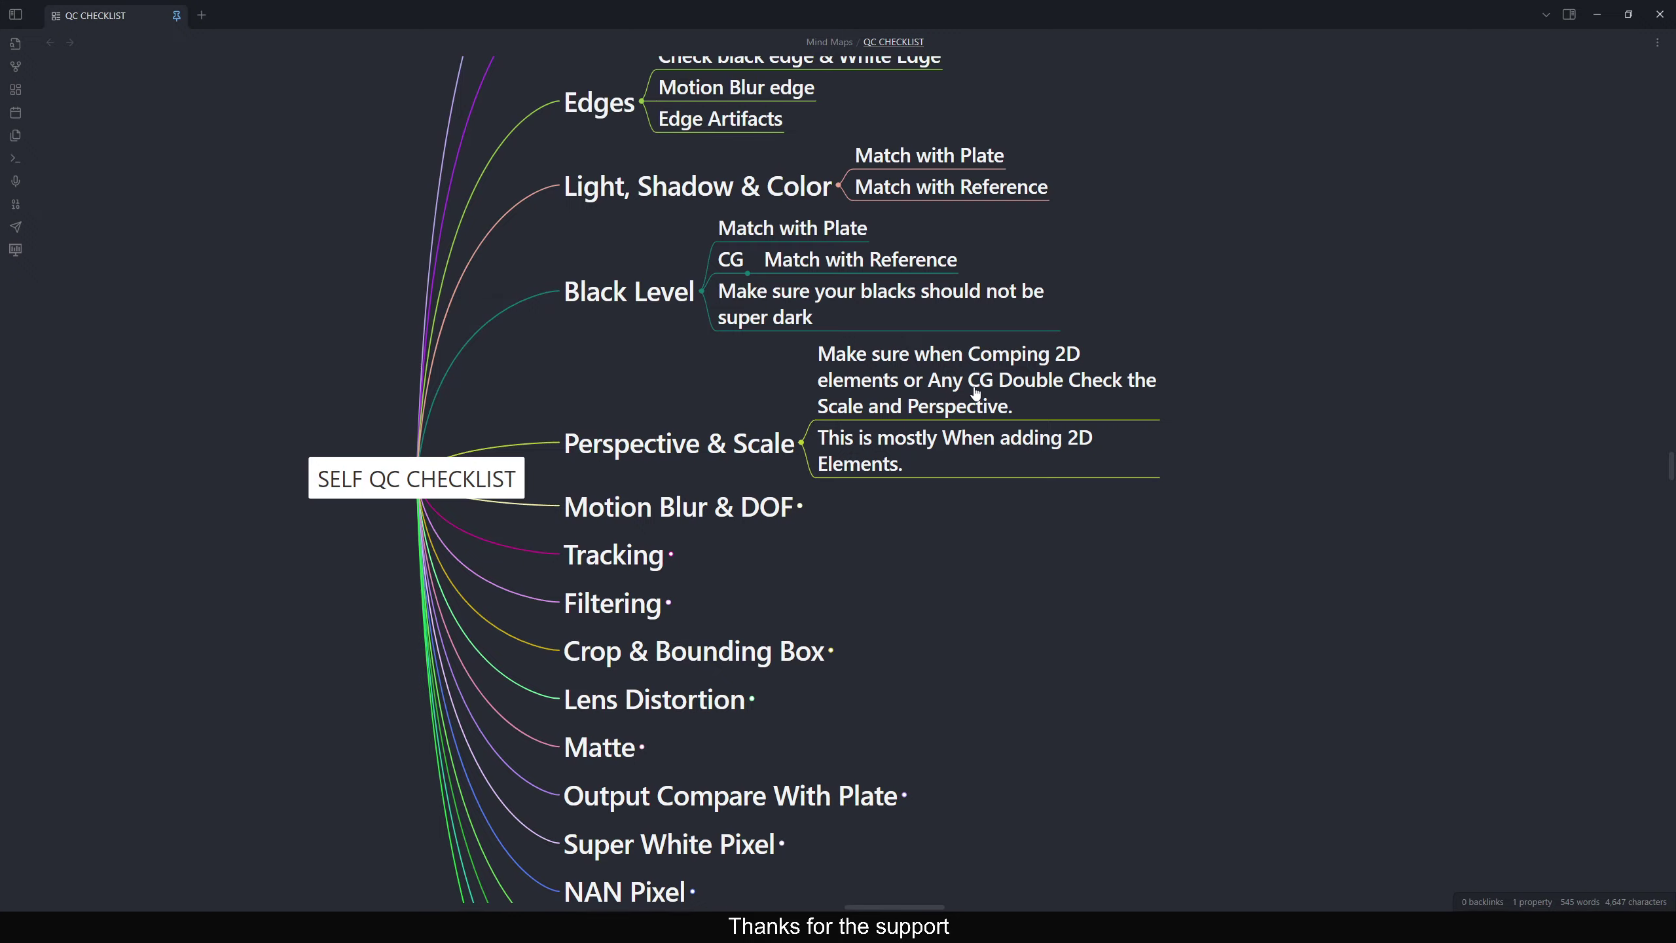
drag(858, 407, 834, 442)
scroll(903, 505, left, 1)
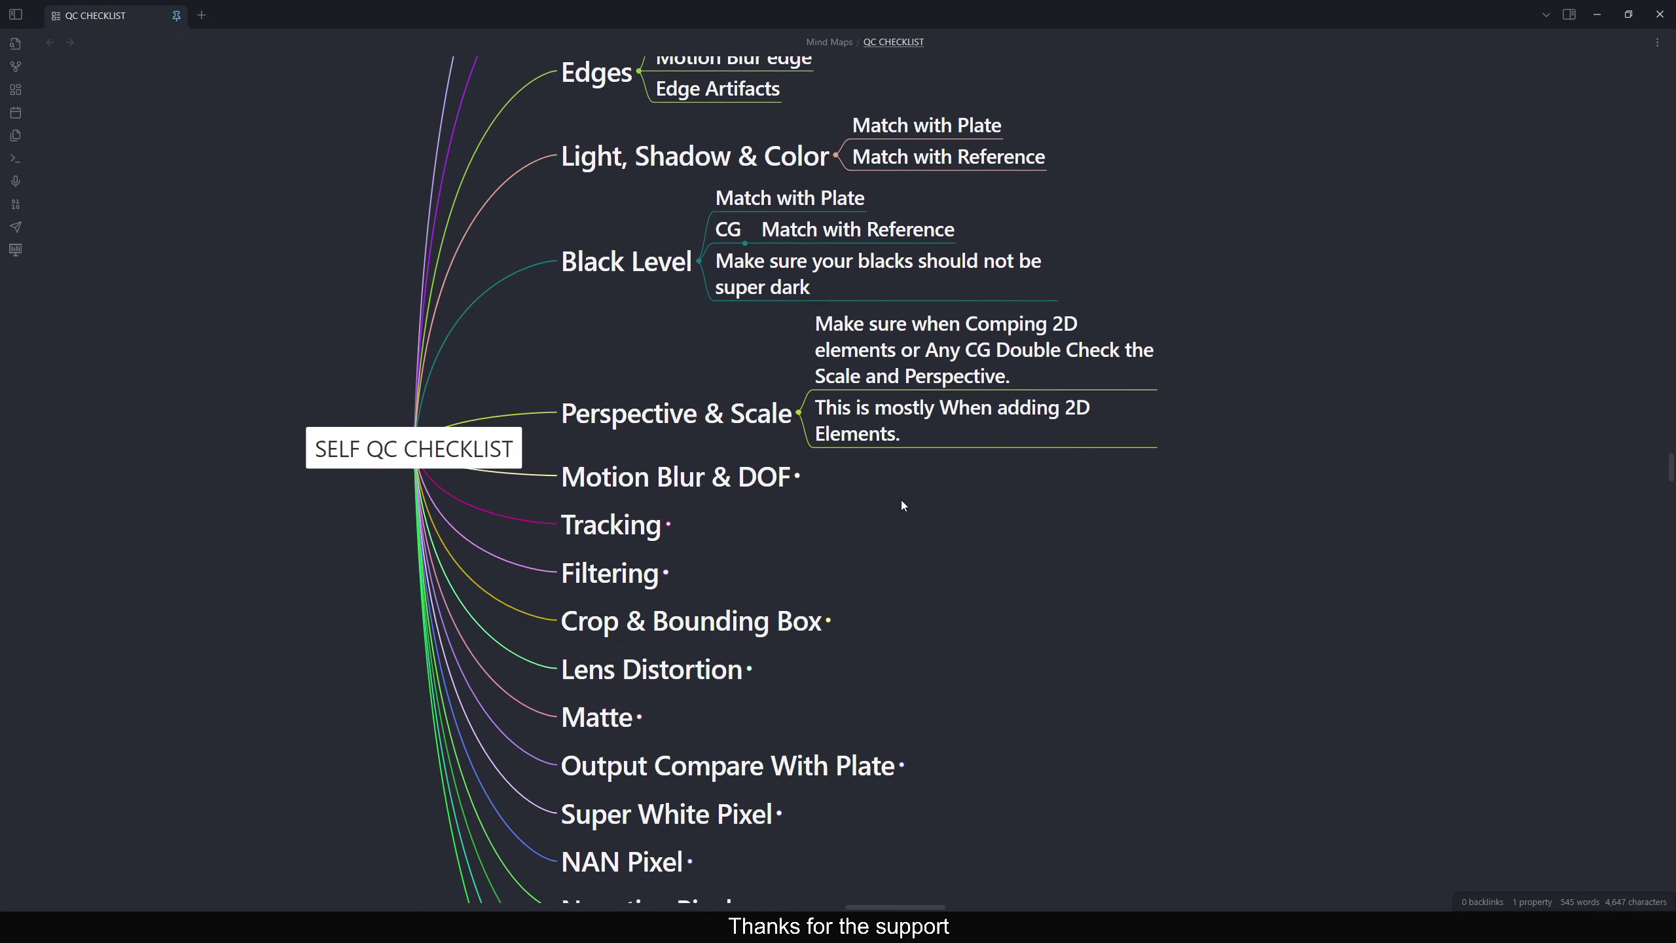
scroll(806, 375, left, 1)
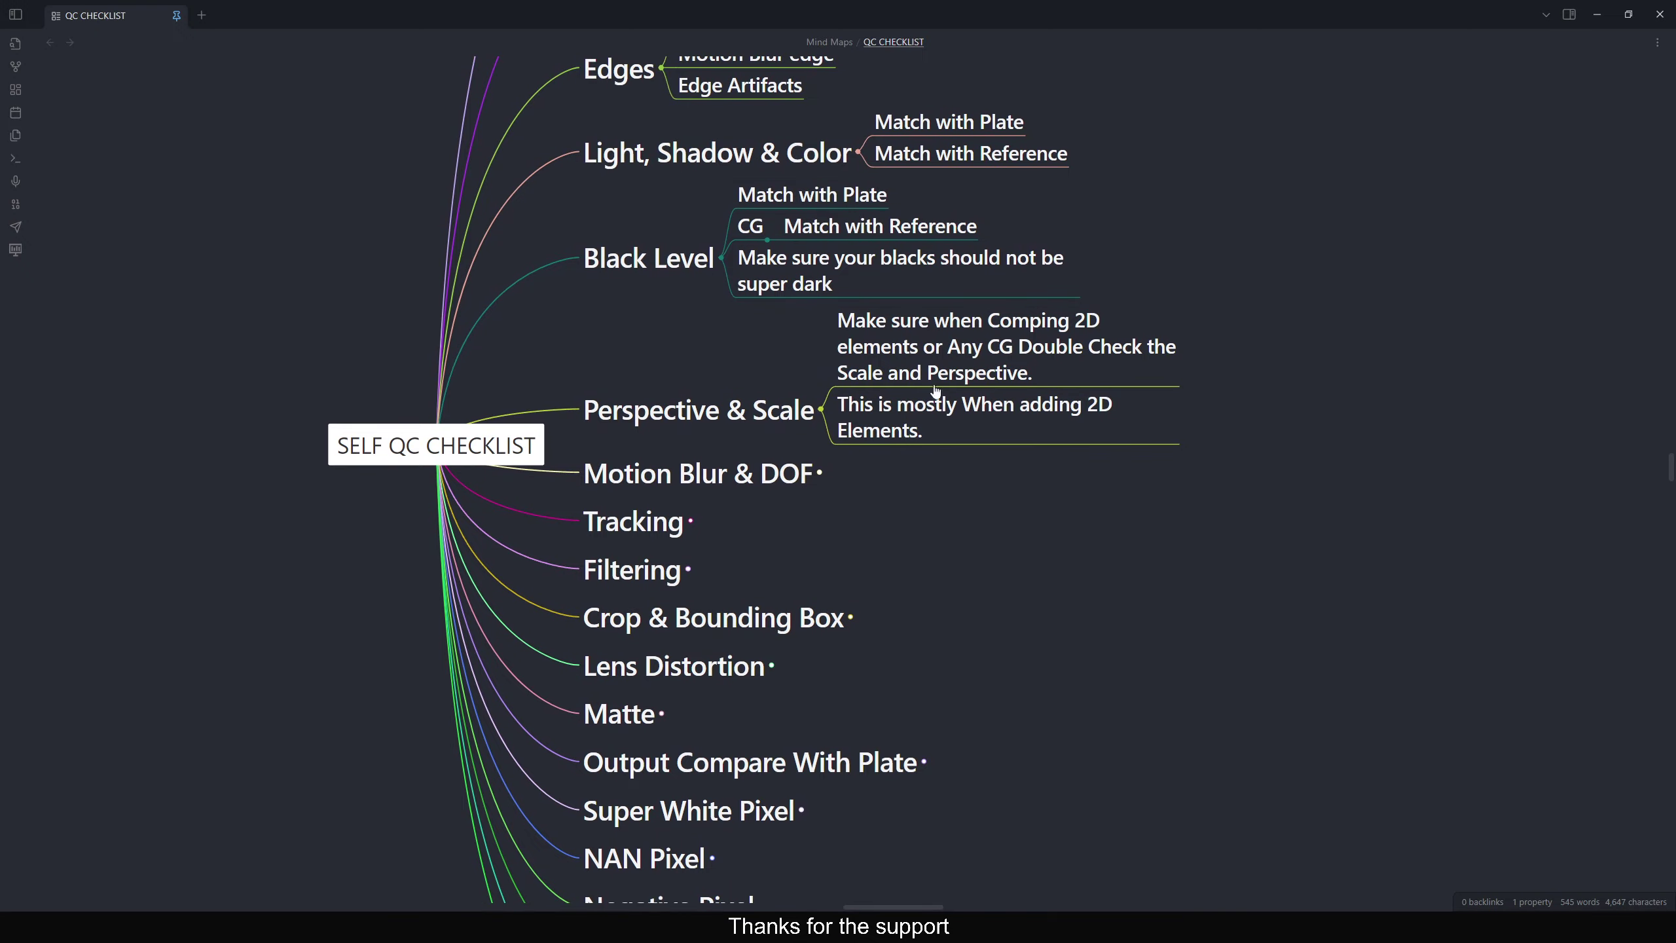
scroll(789, 365, left, 1)
scroll(814, 357, down, 1)
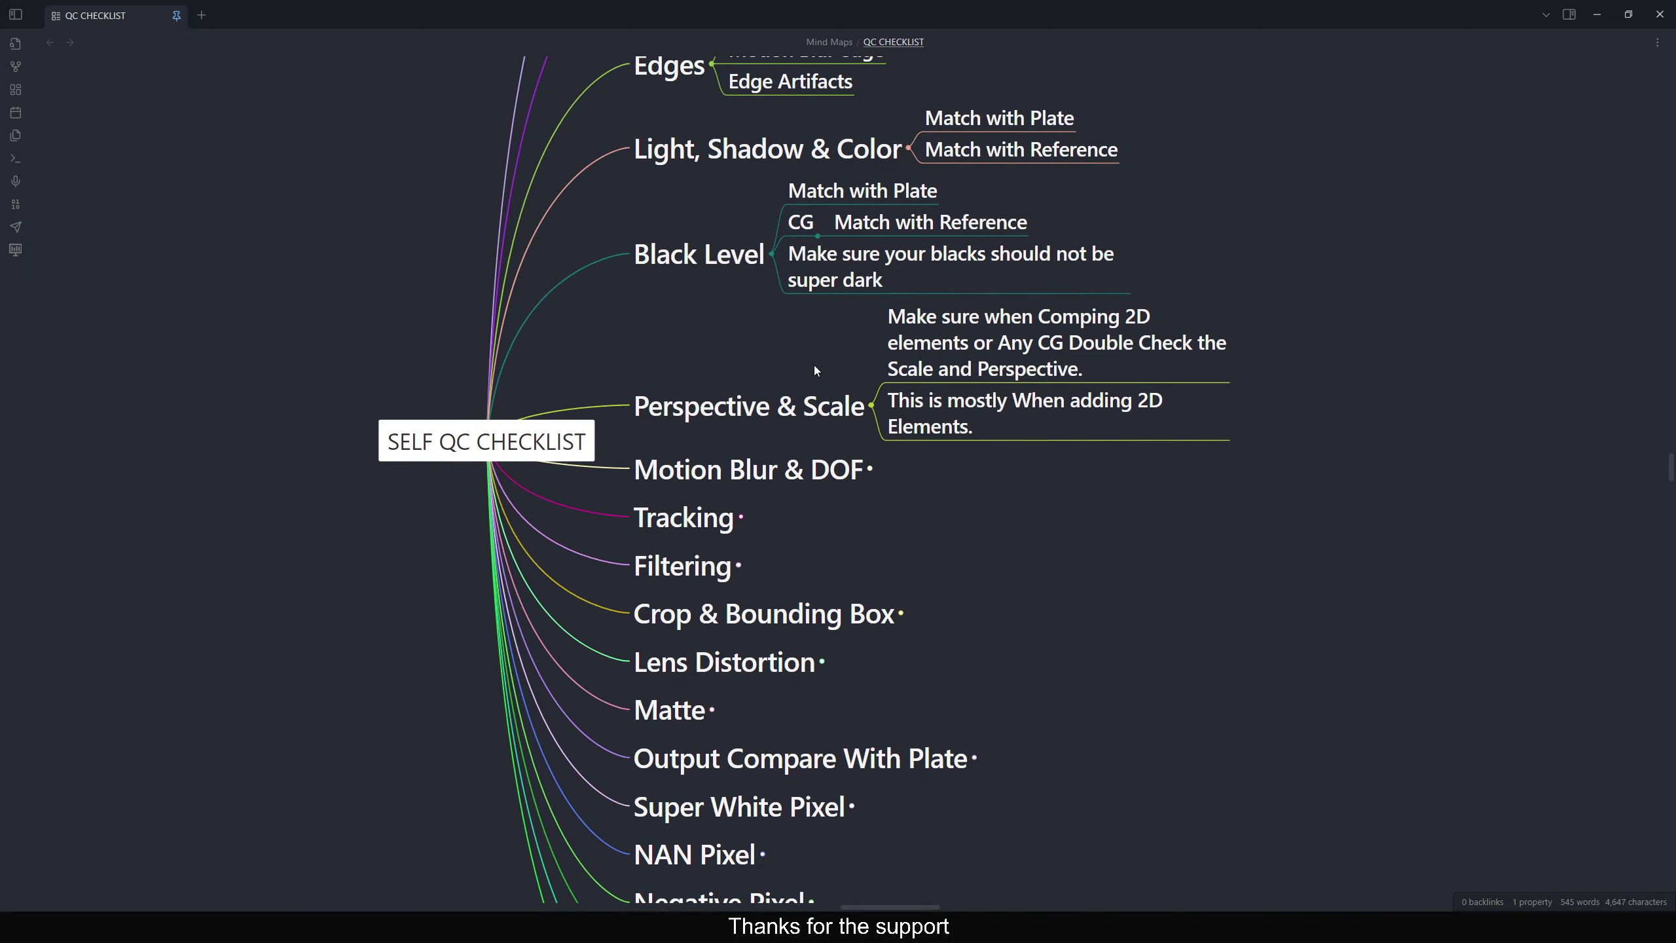
Switch to the astronaut script in NukeX and toggle the final Merge off and on to compare the background with the comp
mouse_move(521, 928)
click(620, 833)
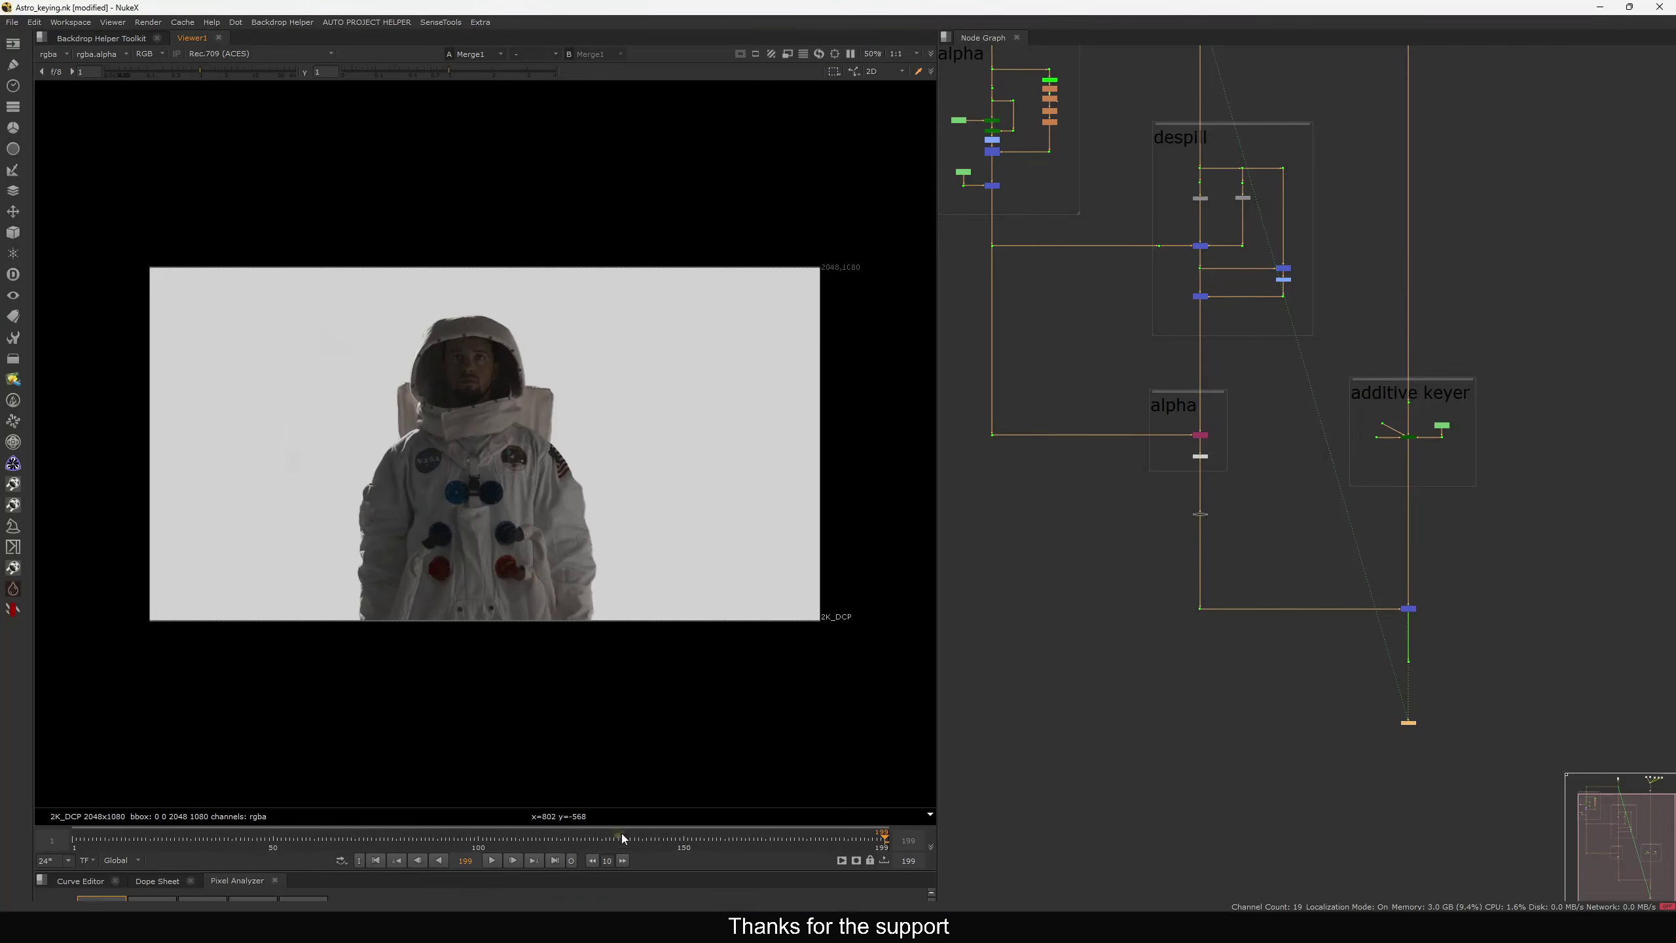
key(d)
drag(1453, 573, 1360, 627)
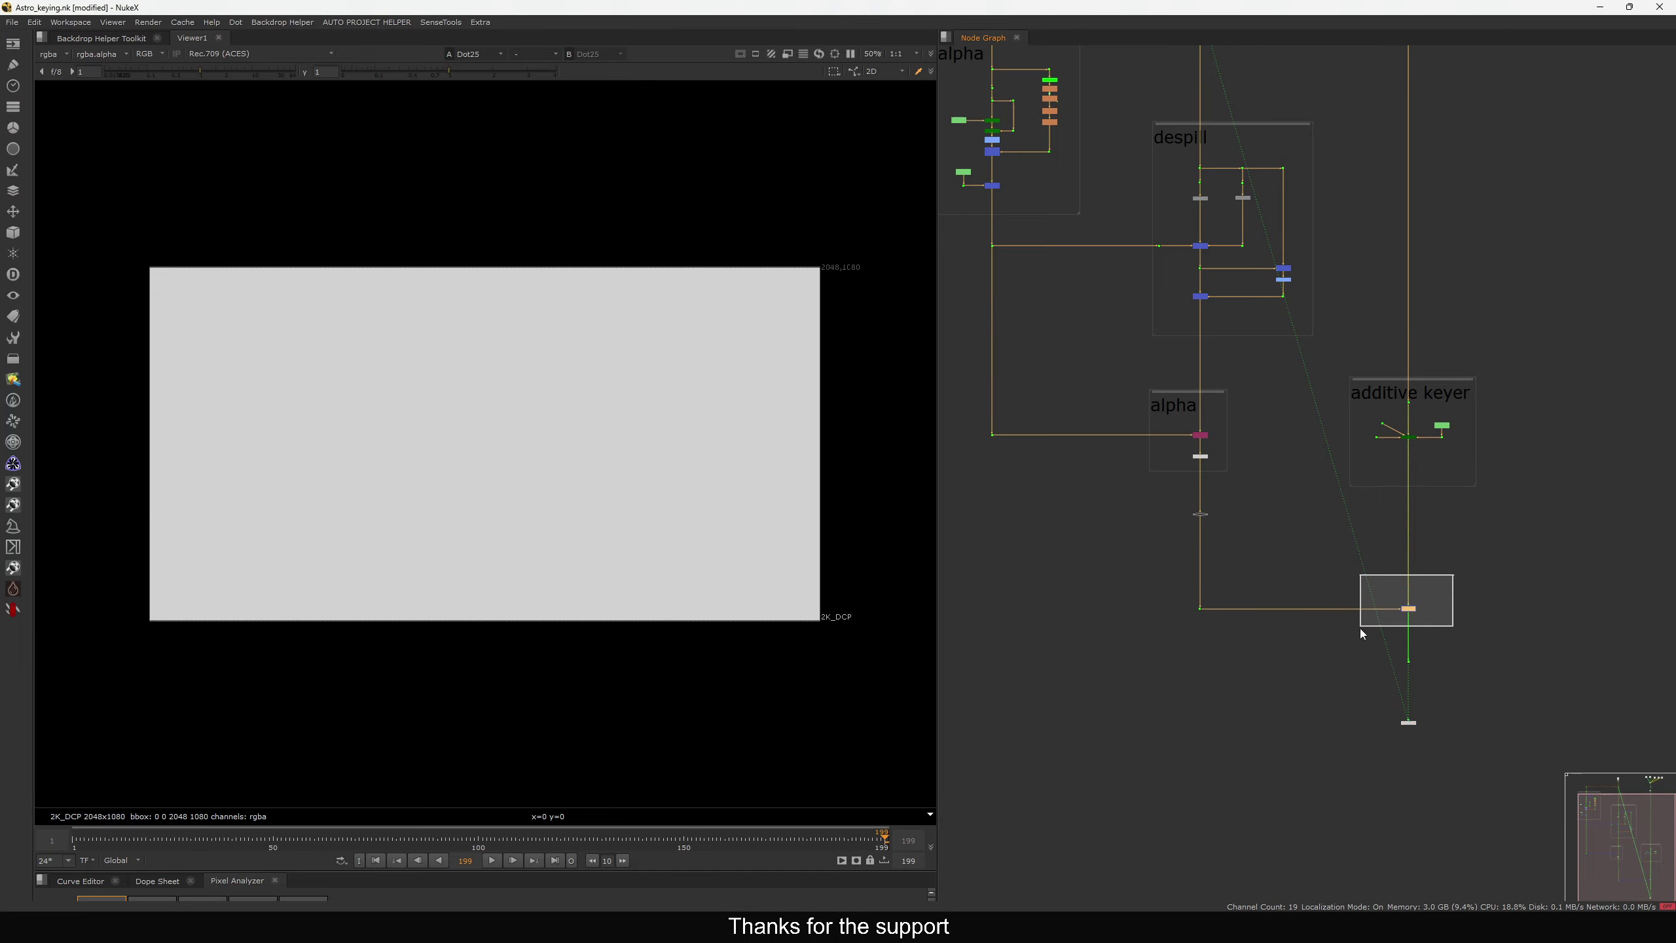
key(d)
View the foreground branch feeding the Merge and the original FG plate, examining the area around the astronaut and the frame's edge
click(1200, 608)
key(1)
drag(698, 331, 524, 427)
middle_drag(1241, 299, 1260, 653)
drag(1178, 372, 1257, 346)
key(1)
drag(172, 351, 91, 461)
drag(245, 433, 149, 546)
Show the output below the final Merge in the viewer and check the whole astronaut frame
middle_drag(1339, 679, 1272, 441)
drag(248, 390, 195, 431)
middle_drag(1317, 683, 1254, 589)
drag(1364, 666, 1282, 708)
key(1)
drag(849, 249, 102, 644)
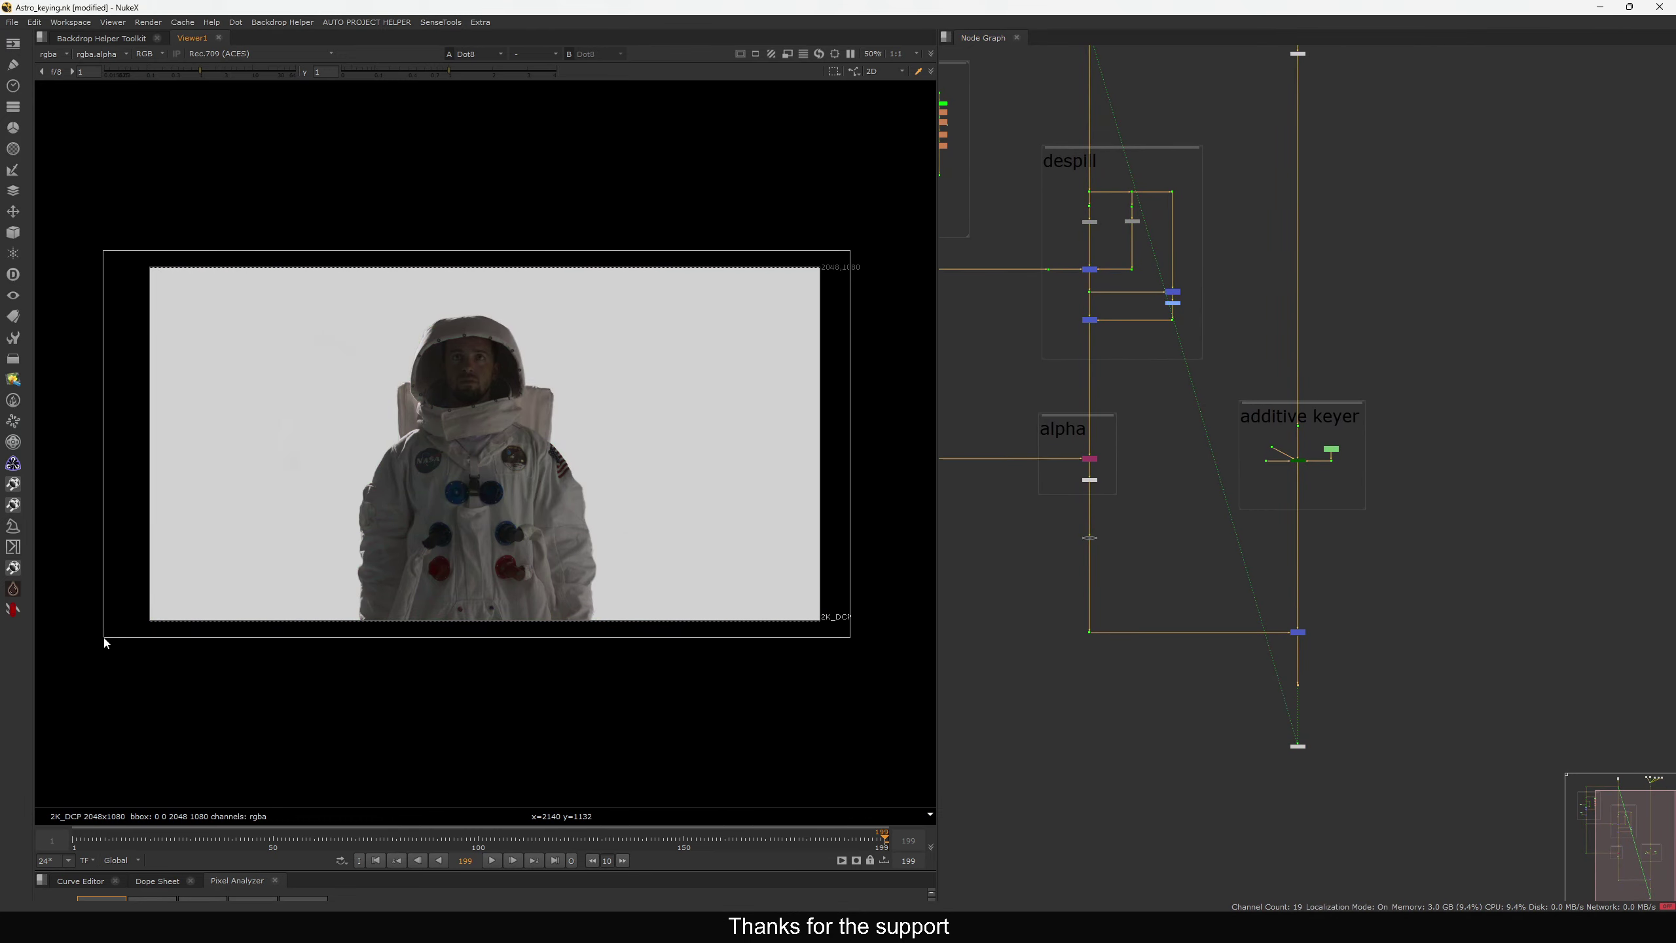
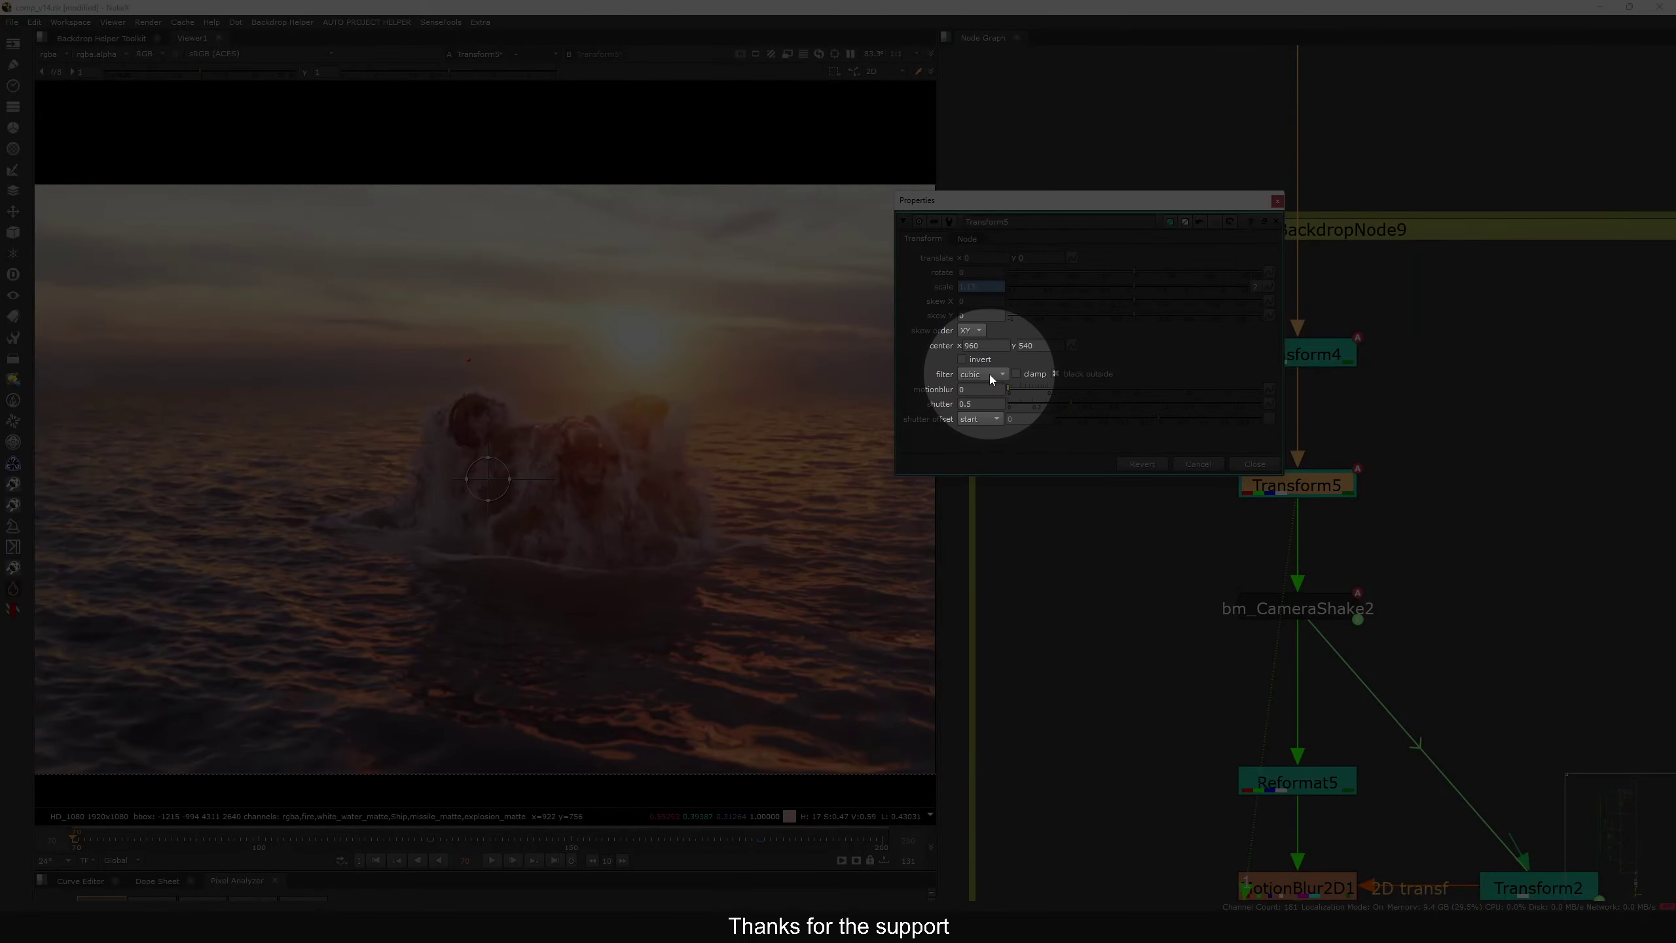
Set the Transform5 node's filter to Lanczos6
click(990, 375)
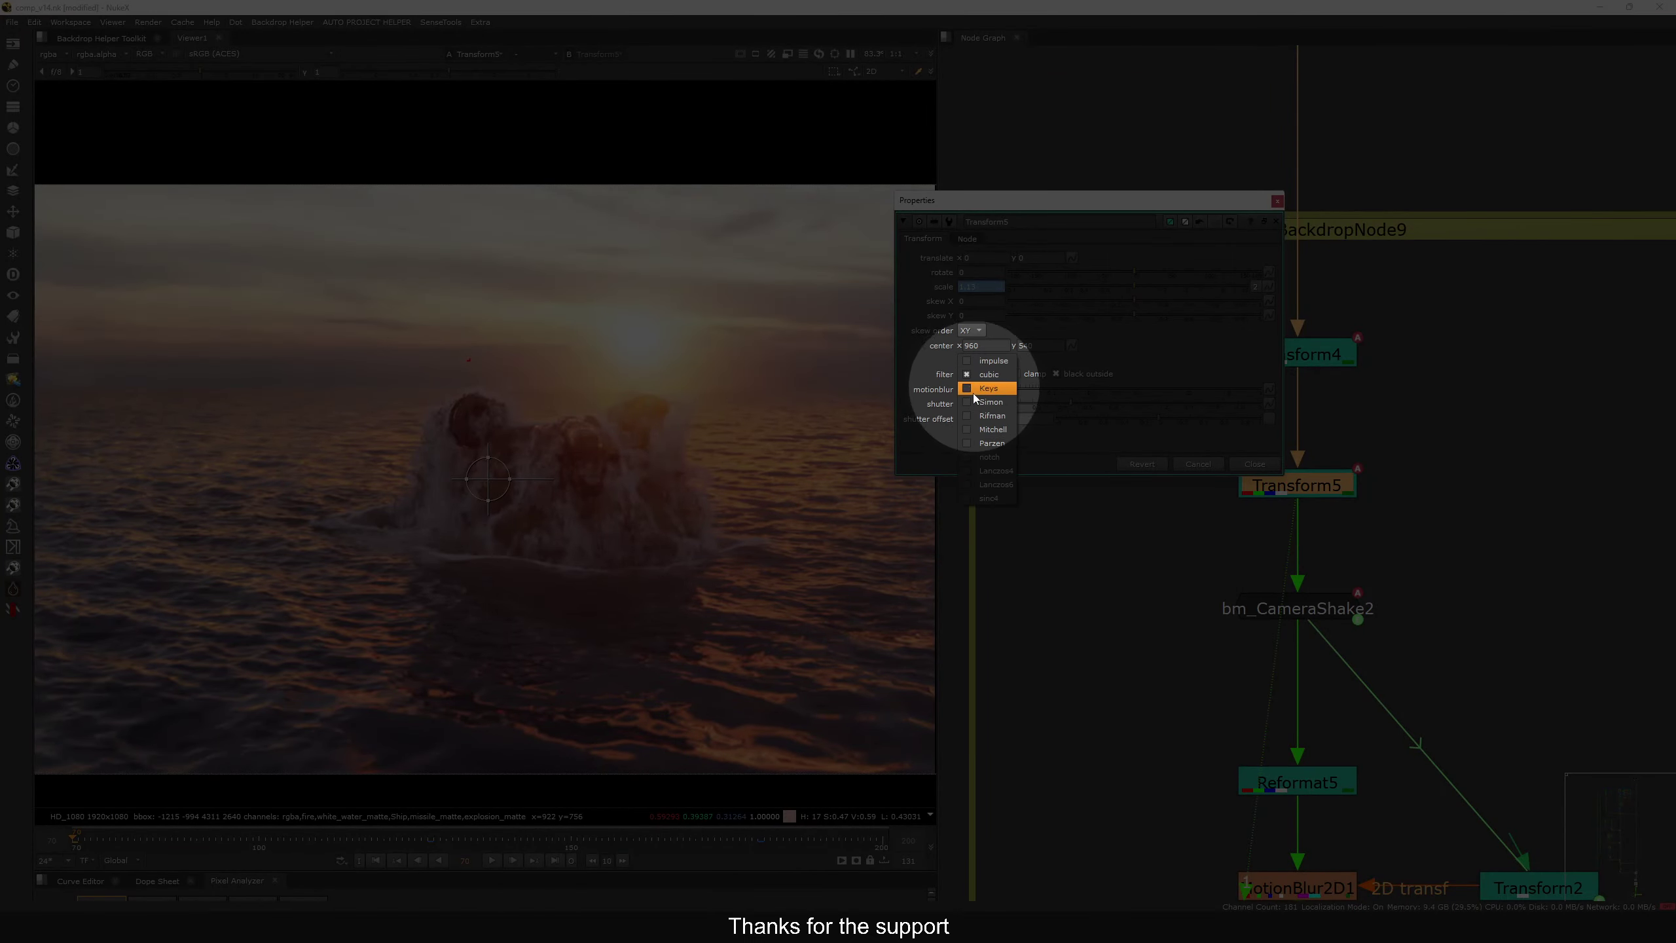
click(978, 488)
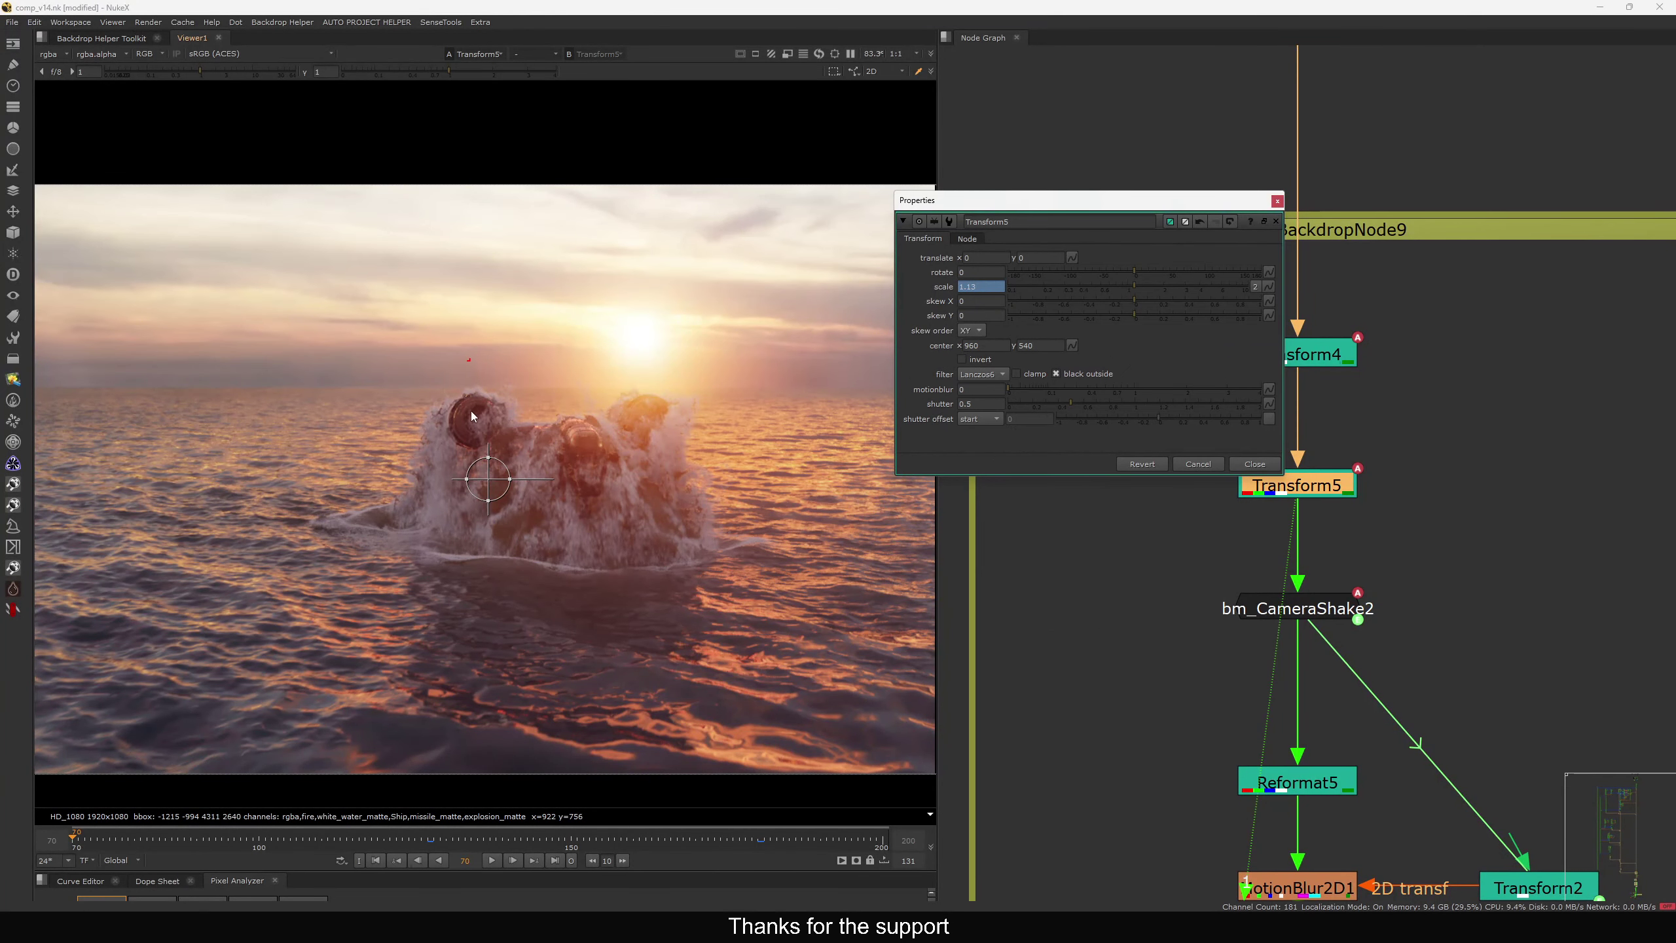
Compare the round engine's edge by changing Transform5's filter to cubic and back to Lanczos6
scroll(471, 415, up, 10)
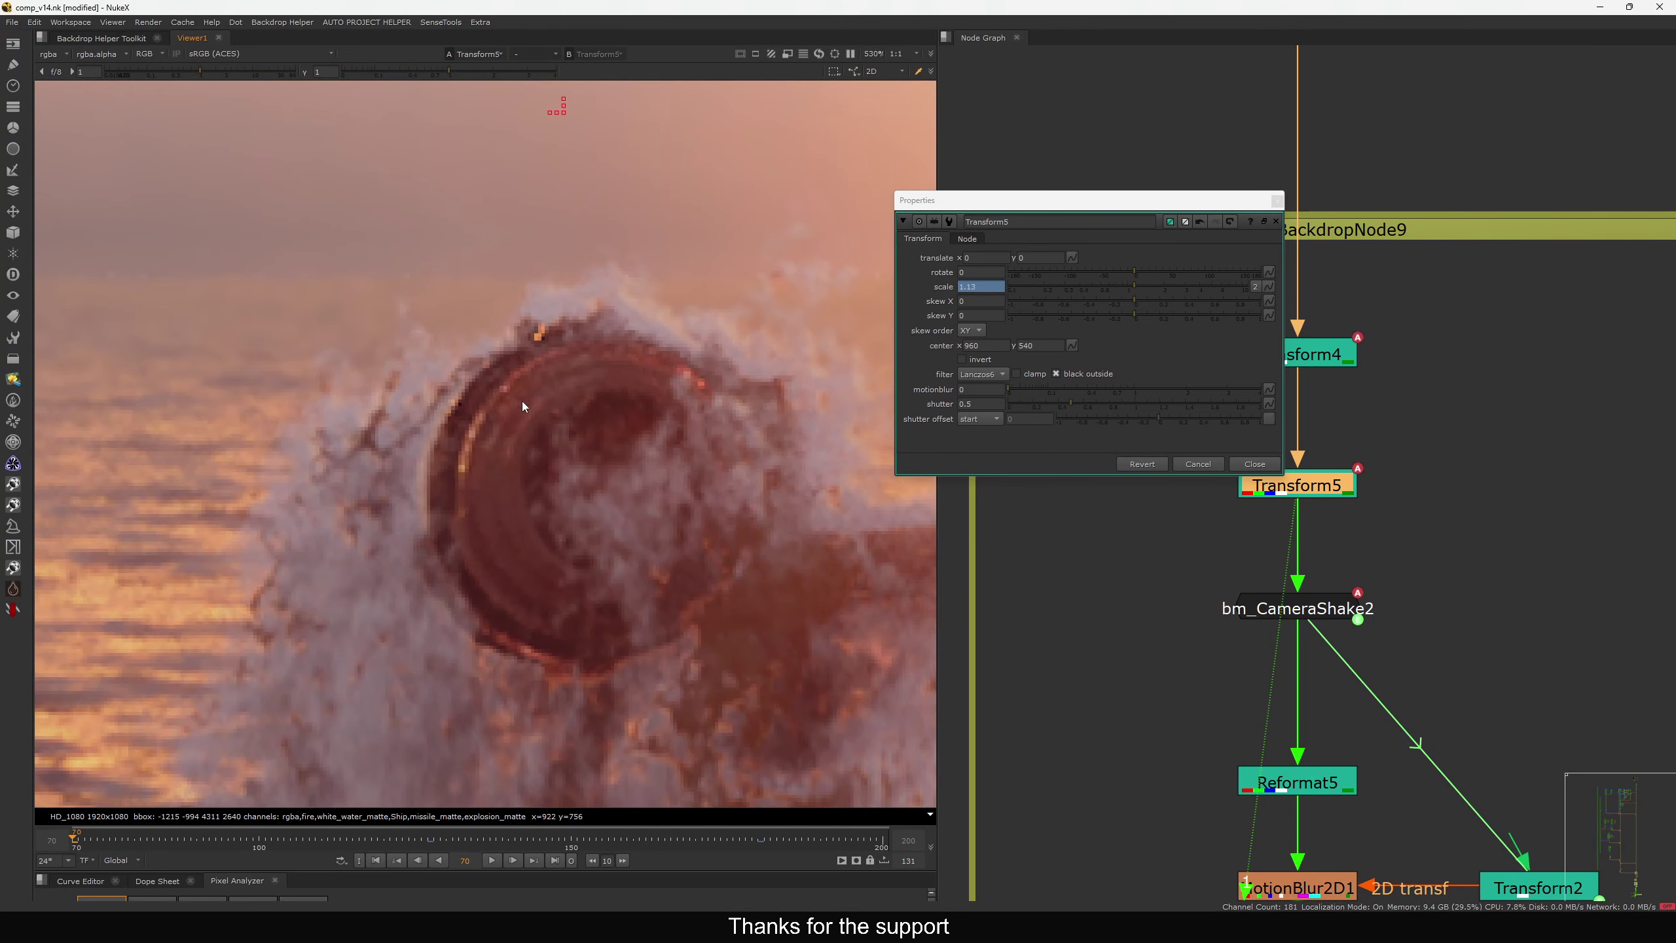
click(982, 374)
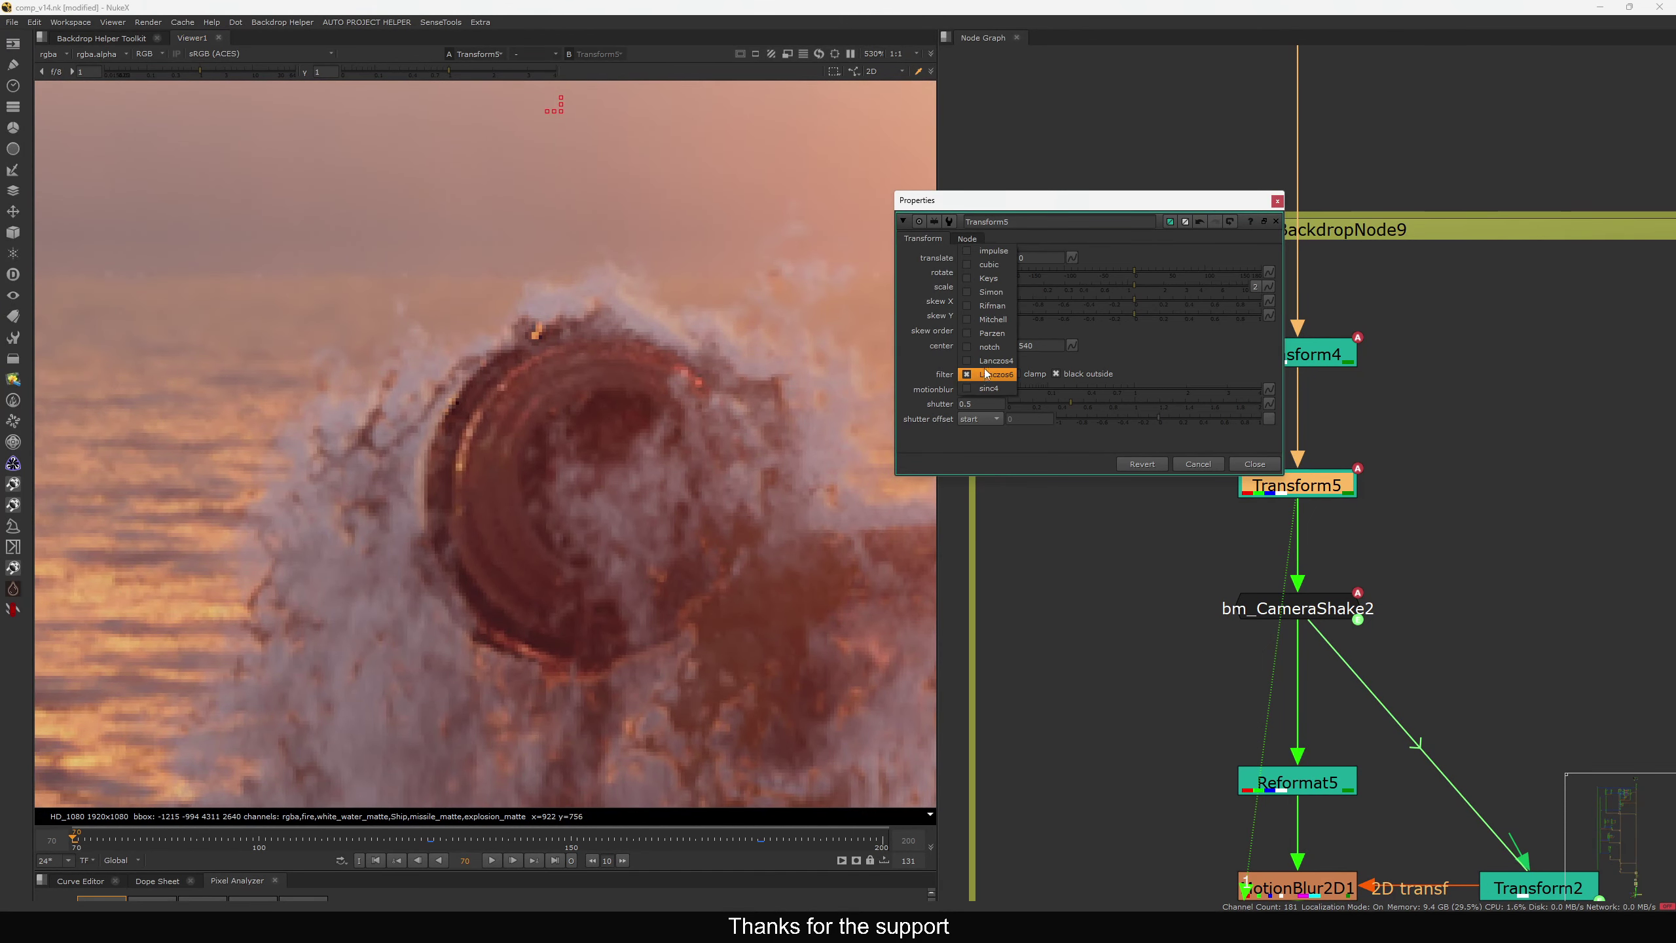
click(978, 268)
click(984, 374)
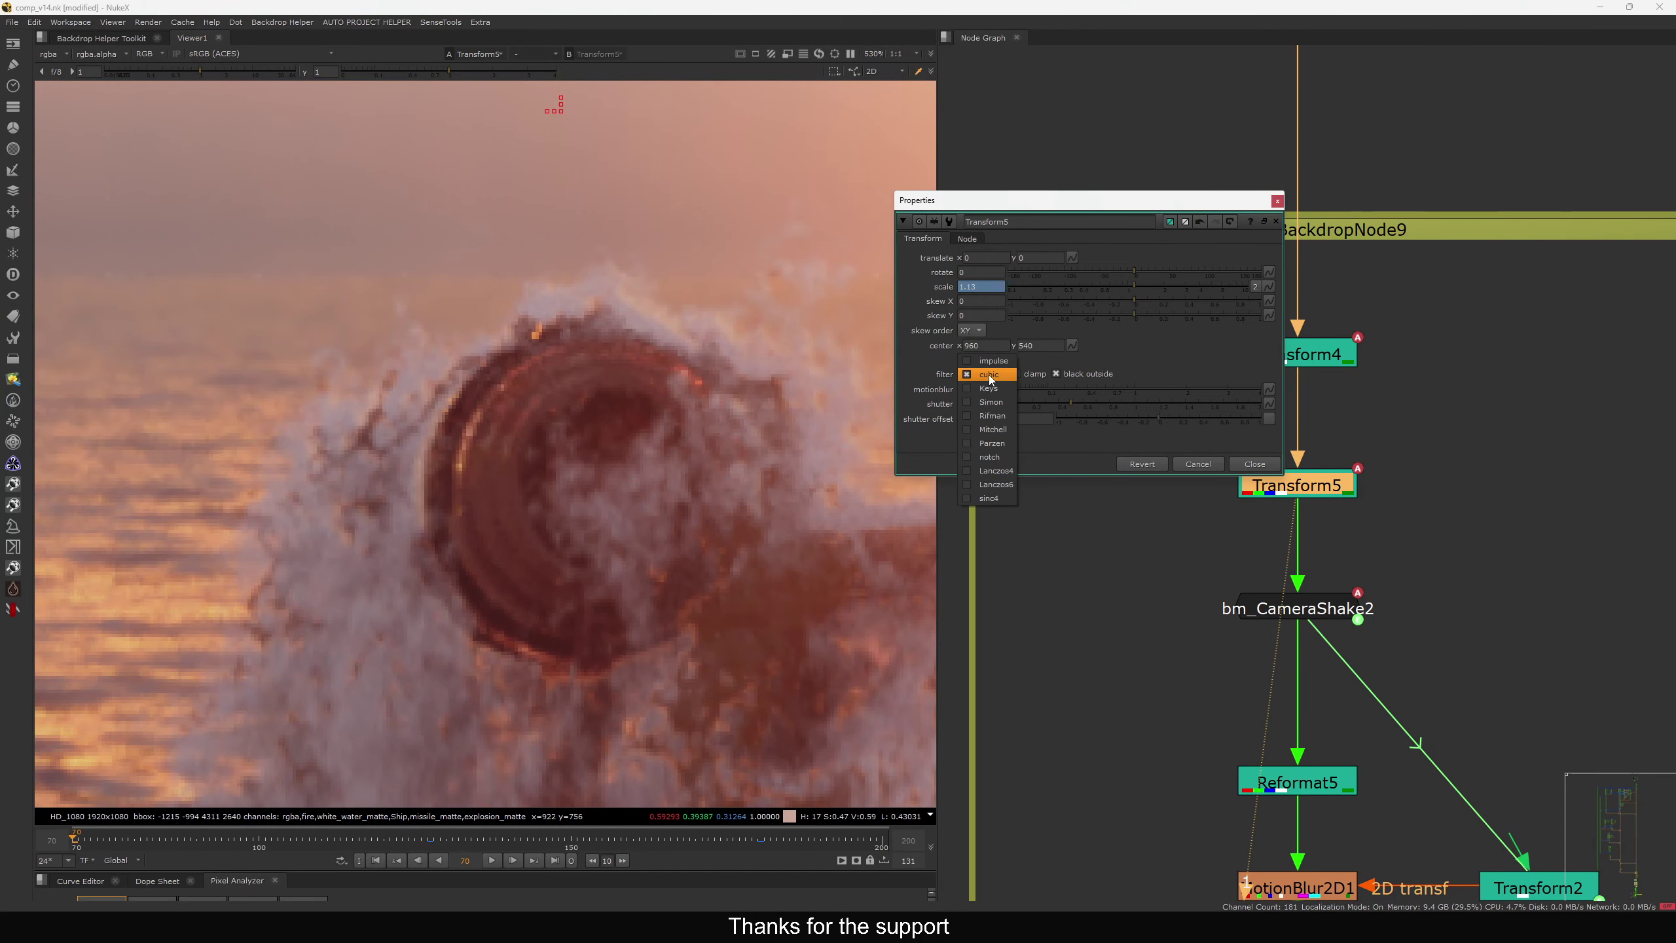
click(987, 485)
Sample the dark and bright pixels along the round engine's rim with Lanczos6 filtering, and close Transform5's properties
scroll(471, 406, up, 5)
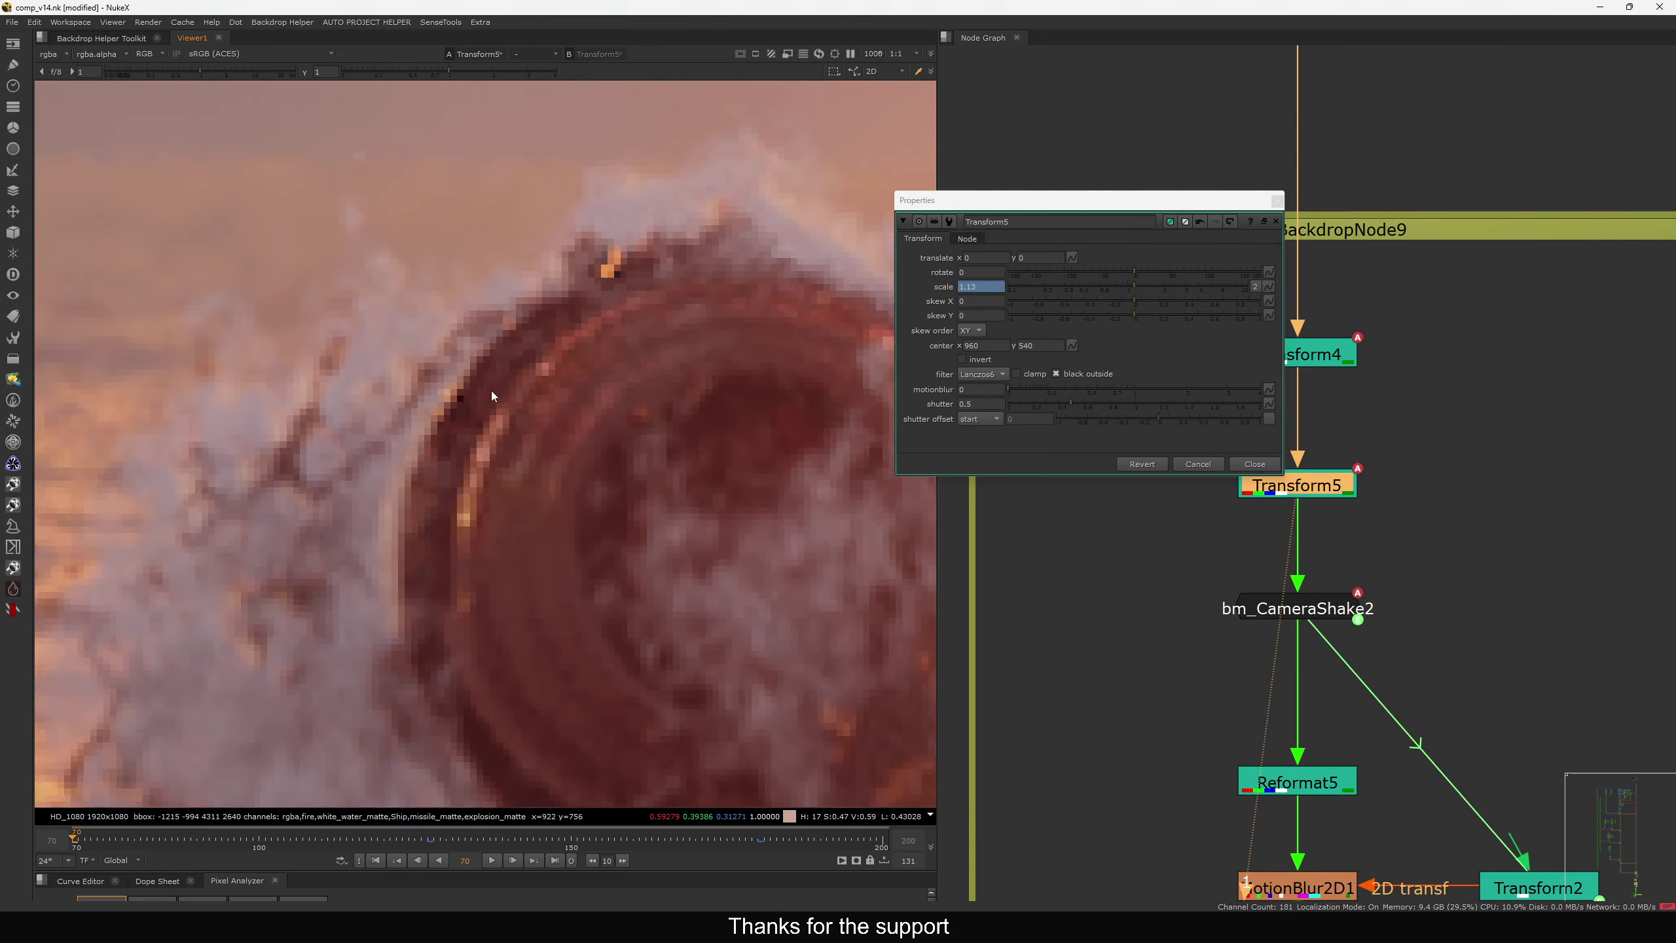
ctrl+click(646, 250)
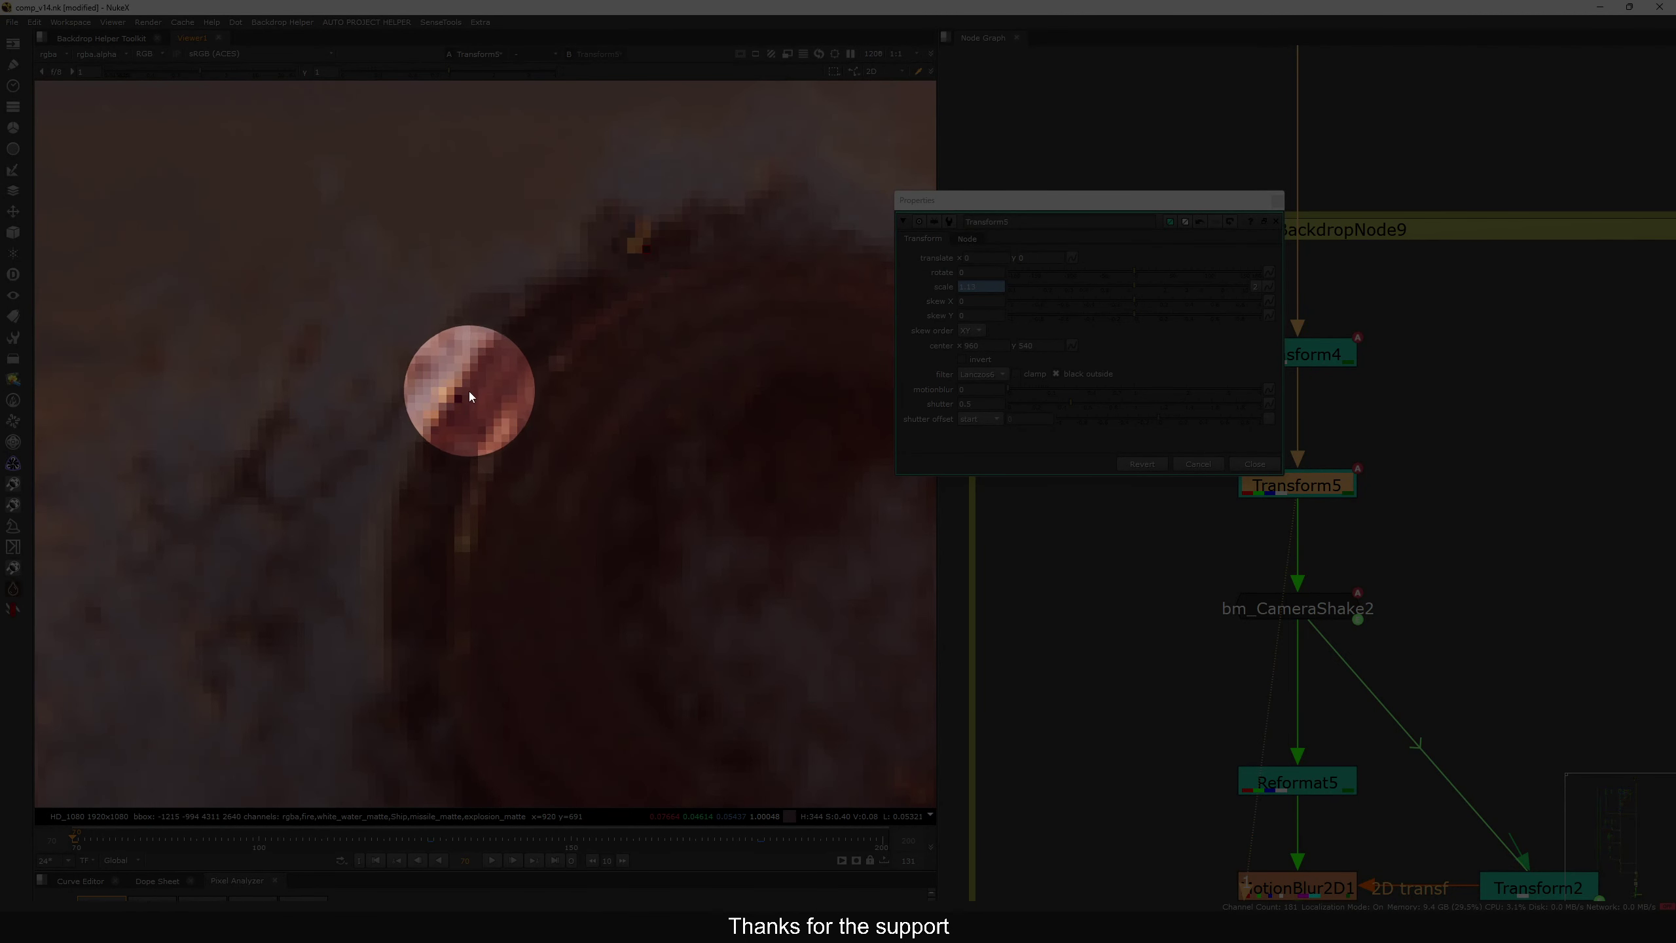
ctrl+click(458, 397)
ctrl+click(646, 252)
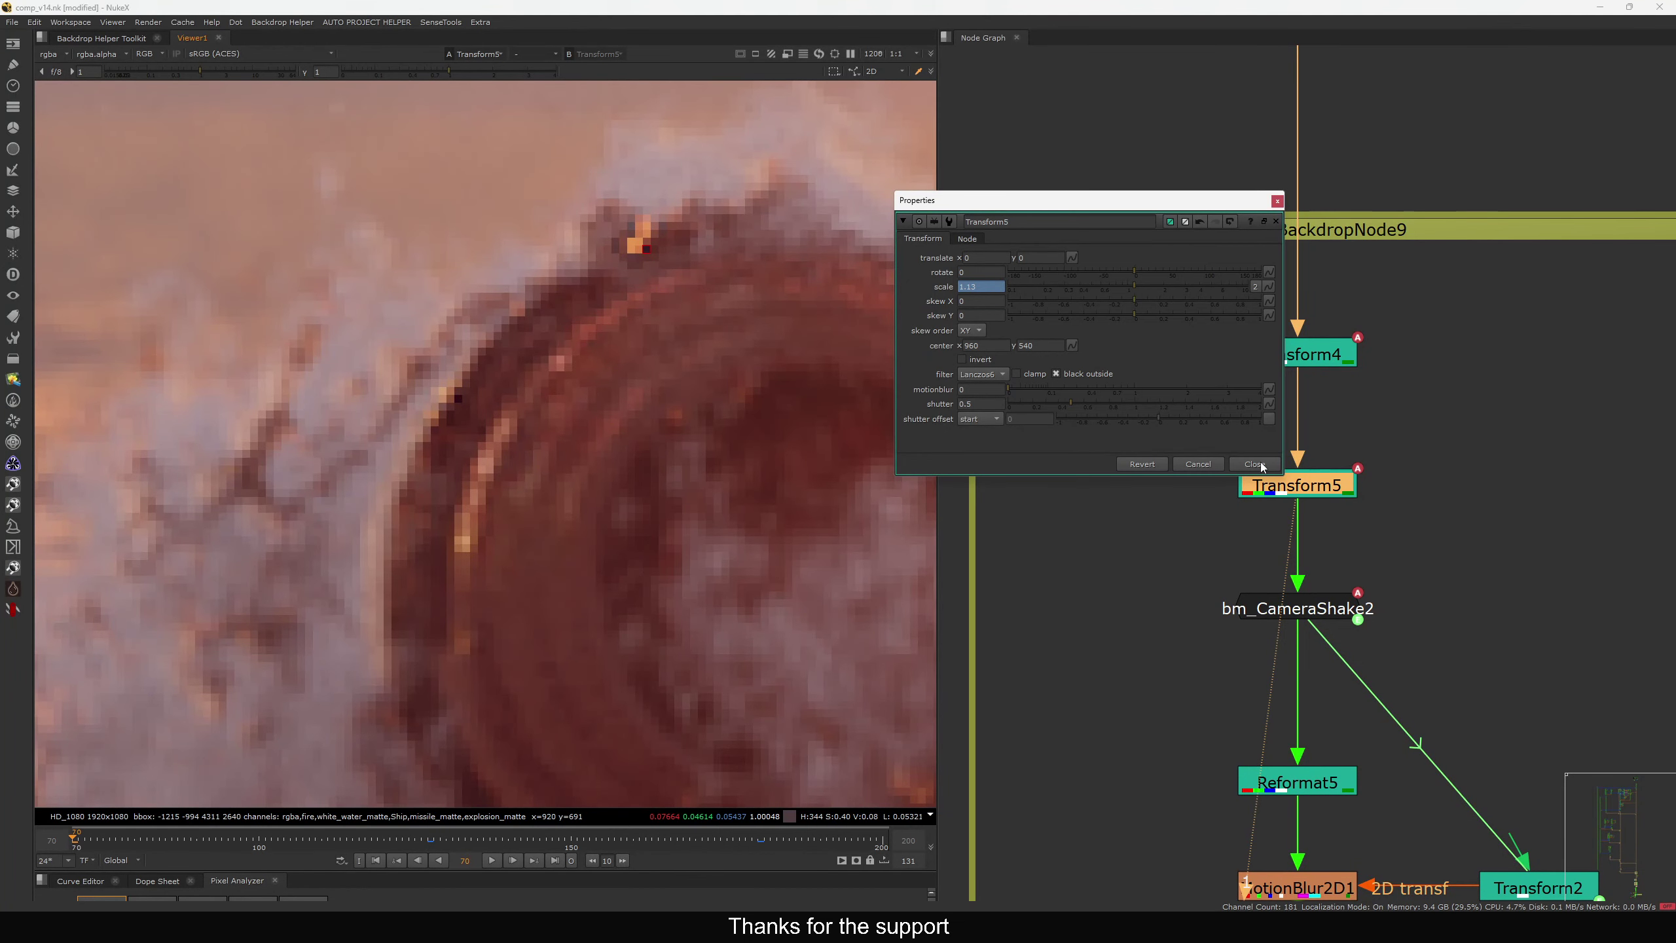
click(1254, 464)
Add a Log2Lin node above Transform4 in the shake backdrop, view its output and set its operation to lin2log
key(Tab)
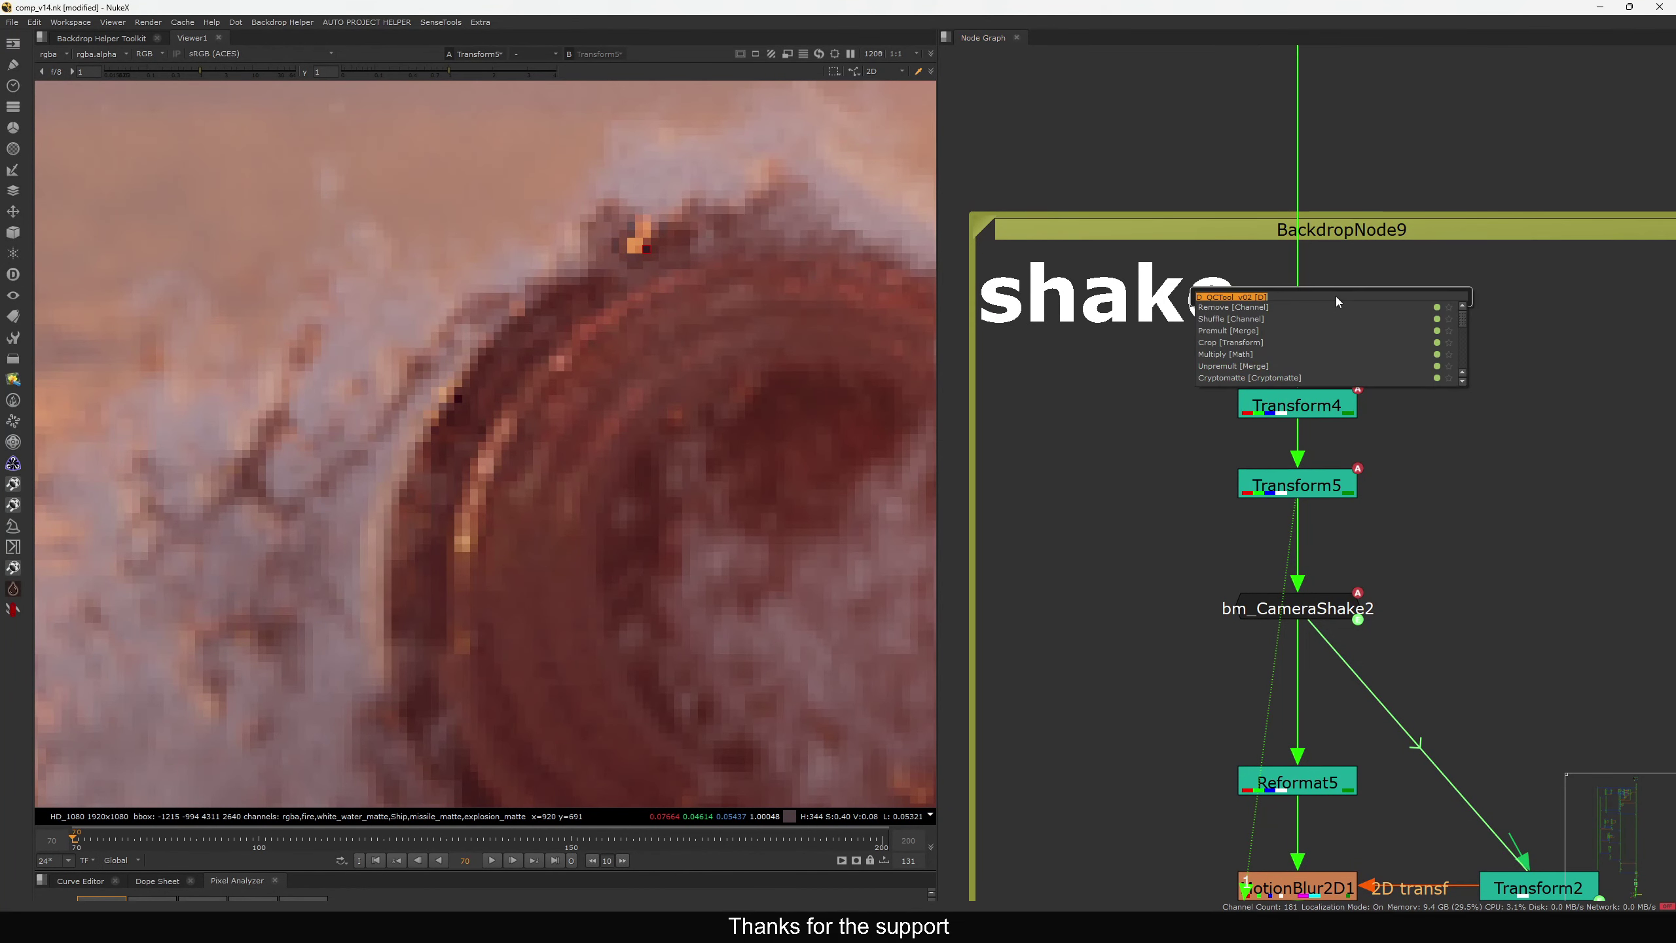
text(log)
key(Return)
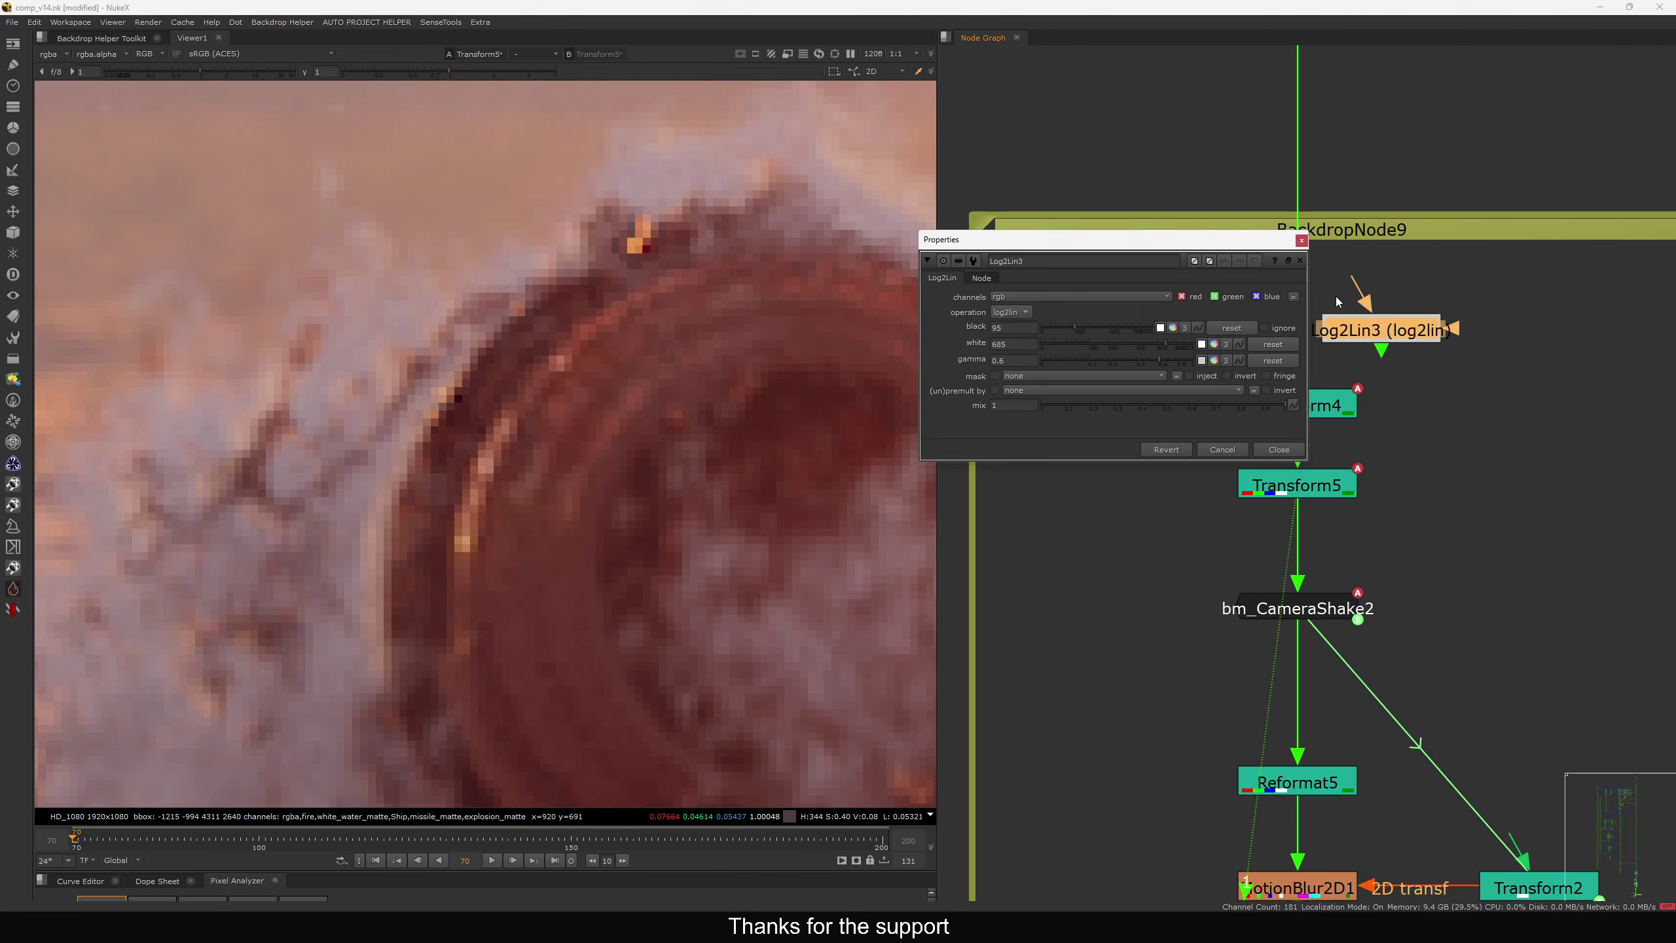
key(1)
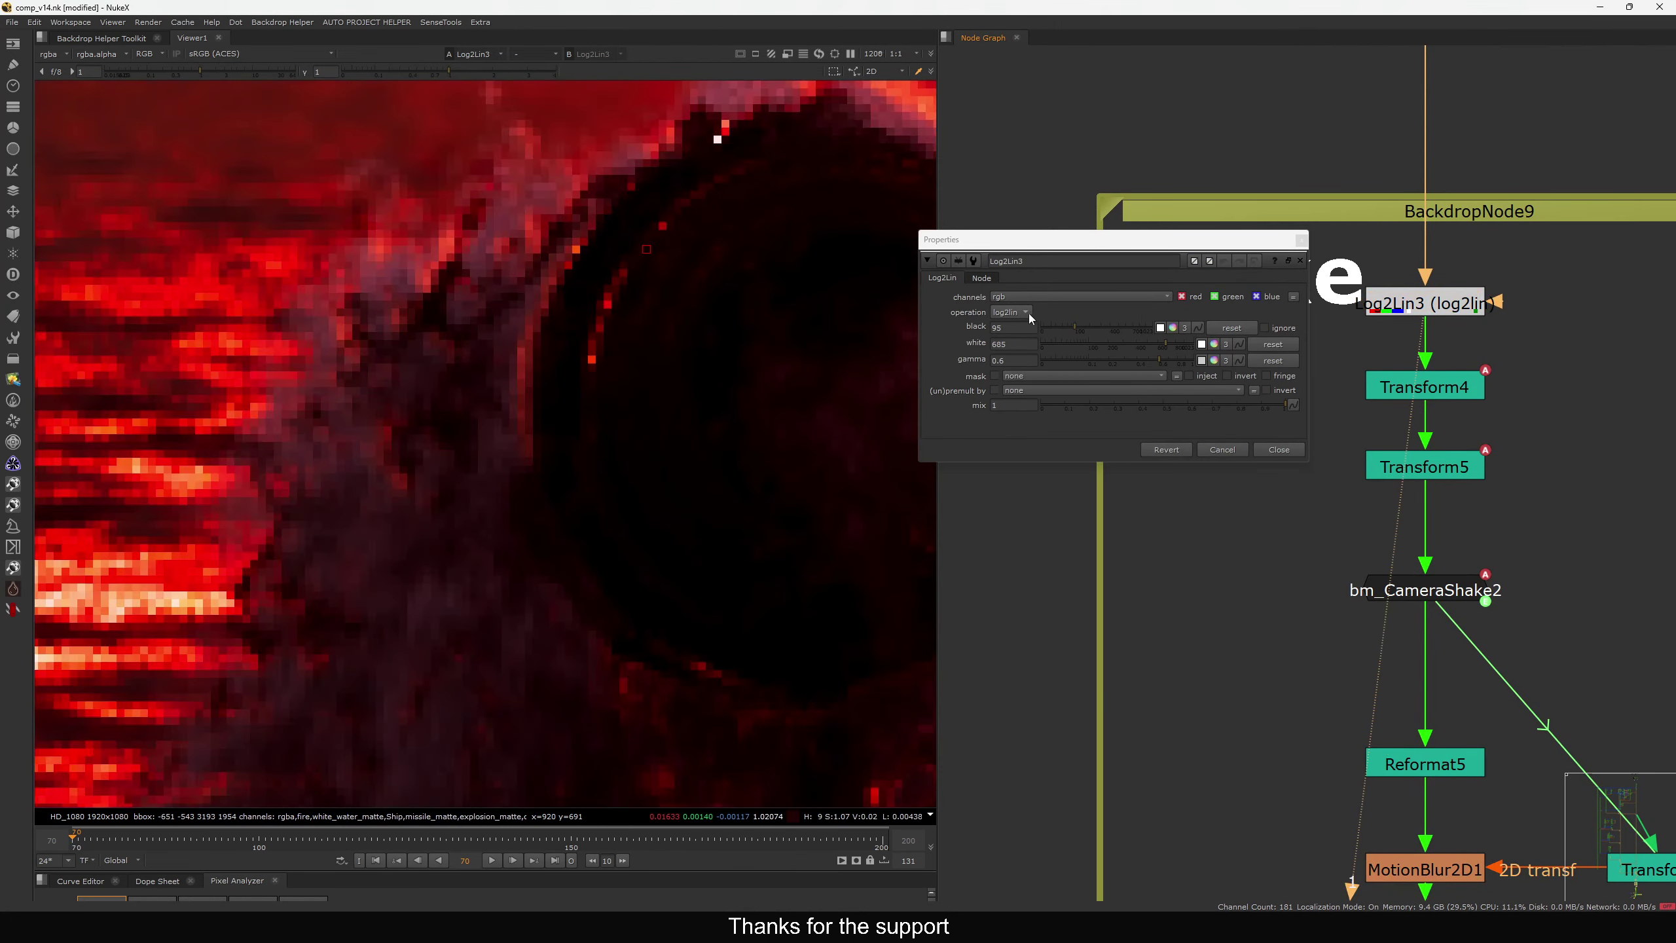
click(1025, 313)
click(1019, 328)
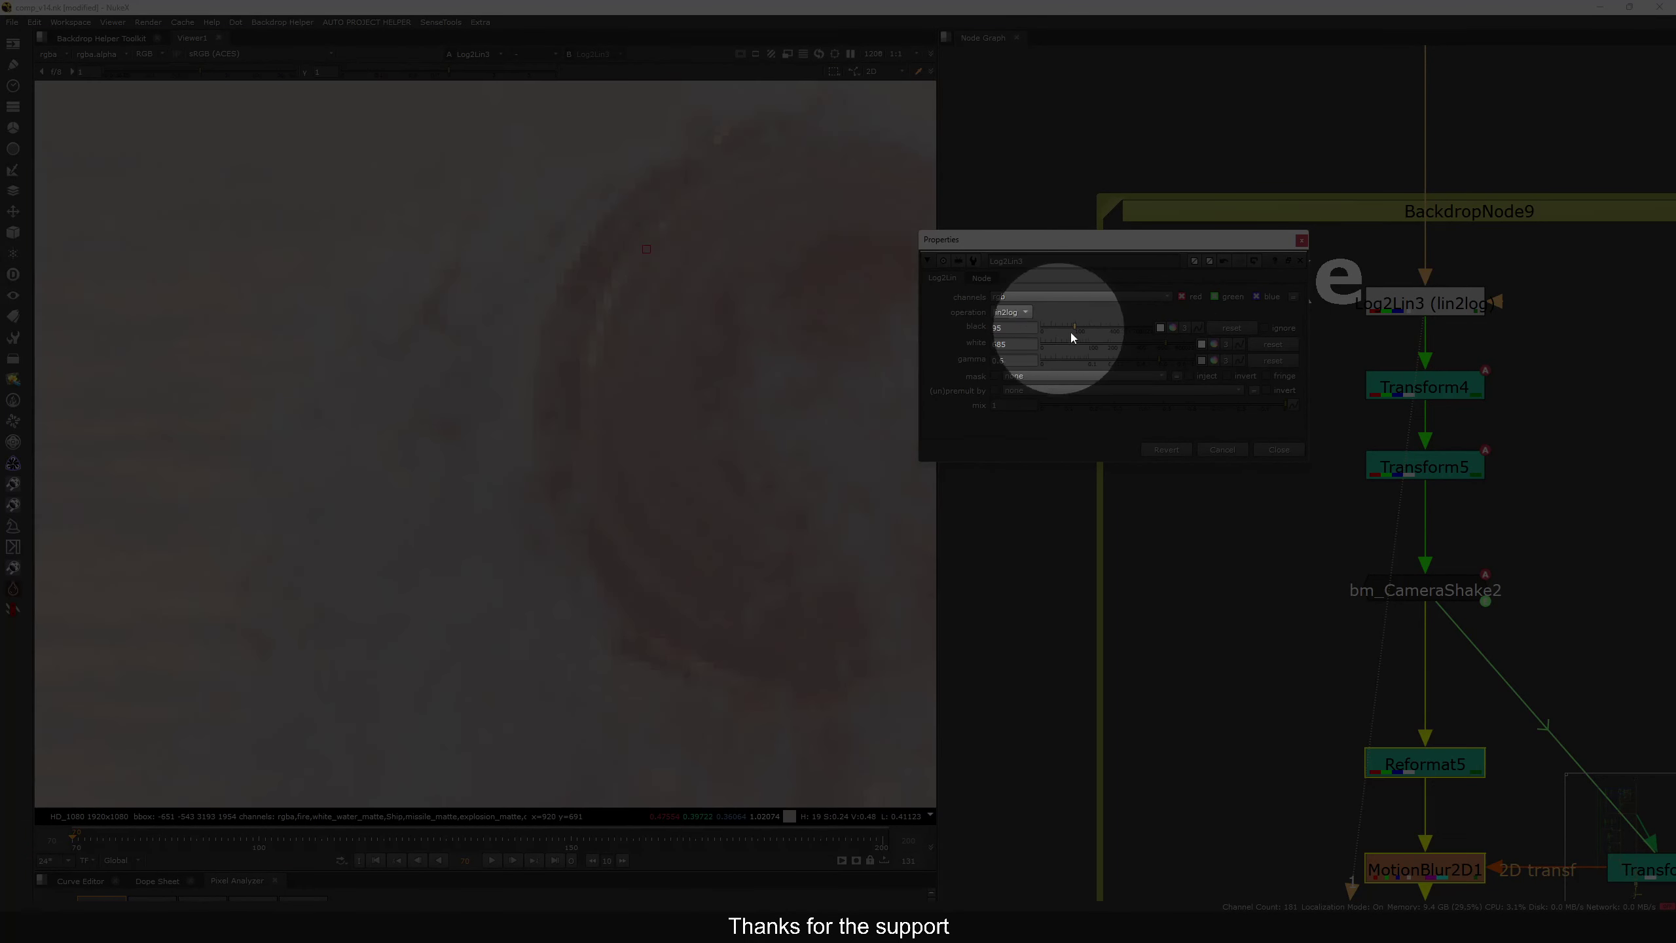
click(1283, 449)
Duplicate the Log2Lin node between Transform5 and bm_CameraShake2 and set the copy's operation to log2lin
key(ctrl+c)
click(1290, 526)
key(ctrl+v)
drag(1290, 528, 1423, 531)
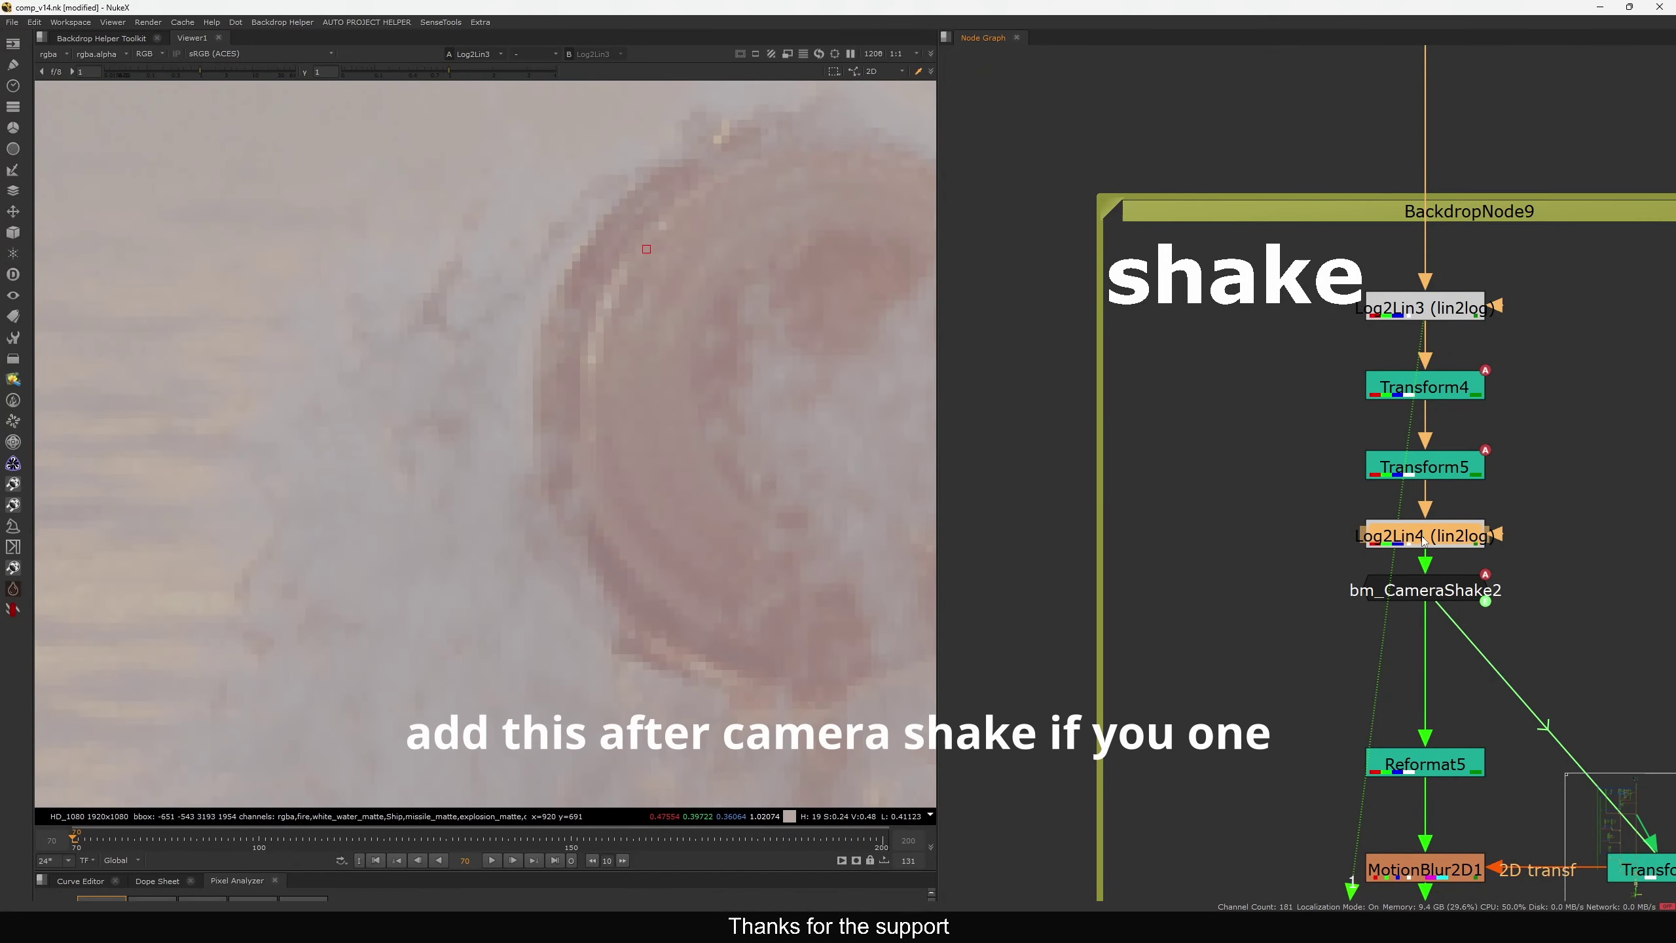
double_click(1422, 534)
click(1057, 499)
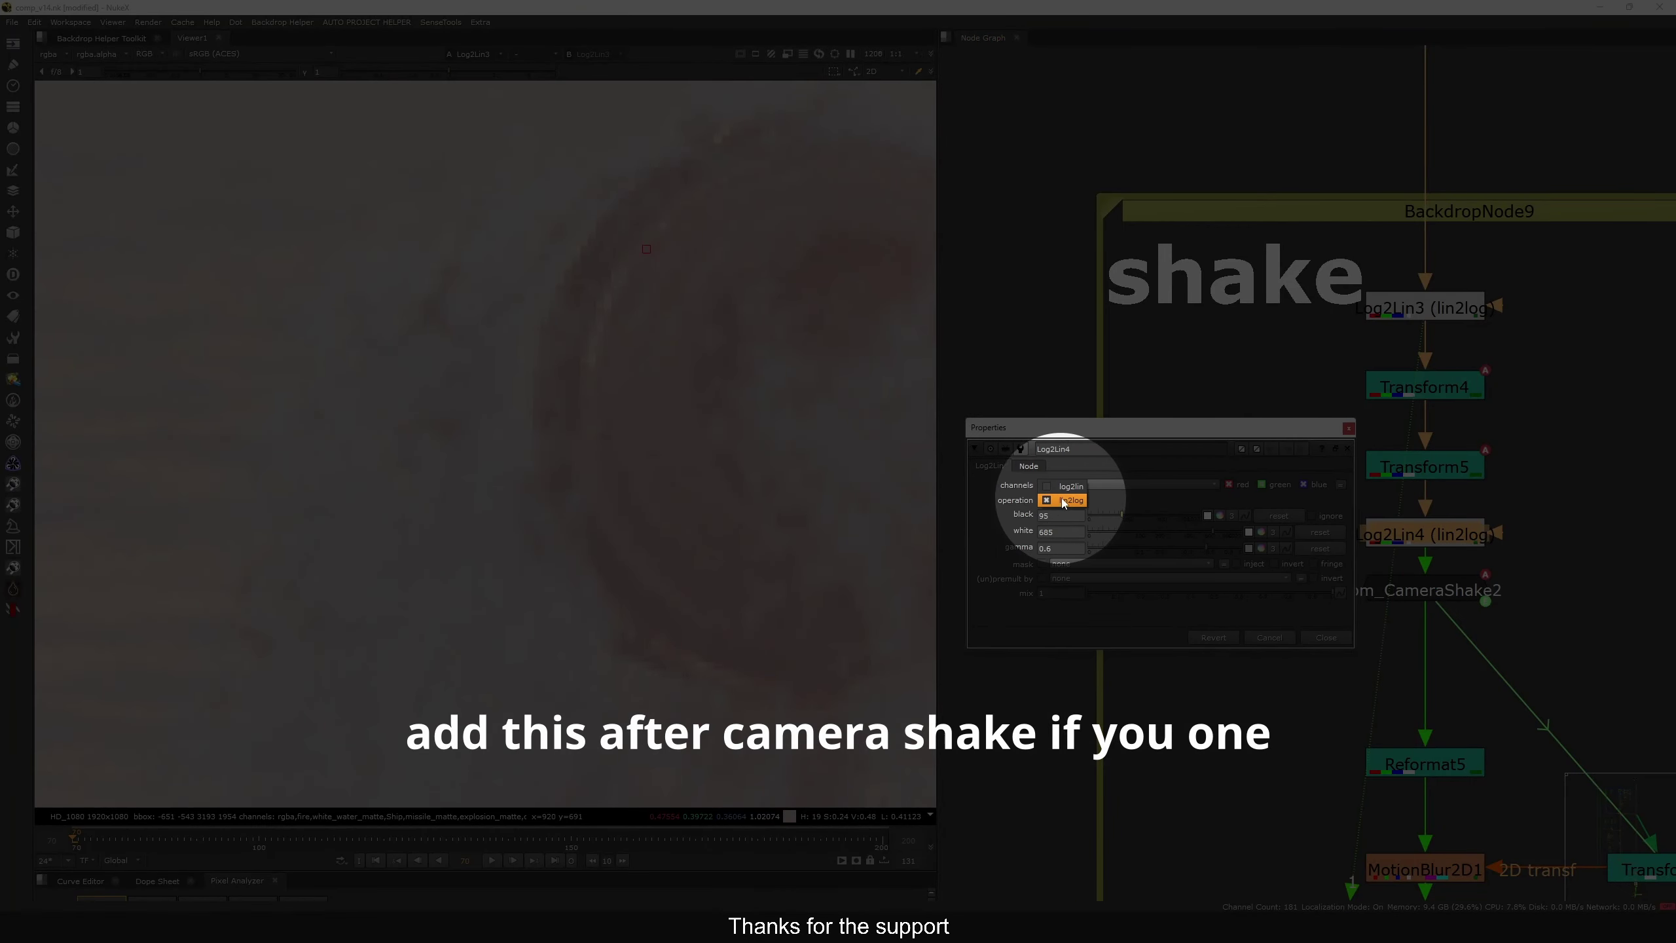
click(1057, 486)
click(1347, 429)
View the second Log2Lin's output and toggle both Log2Lin nodes off and on together to compare the engine's edge pixels
middle_drag(1346, 436, 1313, 442)
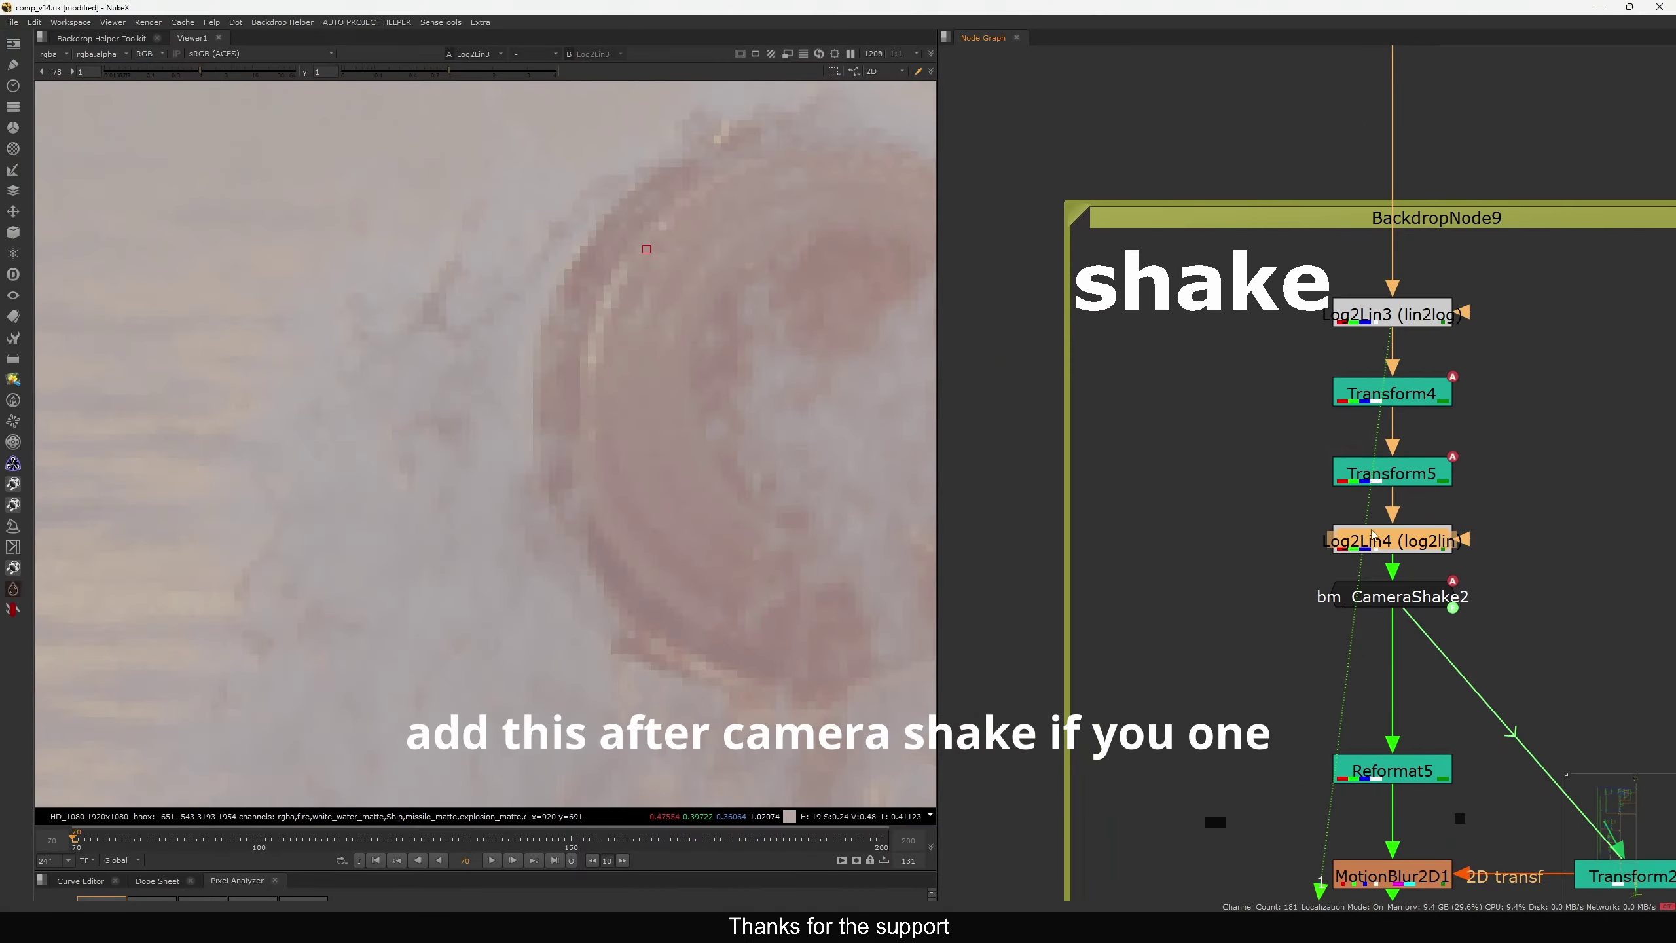
key(1)
click(1320, 519)
middle_drag(1320, 519, 1303, 543)
drag(1479, 303, 1211, 391)
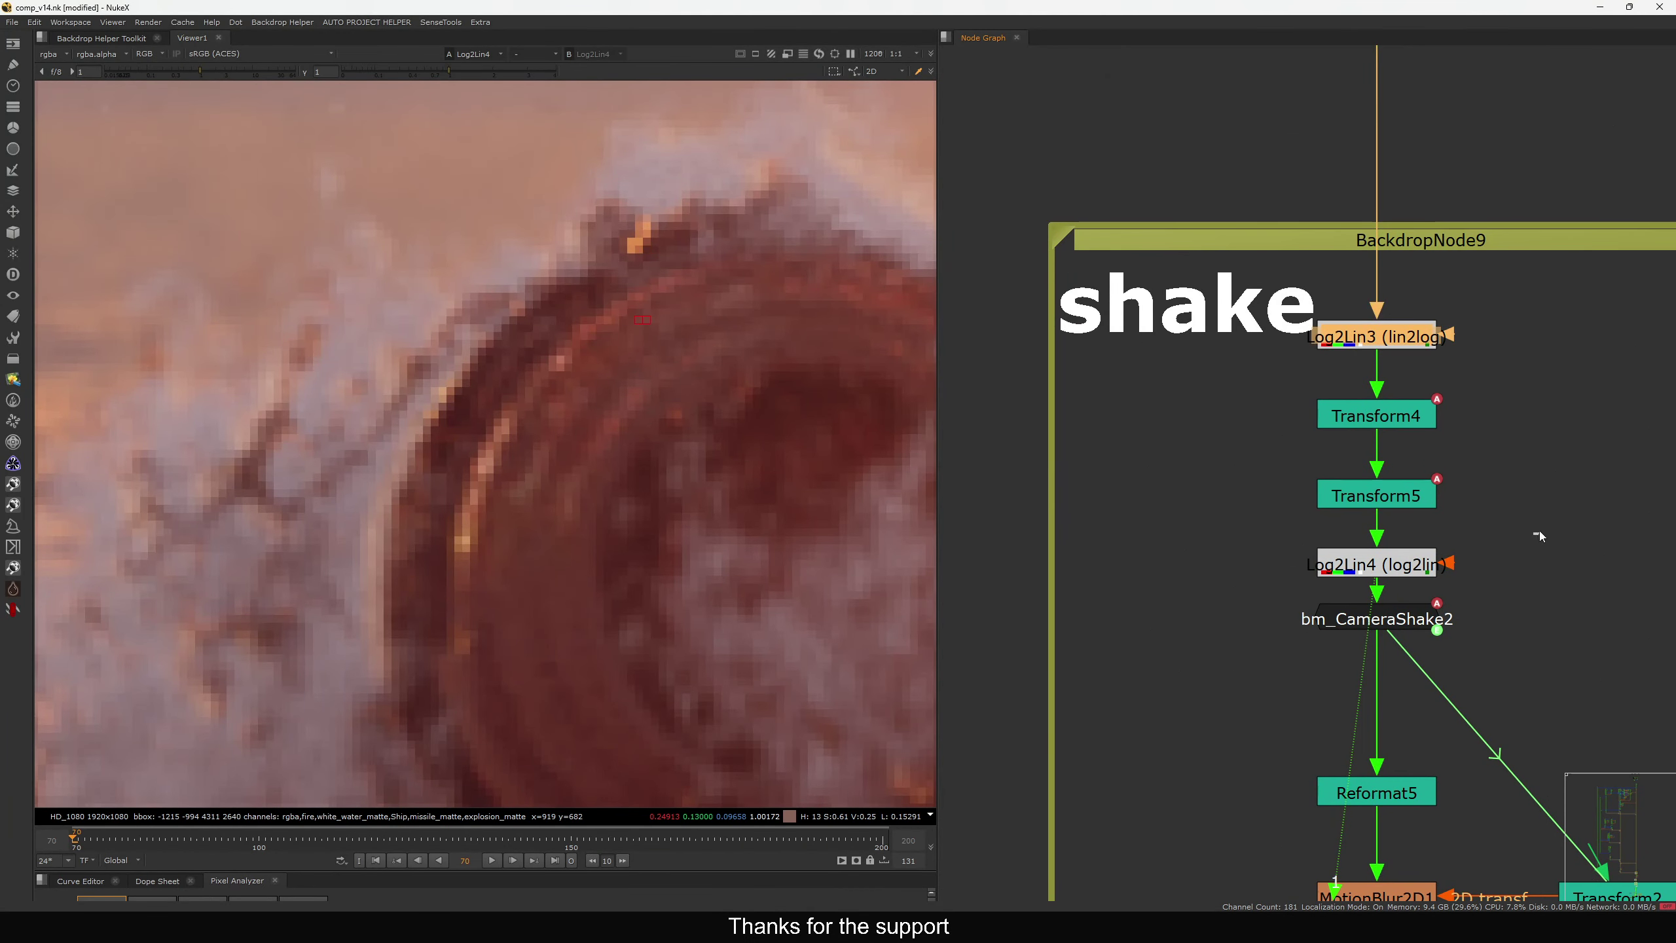
shift+drag(1534, 533, 1228, 602)
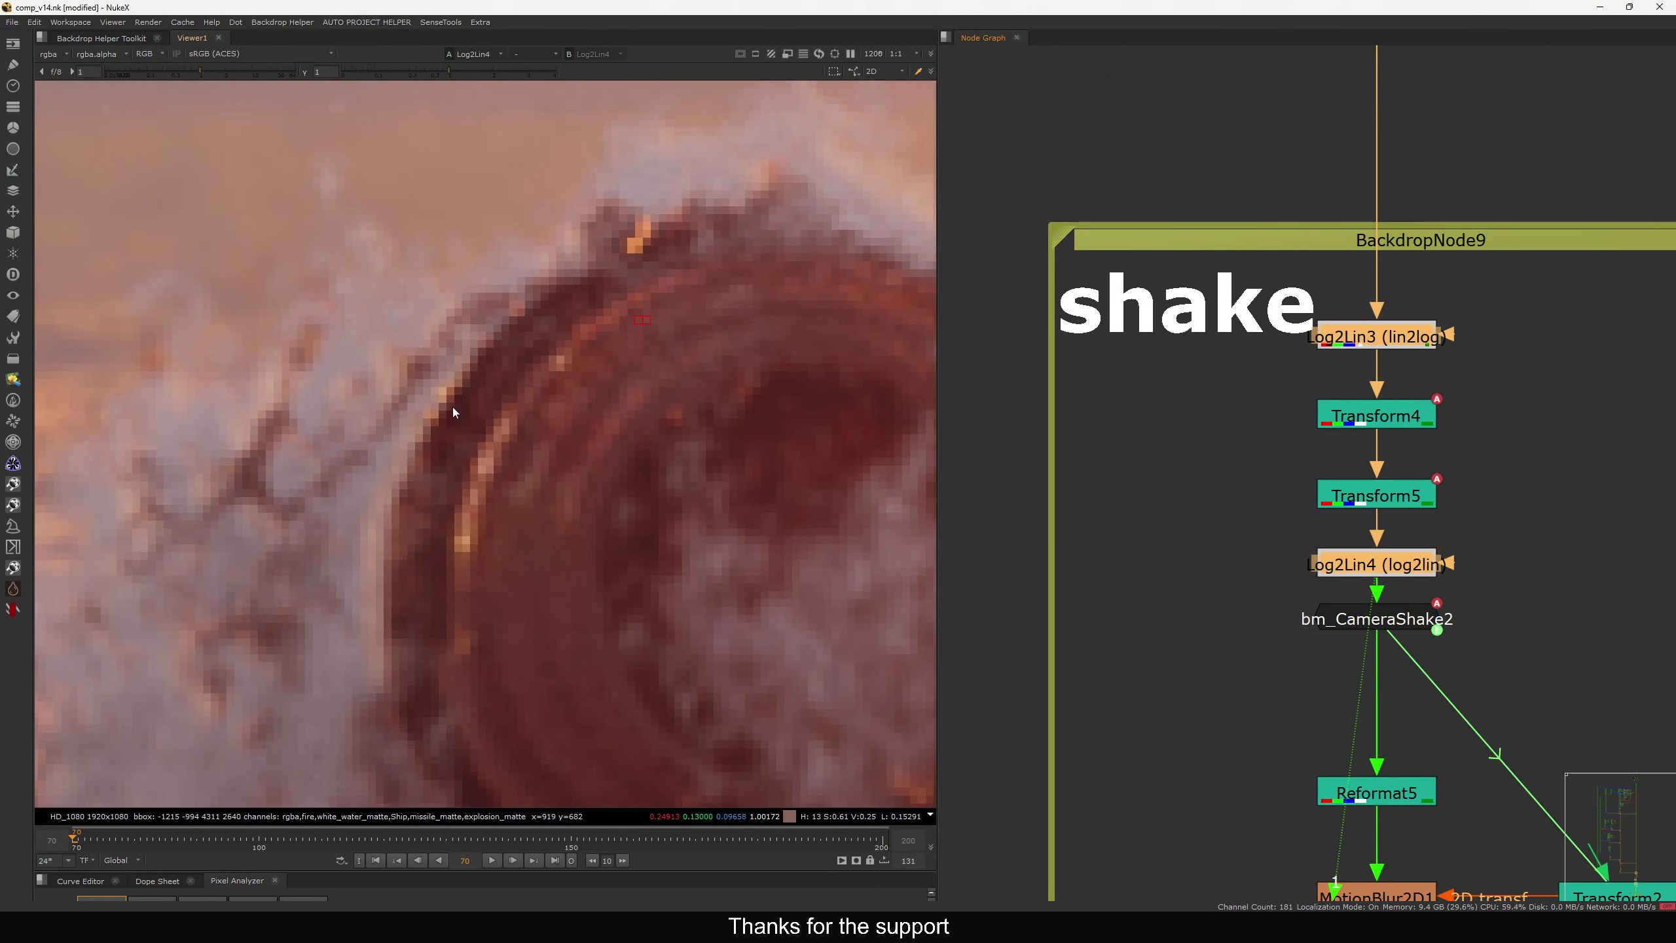
key(d)
key(d)
key(d)
key(d)
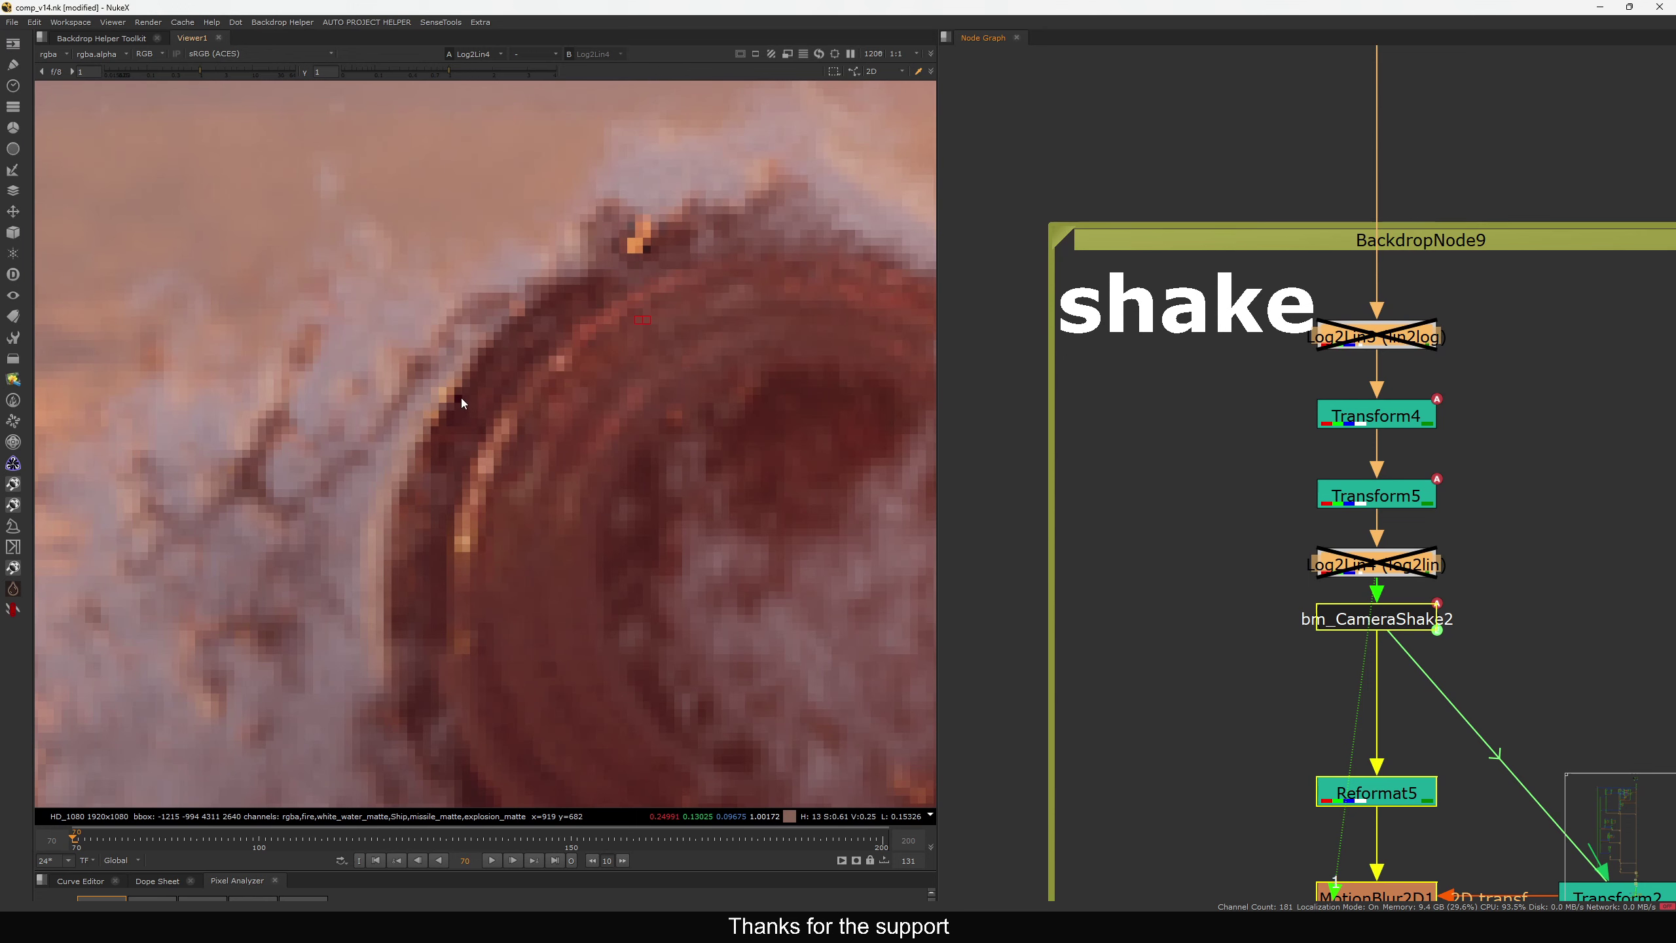
key(d)
key(d)
key(d)
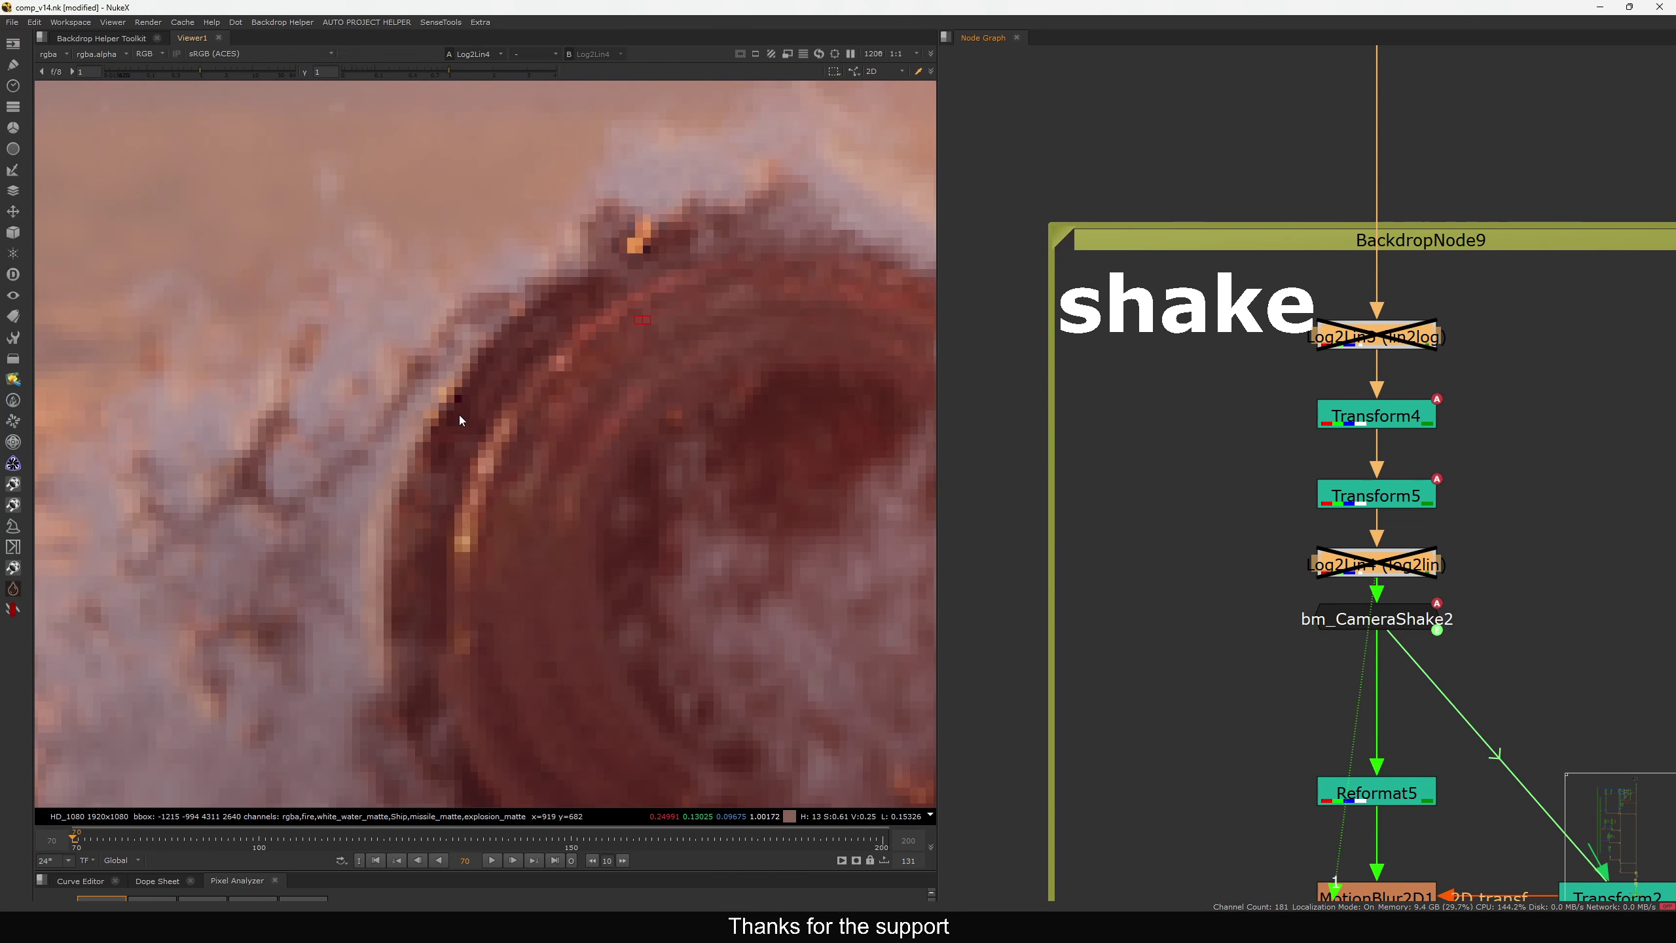
key(d)
key(d)
Check the full frame and the engine area, and re-enable both Log2Lin nodes around the transforms
key(f)
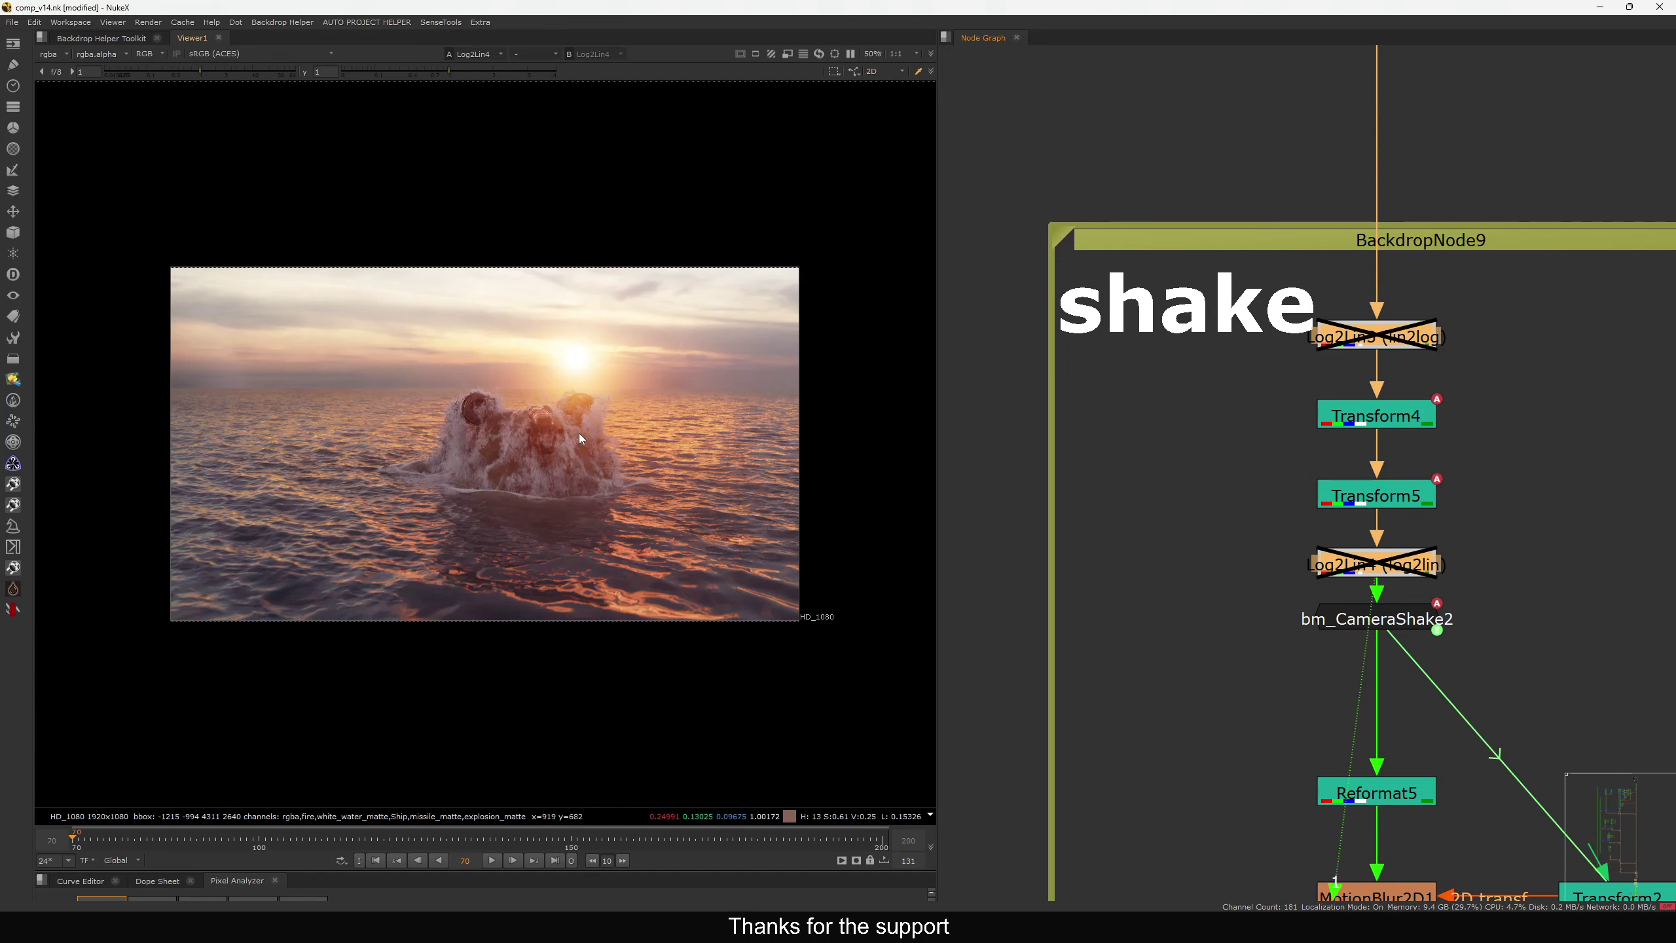
scroll(463, 427, up, 6)
scroll(1153, 418, down, 10)
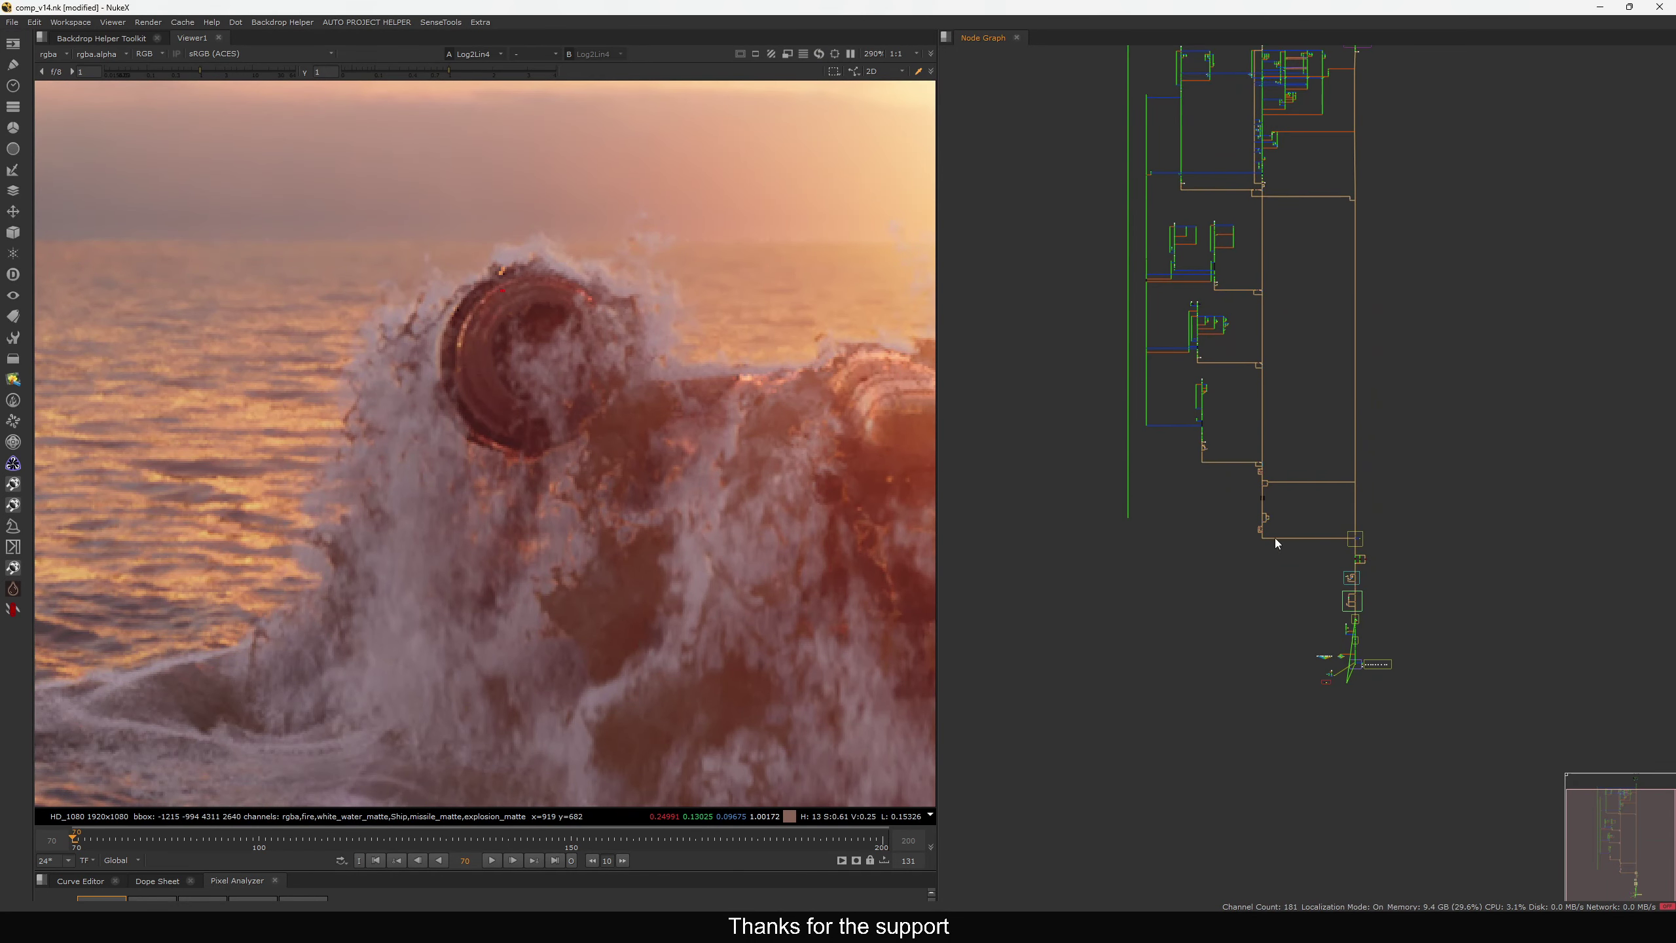
scroll(1259, 346, up, 8)
scroll(1289, 337, up, 8)
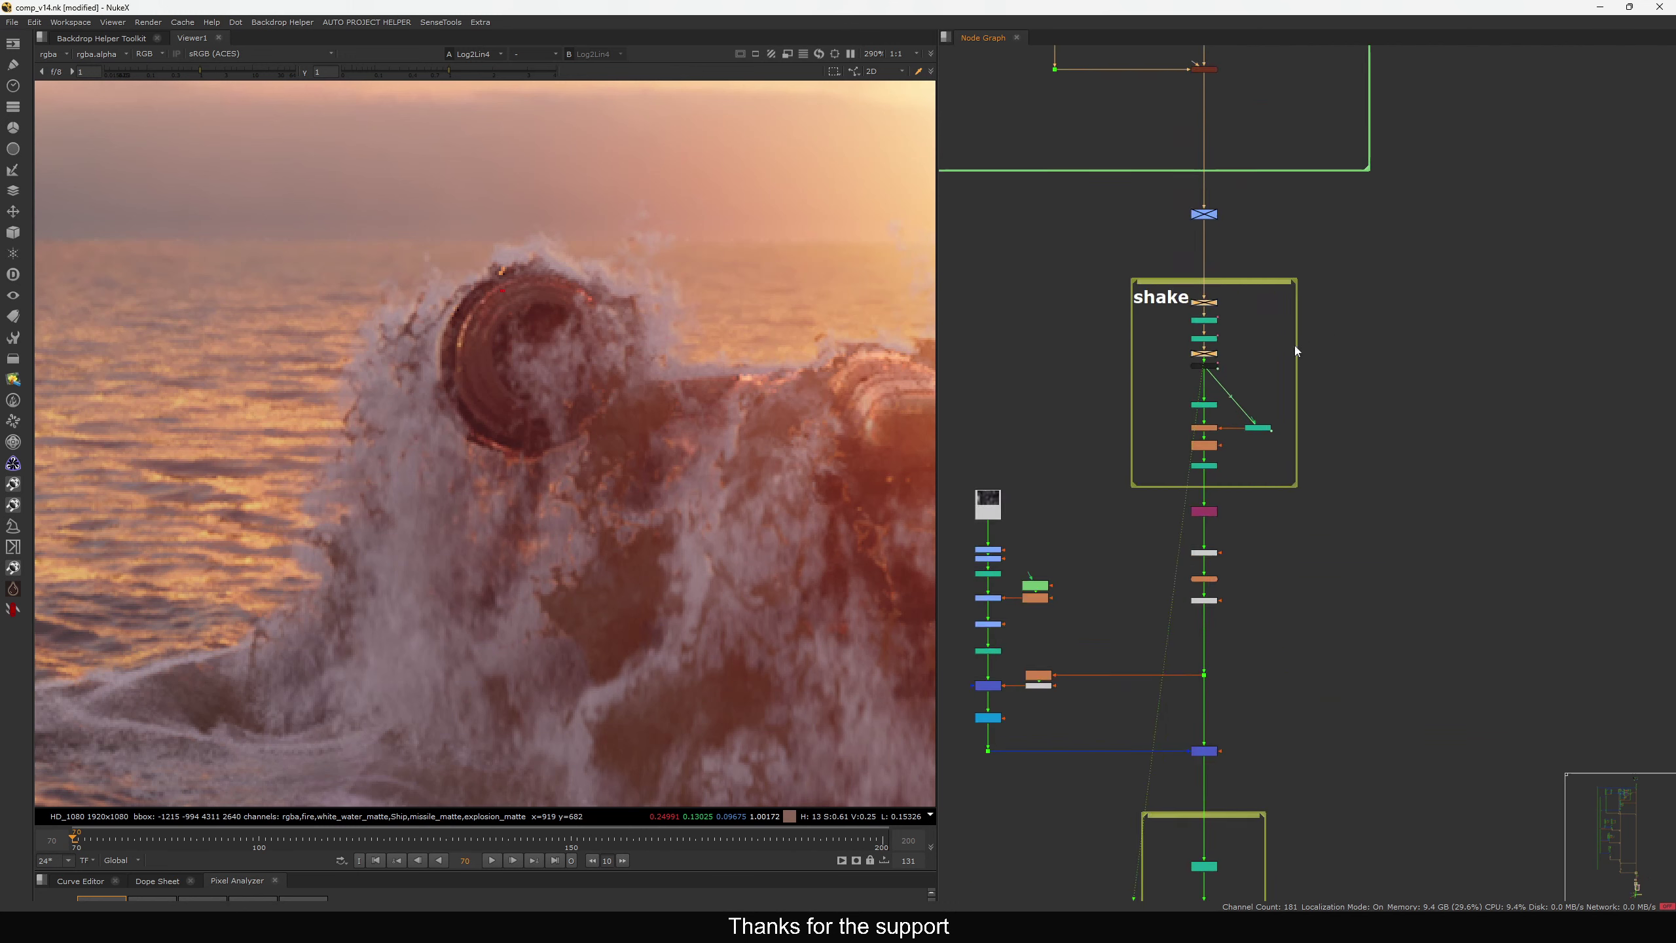
key(d)
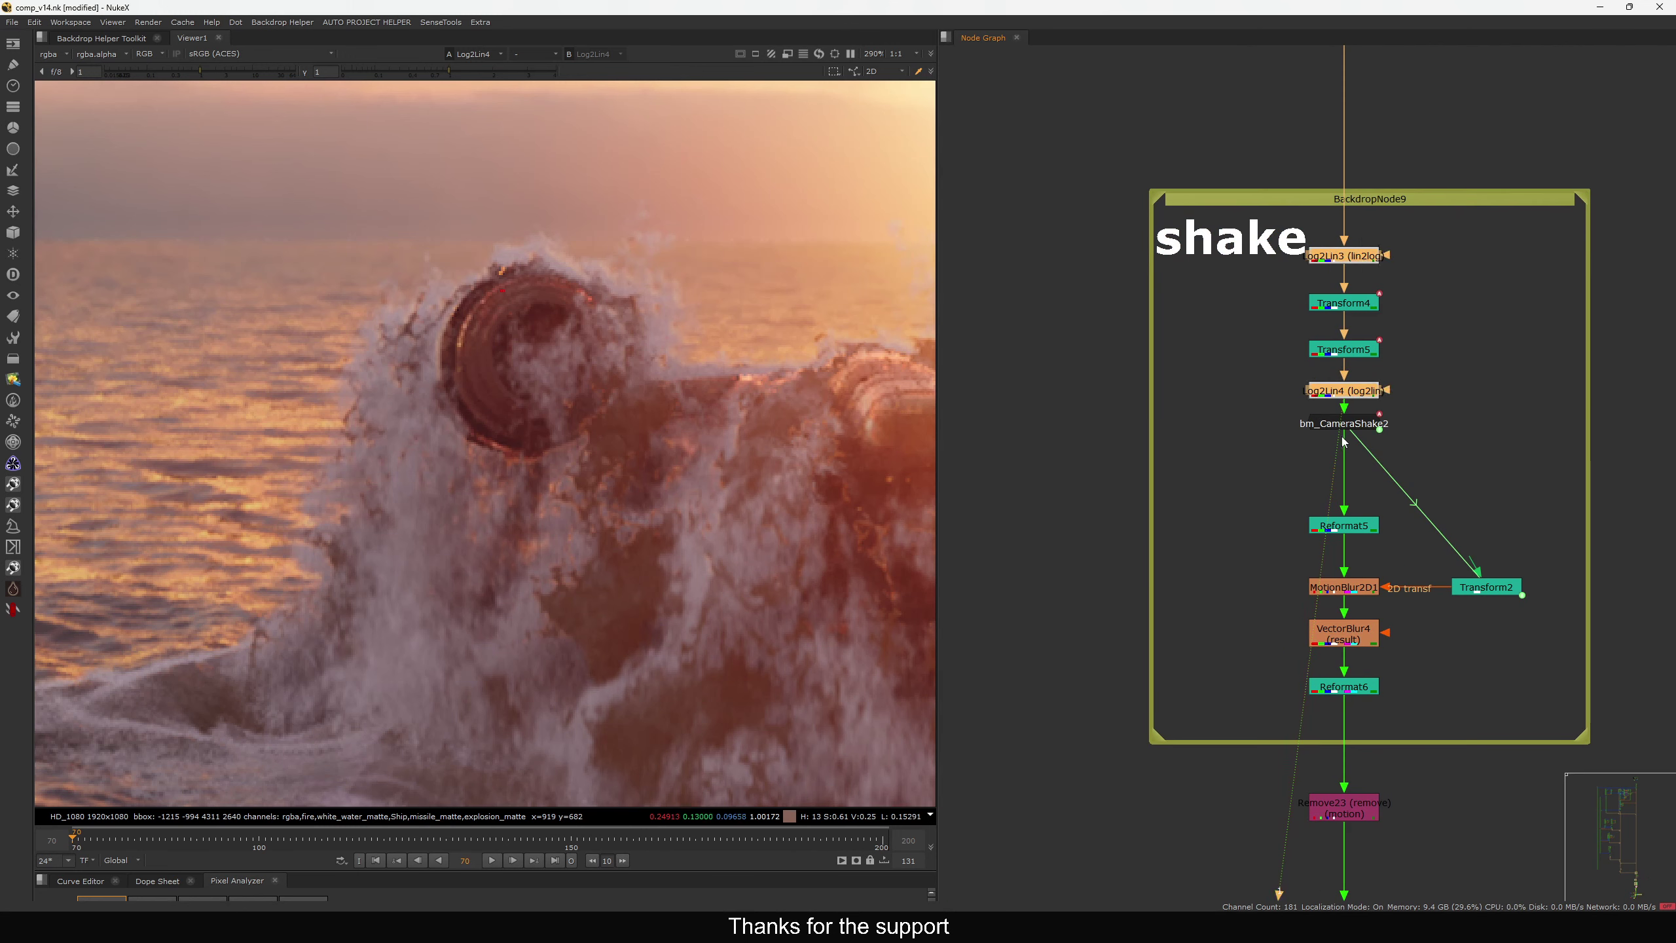
drag(1344, 428, 1344, 445)
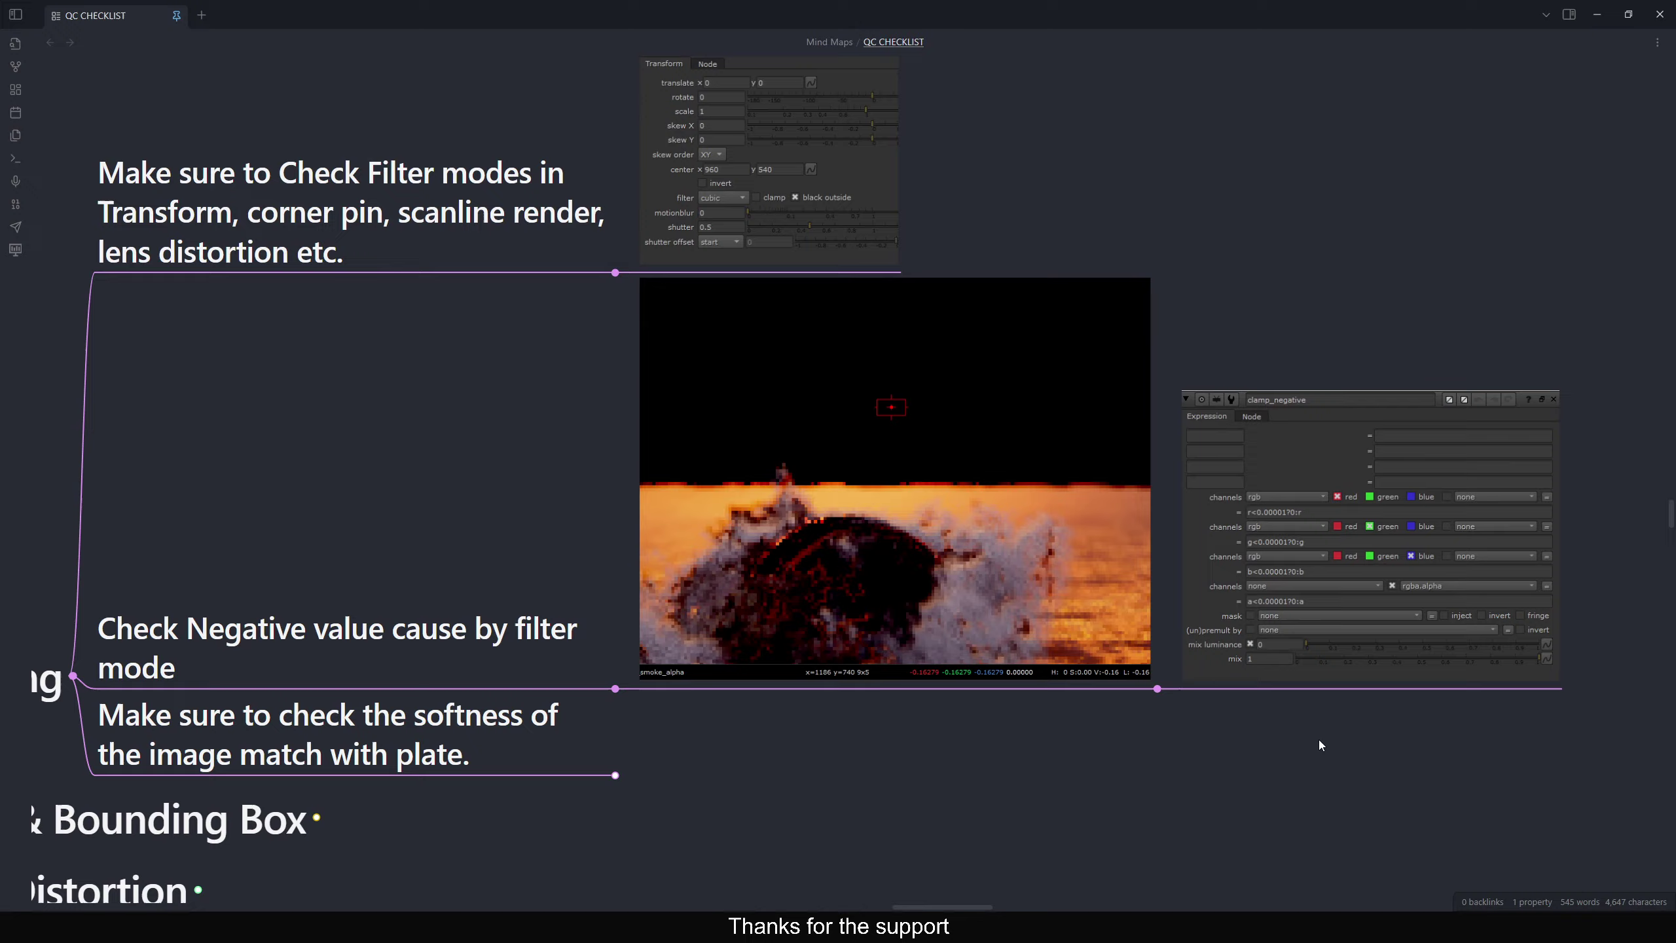
Review the mind map's Filtering notes on negative values caused by filter mode and matching the plate's softness
drag(1307, 574, 964, 557)
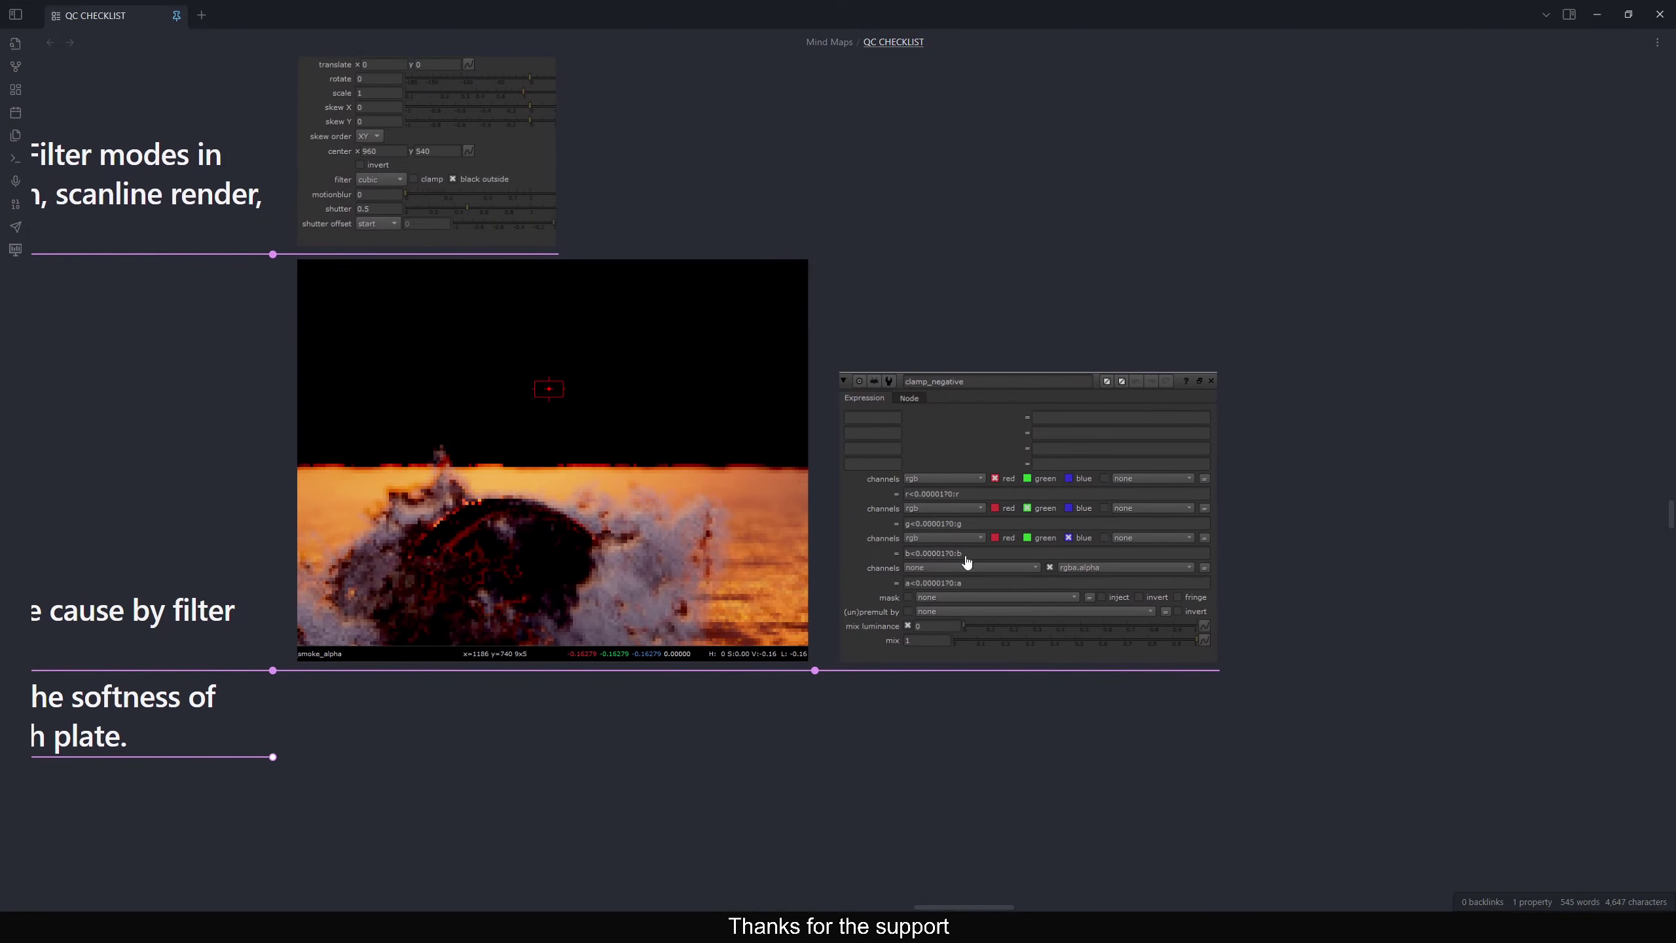
scroll(932, 598, left, 10)
scroll(931, 597, down, 3)
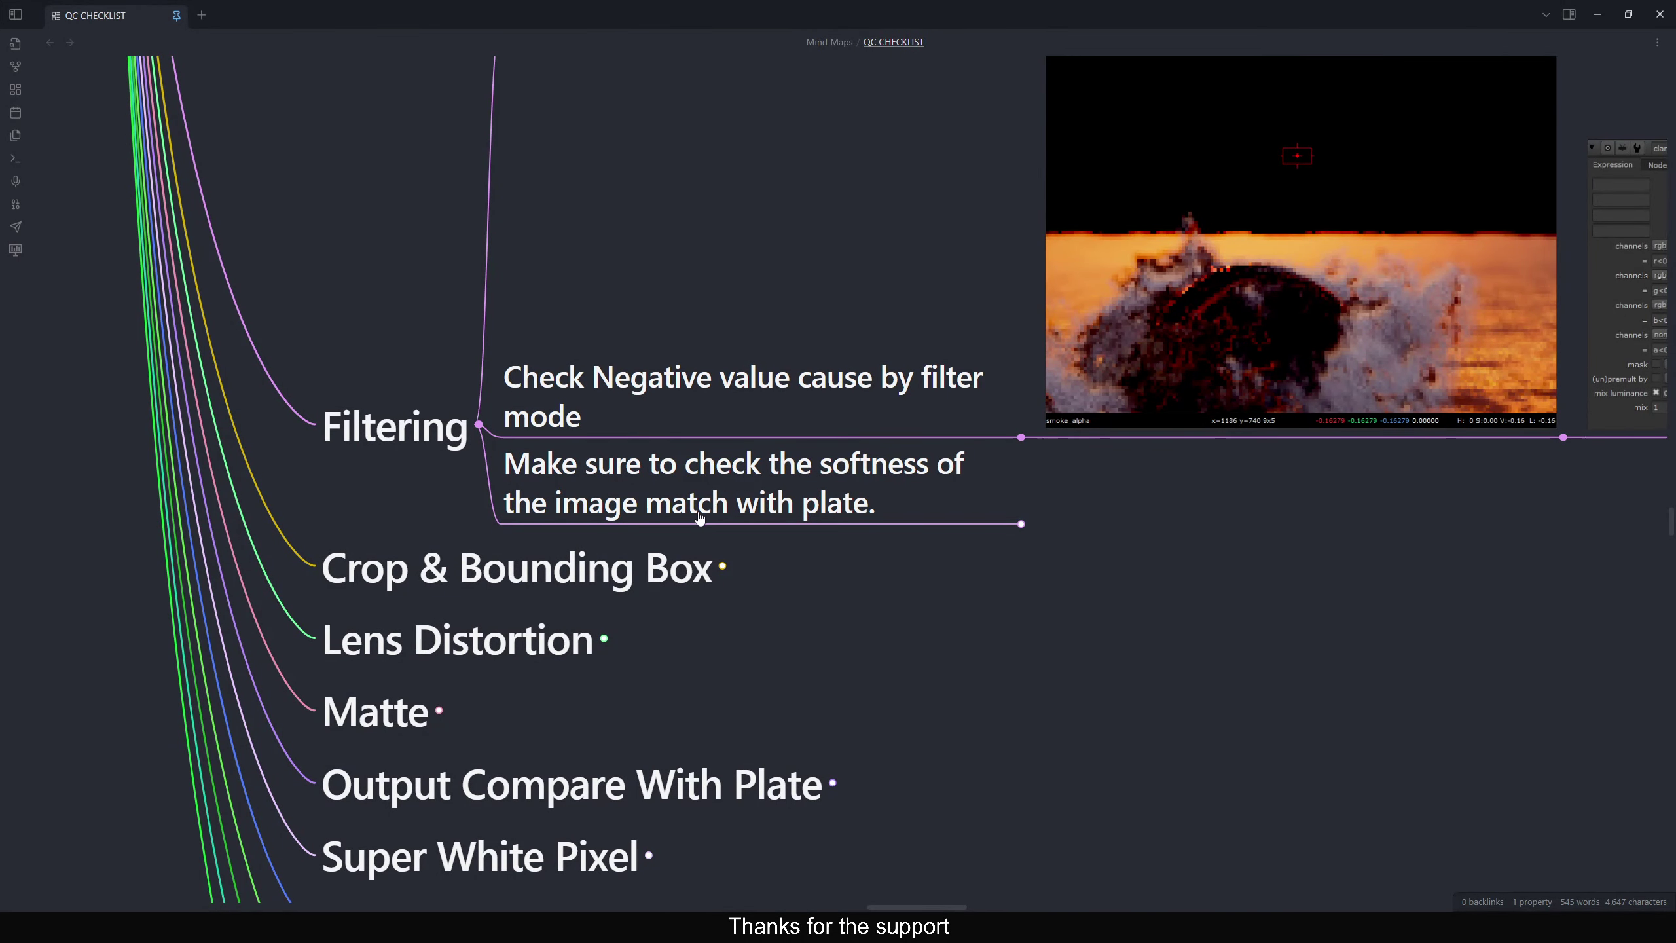
scroll(1029, 576, right, 3)
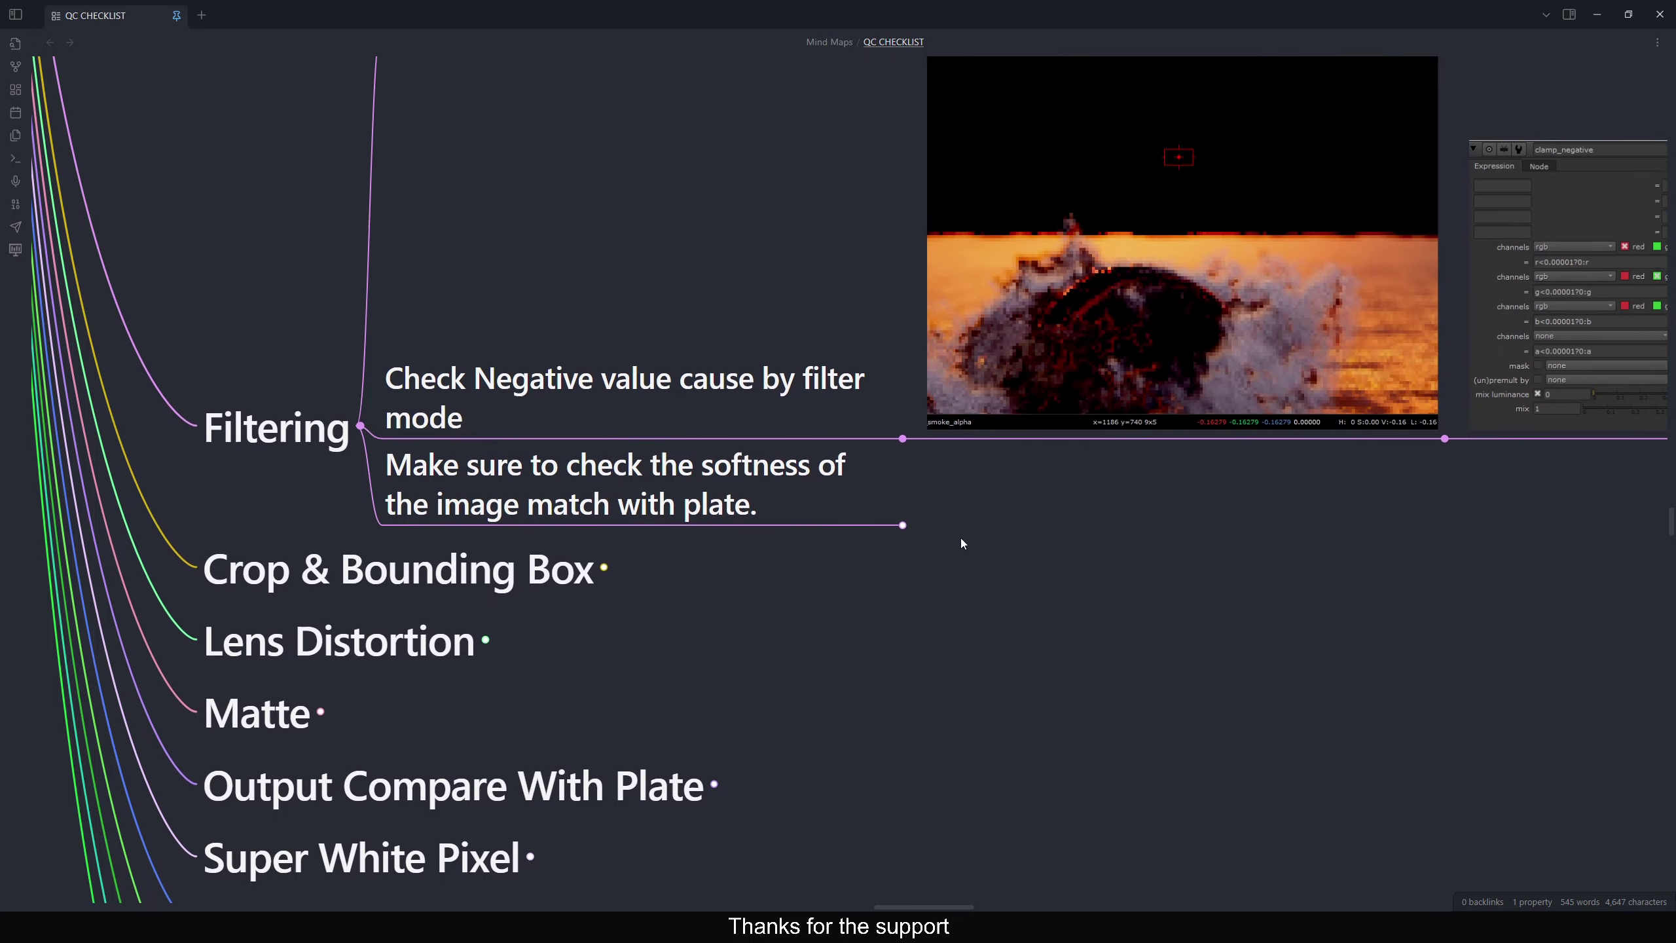
Switch to the astronaut keying script in NukeX, add a Transform below Expression1 in the BG branch and view it
click(586, 889)
scroll(631, 401, down, 1)
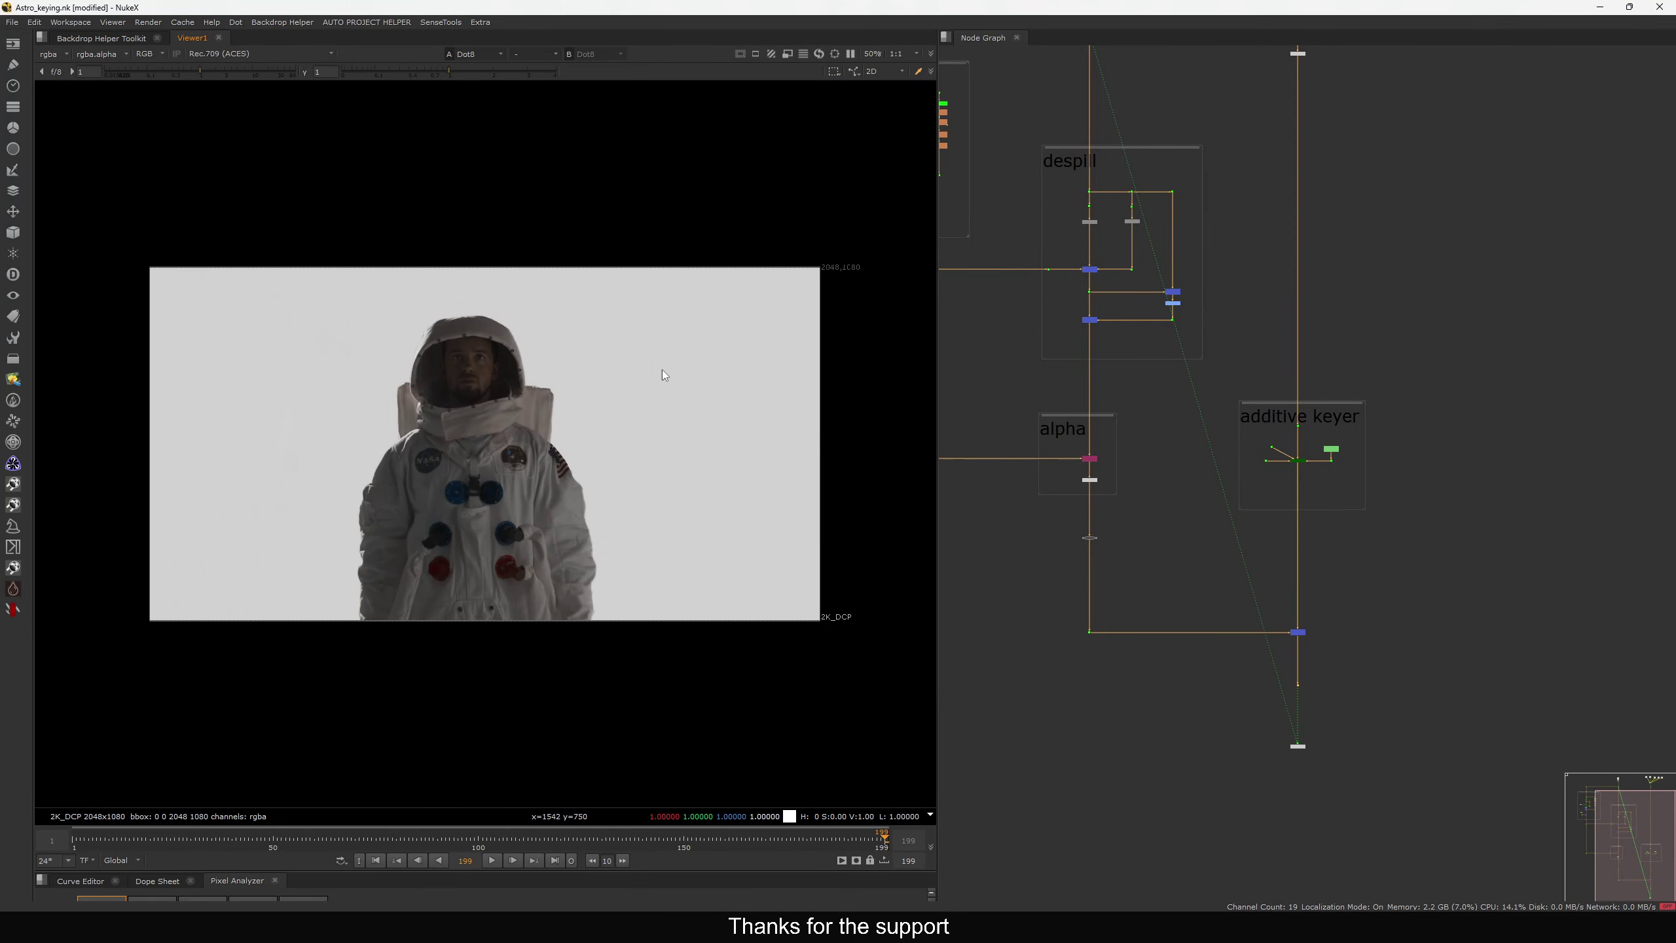
middle_drag(1258, 228, 1278, 322)
scroll(1288, 195, up, 6)
click(1328, 190)
key(t)
drag(1310, 218, 1311, 266)
key(1)
click(1349, 260)
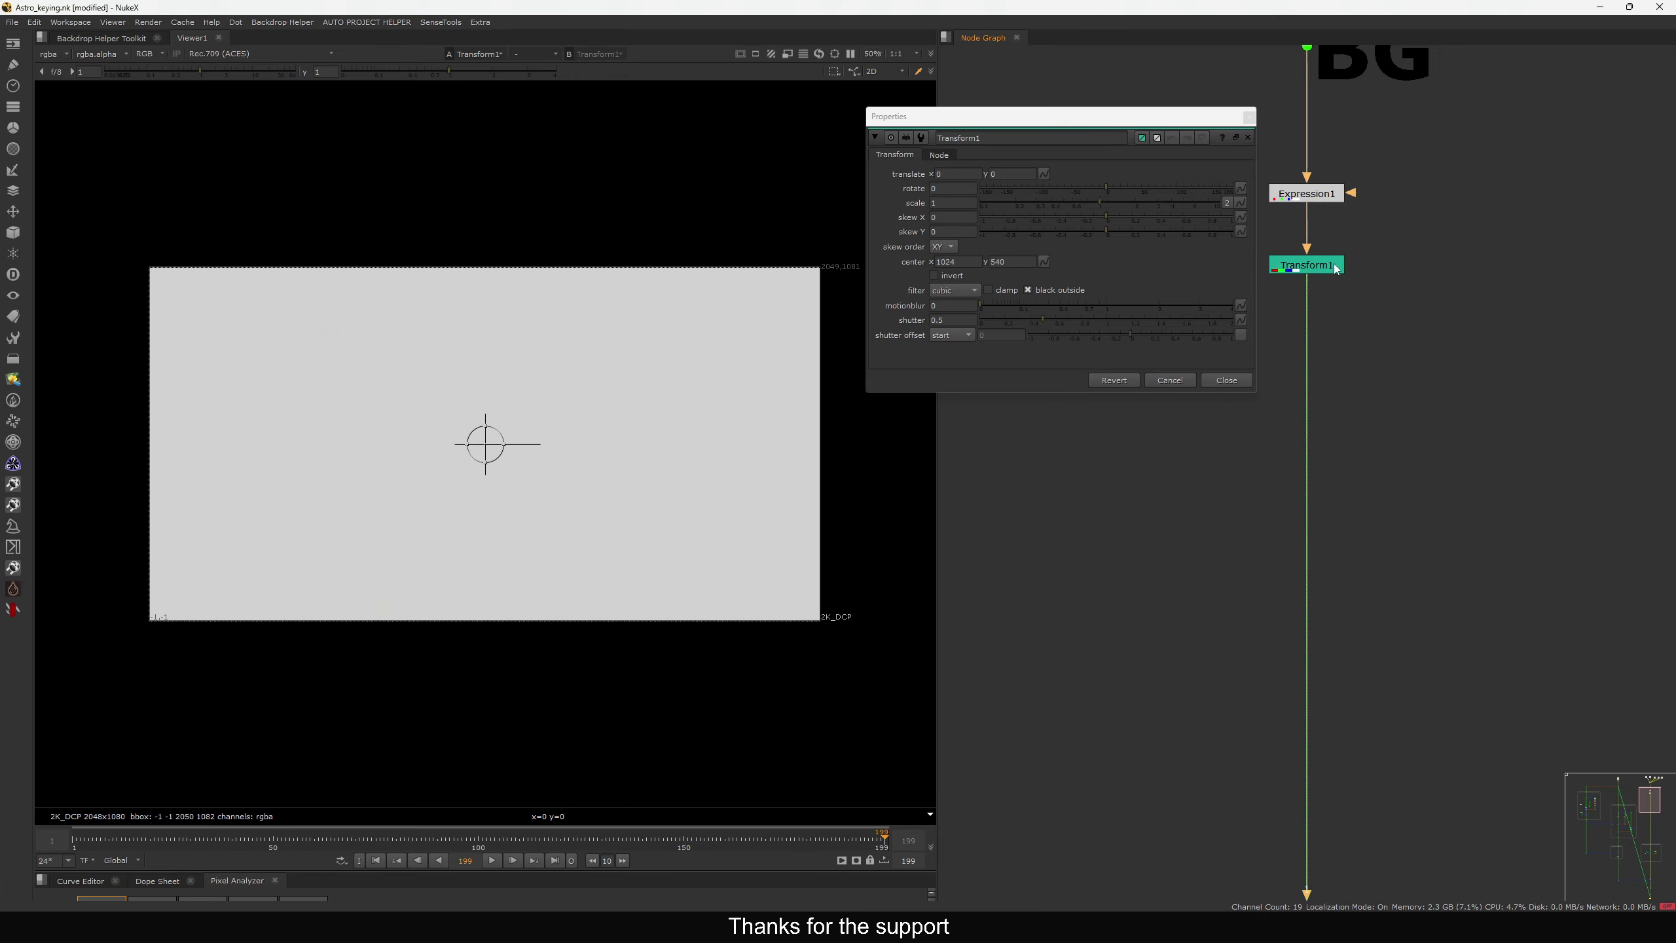
Scale the new Transform to 1.4 and set the BG Switch node to input 1, the checkerboard
scroll(1344, 257, down, 6)
drag(1109, 207, 1117, 201)
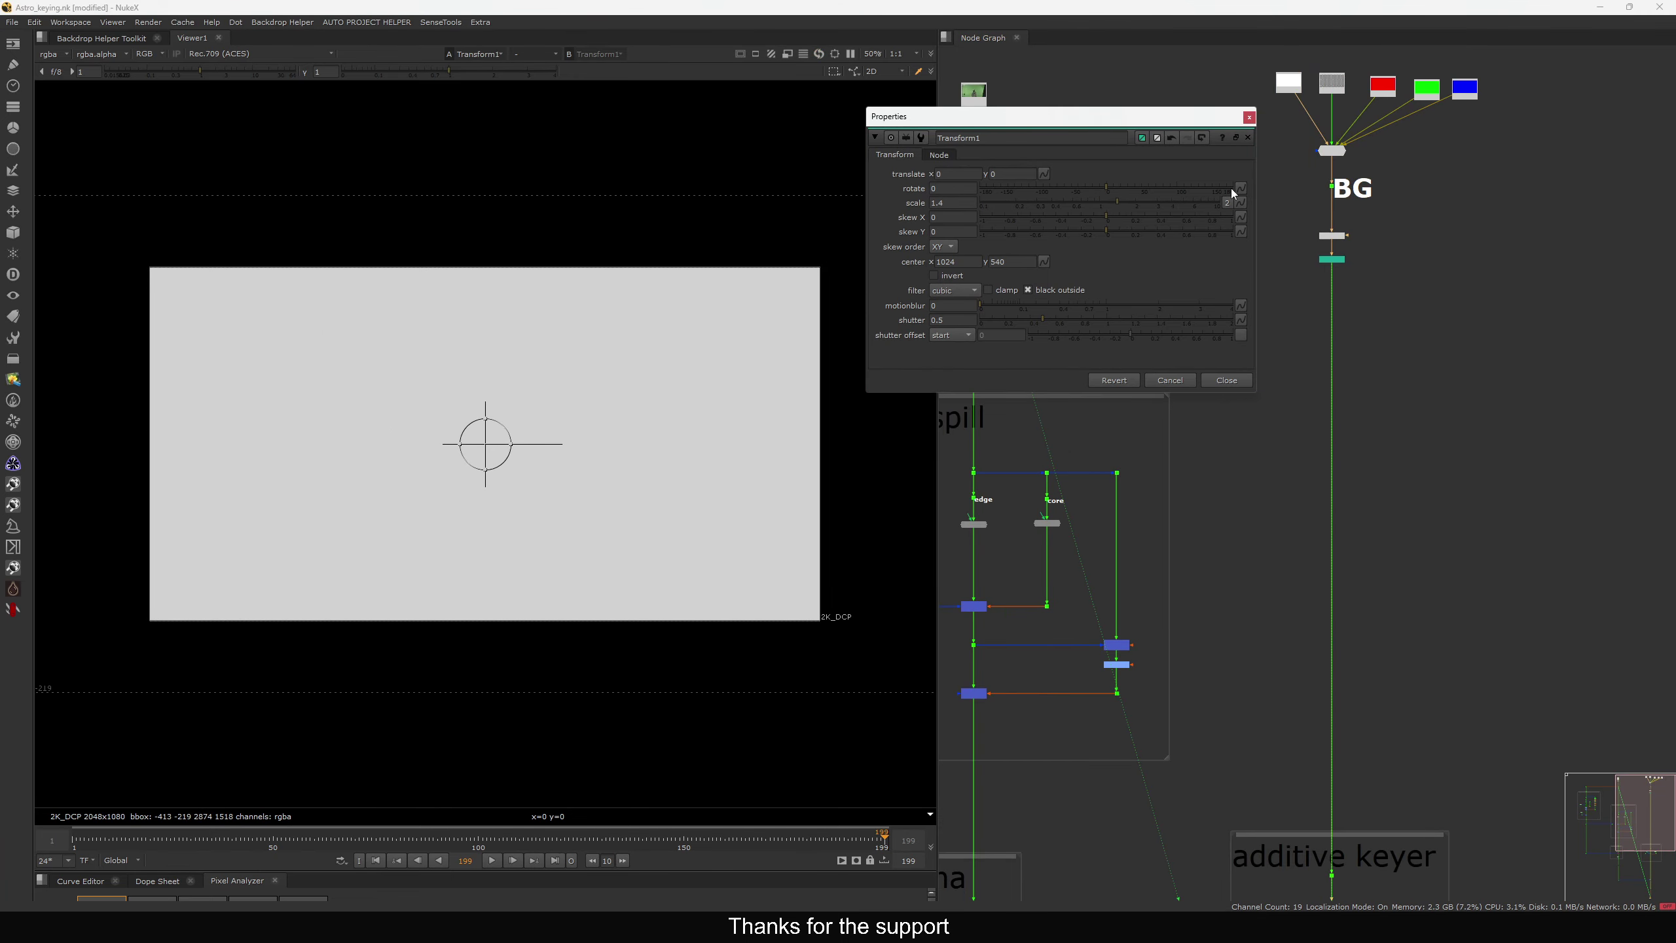
scroll(1230, 188, up, 2)
double_click(1361, 220)
text(1)
key(Return)
key(Escape)
key(Escape)
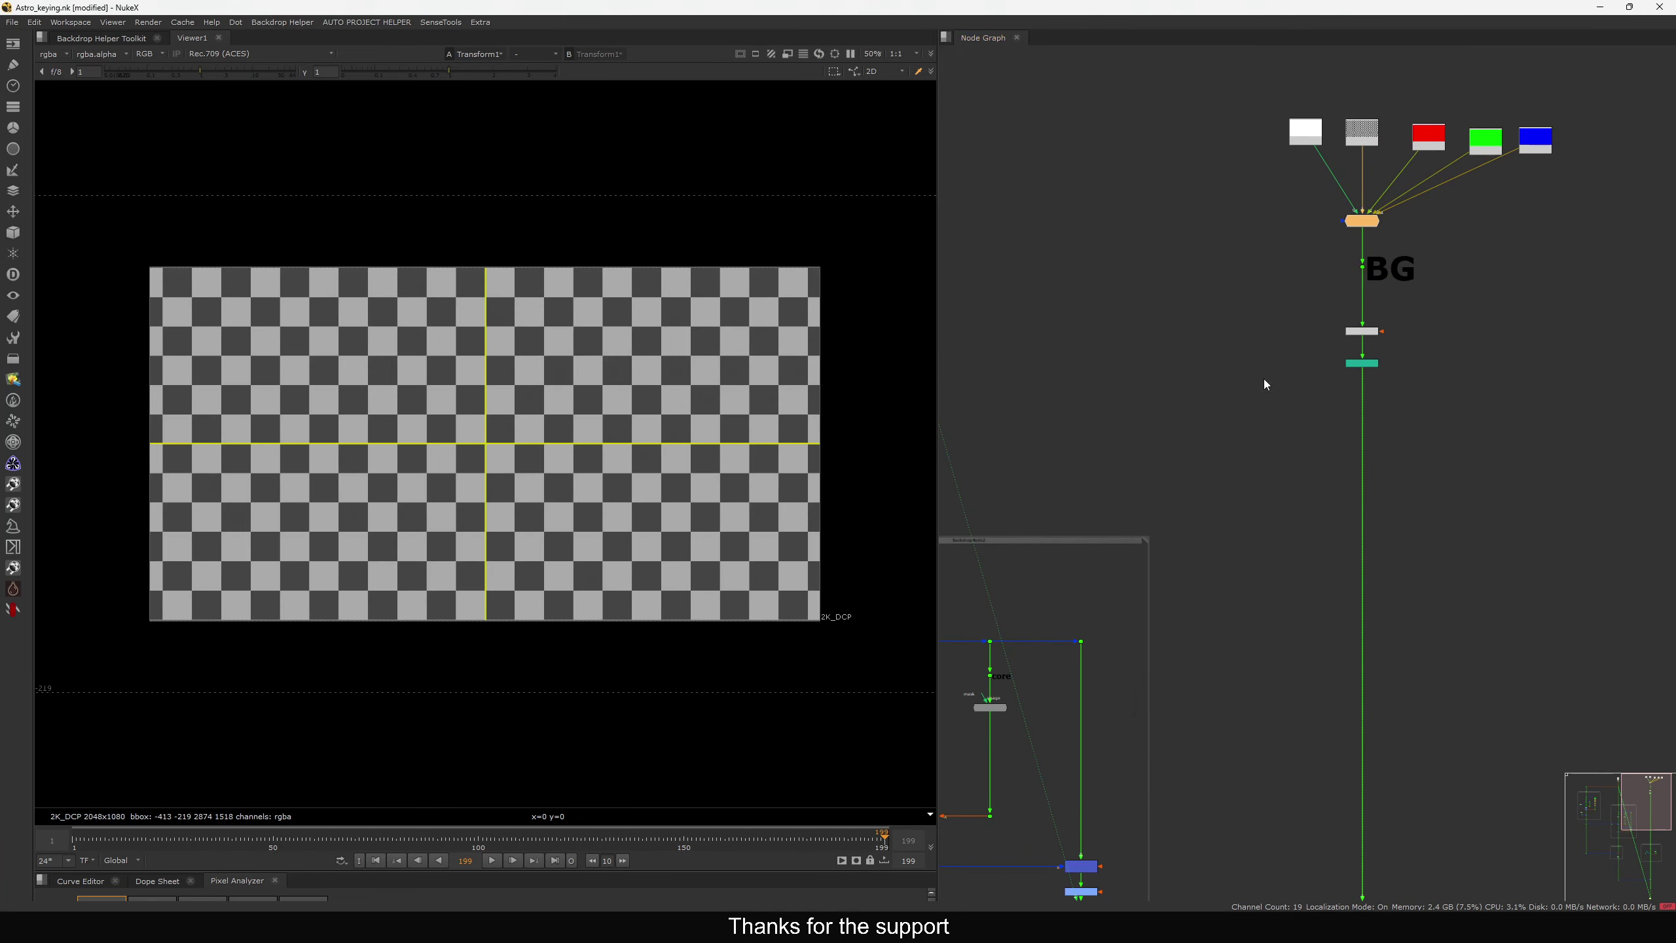
Set Transform1's scale to 4.2 and magnify the checkerboard's tile edges in the viewer
double_click(1367, 365)
drag(1125, 208, 1174, 204)
scroll(567, 350, up, 5)
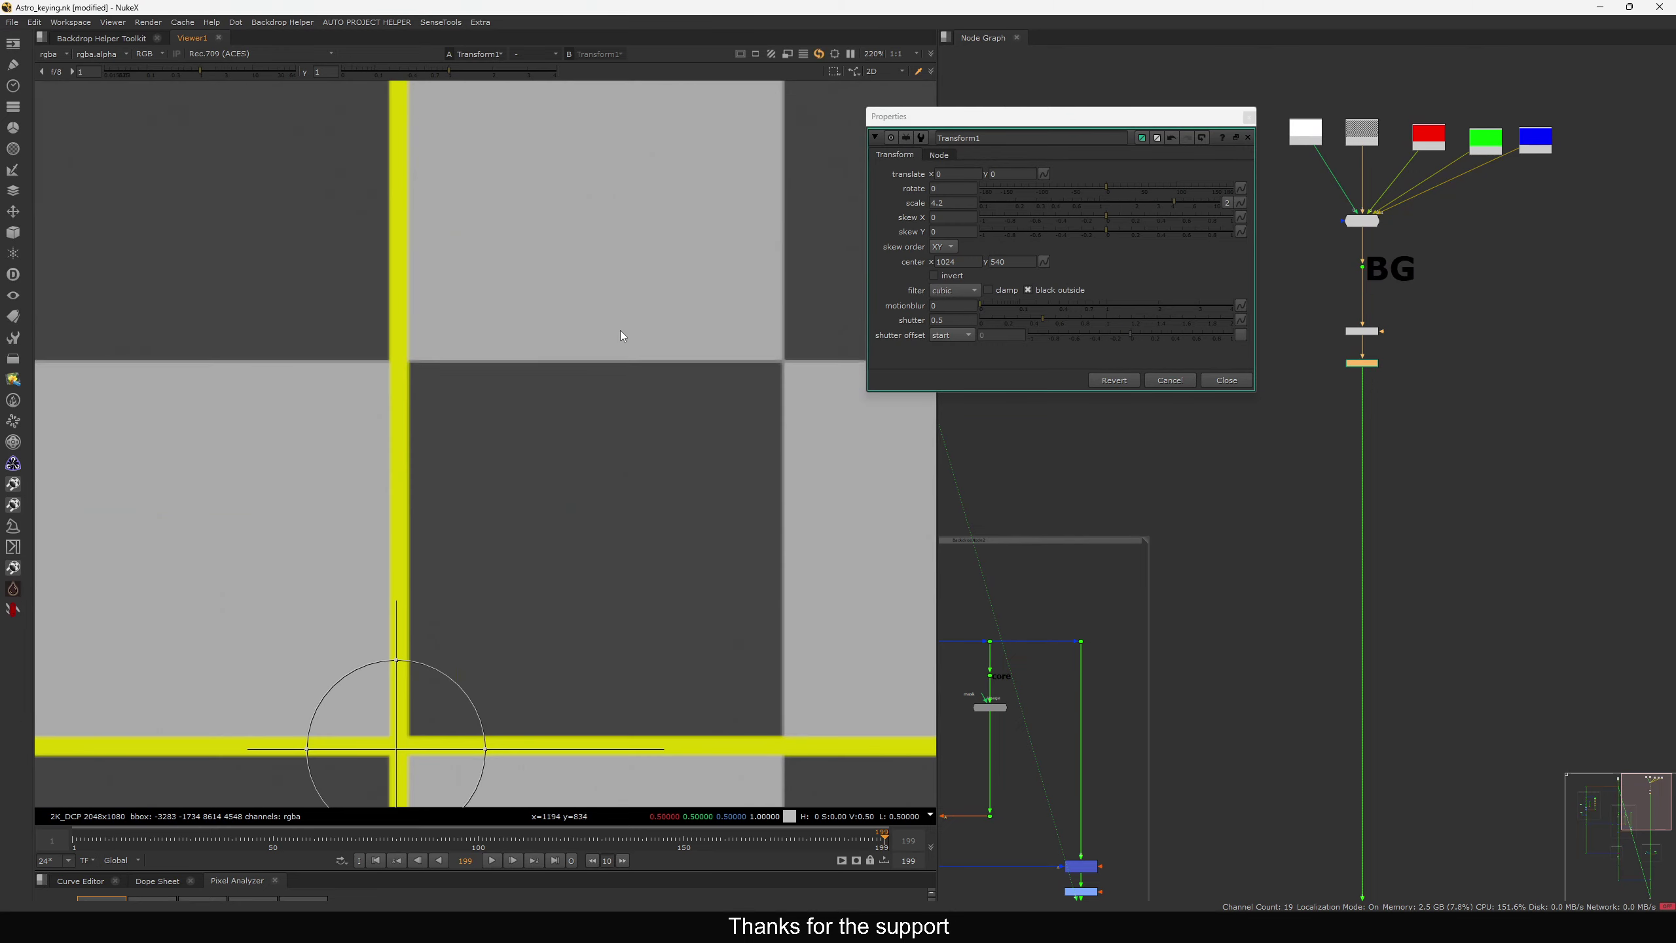
scroll(1325, 409, up, 5)
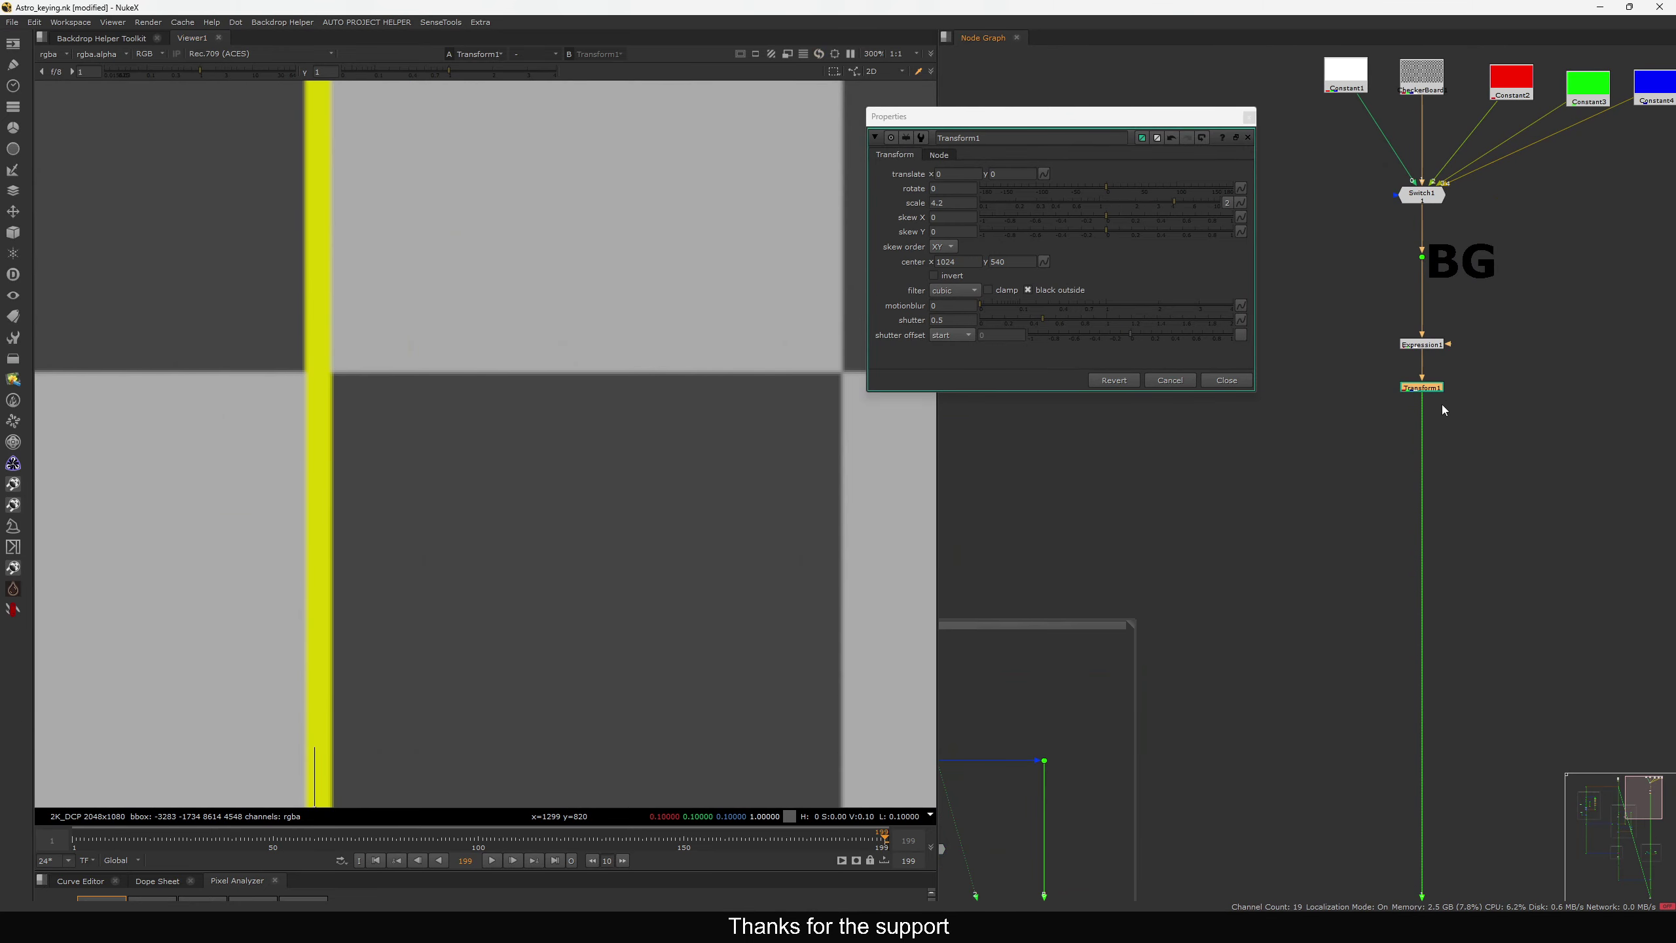
Set Transform1's filter to Lanczos4, Lanczos6 and impulse in turn to compare the checkerboard's edges
click(965, 292)
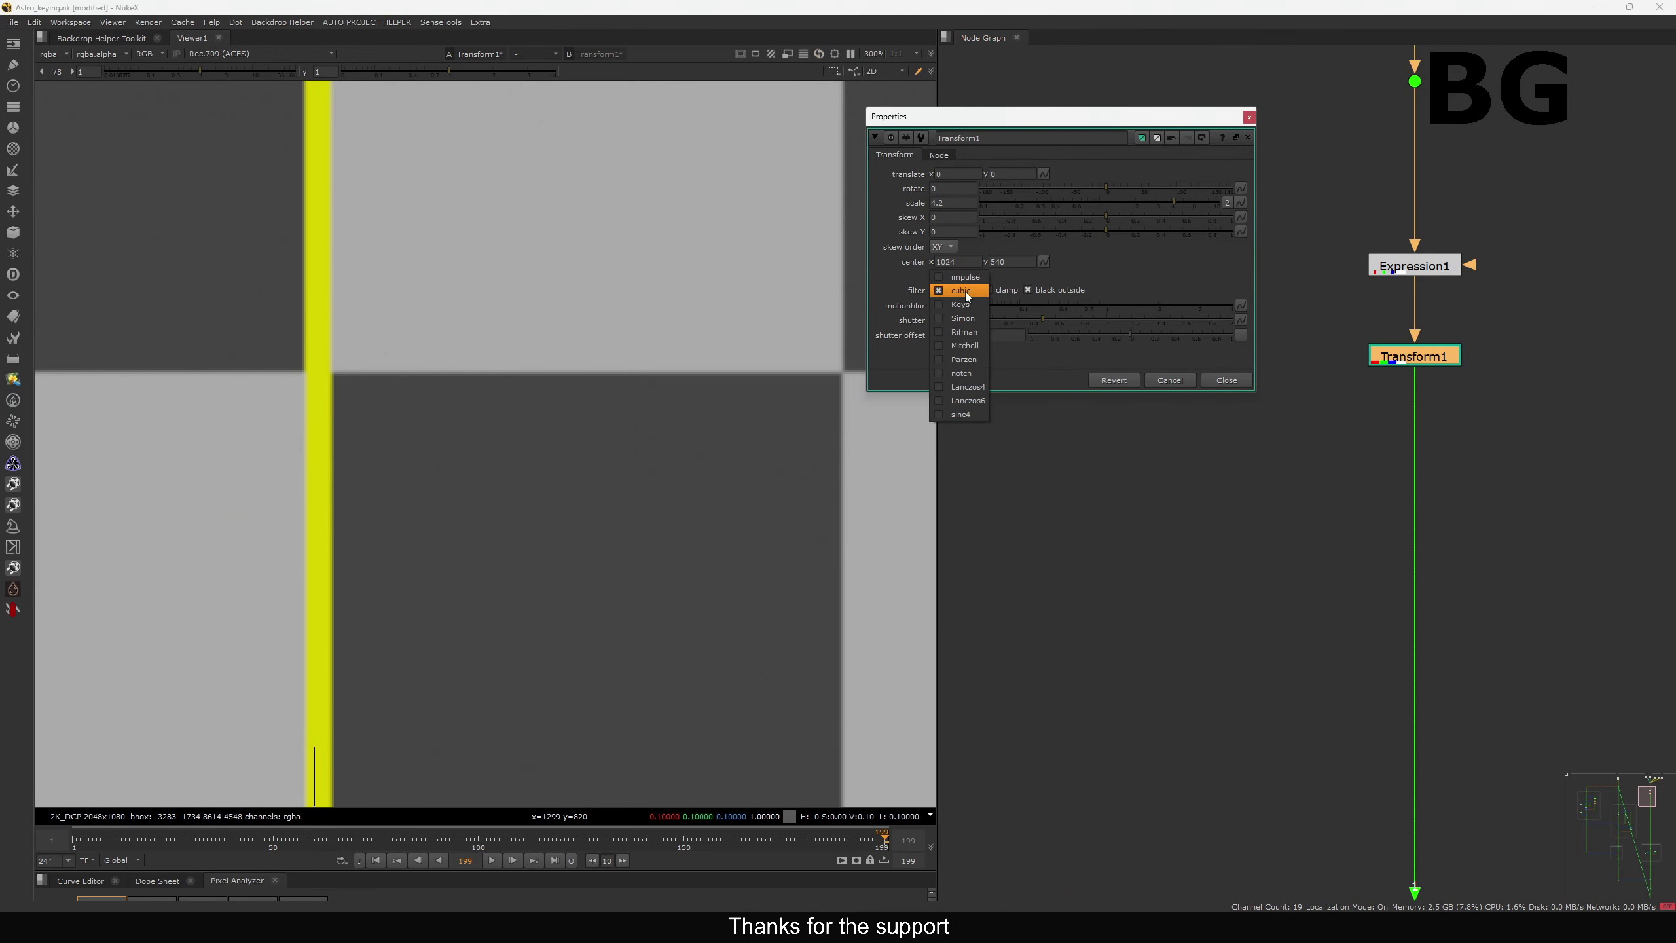
click(973, 387)
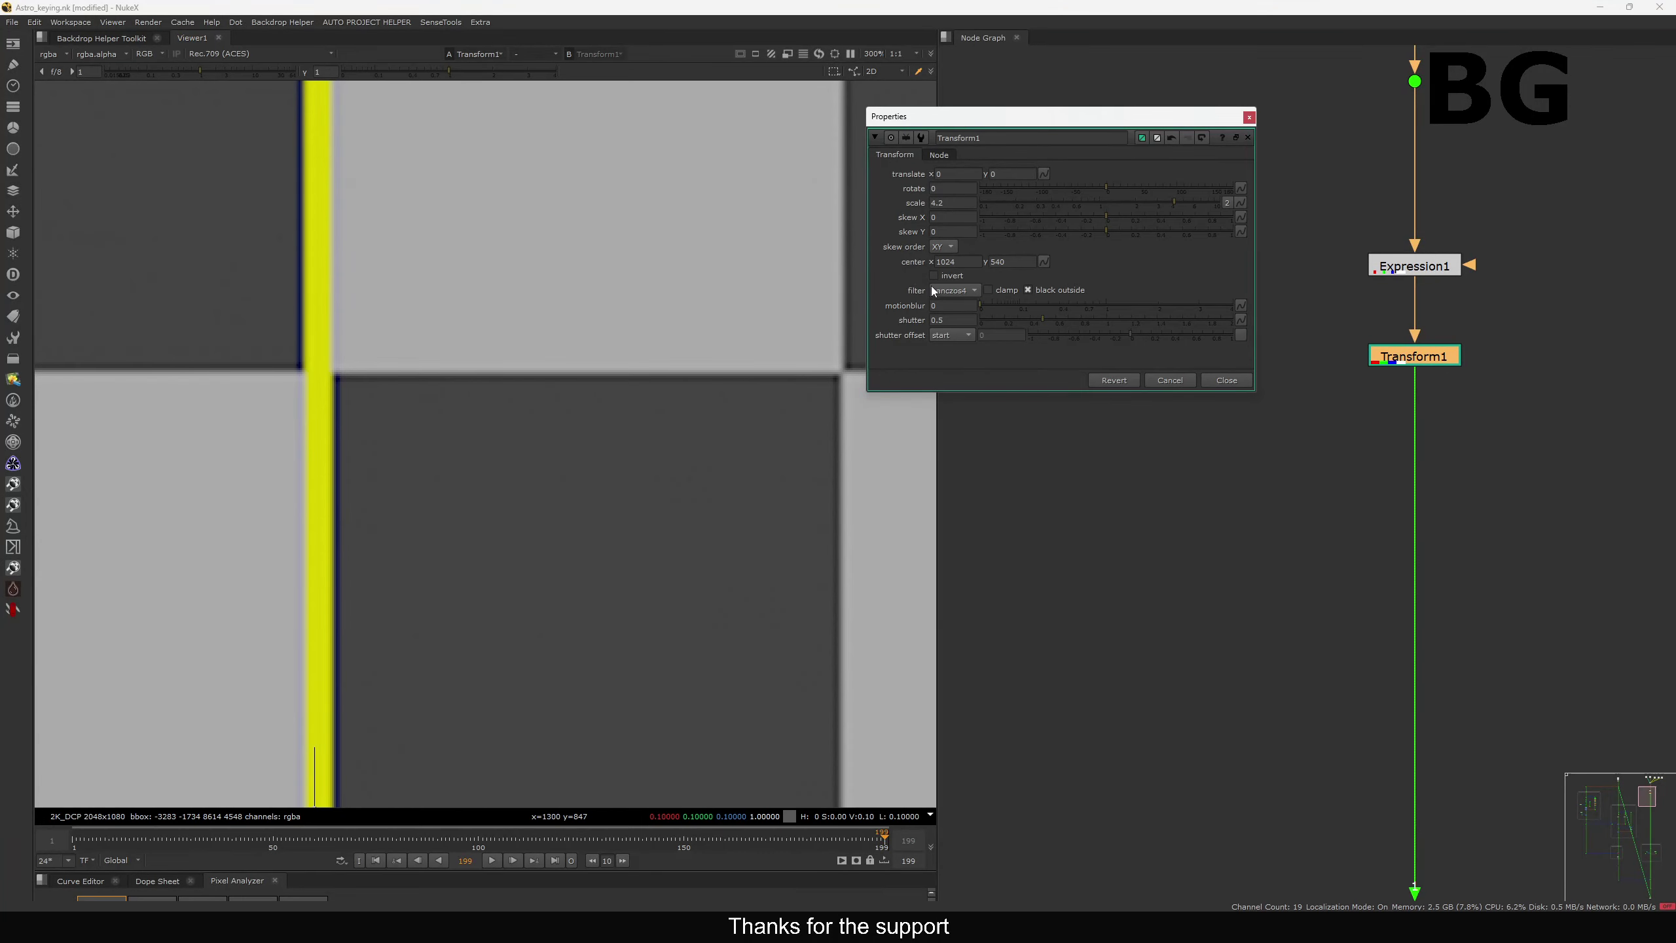
drag(468, 337, 368, 403)
click(957, 291)
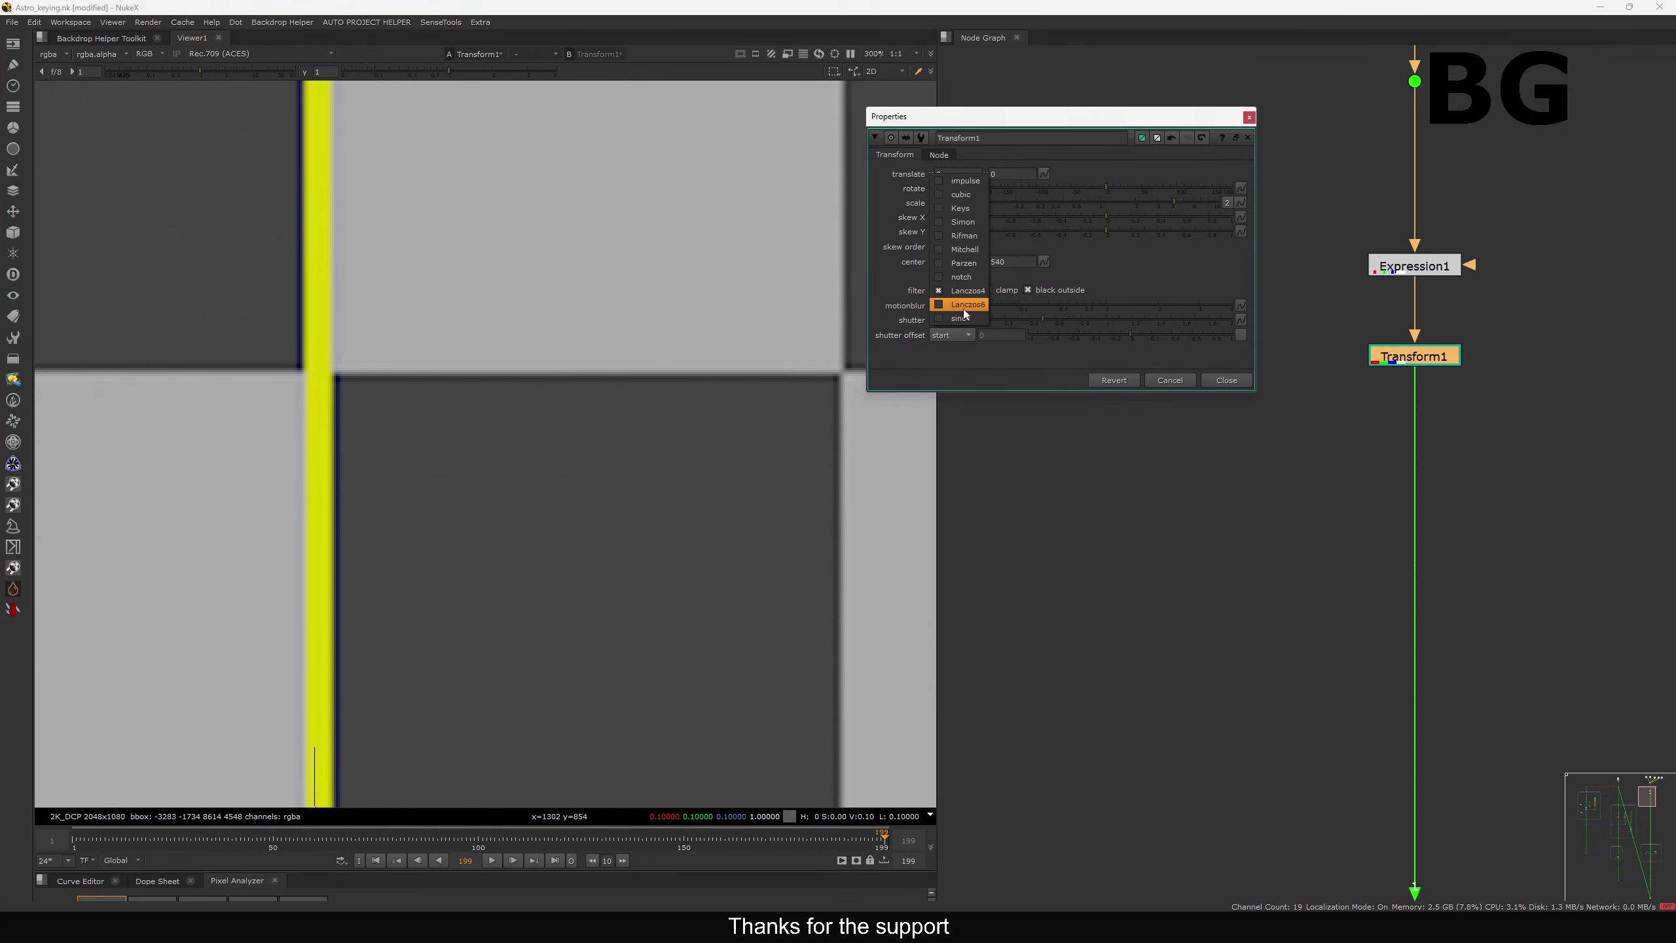
click(963, 306)
click(953, 290)
click(975, 174)
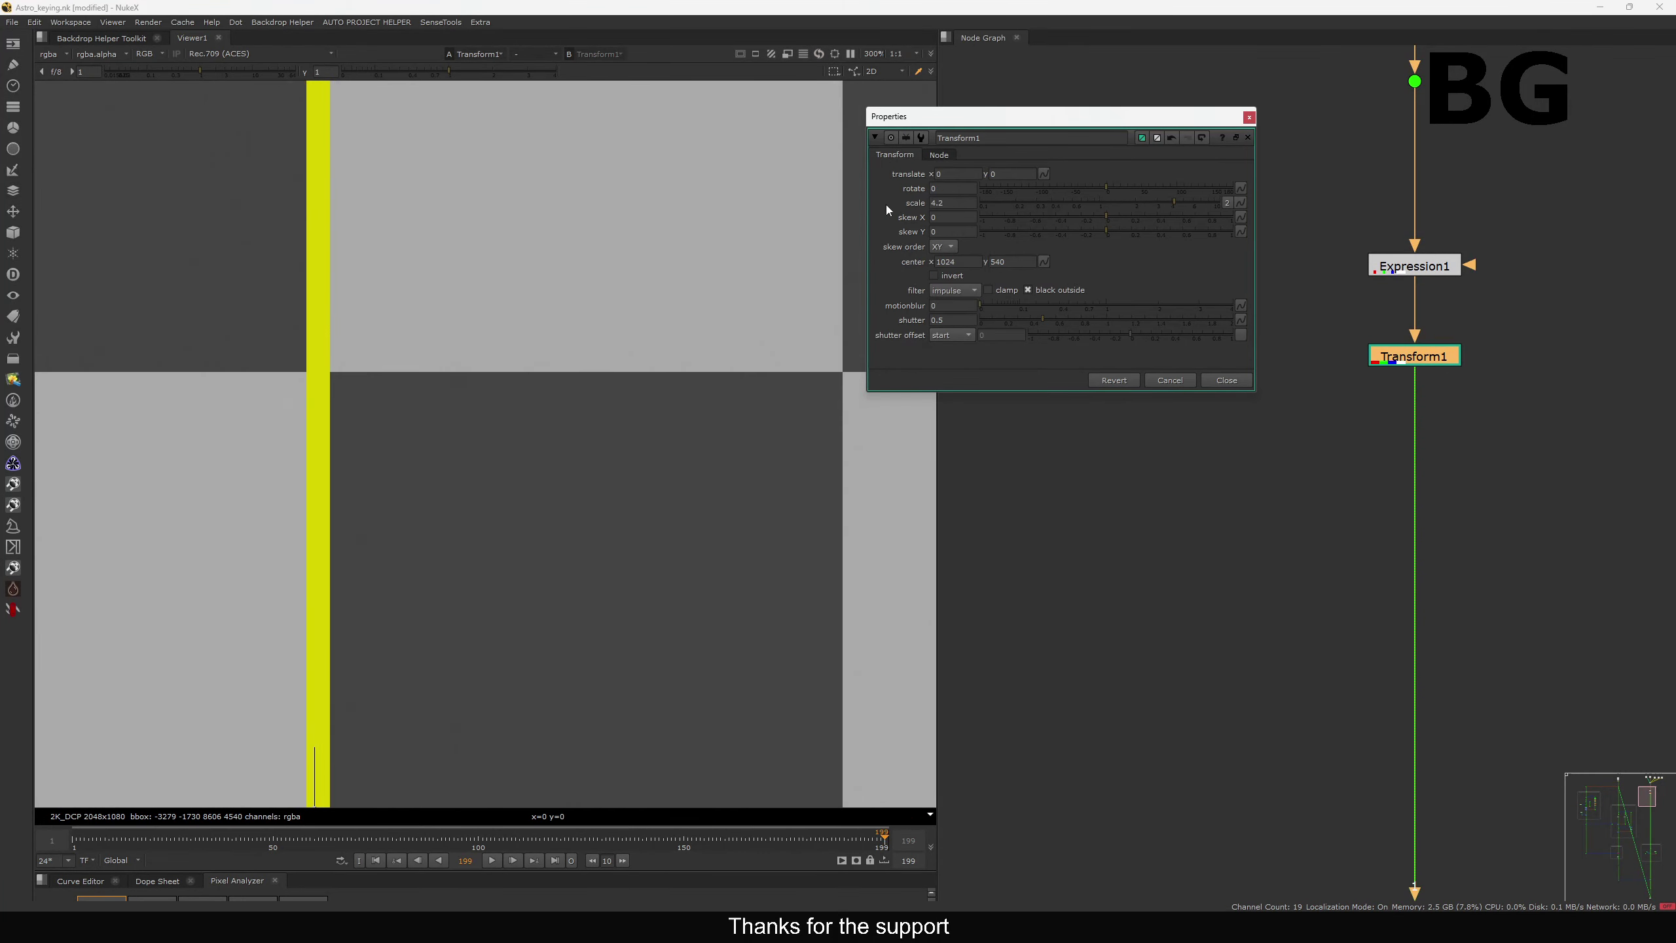
Set Transform1's filter to cubic, check the magnified tile edges, and place the node slightly lower under Expression1
scroll(408, 341, up, 3)
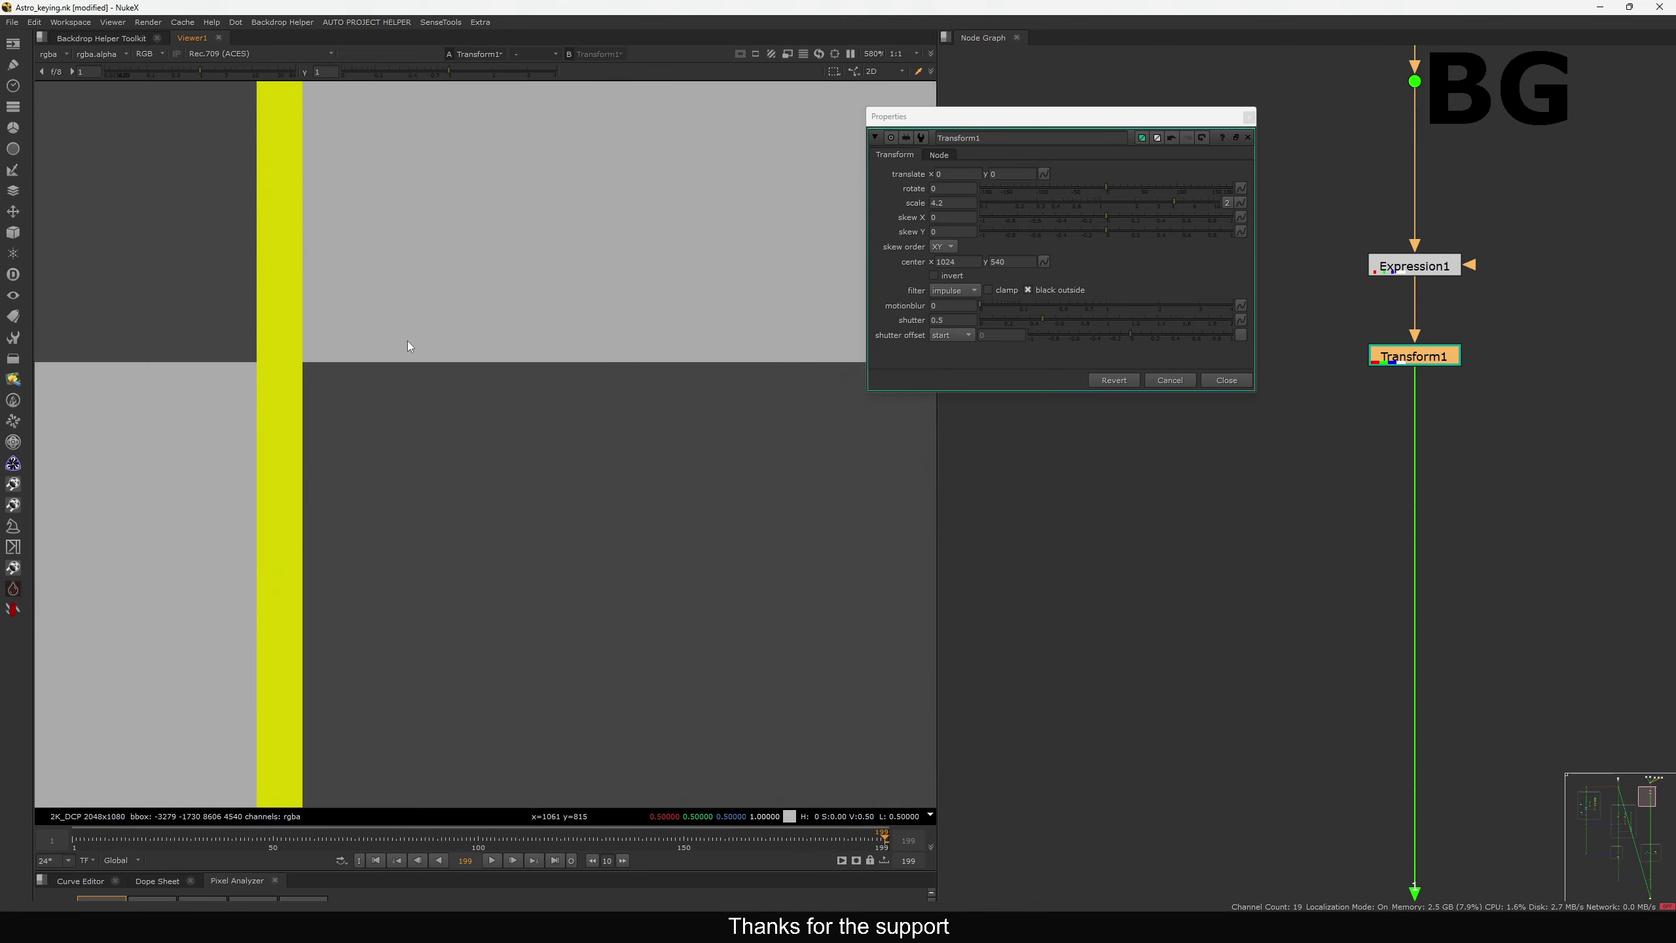
click(956, 291)
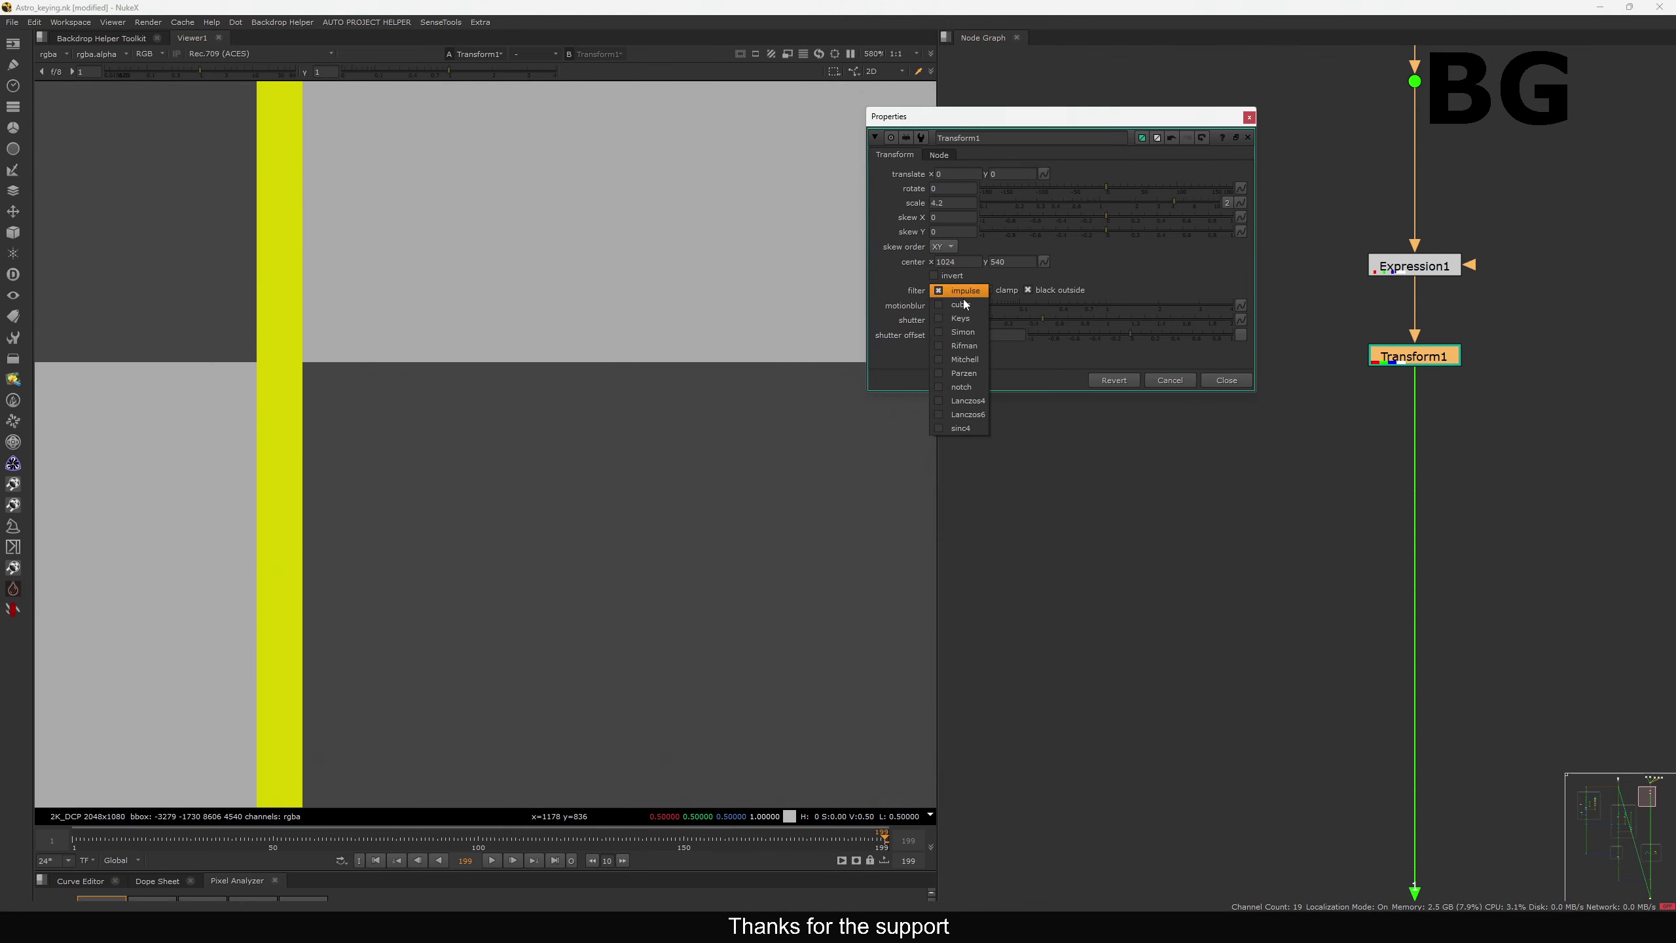
click(960, 304)
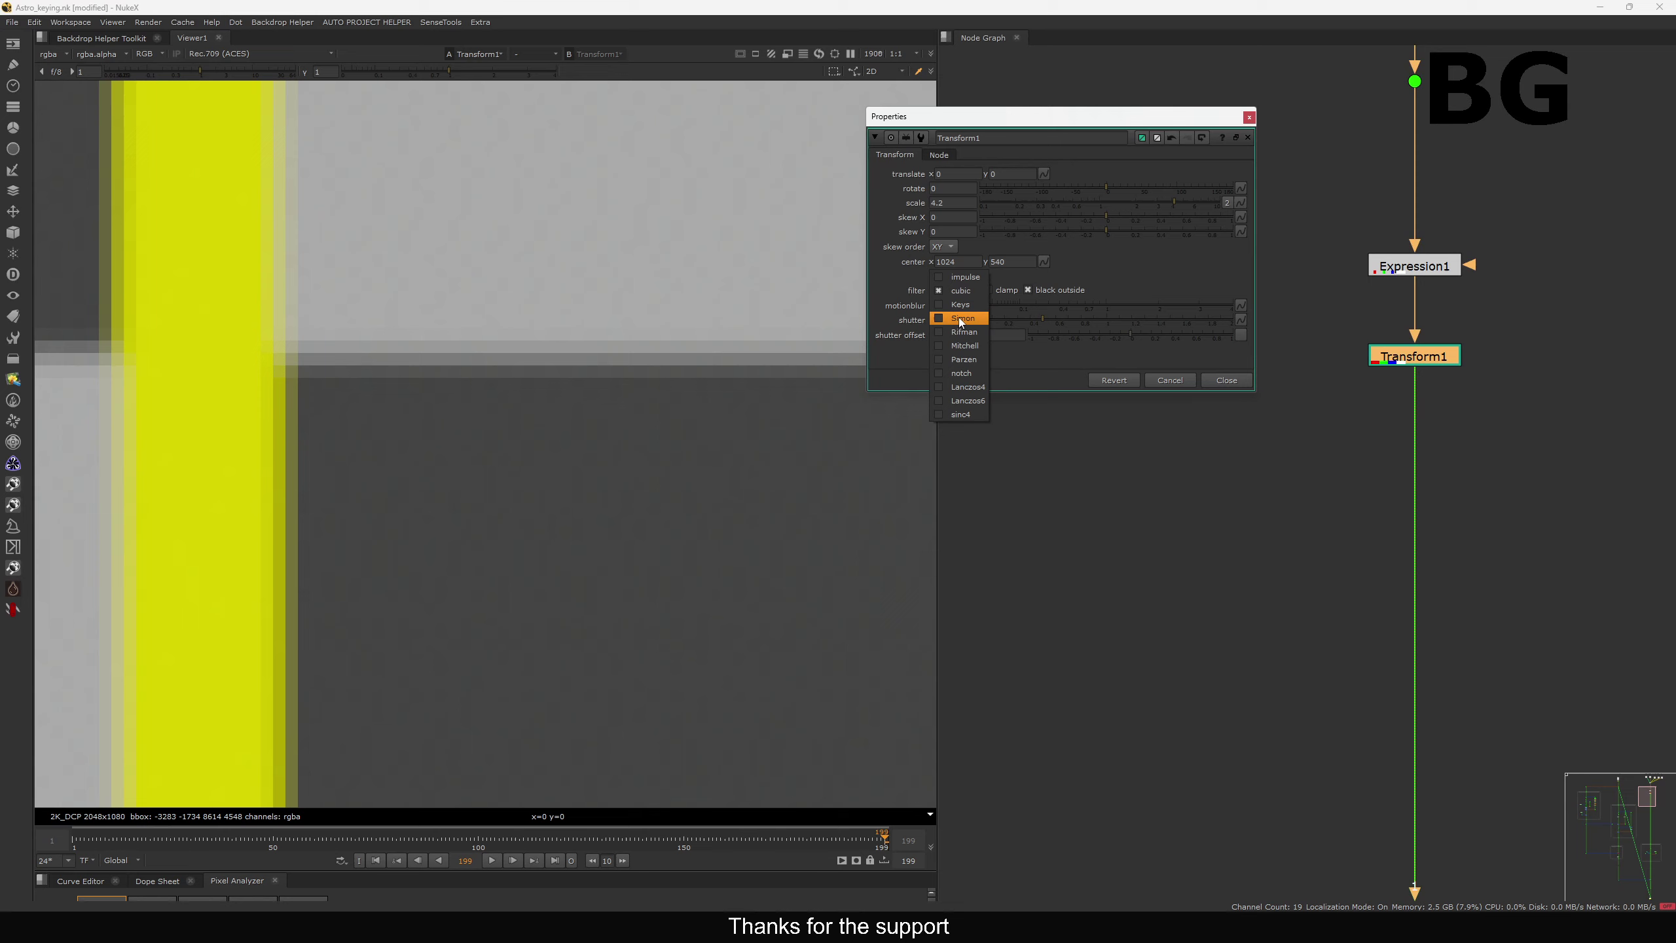
click(882, 327)
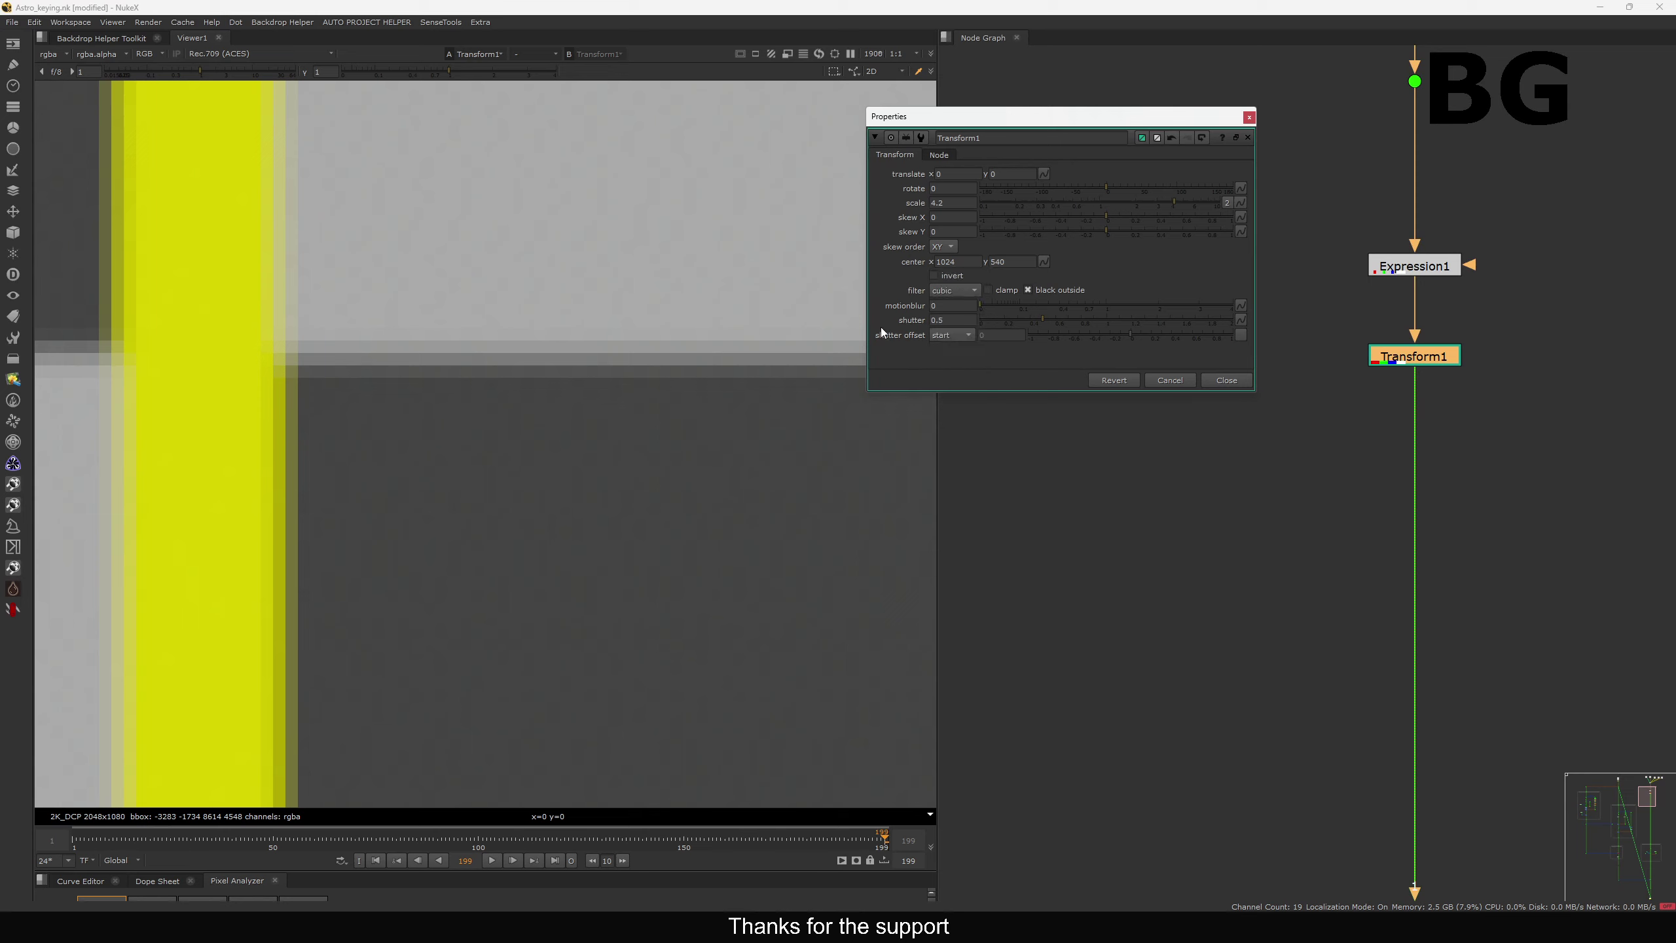
click(1231, 380)
drag(1410, 355, 1410, 383)
click(1516, 314)
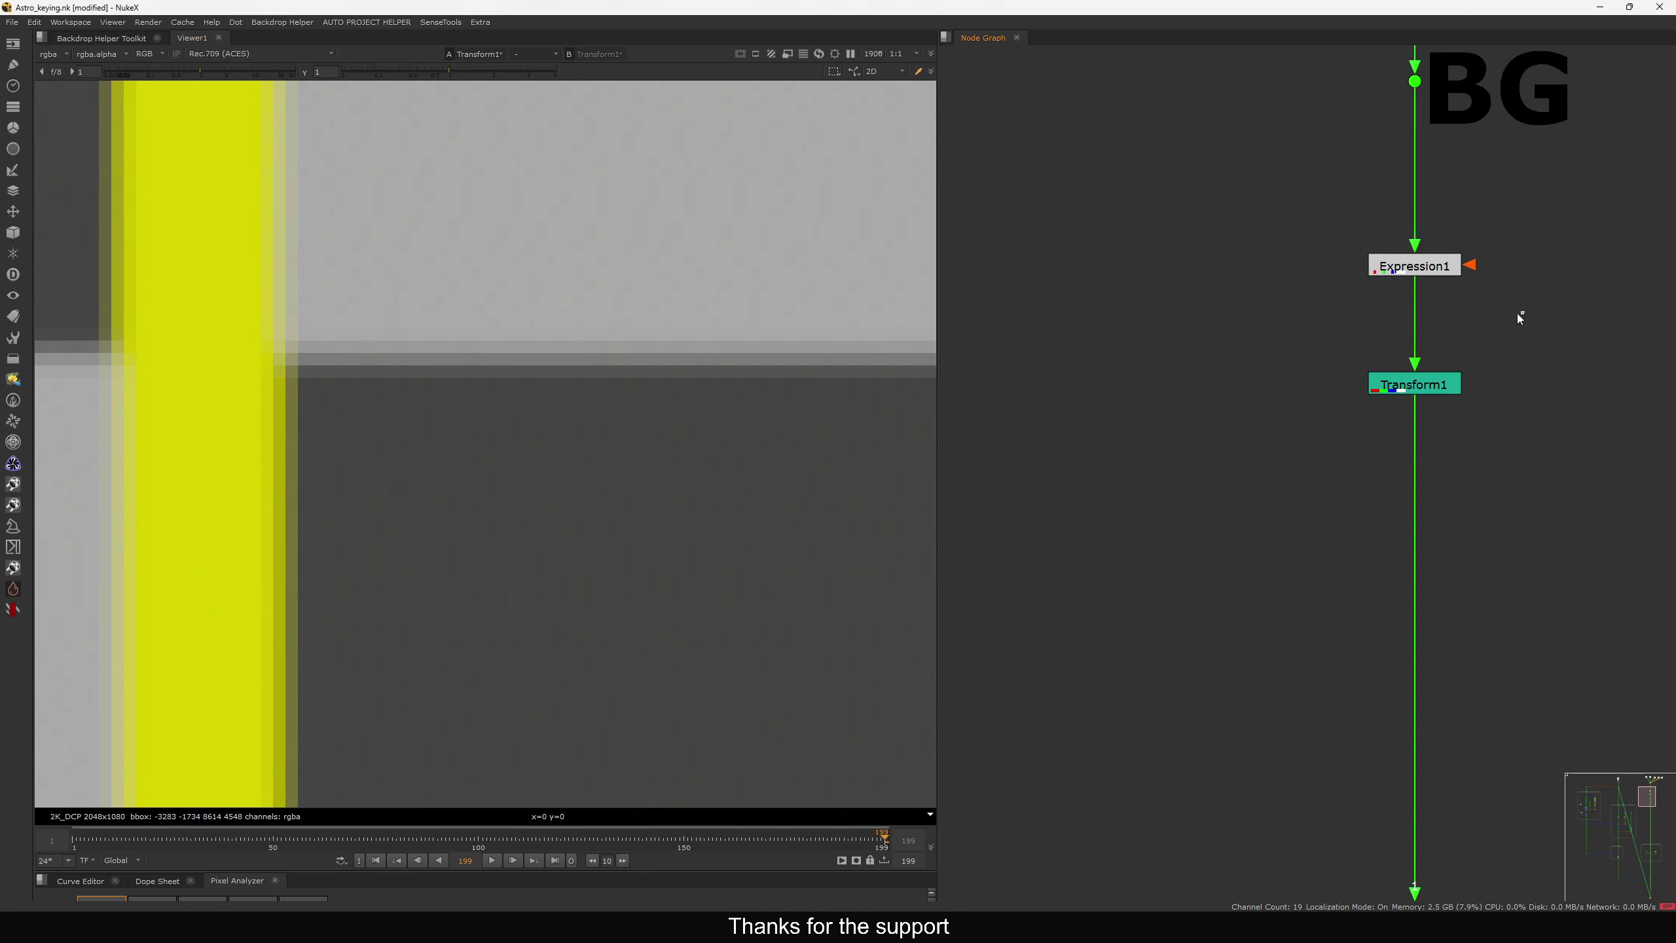
drag(1516, 314, 1316, 369)
Compare Transform1's Lanczos6 filter along the yellow line's edges, return the filter to cubic, and frame the whole checkerboard
double_click(1425, 393)
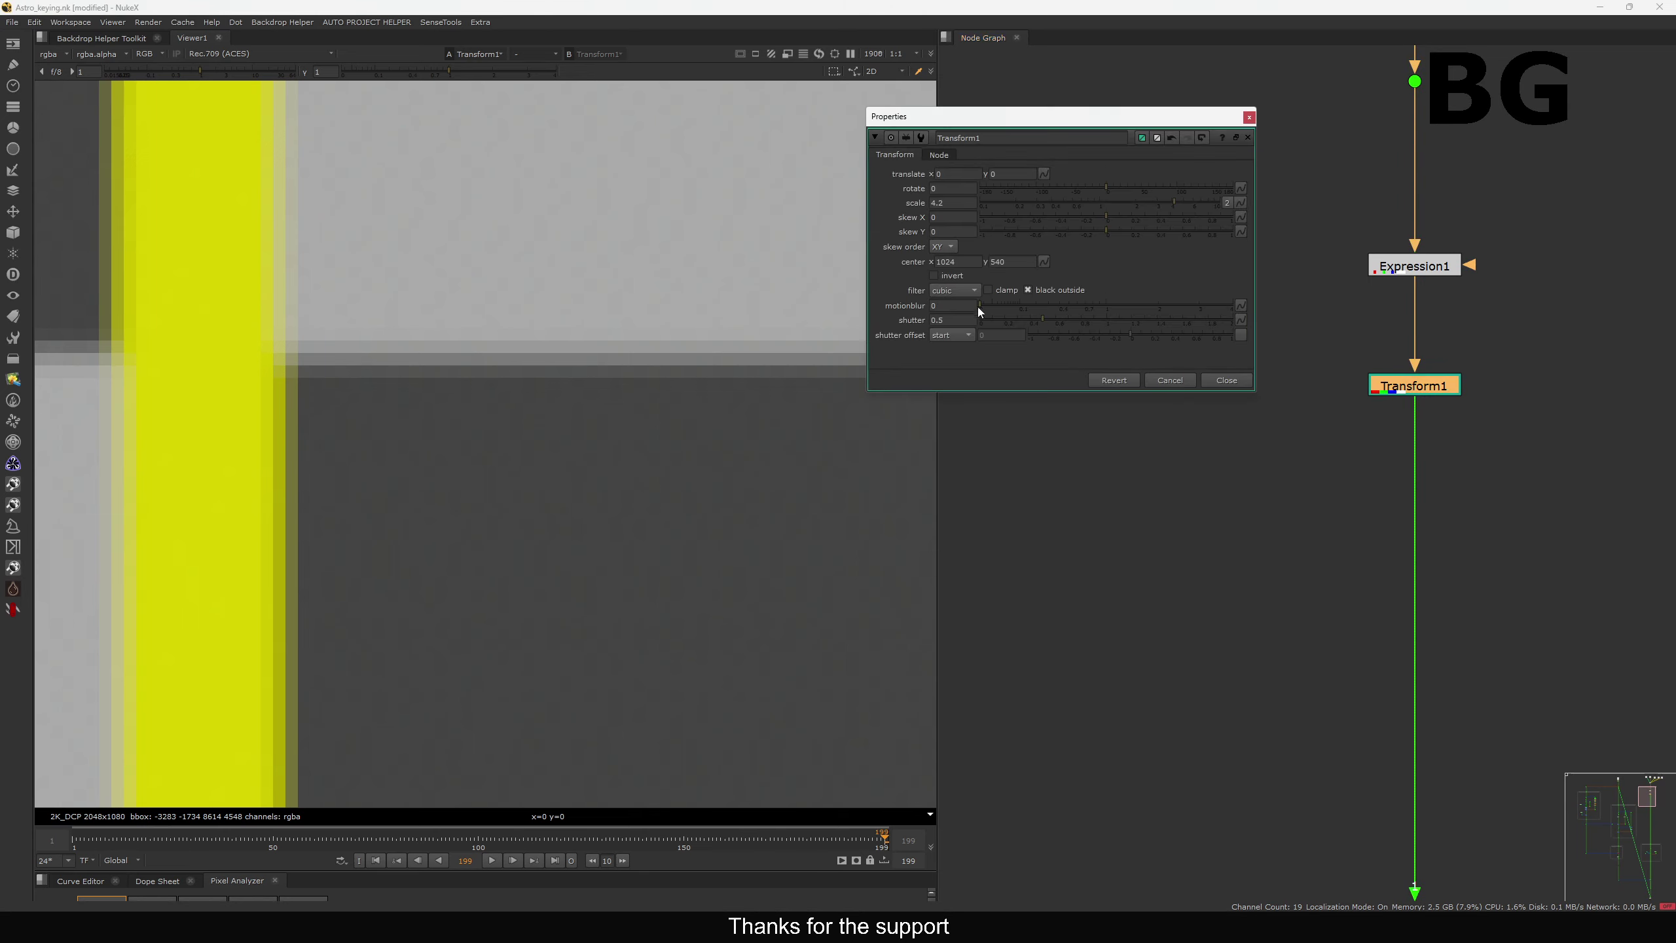
click(961, 295)
click(954, 407)
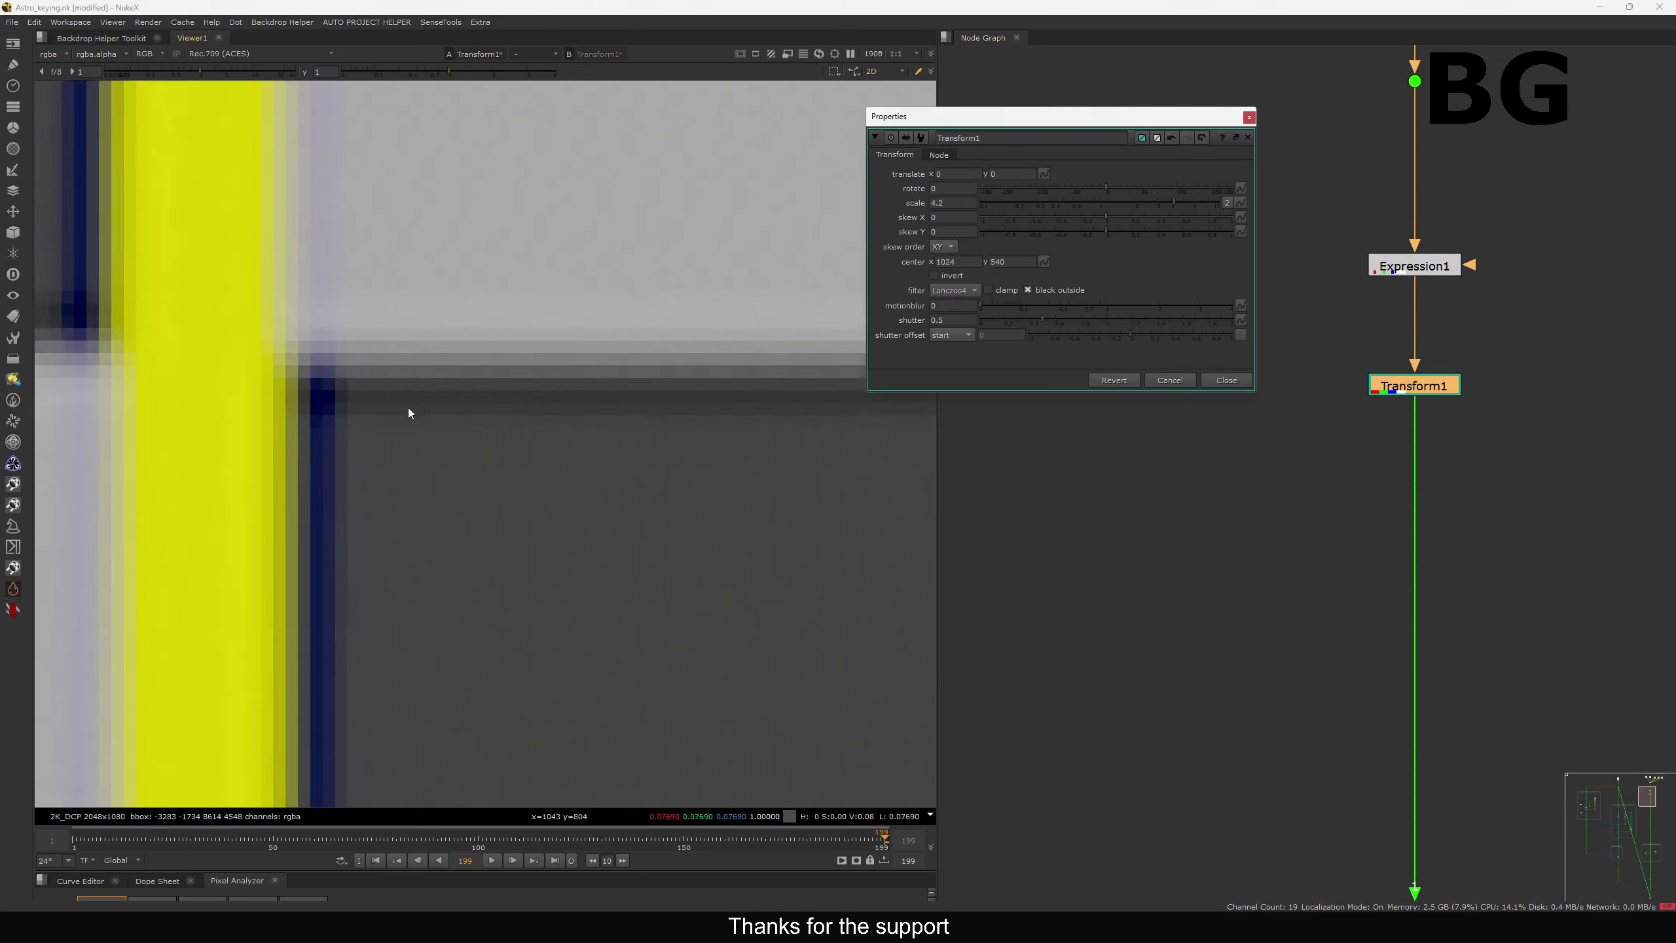
scroll(409, 407, down, 5)
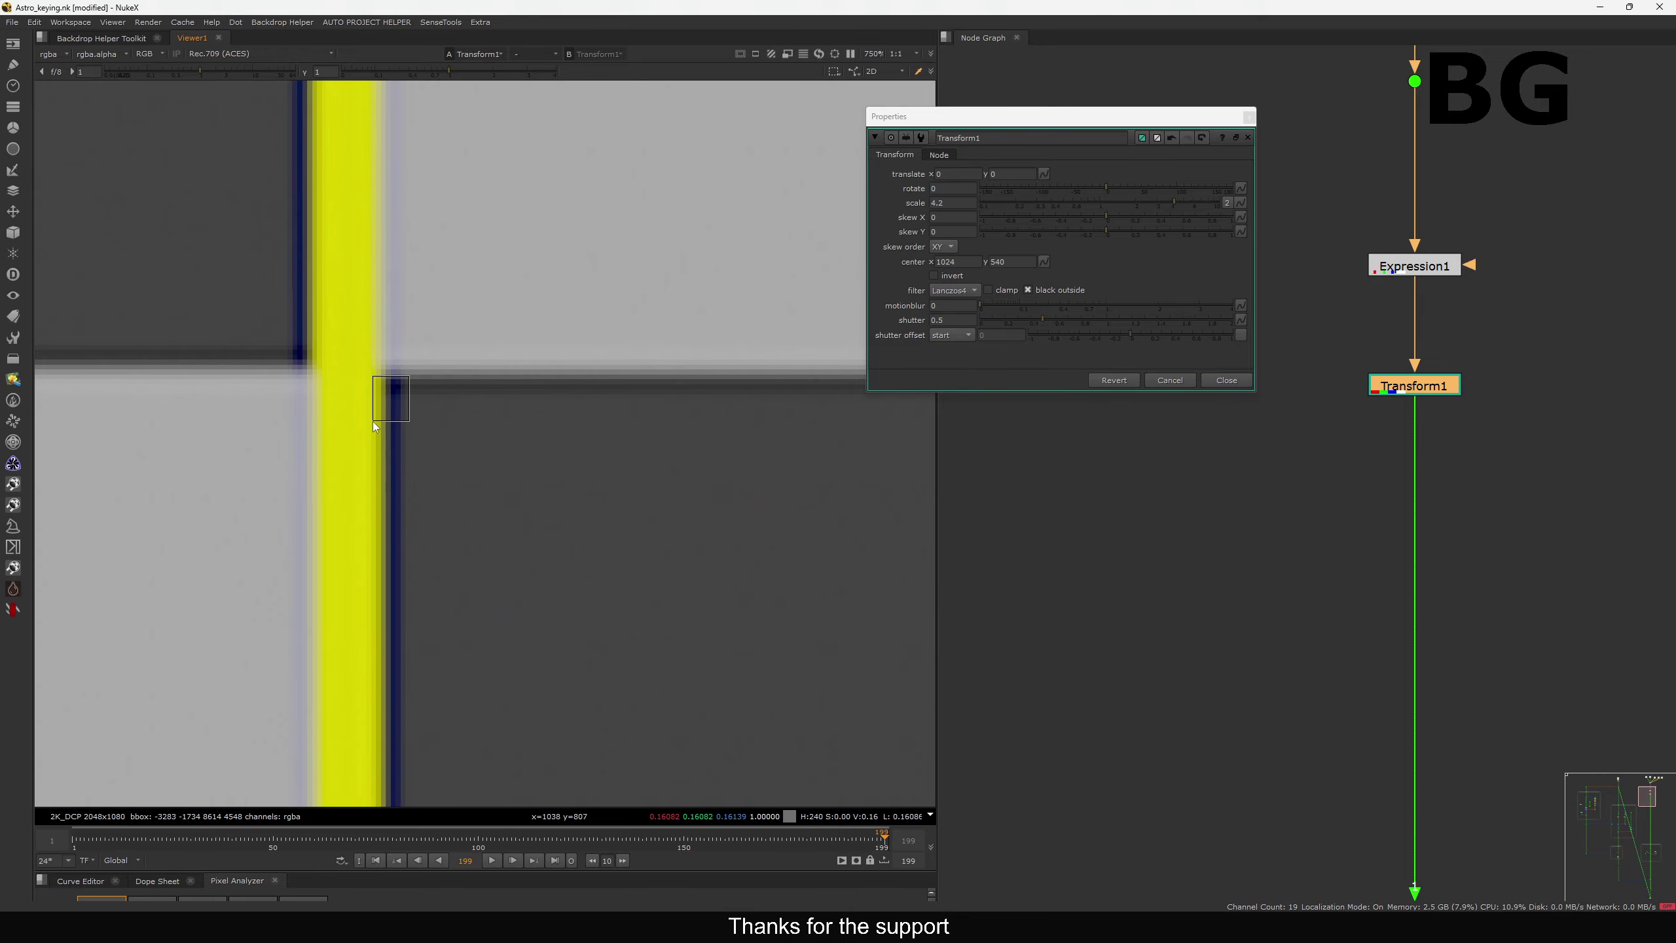
middle_drag(368, 370, 464, 455)
drag(362, 338, 417, 401)
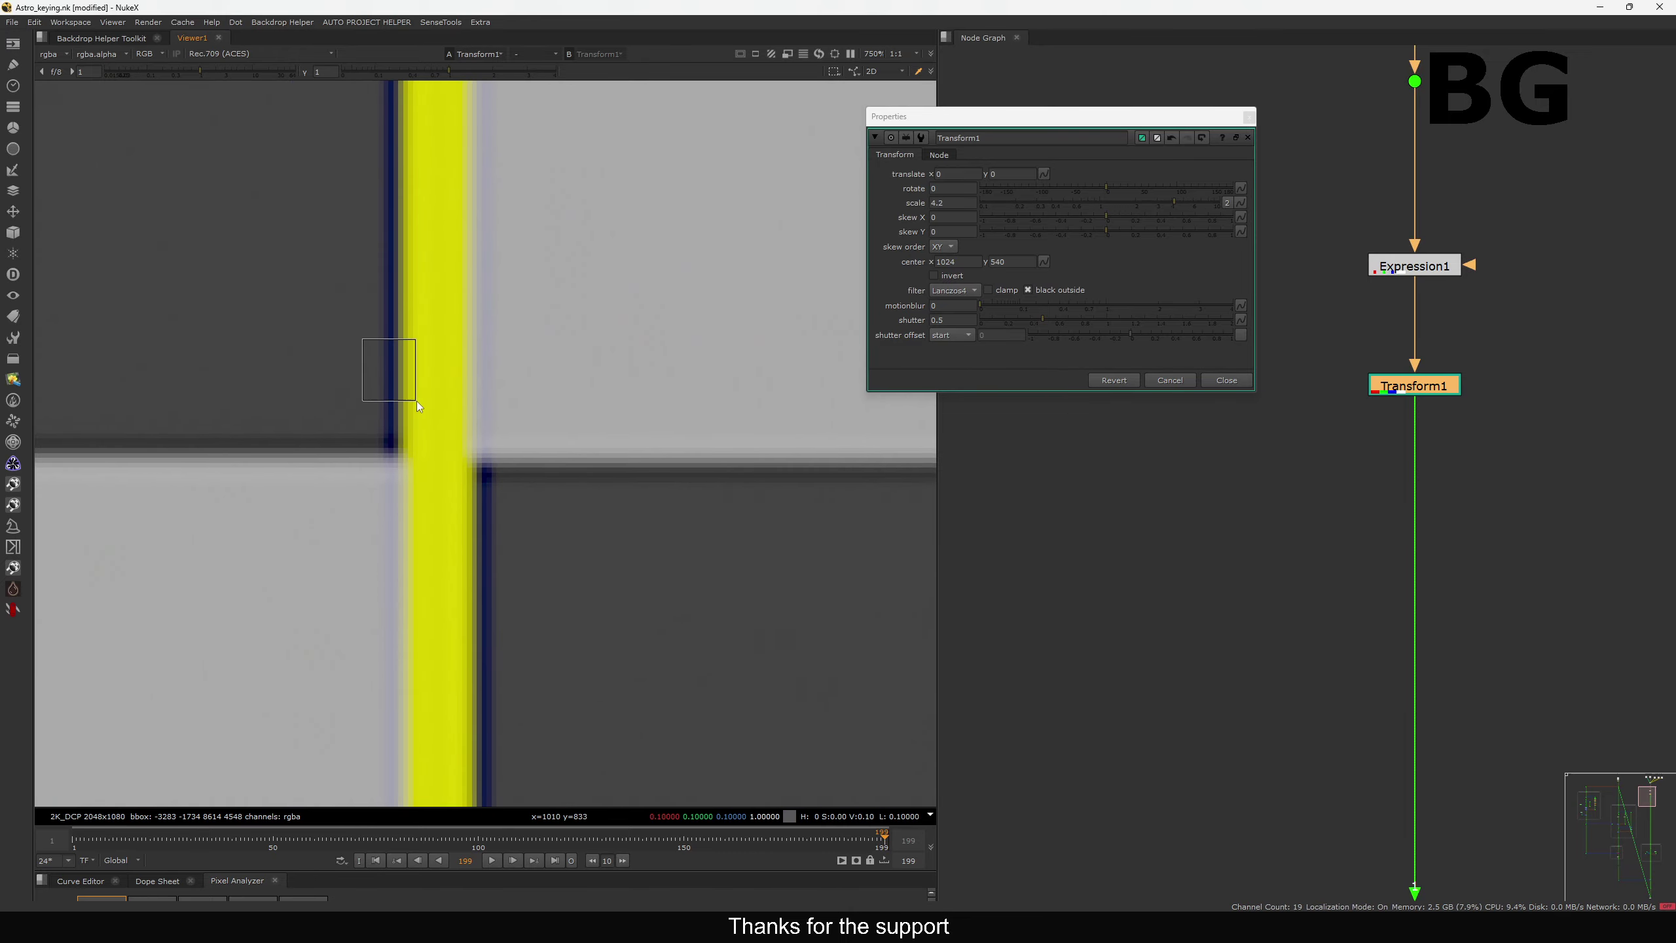
click(959, 290)
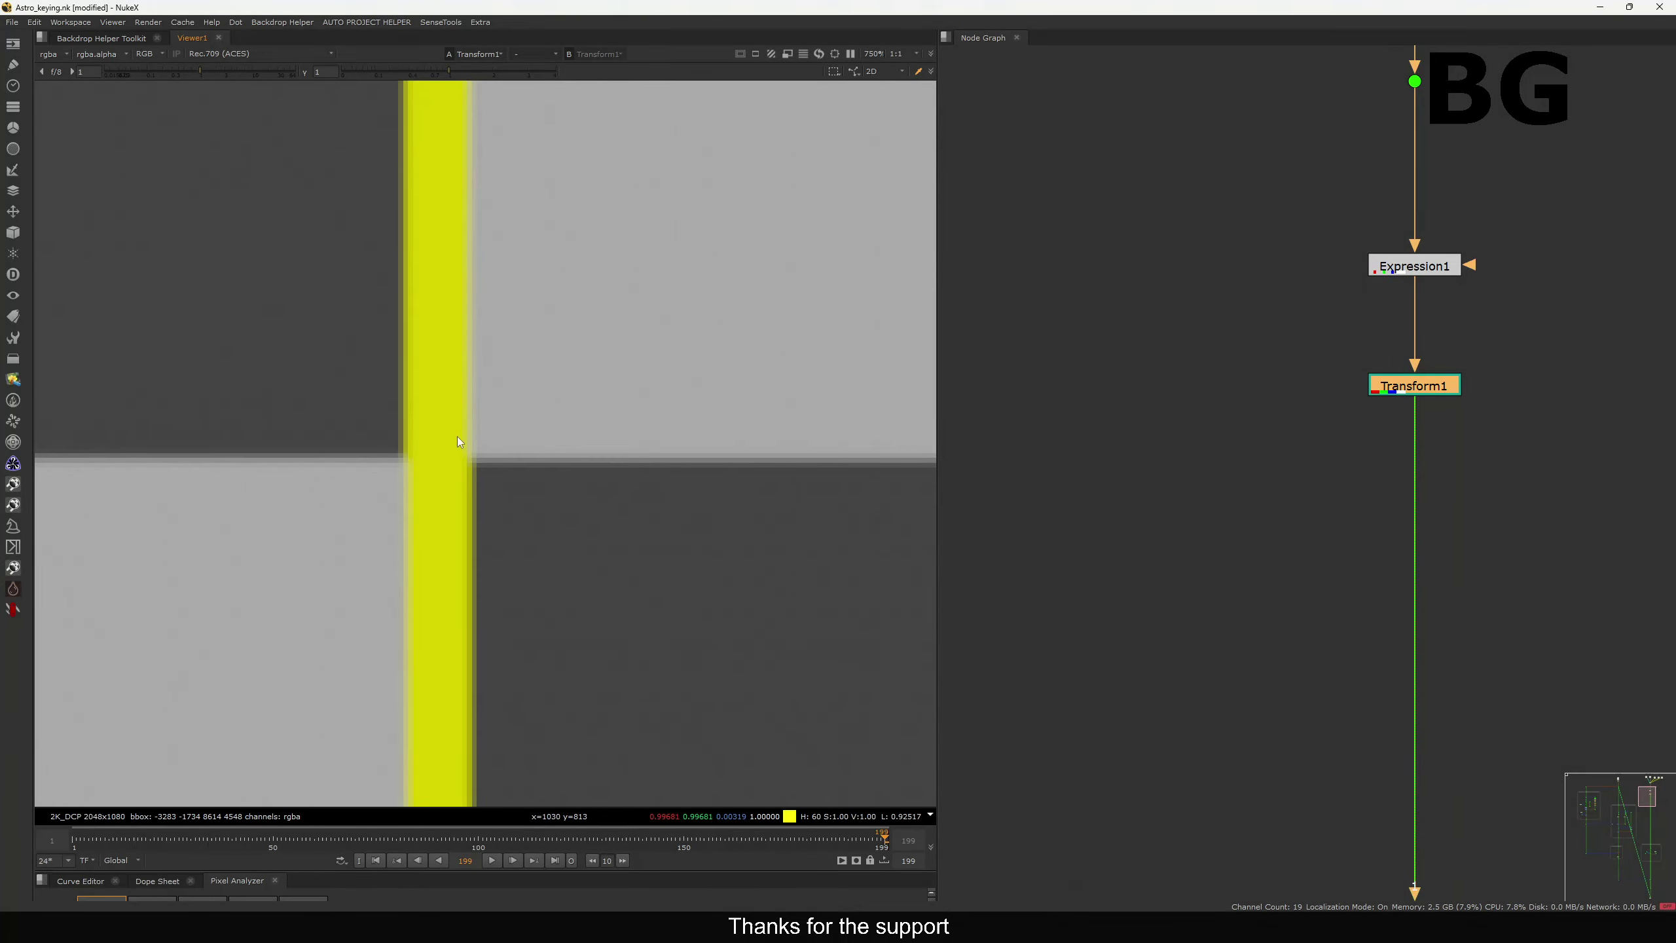
key(f)
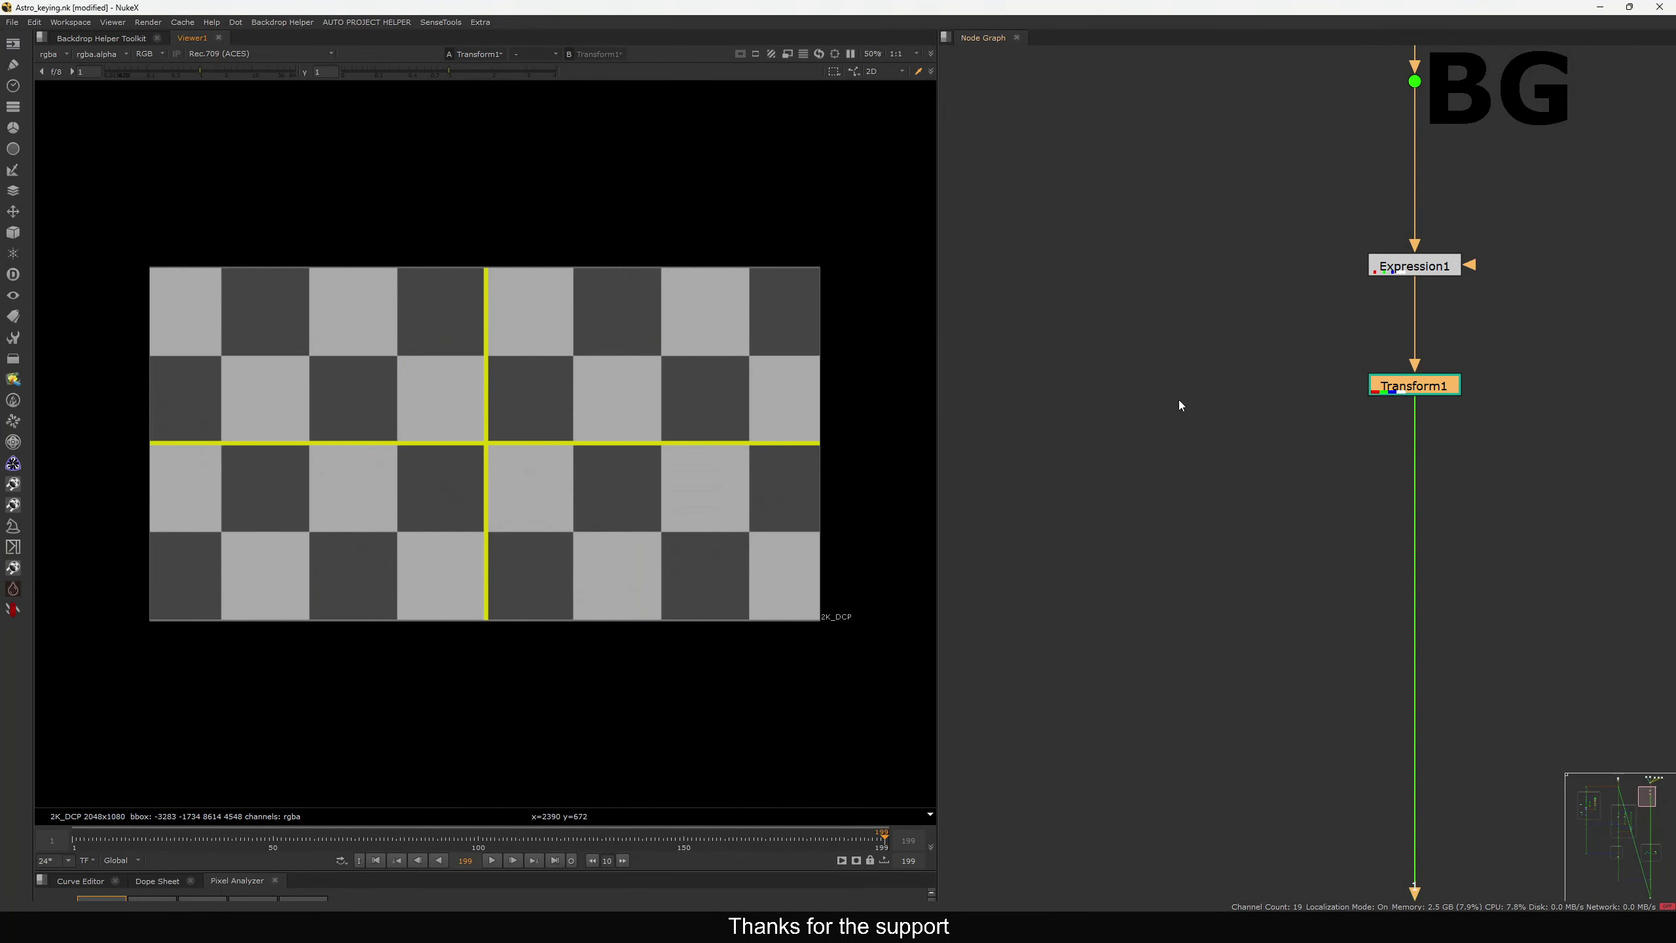
Switch to the QC CHECKLIST mind map and expand the Filtering item about matching the image's softness with the plate
drag(1254, 466, 1515, 365)
scroll(1515, 364, down, 5)
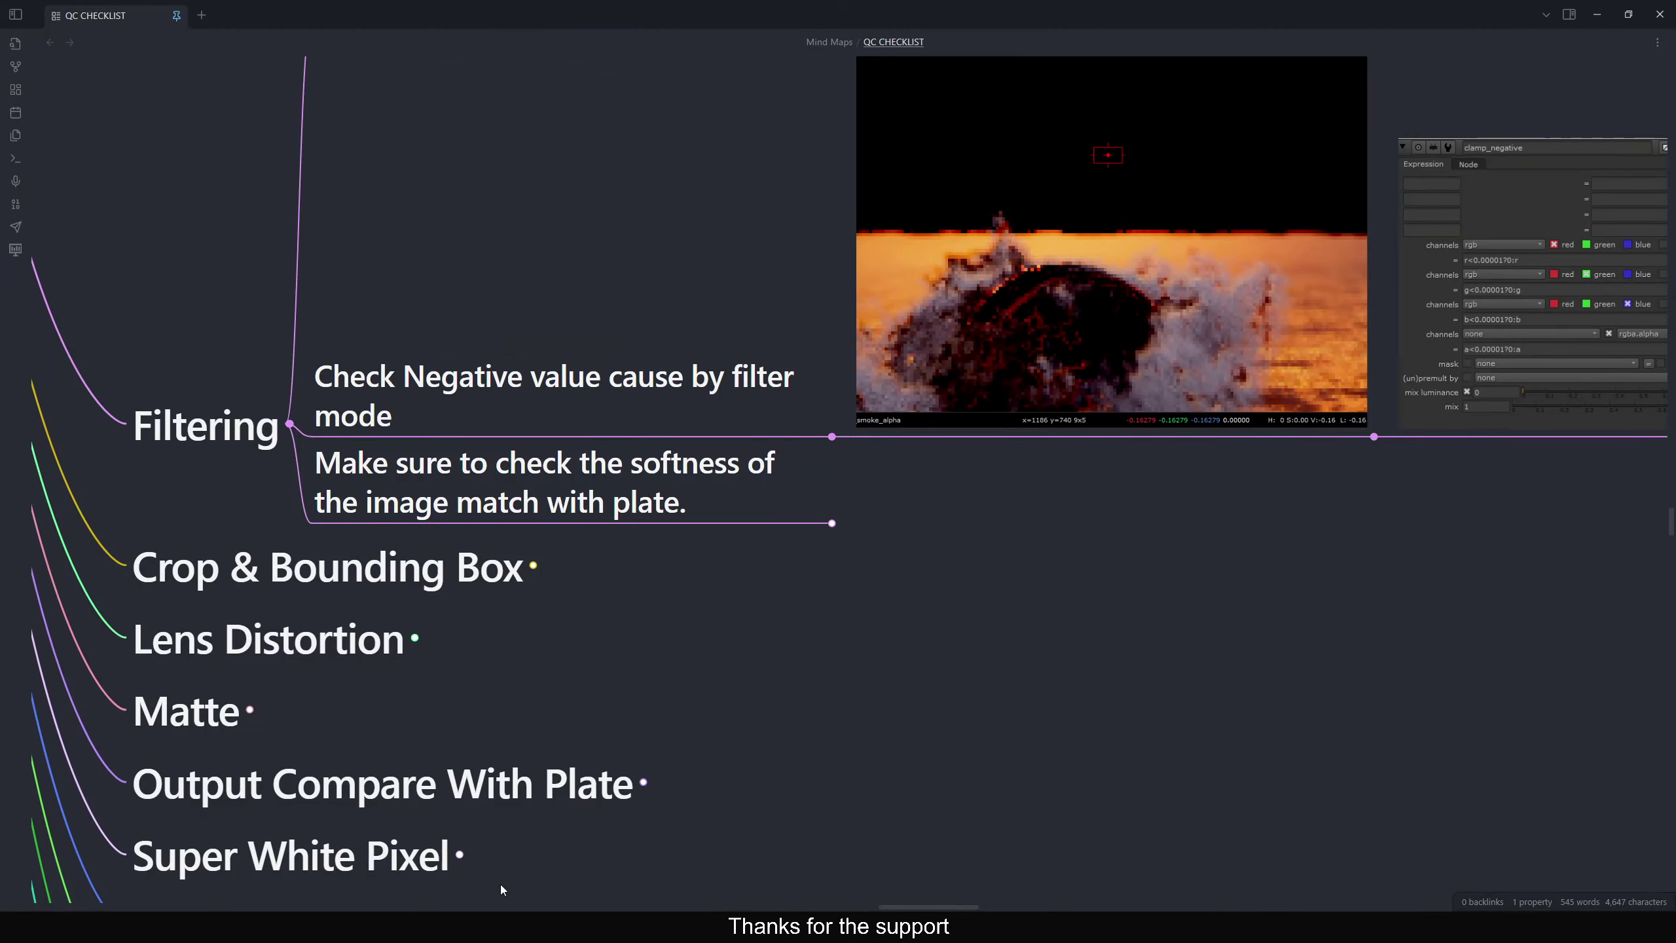
drag(741, 574, 897, 554)
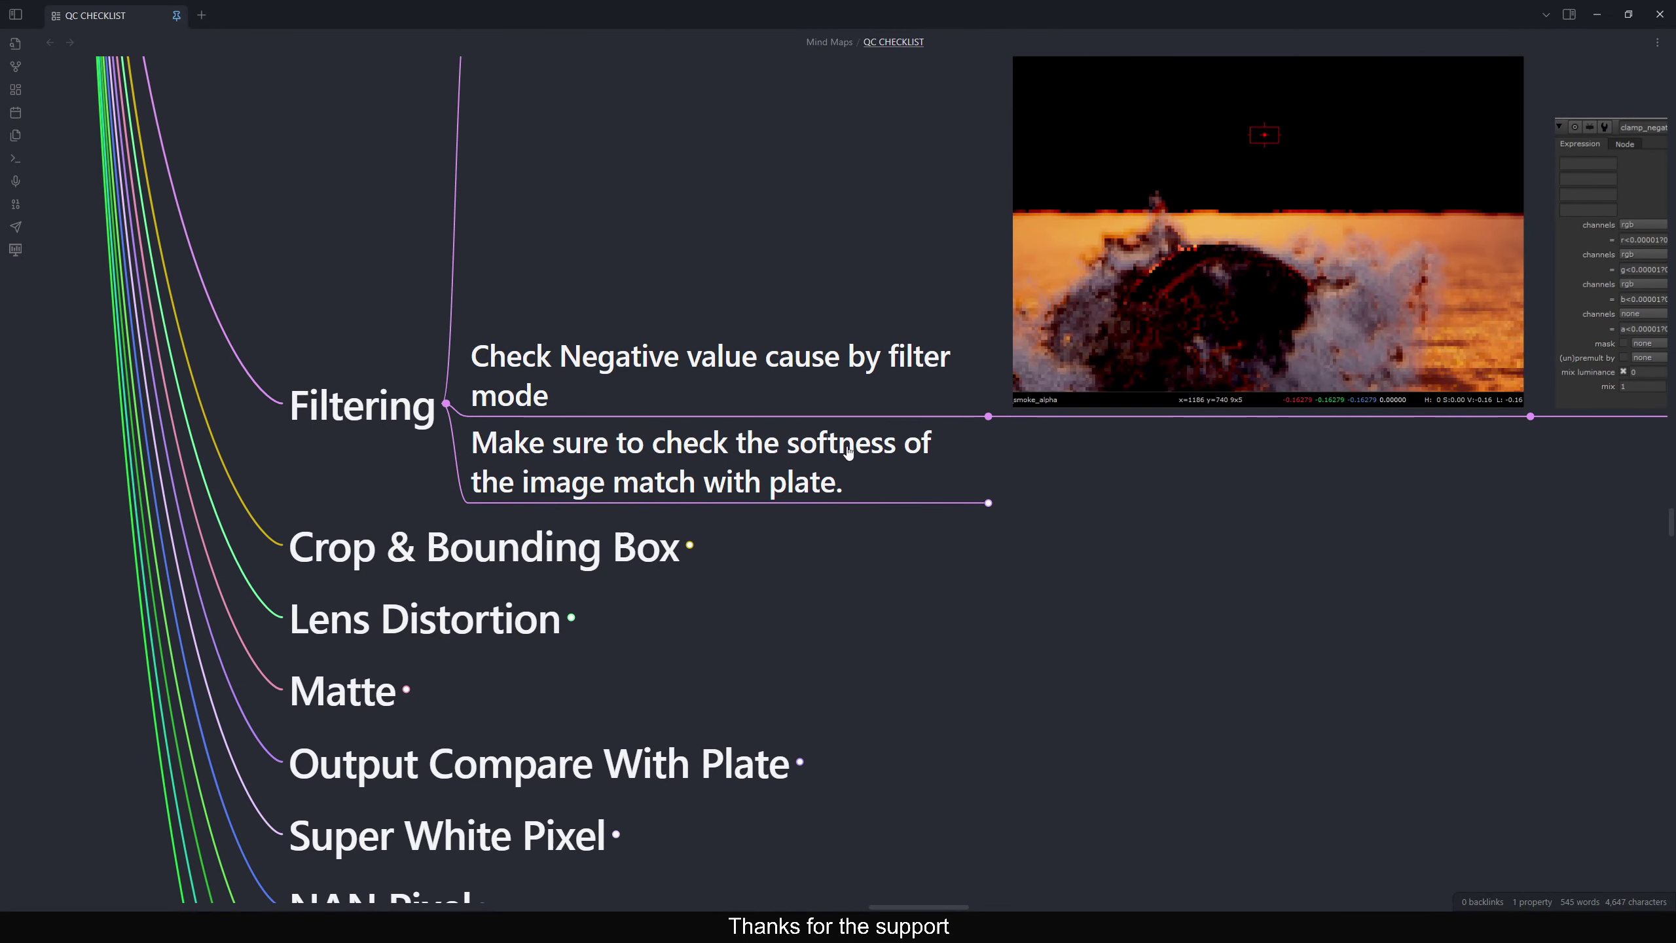
drag(991, 505, 744, 546)
click(929, 501)
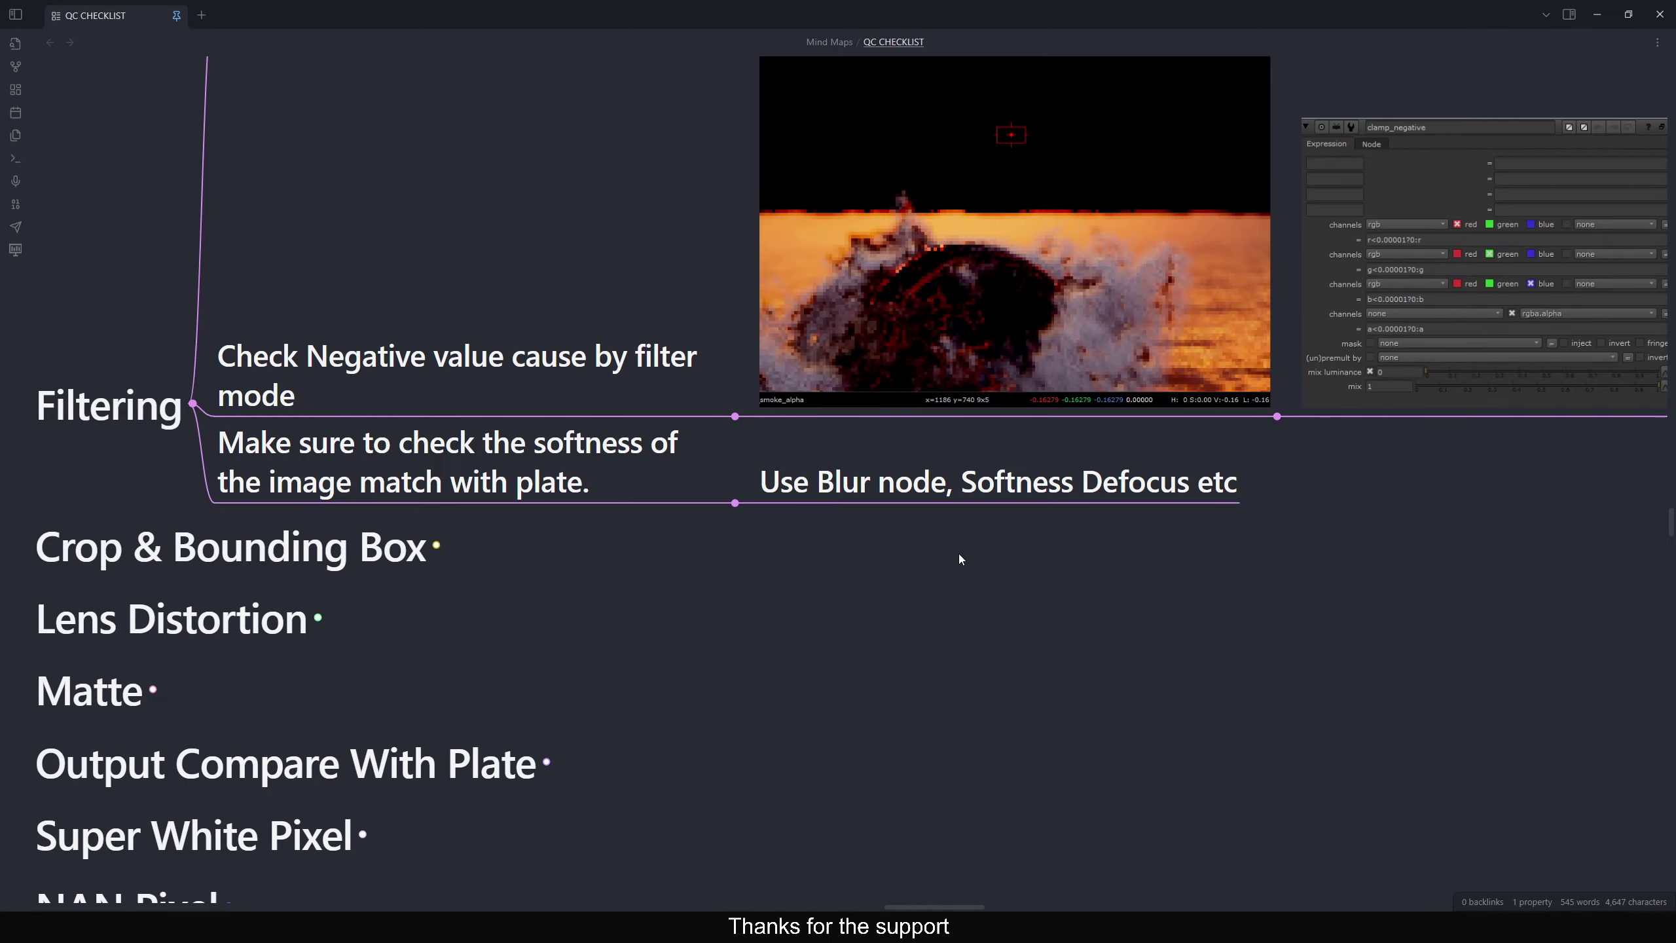
scroll(924, 548, right, 2)
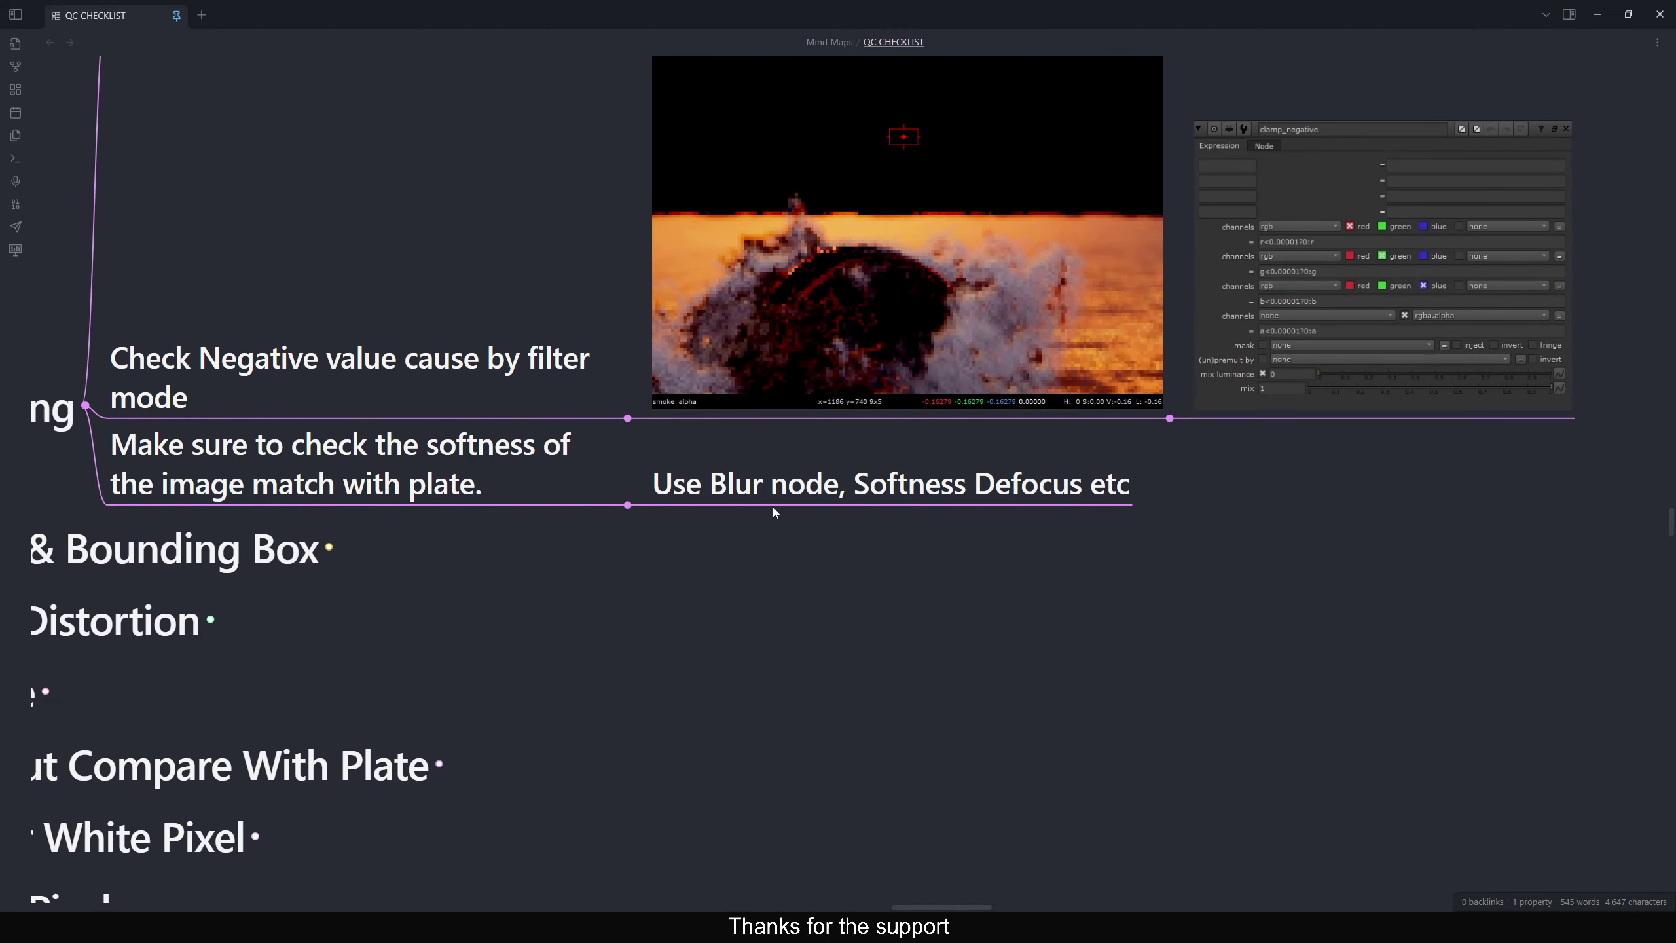
drag(1024, 511, 996, 498)
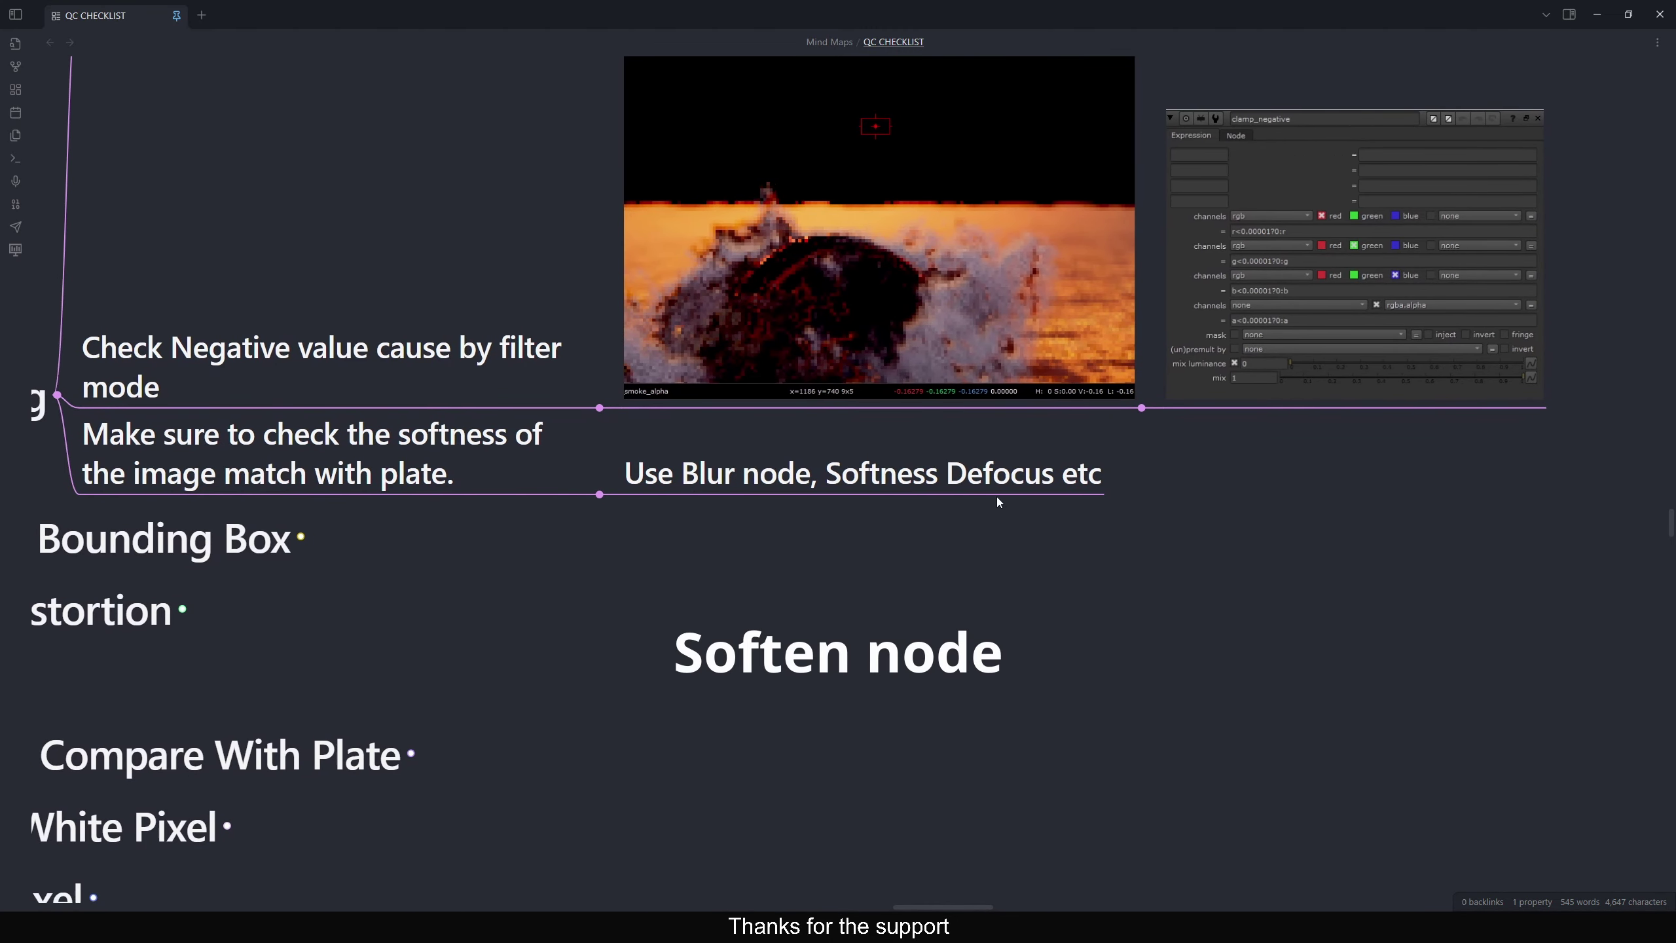
drag(800, 587, 862, 525)
Switch to the Astro_keying script in NukeX and view Dot10, the keyed foreground, close up around the helmet and backpack edges
mouse_move(523, 926)
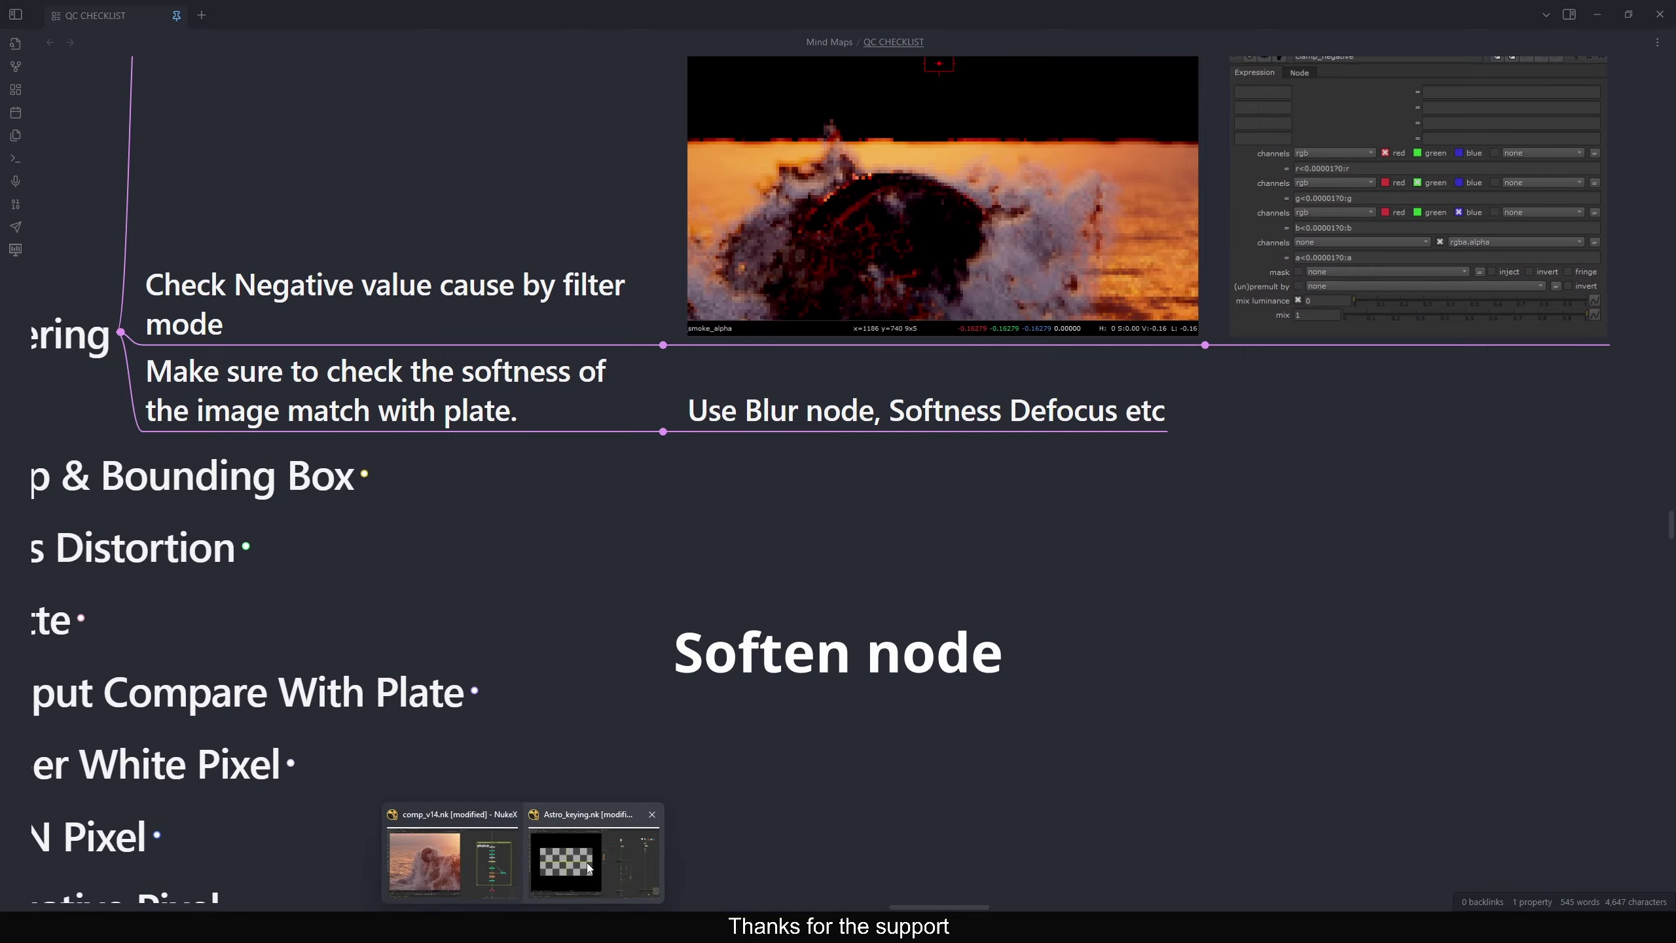
click(592, 854)
scroll(1412, 381, down, 9)
middle_drag(1340, 587, 1364, 474)
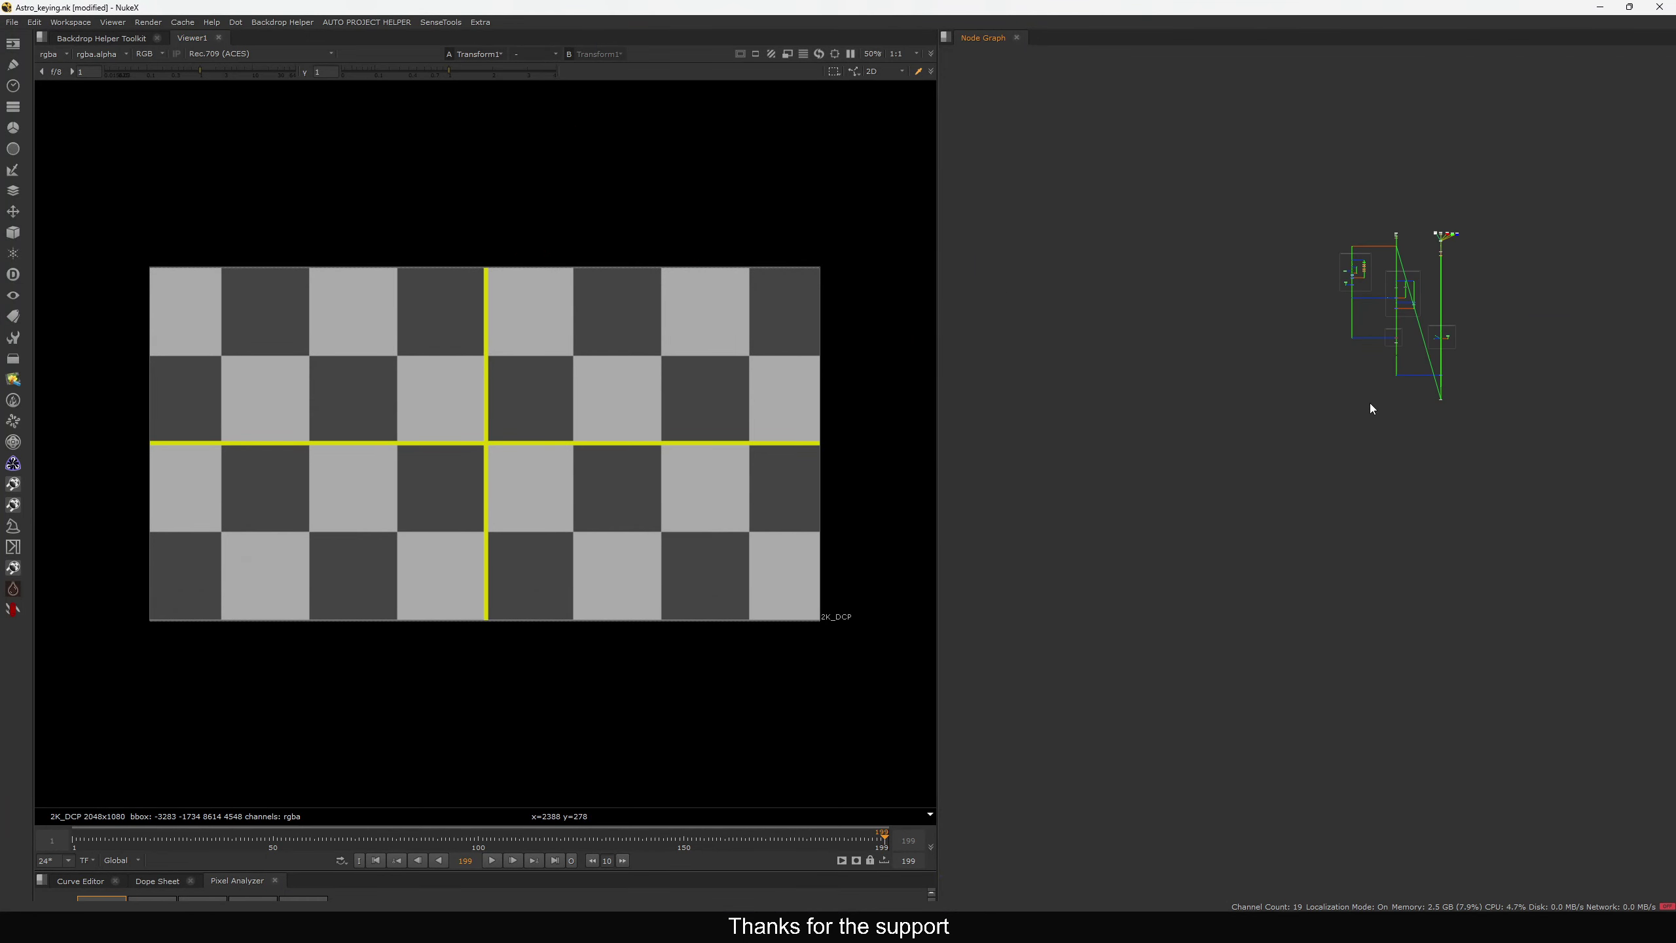
click(1396, 376)
key(1)
scroll(1466, 372, up, 2)
scroll(544, 383, up, 6)
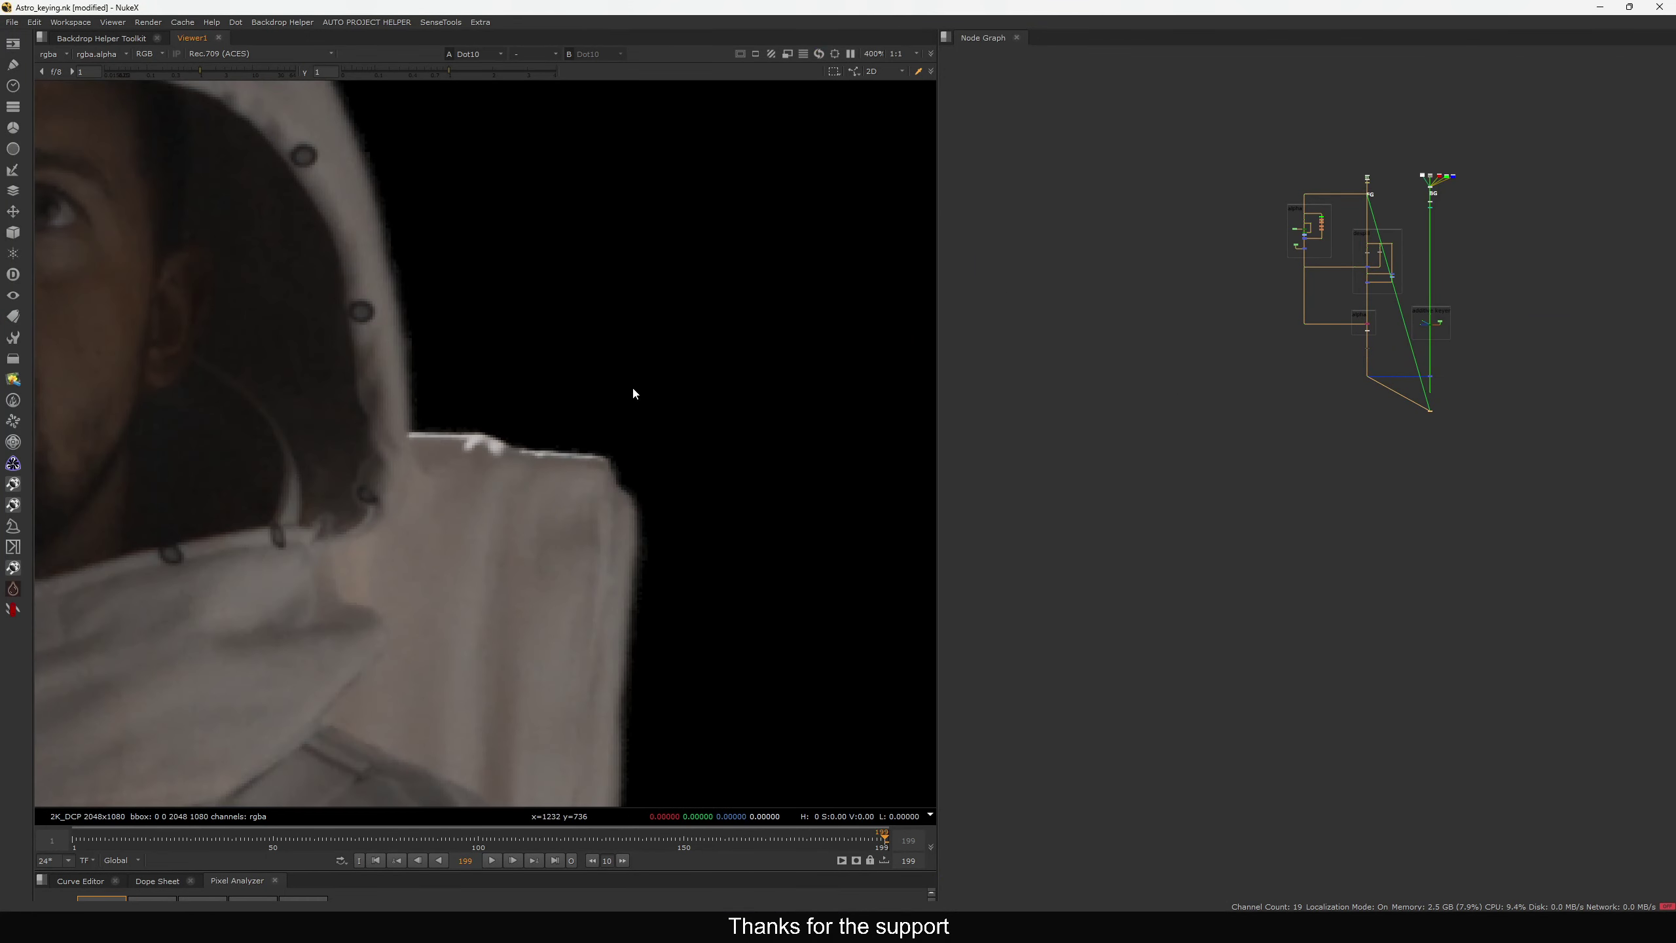
scroll(632, 393, up, 3)
scroll(1428, 383, up, 1)
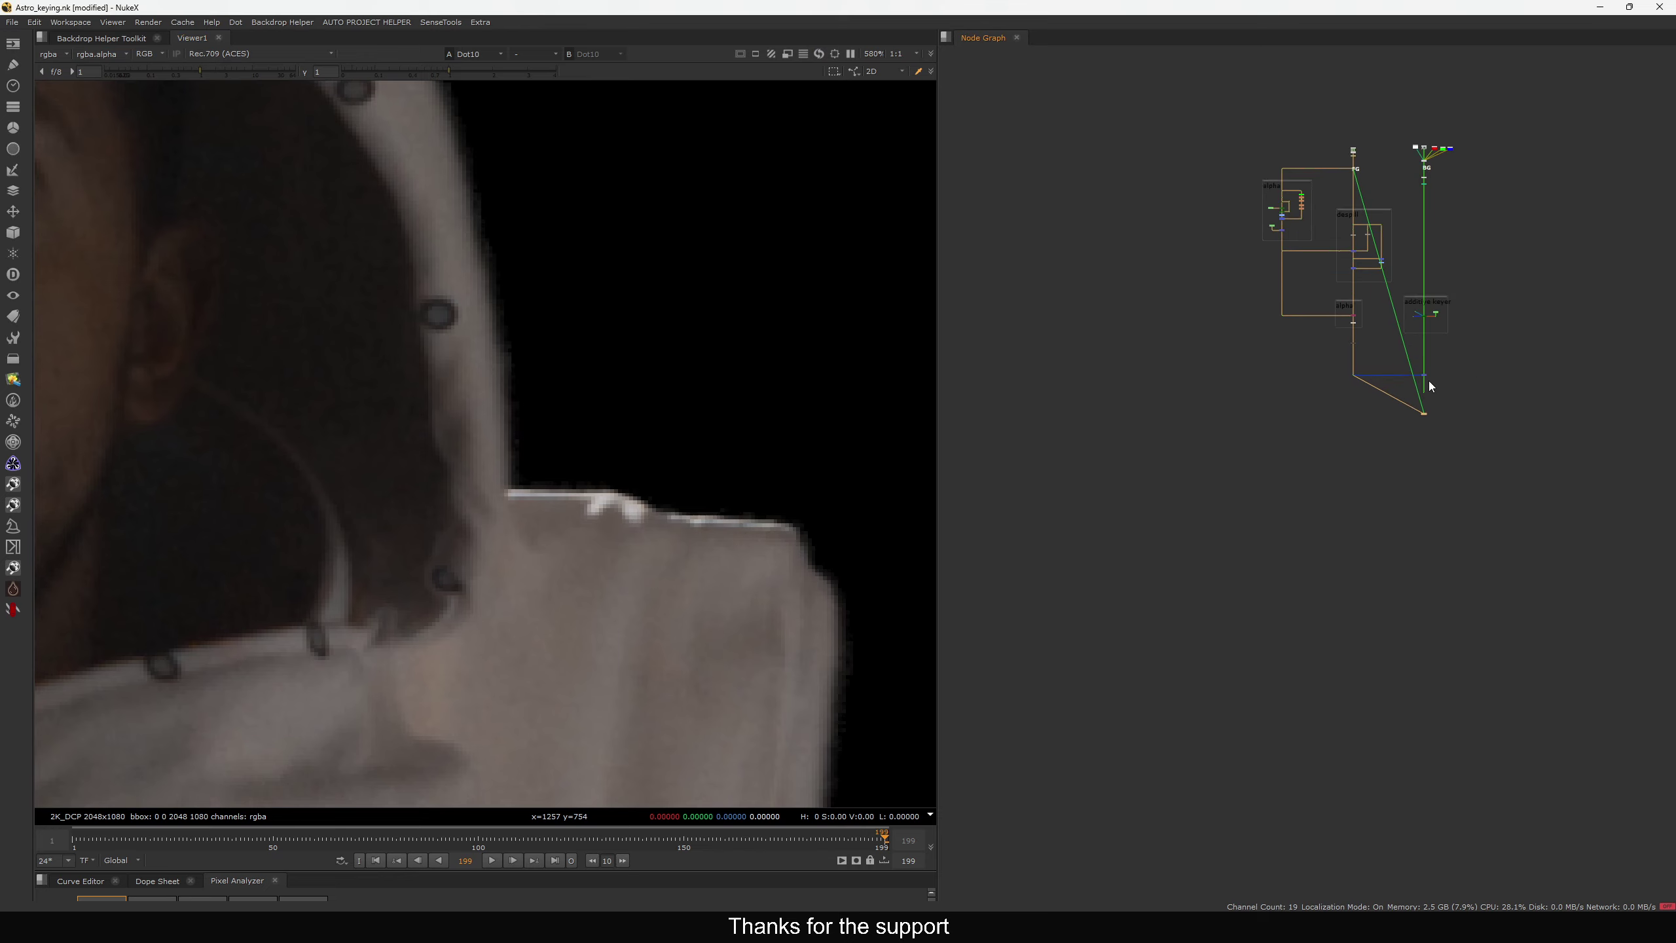
View Merge1 and replace Transform1 in the BG branch with a Blur node below Expression1
click(1424, 375)
key(1)
middle_drag(1395, 369, 1400, 417)
drag(1486, 247, 1353, 290)
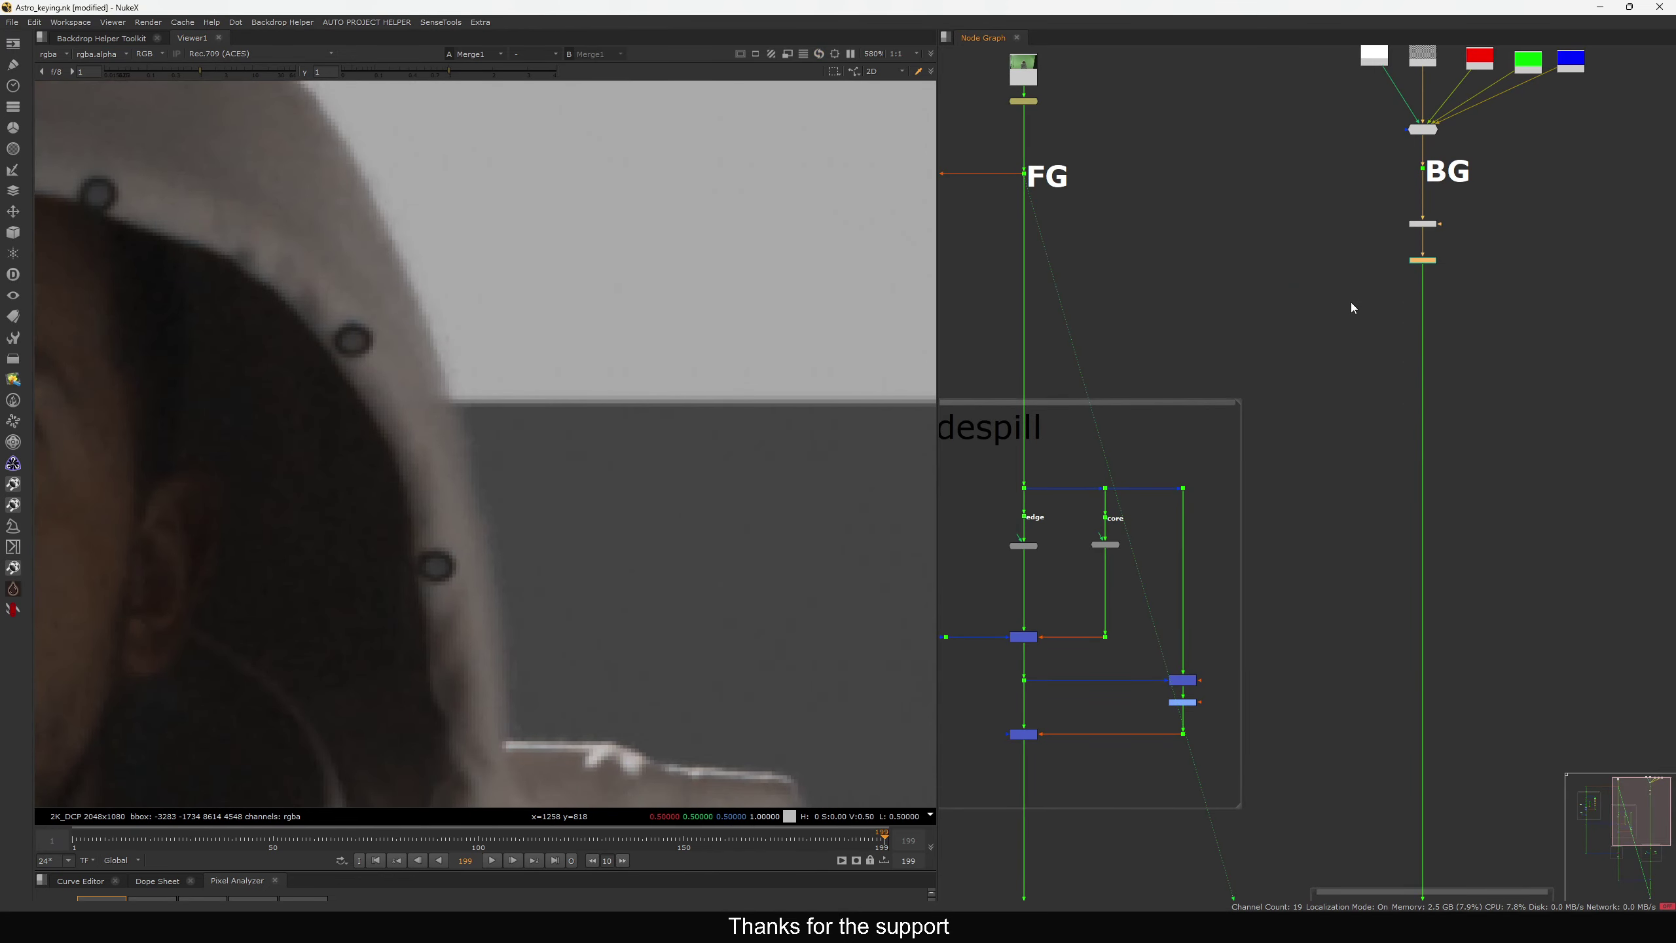
scroll(1373, 336, up, 3)
double_click(1409, 343)
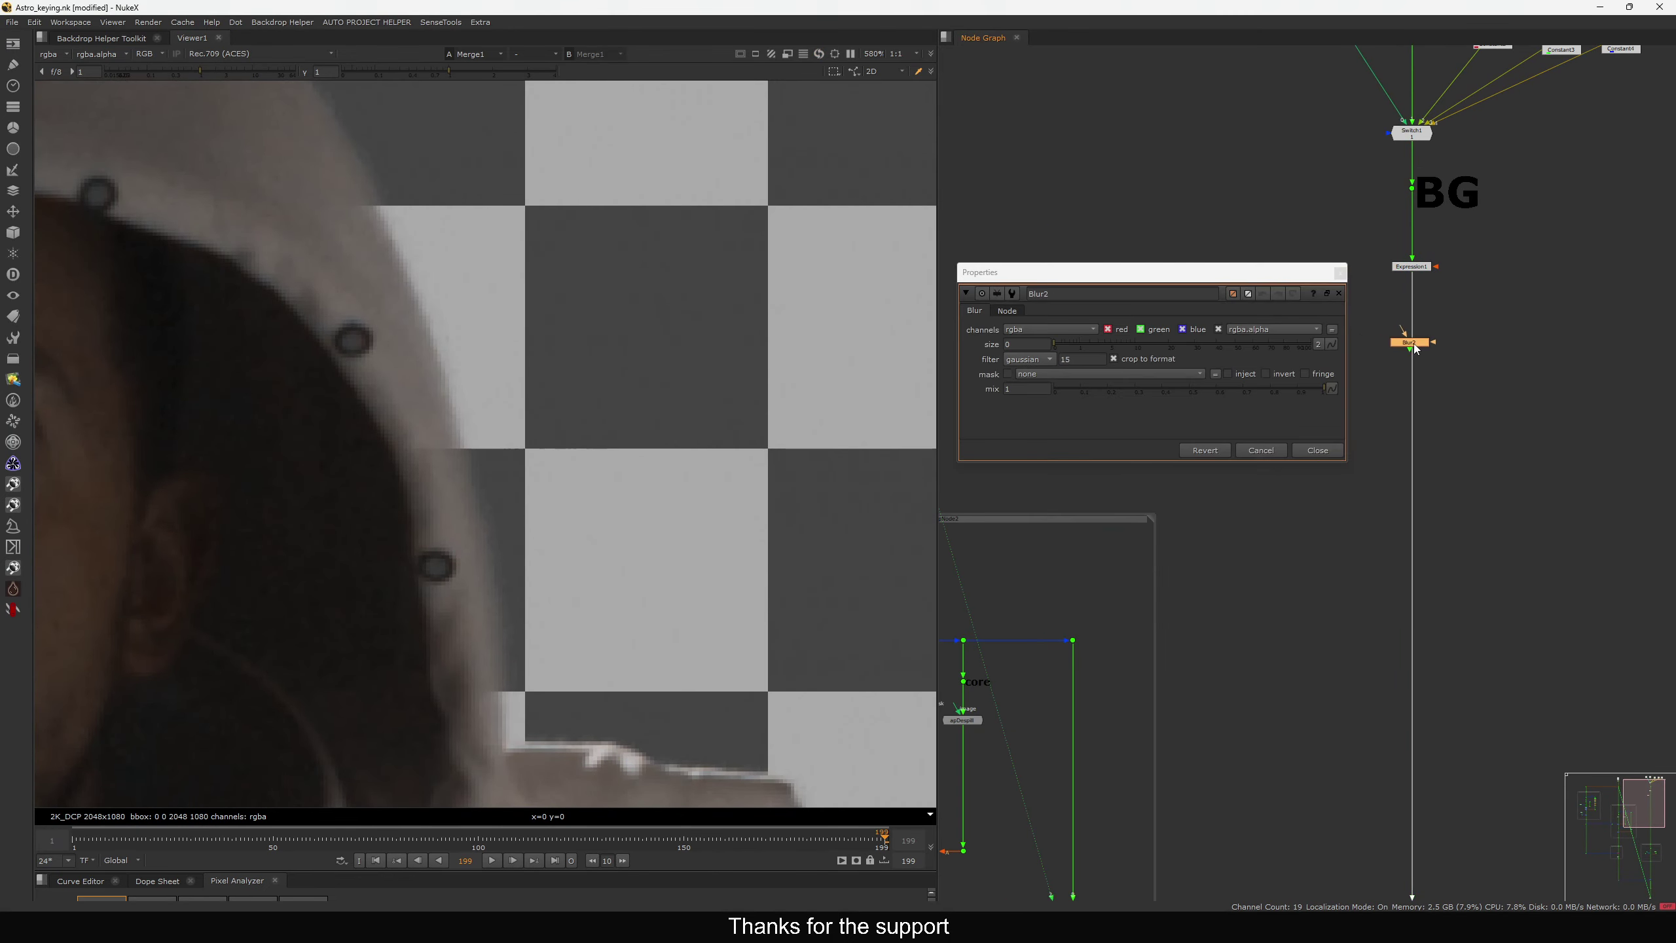
drag(1414, 345, 1414, 357)
Set the BG Blur's size to 2, compare the checkerboard's softness with the helmet edge, and fine-tune the size
click(1022, 344)
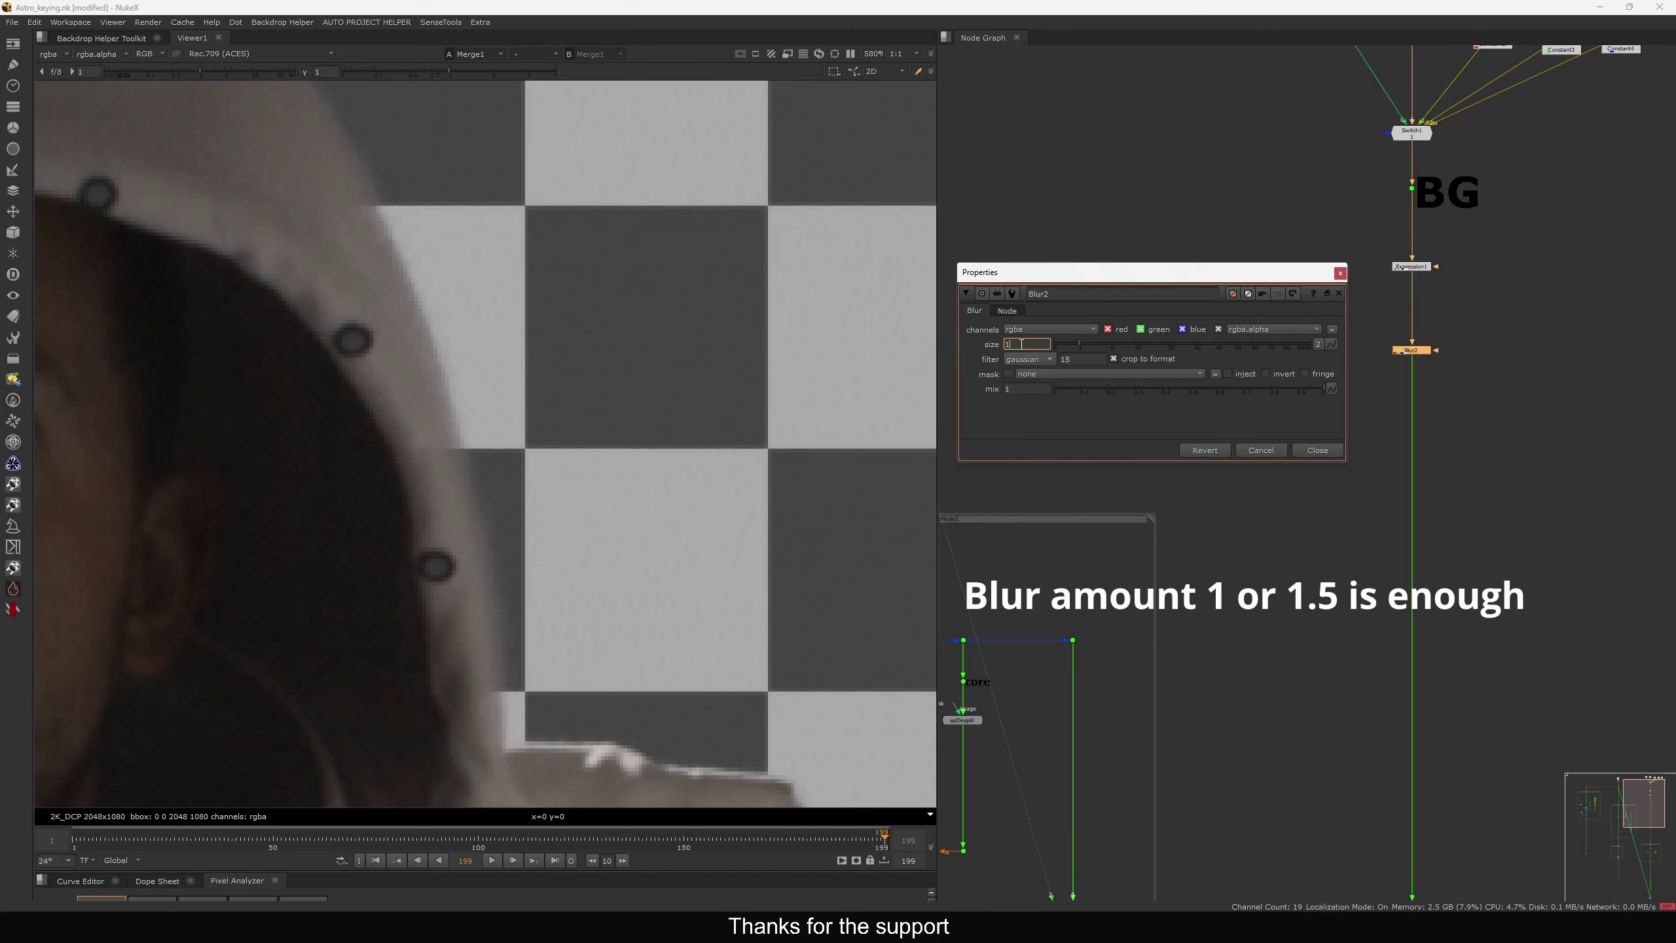
text(2)
key(Return)
alt+middle_drag(430, 469, 521, 446)
scroll(521, 446, down, 3)
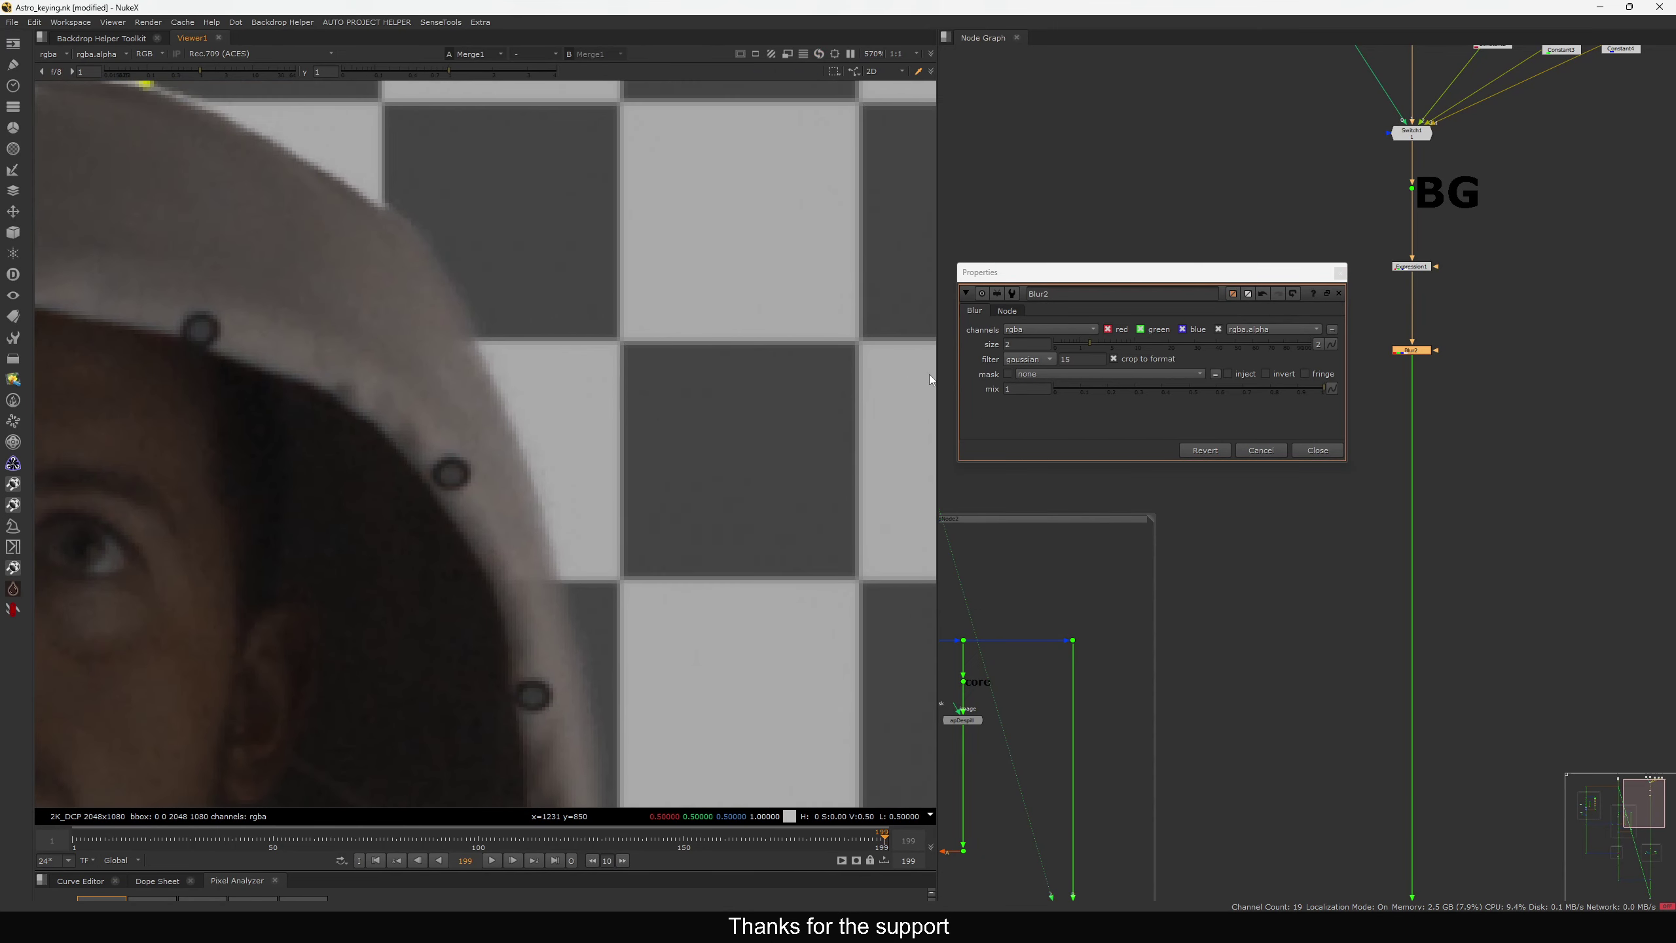
click(1025, 346)
key(Up)
key(Down)
key(Right)
key(Up)
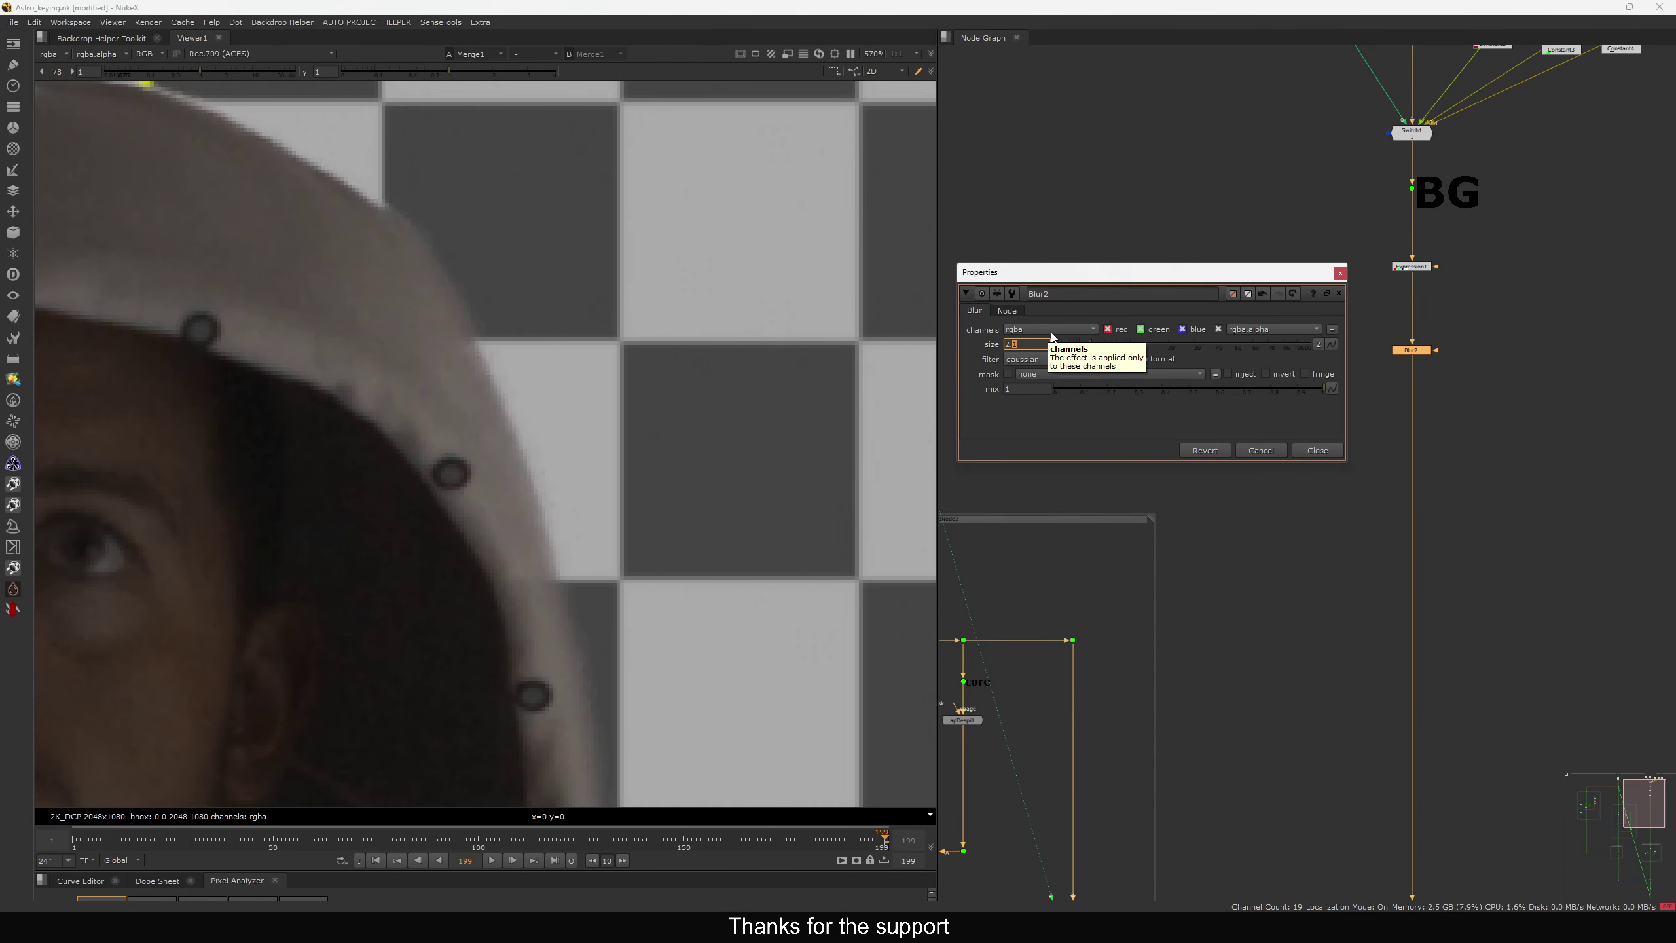
click(1317, 451)
View the original green-screen plate from the dot beside the FG label
scroll(620, 671, down, 3)
middle_drag(620, 670, 621, 456)
scroll(632, 478, down, 2)
middle_drag(957, 198, 1240, 231)
scroll(1208, 217, down, 1)
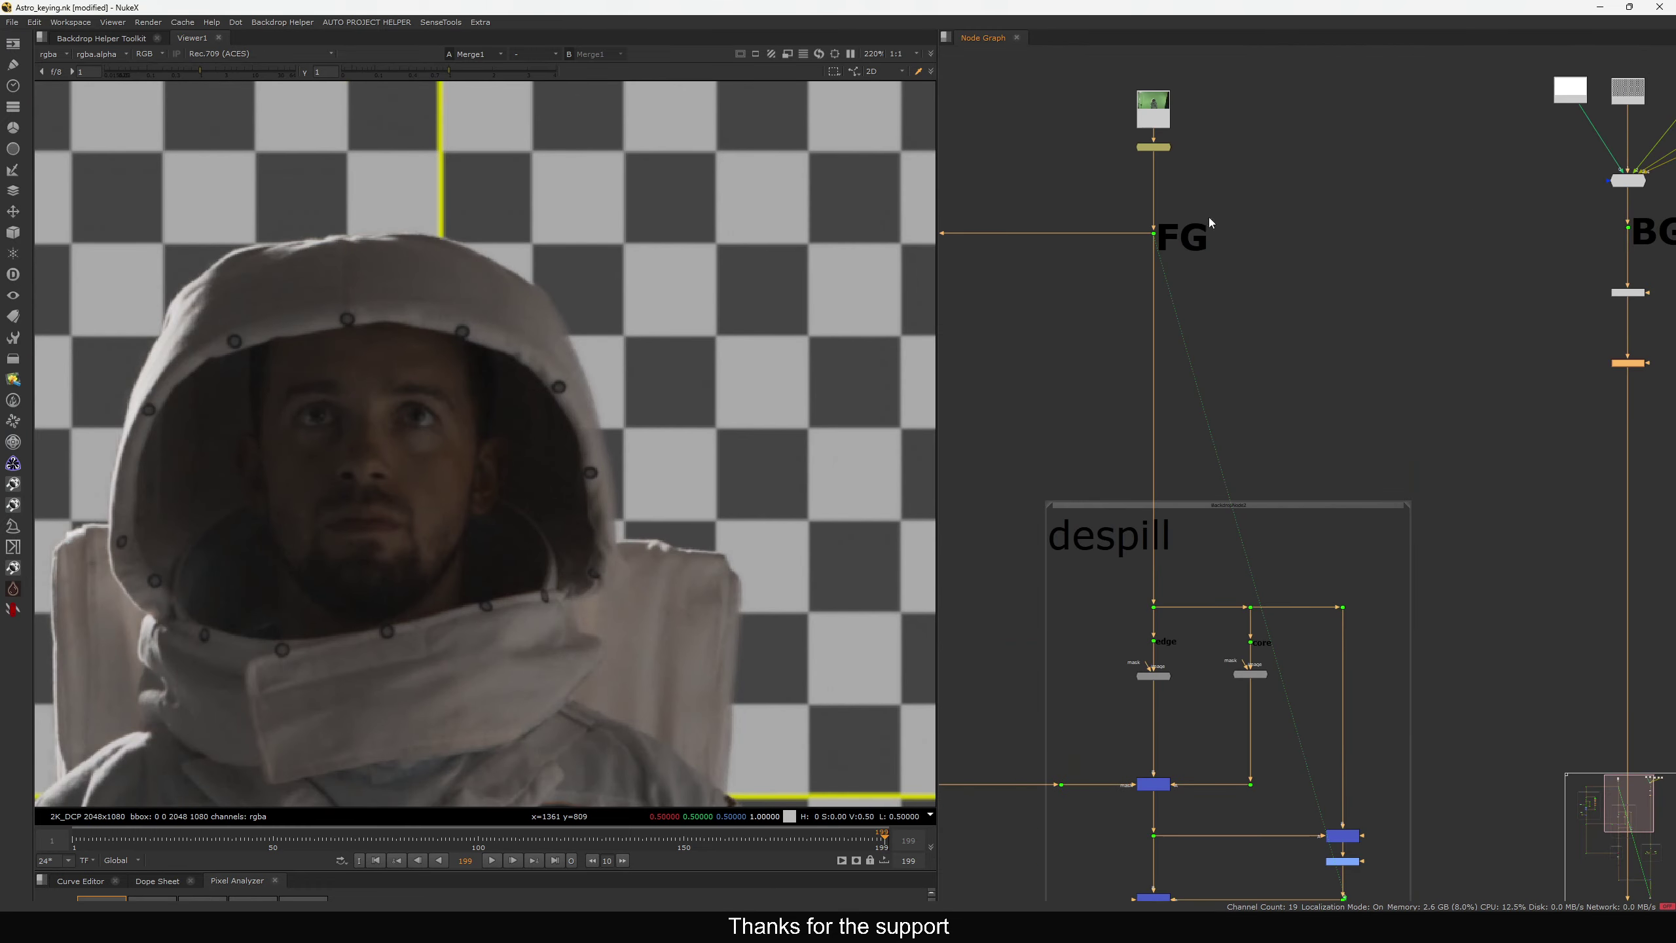
drag(1233, 207, 1075, 290)
key(1)
scroll(686, 360, down, 4)
scroll(409, 436, up, 1)
middle_drag(409, 436, 678, 326)
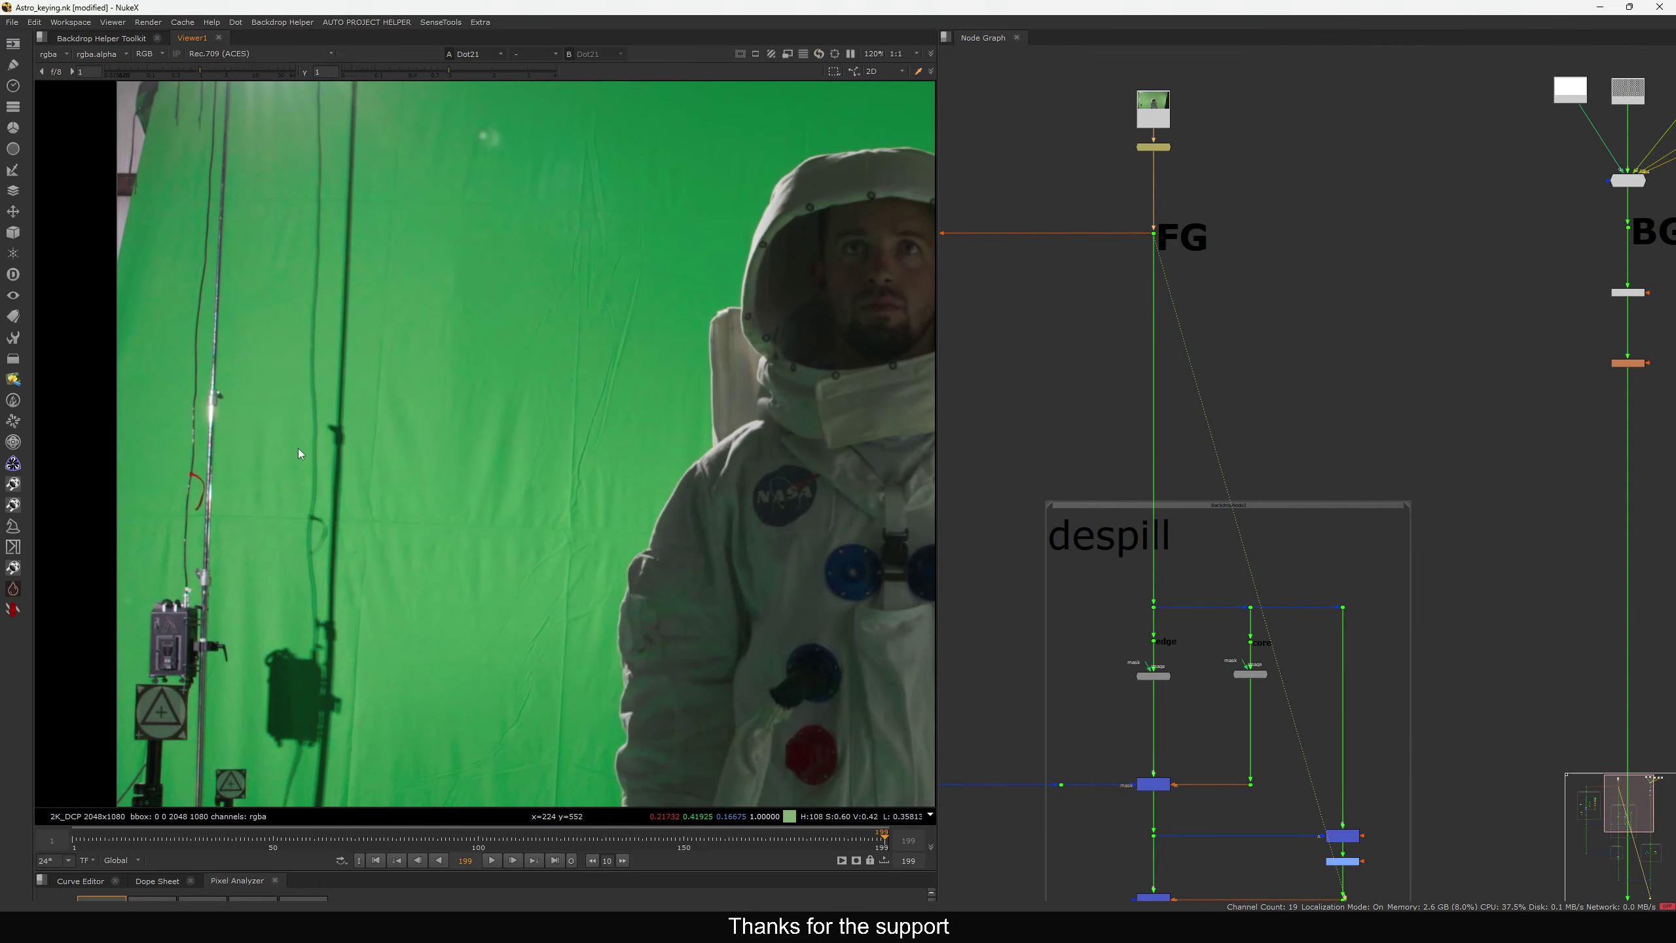
Examine the plate's natural softness around the light stand, its shadow and the triangle tracking marker
scroll(339, 434, up, 7)
scroll(389, 420, down, 3)
middle_drag(261, 631, 382, 472)
middle_drag(415, 650, 509, 451)
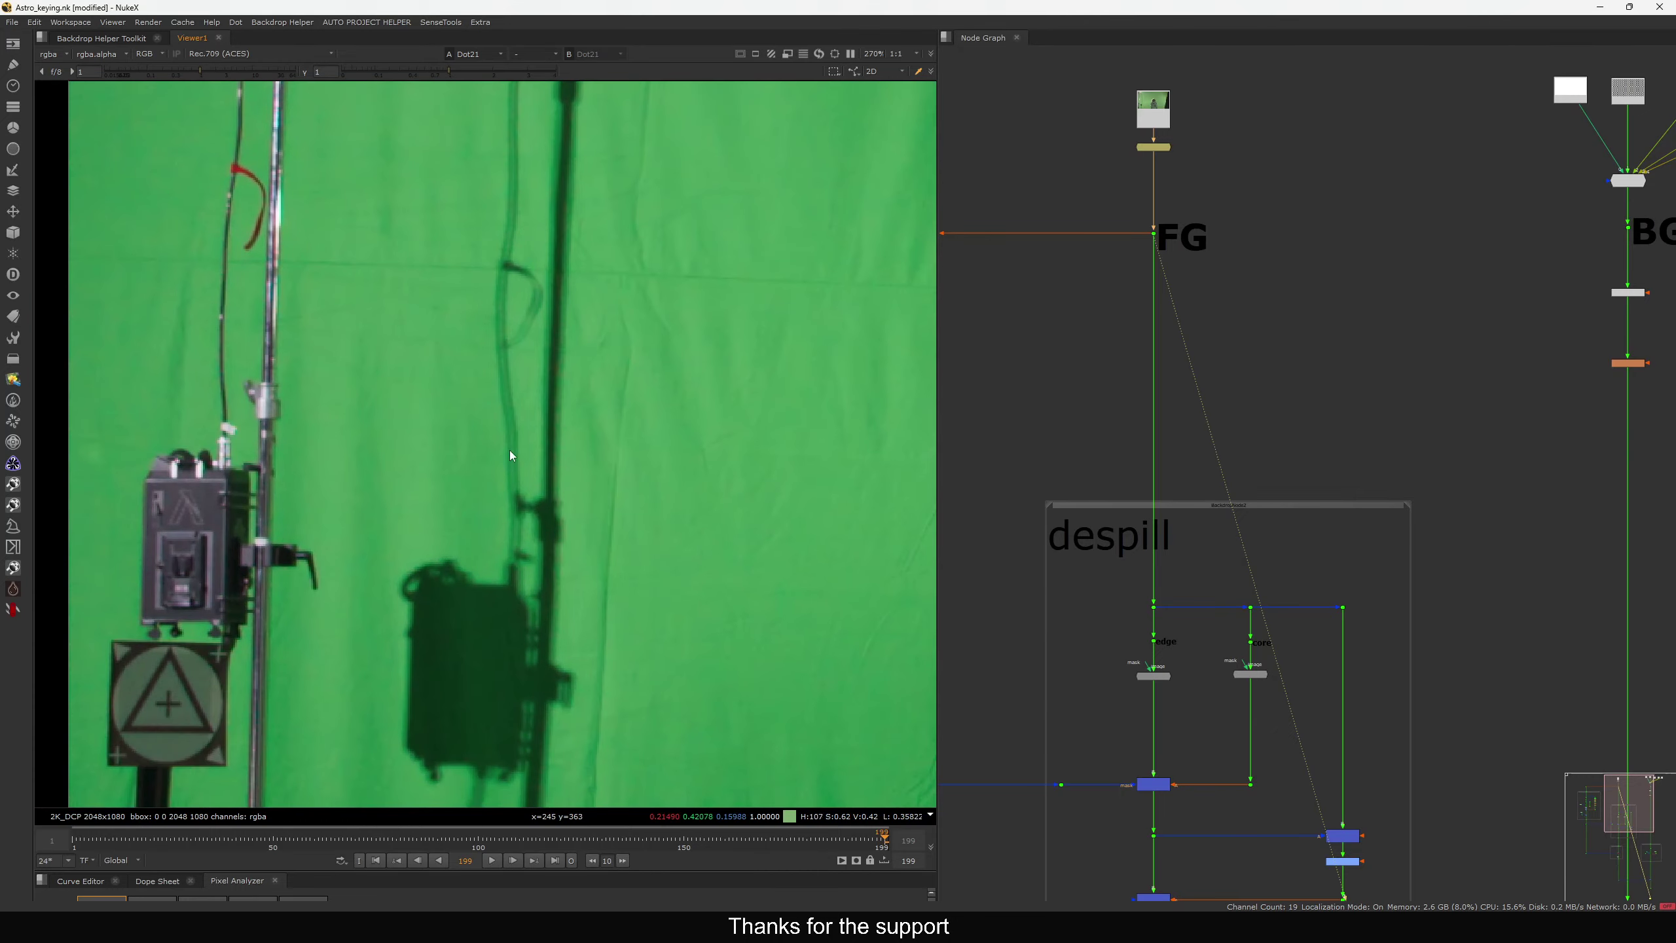
scroll(373, 461, up, 4)
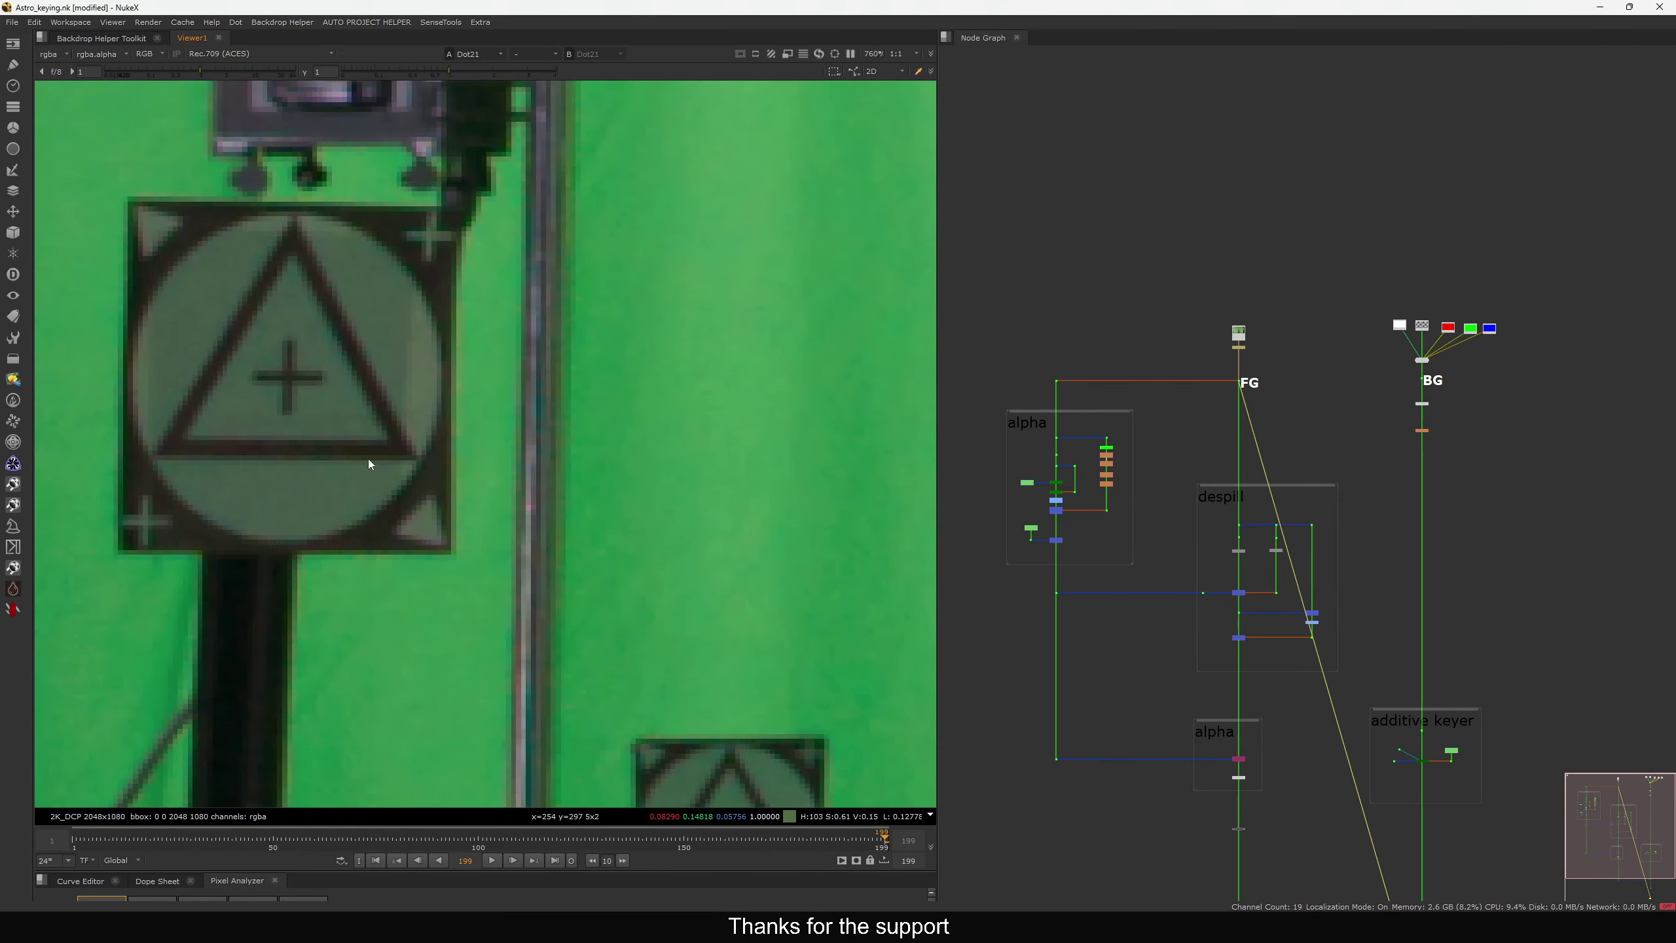
mouse_move(425, 232)
middle_down()
mouse_move(372, 426)
mouse_move(393, 386)
mouse_move(411, 429)
middle_up()
View Merge1 again and set the BG Blur's size to 1
middle_drag(1396, 547, 1433, 304)
drag(1534, 649, 1432, 695)
key(1)
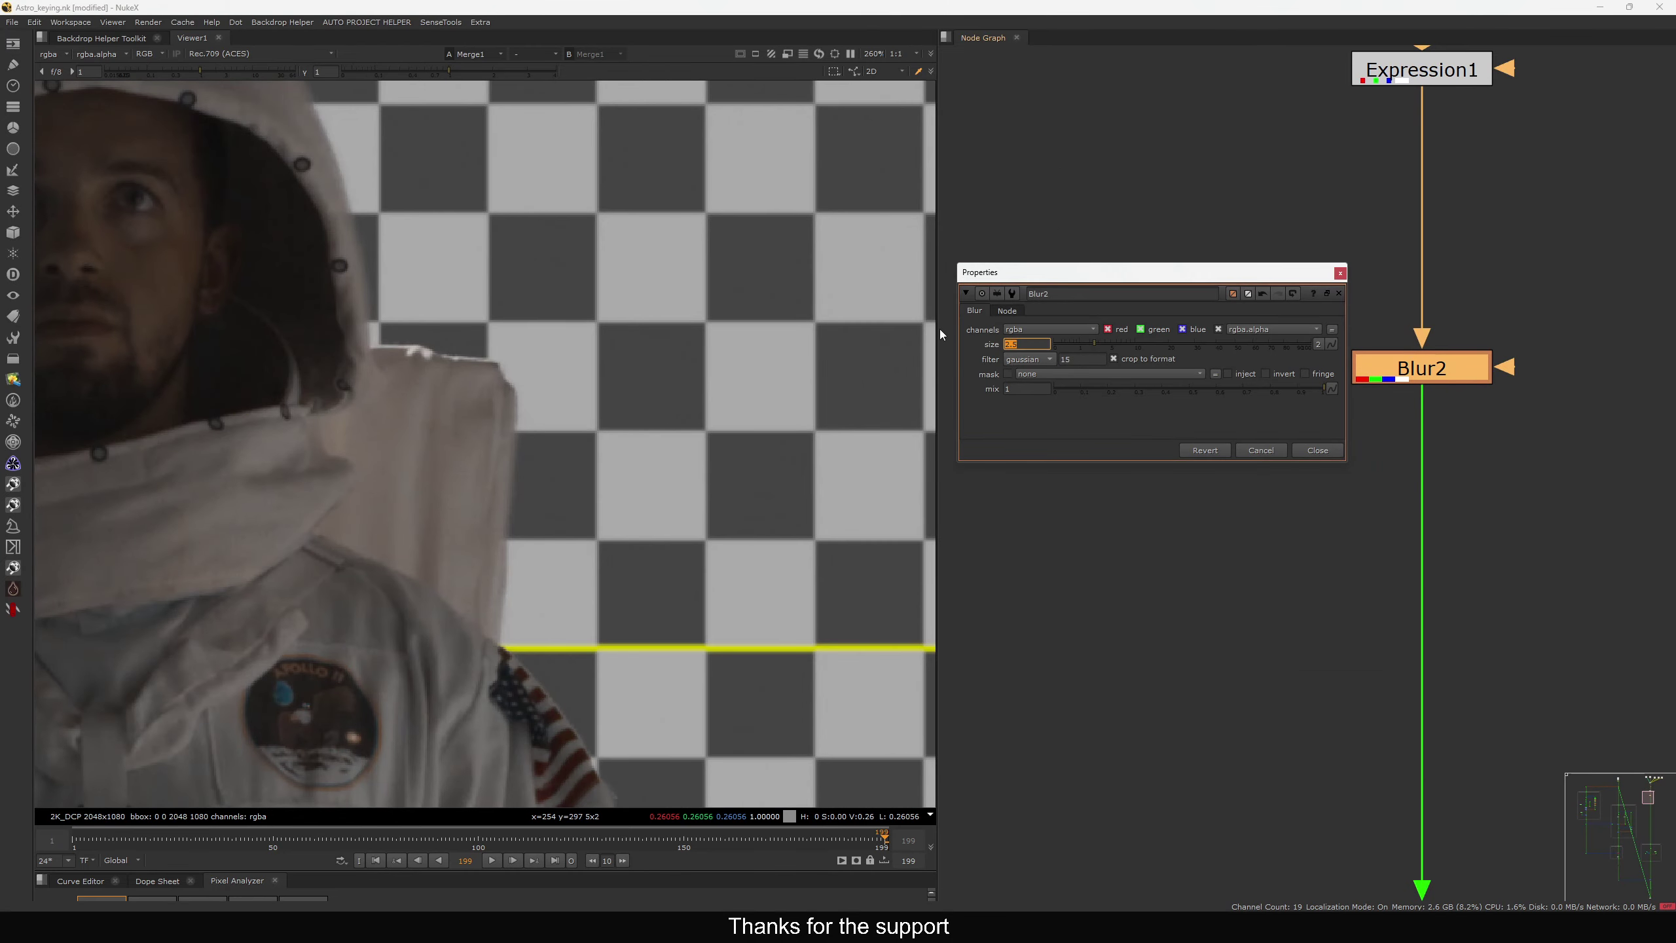
text(1.)
key(Return)
click(1317, 450)
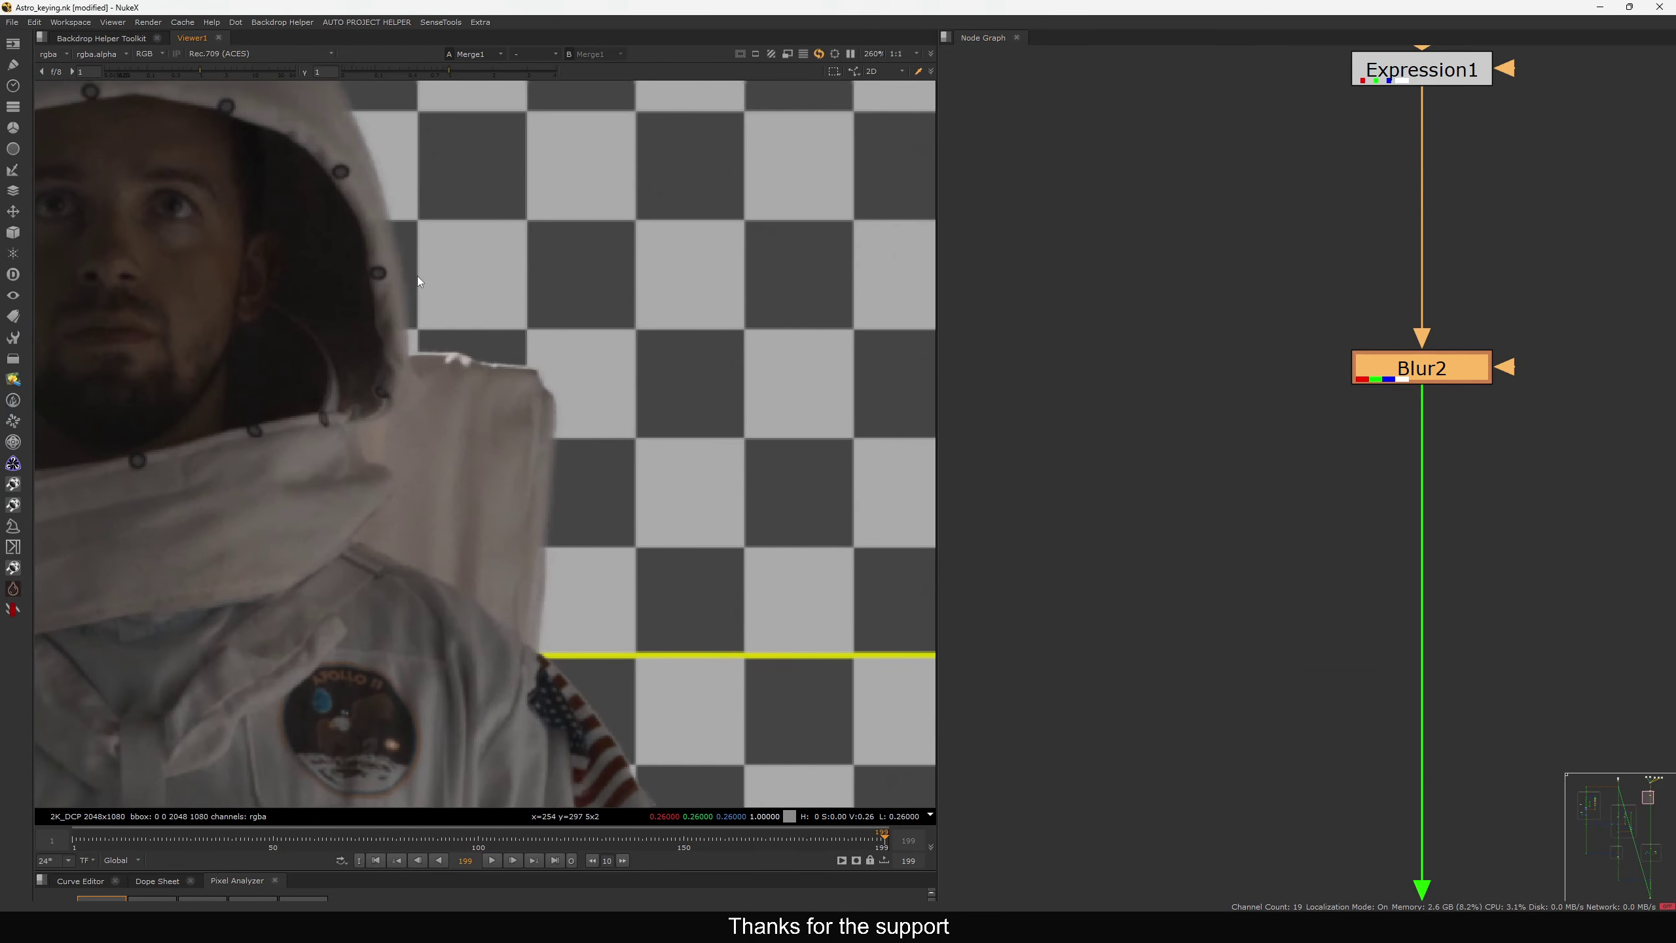
Toggle the BG Blur off and on repeatedly to compare the checkerboard's softness beside the helmet
key(f)
scroll(501, 288, up, 10)
drag(1671, 270, 1333, 404)
key(d)
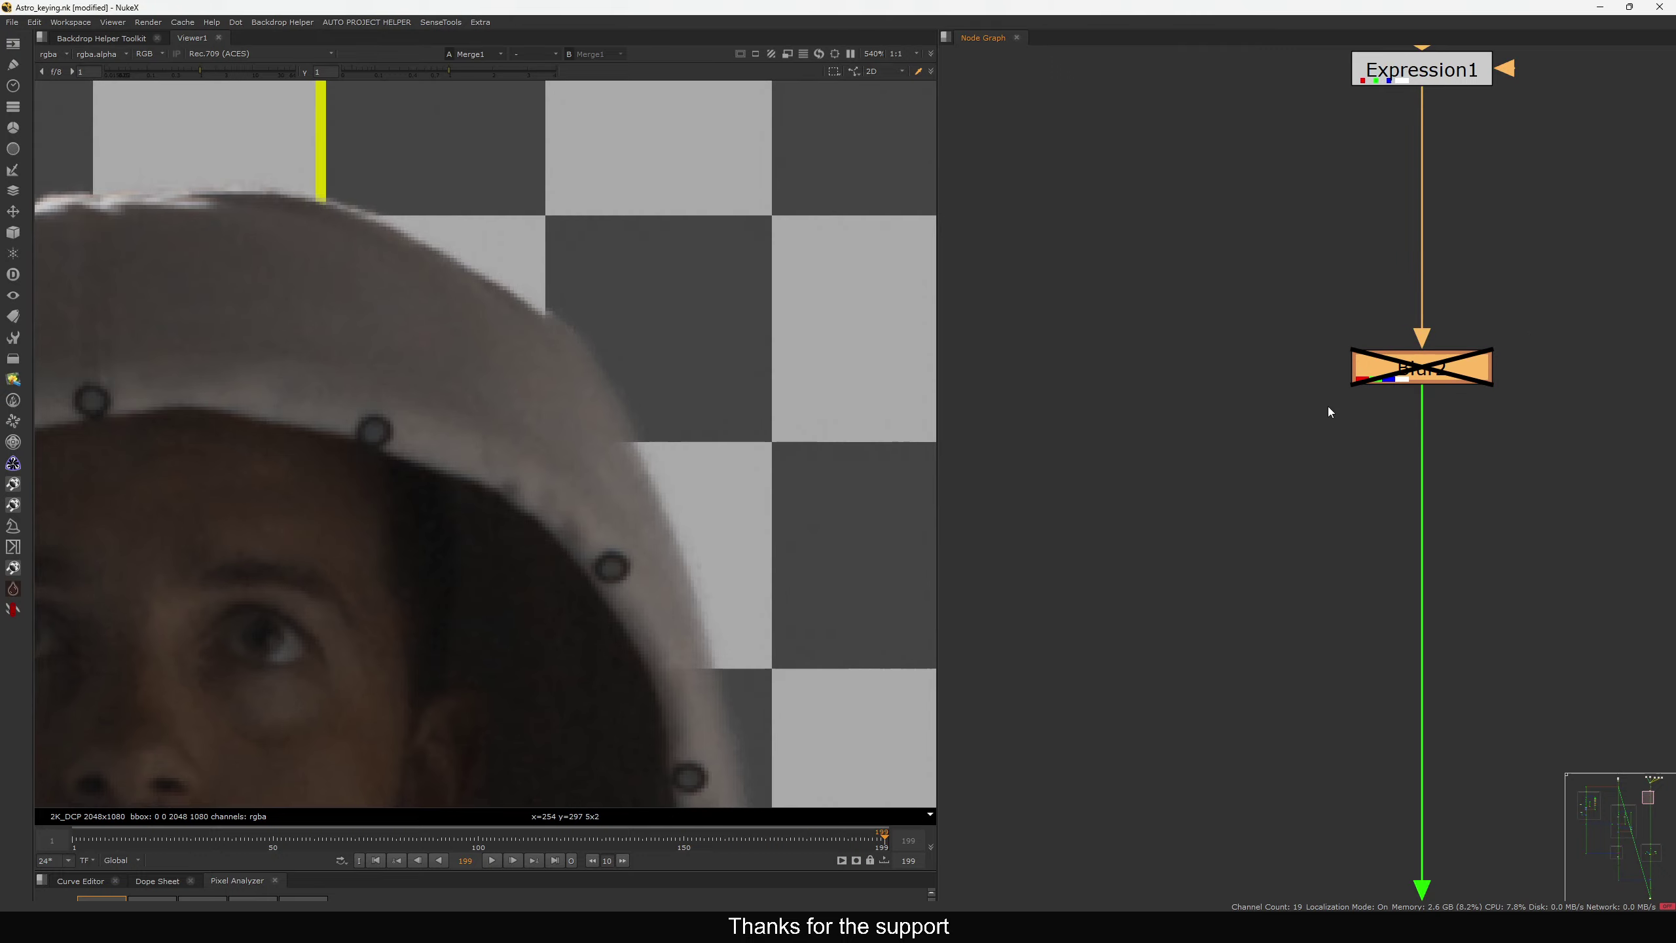
key(d)
key(d)
key(d)
key(d)
key(d)
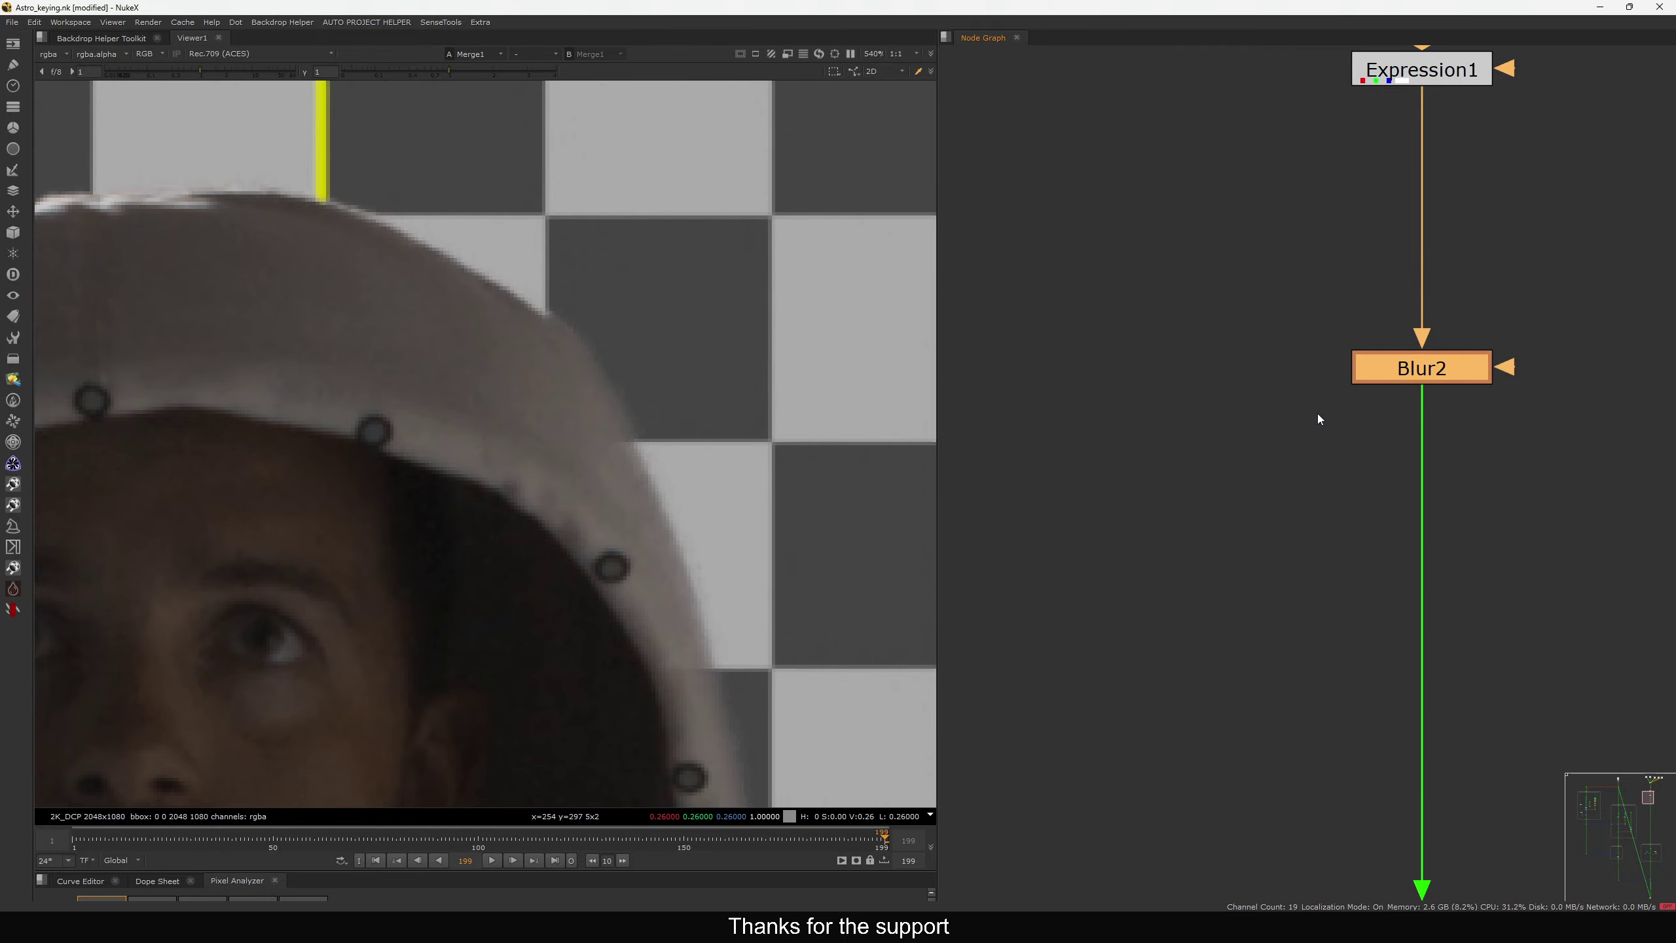
key(d)
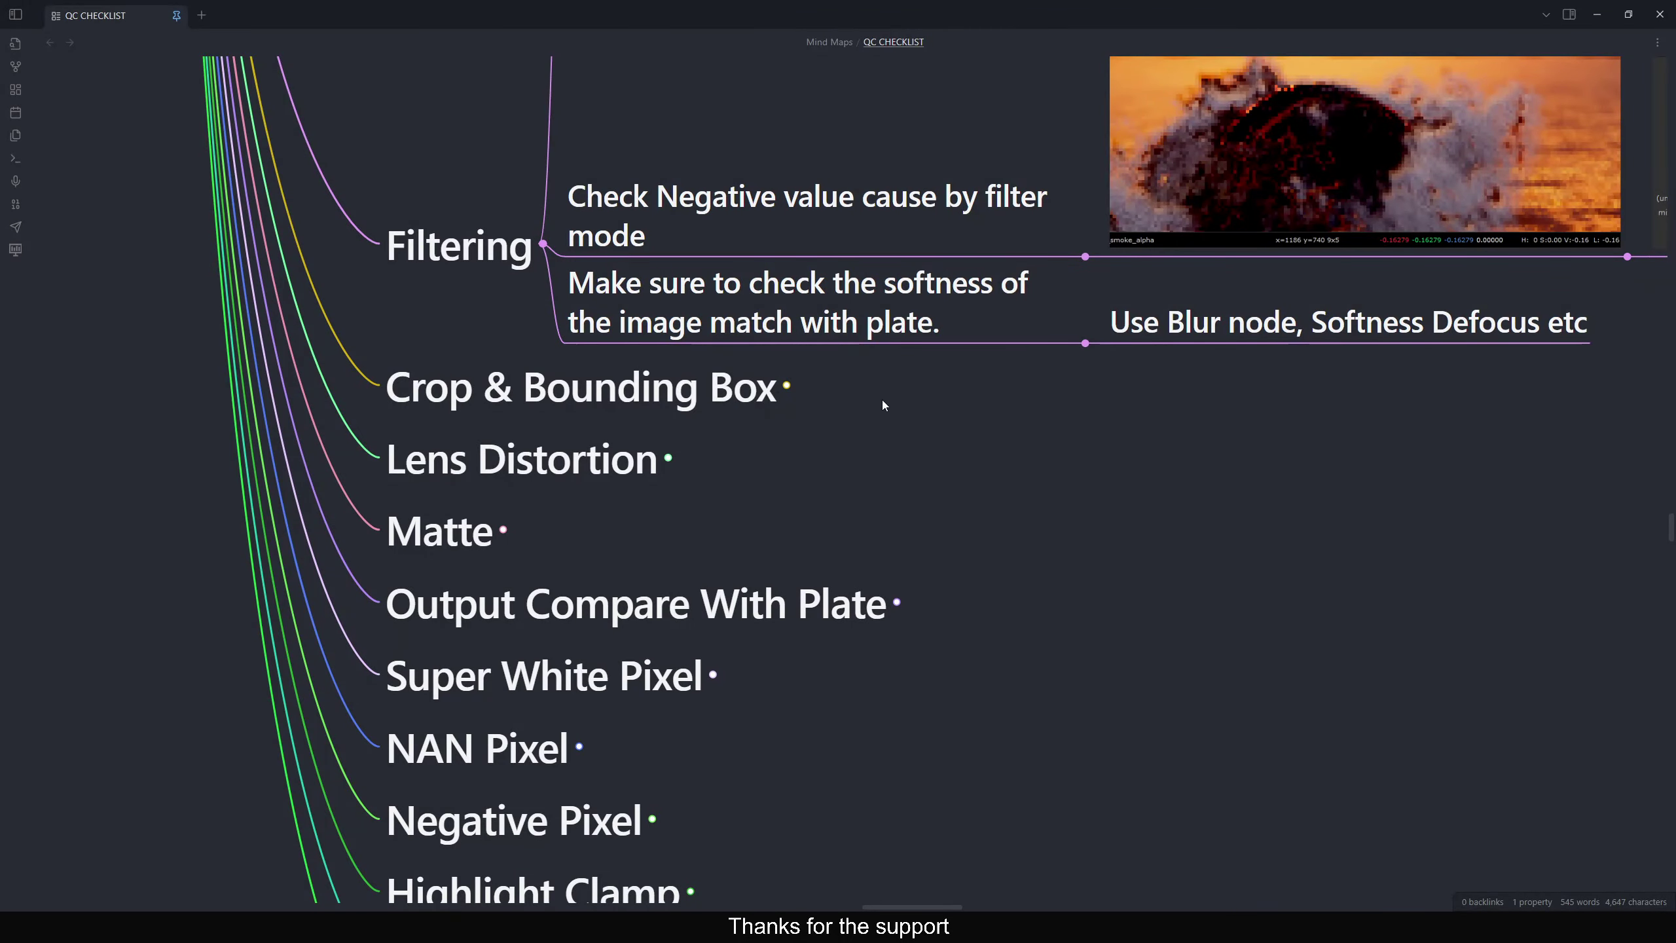
Expand the Crop & Bounding Box branch of the checklist and its Crop sub-branch
mouse_move(794, 455)
mouse_down()
mouse_move(777, 451)
mouse_move(793, 428)
mouse_up()
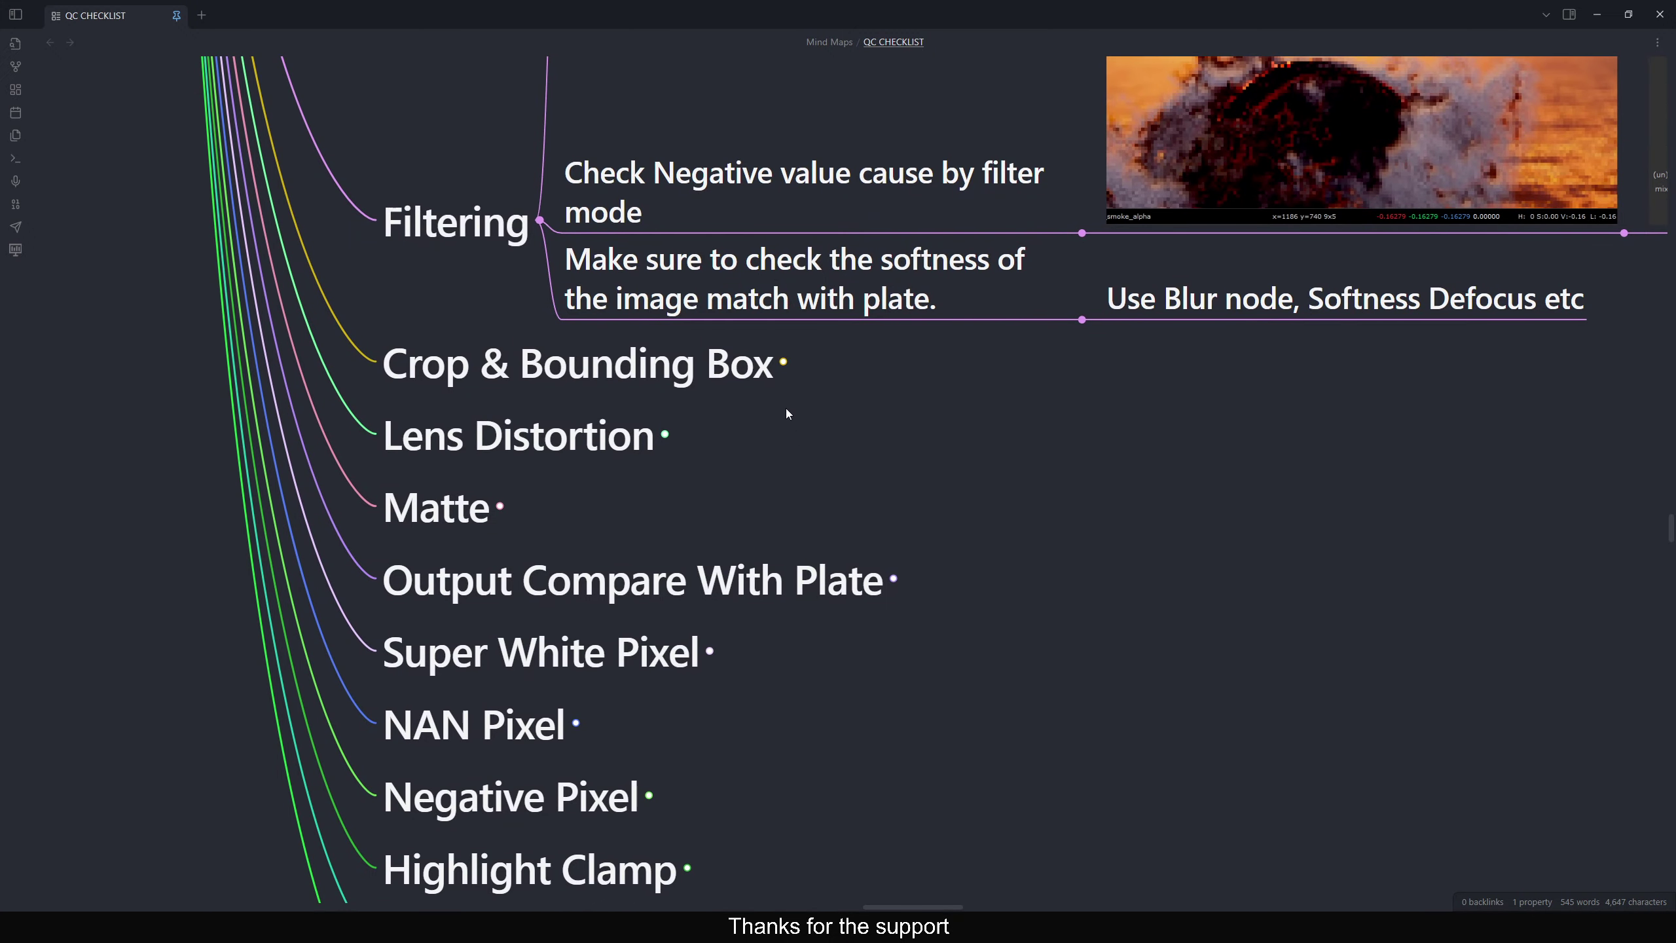
drag(911, 373, 847, 370)
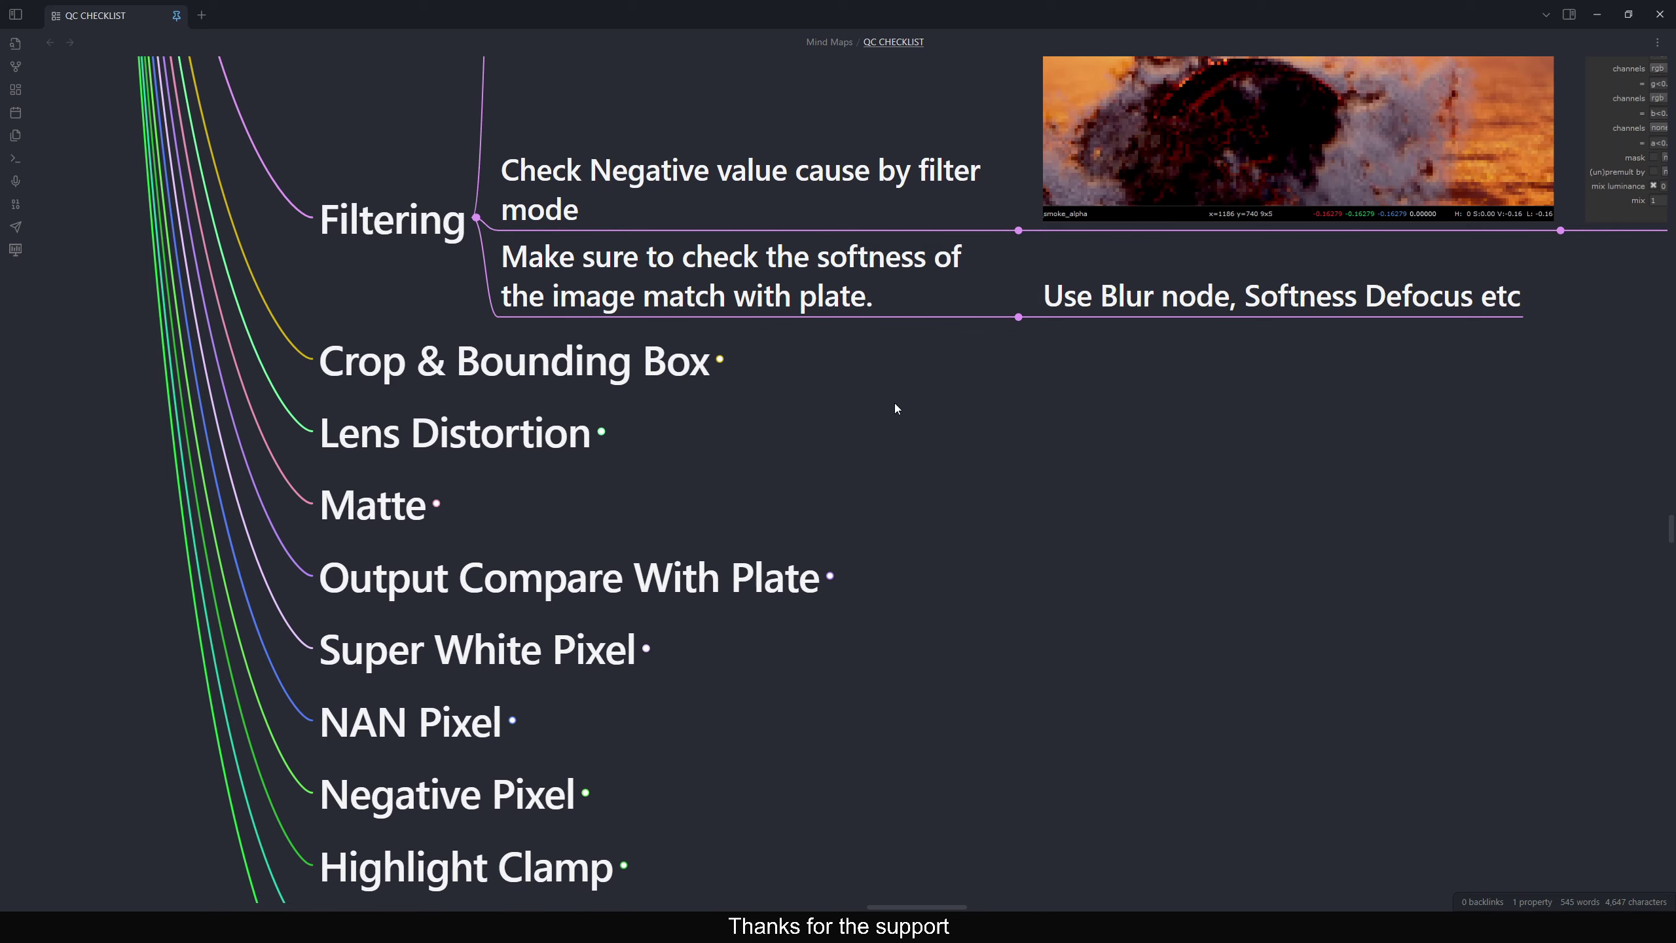
scroll(995, 404, right, 1)
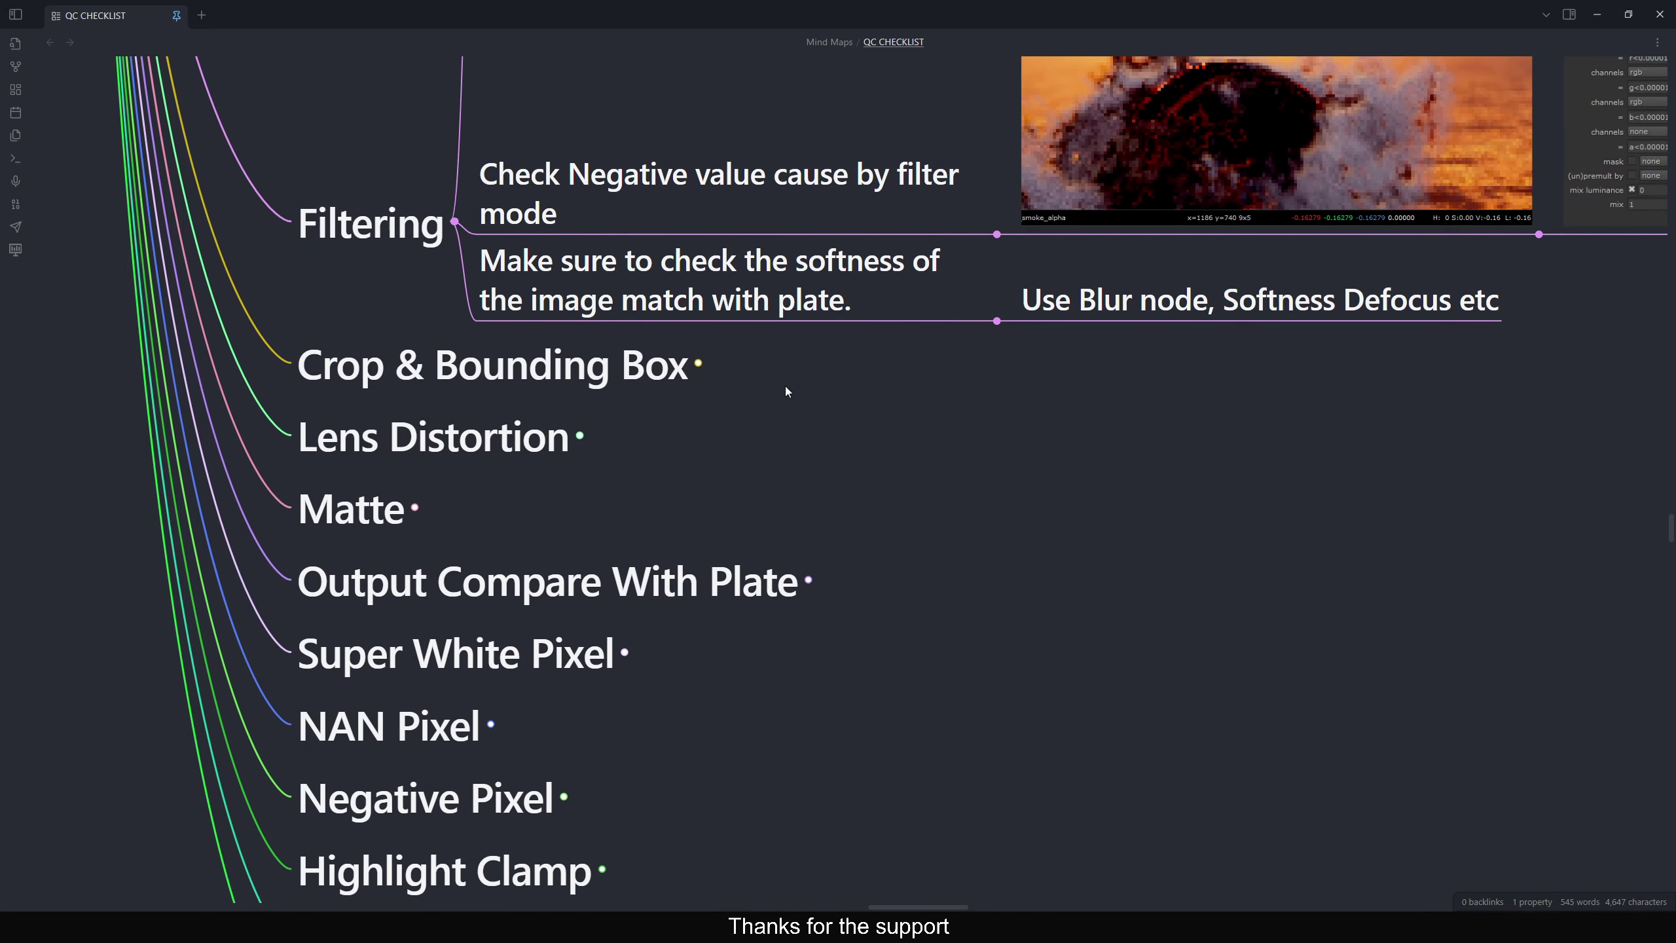
scroll(992, 379, right, 2)
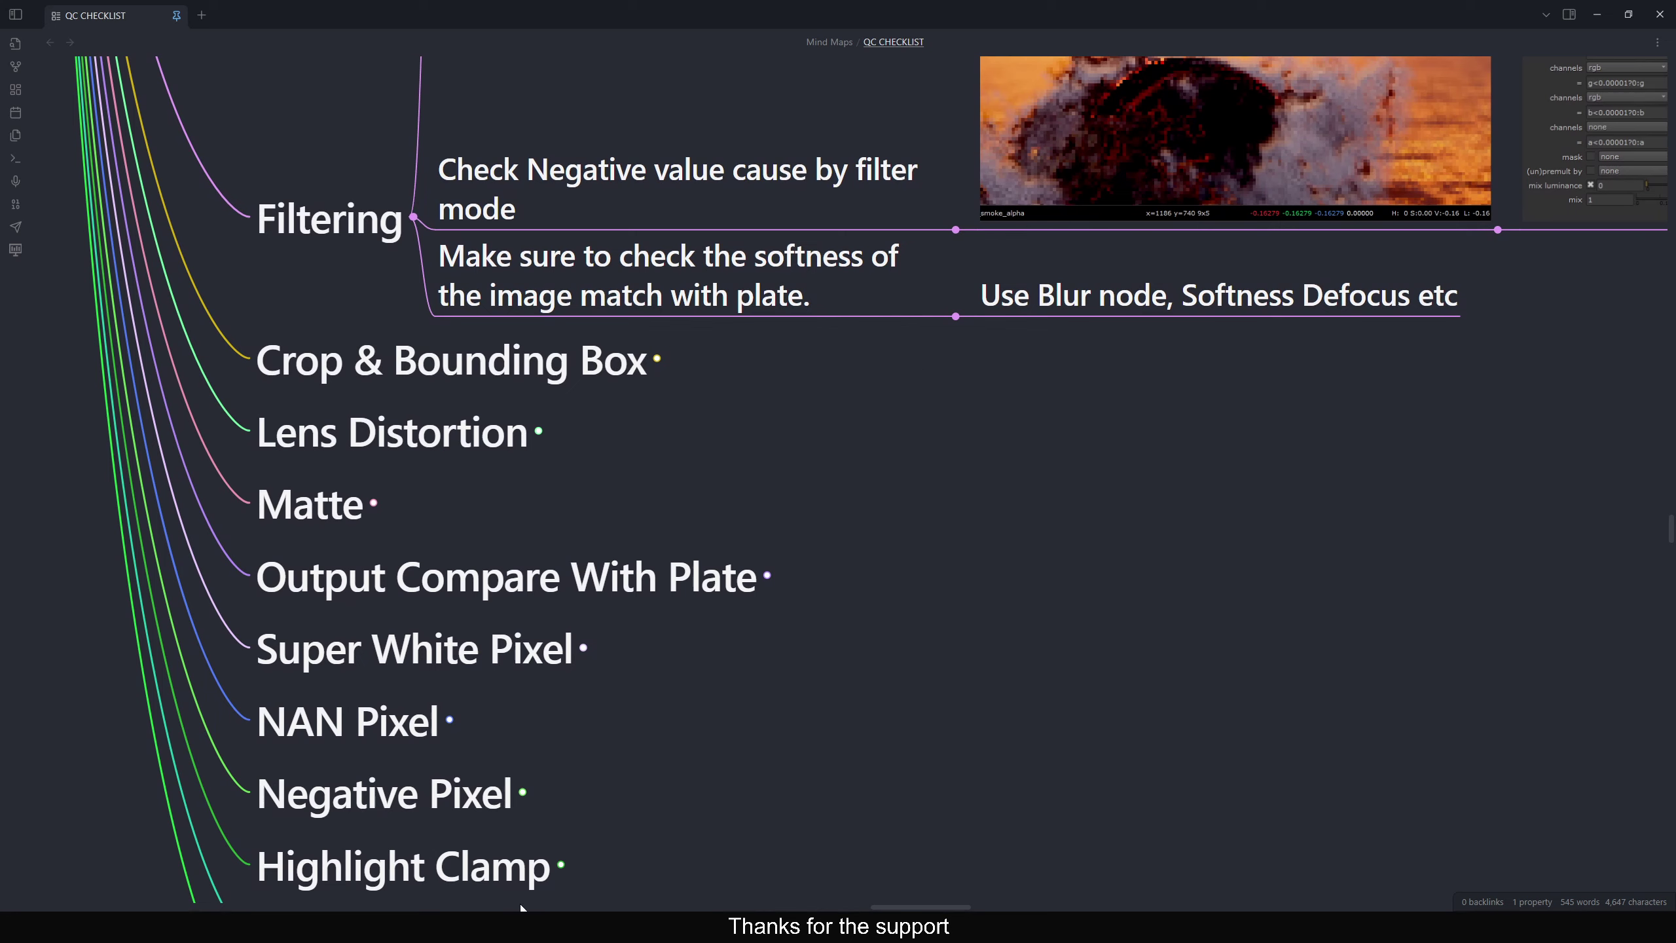
click(659, 362)
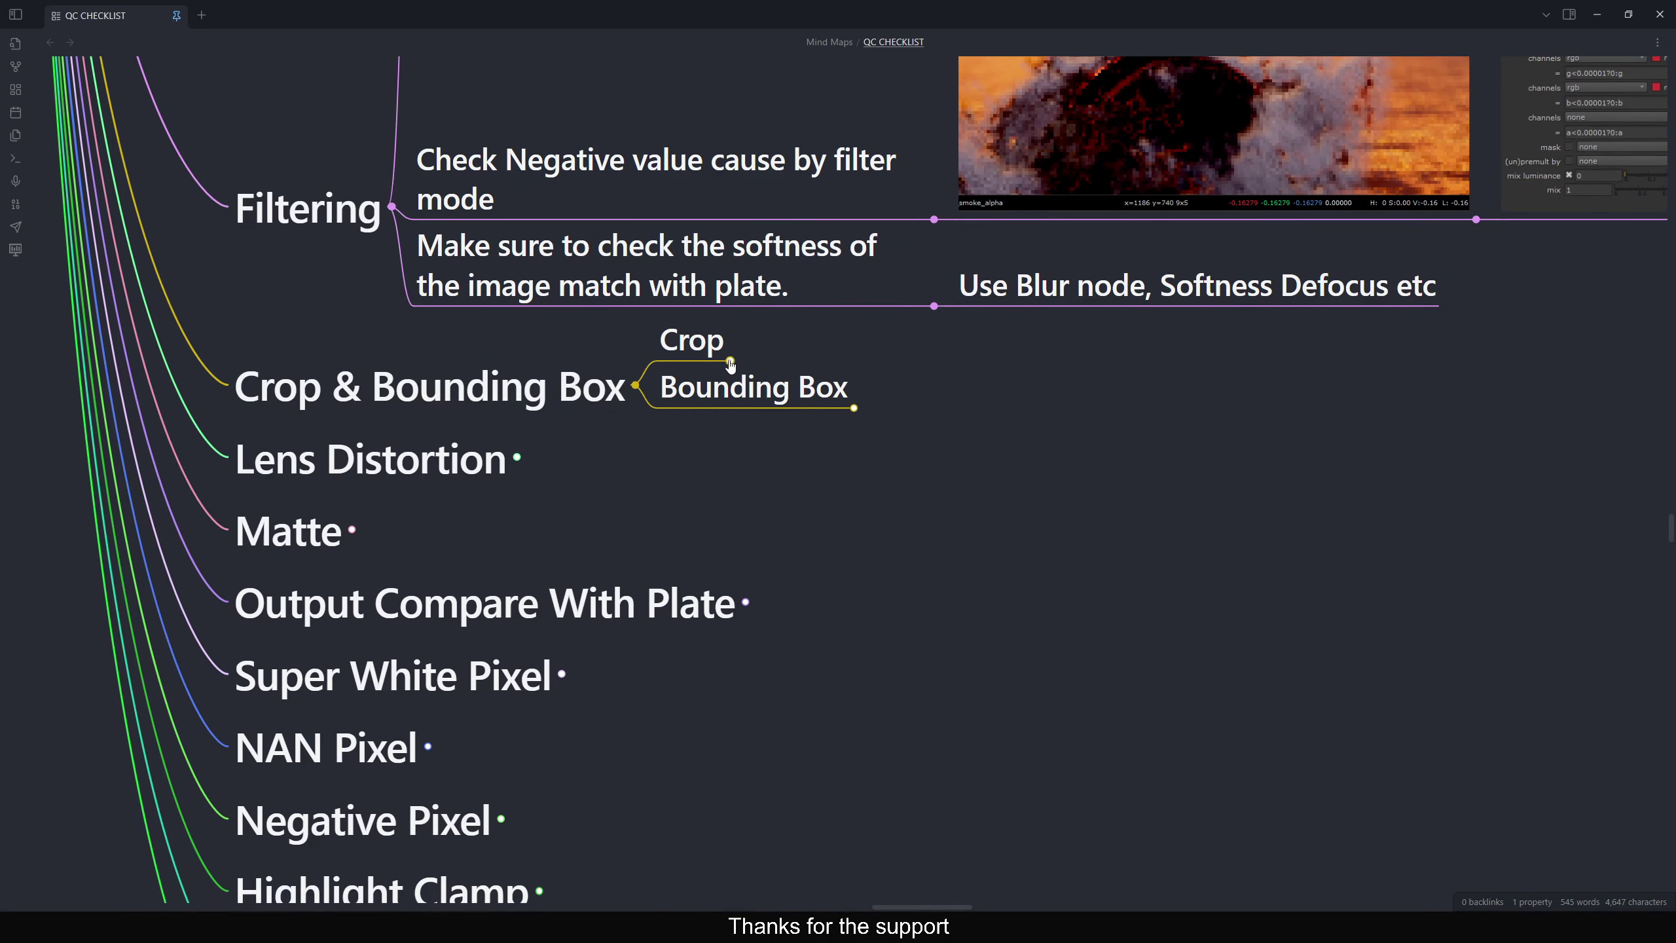
click(730, 362)
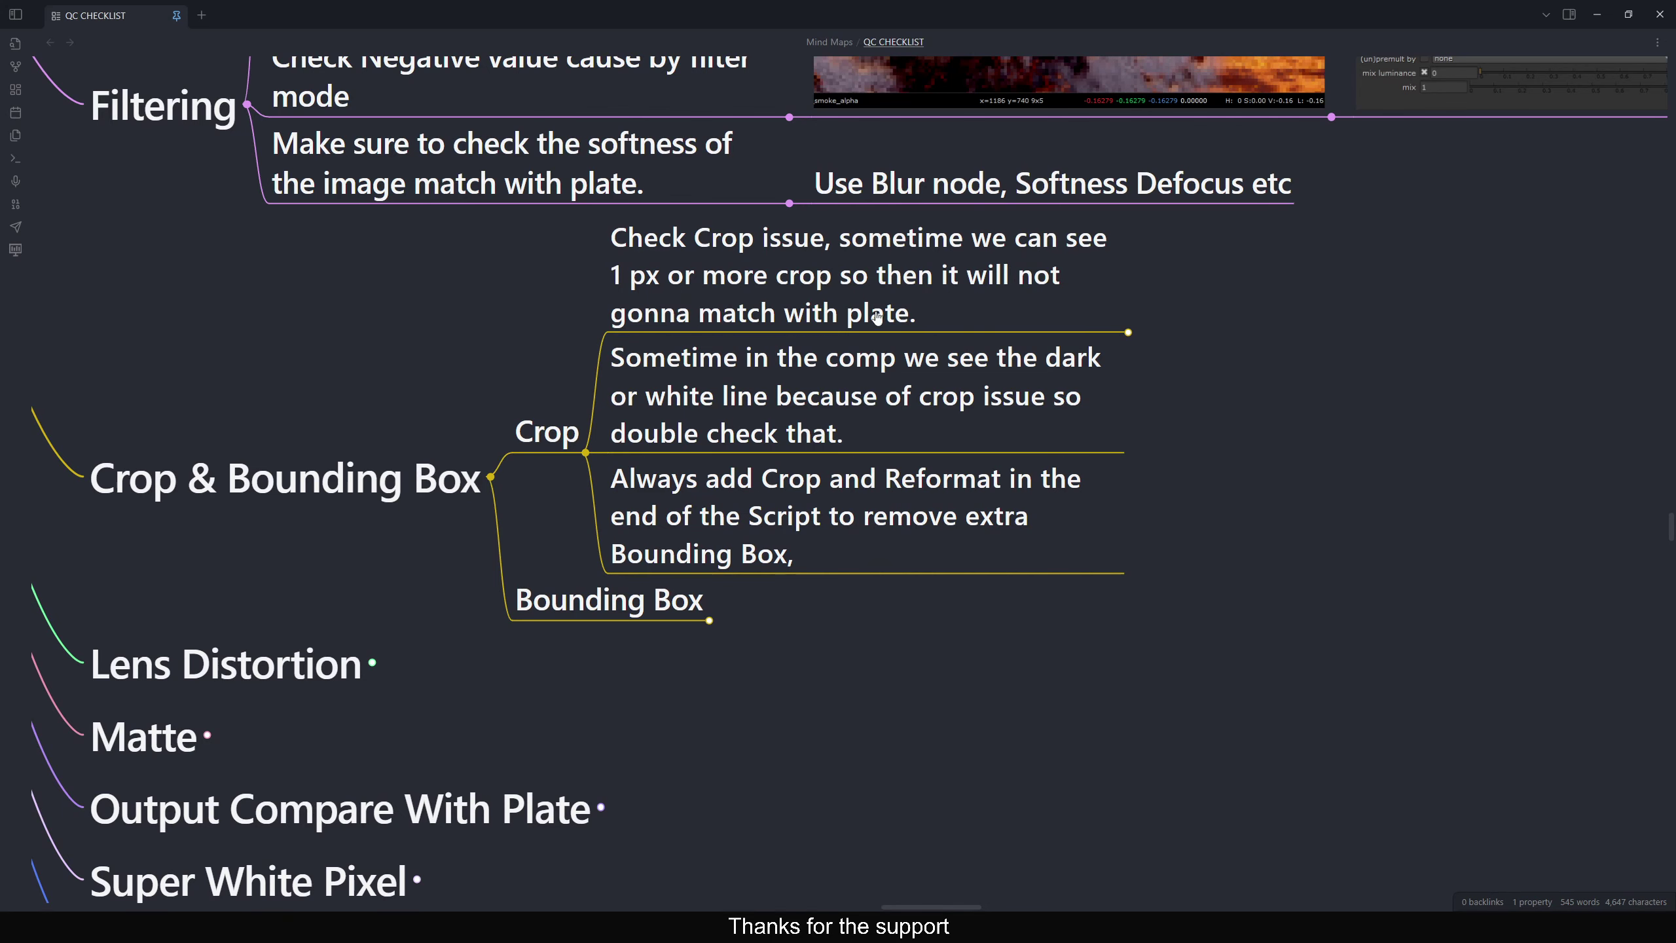
Expand the note about 1 px crop issues to show both of its example images
drag(1024, 360, 865, 350)
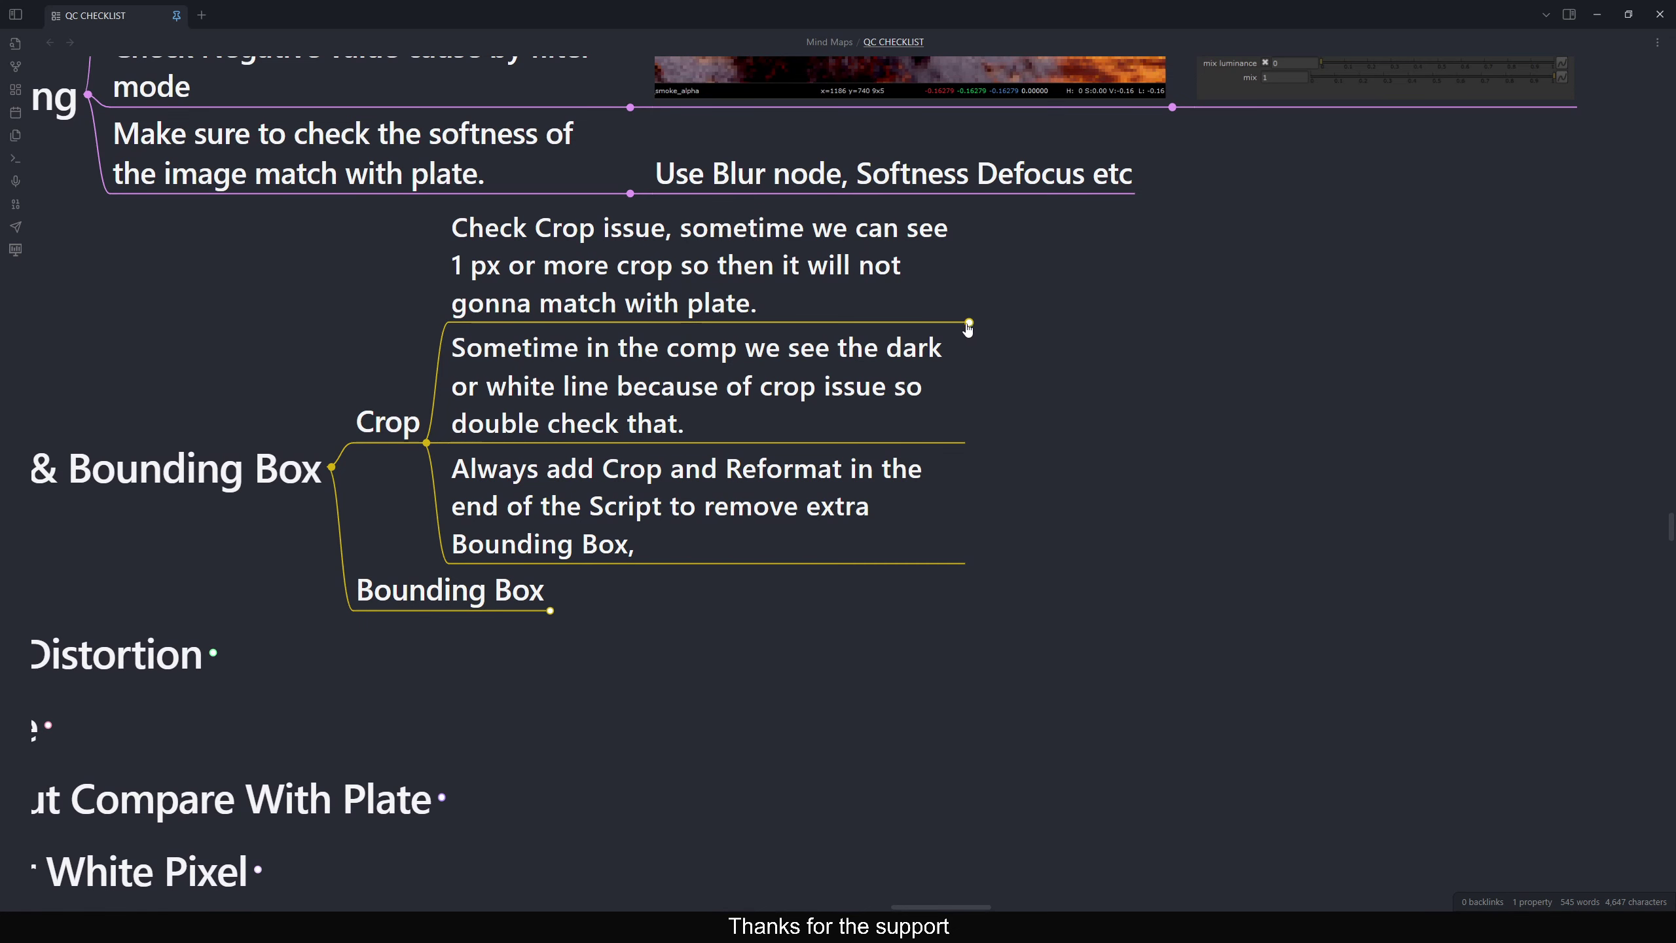
click(969, 323)
drag(1242, 239, 704, 307)
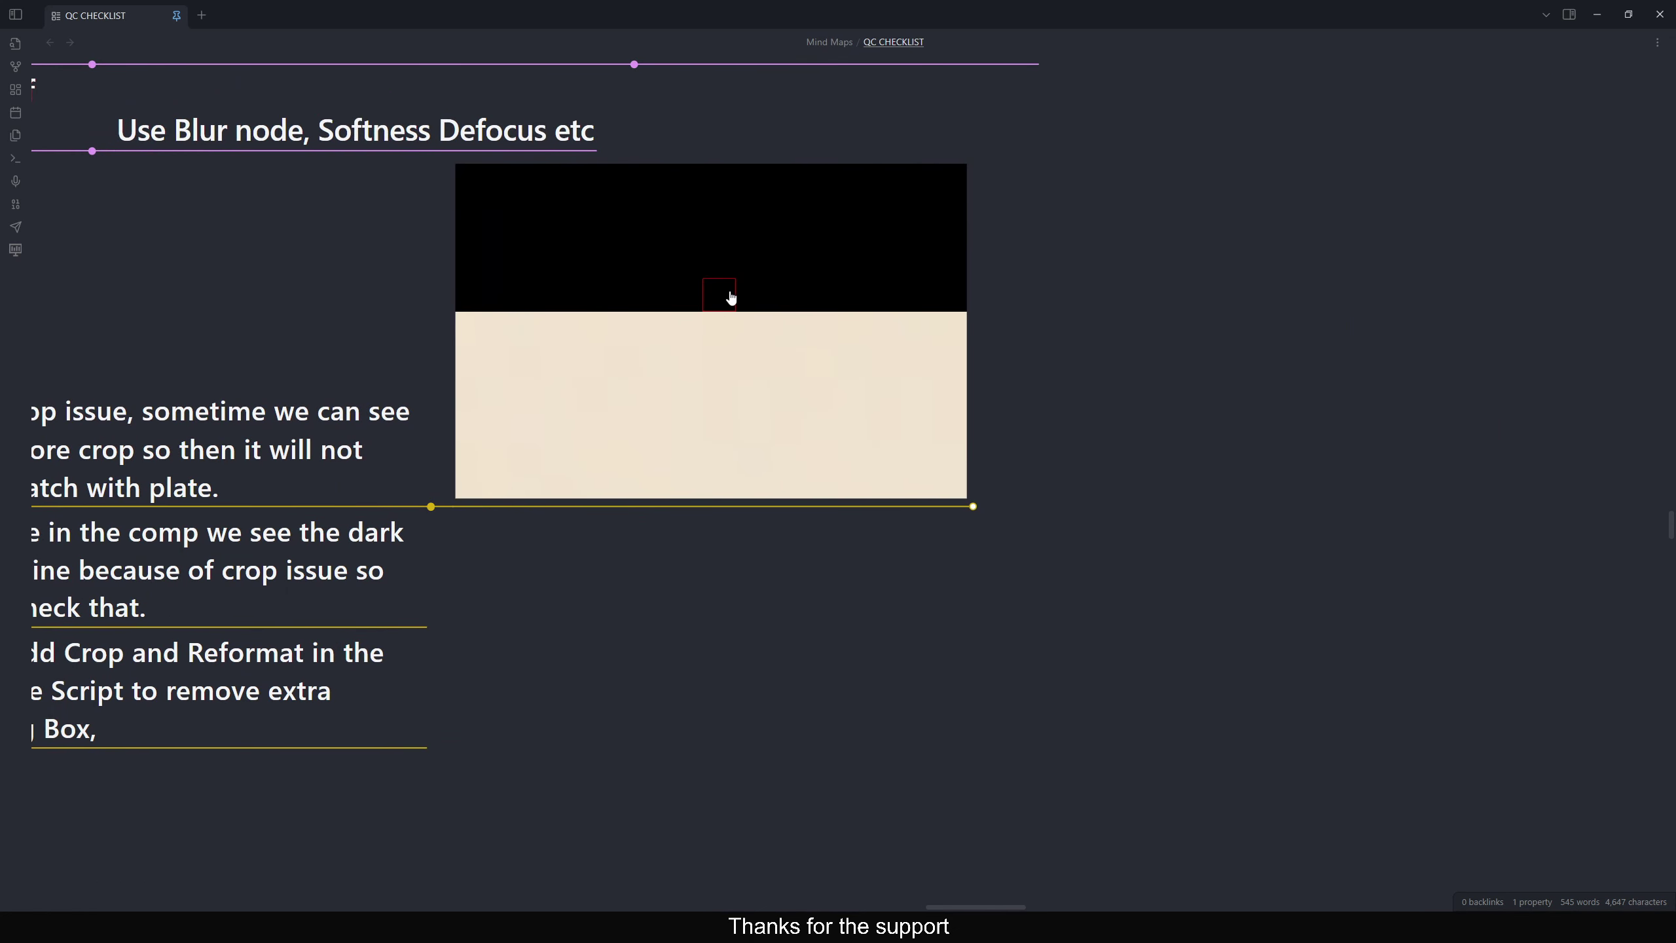
click(973, 509)
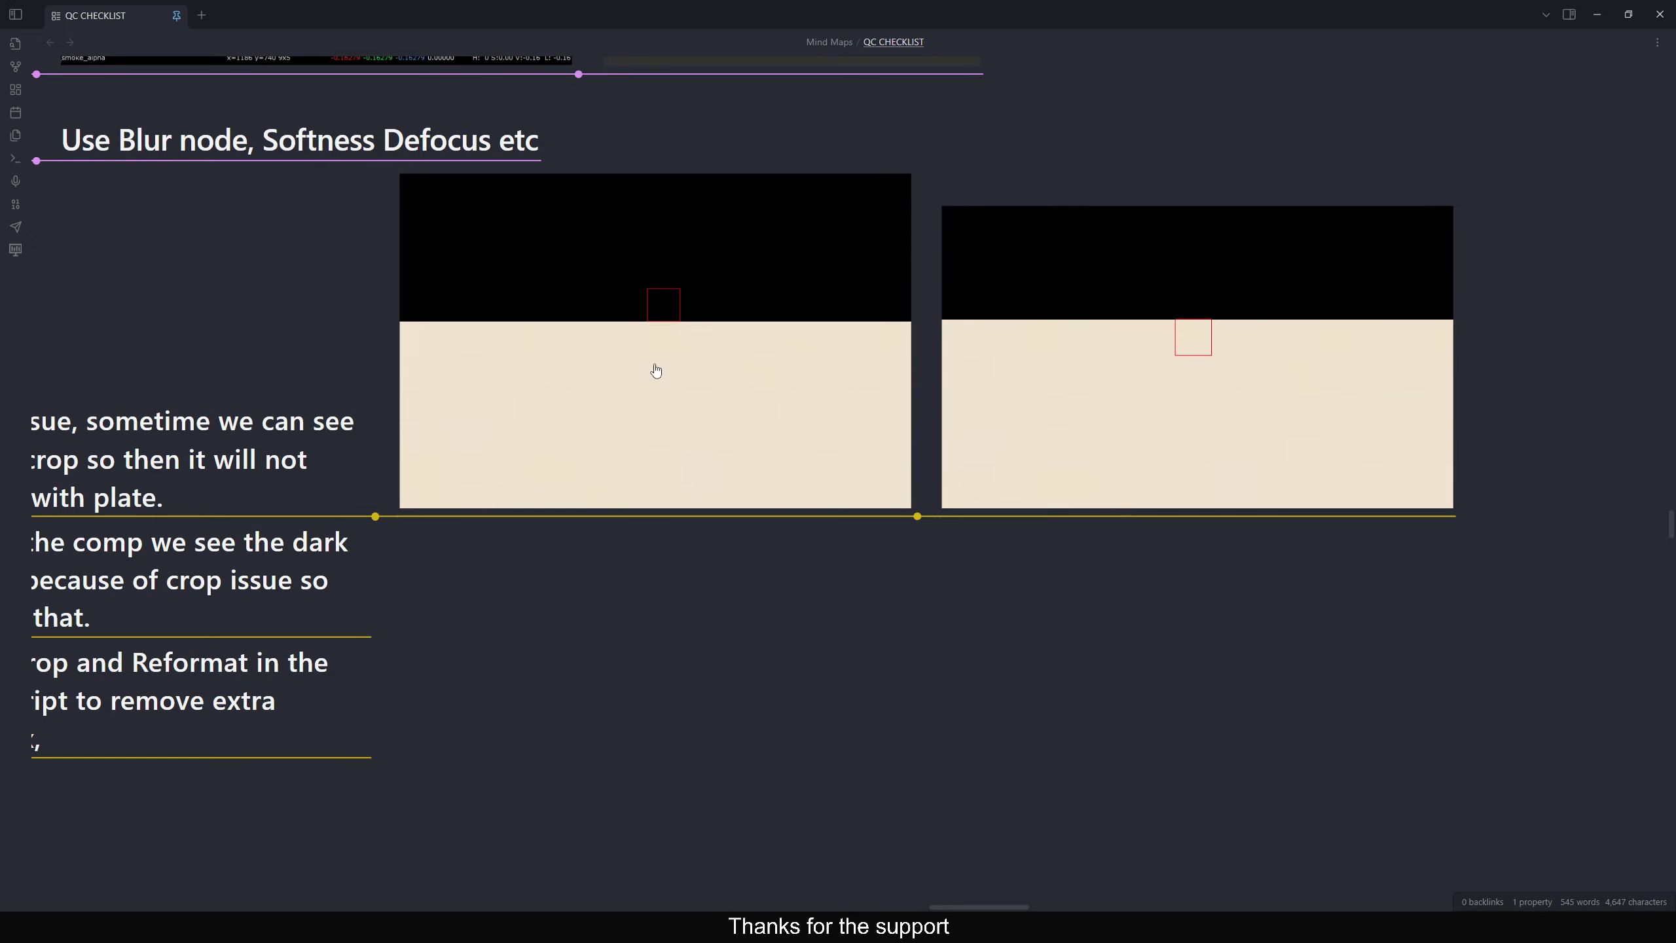
Read the Crop note about dark or white lines caused by crop issues
drag(581, 578, 1257, 381)
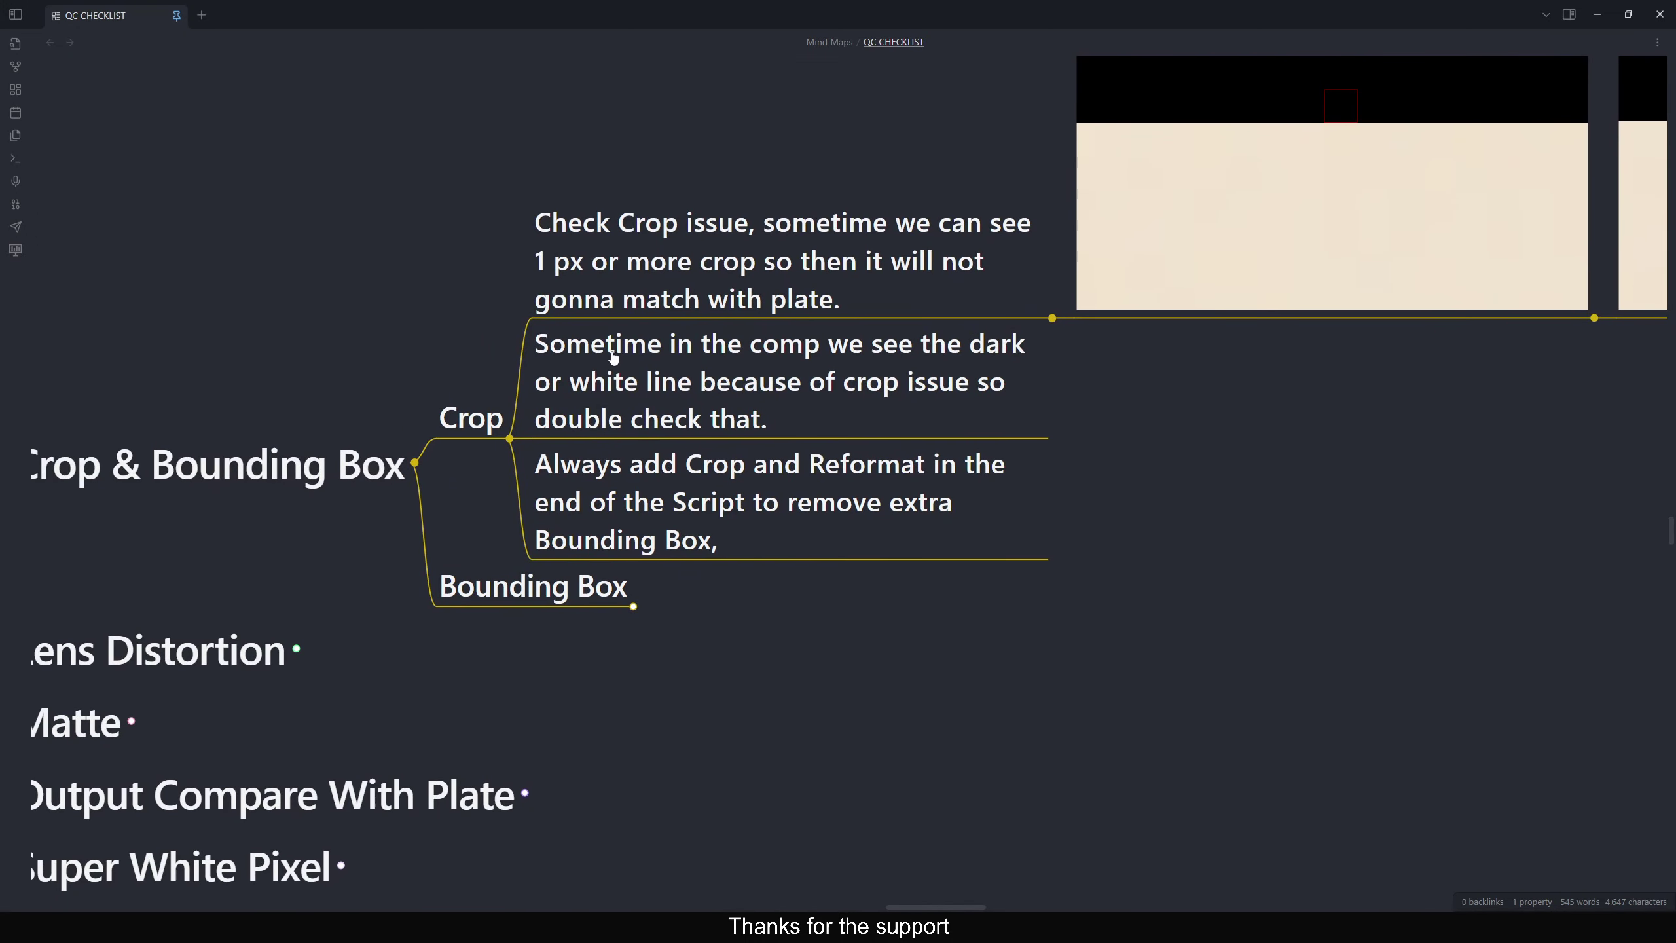
key(ctrl)
key(ctrl)
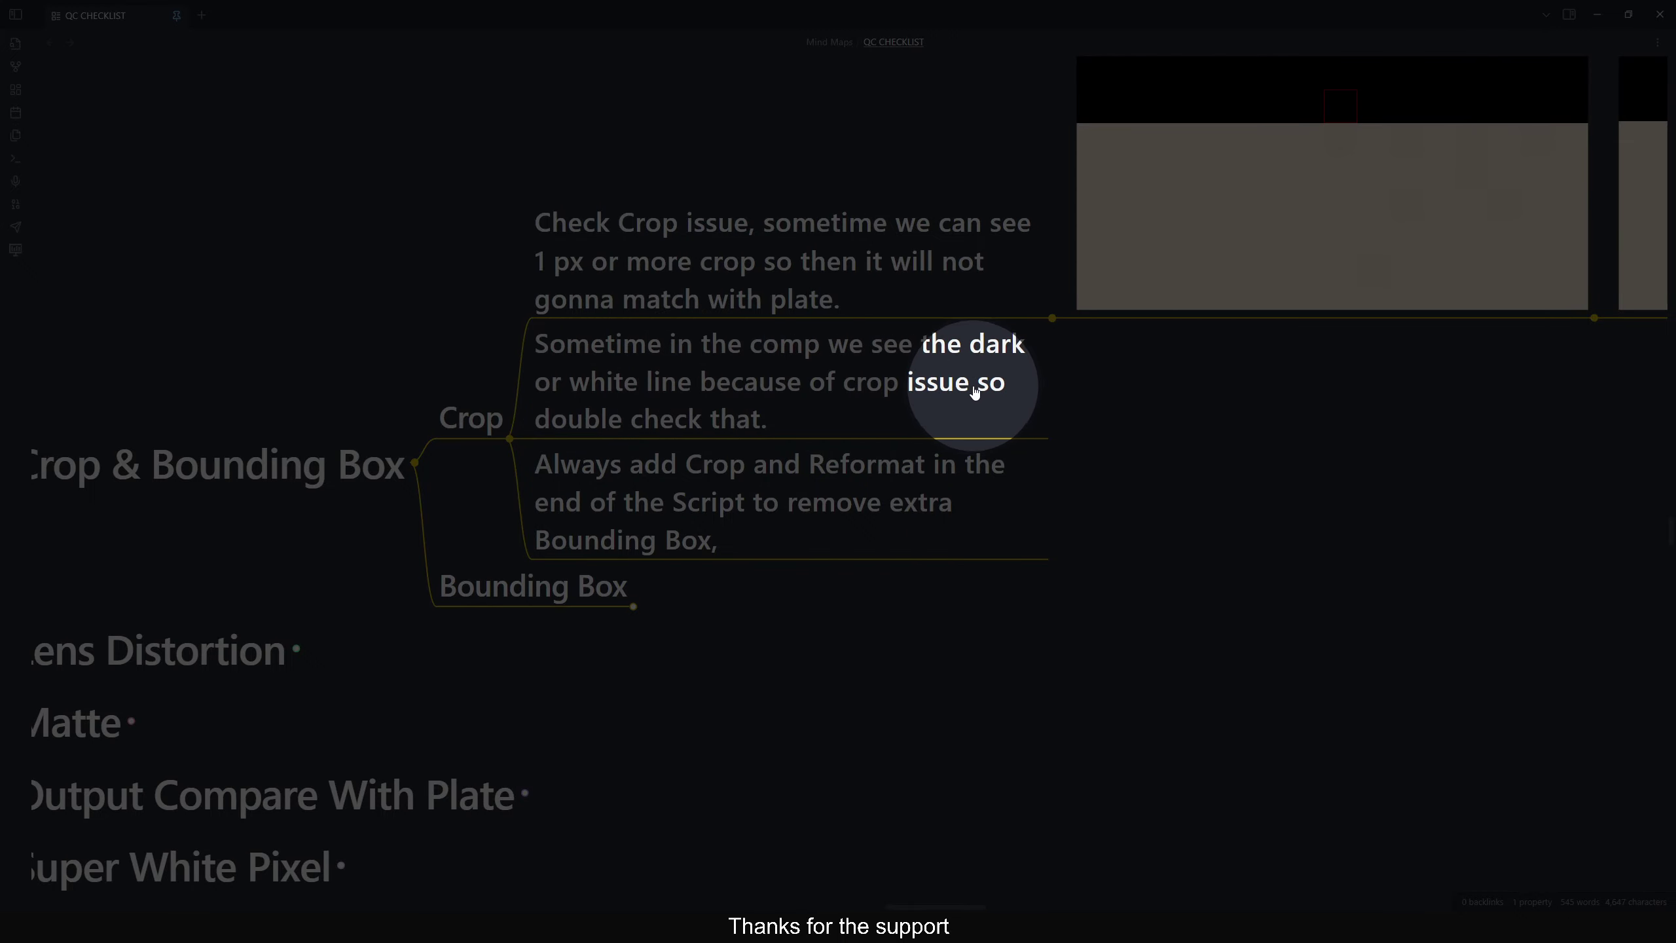
key(ctrl)
key(ctrl)
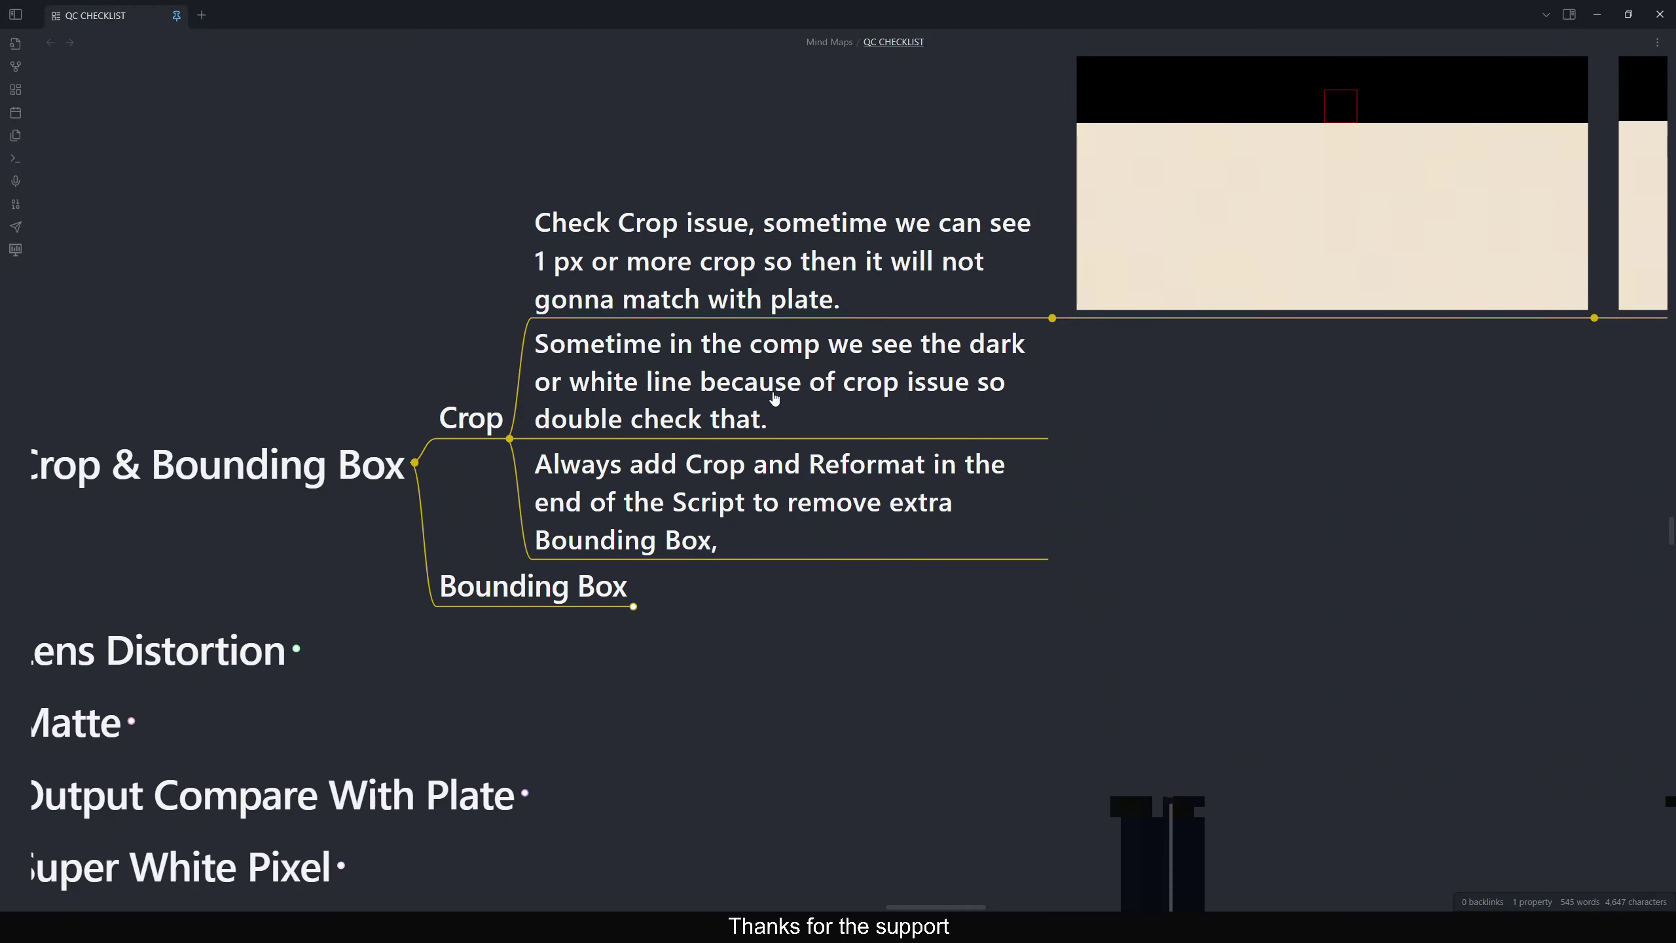
scroll(812, 614, down, 2)
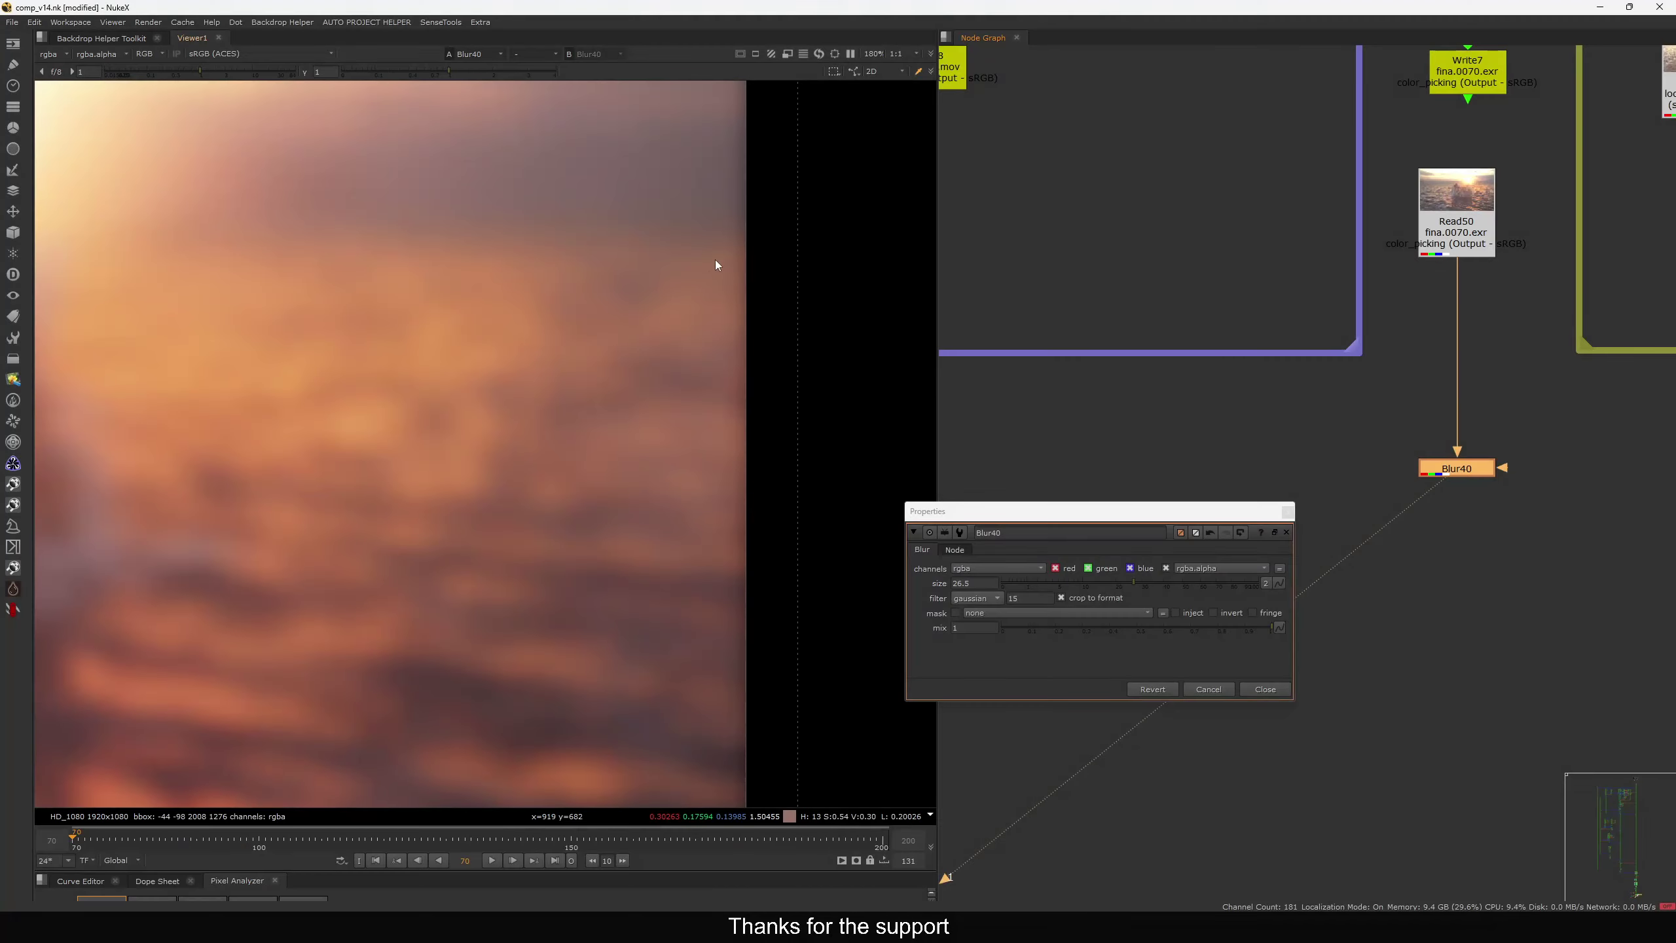
Close the blur's properties, view Blur40 in NukeX and inspect the image's right frame edge
click(1287, 512)
middle_drag(1320, 440, 1309, 483)
key(ctrl+z)
click(1435, 511)
key(1)
key(f)
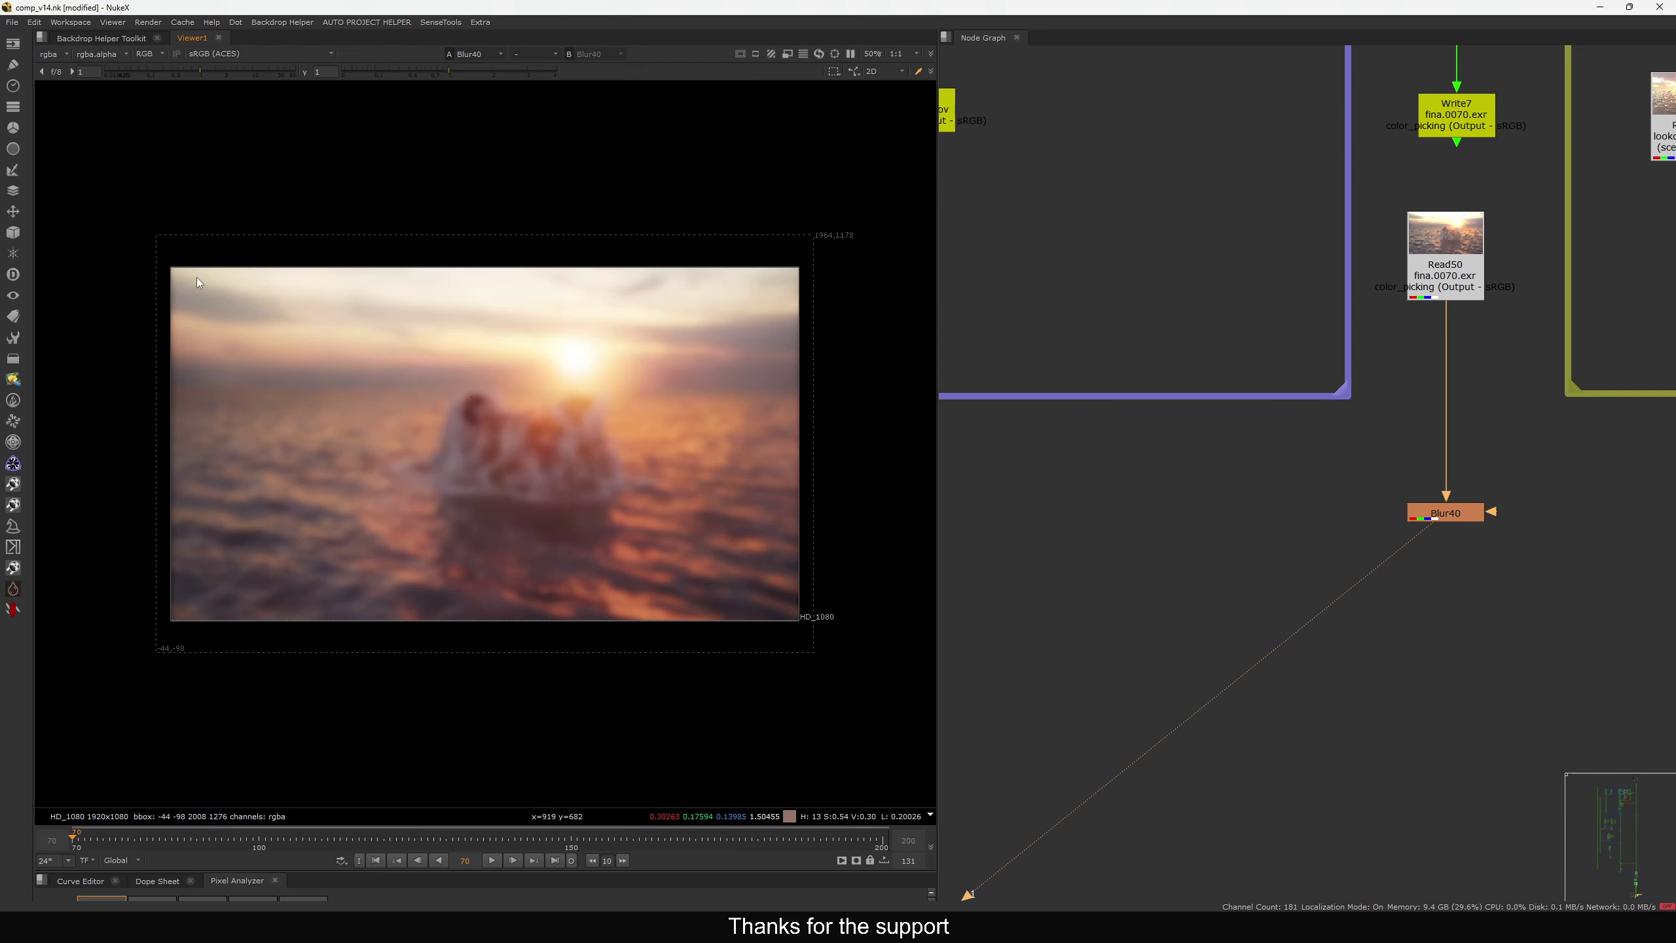
scroll(778, 373, up, 7)
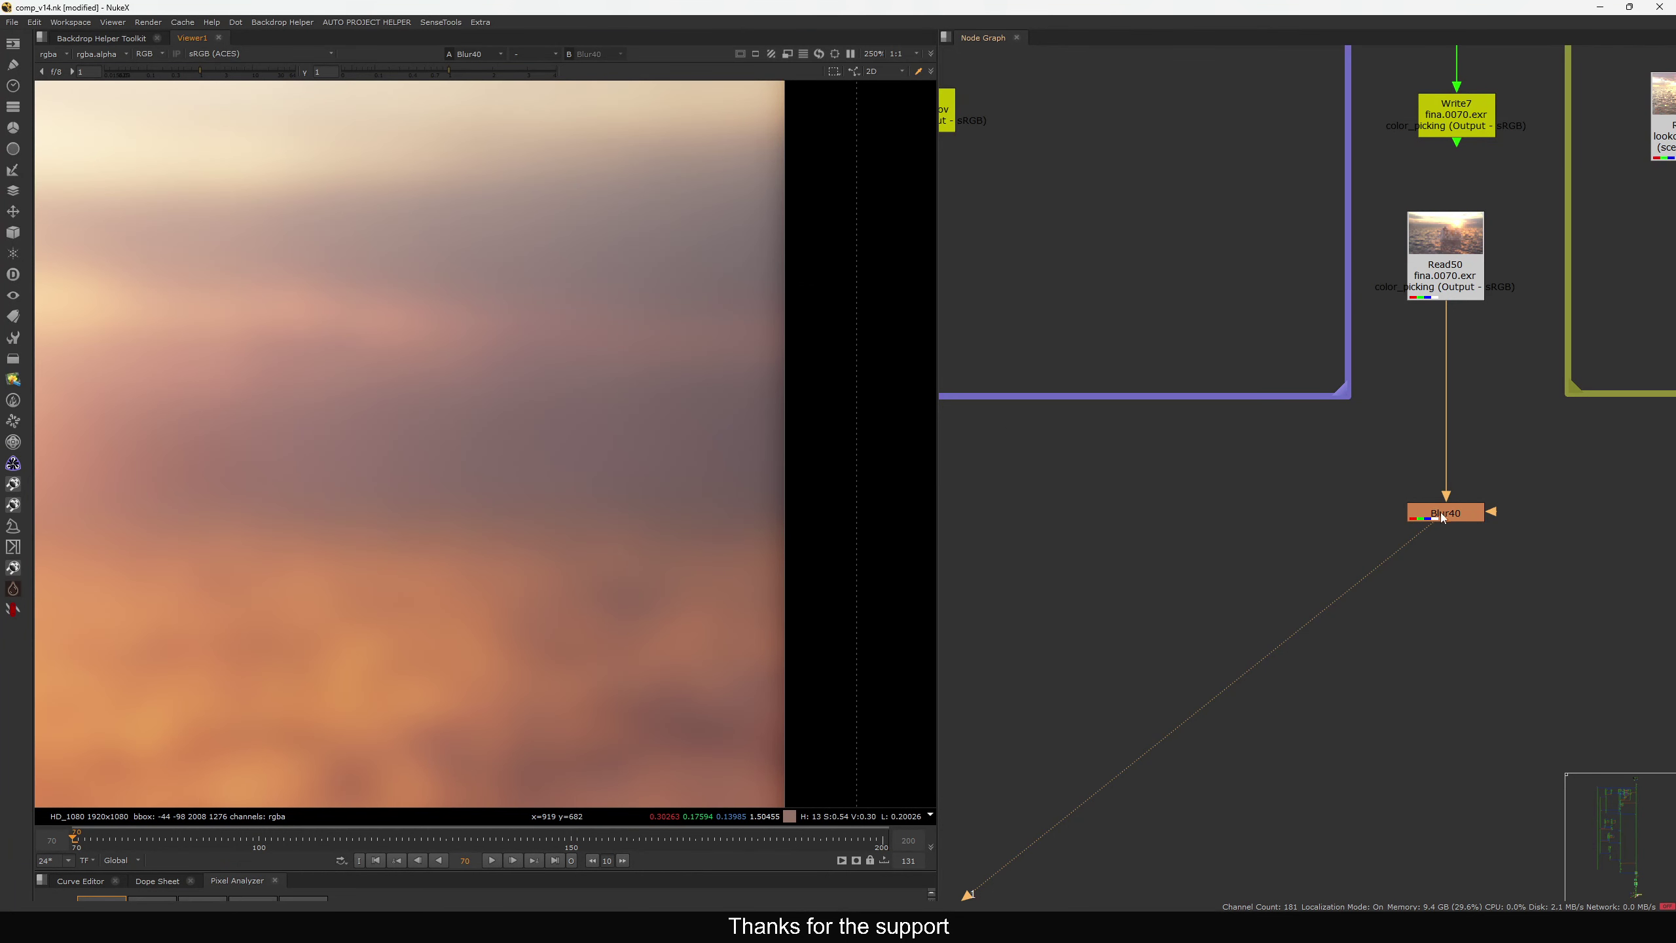
Open Blur40's properties and set its size to 26, checking the blurred frame edge
double_click(1440, 516)
drag(1066, 517, 1178, 259)
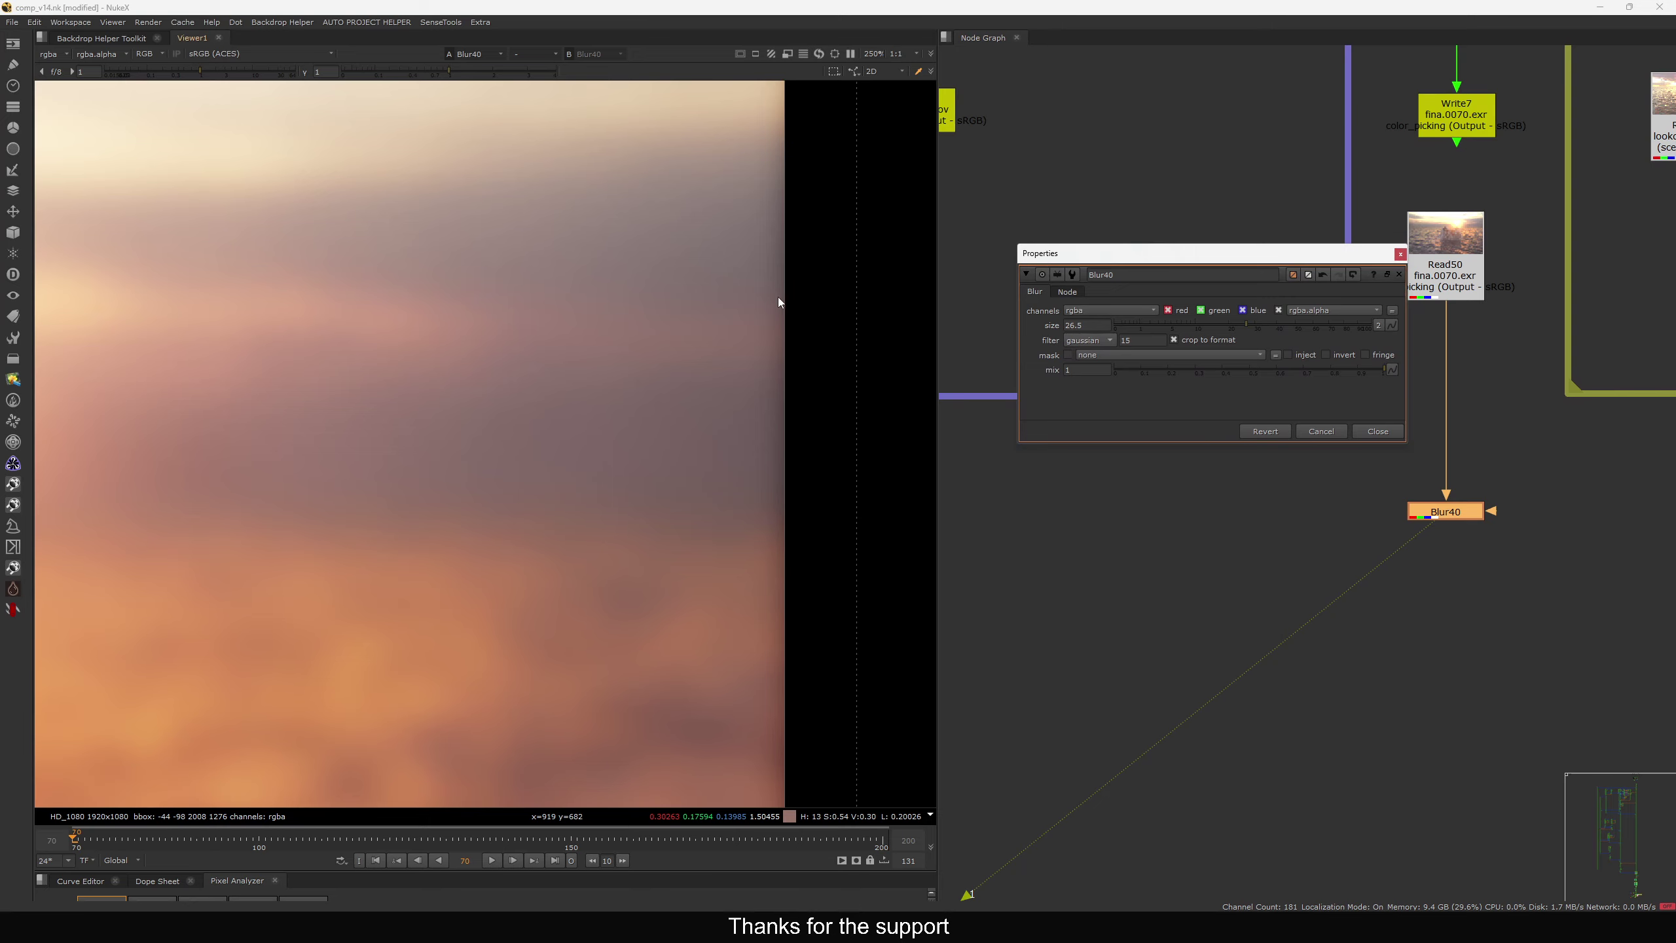
mouse_move(1244, 325)
mouse_down()
mouse_move(1168, 332)
mouse_move(1309, 337)
mouse_move(1204, 352)
mouse_move(1245, 350)
mouse_up()
click(772, 466)
click(1376, 433)
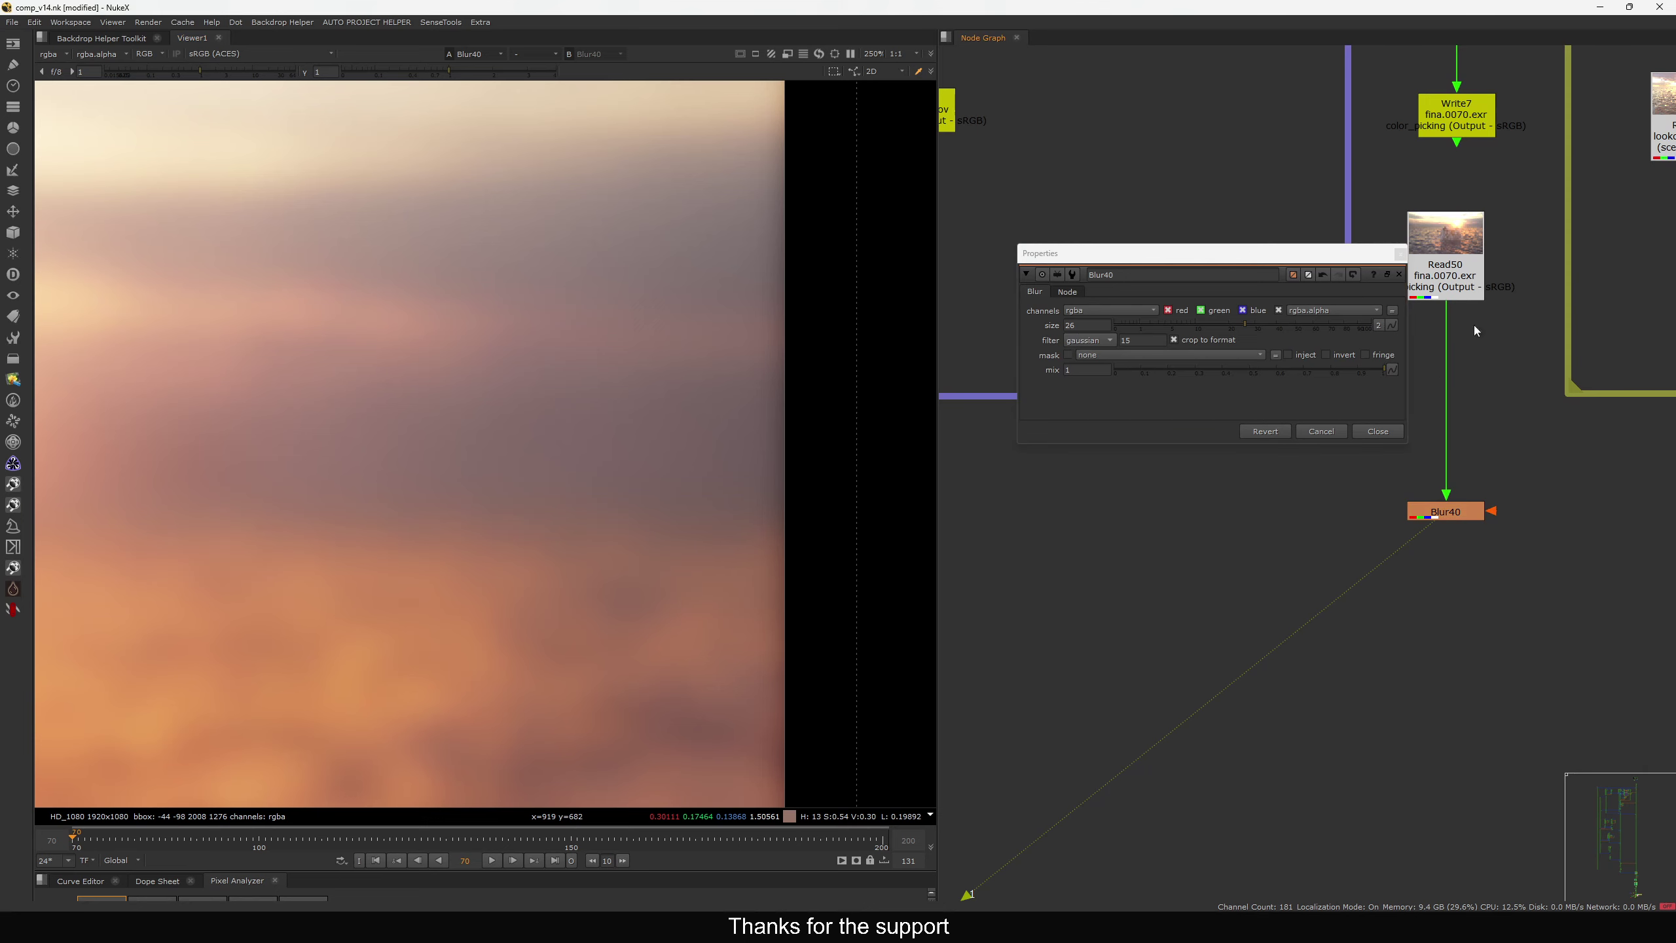
Insert a Crop node between Read50 and Blur40 with black outside turned off
key(Tab)
text(cr)
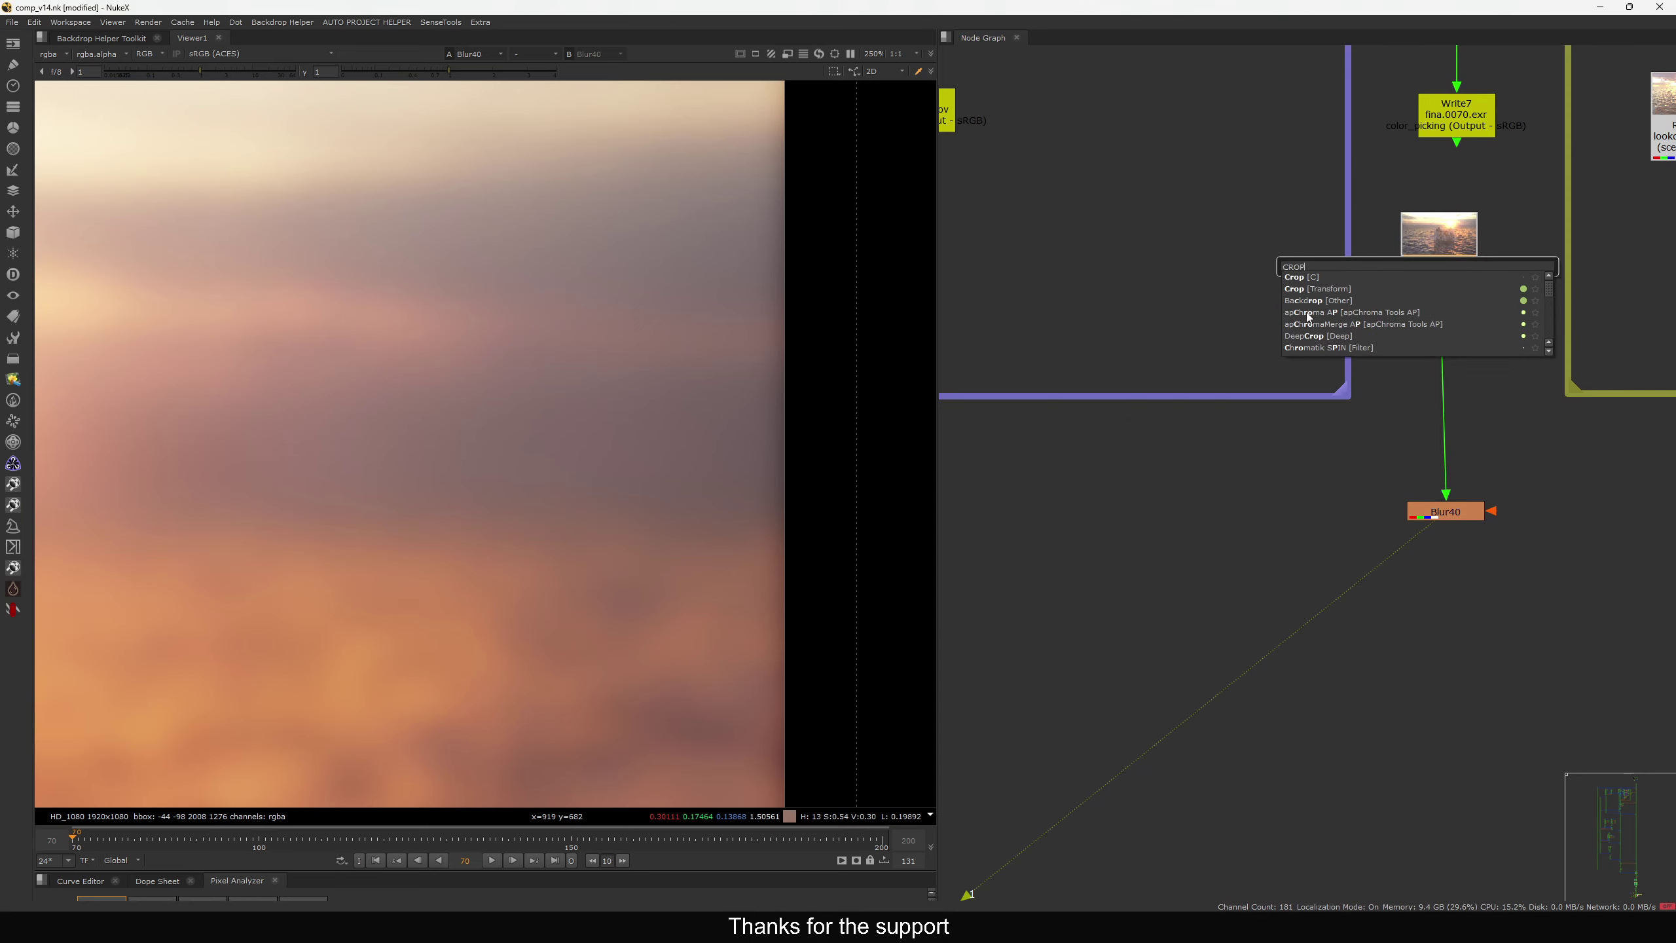
click(1317, 278)
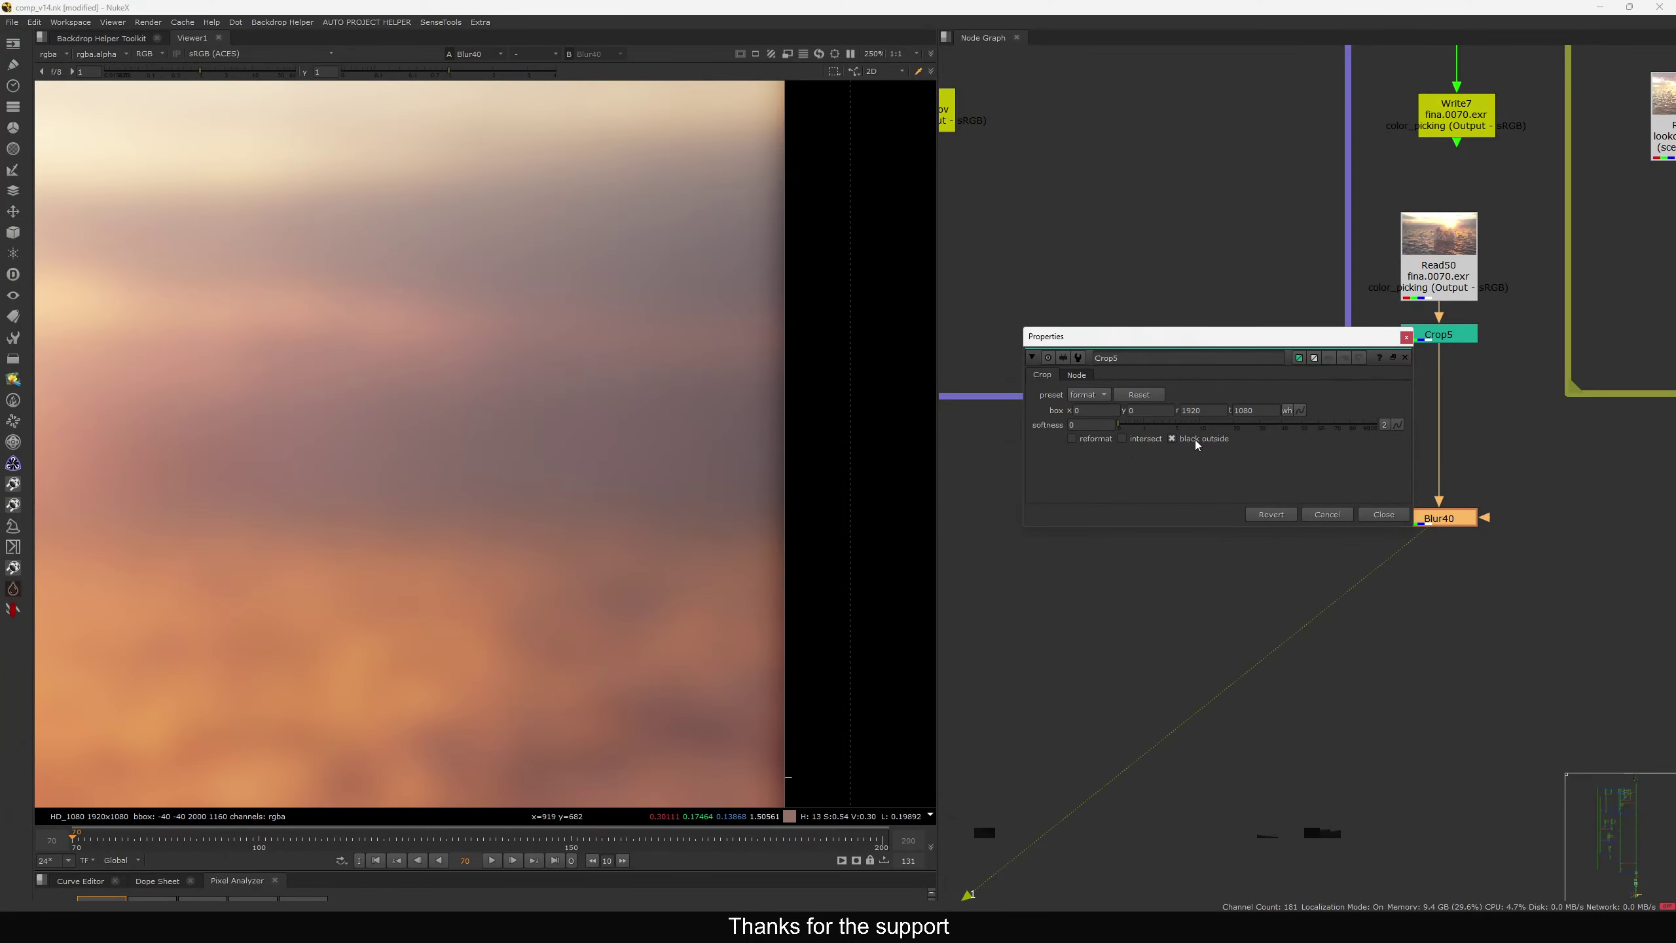
click(1194, 440)
click(1194, 439)
click(1193, 439)
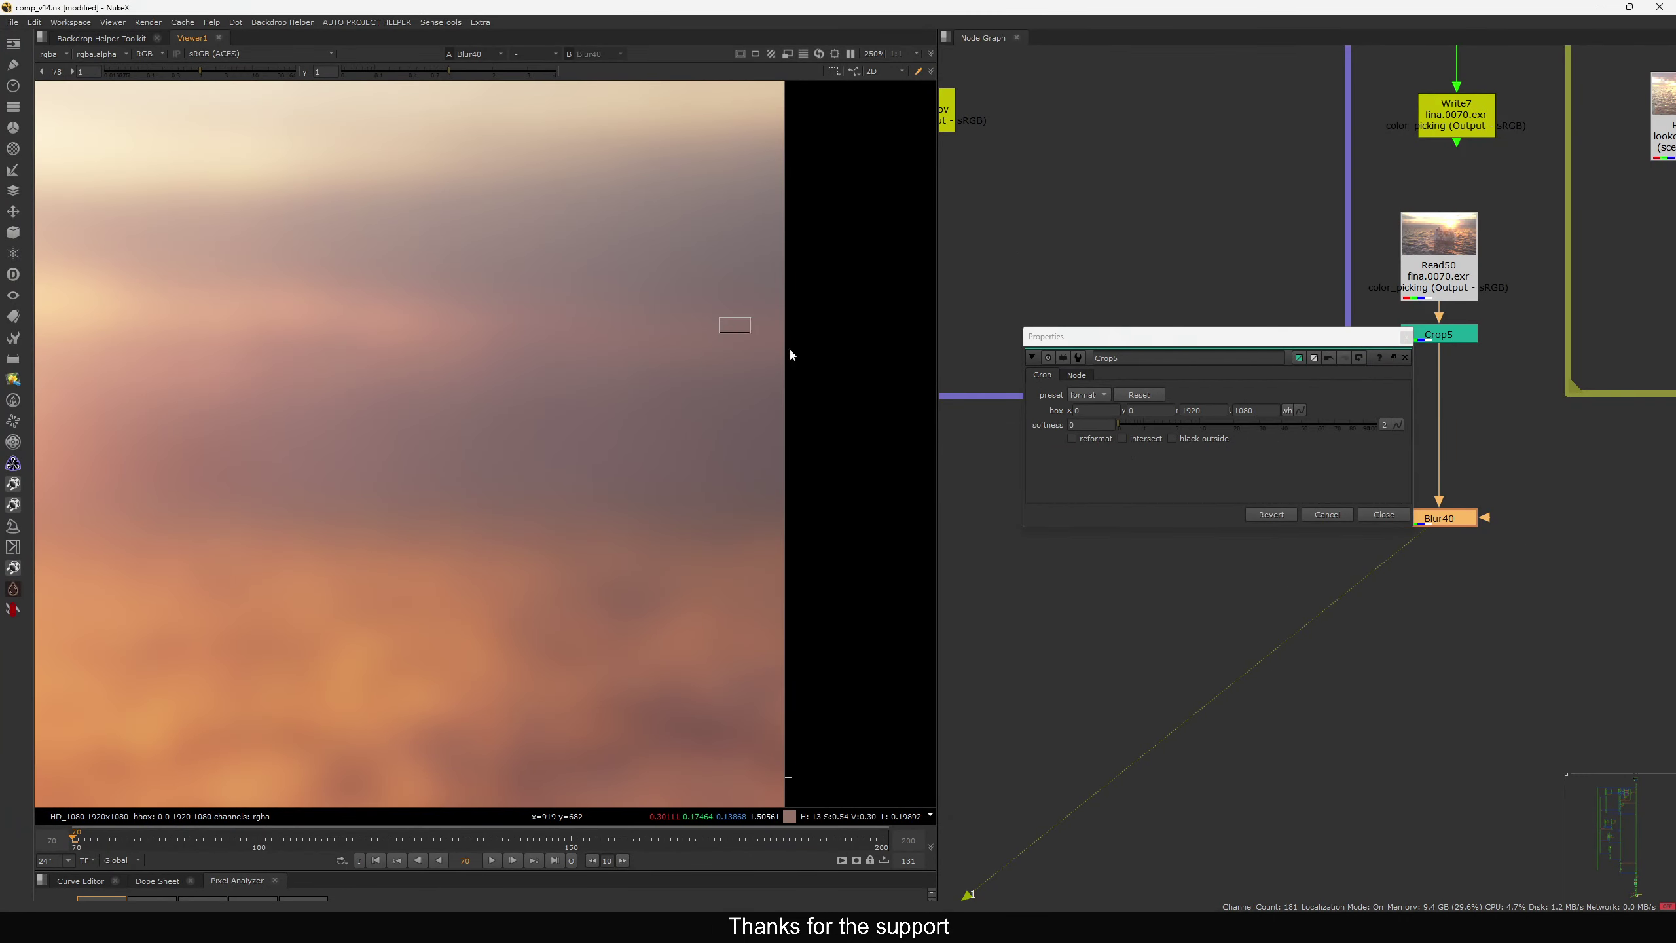
click(1364, 519)
Toggle Blur40 off and on repeatedly to compare the image's right edge with the crop in place
key(d)
key(d)
key(d)
key(d)
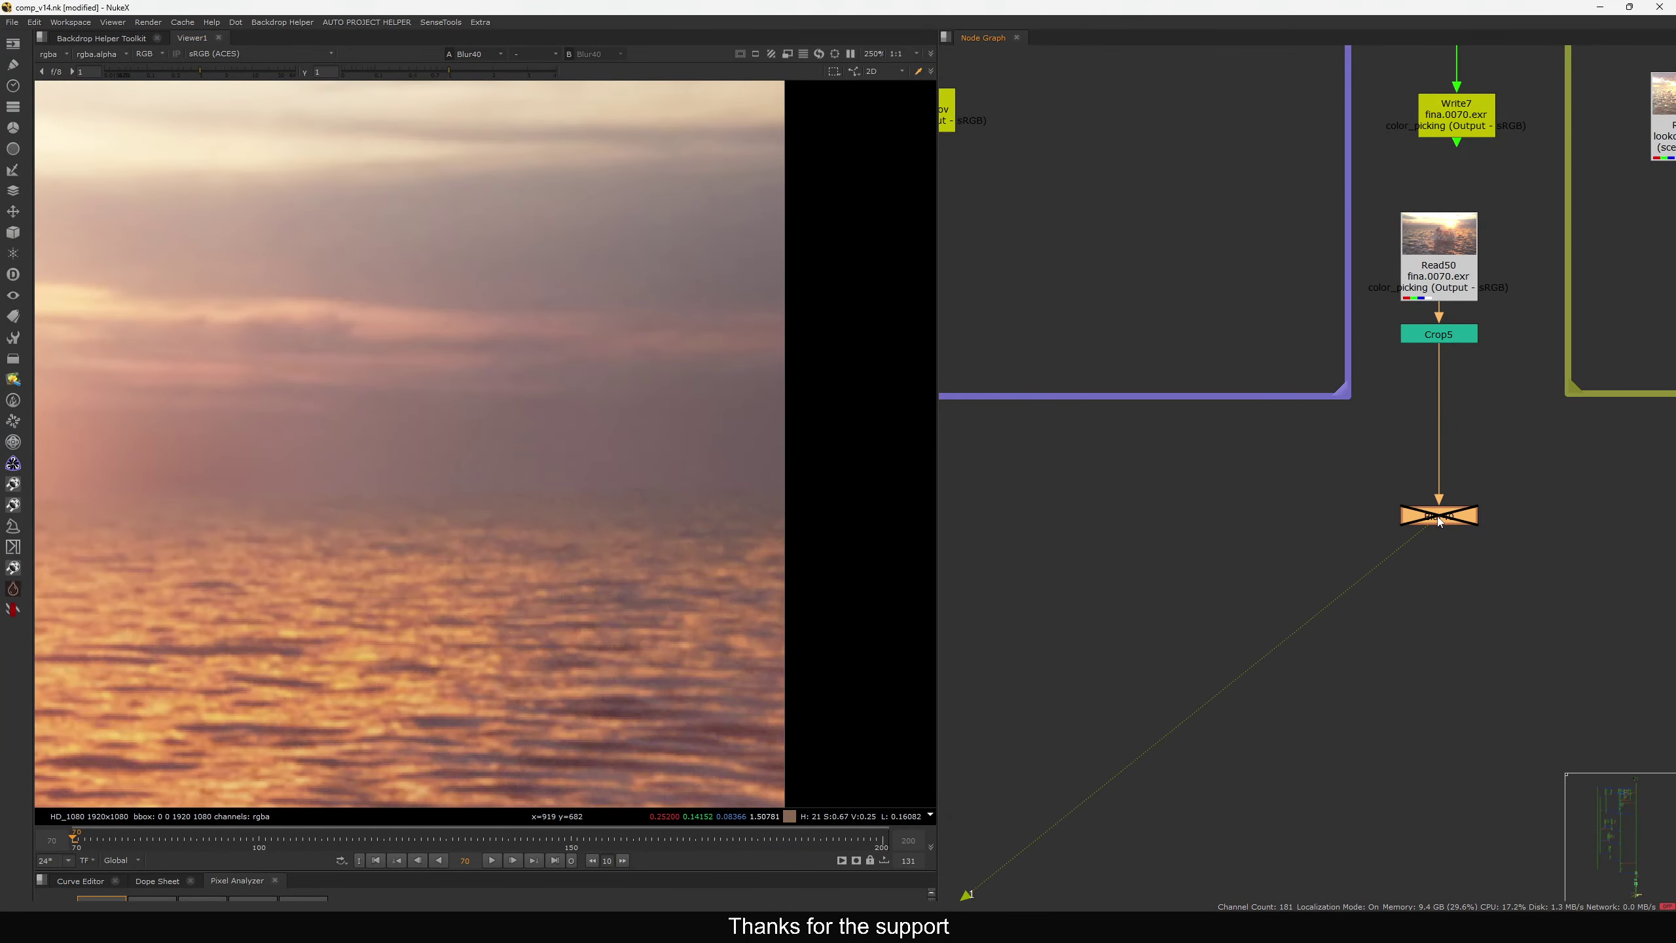
double_click(1437, 516)
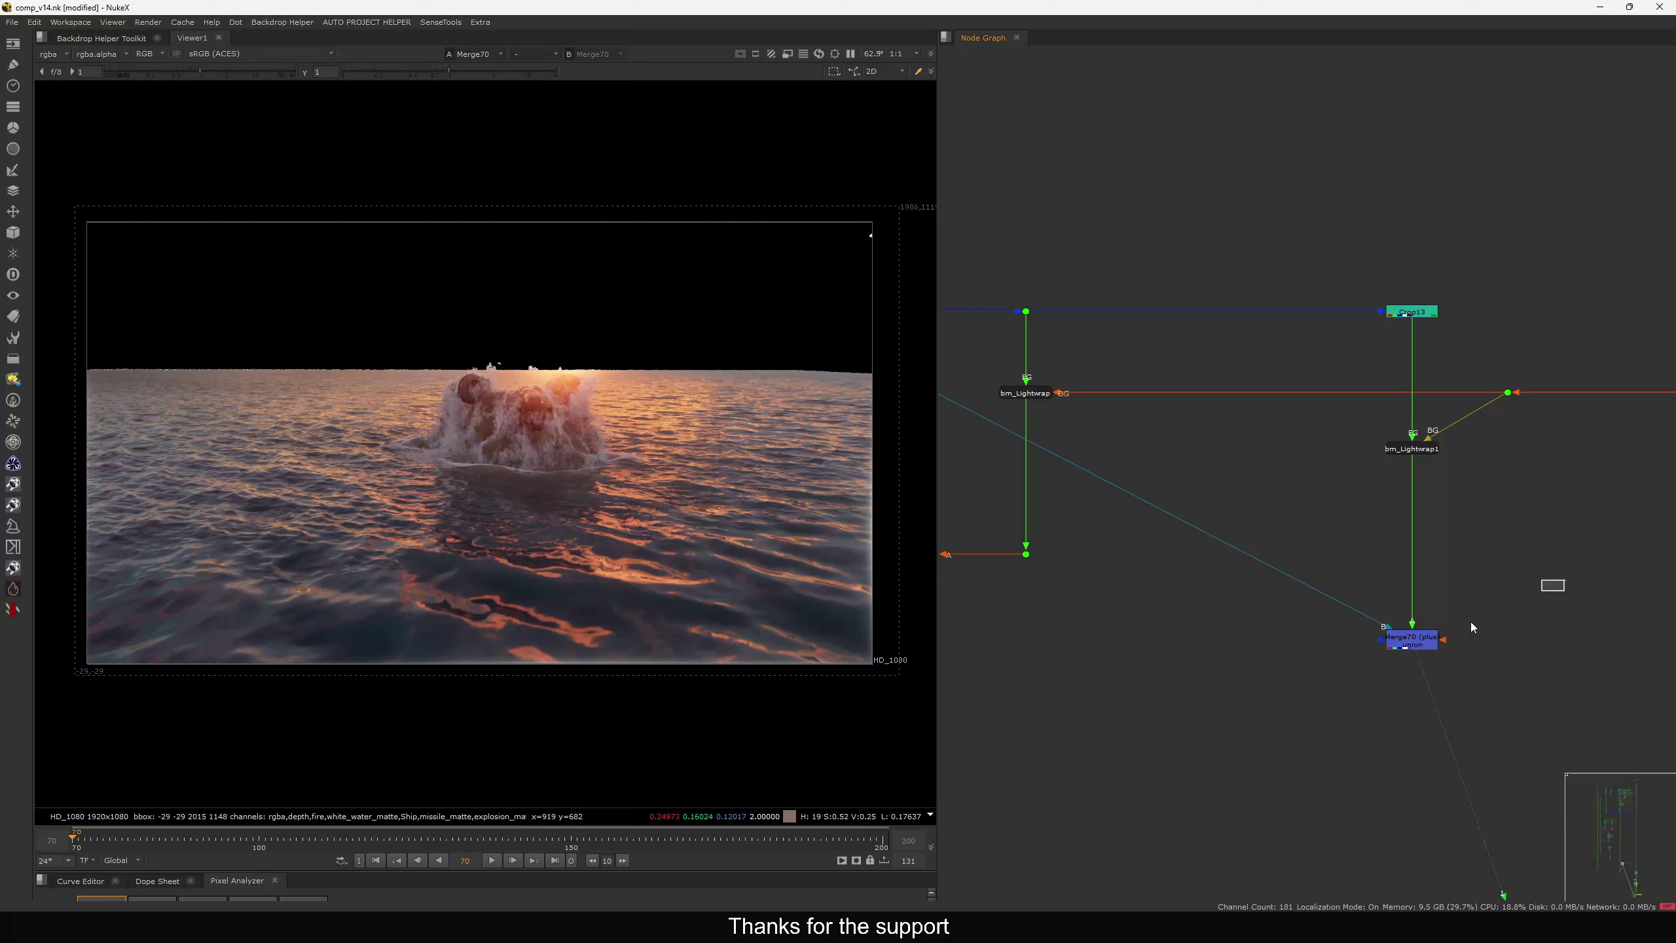
Switch back to the mind map and reread the Crop note about dark or white lines
drag(1423, 635, 1425, 574)
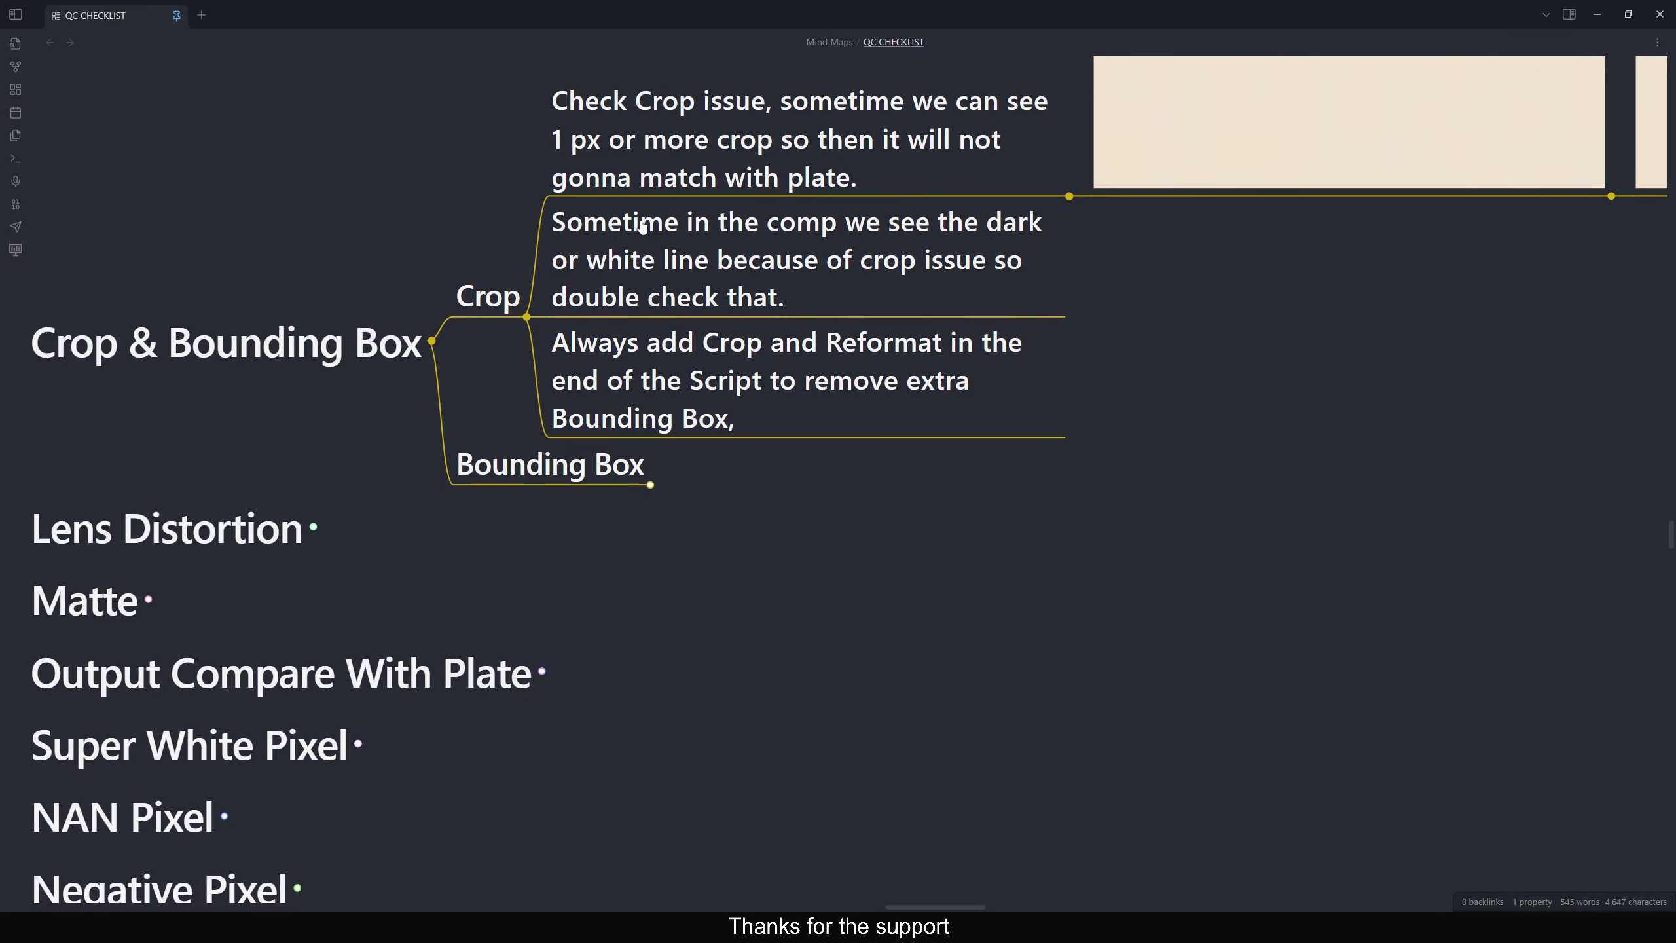
key(ctrl)
key(ctrl)
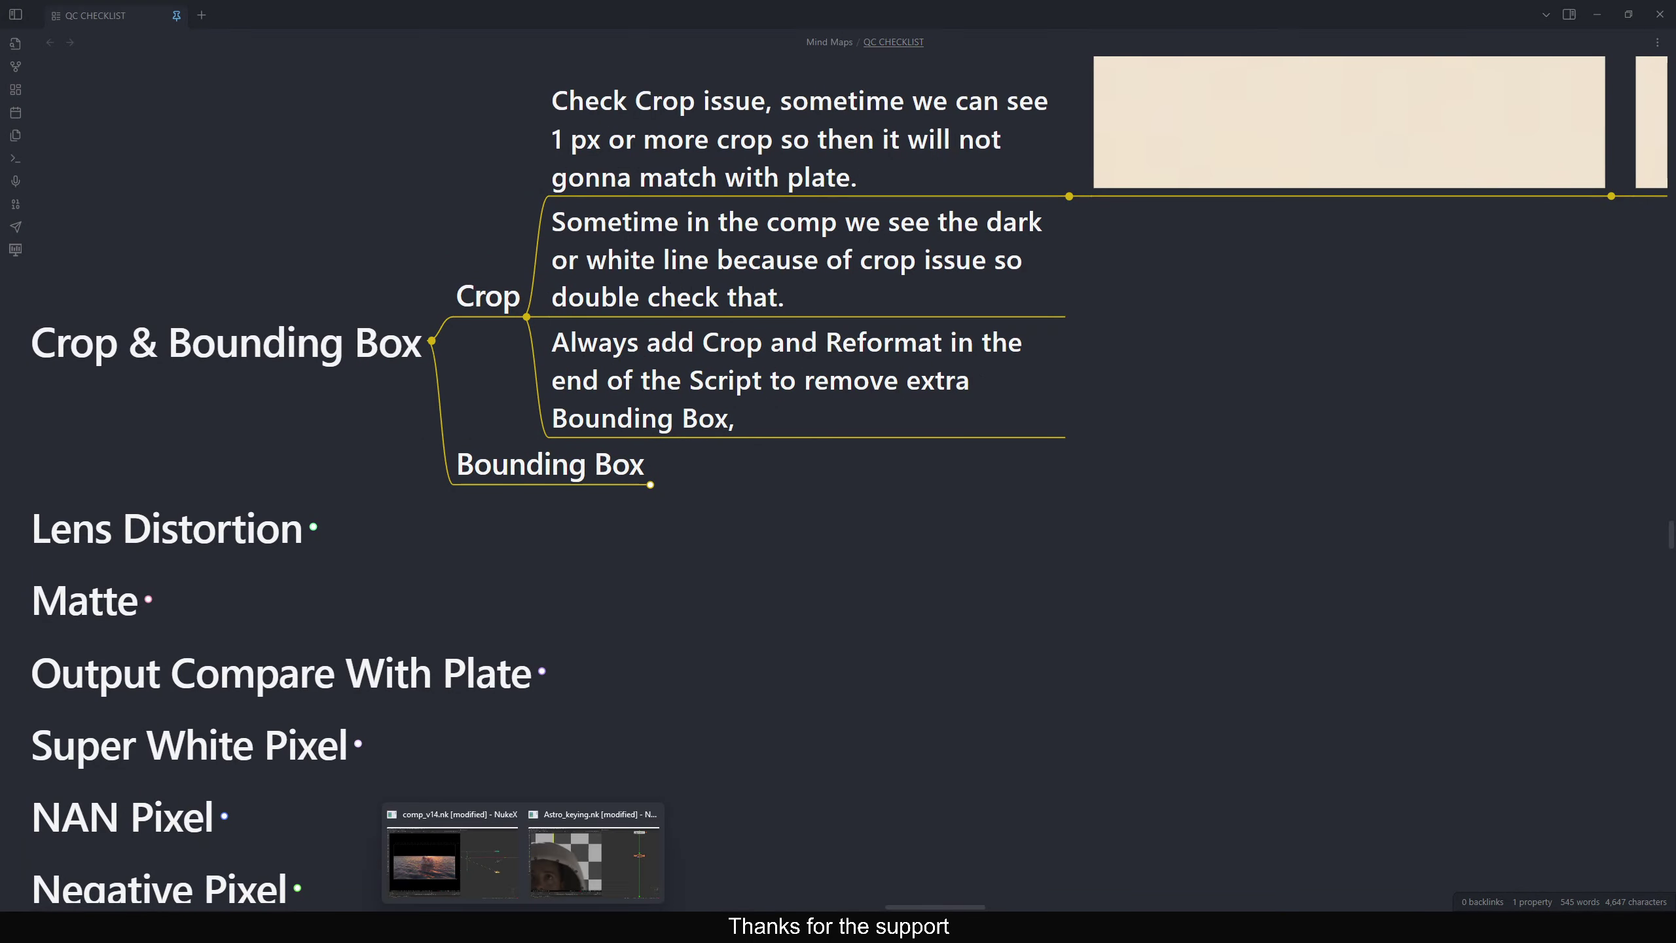
Switch to the comp_v14 script in NukeX and view Crop13's full frame
click(451, 858)
middle_drag(1379, 475, 1320, 453)
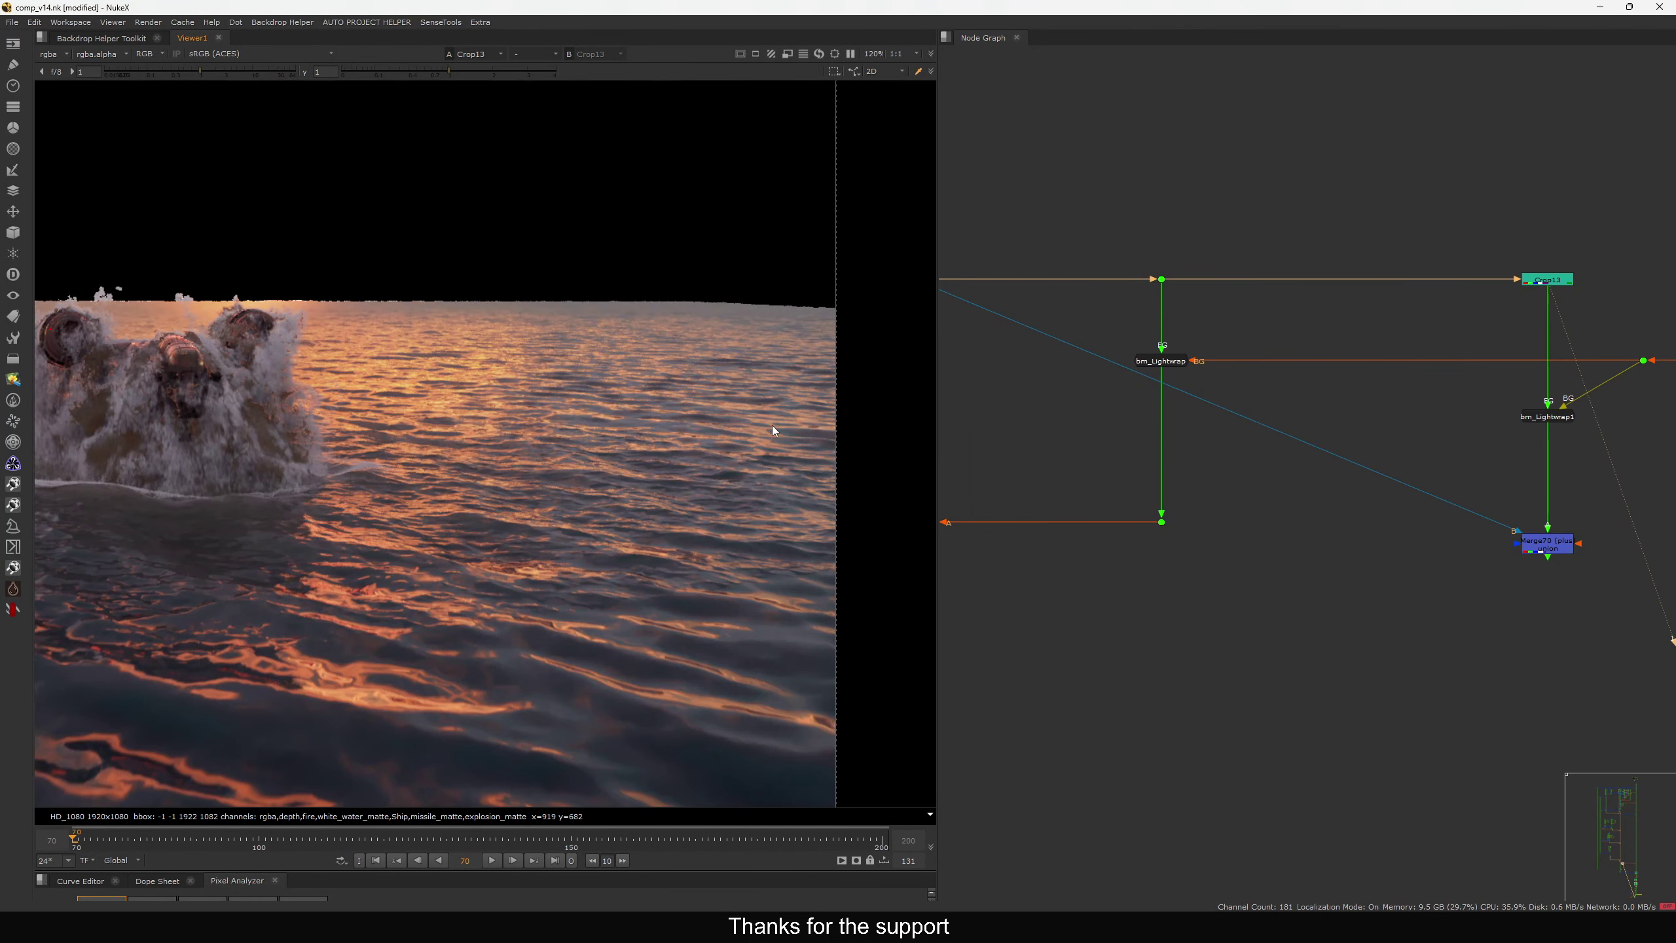
key(f)
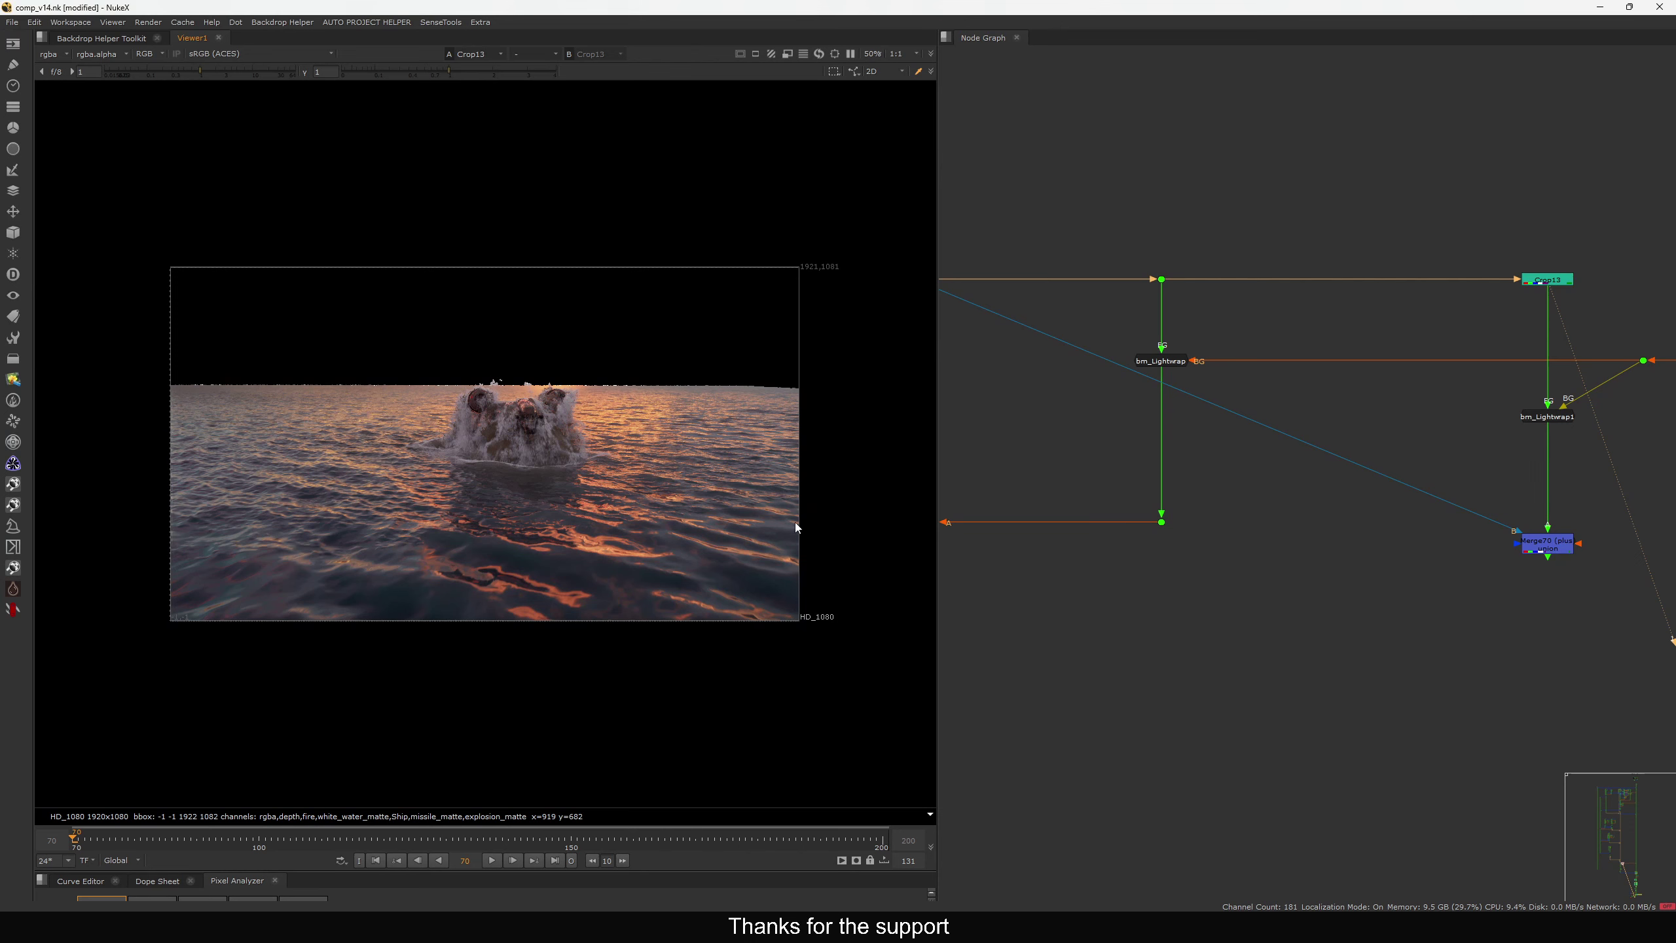
View bm_Lightwrap1 and examine its output along the frame's right and bottom borders
middle_drag(1532, 336, 1349, 333)
scroll(1359, 422, up, 2)
click(1357, 420)
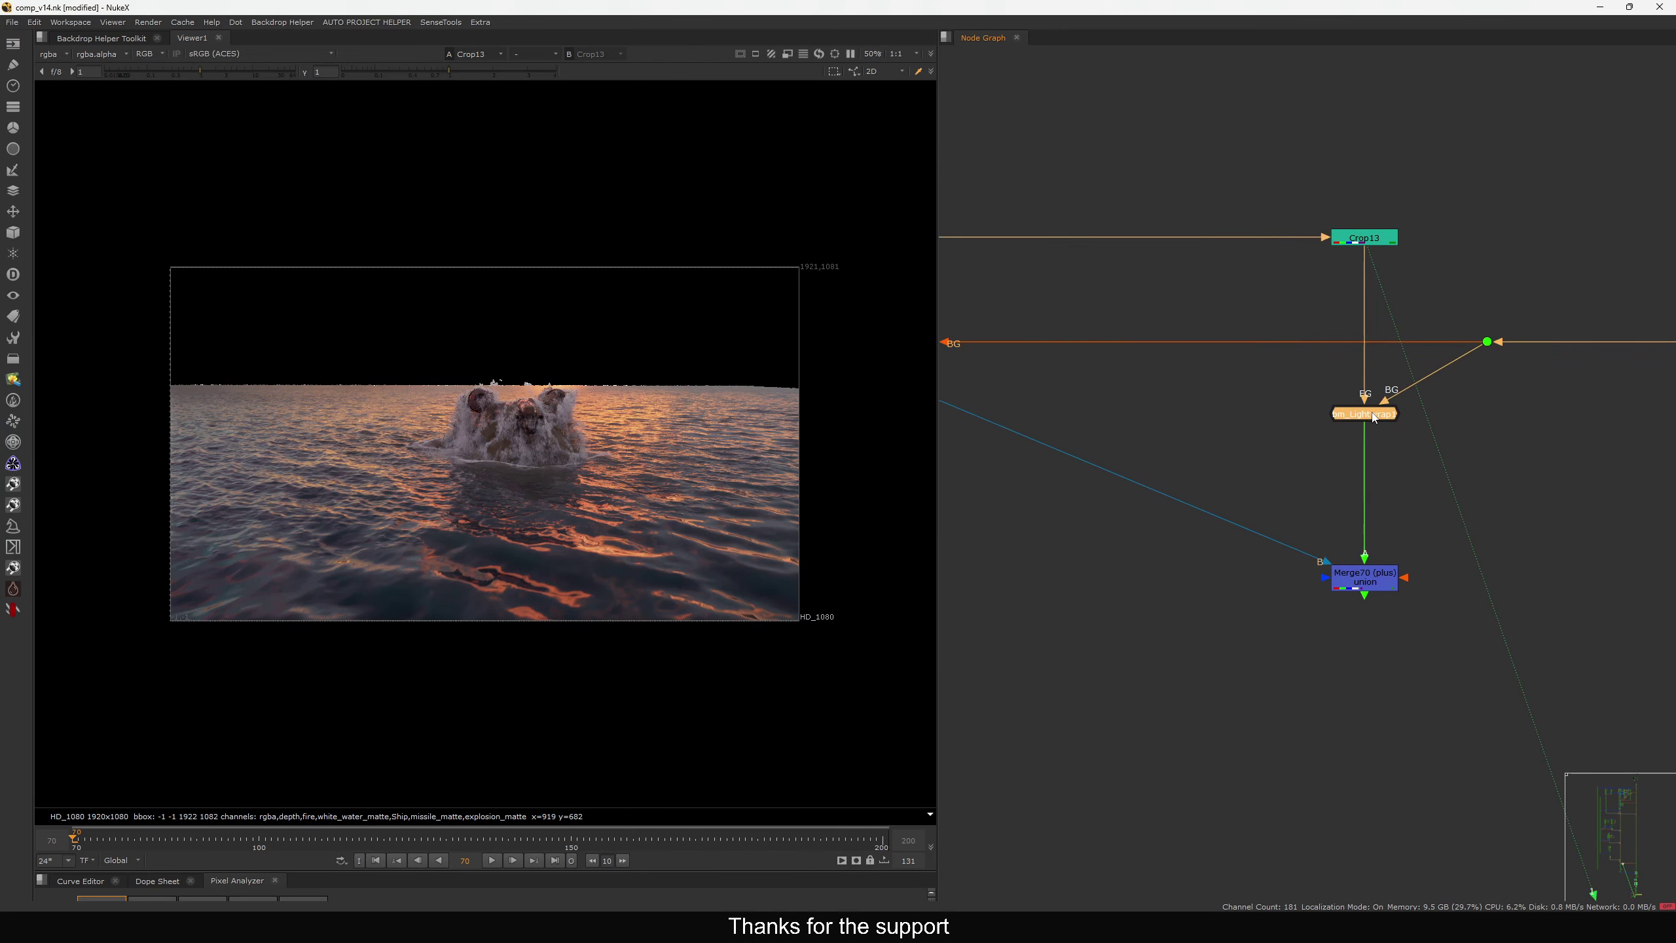
key(1)
ctrl+shift+drag(756, 439, 836, 601)
drag(213, 325, 728, 502)
drag(858, 449, 757, 571)
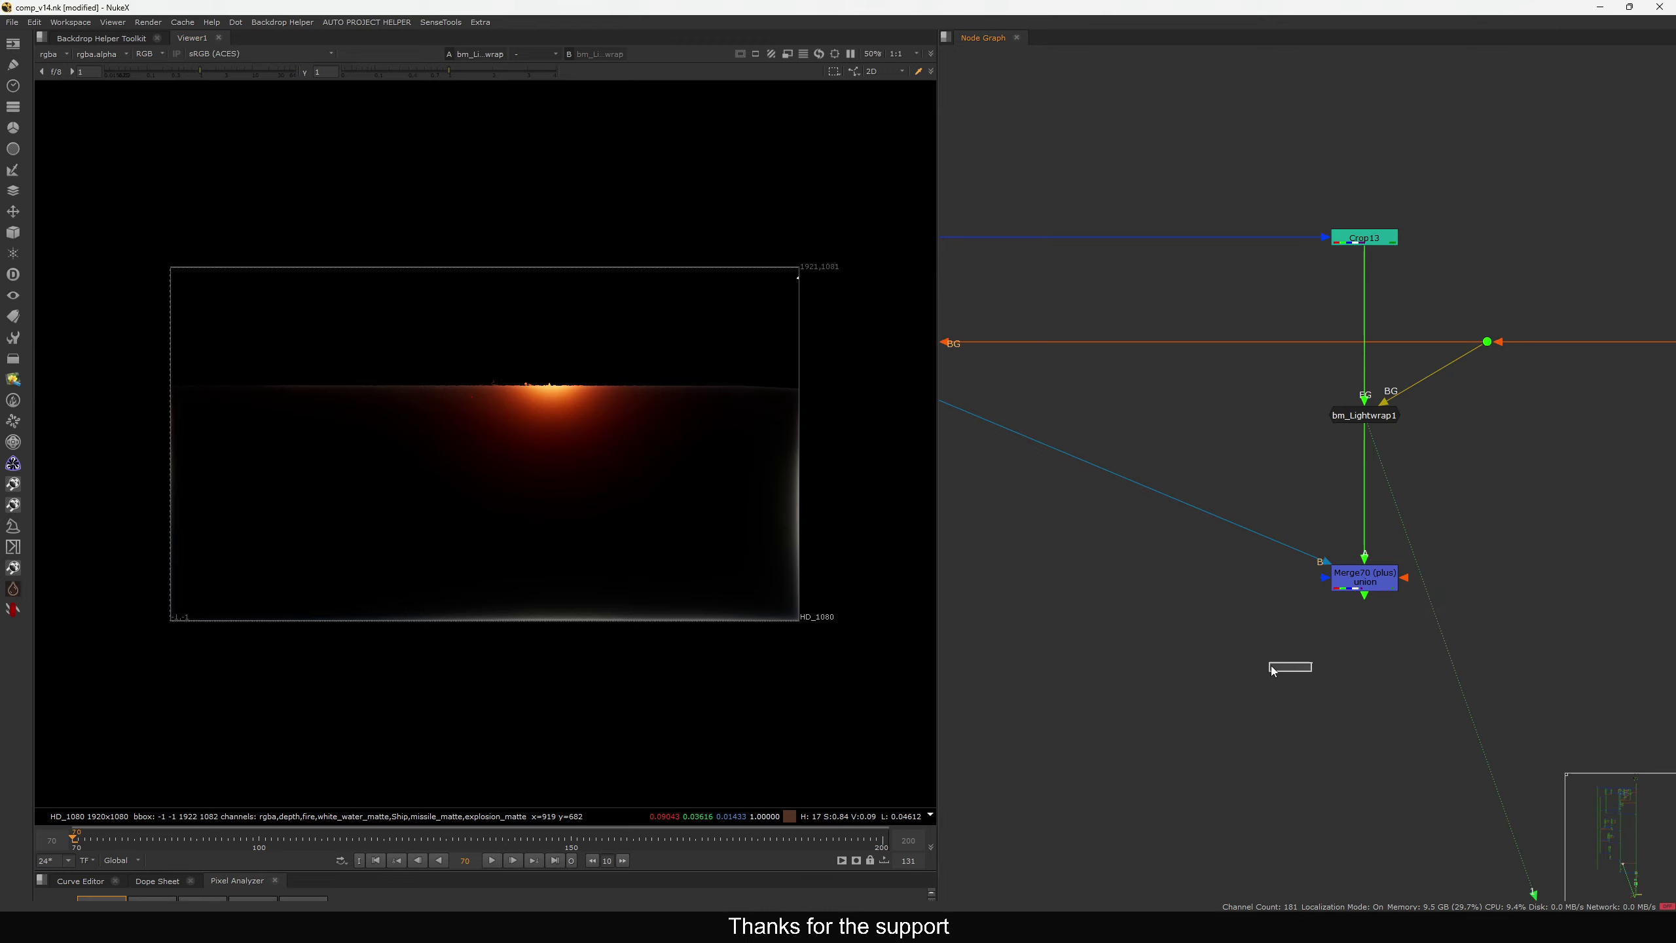
View Merge70 and Merge28 in turn to inspect the light wrap along the frame edges
drag(1309, 660, 1547, 553)
key(1)
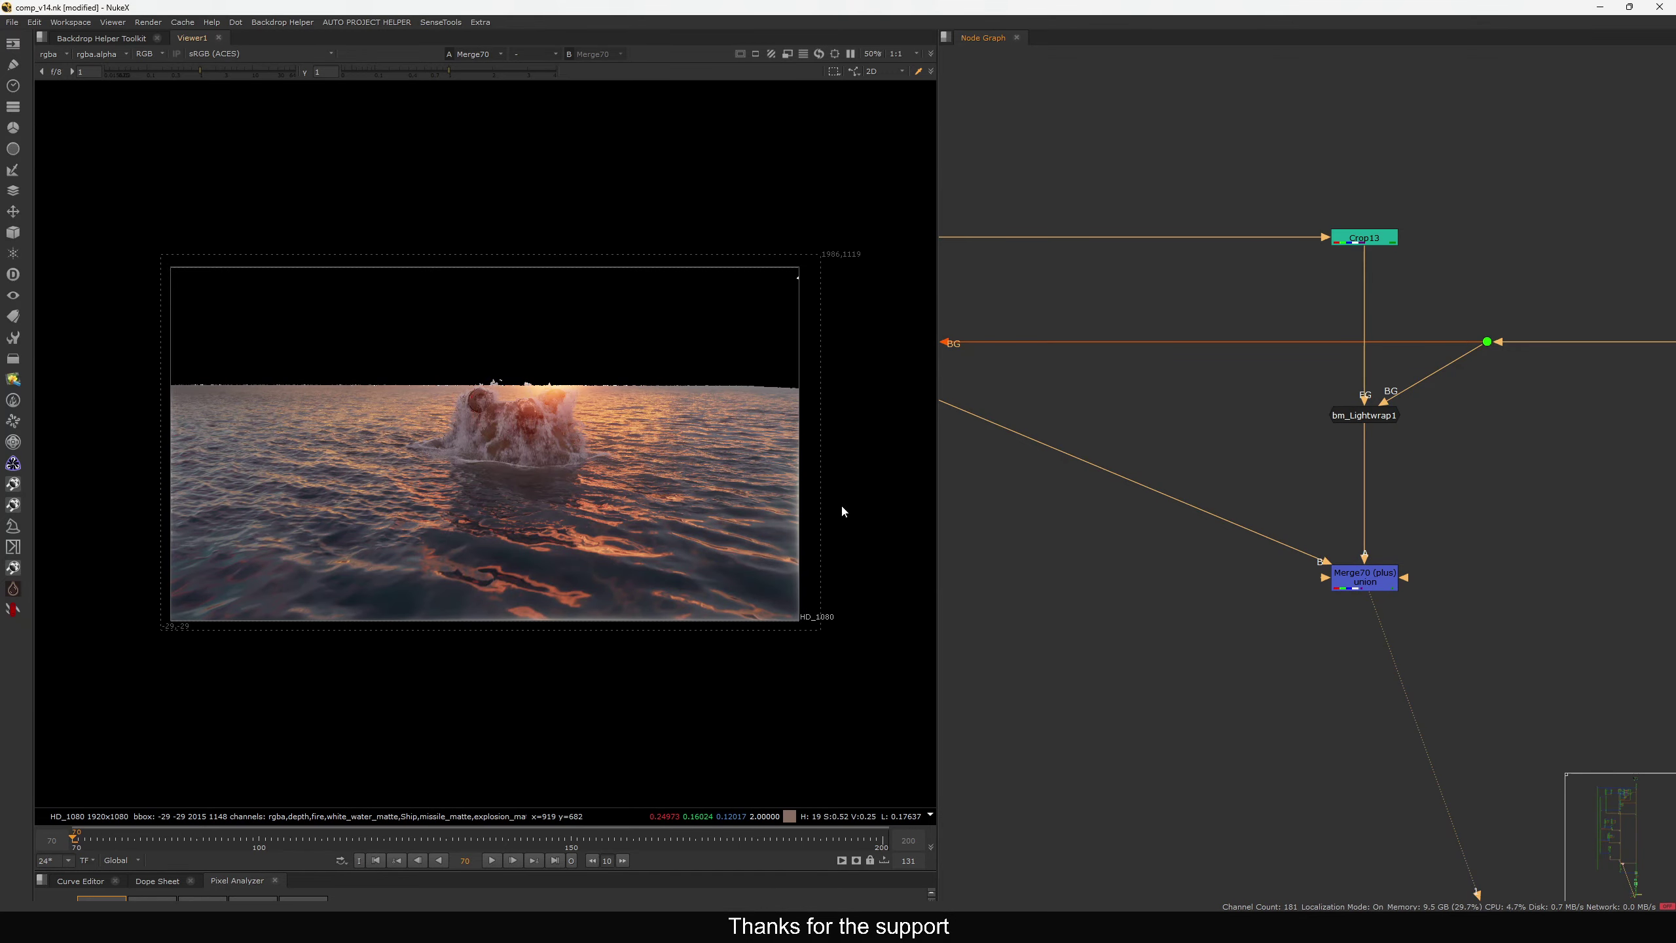
scroll(832, 505, up, 5)
scroll(1305, 299, down, 5)
drag(1306, 299, 1118, 437)
key(1)
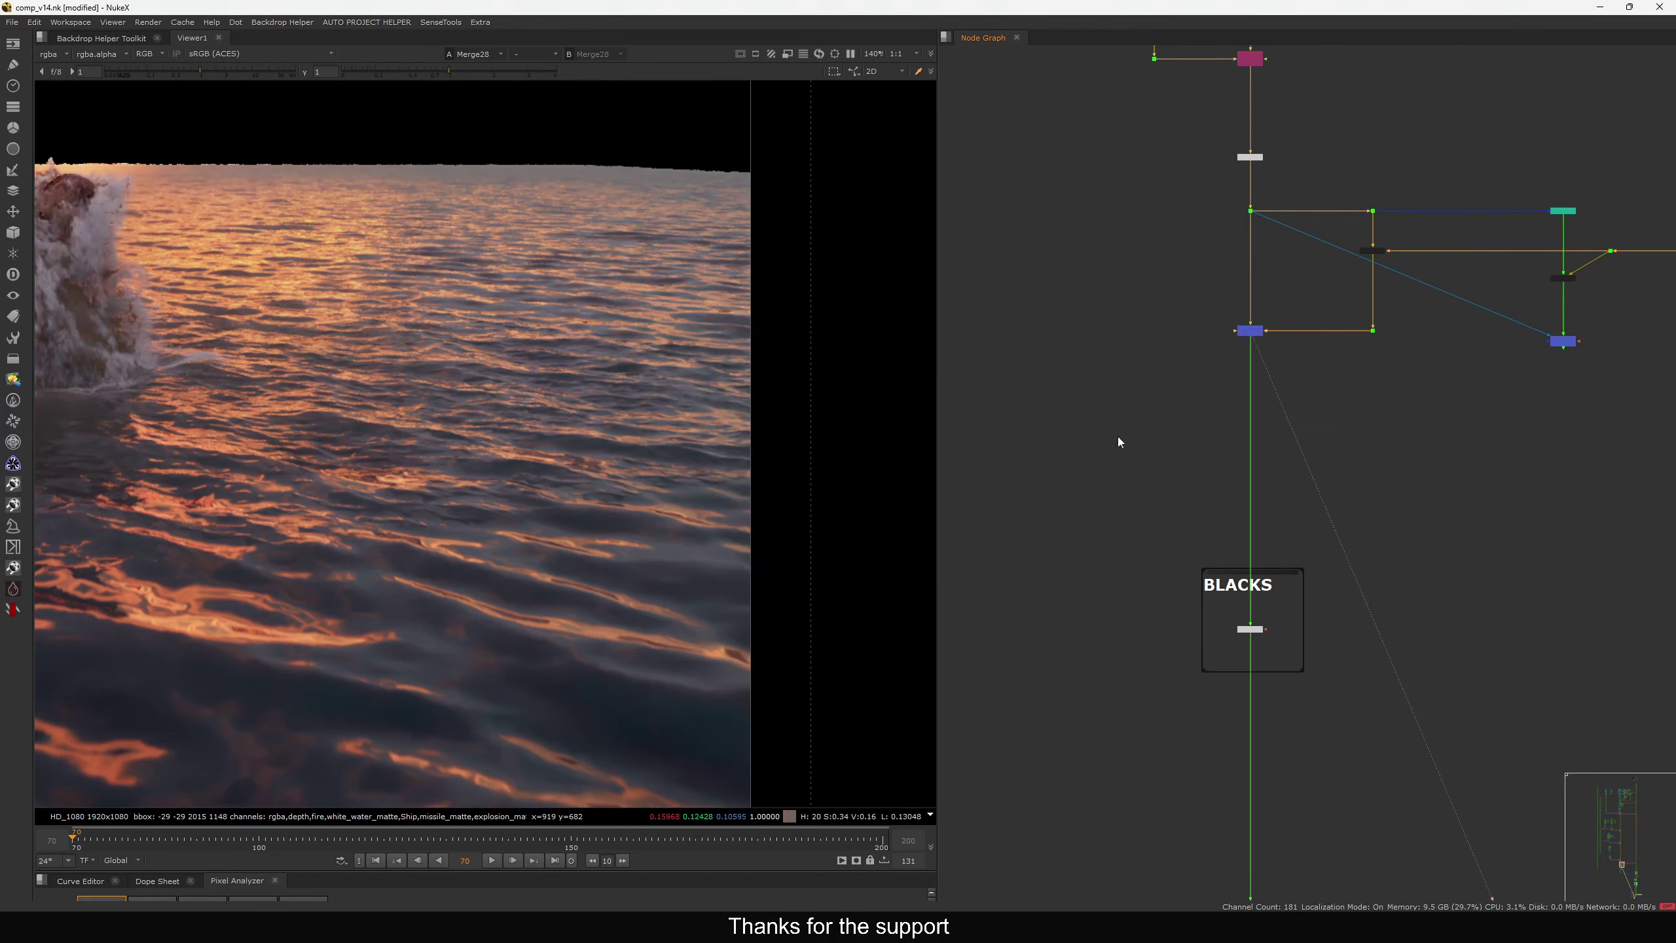
View the dot after bm_Lightwrap with the viewer gain raised to 64, and reset the gain
middle_drag(1240, 364, 1236, 370)
drag(1401, 325, 1401, 325)
key(1)
scroll(553, 379, down, 5)
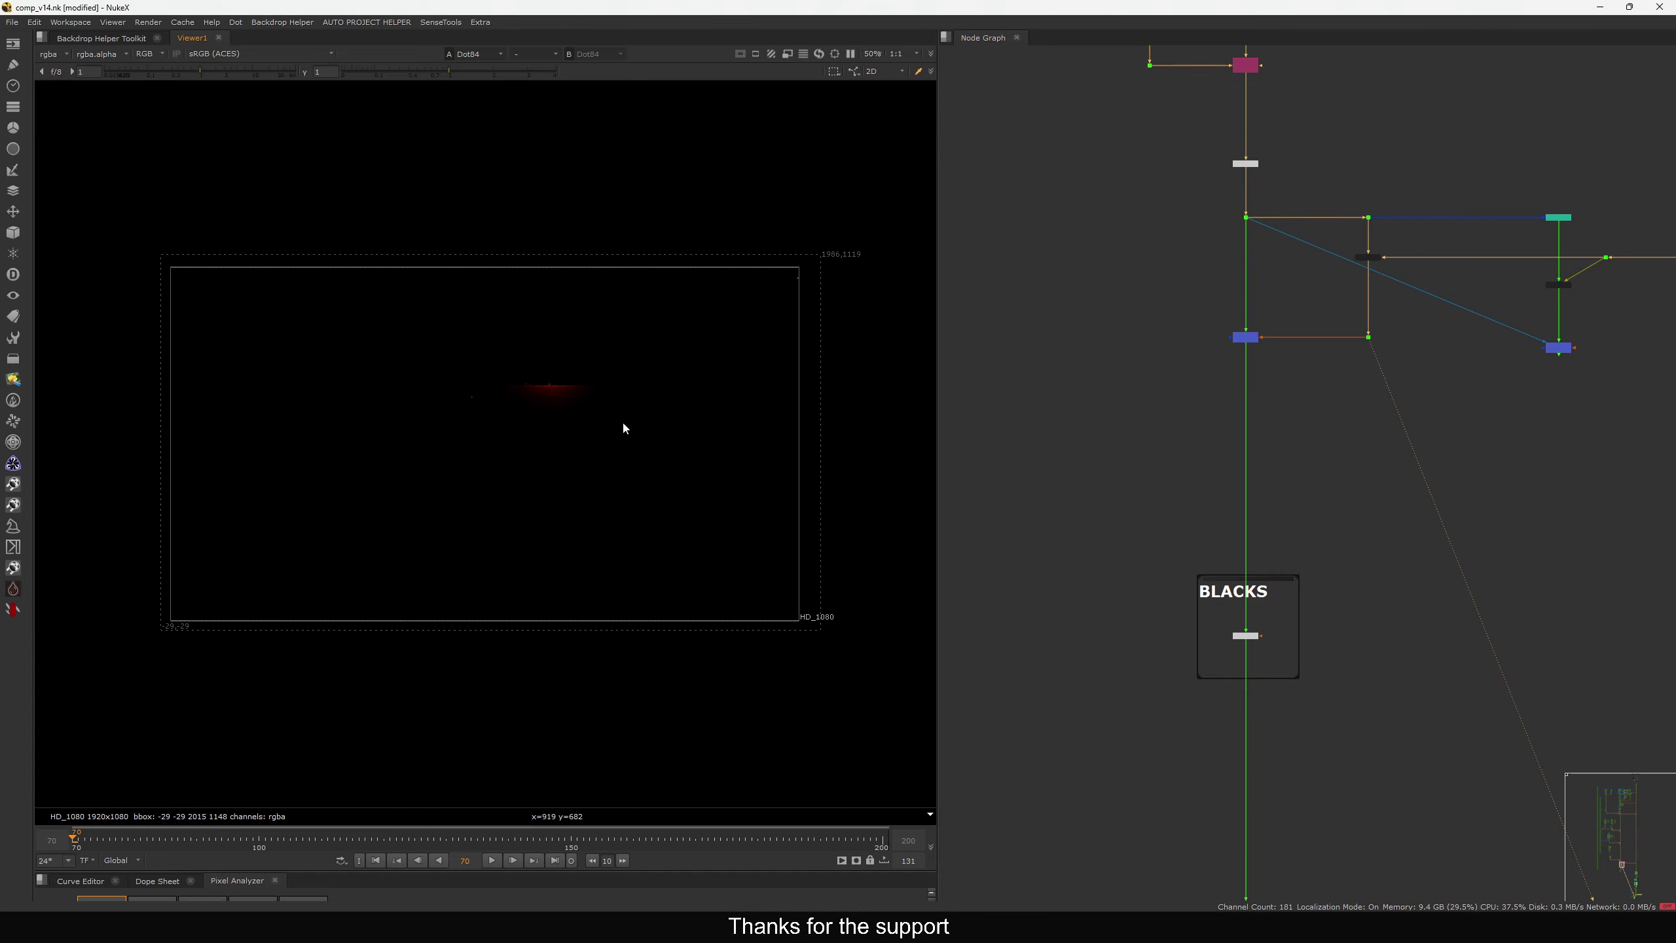
click(298, 71)
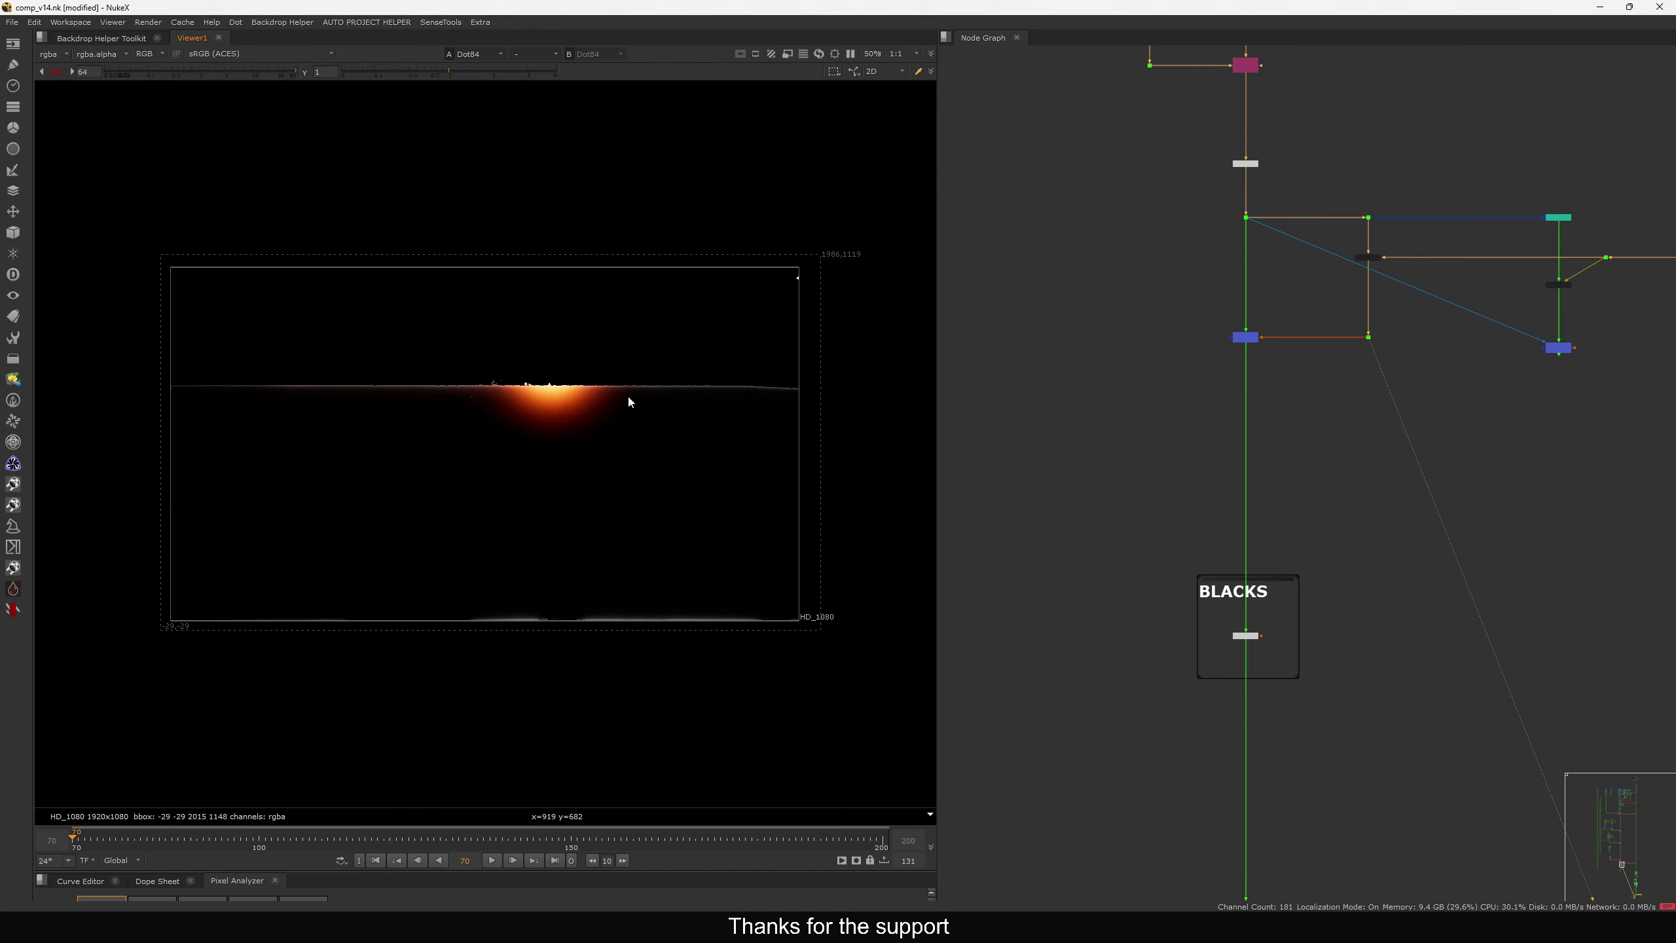
click(56, 71)
Alternate the view between bm_Lightwrap1 and Merge70 to compare the light wrap's effect on the frame borders
middle_drag(1531, 290, 1338, 324)
scroll(1339, 324, up, 7)
click(1436, 315)
key(1)
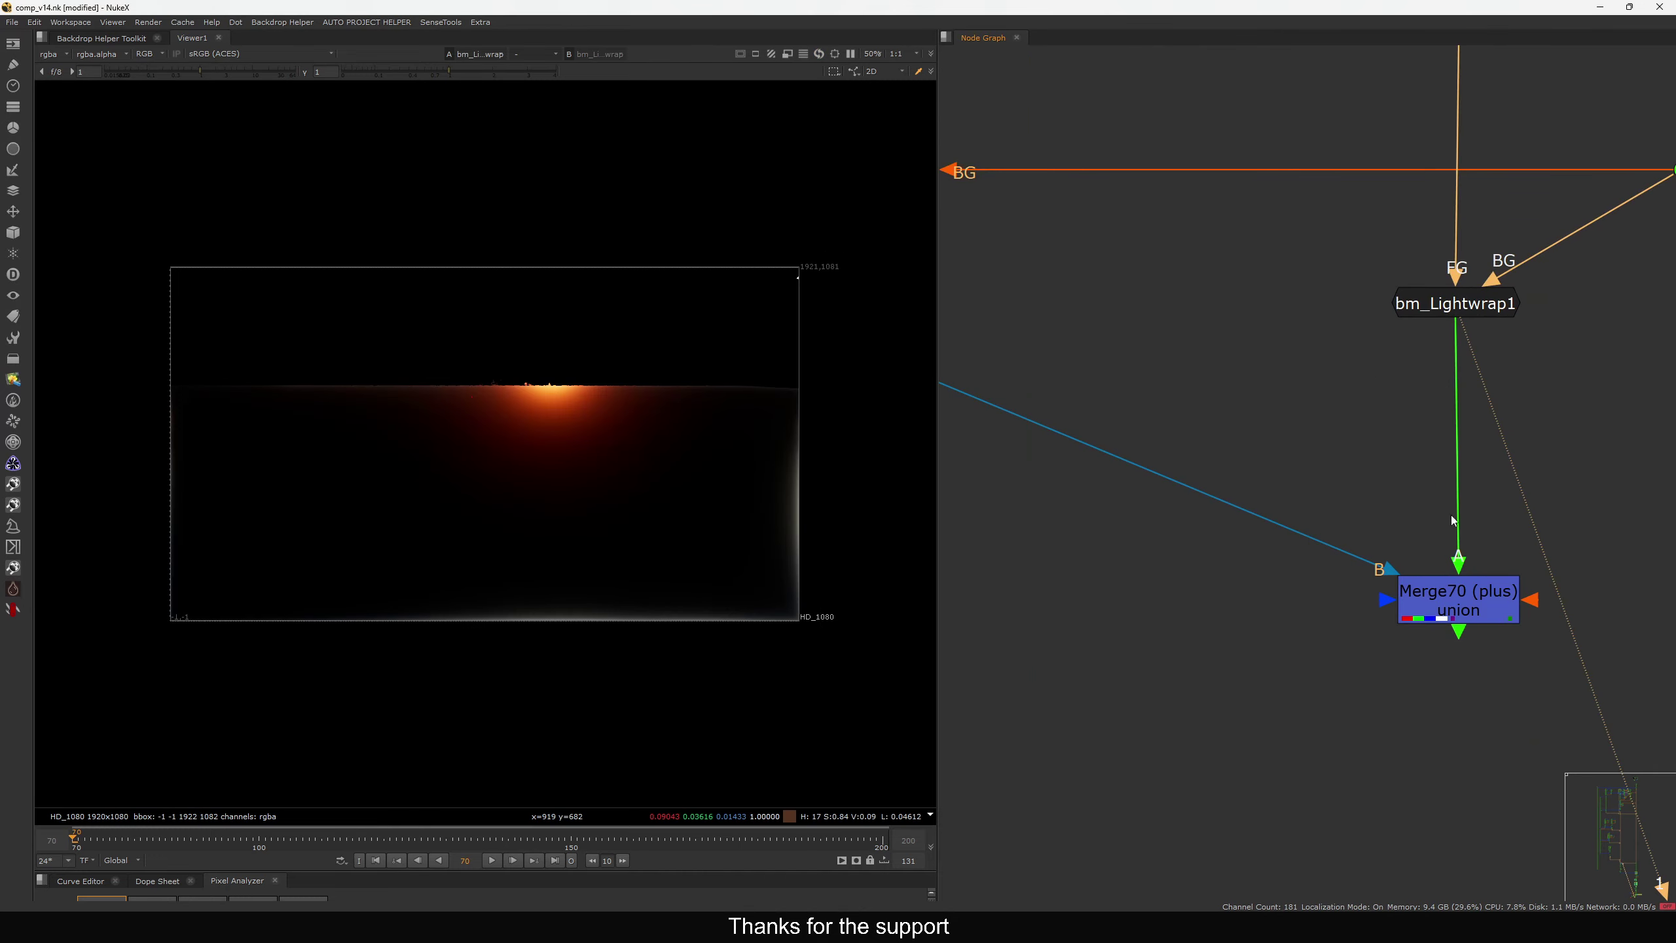
click(1451, 591)
key(1)
click(1367, 506)
middle_drag(1367, 507, 1213, 669)
click(1291, 472)
key(1)
click(1291, 665)
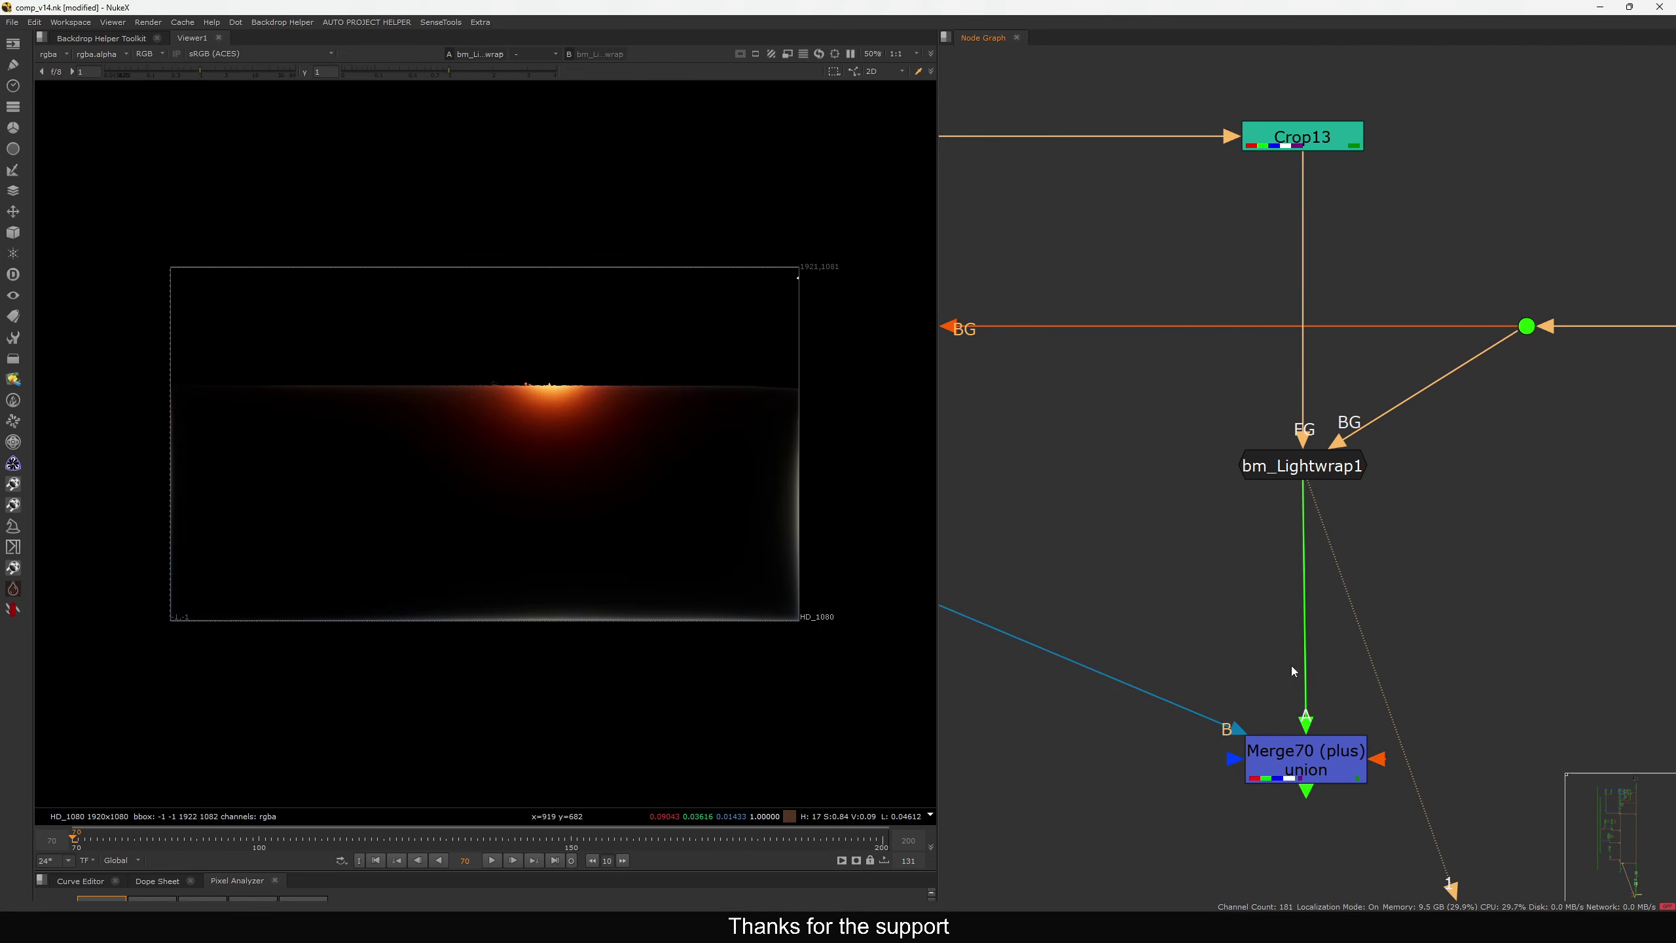
drag(1310, 752, 1307, 754)
View the Crop13 node feeding bm_Lightwrap1 and select it
click(1302, 136)
key(1)
middle_drag(1189, 186, 1189, 290)
click(1189, 289)
drag(1314, 229, 1316, 244)
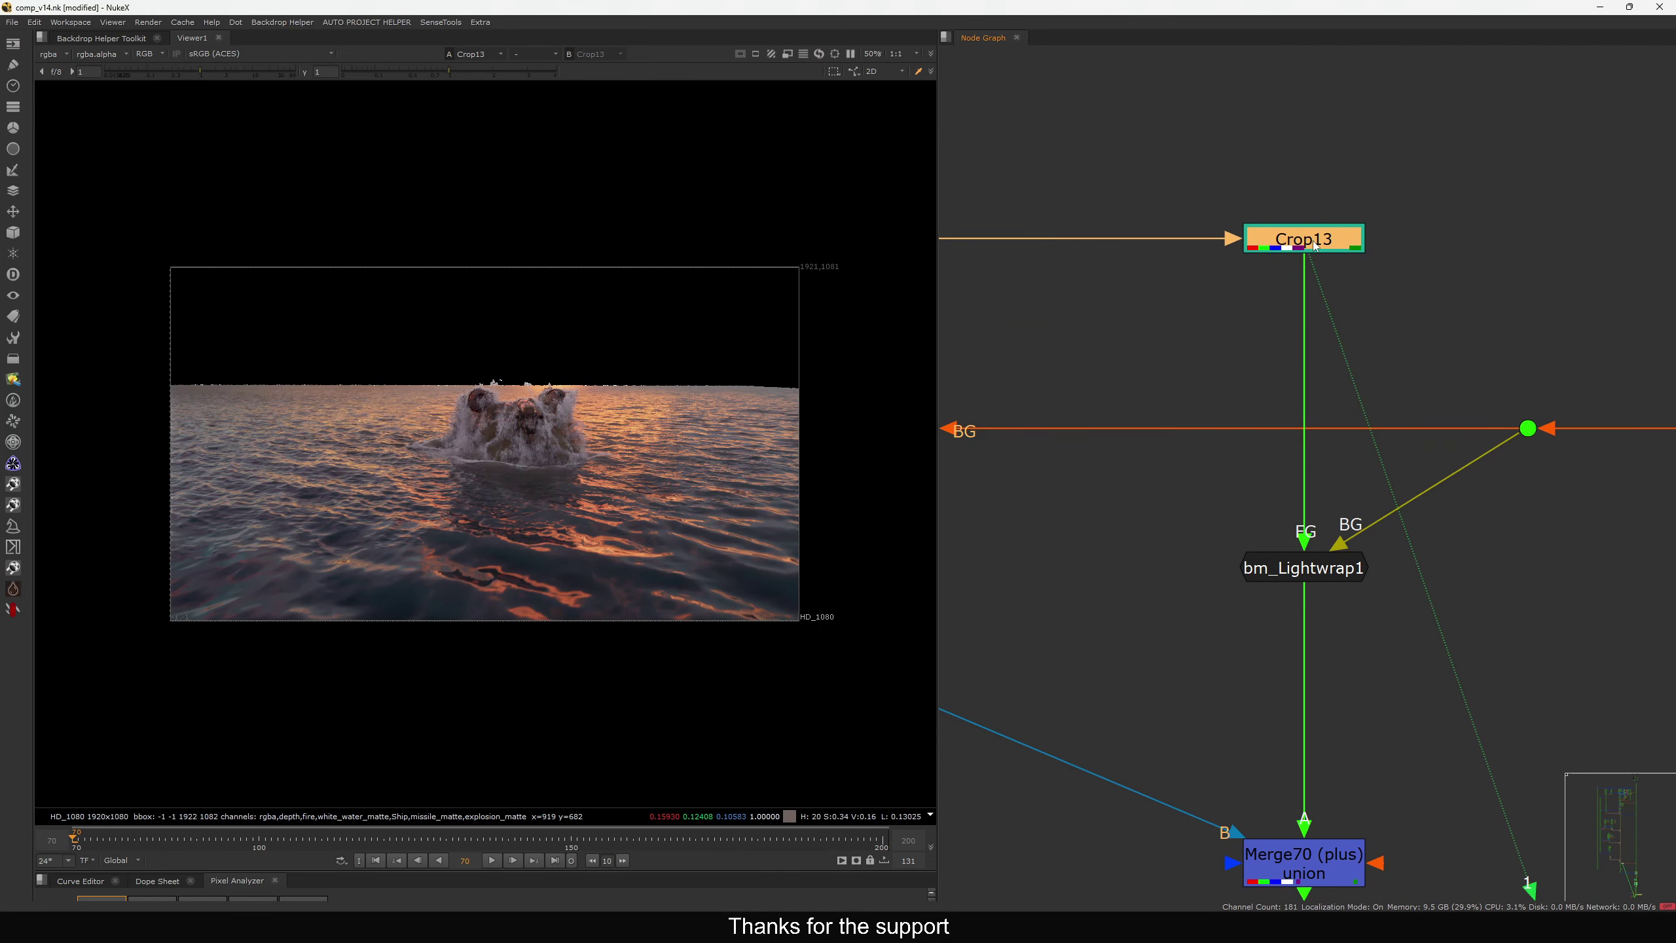
Open the Crop13 settings, inspect the image's frame edge up close, and disable black outside
double_click(1315, 245)
scroll(804, 427, up, 8)
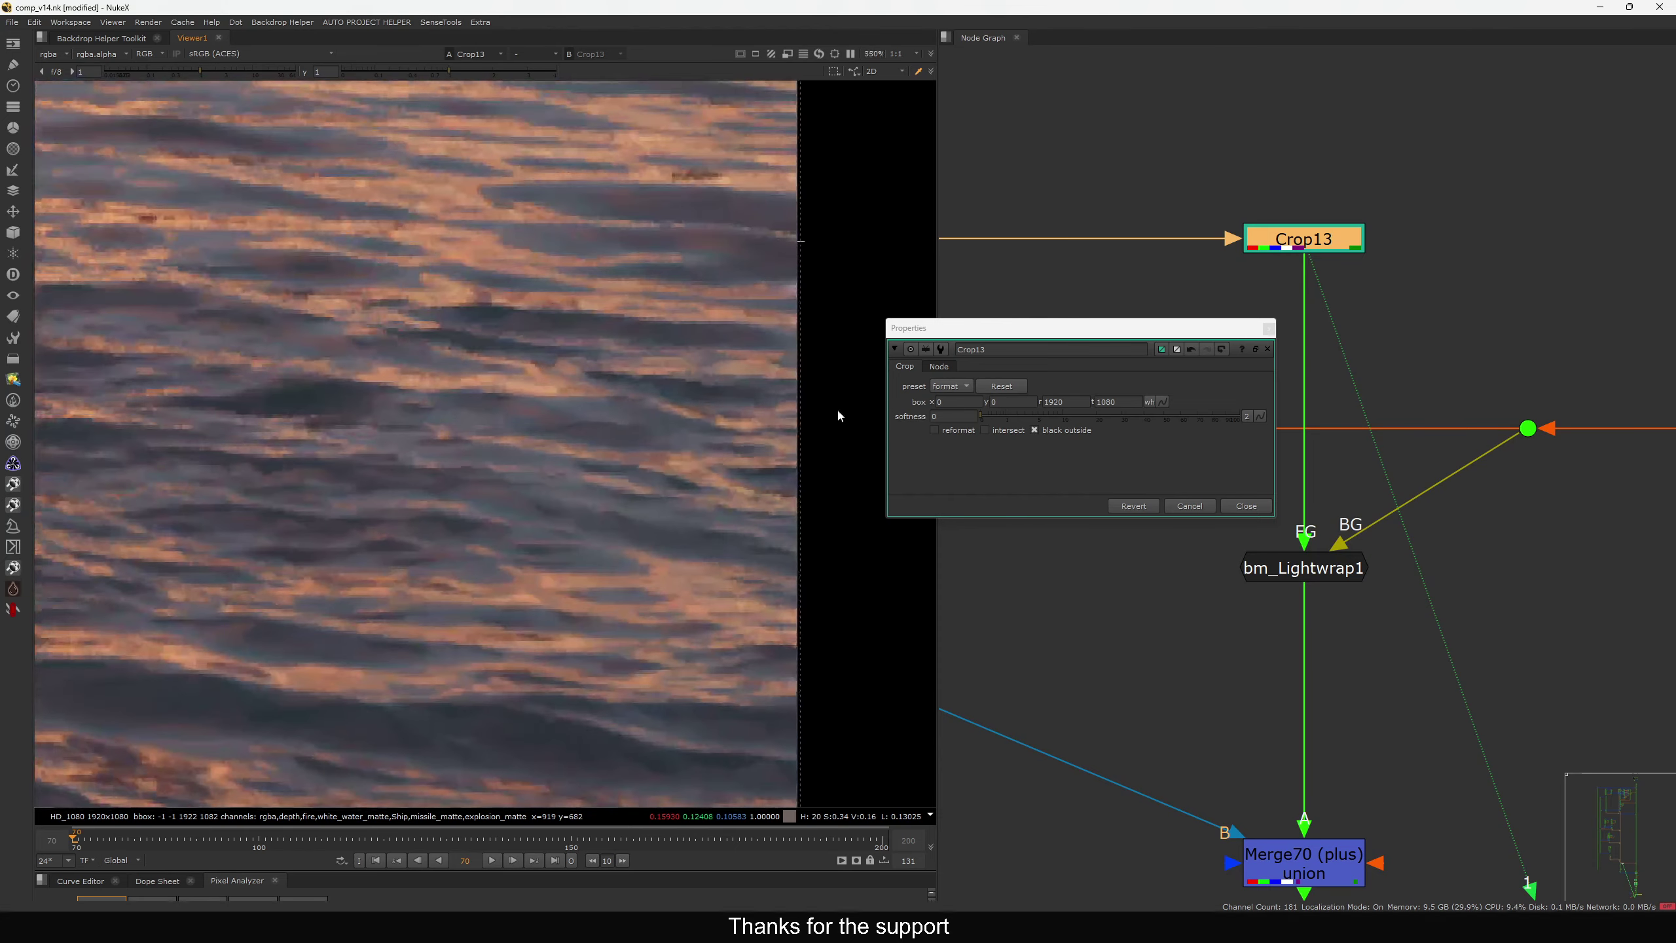
scroll(816, 403, up, 12)
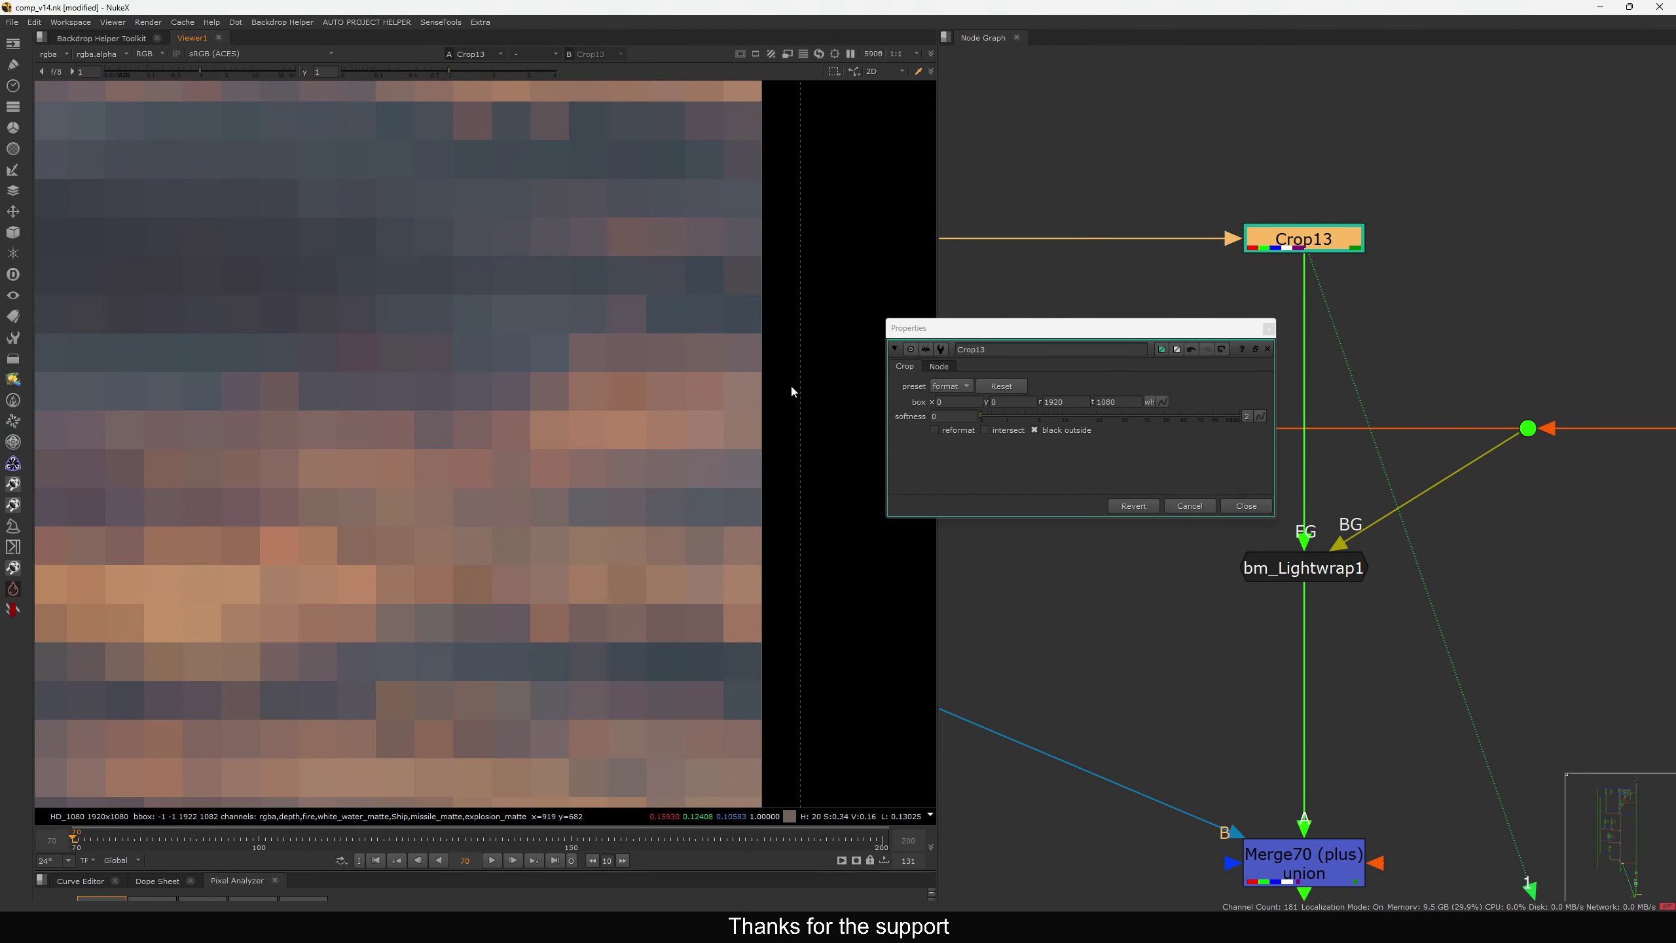
click(1048, 429)
click(1246, 506)
View bm_Lightwrap1 and fit the whole frame to inspect the light wrap along its borders
scroll(1226, 541, down, 2)
click(1254, 560)
key(1)
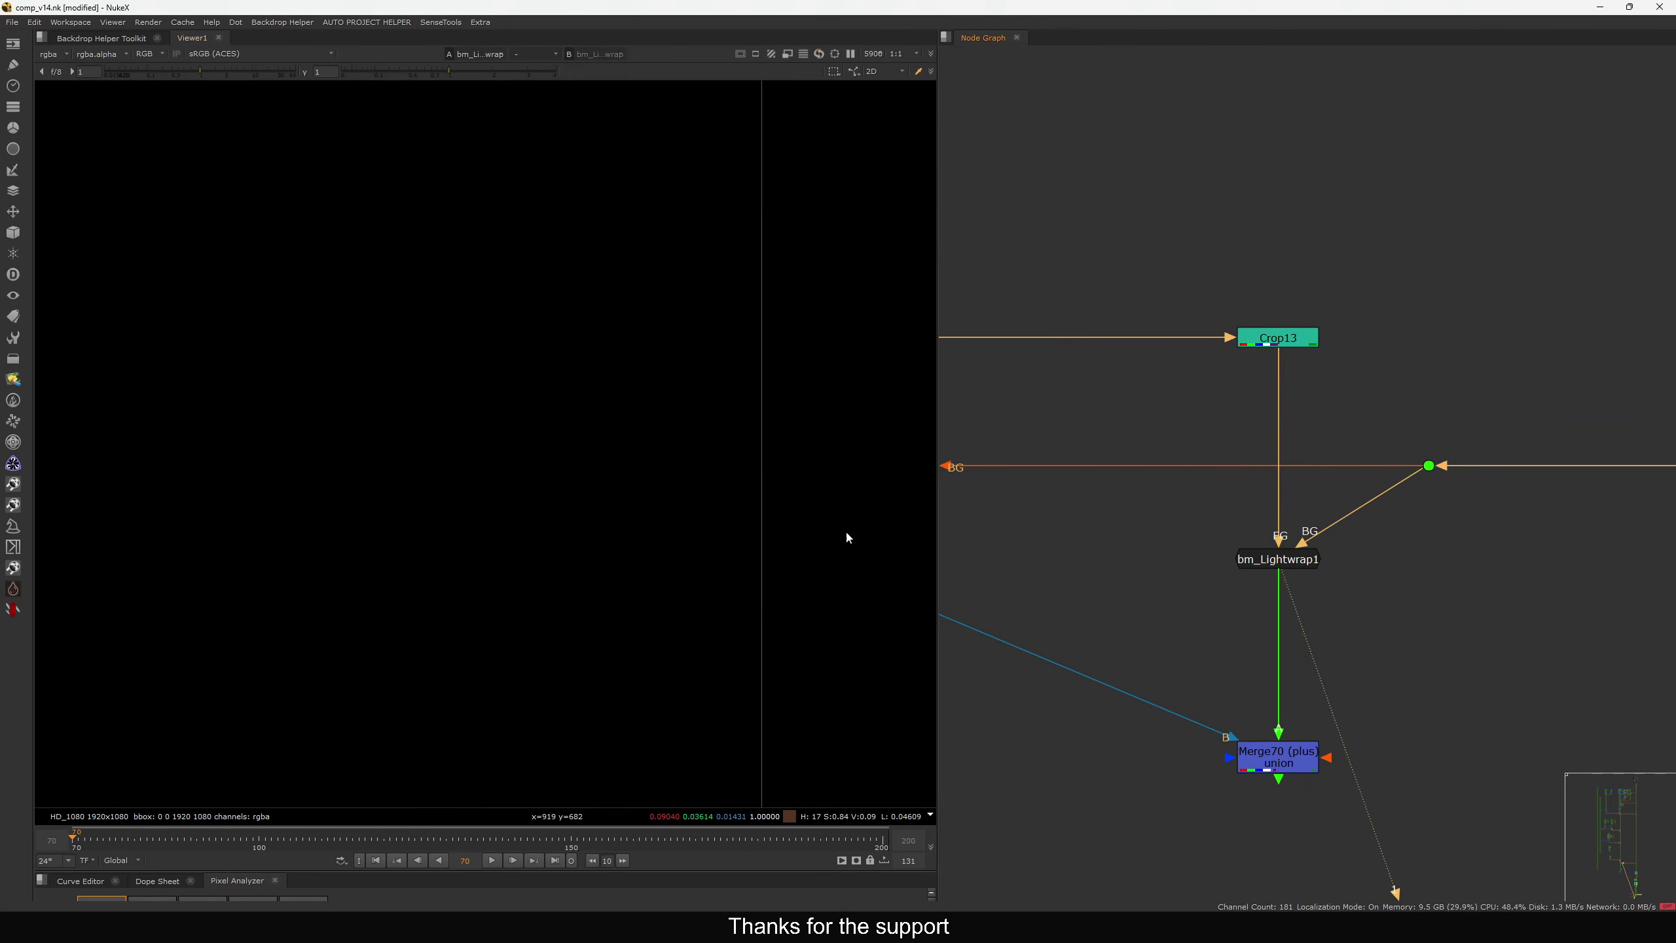
key(f)
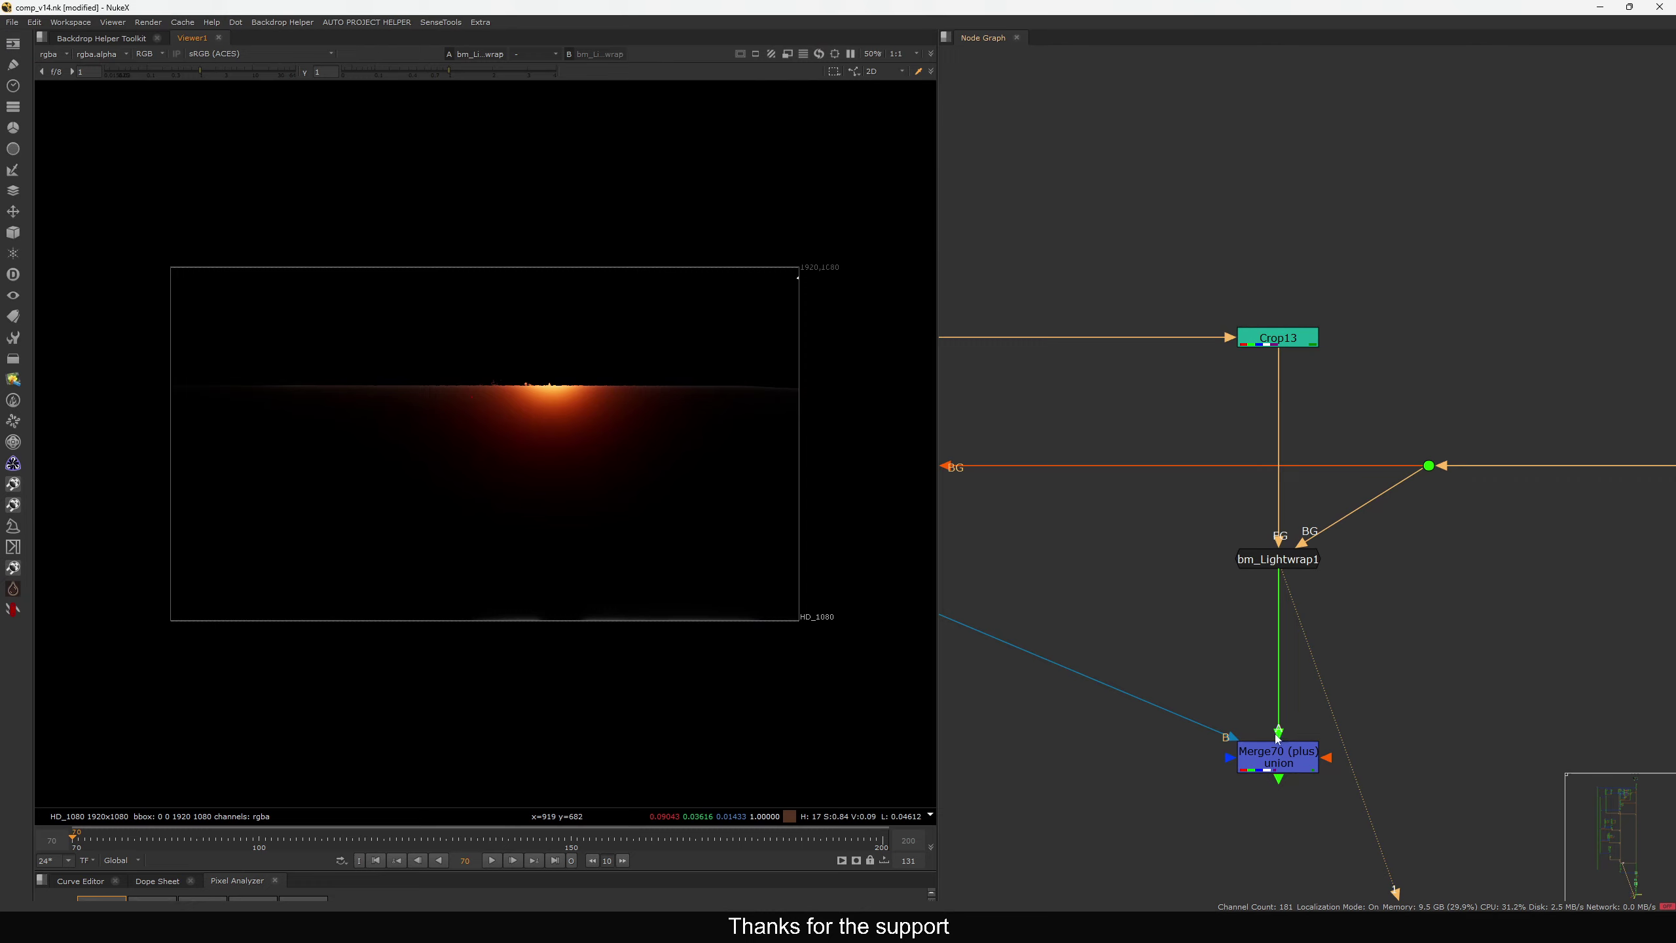
Toggle Crop13's black outside option on and back off while inspecting the light wrap at the frame edge
double_click(1274, 337)
drag(1180, 327, 1298, 267)
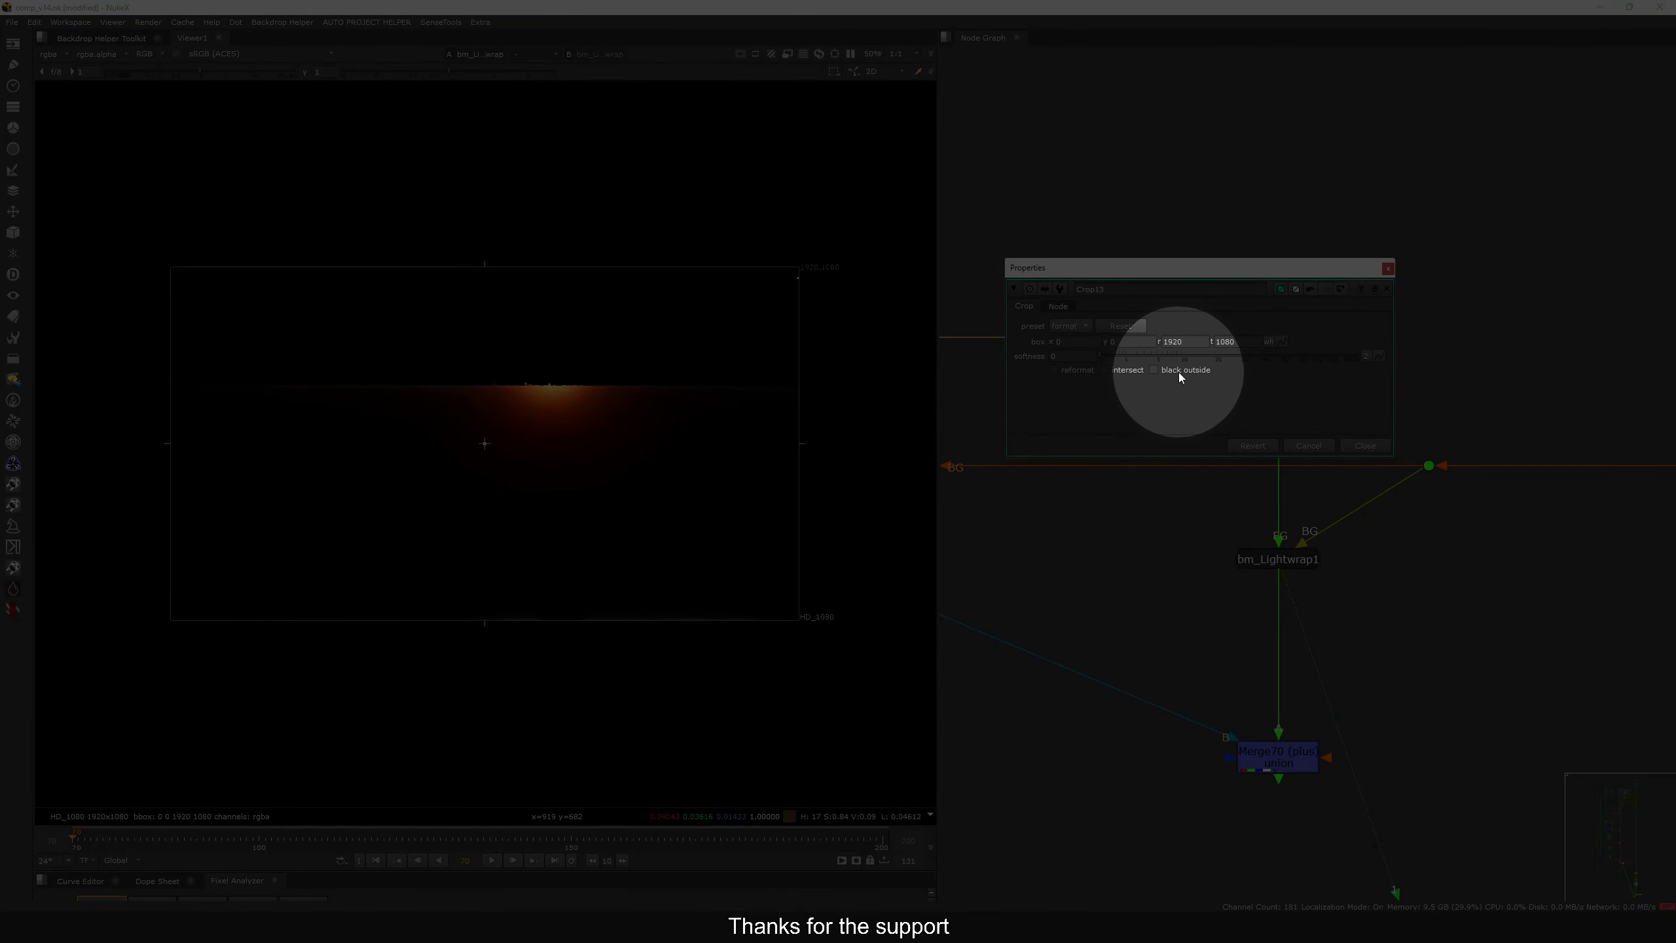
click(1179, 373)
scroll(875, 491, up, 5)
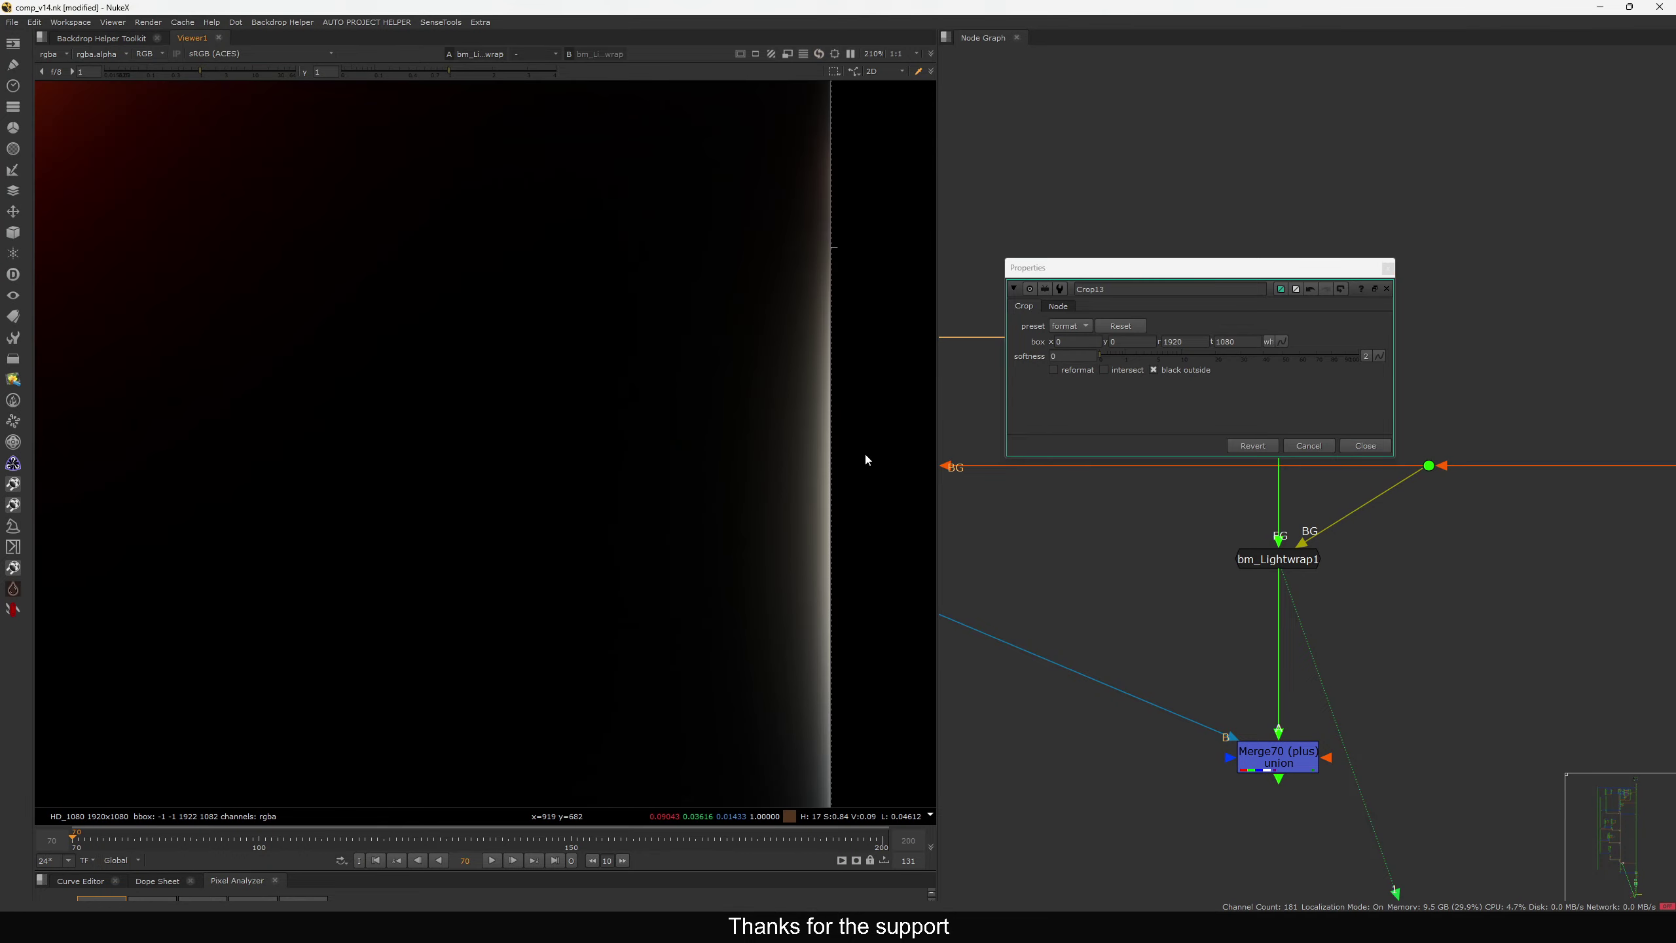
click(1365, 446)
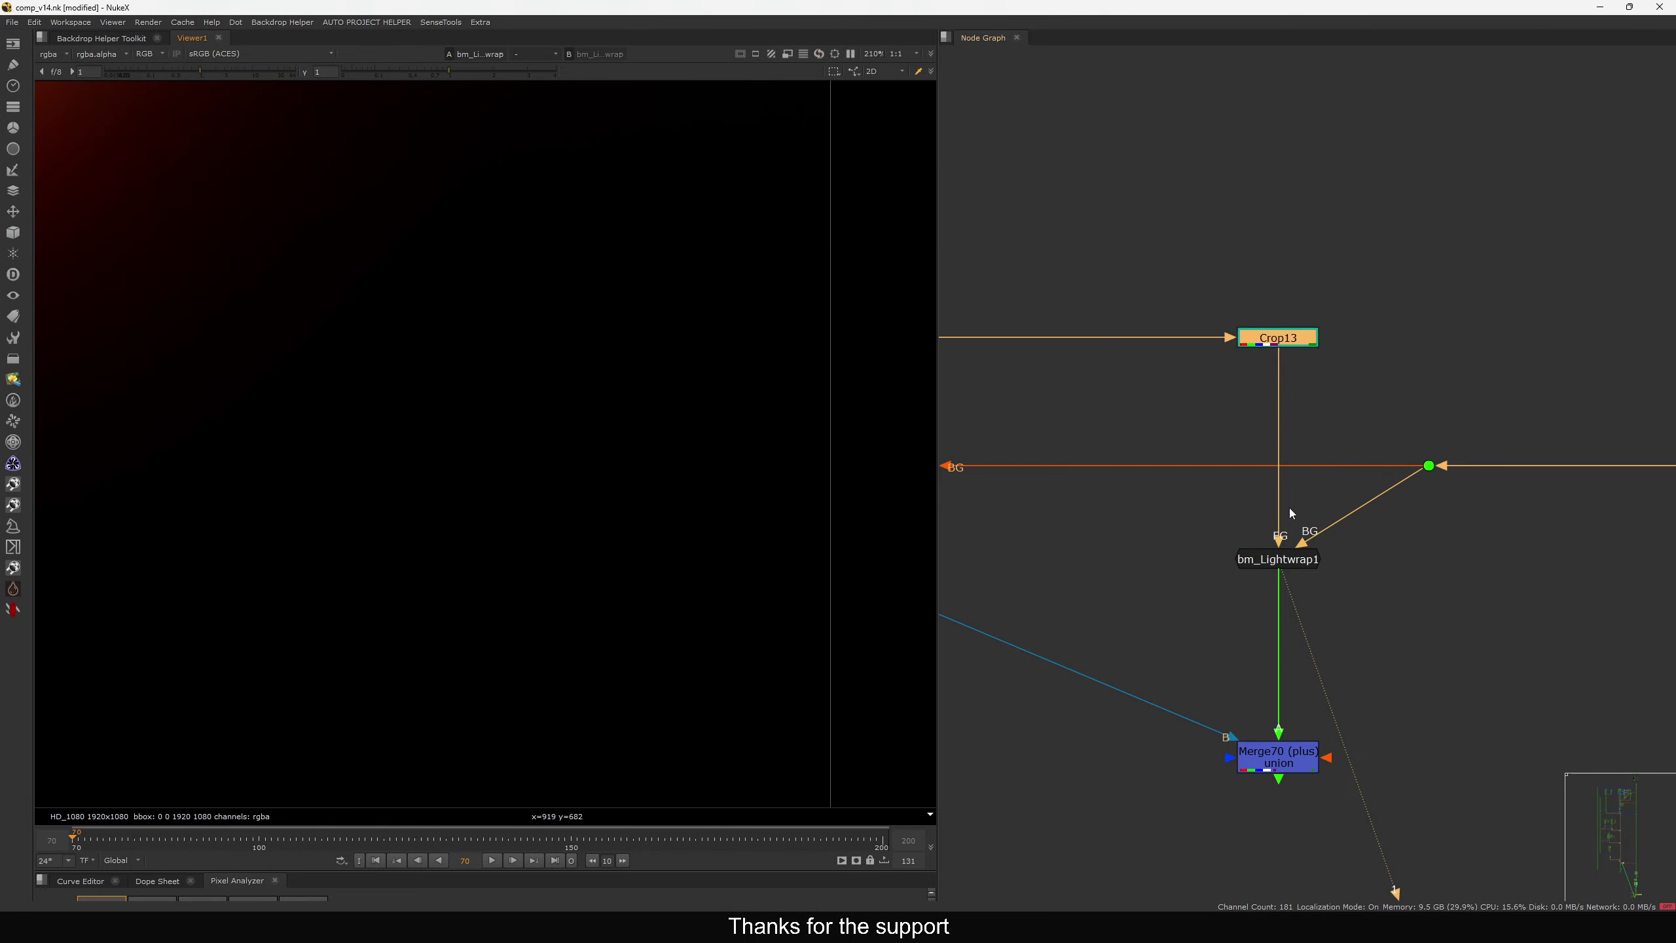
key(1)
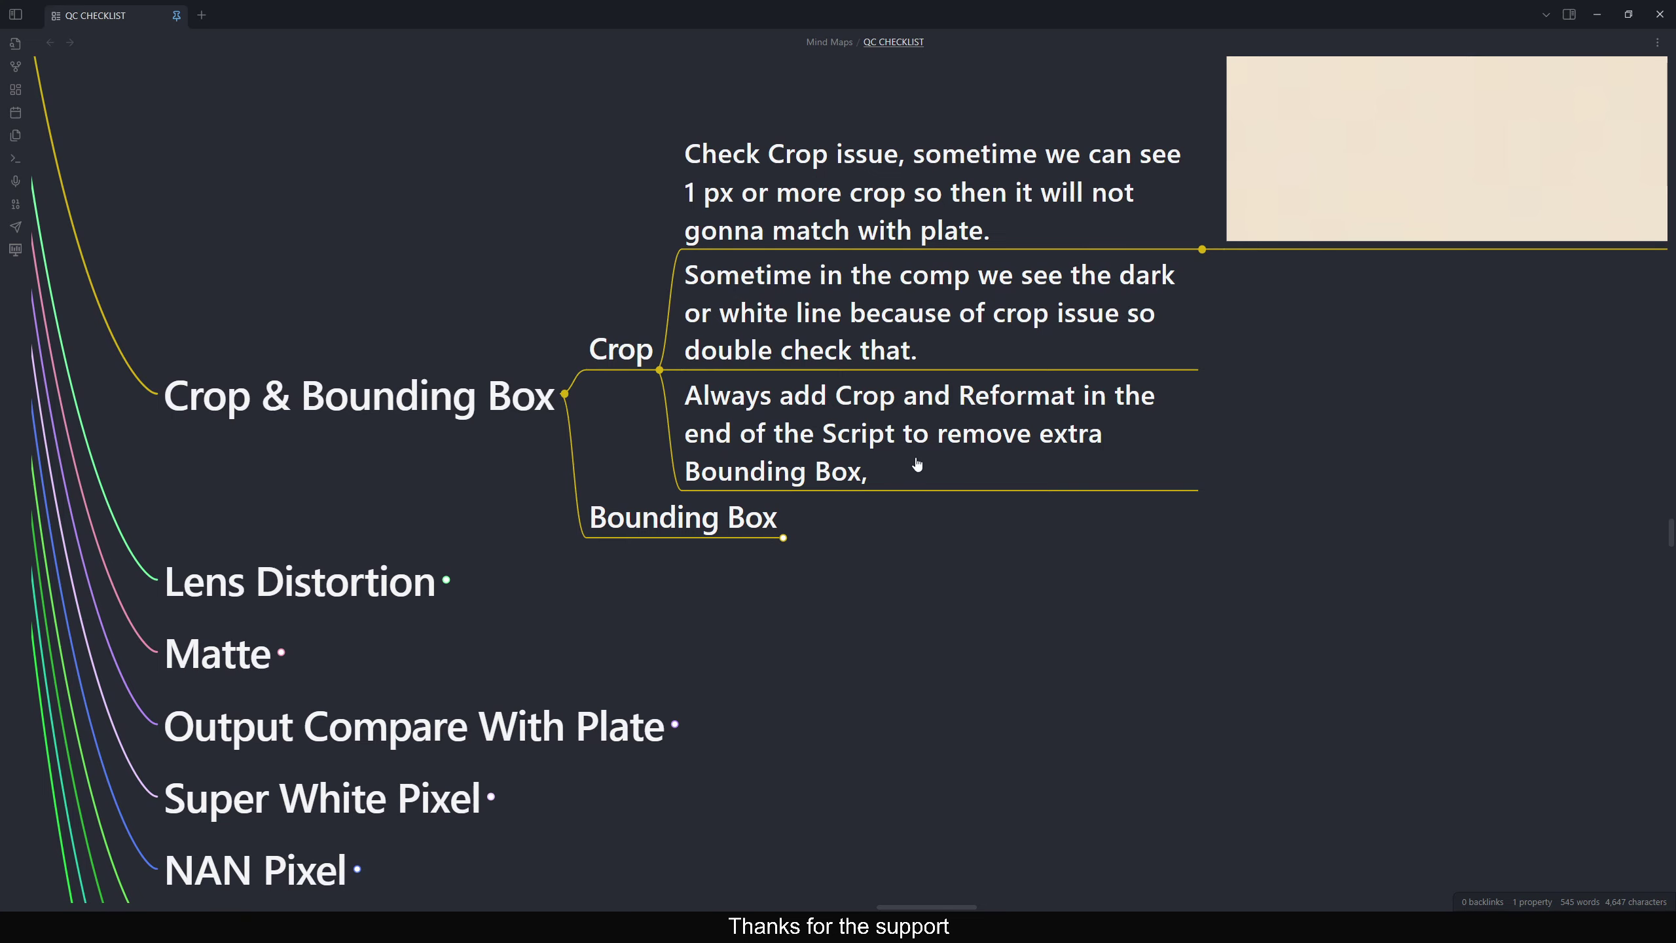
Read the Crop notes in the QC checklist mind map and expand the Bounding Box branch to read its note
mouse_move(935, 529)
mouse_down()
mouse_move(910, 519)
mouse_move(915, 535)
mouse_up()
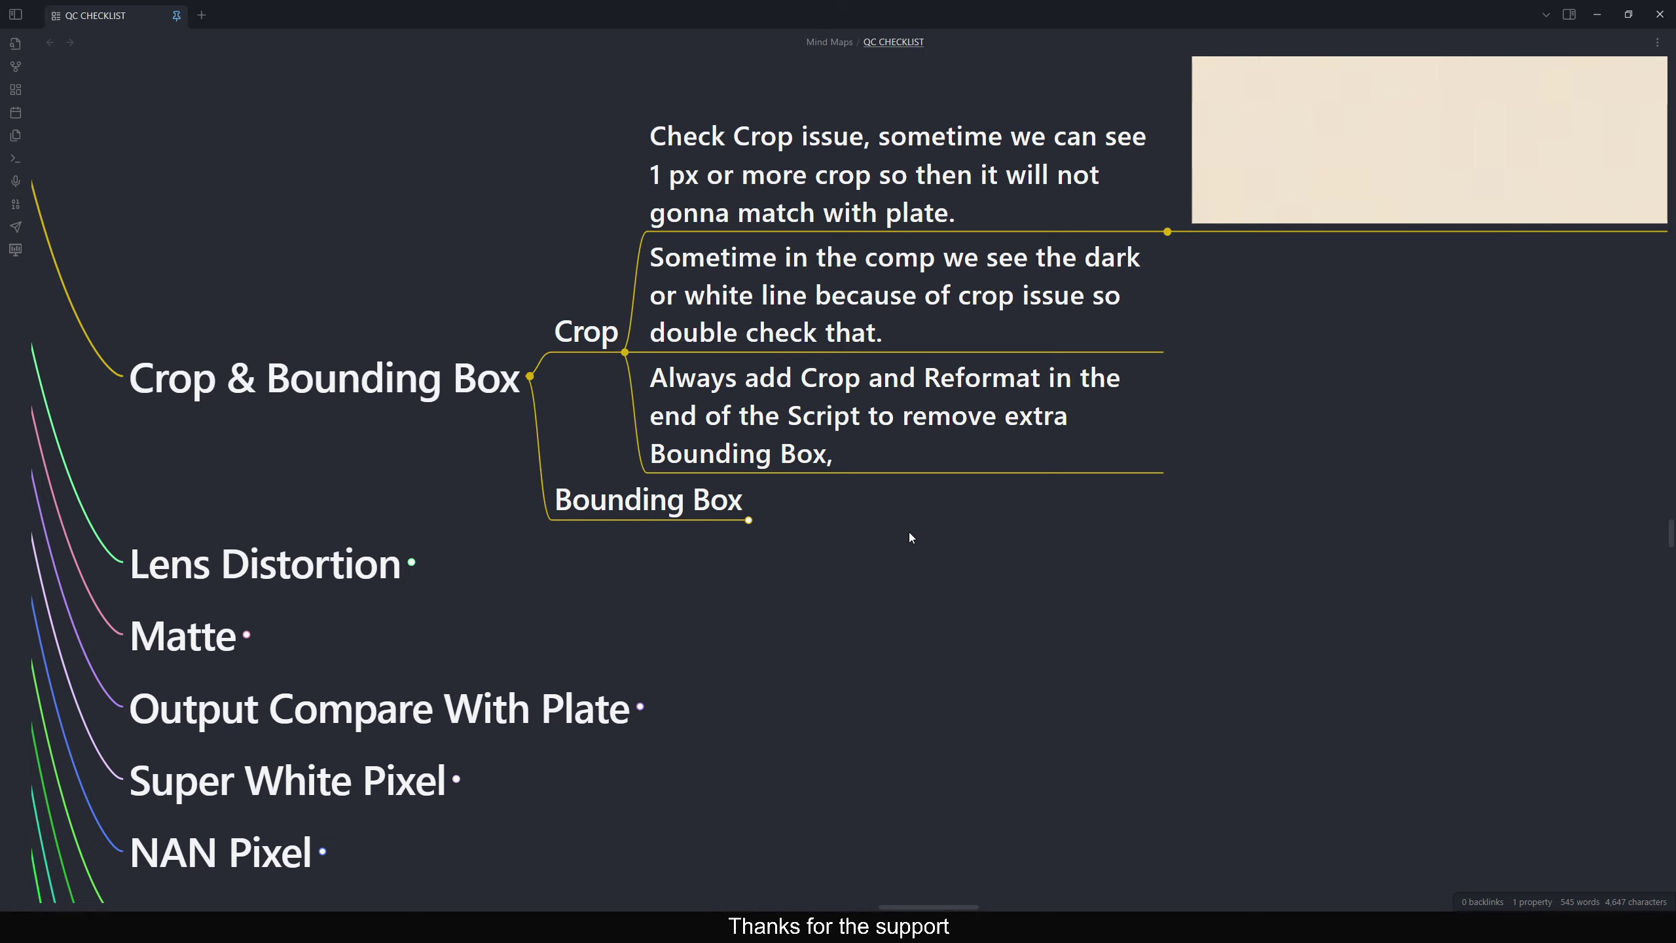
drag(1017, 504, 991, 510)
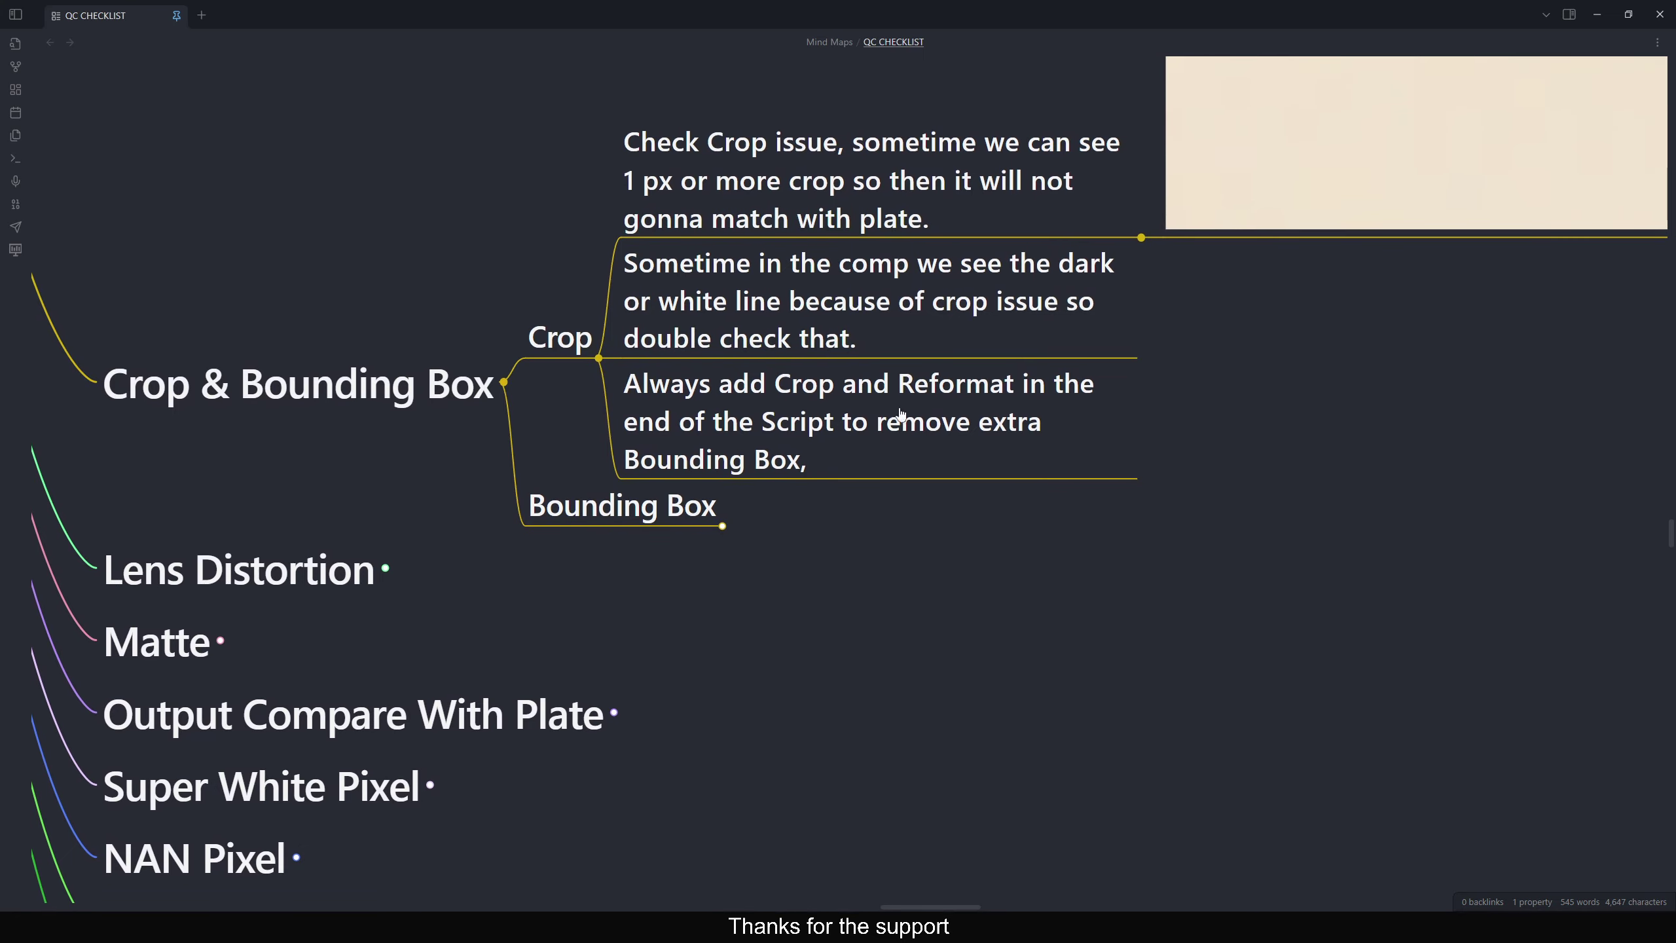
drag(822, 540, 1001, 453)
drag(958, 389, 954, 381)
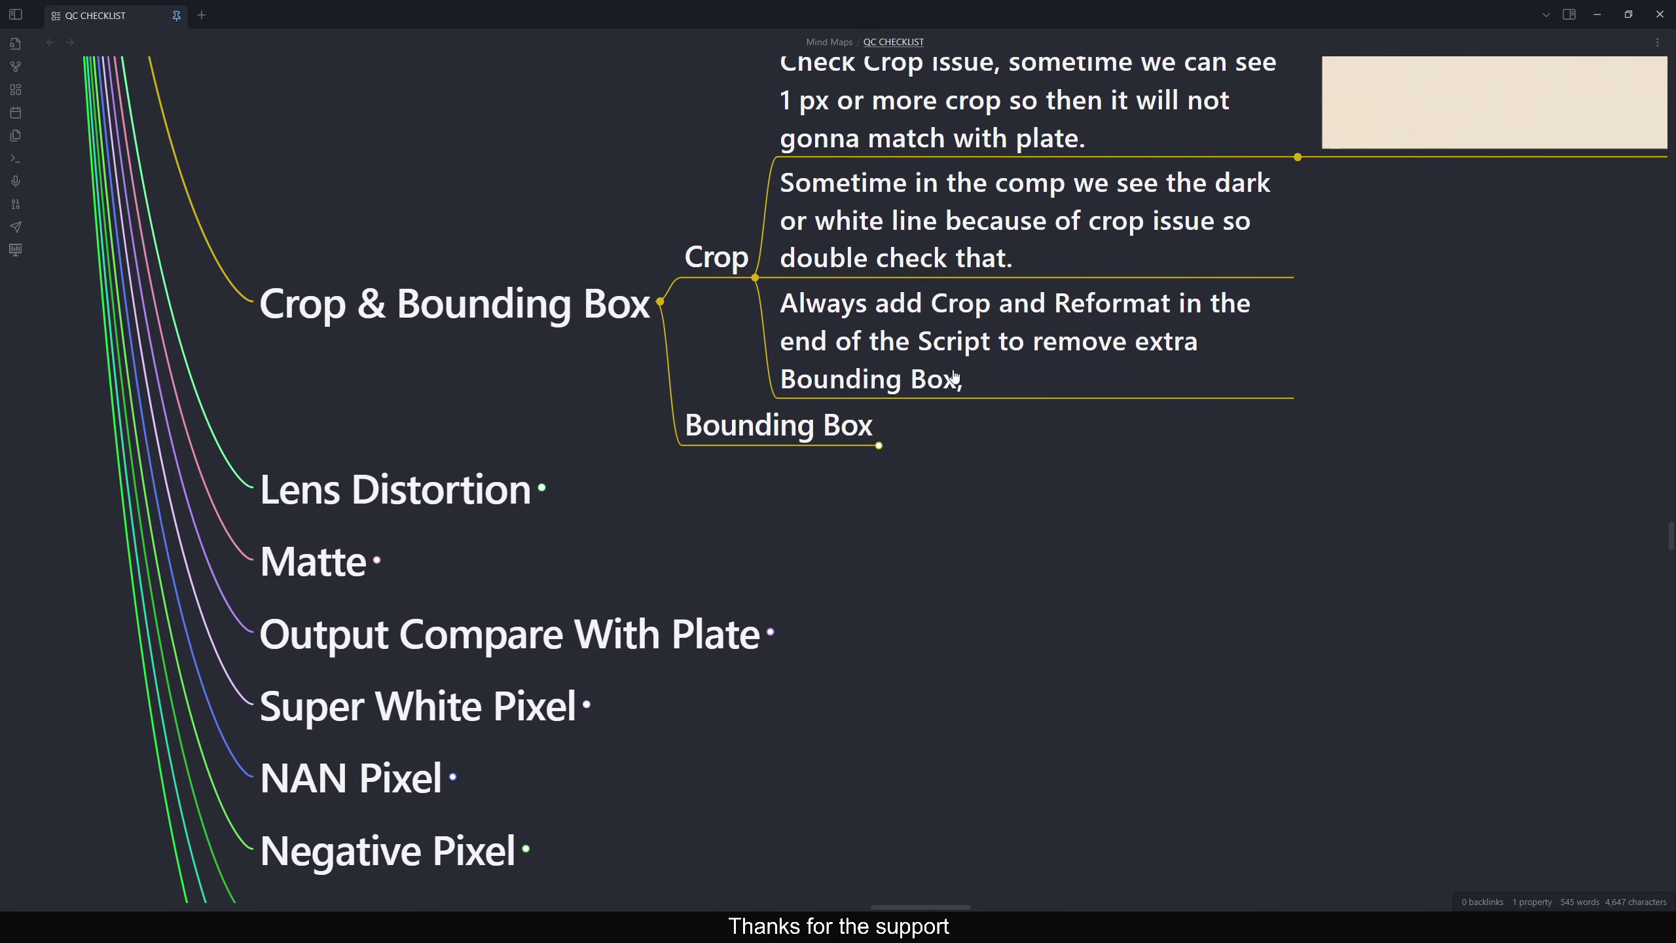
drag(940, 441, 927, 438)
click(867, 445)
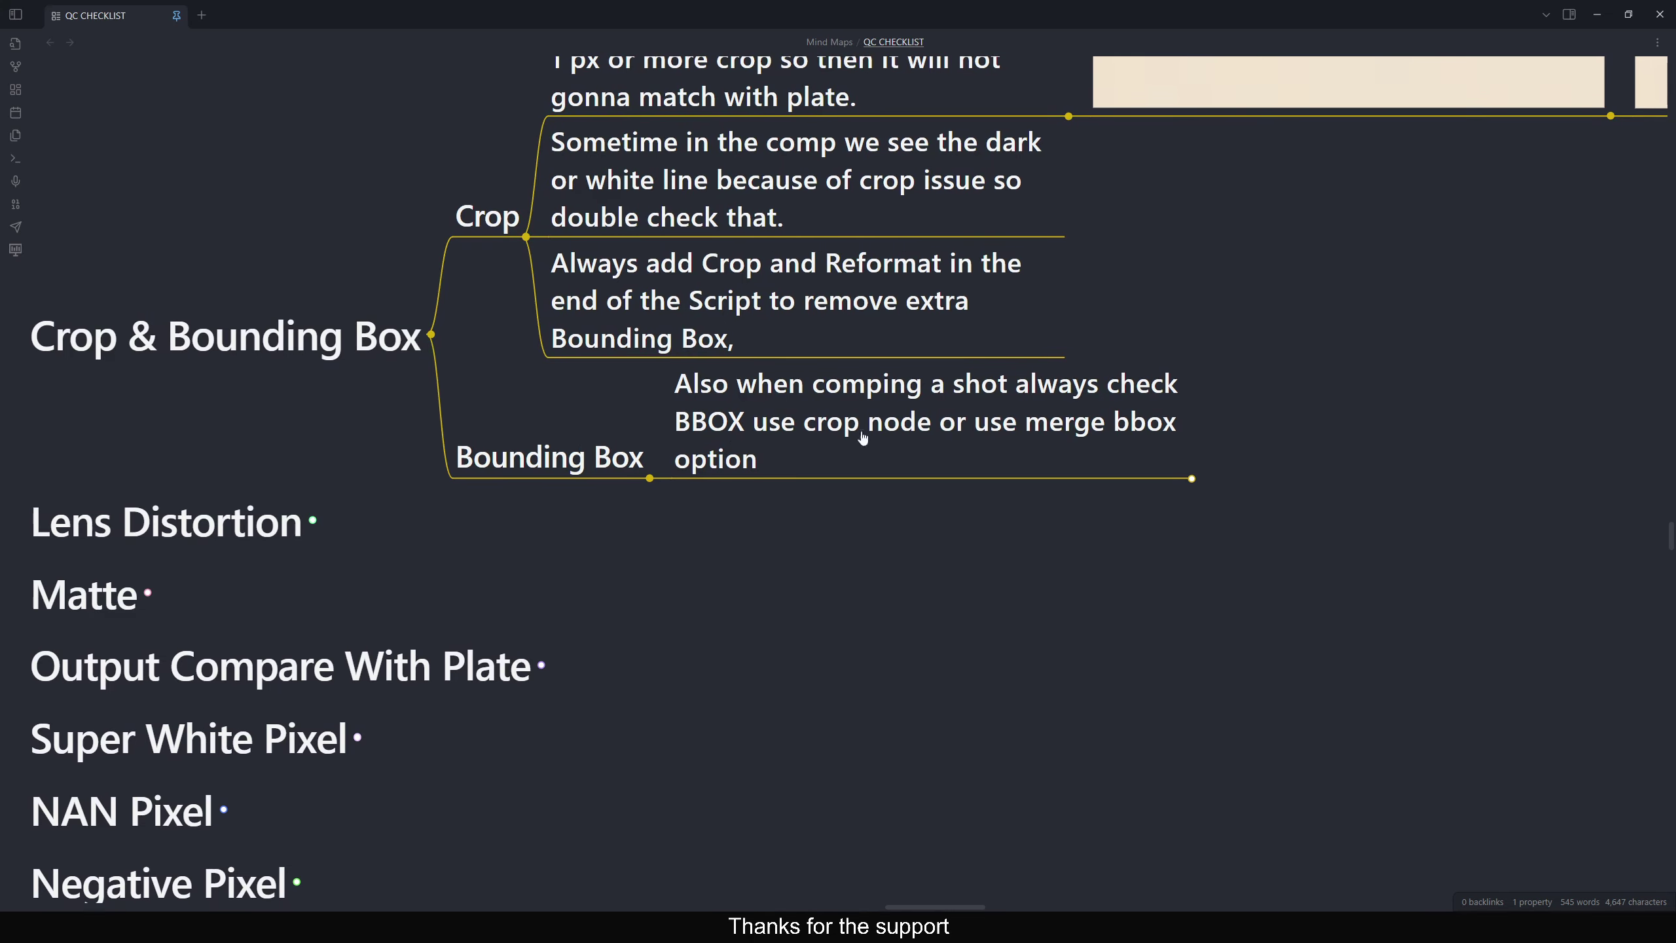
drag(900, 538, 872, 533)
drag(972, 519, 970, 518)
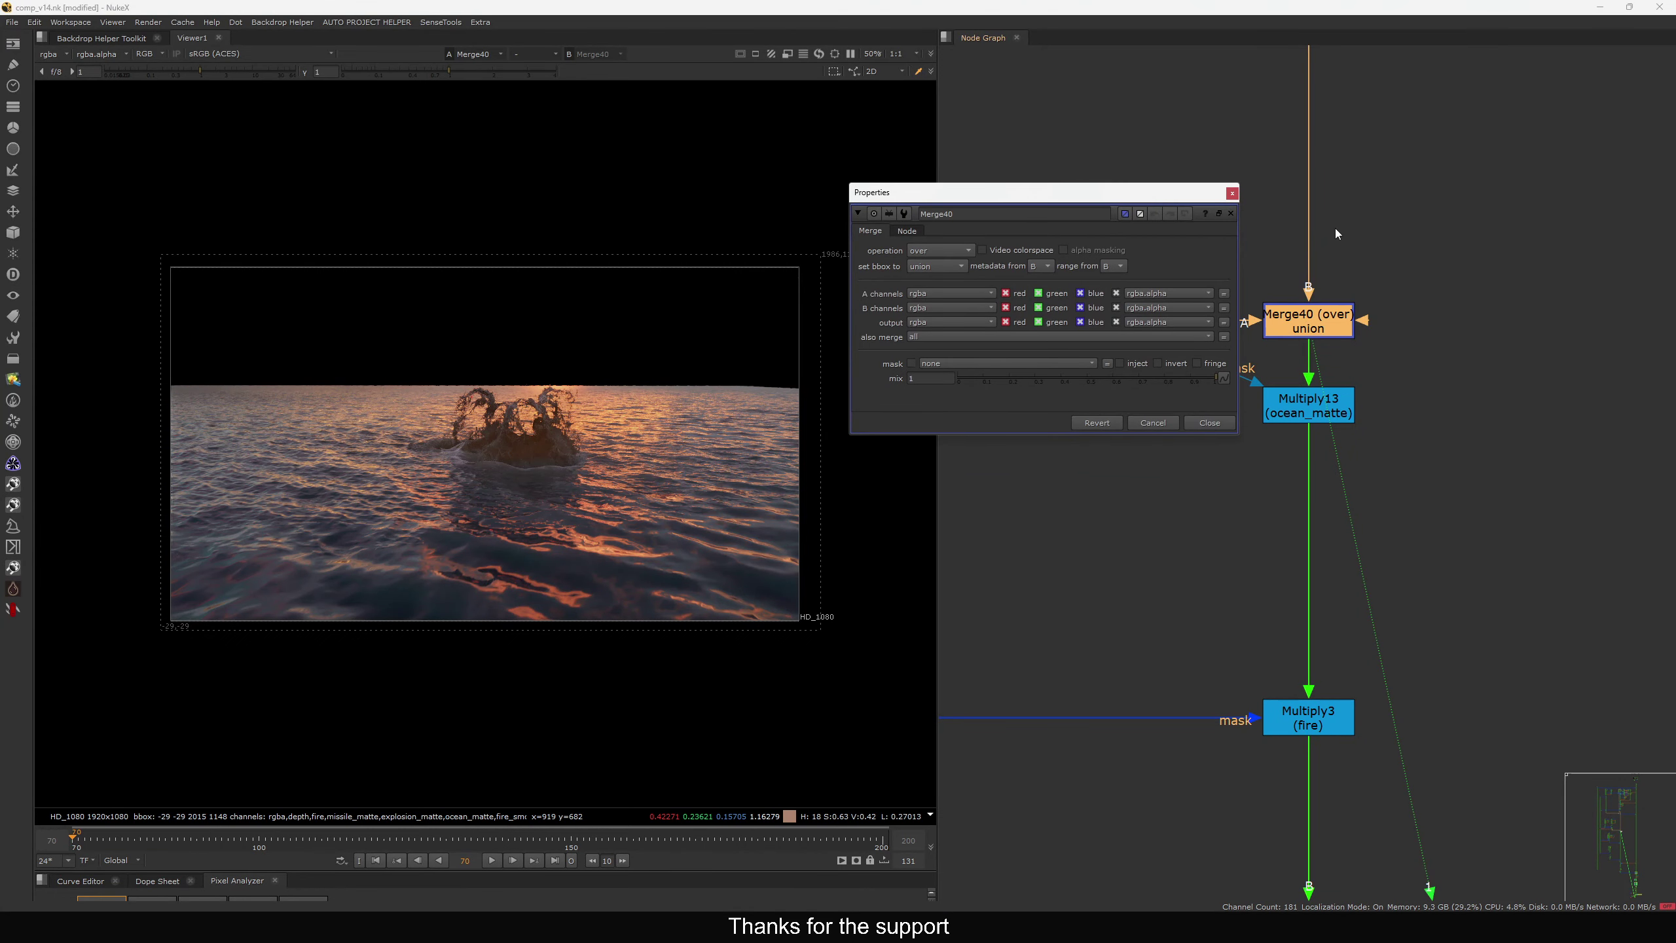
View the dot directly above Merge40 to compare its bounding box with the merge's output
ctrl+click(1371, 223)
key(1)
middle_drag(1247, 338, 1466, 291)
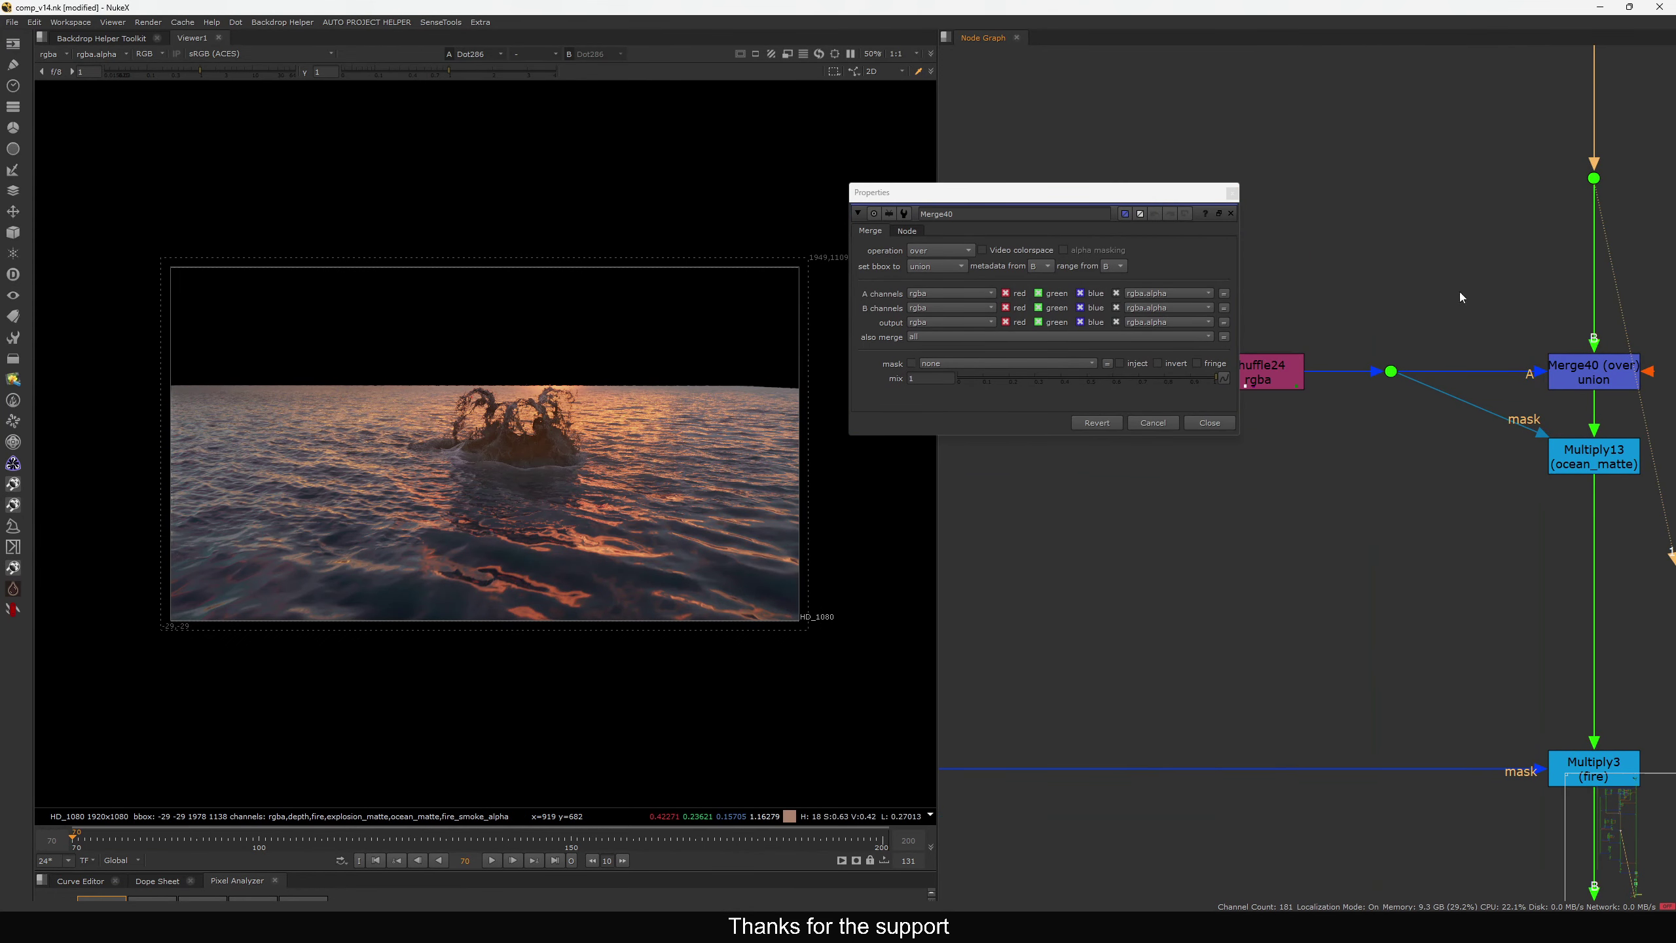
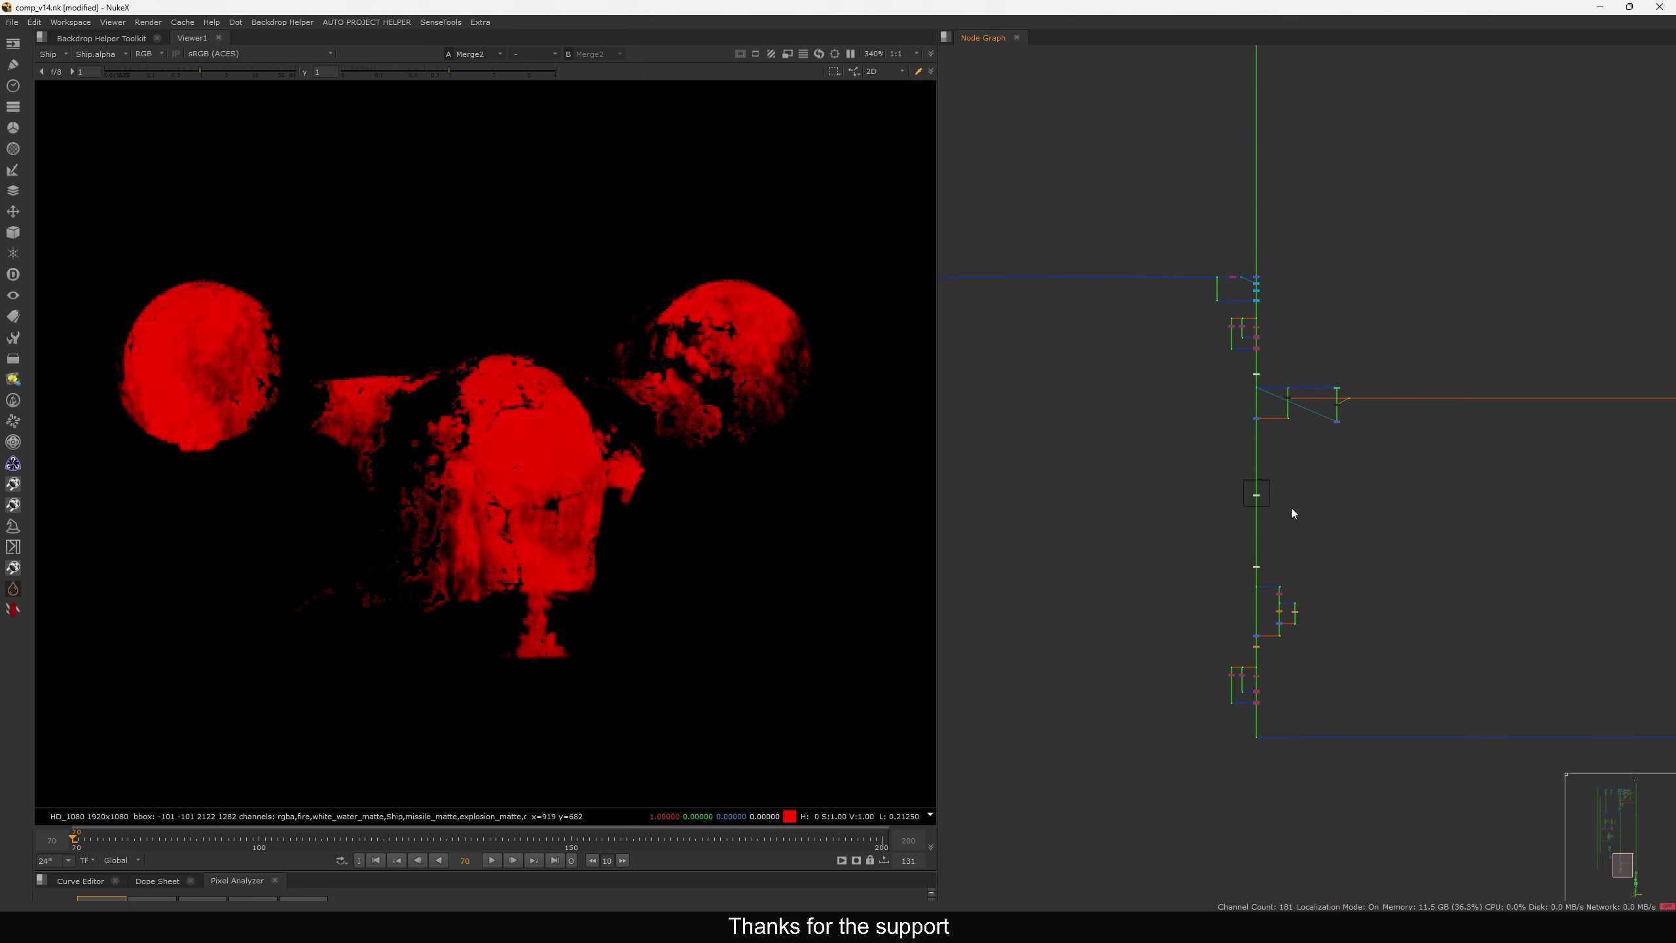
Disable the Multiply15 (ocean_matte) and Multiply16 (white_water_matte.green) nodes below Merge42
scroll(1339, 284, up, 8)
scroll(1294, 303, down, 3)
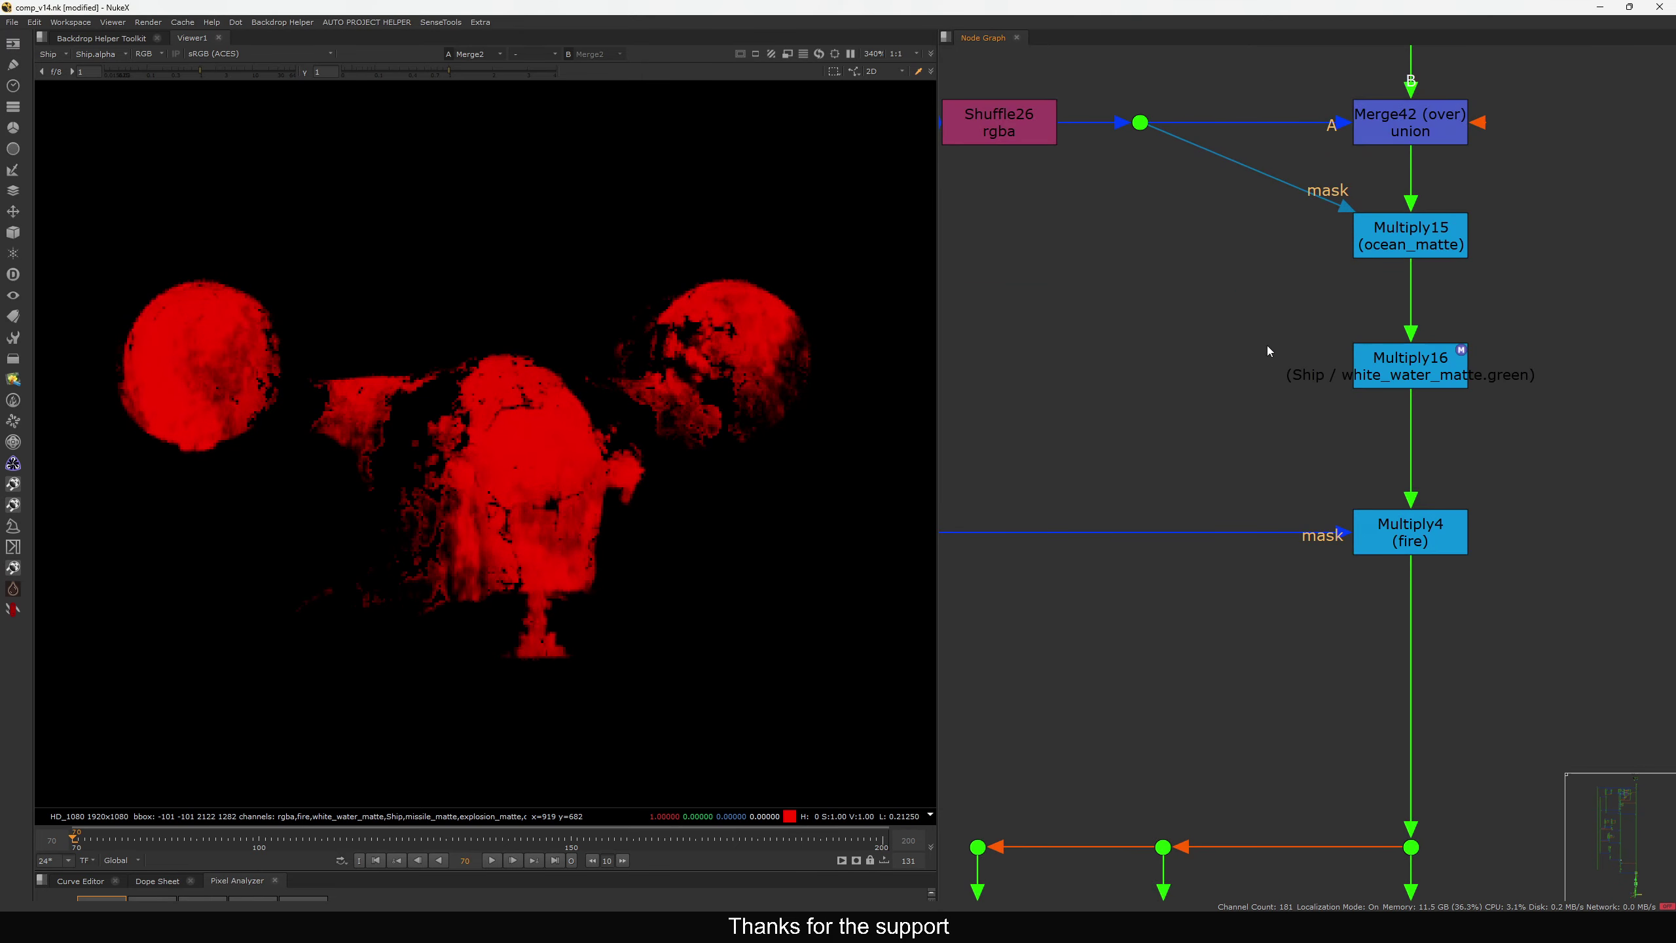
click(1369, 350)
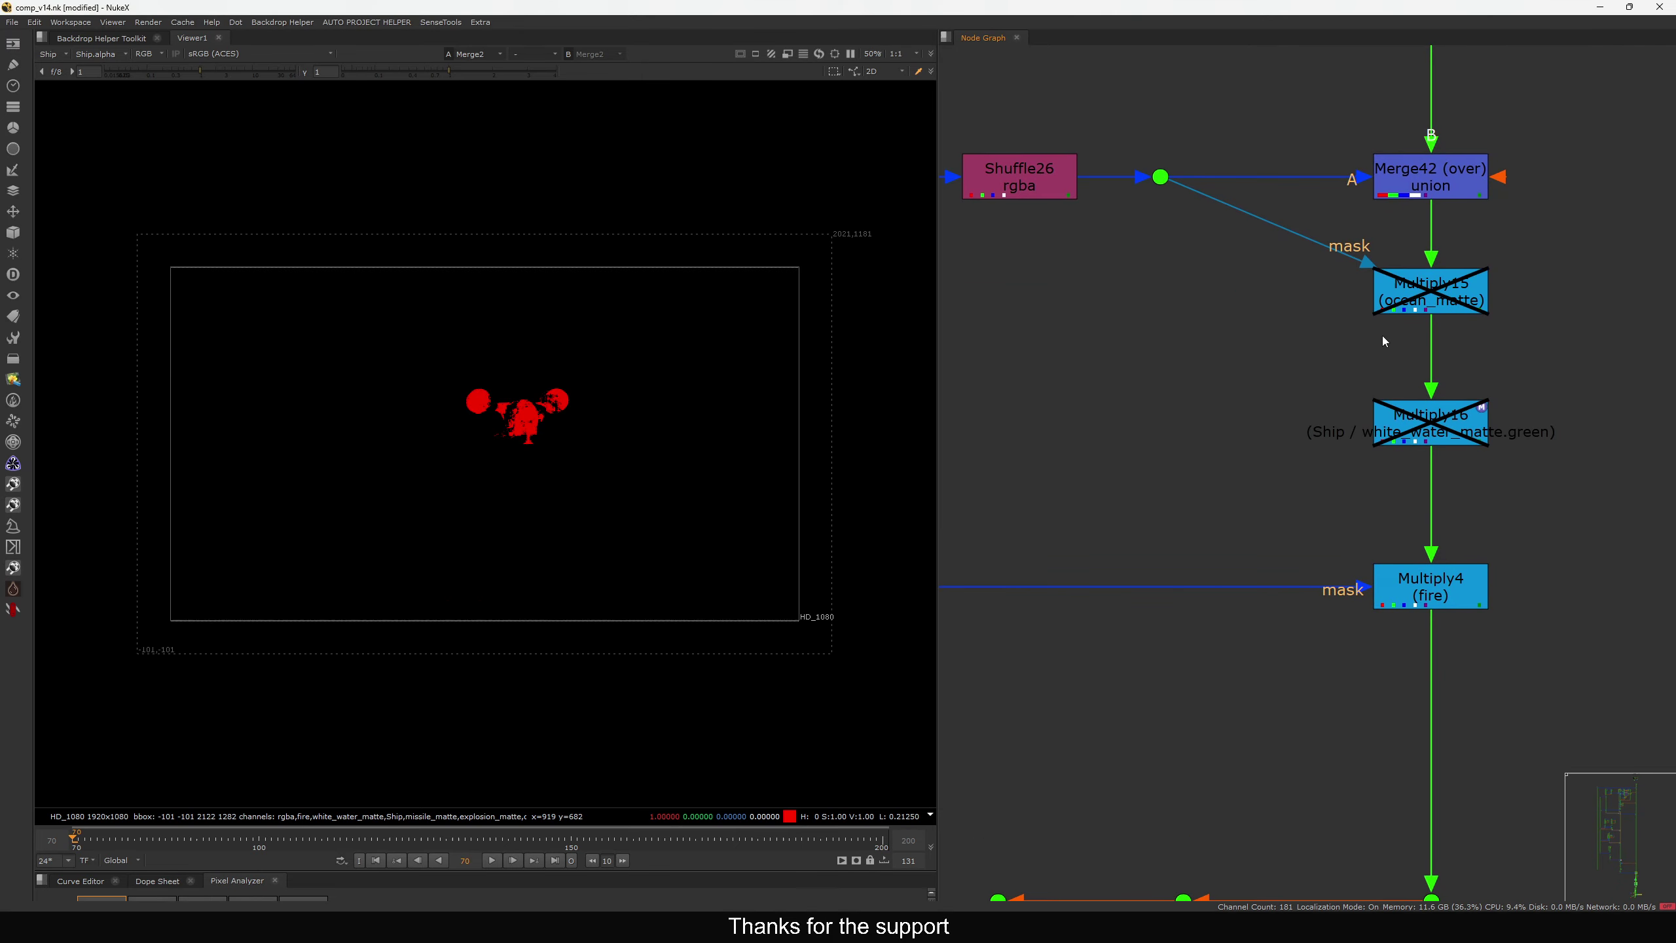
Re-enable the Multiply15 and Multiply16 nodes so the Ship matte is held out again
click(1391, 317)
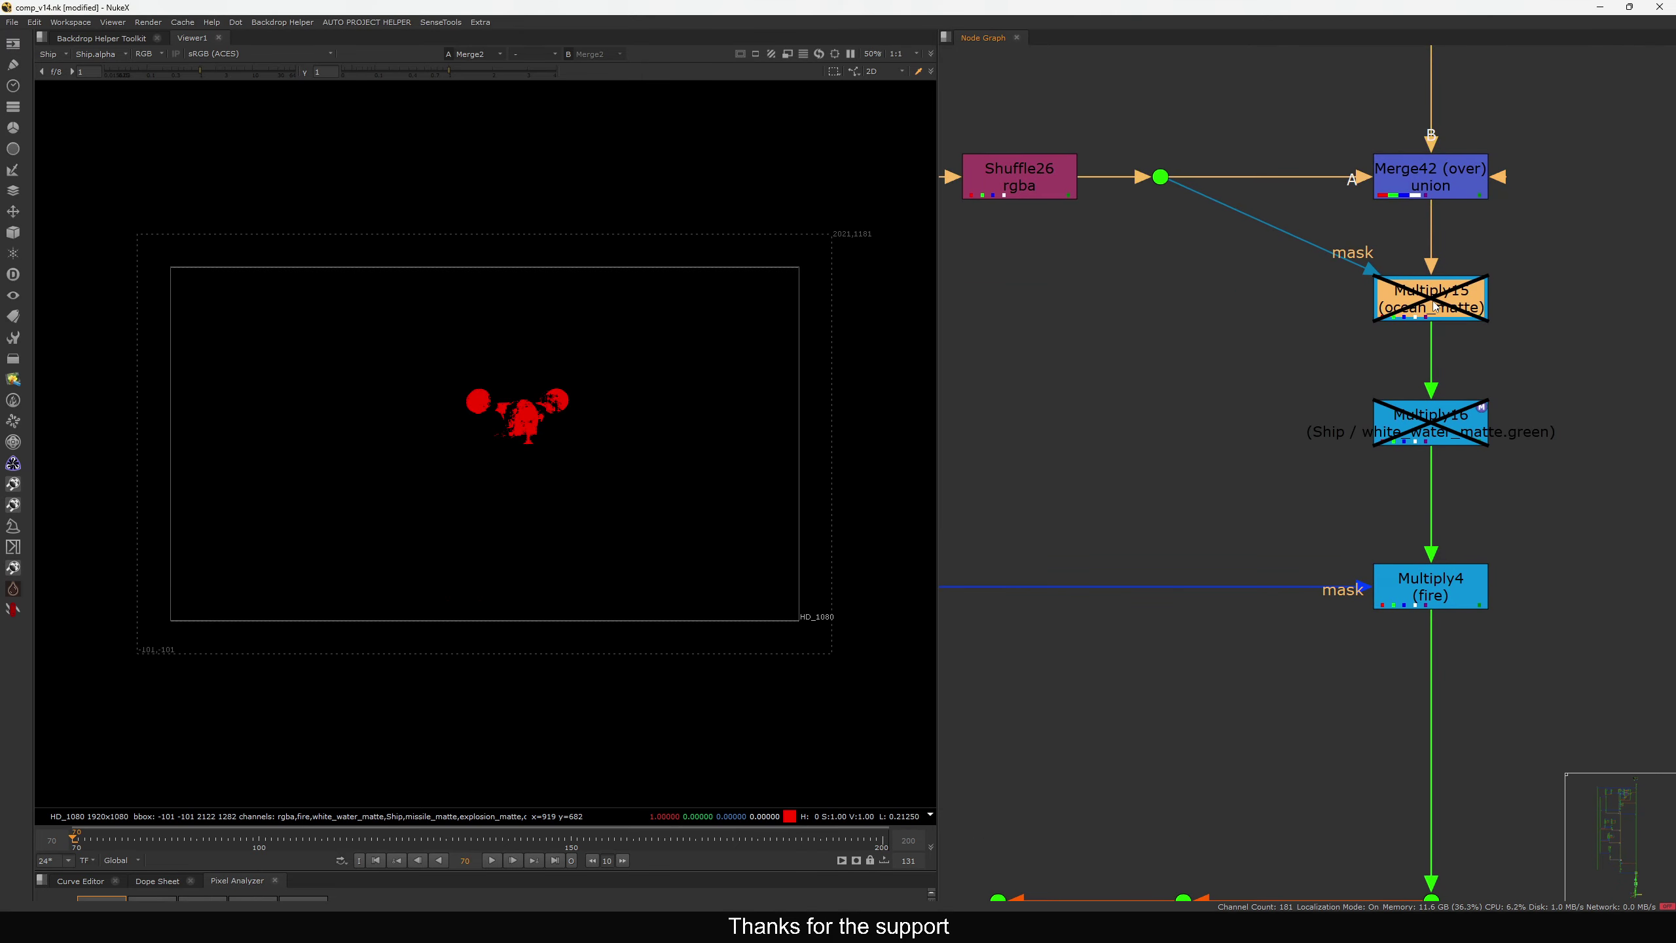
drag(1578, 233, 1328, 465)
click(1327, 465)
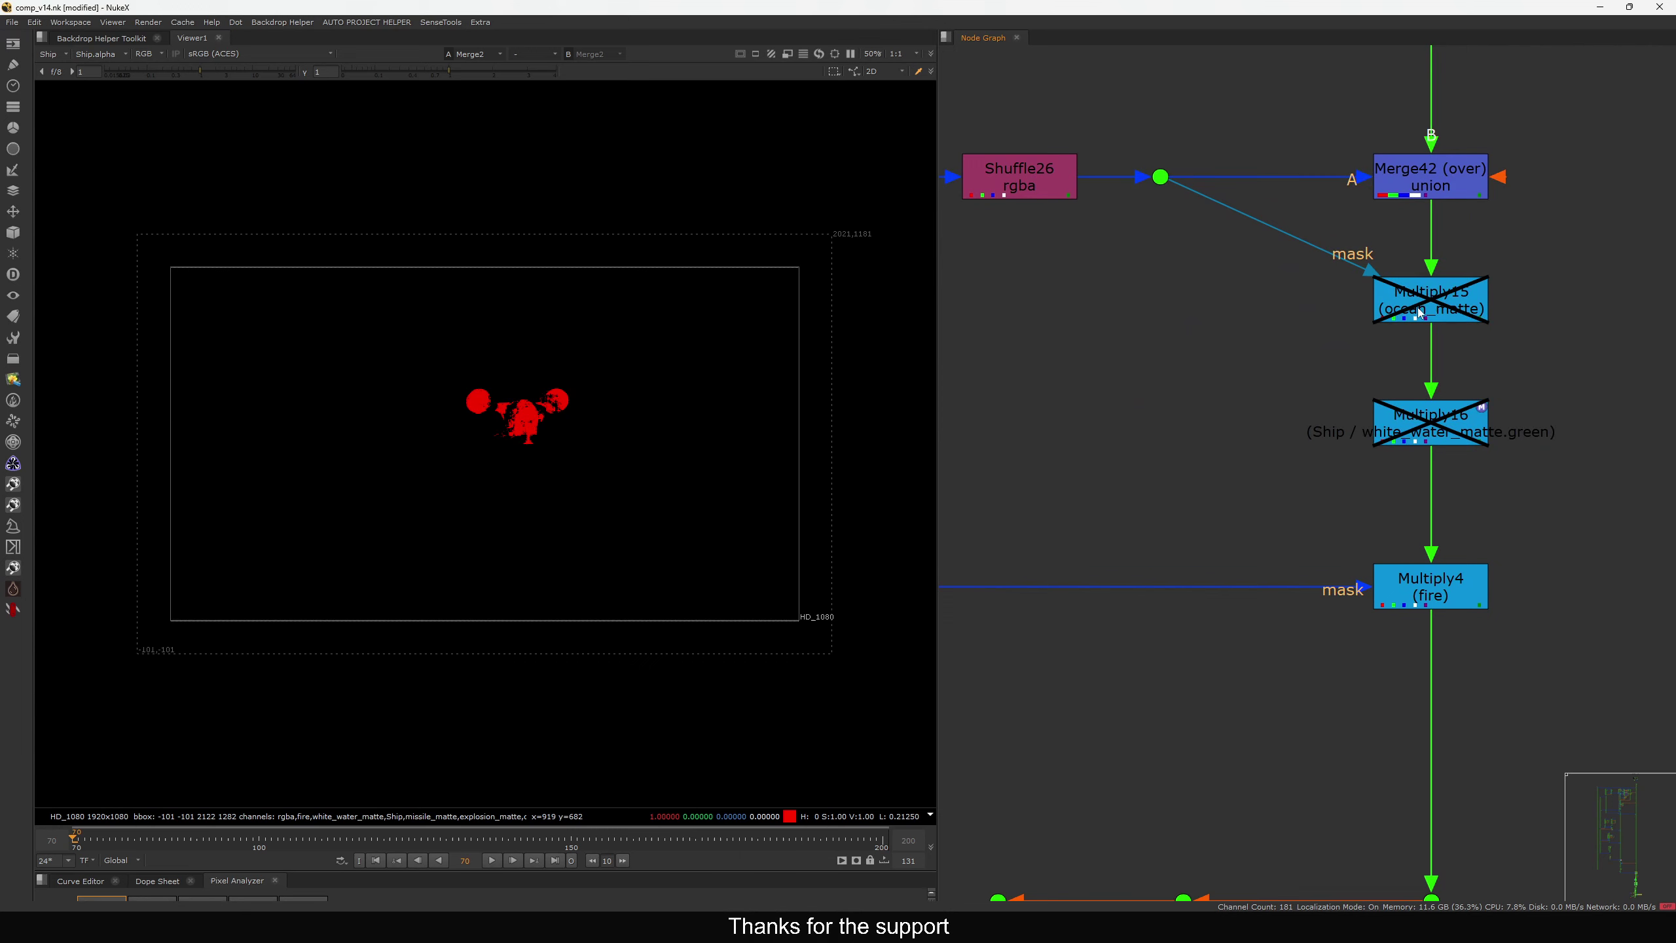
drag(1419, 310, 1419, 304)
key(d)
click(1425, 428)
key(d)
click(1354, 448)
Open Multiply16's settings, keep its channels on Ship, and view the node to check its white_water_matte.green mask
scroll(484, 414, up, 5)
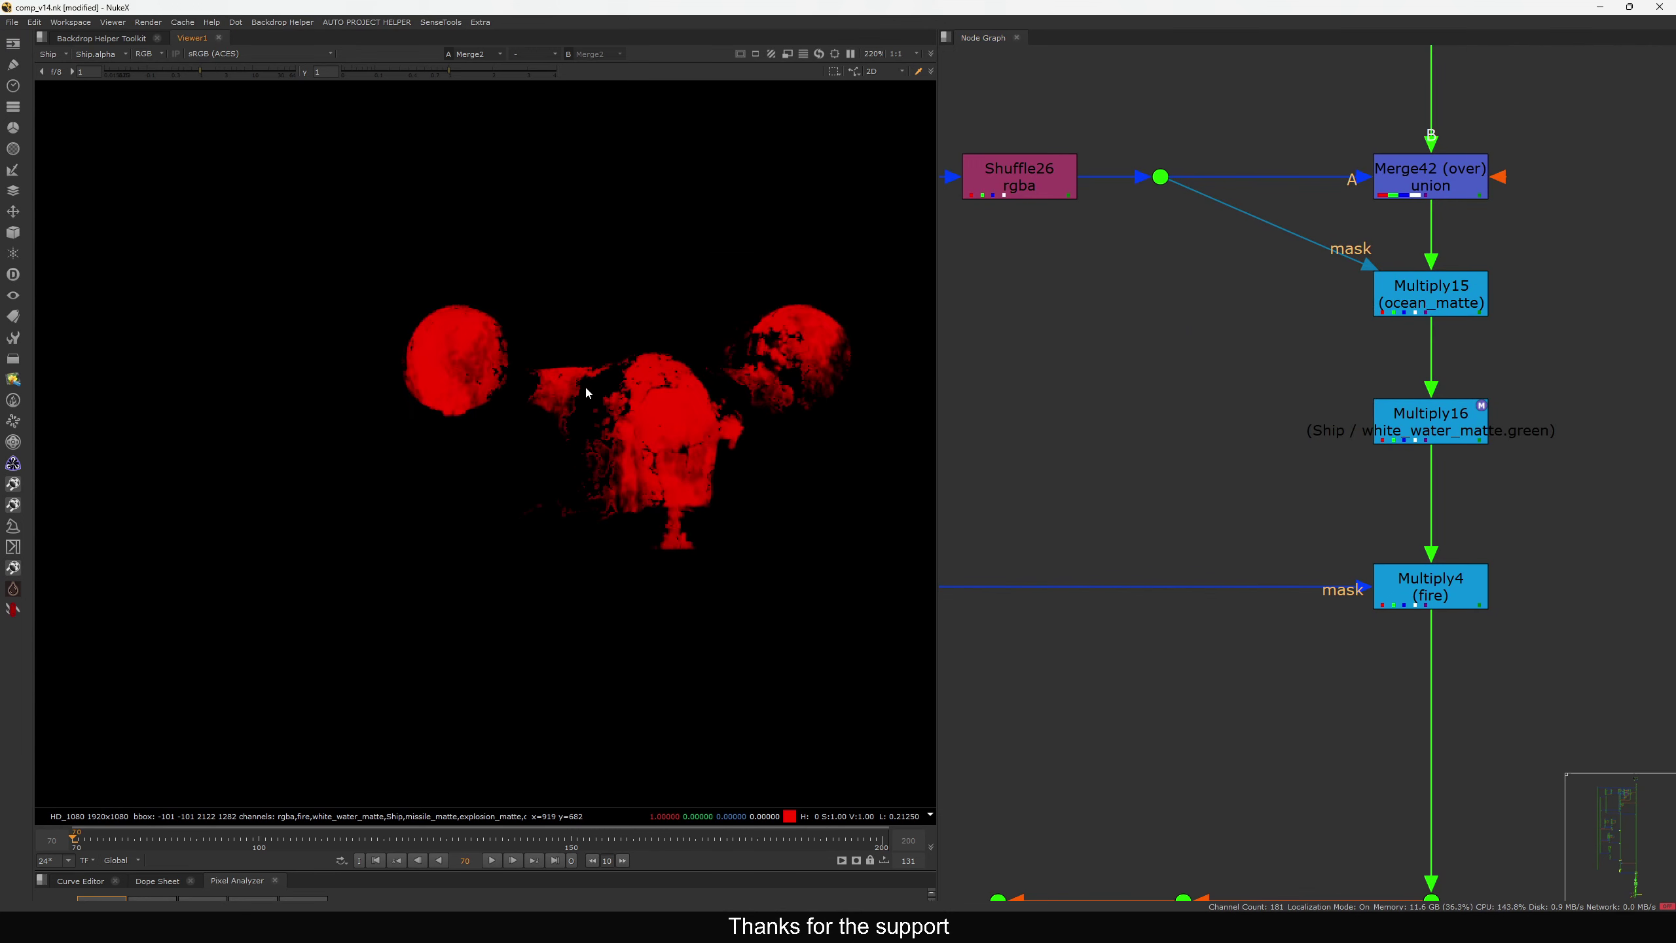
middle_drag(587, 392, 430, 389)
click(1420, 438)
middle_drag(1397, 454, 1334, 466)
scroll(1334, 467, up, 1)
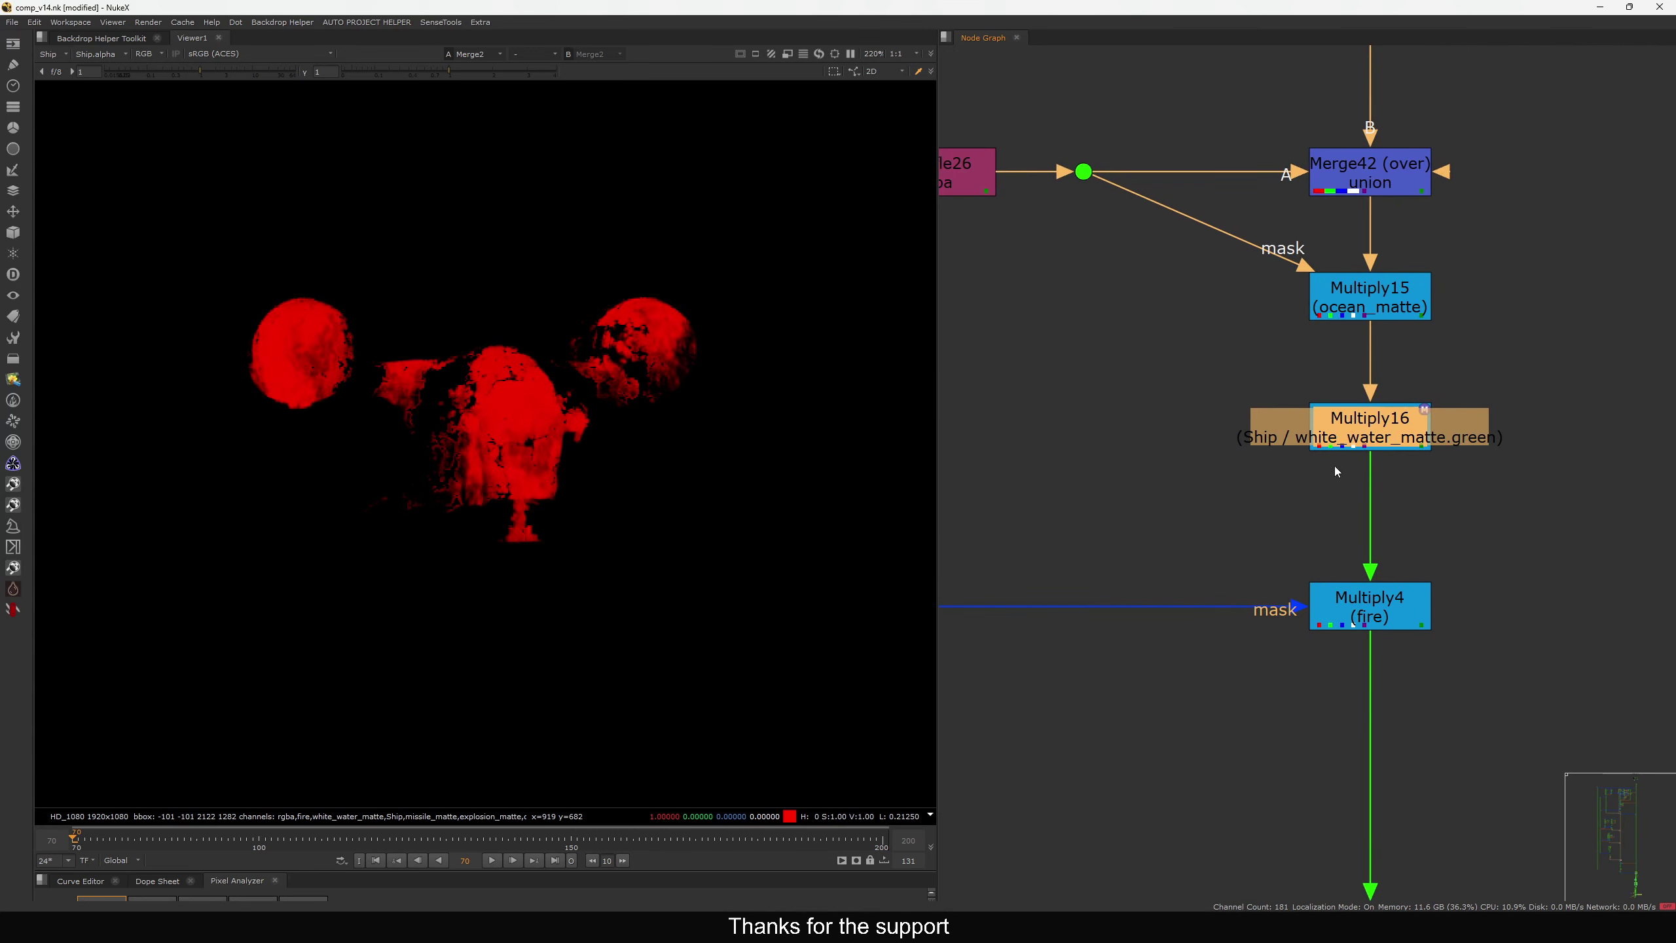
click(1334, 466)
double_click(1369, 428)
drag(1080, 318, 1043, 313)
click(990, 362)
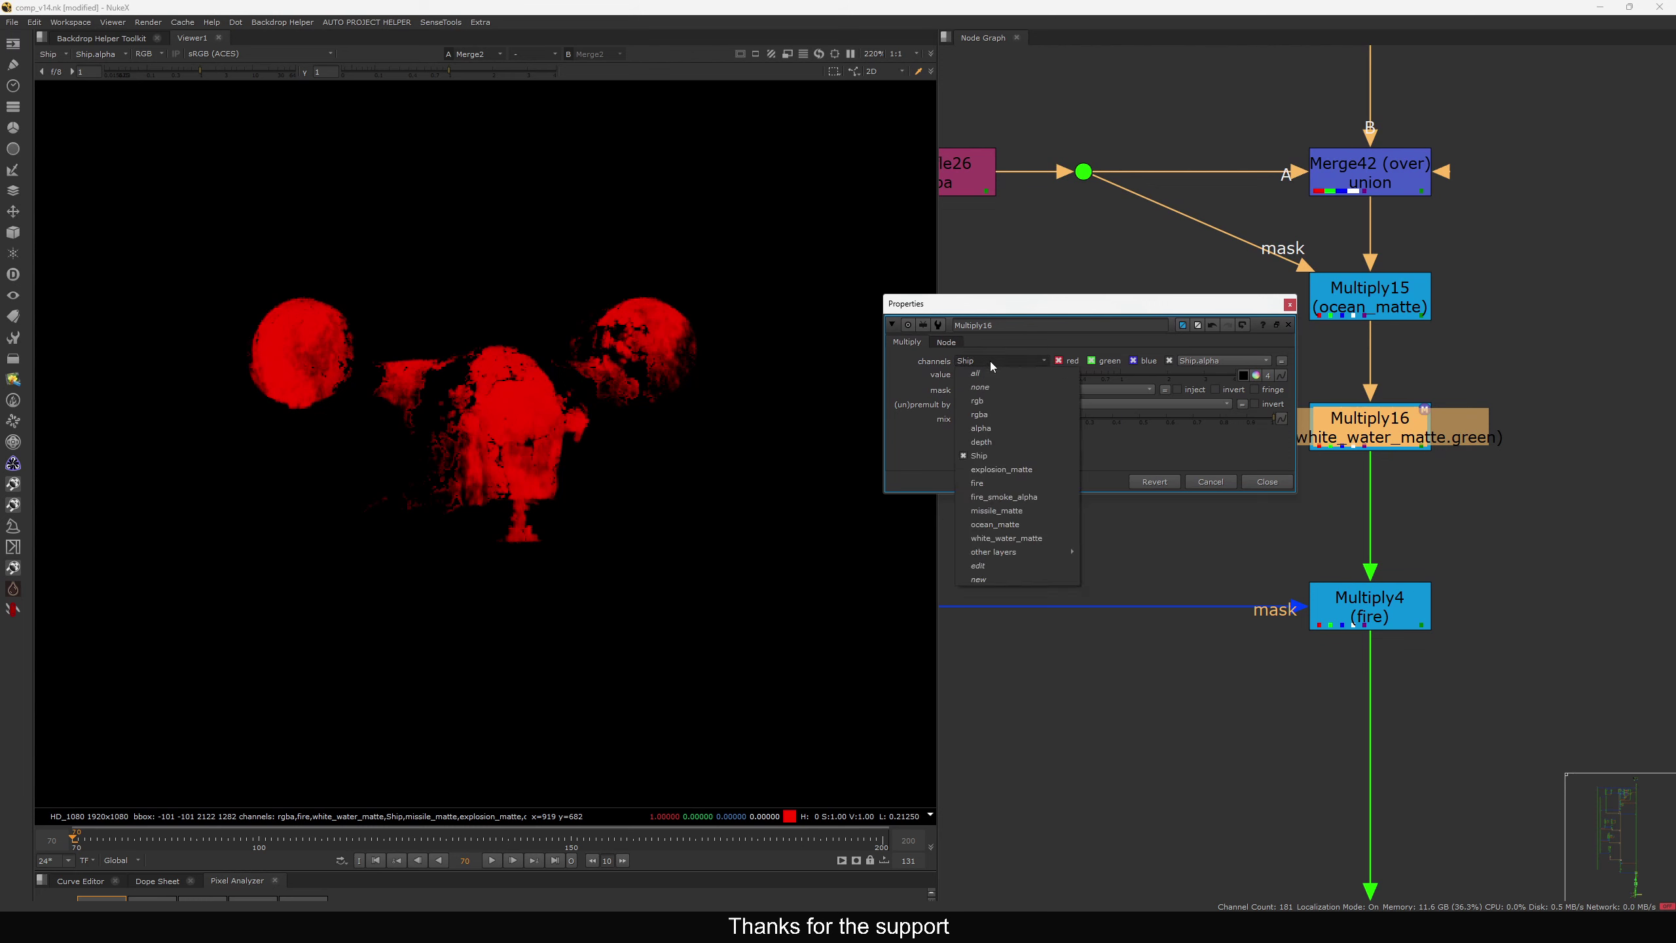
click(994, 456)
key(1)
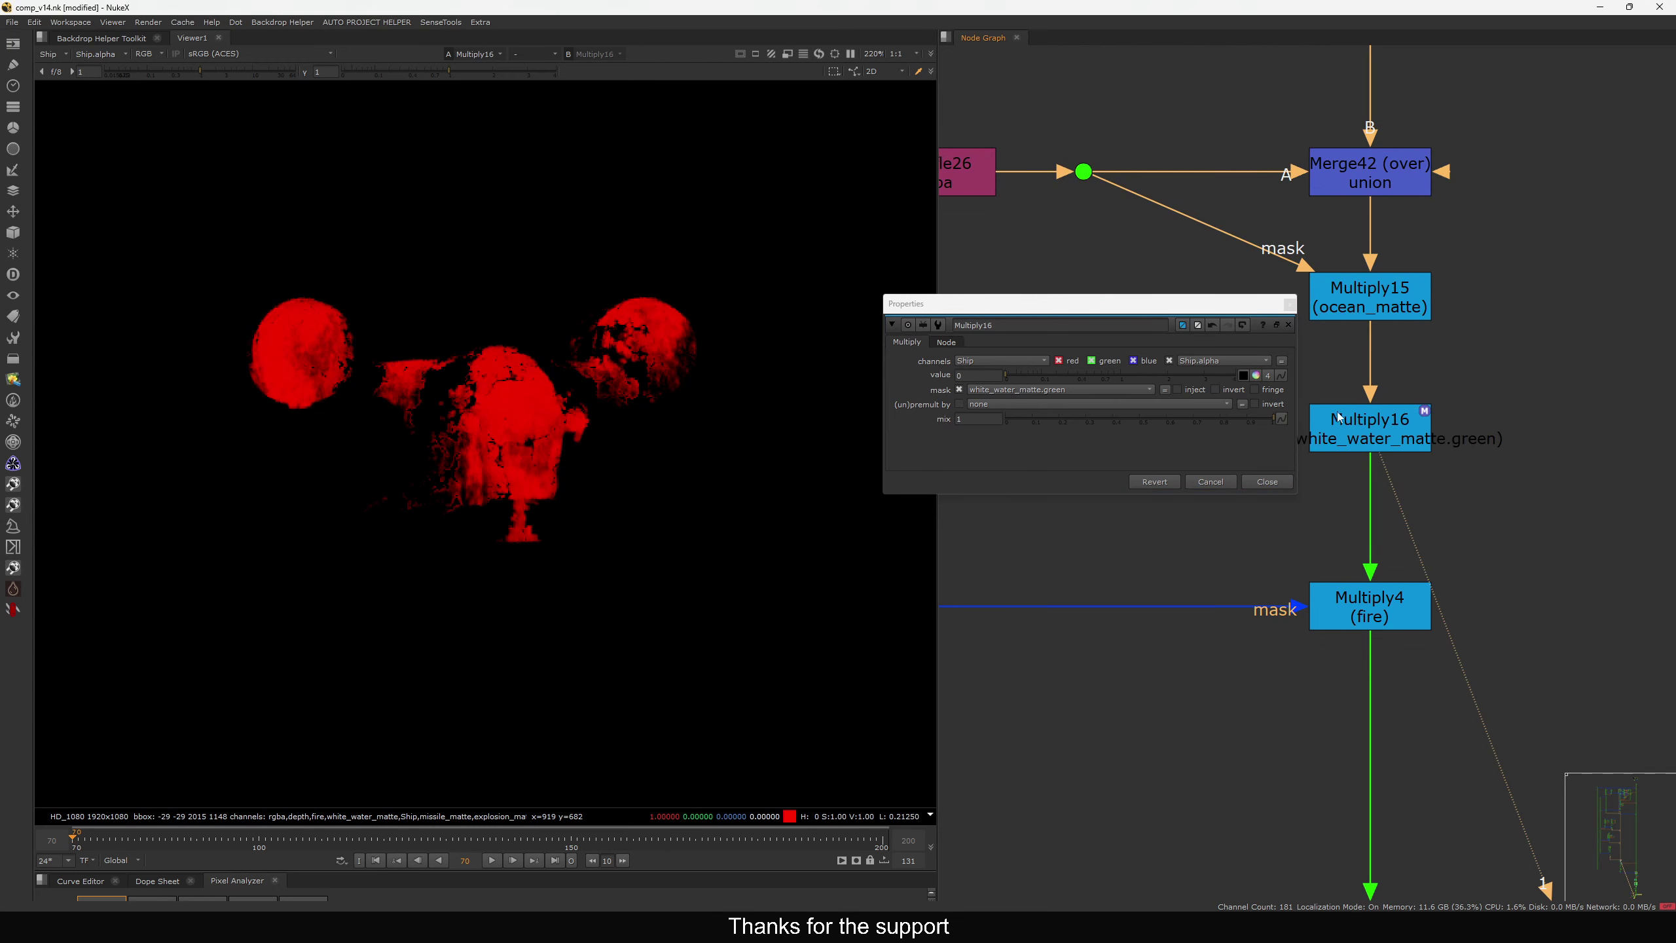
click(1070, 389)
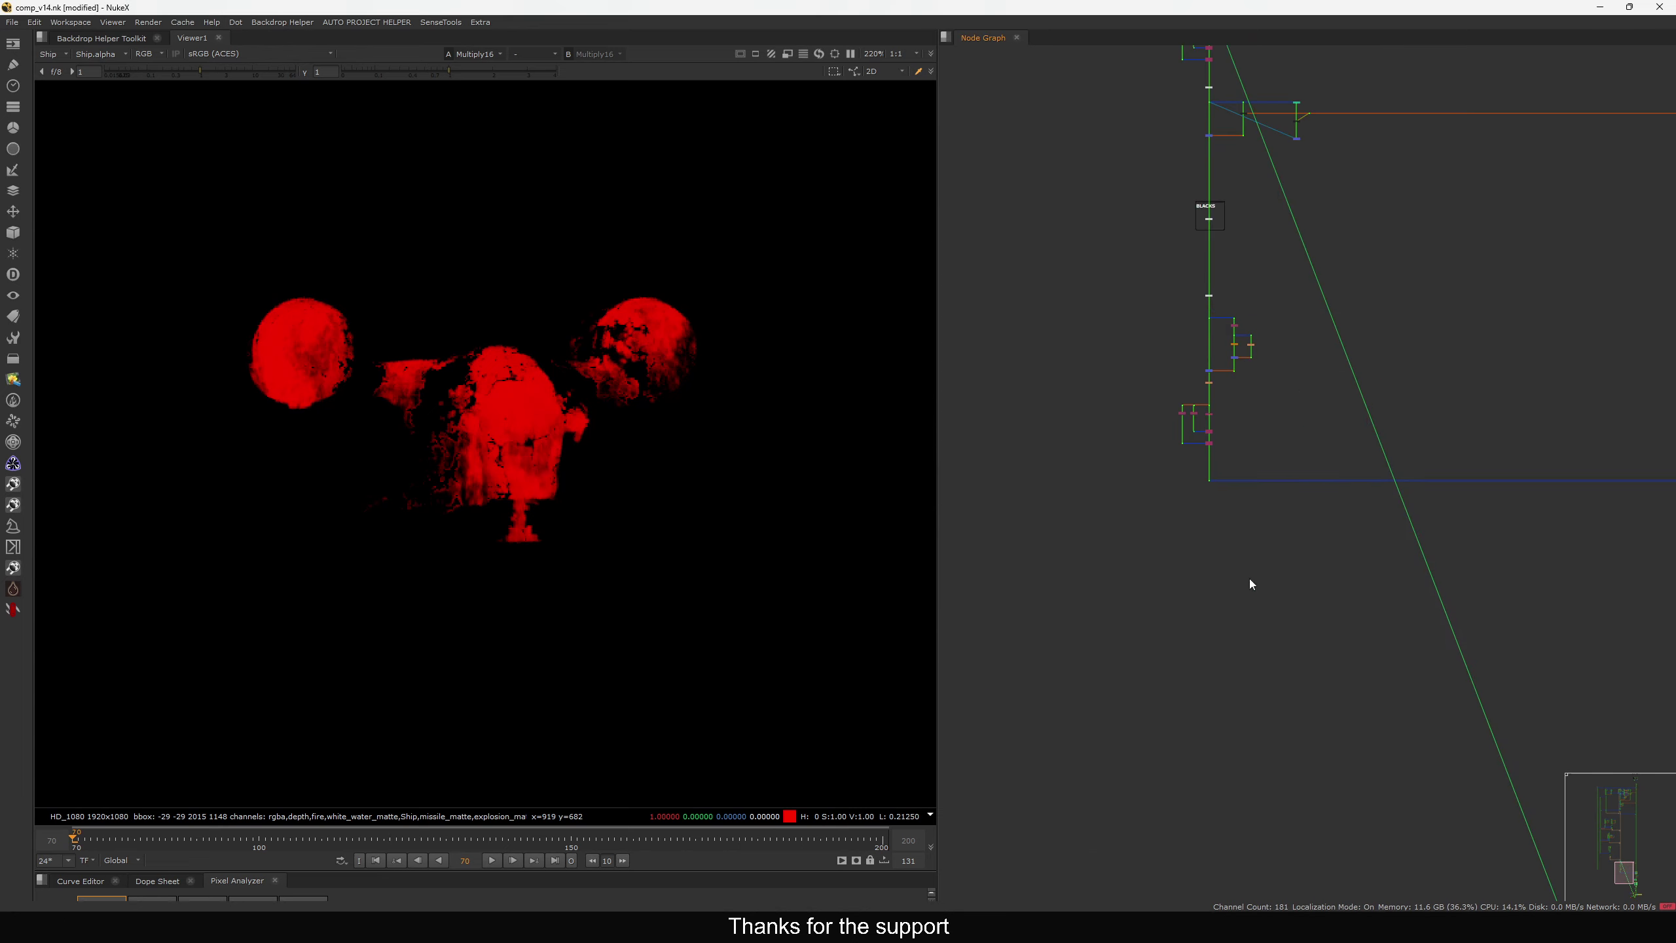
Branch a new Grade node off the merge in the MERGE backdrop near the end of the script
scroll(1249, 578, down, 4)
middle_drag(1249, 578, 1091, 251)
scroll(1314, 527, up, 7)
scroll(1367, 519, up, 2)
middle_drag(1367, 519, 1193, 628)
scroll(1267, 380, up, 3)
scroll(1268, 389, down, 8)
middle_drag(1188, 318, 1288, 484)
scroll(1298, 554, up, 2)
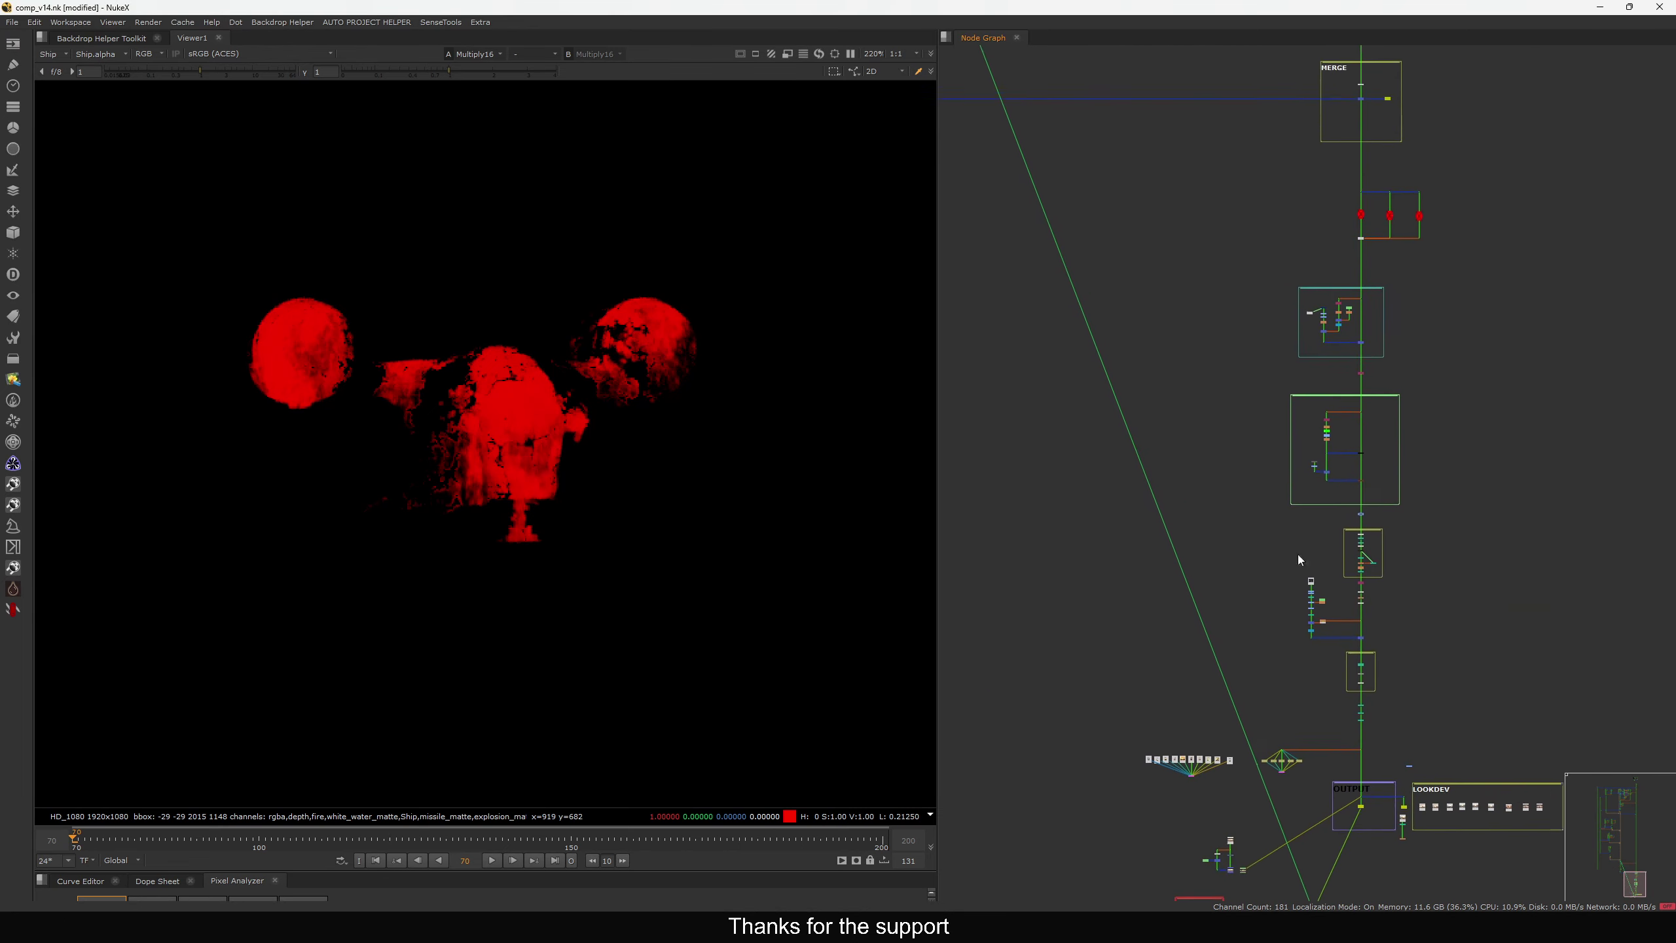
scroll(1334, 335, up, 8)
key(g)
drag(1290, 366, 1440, 287)
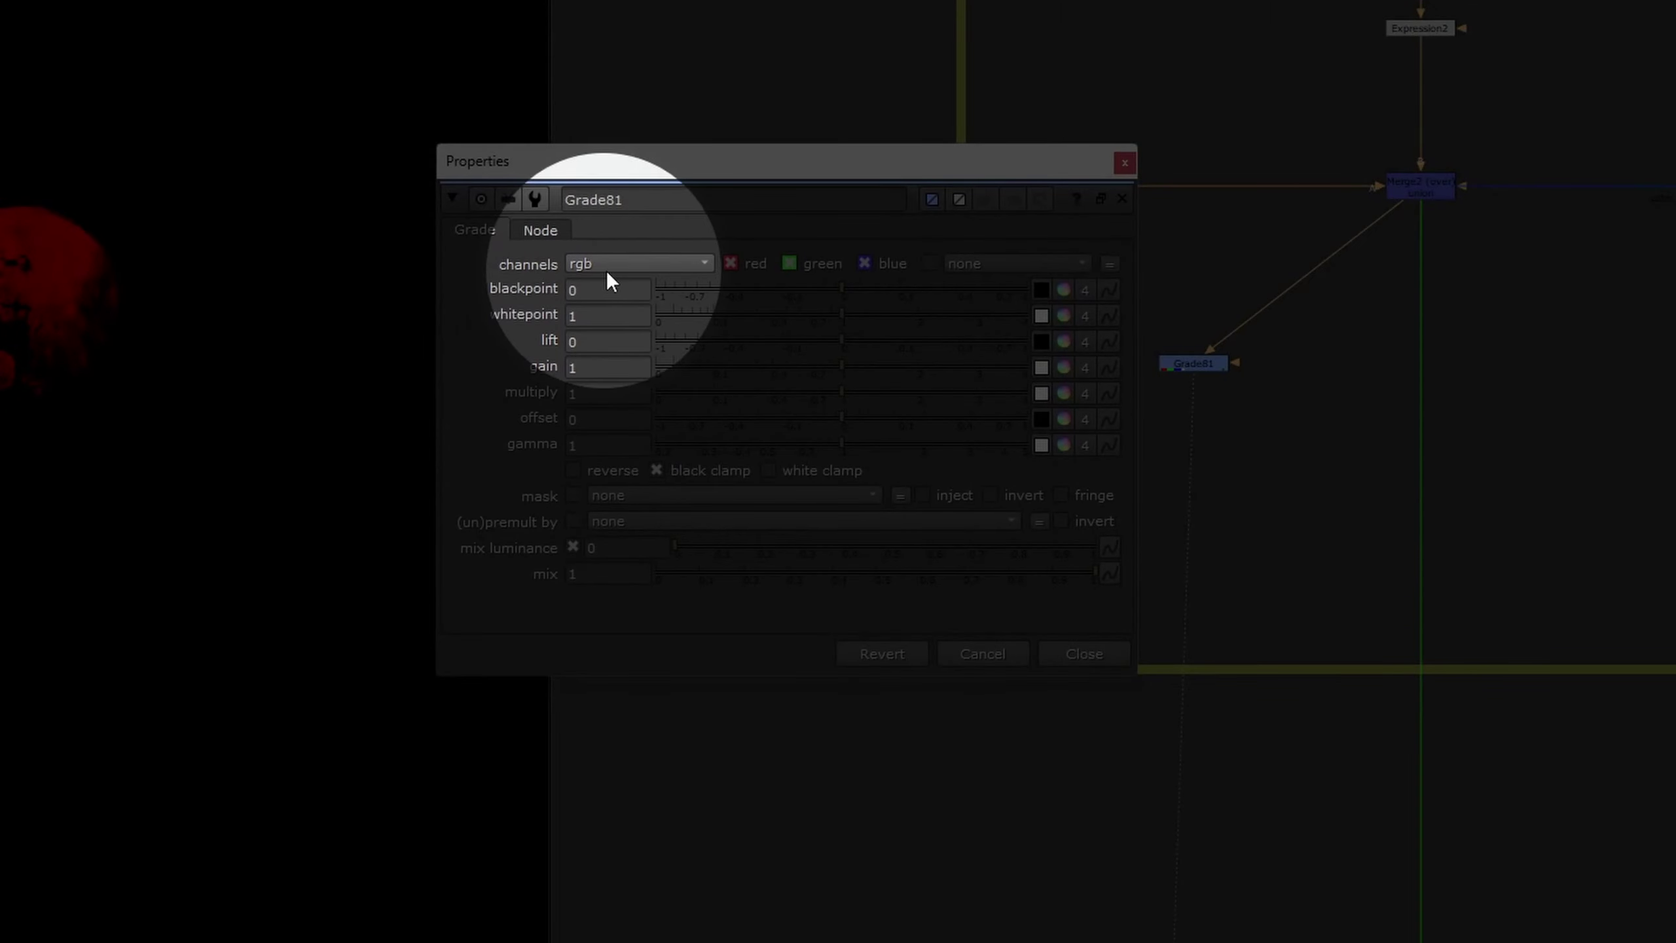
Keep the Grade's channels on rgb and set its mask to Ship.red
click(974, 340)
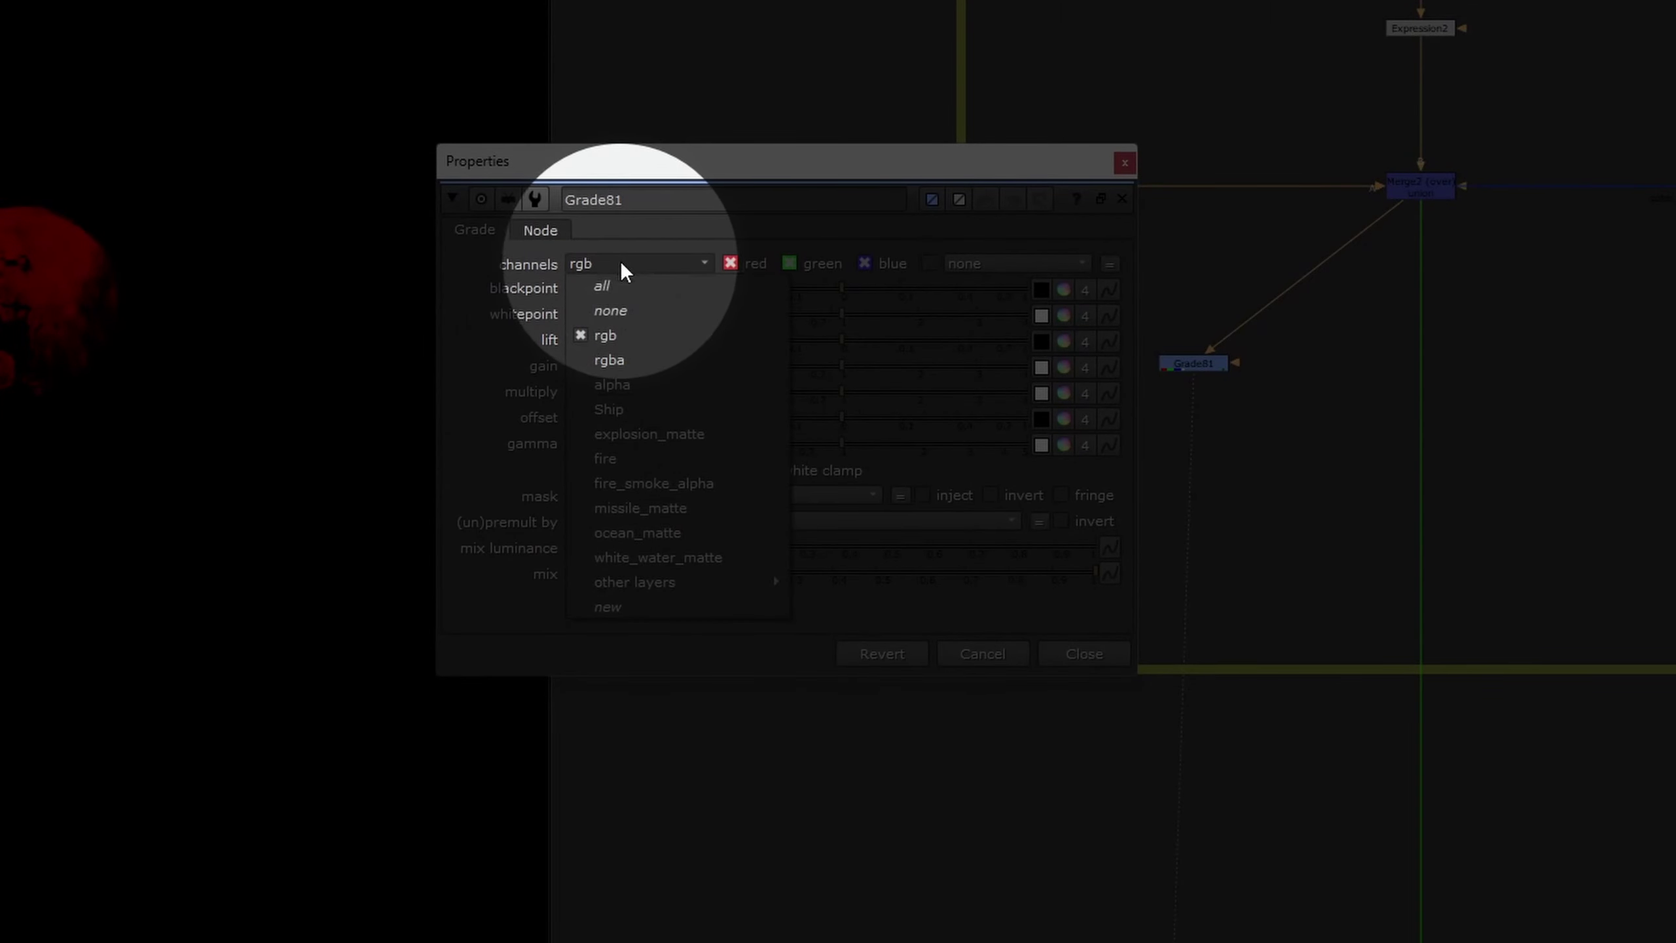
click(631, 335)
drag(669, 170, 666, 138)
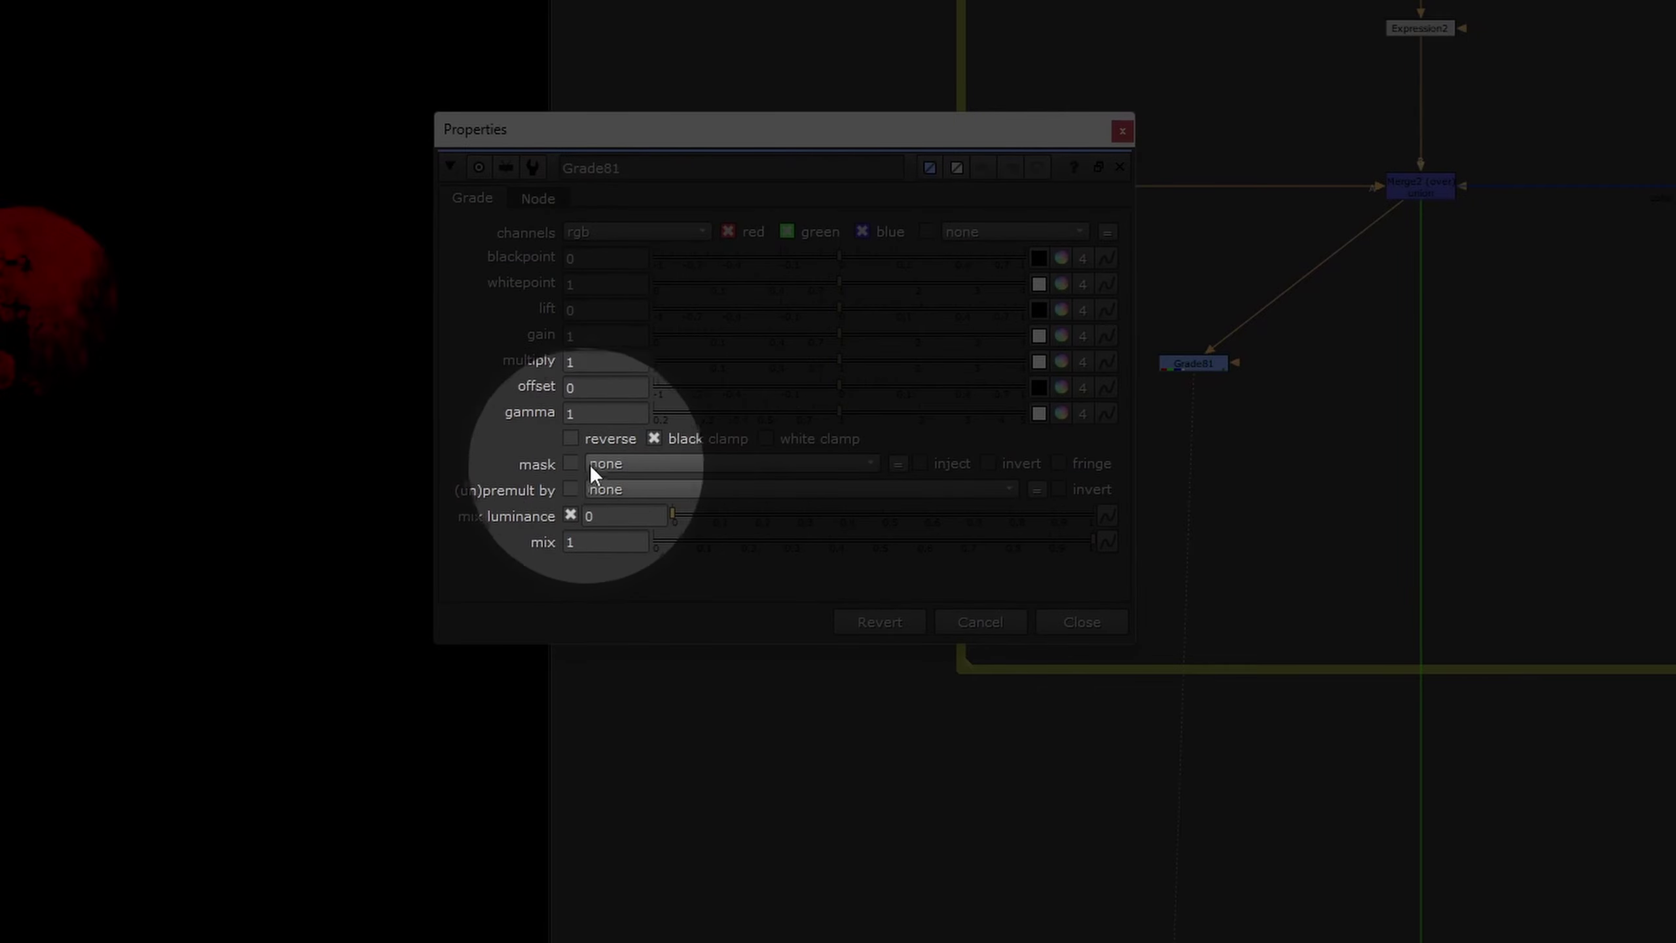
click(638, 463)
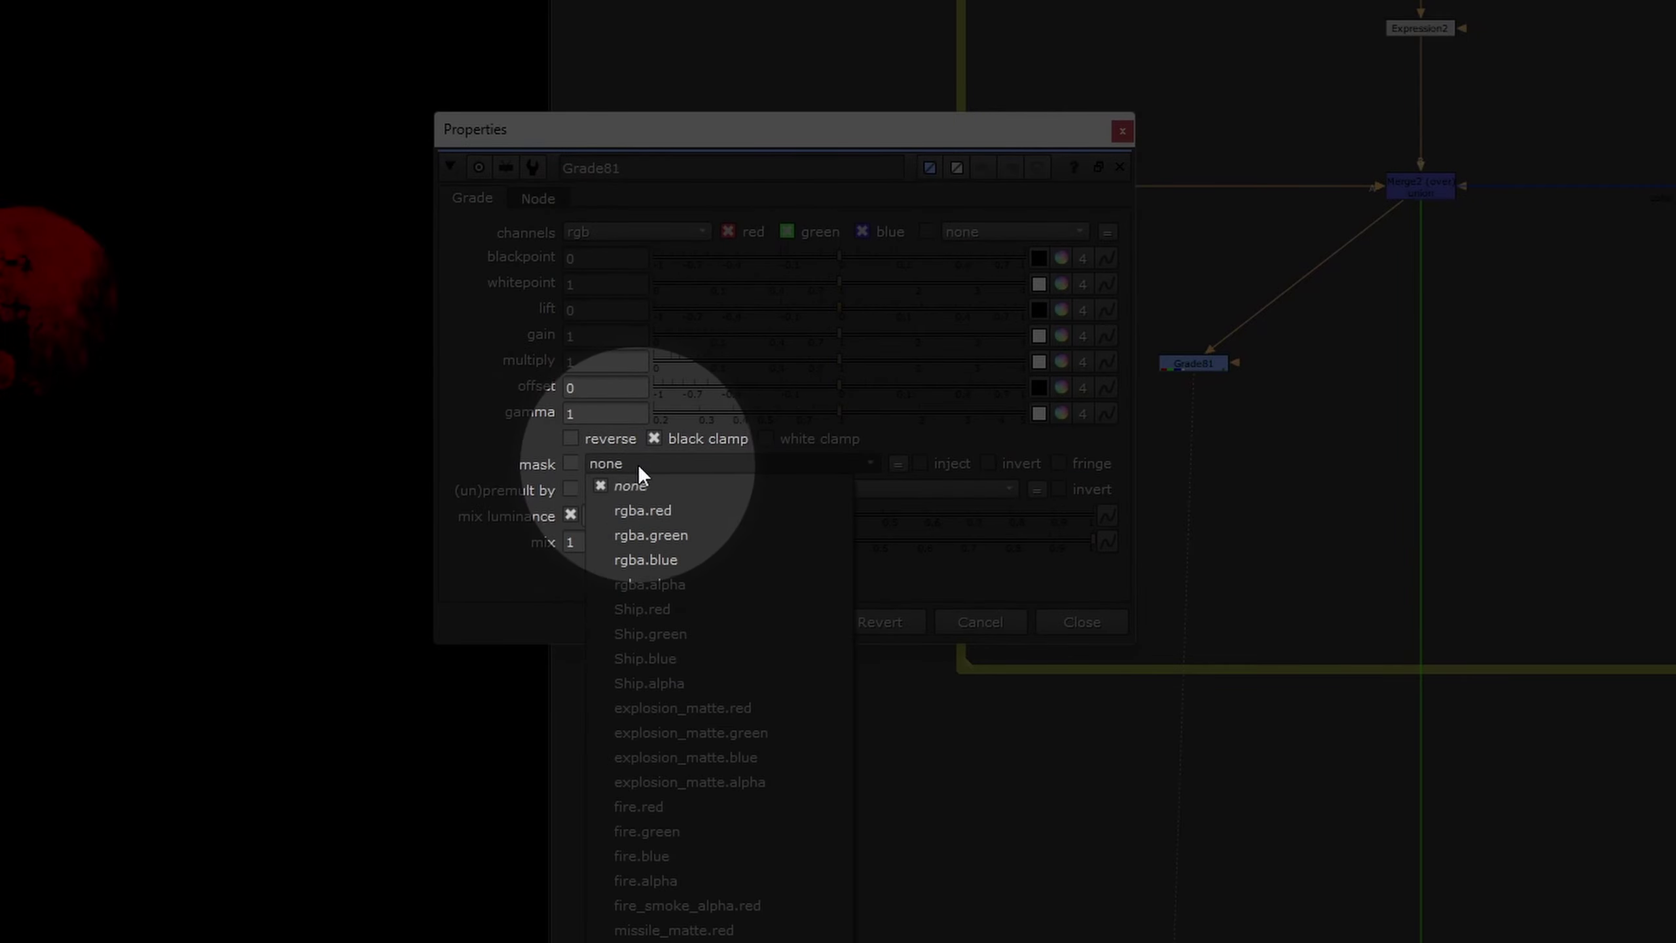
click(665, 610)
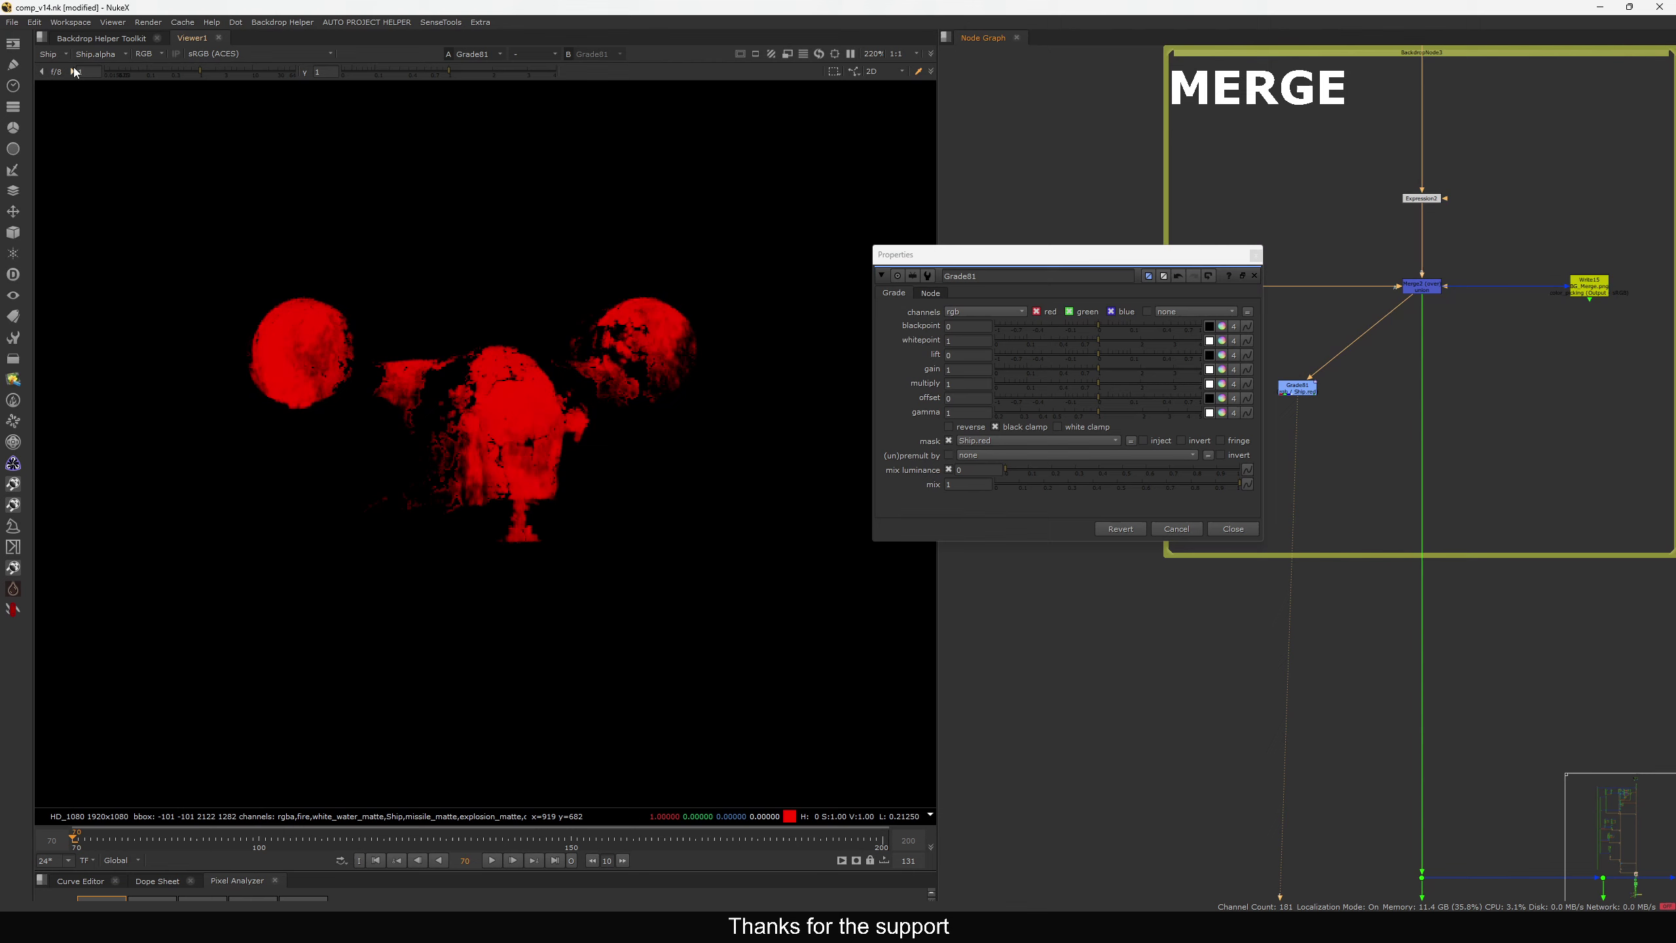
Show the rgba channels in the viewer, set Grade81's green gain to 11, and toggle the node off and on to check the ship matte
click(53, 54)
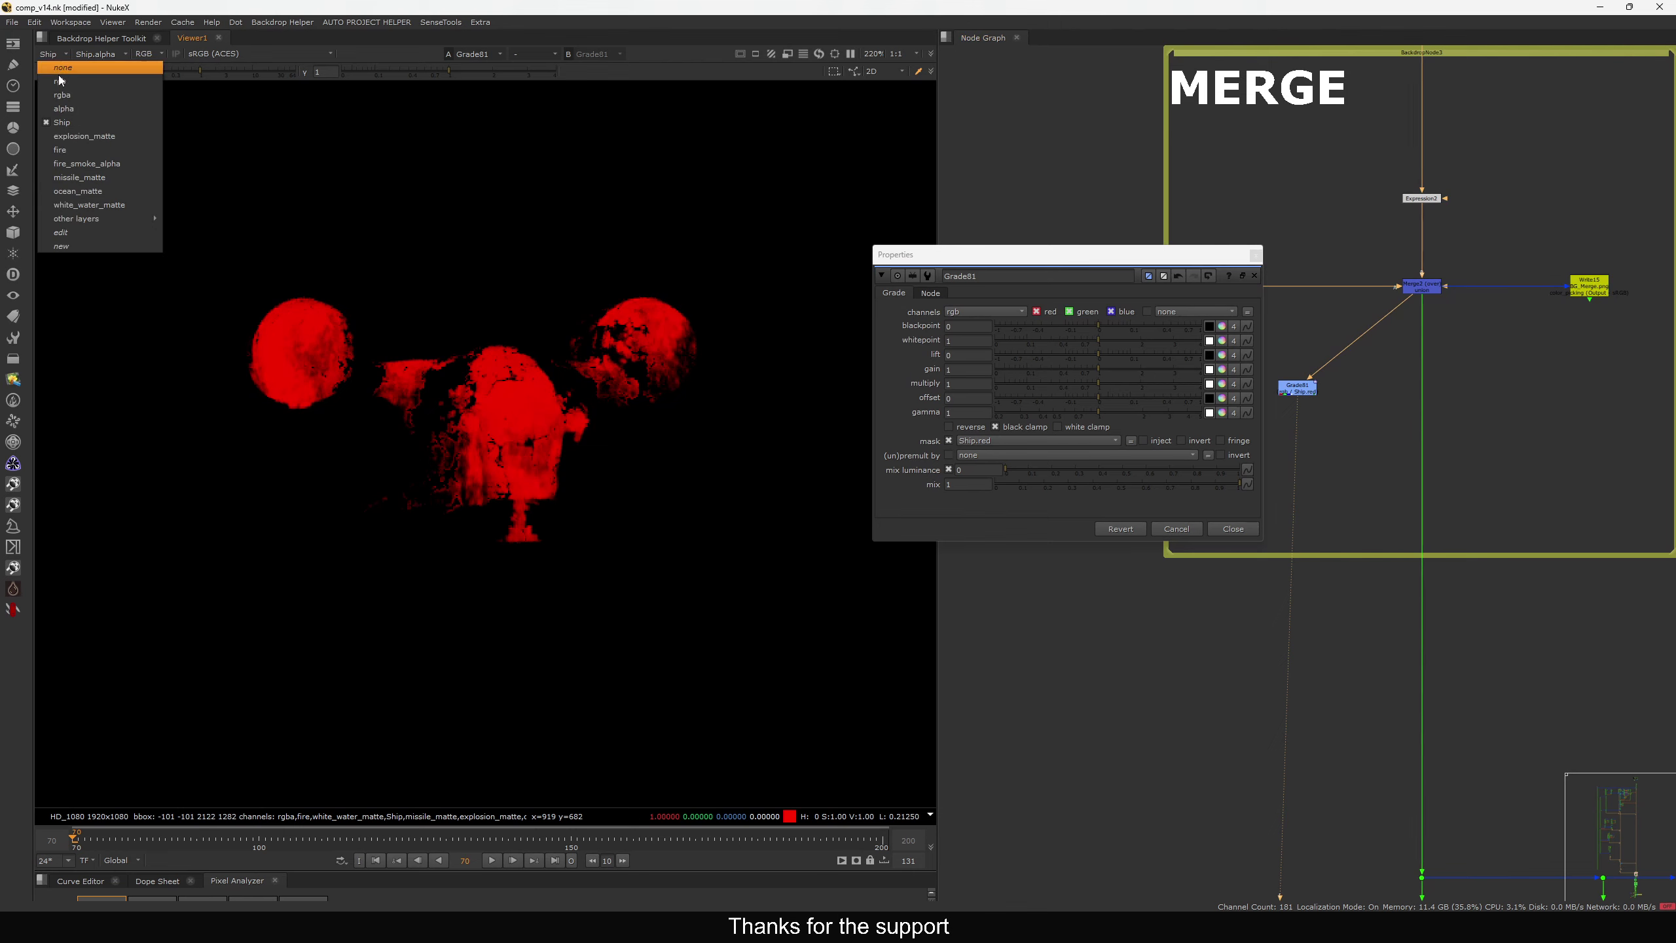
click(58, 95)
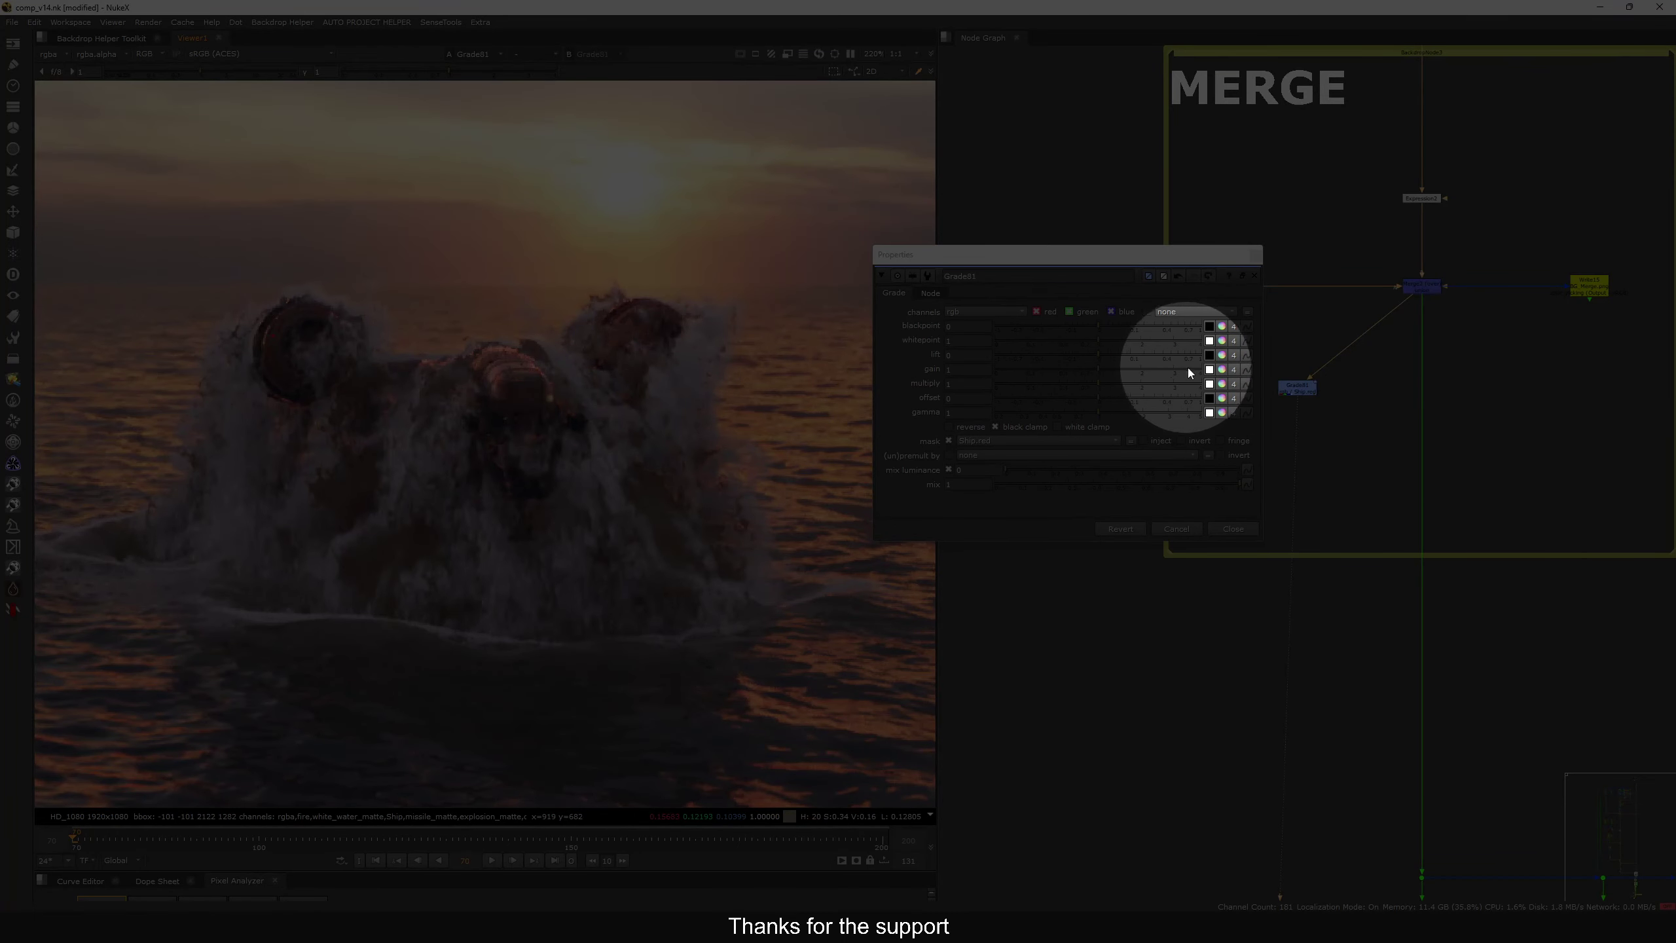
click(1233, 370)
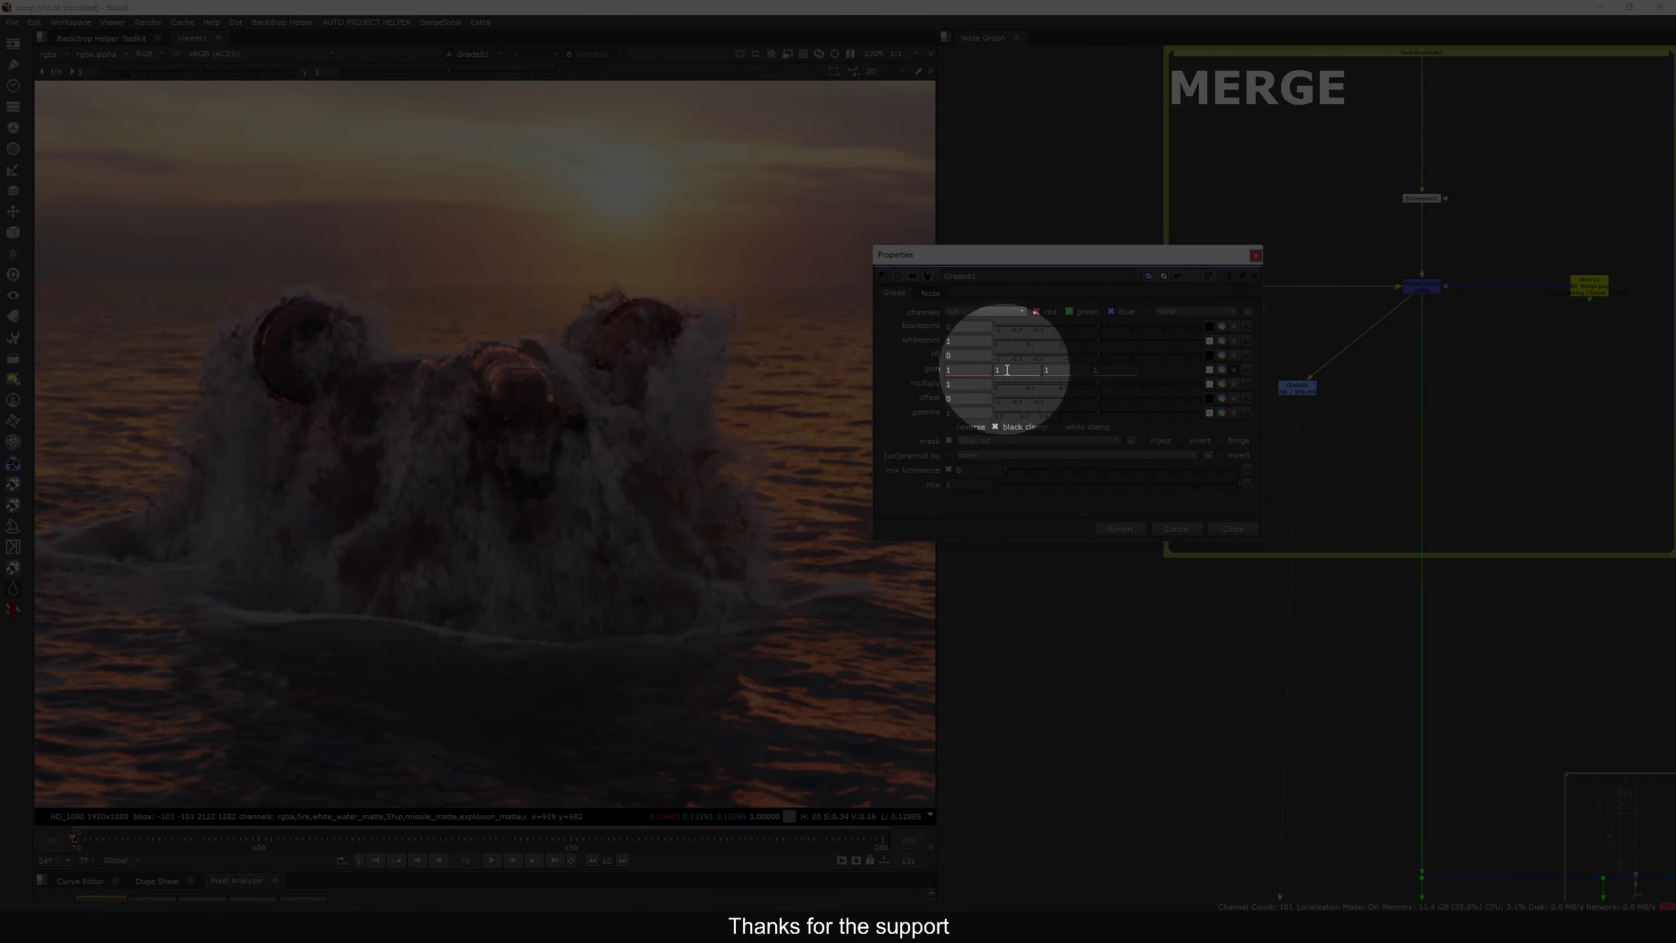
click(1015, 370)
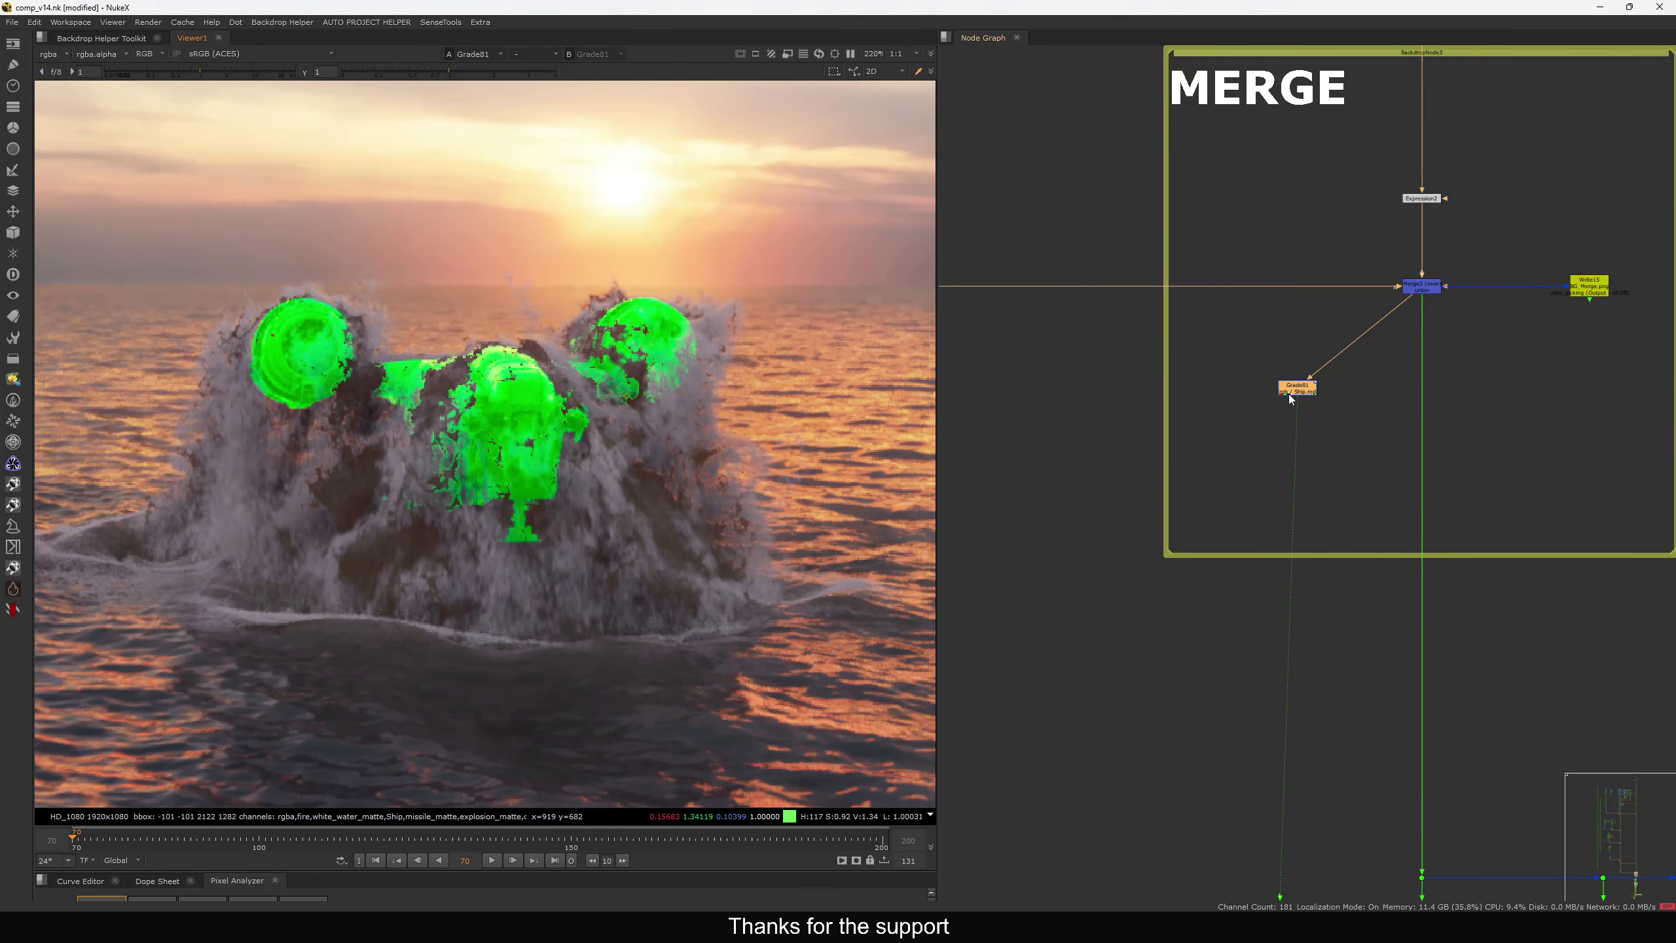
key(d)
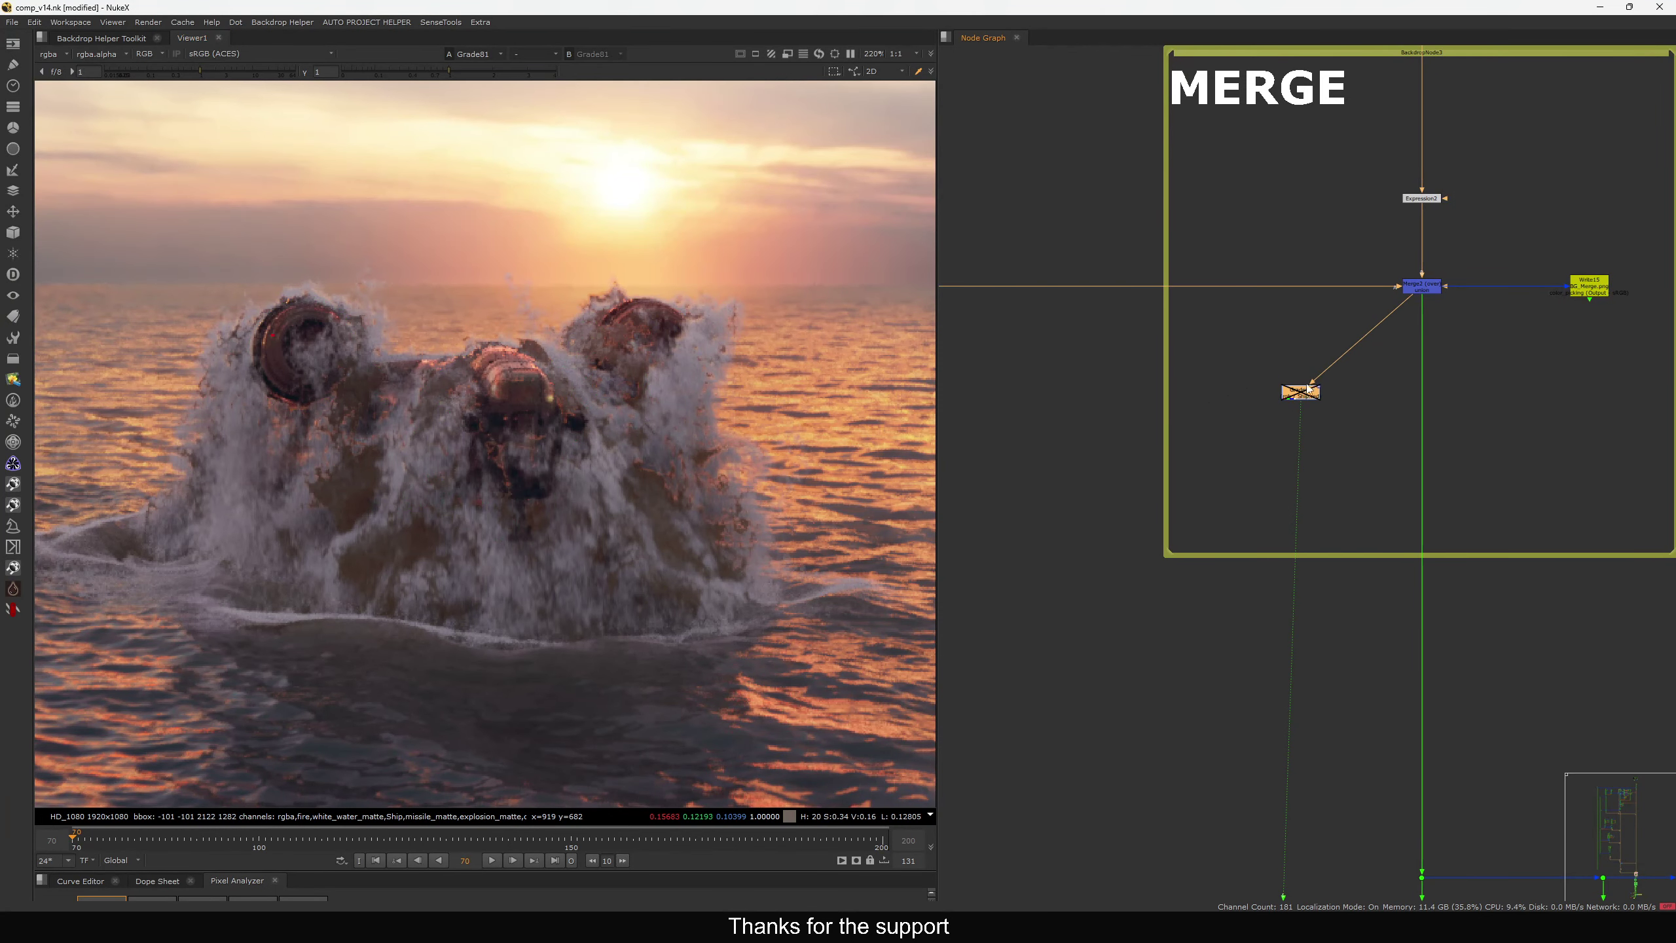
key(d)
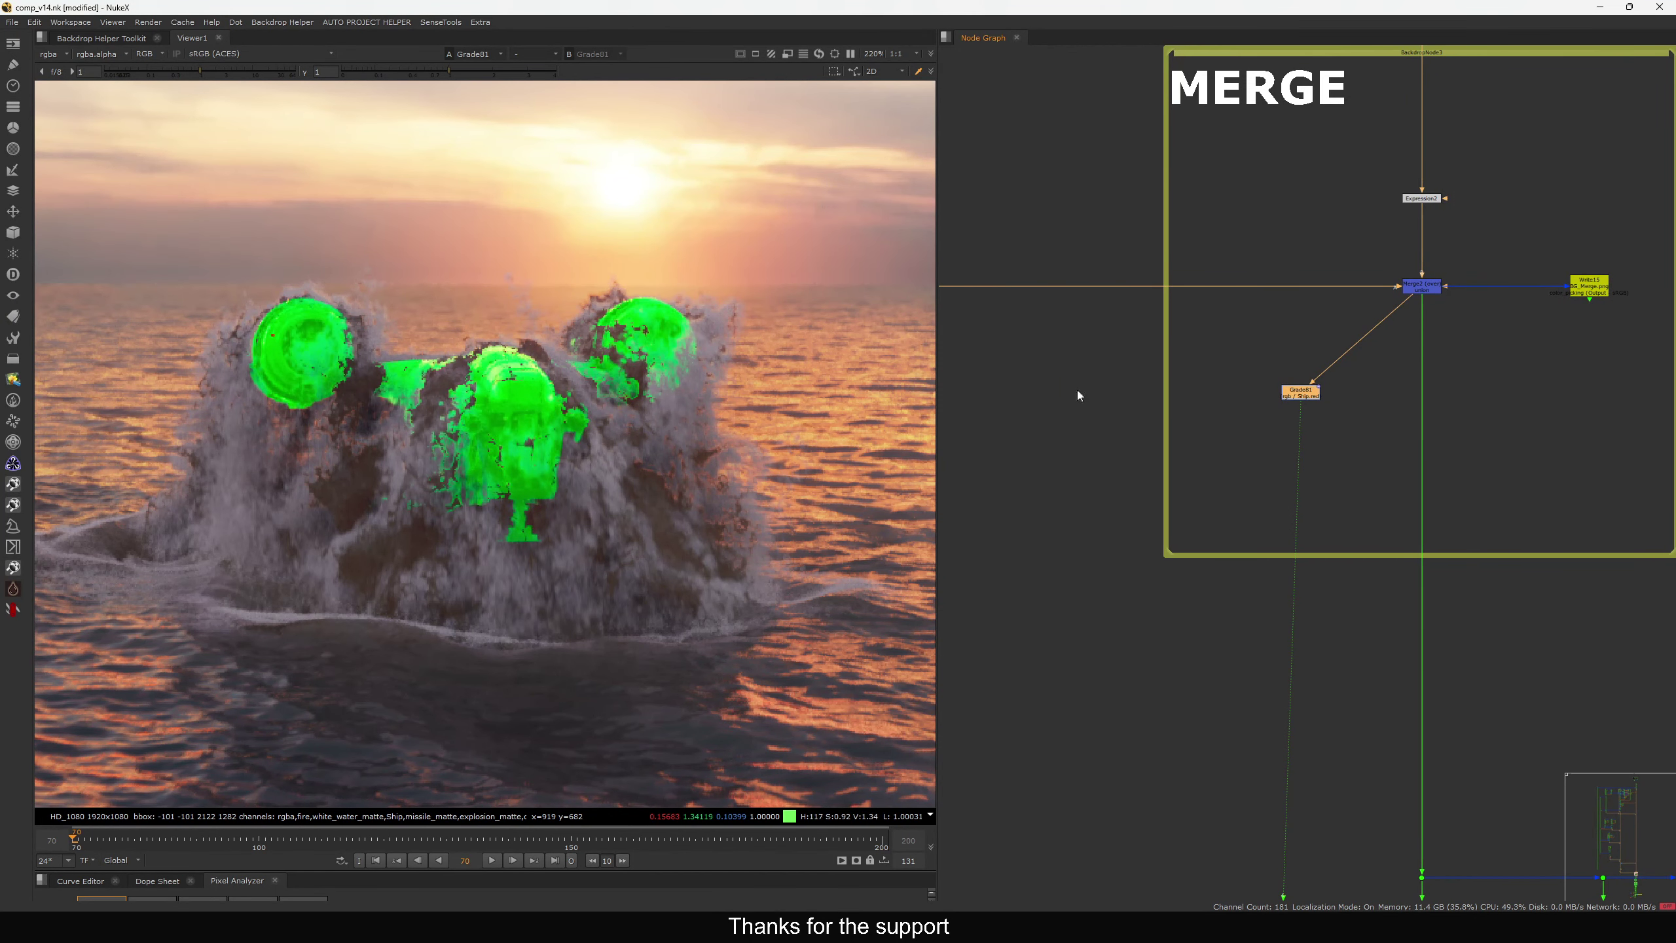
Find the Multiply16 node on the ship branch and toggle it off and on to compare the white-water holdout in the ship matte
scroll(1577, 624, down, 12)
scroll(1368, 426, up, 11)
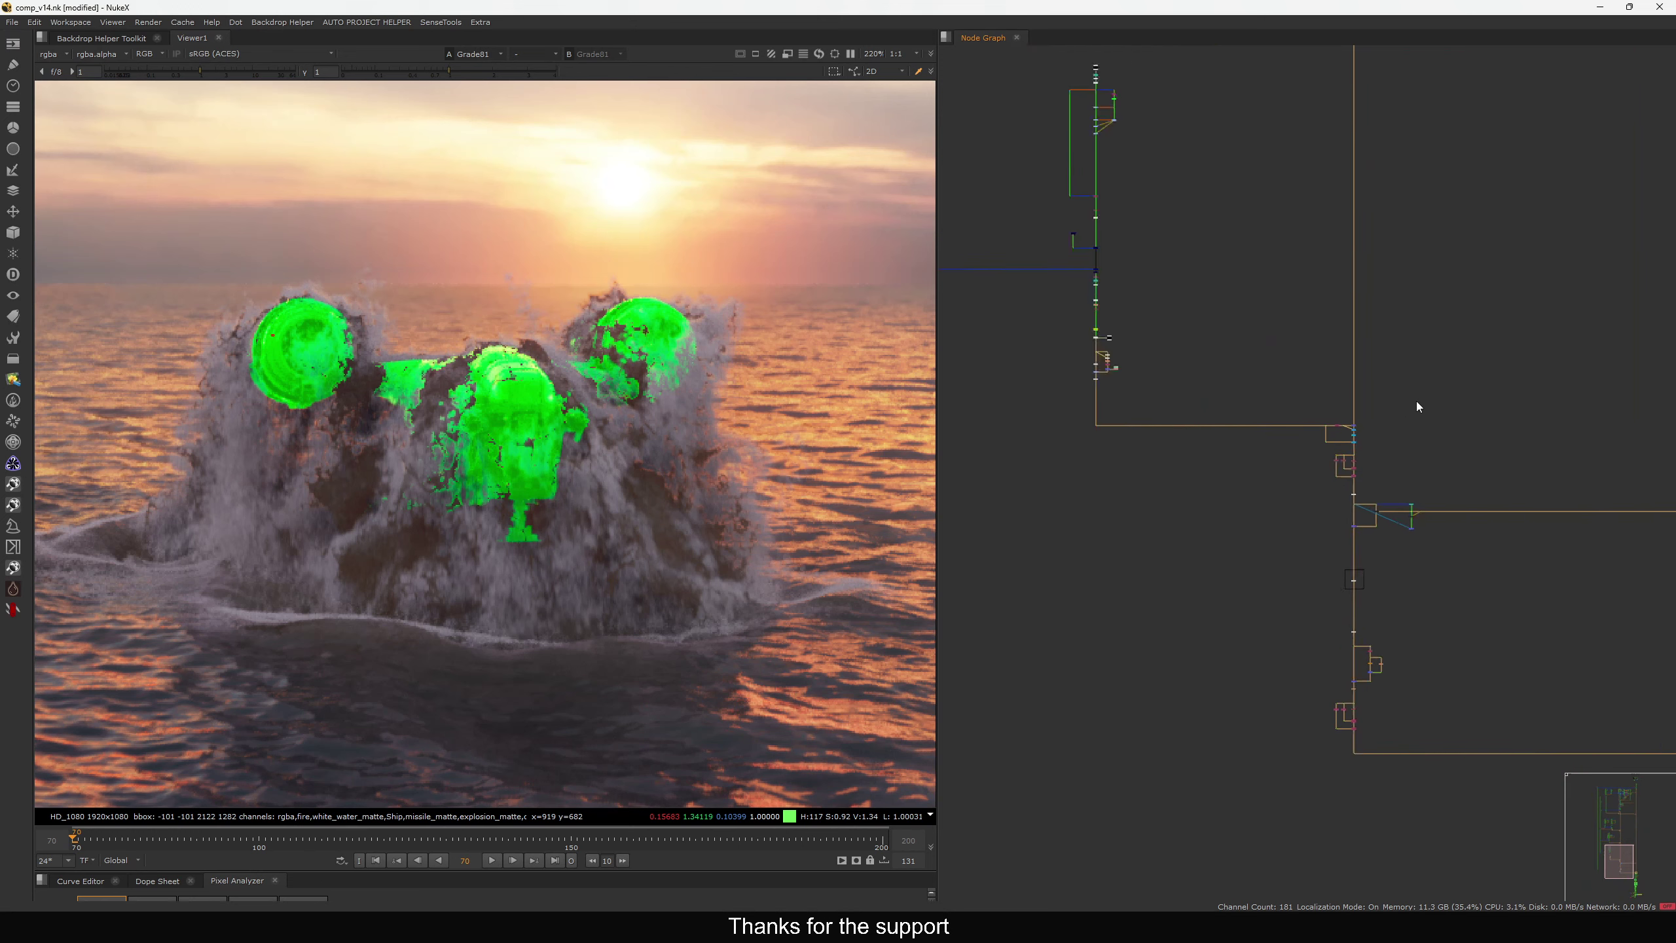
scroll(1306, 449, up, 5)
click(1363, 553)
key(d)
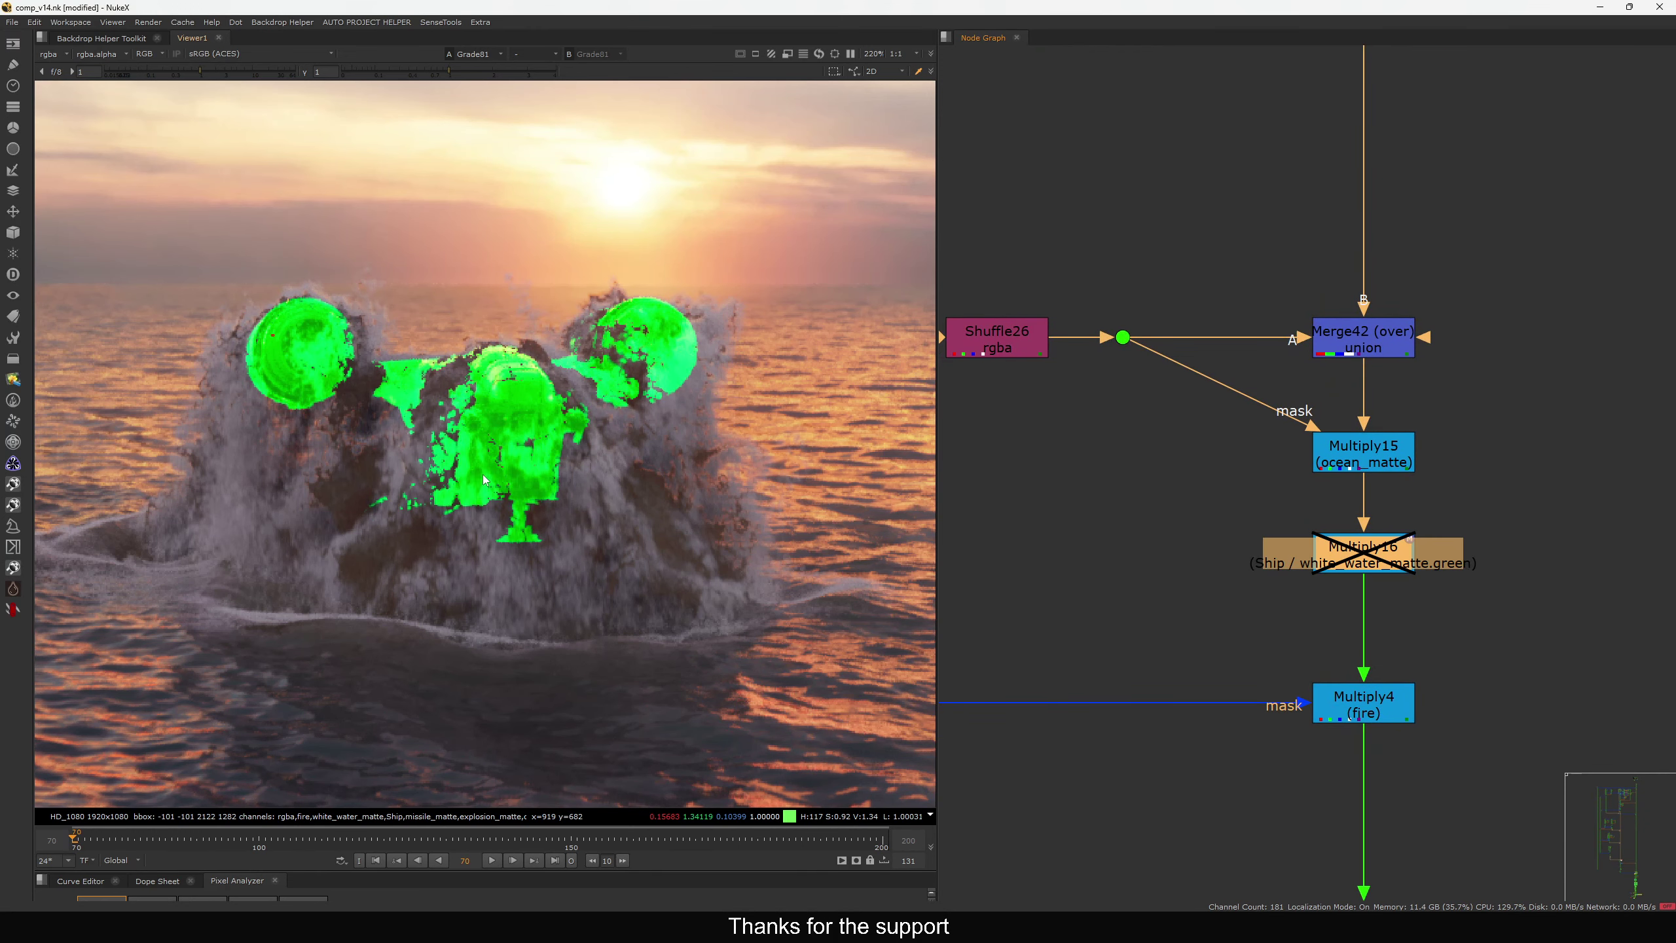
key(d)
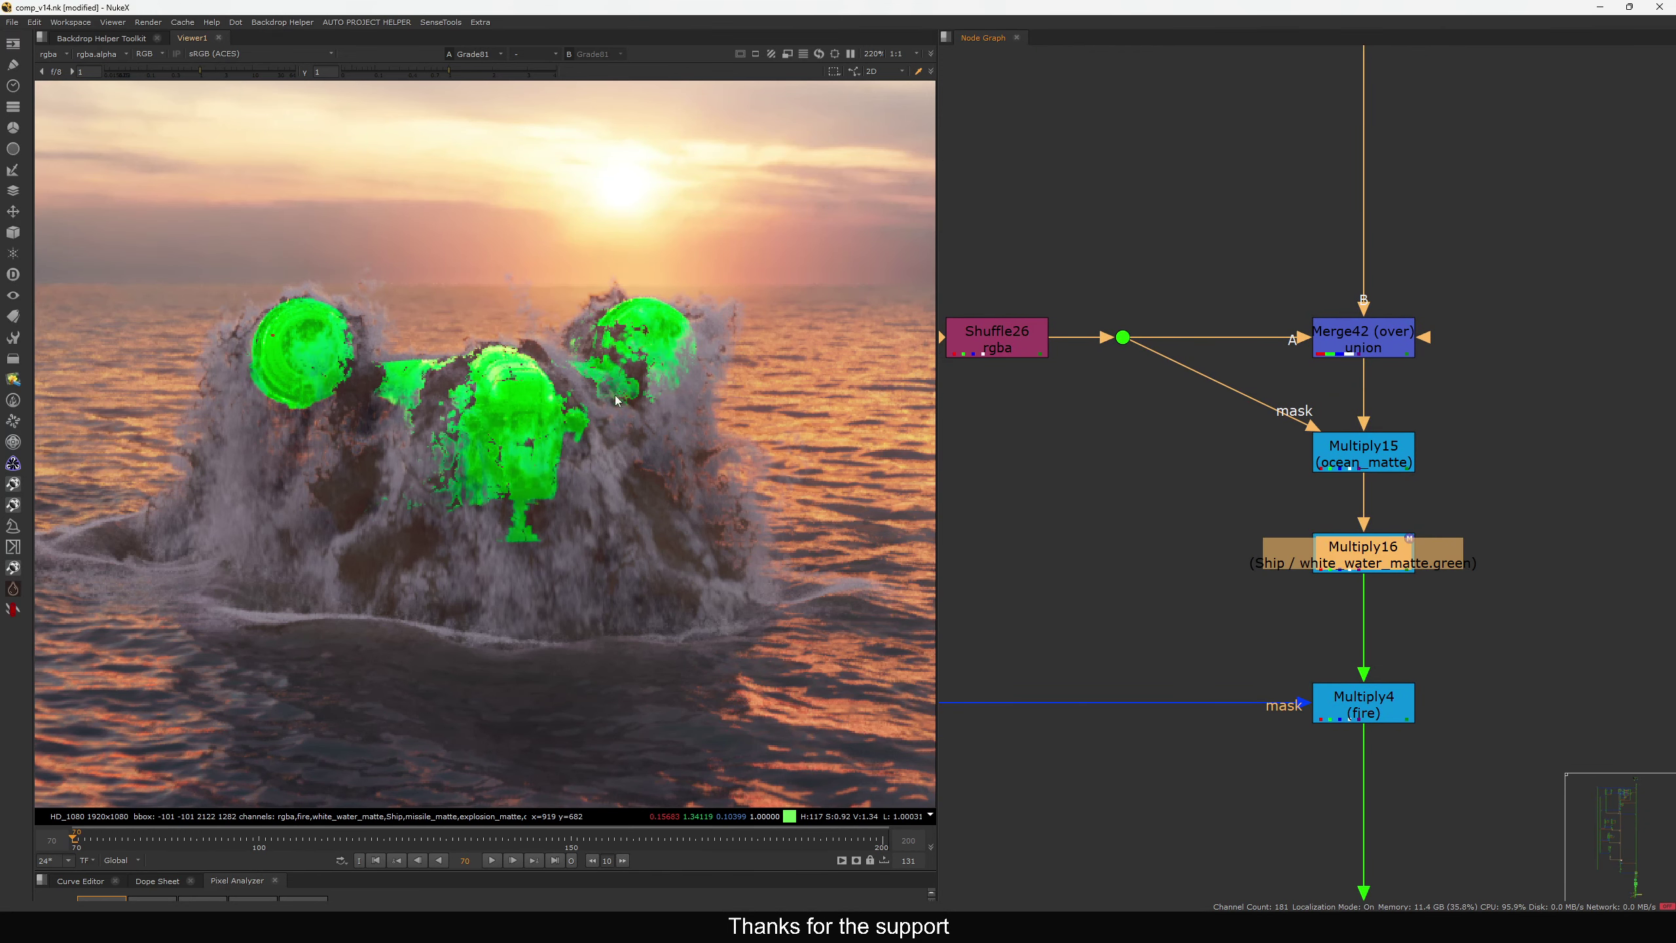
Move to a frame before 100 and toggle Multiply16 again to compare the ship matte holdout there
click(184, 836)
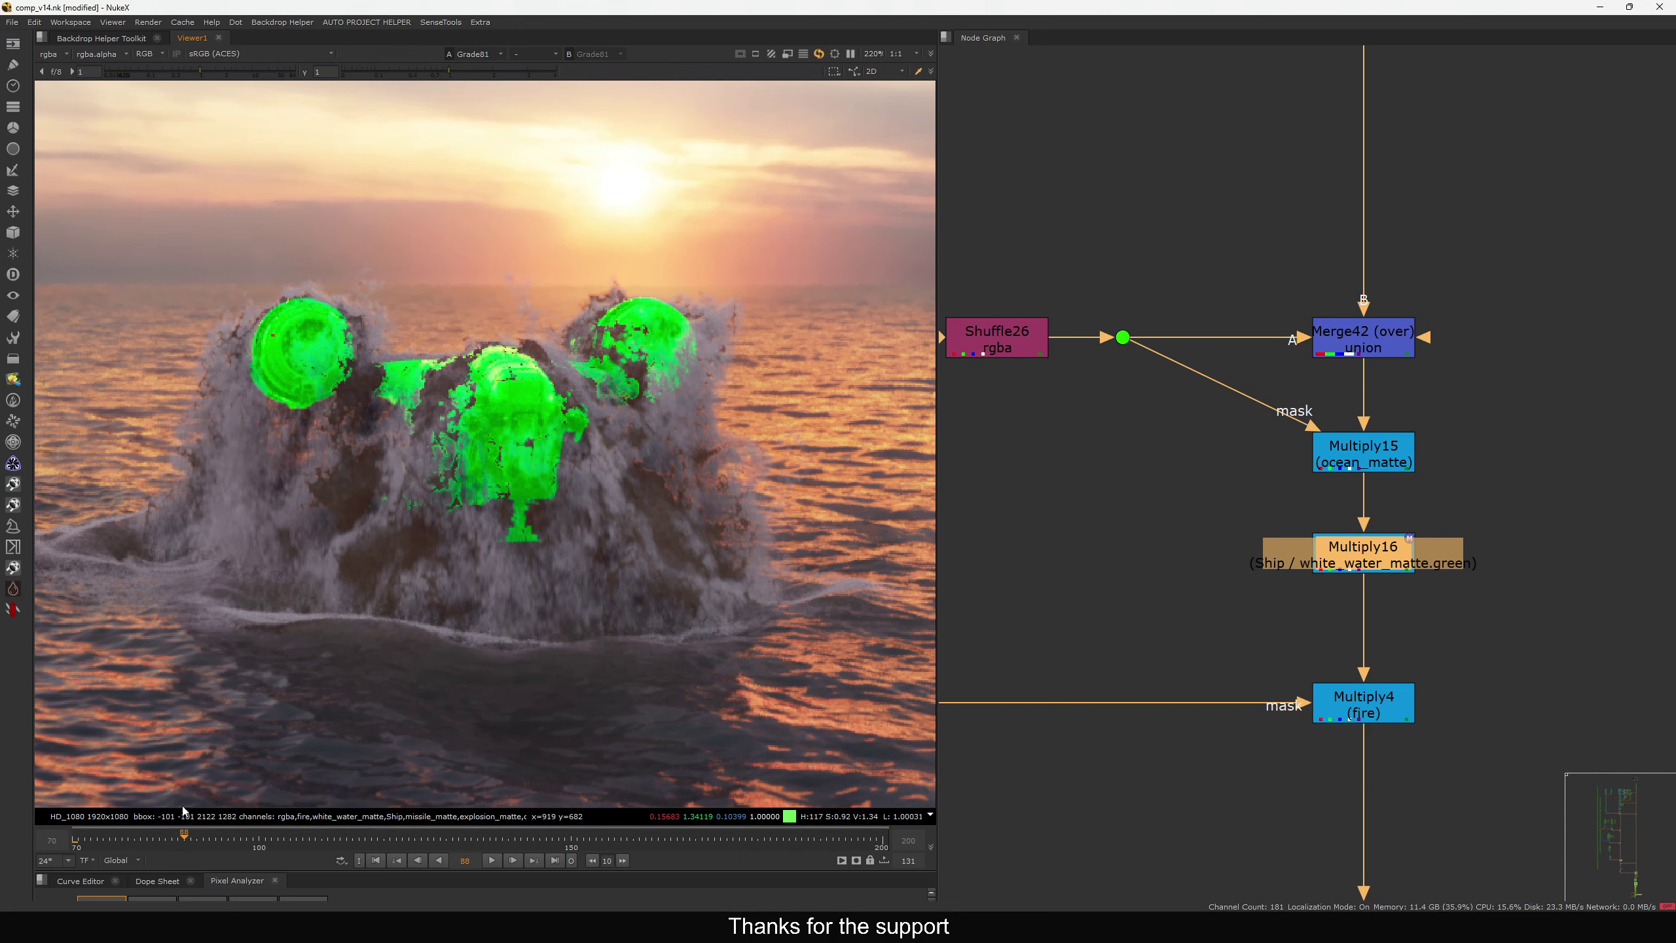
key(d)
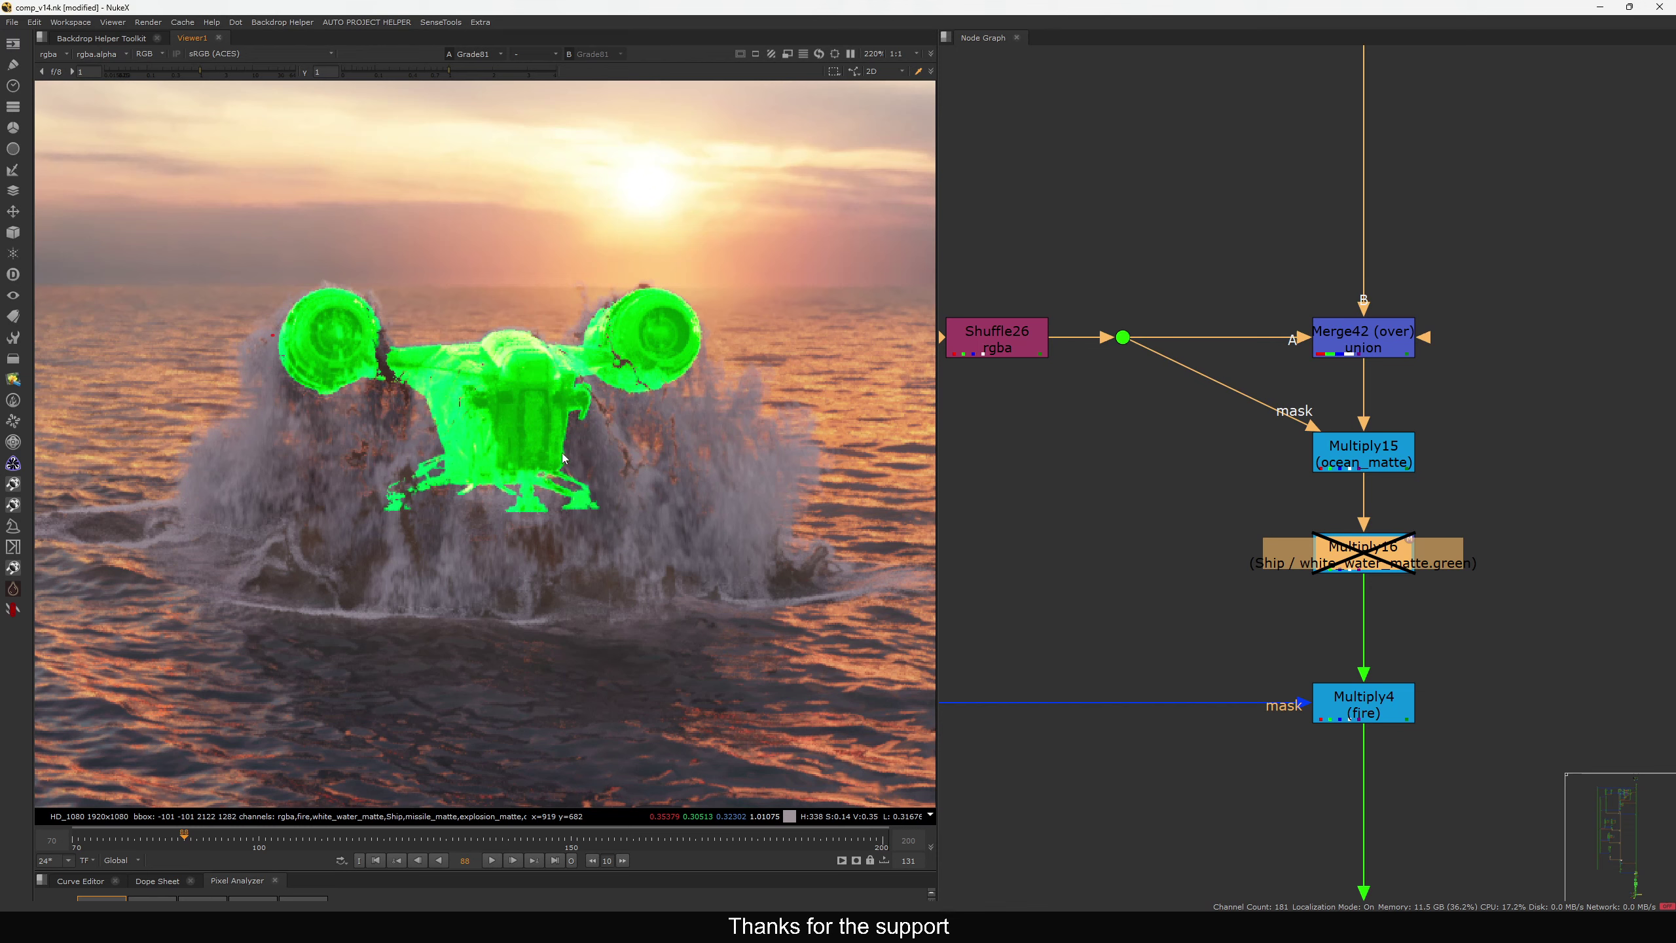
drag(401, 558, 414, 467)
key(d)
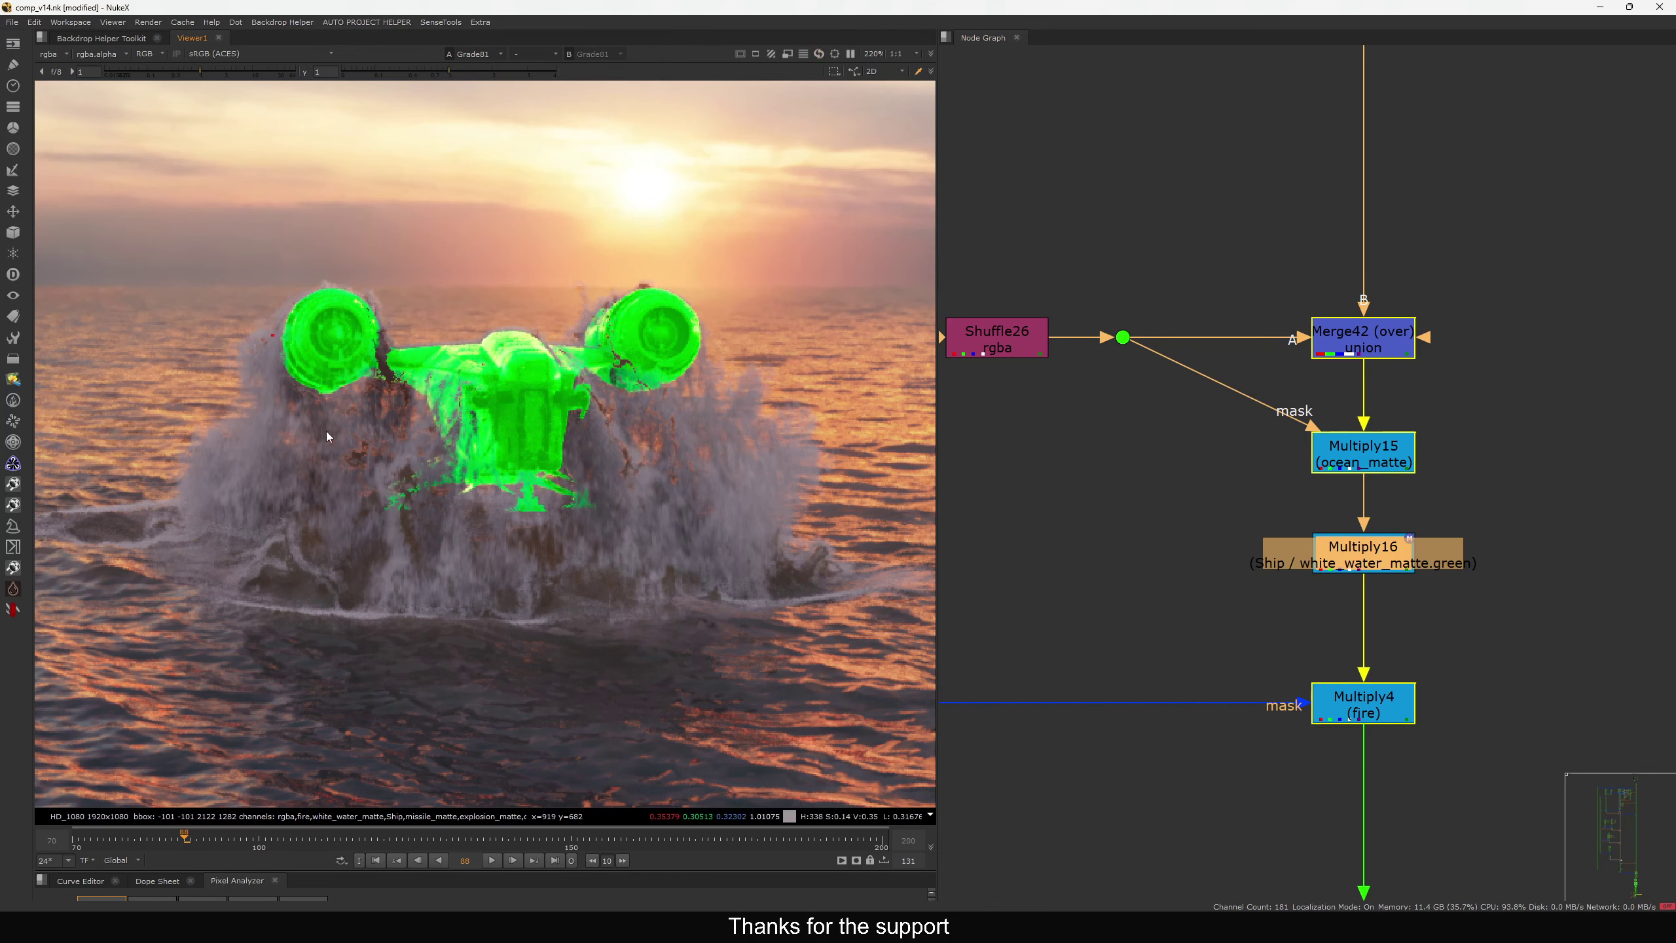
Return to Grade81 in the MERGE backdrop and toggle it off and on to compare the ship matte
alt+middle_drag(1339, 396, 1202, 598)
middle_drag(1470, 726, 1334, 422)
scroll(1332, 421, up, 6)
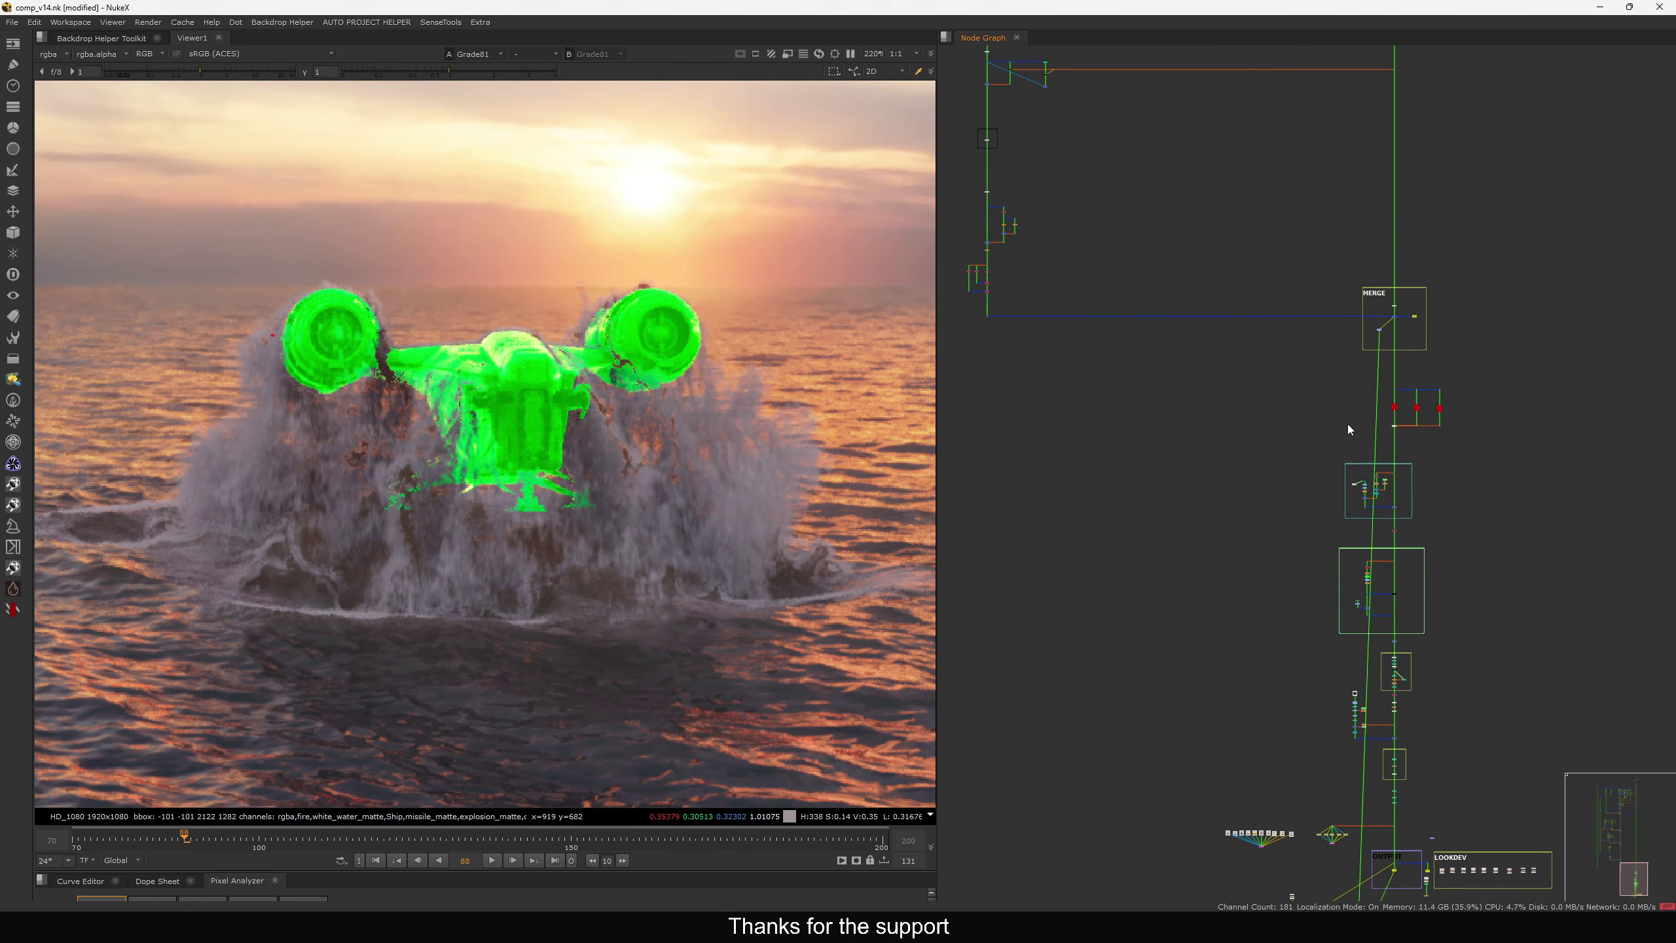
scroll(1393, 353, up, 2)
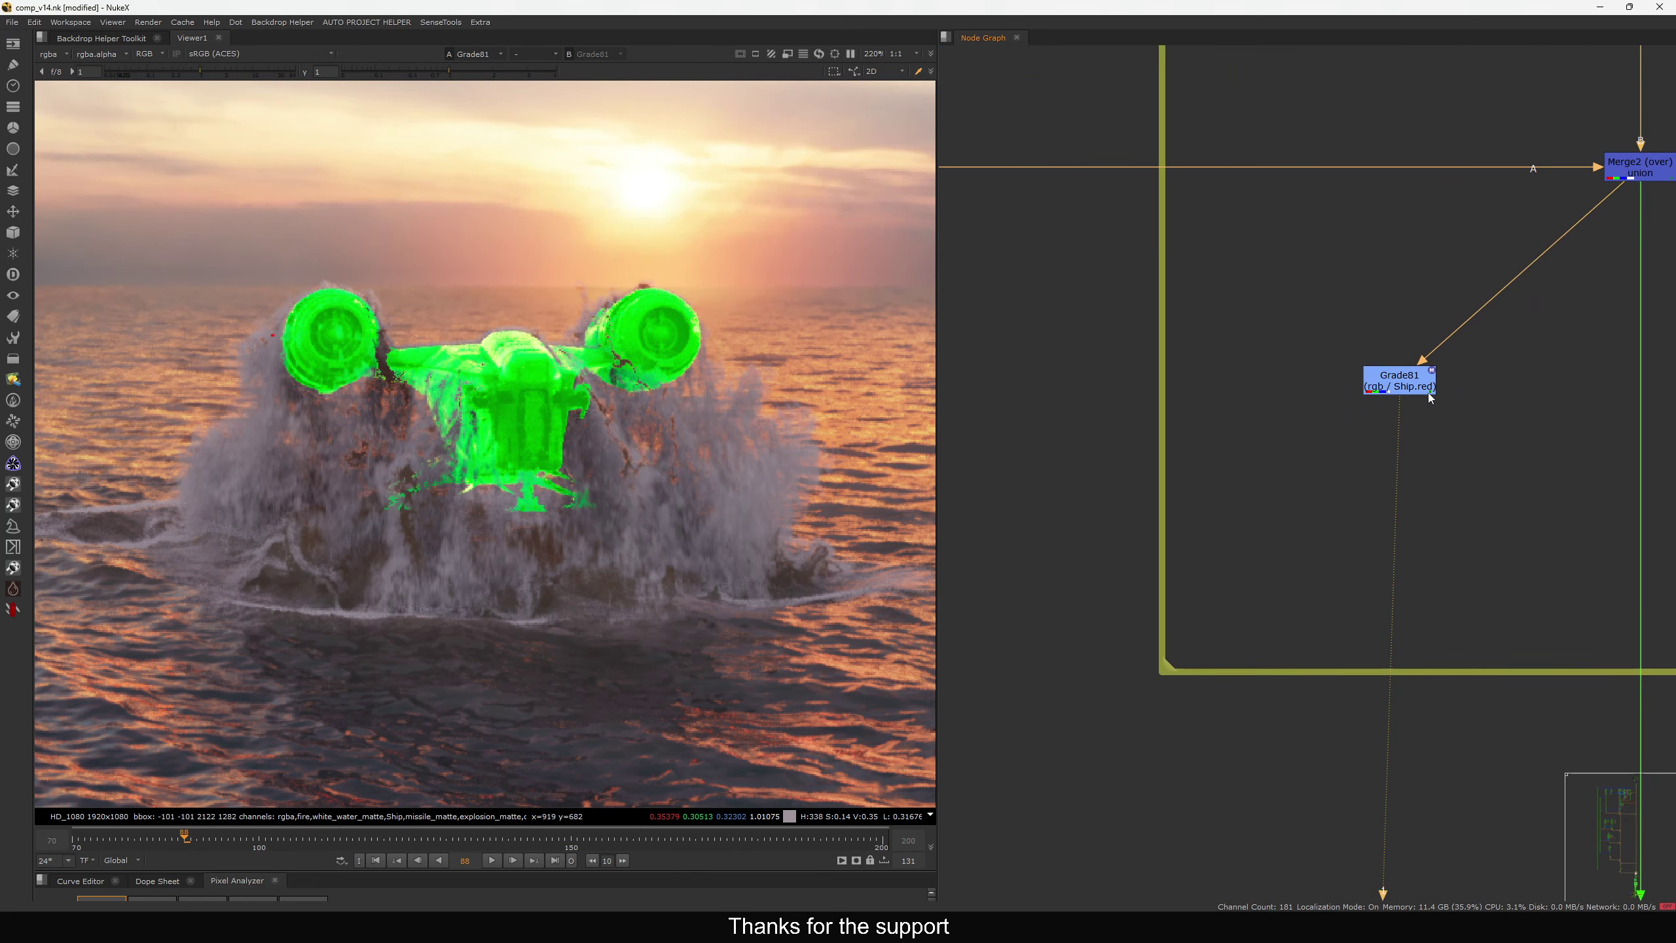
click(1401, 383)
key(d)
key(d)
Set Grade81's red gain to 11 and green gain to 1, and toggle the node to check the red ship matte
double_click(1401, 382)
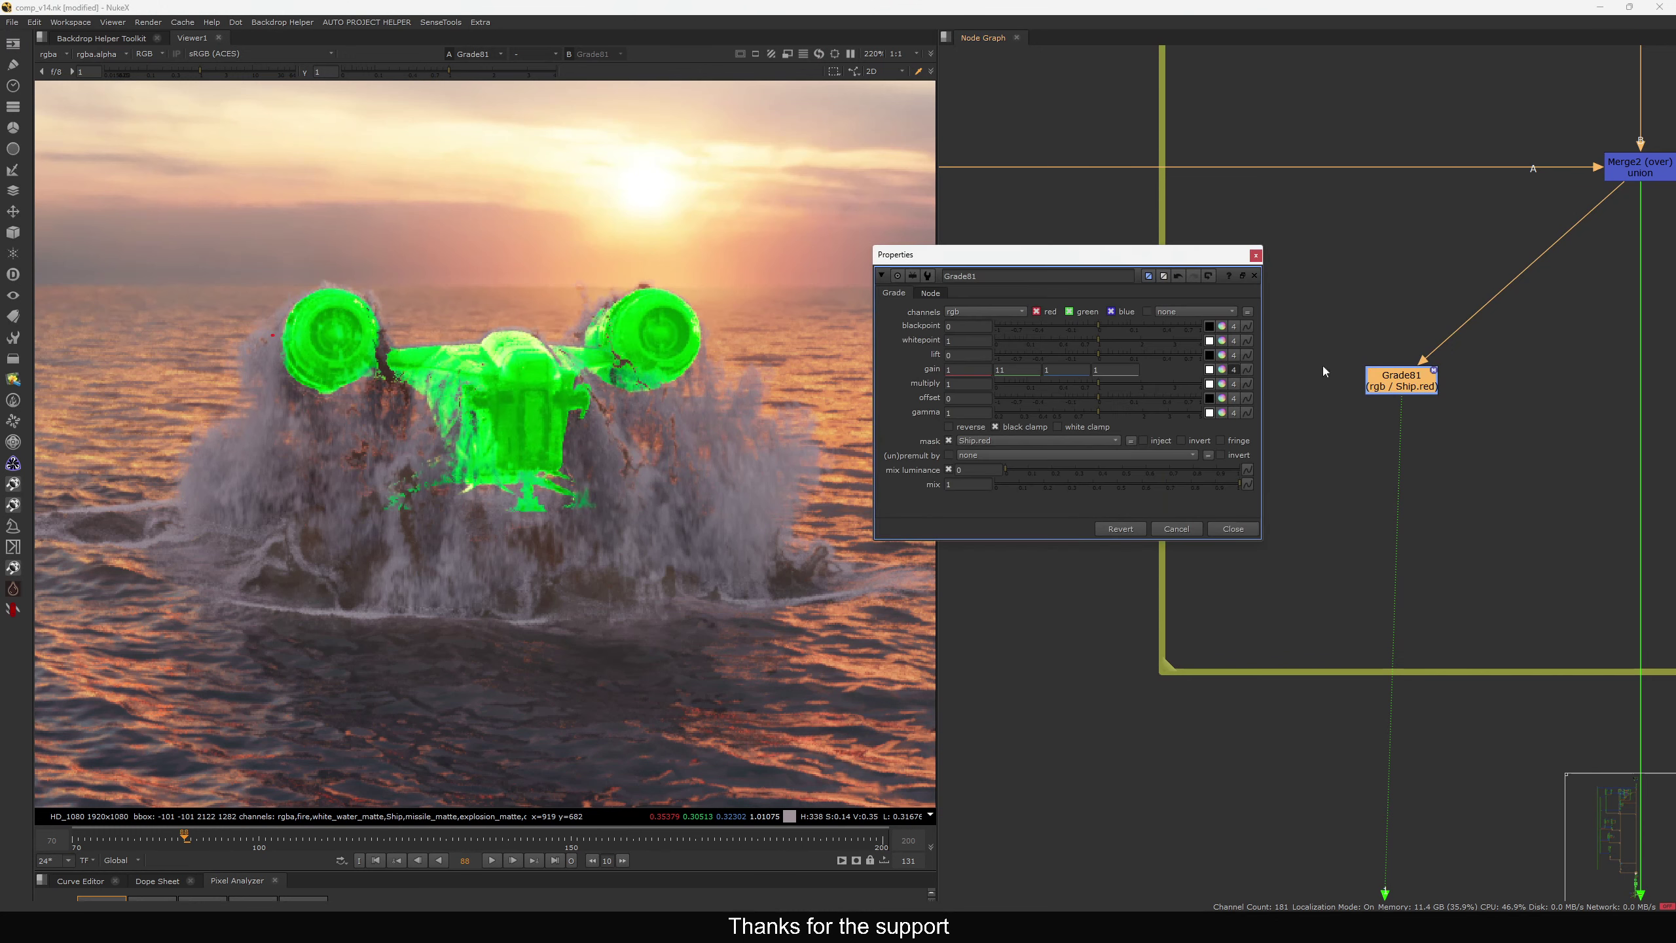
text(1)
click(1006, 372)
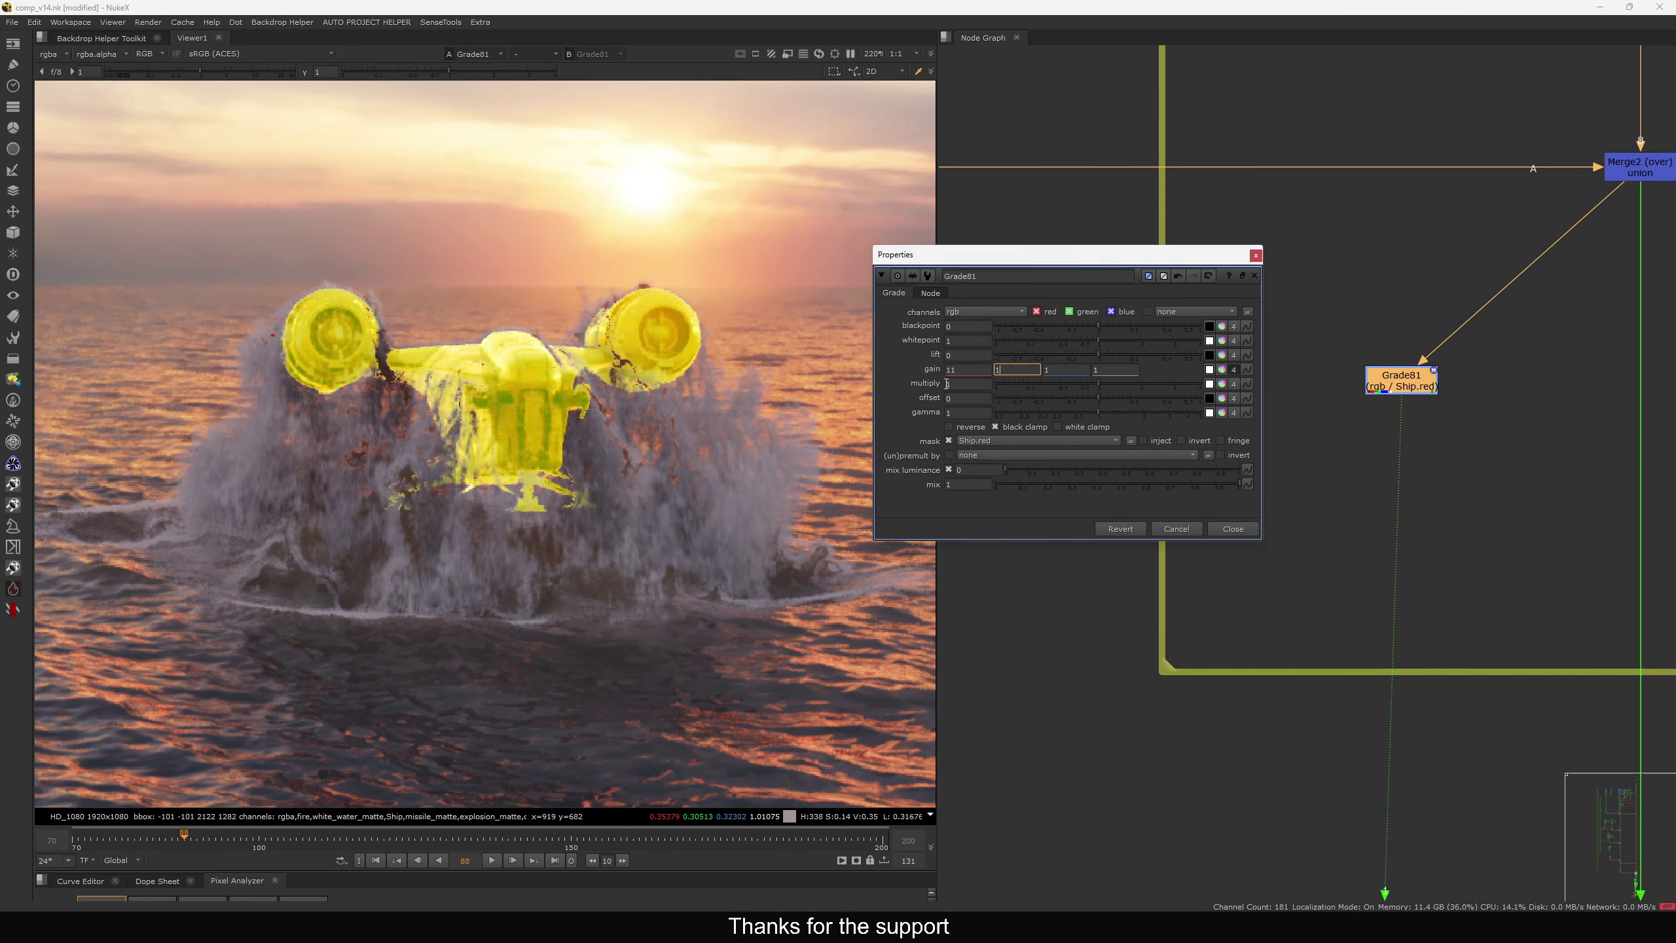
key(Return)
drag(1398, 393, 1387, 396)
key(d)
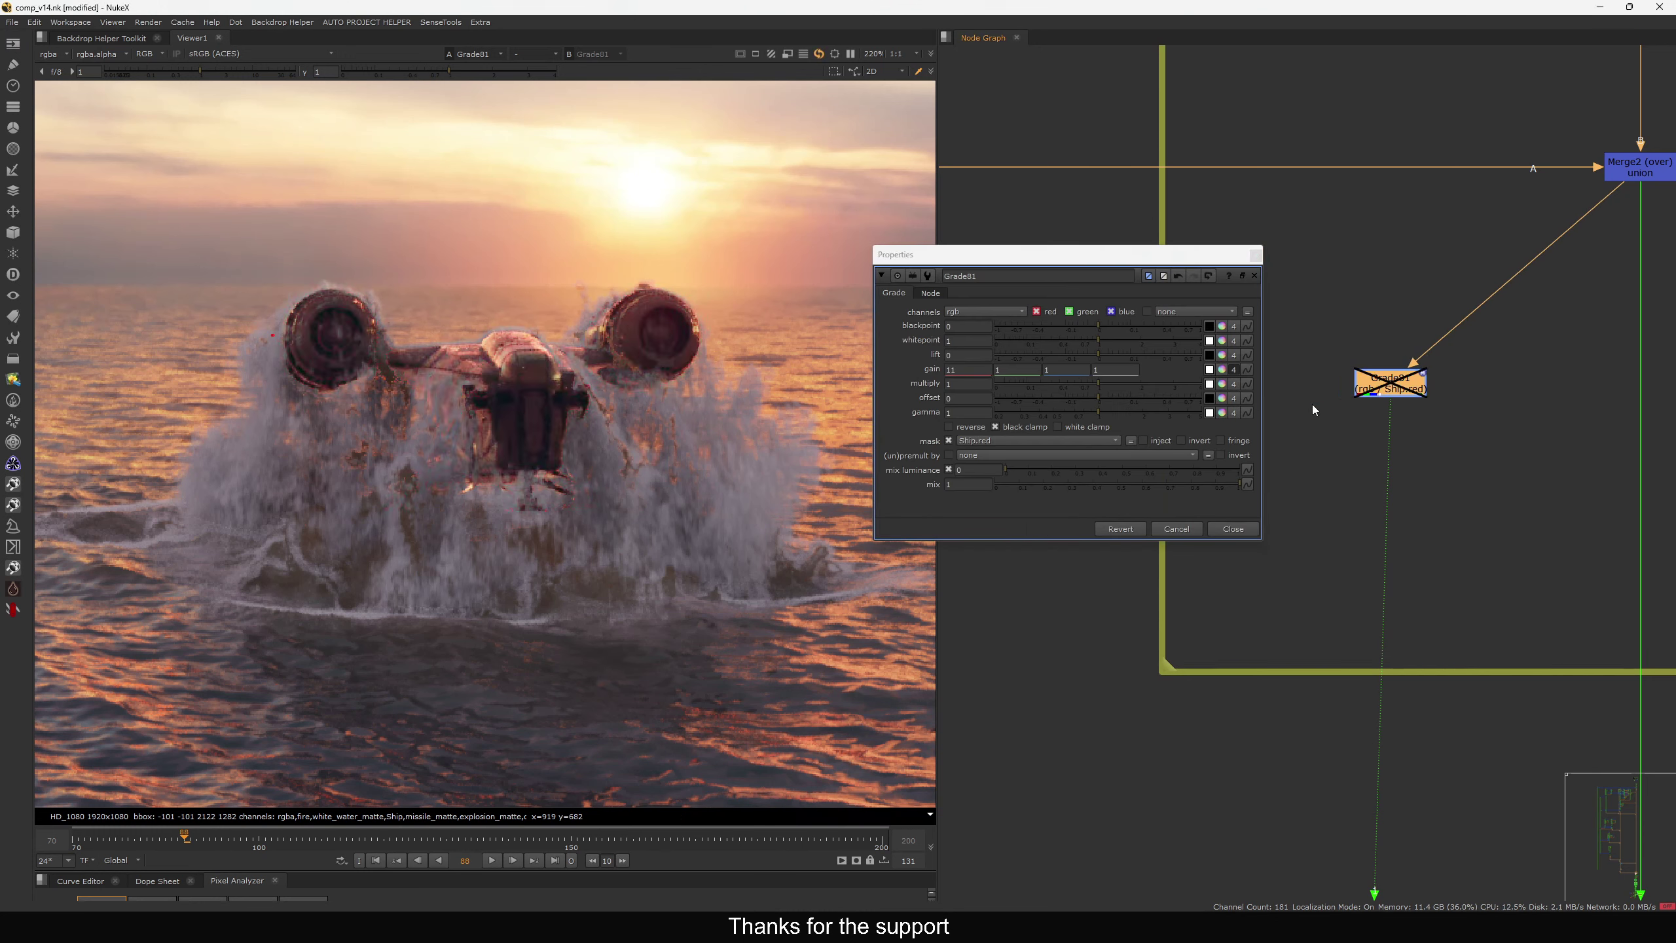
key(d)
Set Grade81's mask to explosion_matte.green and check the explosion matte at frames 122 and 132
click(1036, 440)
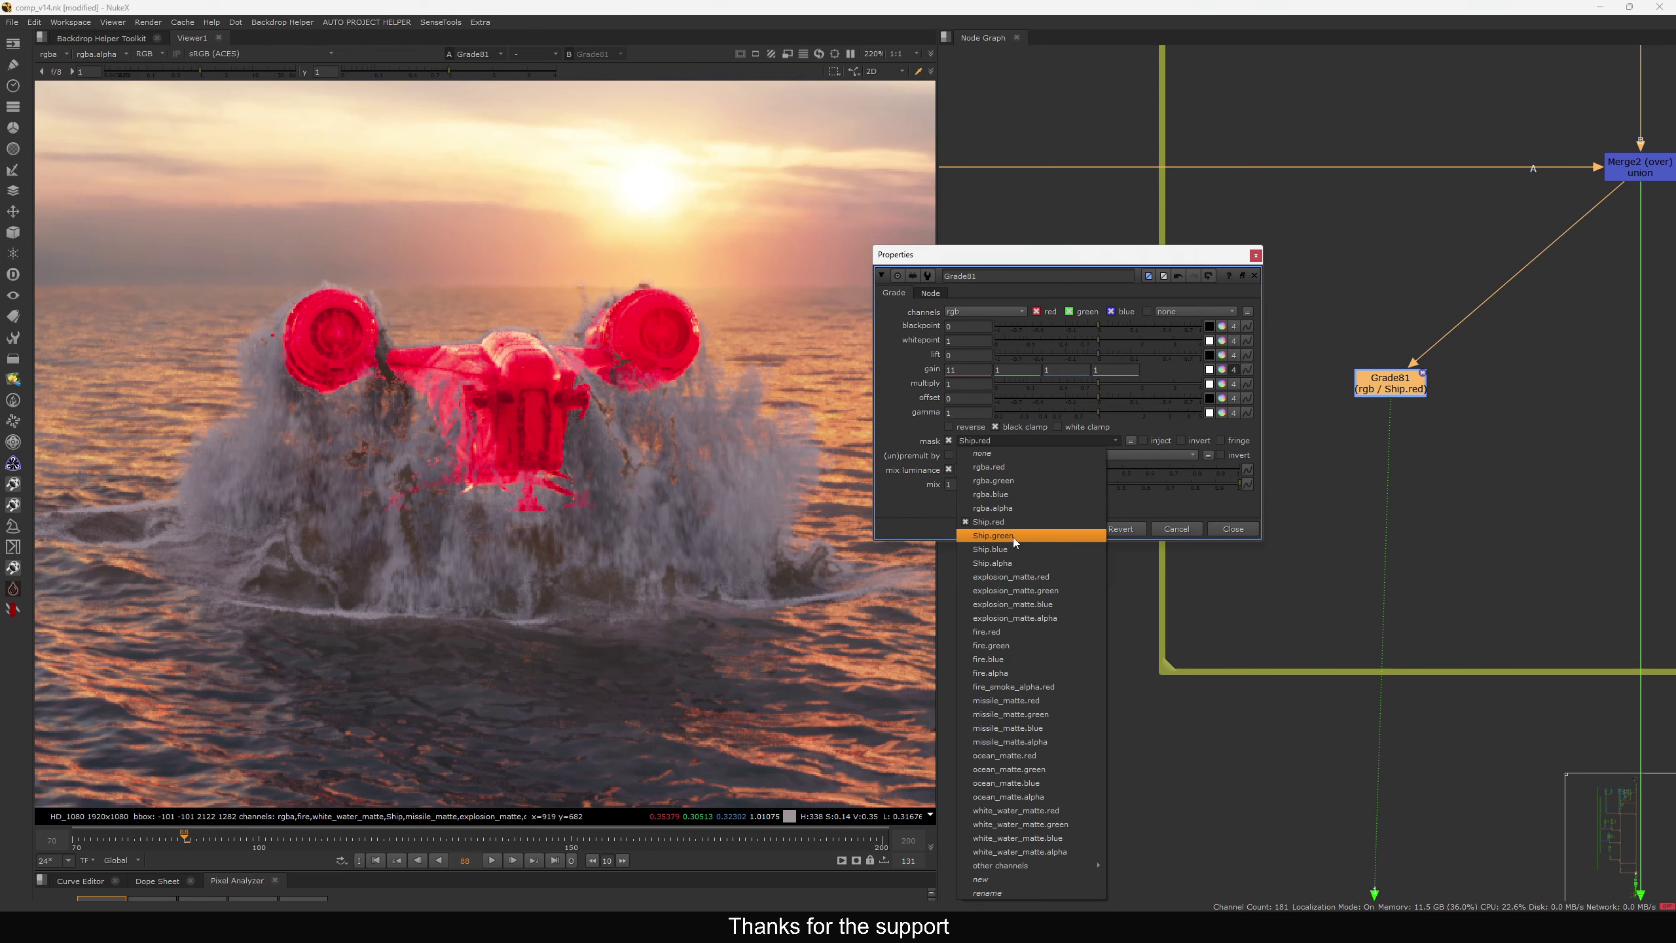
click(1015, 592)
key(f)
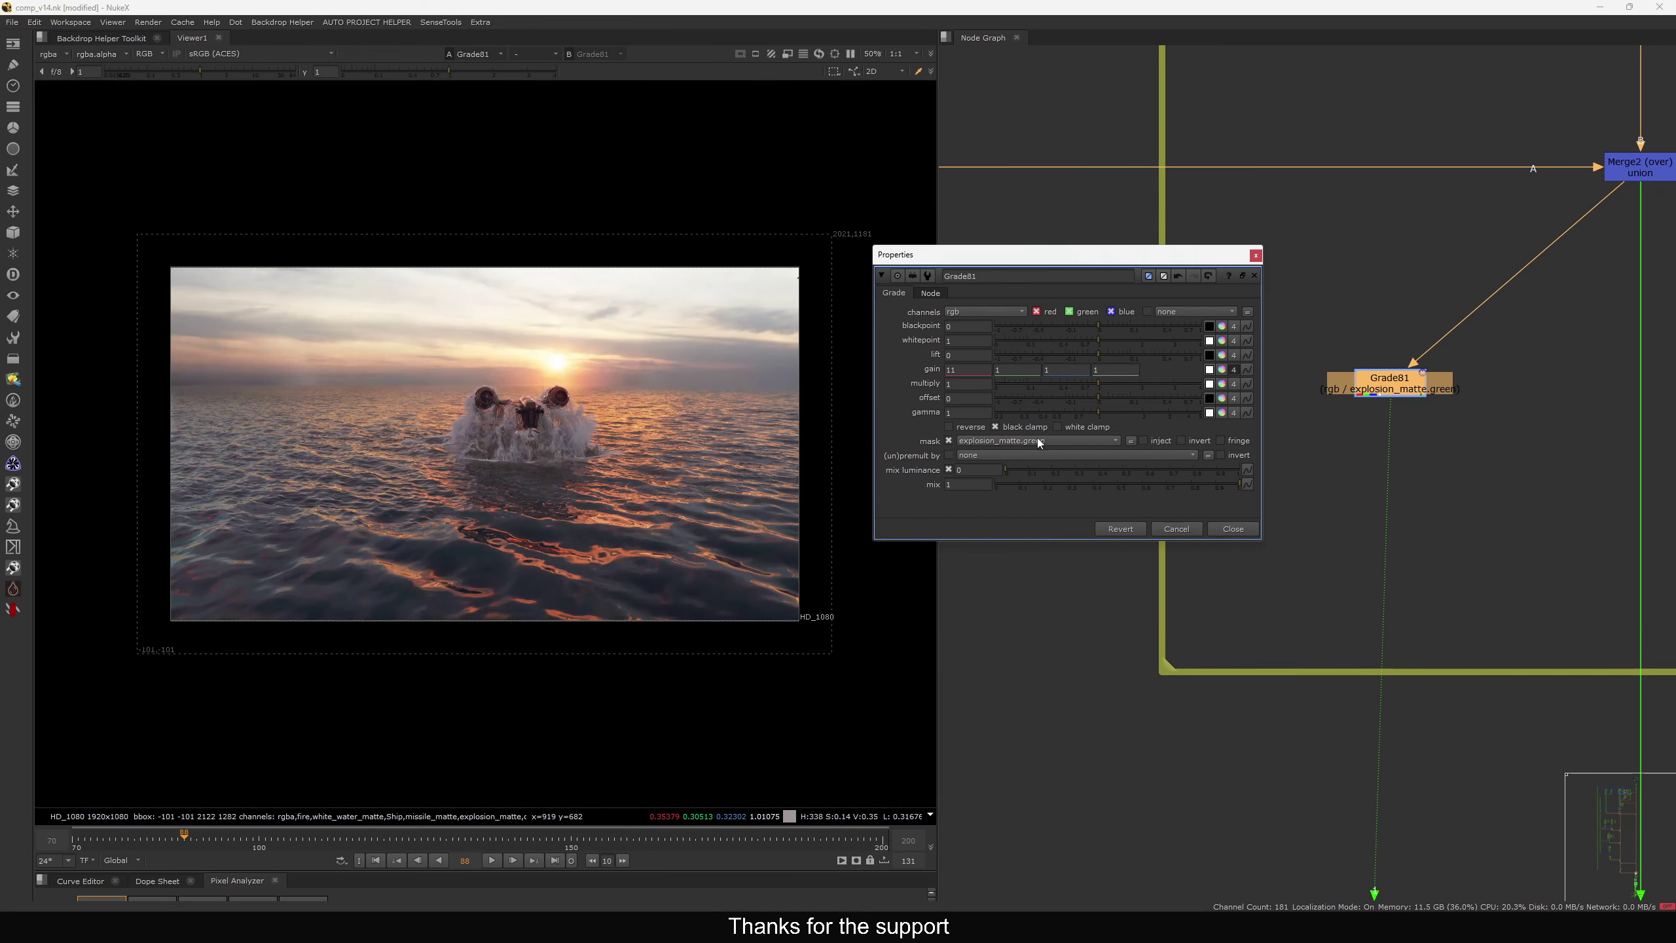
click(1035, 440)
click(1016, 607)
click(1029, 442)
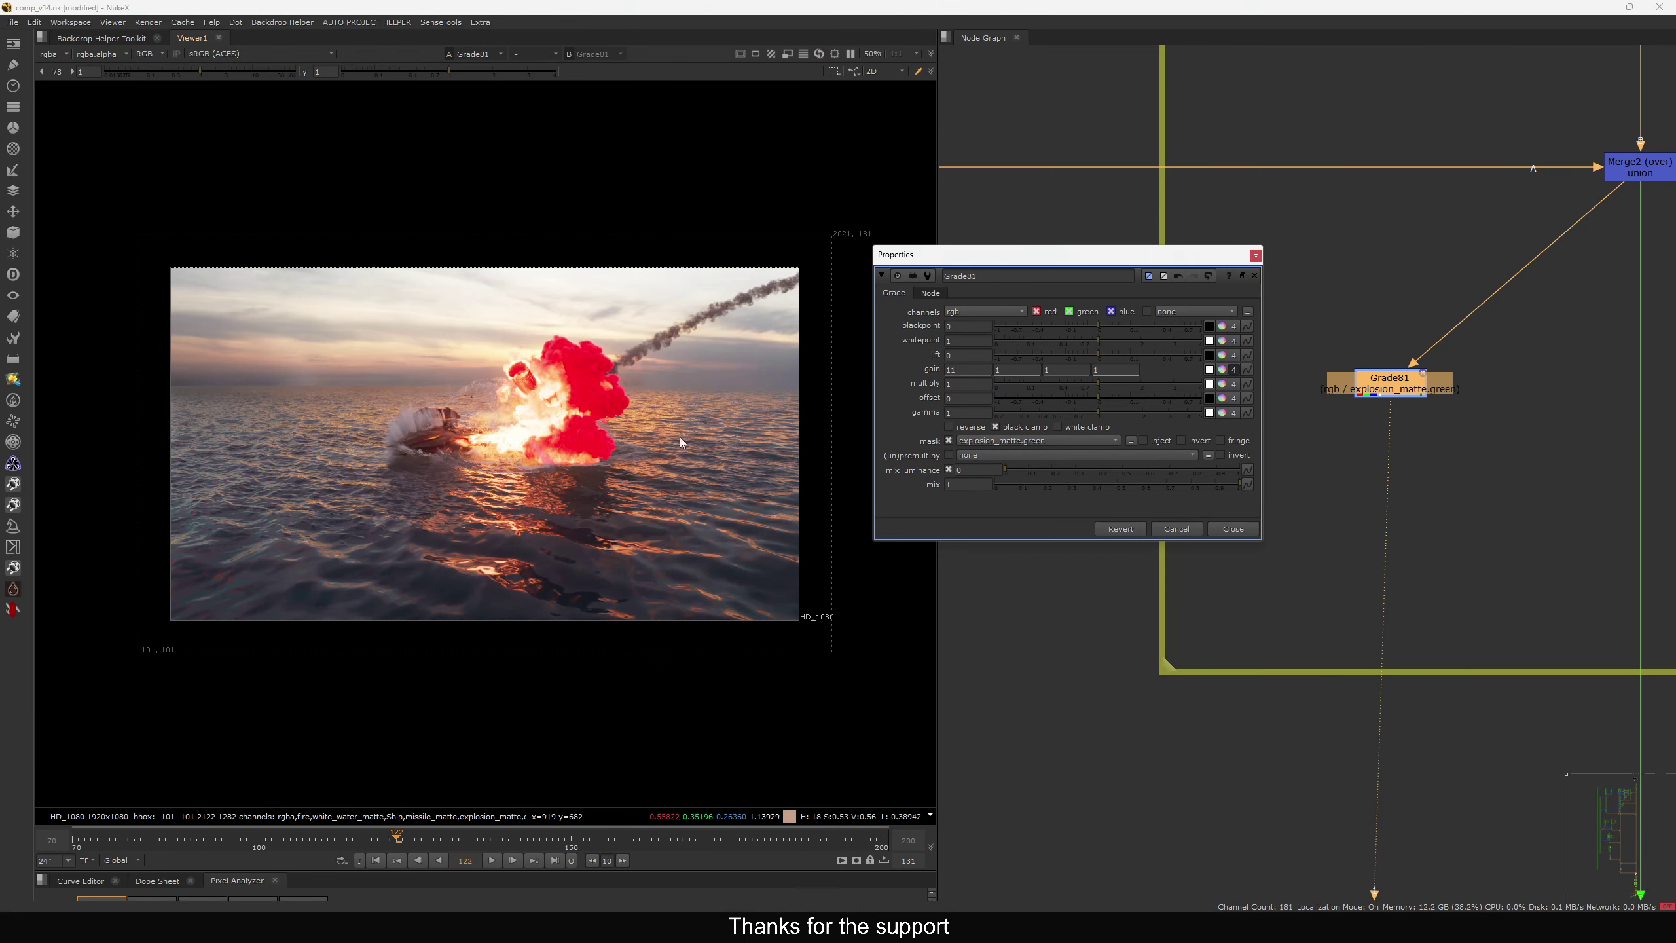
scroll(591, 396, up, 1)
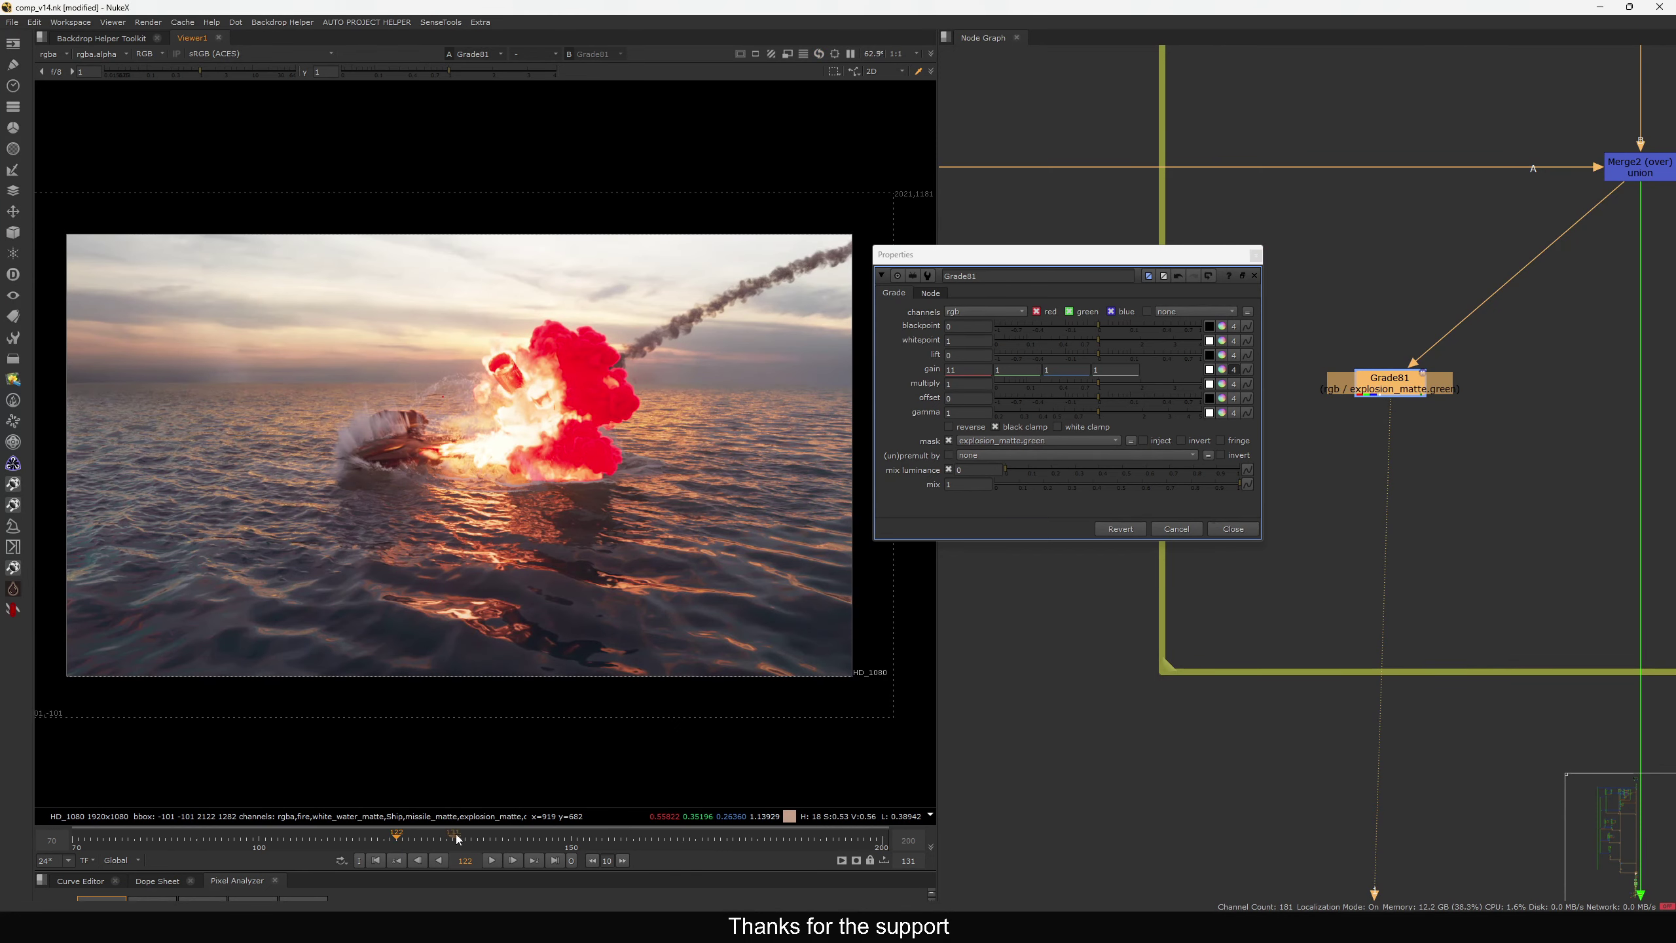
drag(1396, 392, 1409, 403)
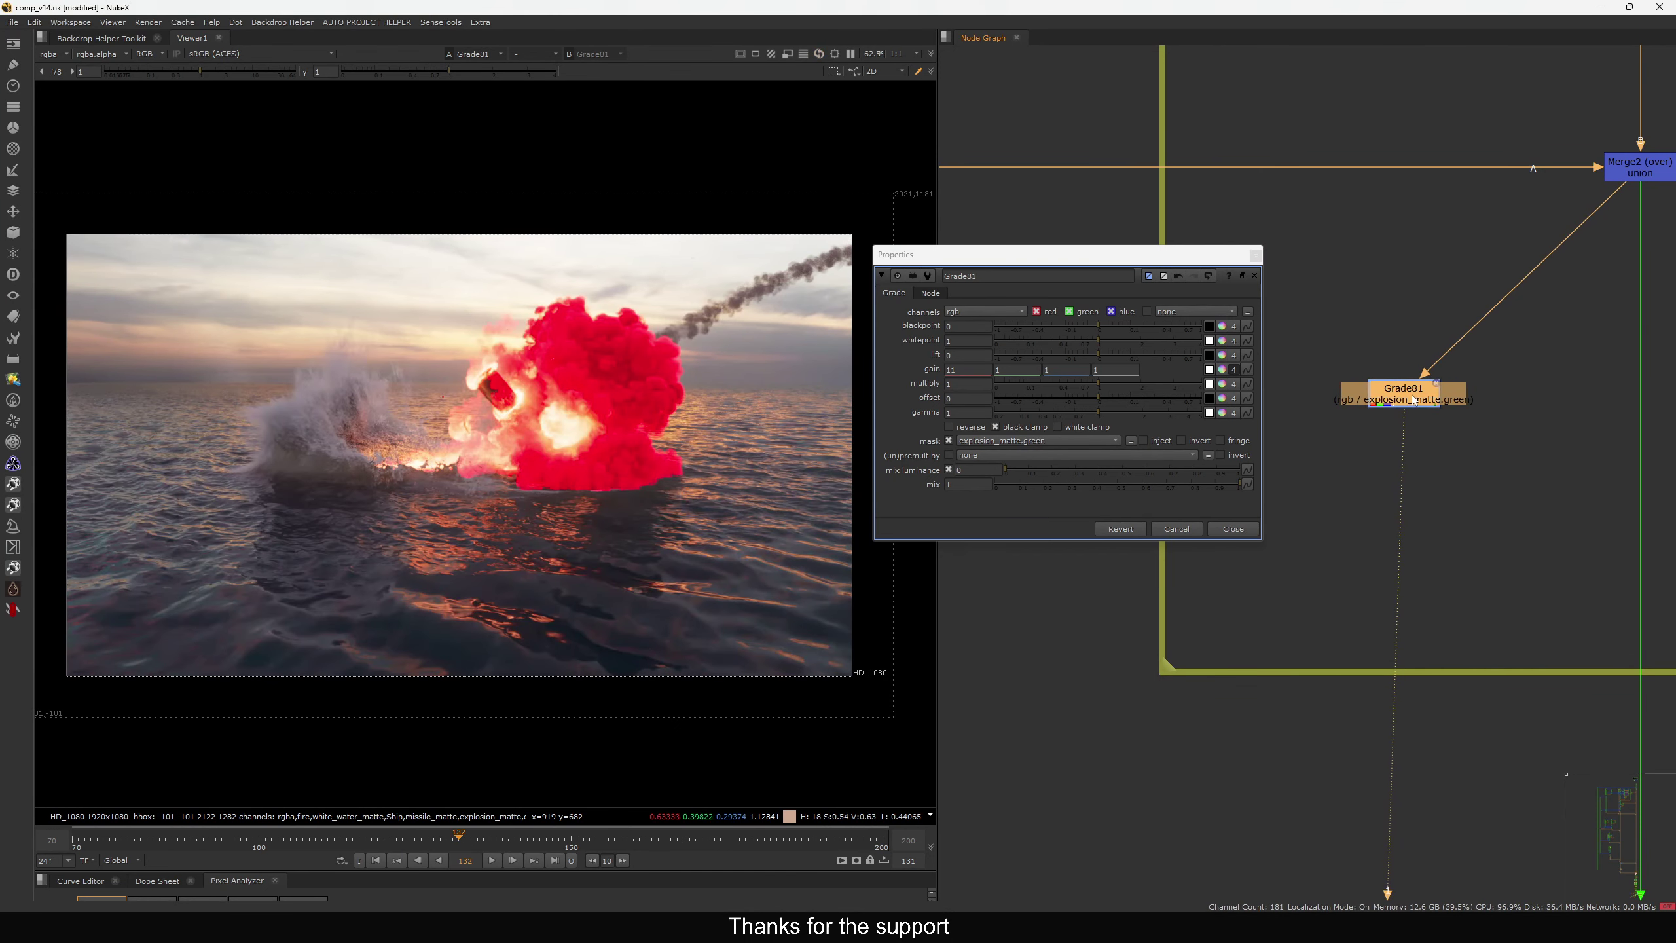
Set Grade81's mask to white_water_matte.green and view the splash up close at frame 70
click(1034, 440)
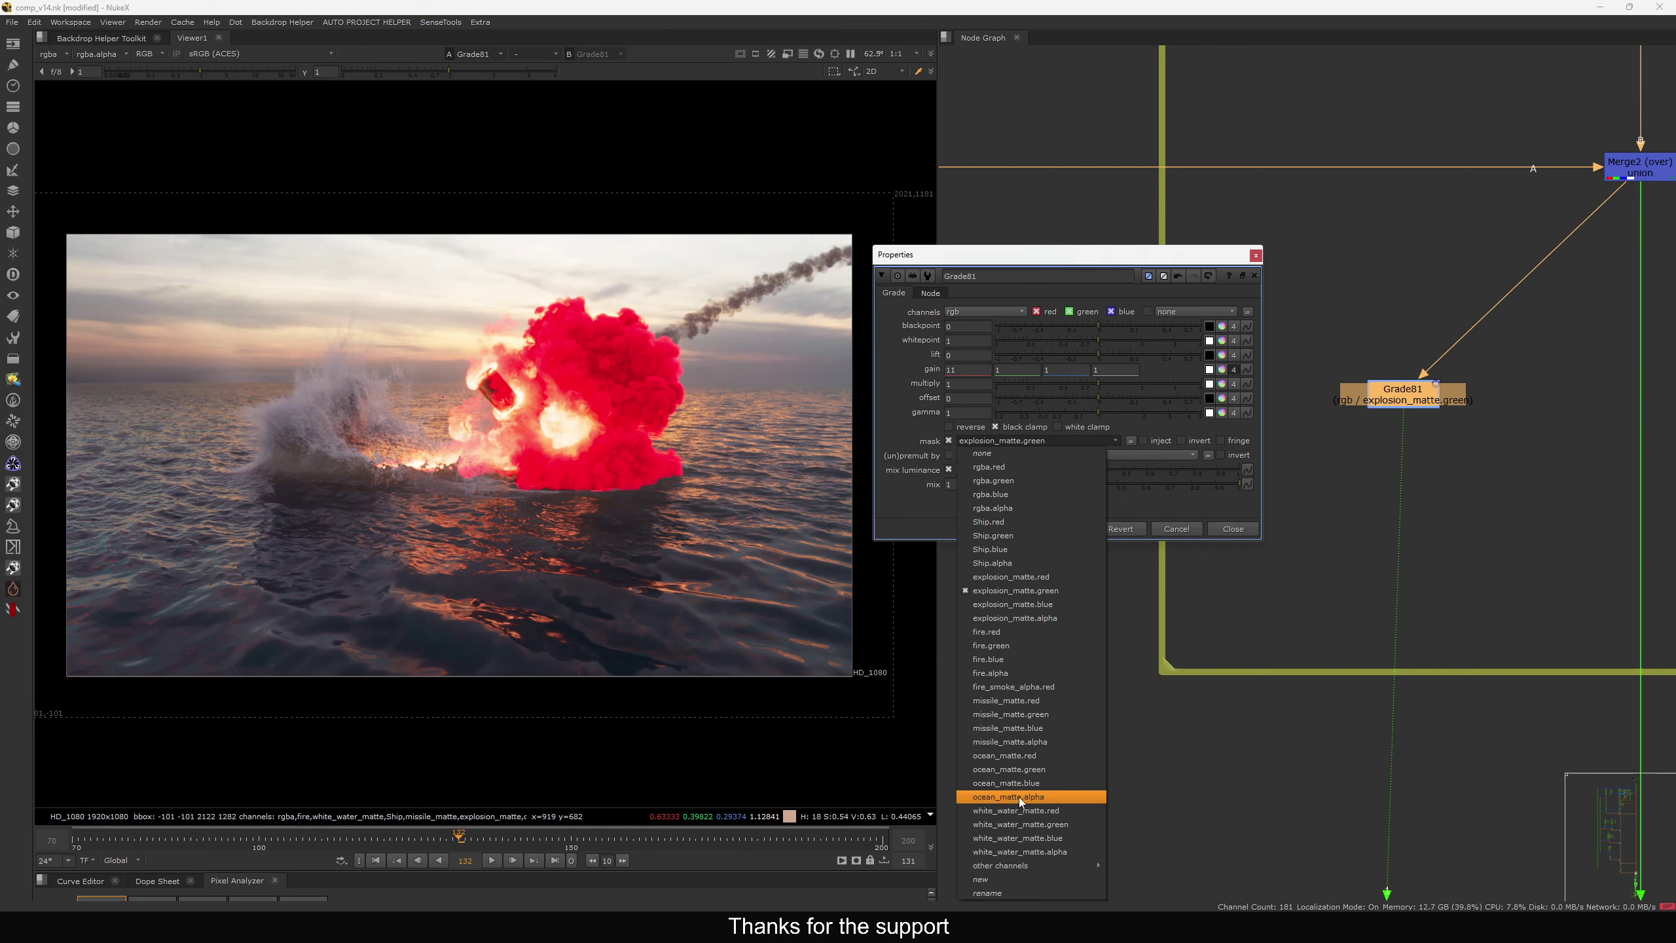
click(1024, 837)
click(1024, 440)
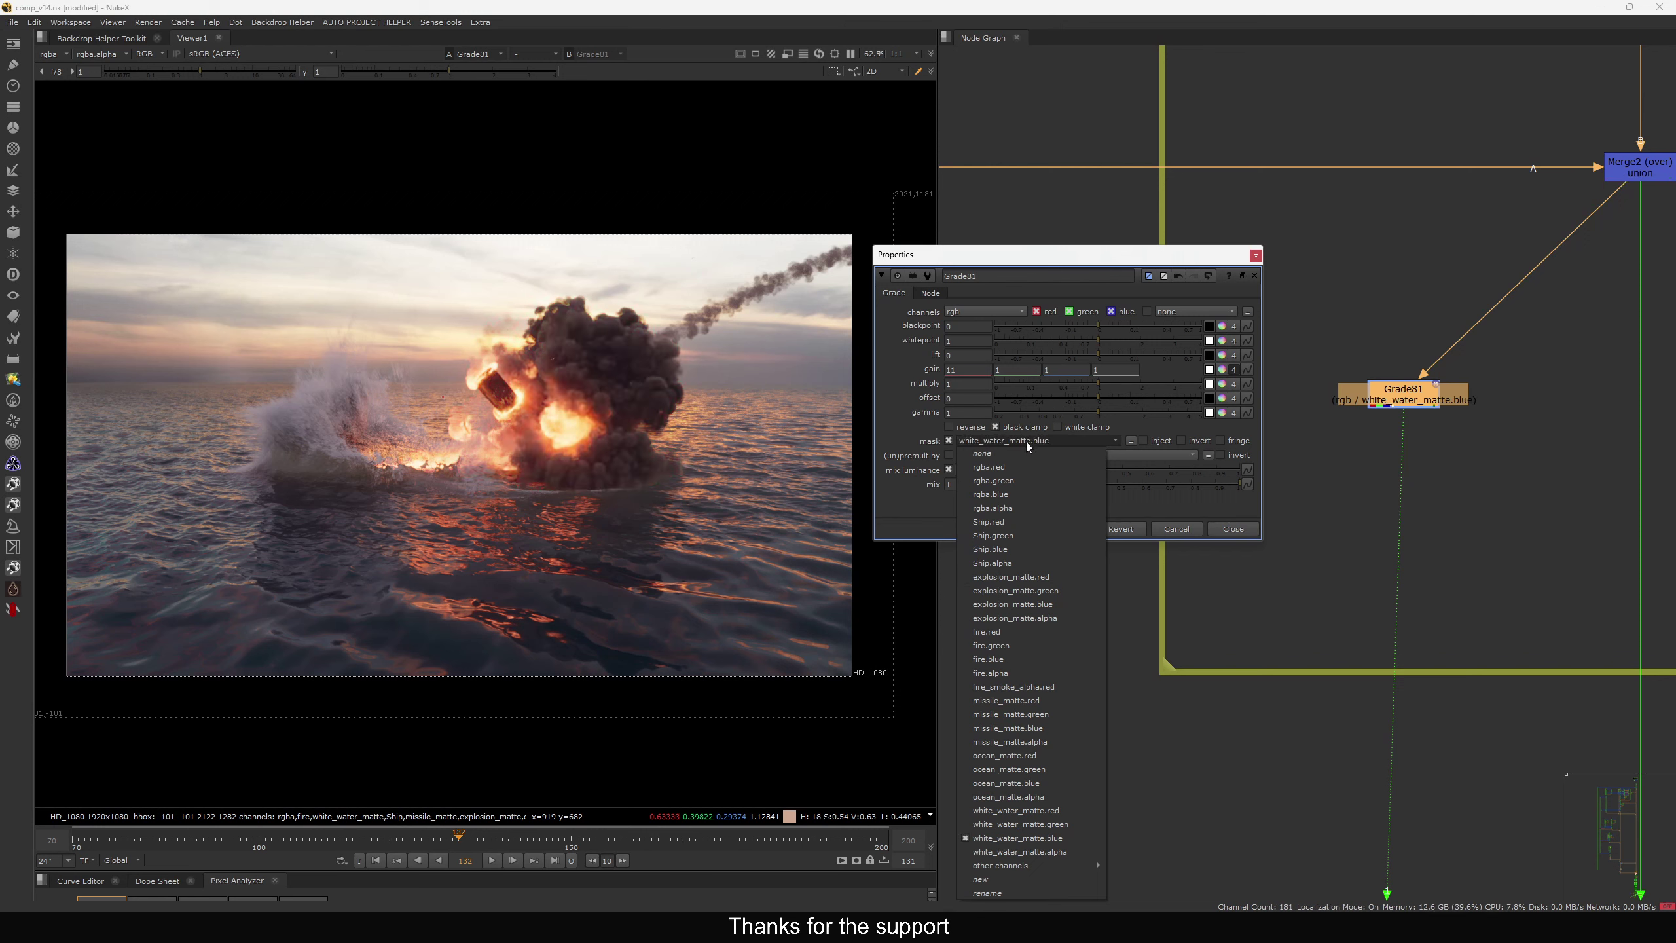
click(1020, 839)
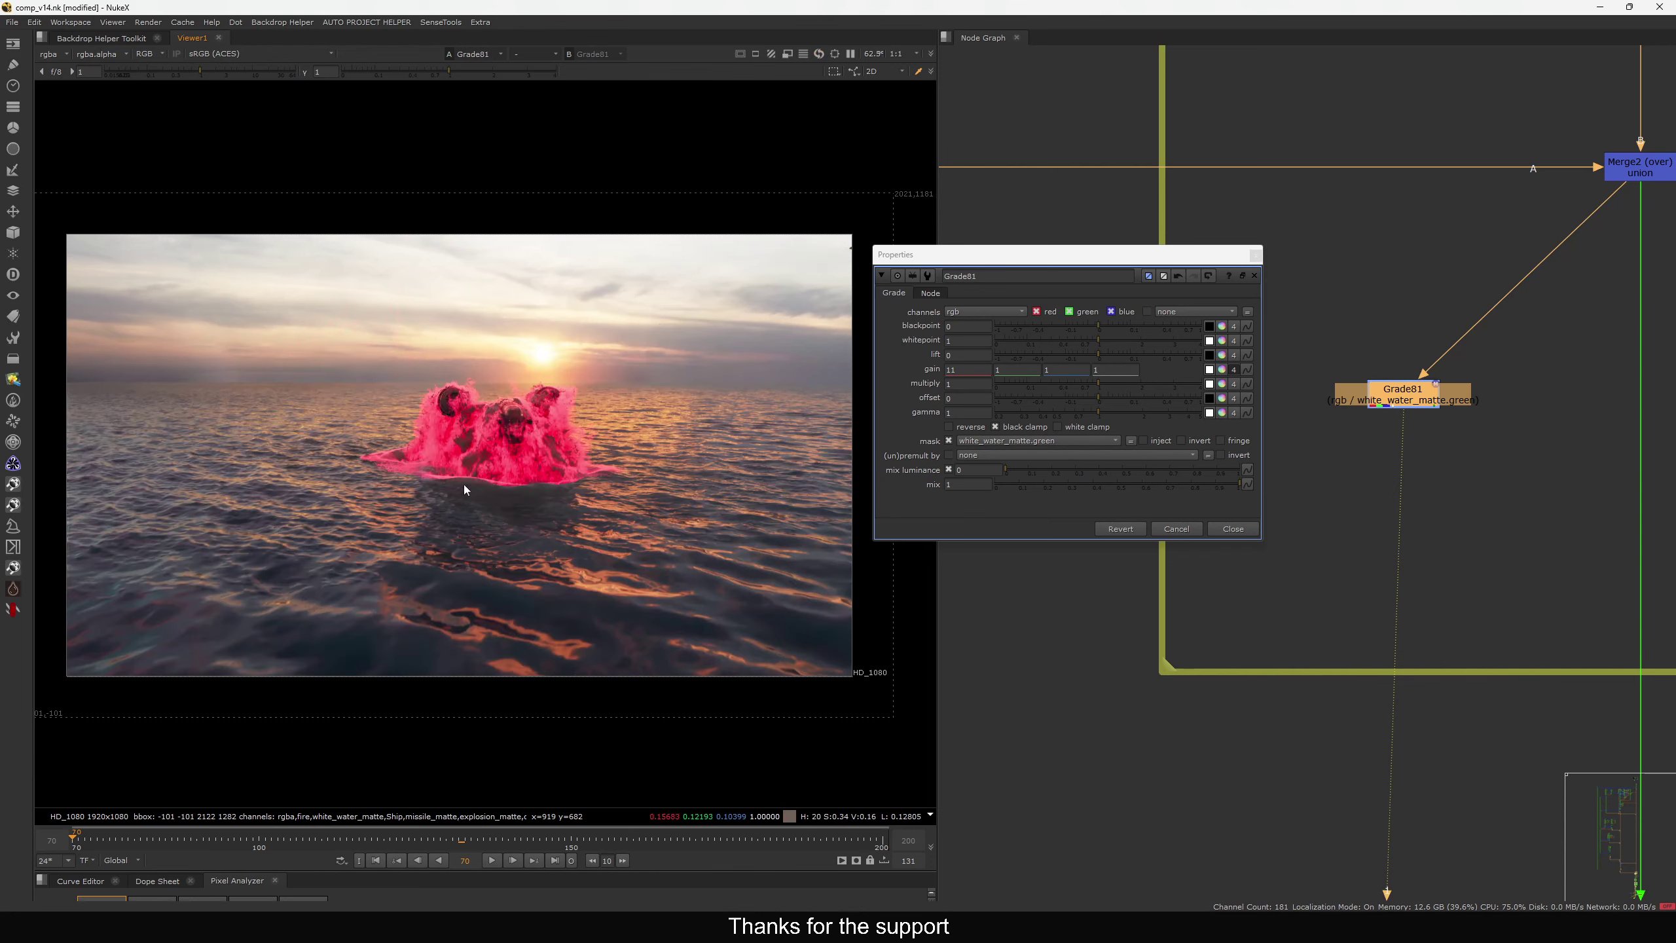
scroll(479, 447, up, 5)
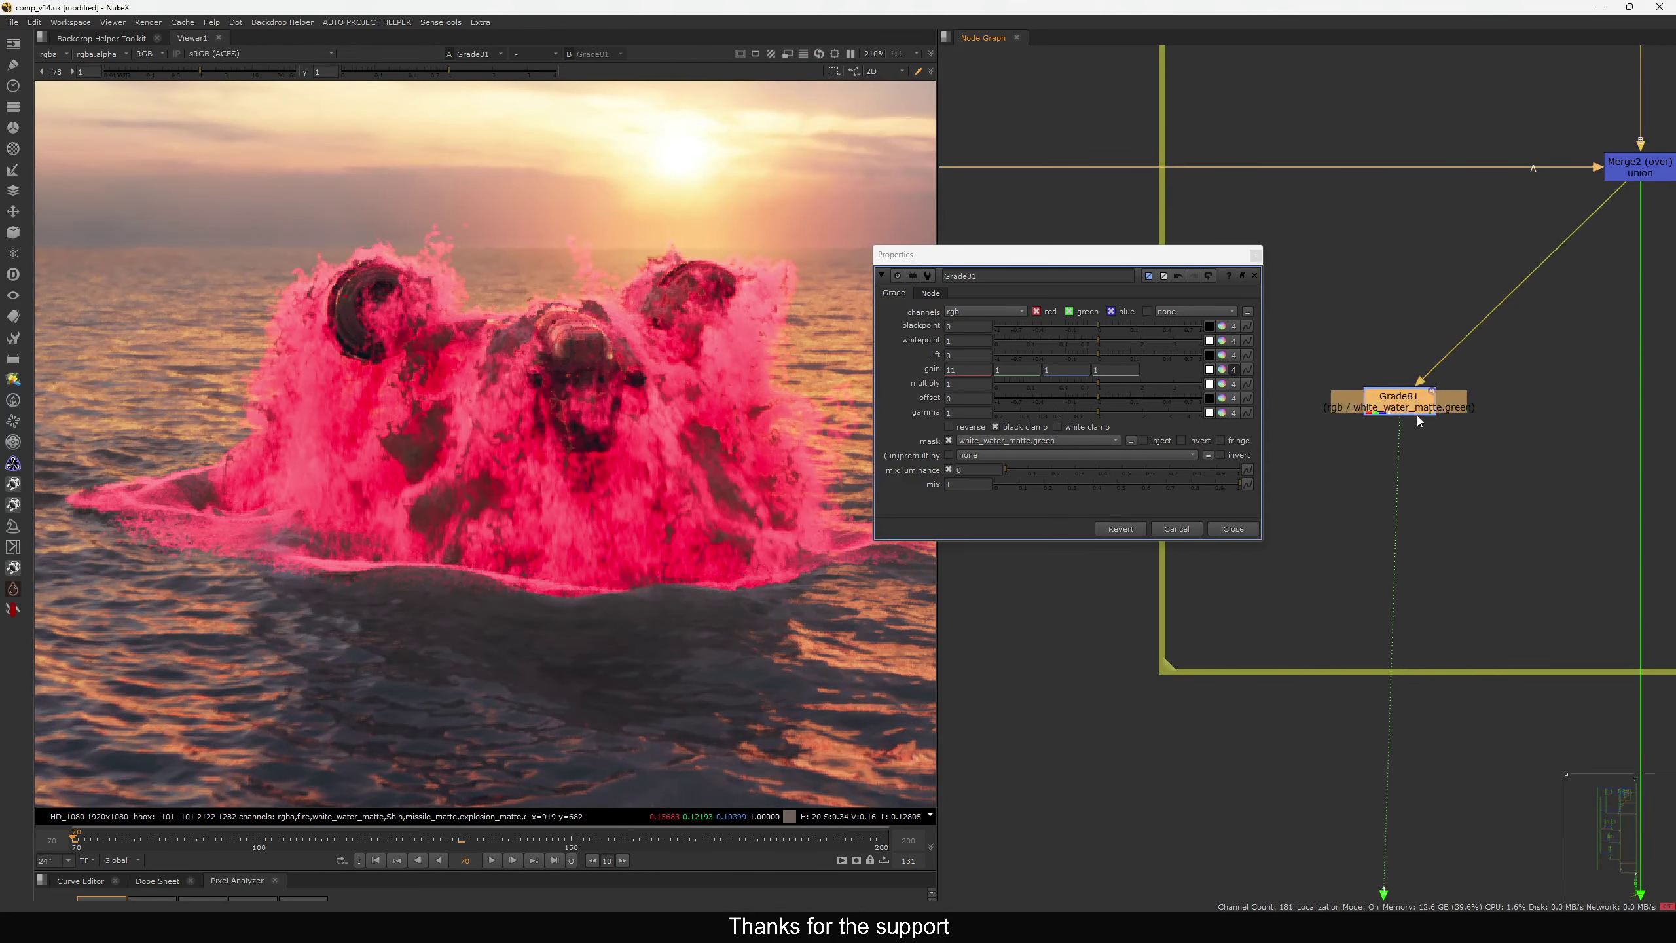
Toggle Grade81 off and on repeatedly to compare the white water matte, and close its properties
drag(1421, 406, 1423, 417)
key(d)
key(d)
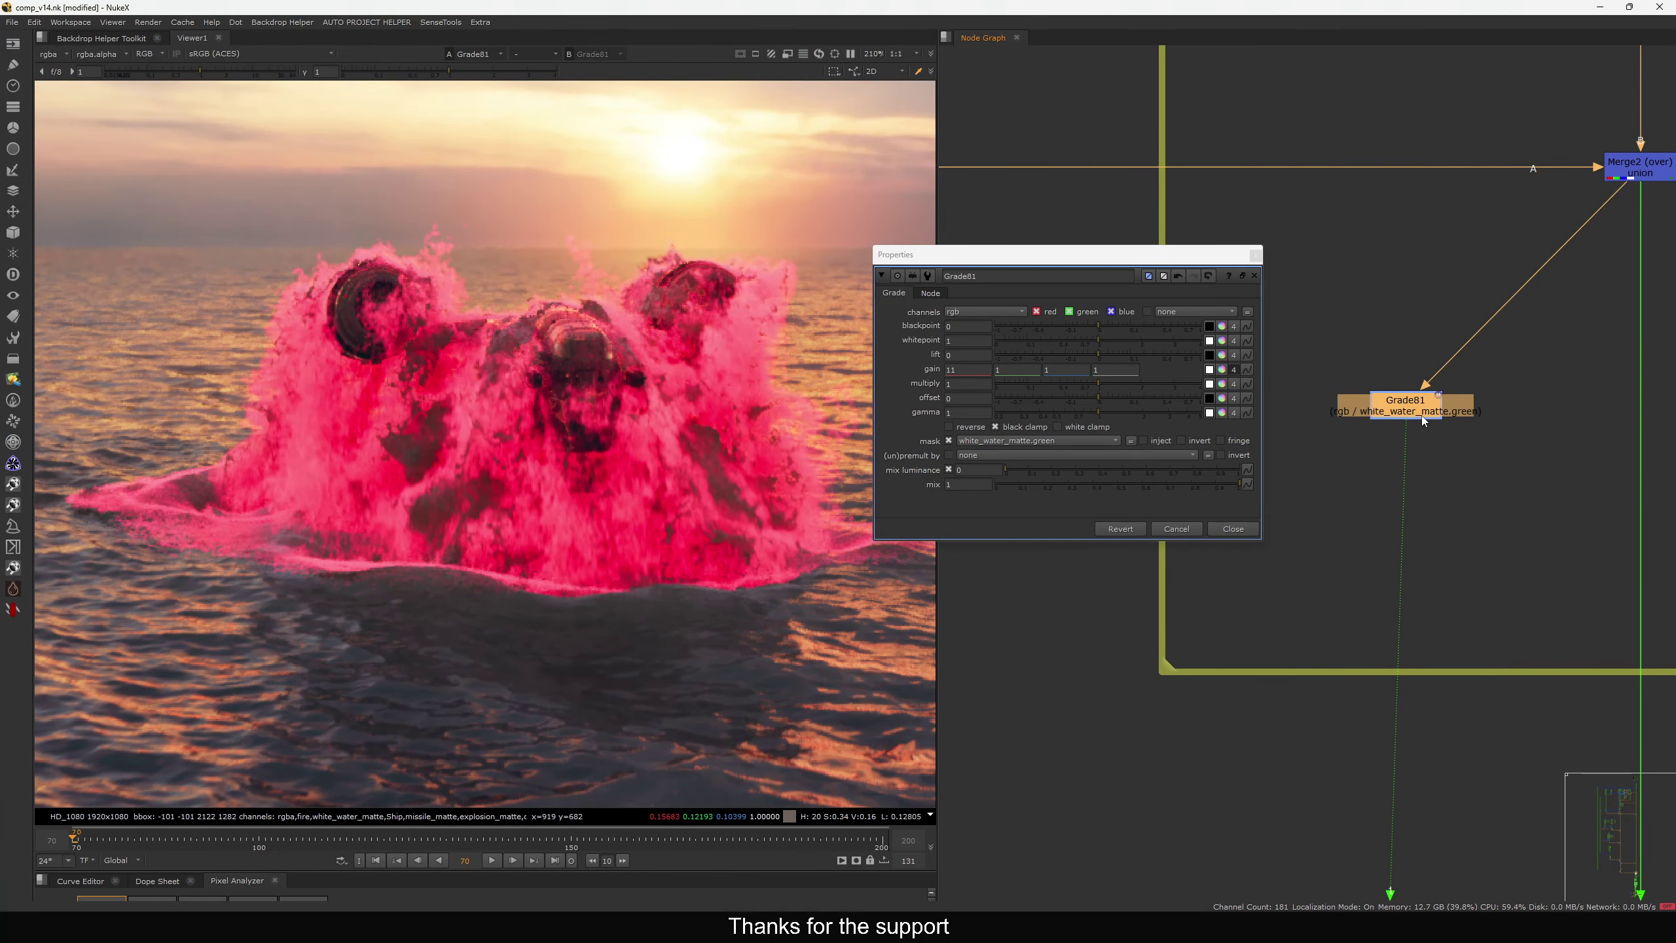
key(d)
key(d)
scroll(1422, 345, down, 6)
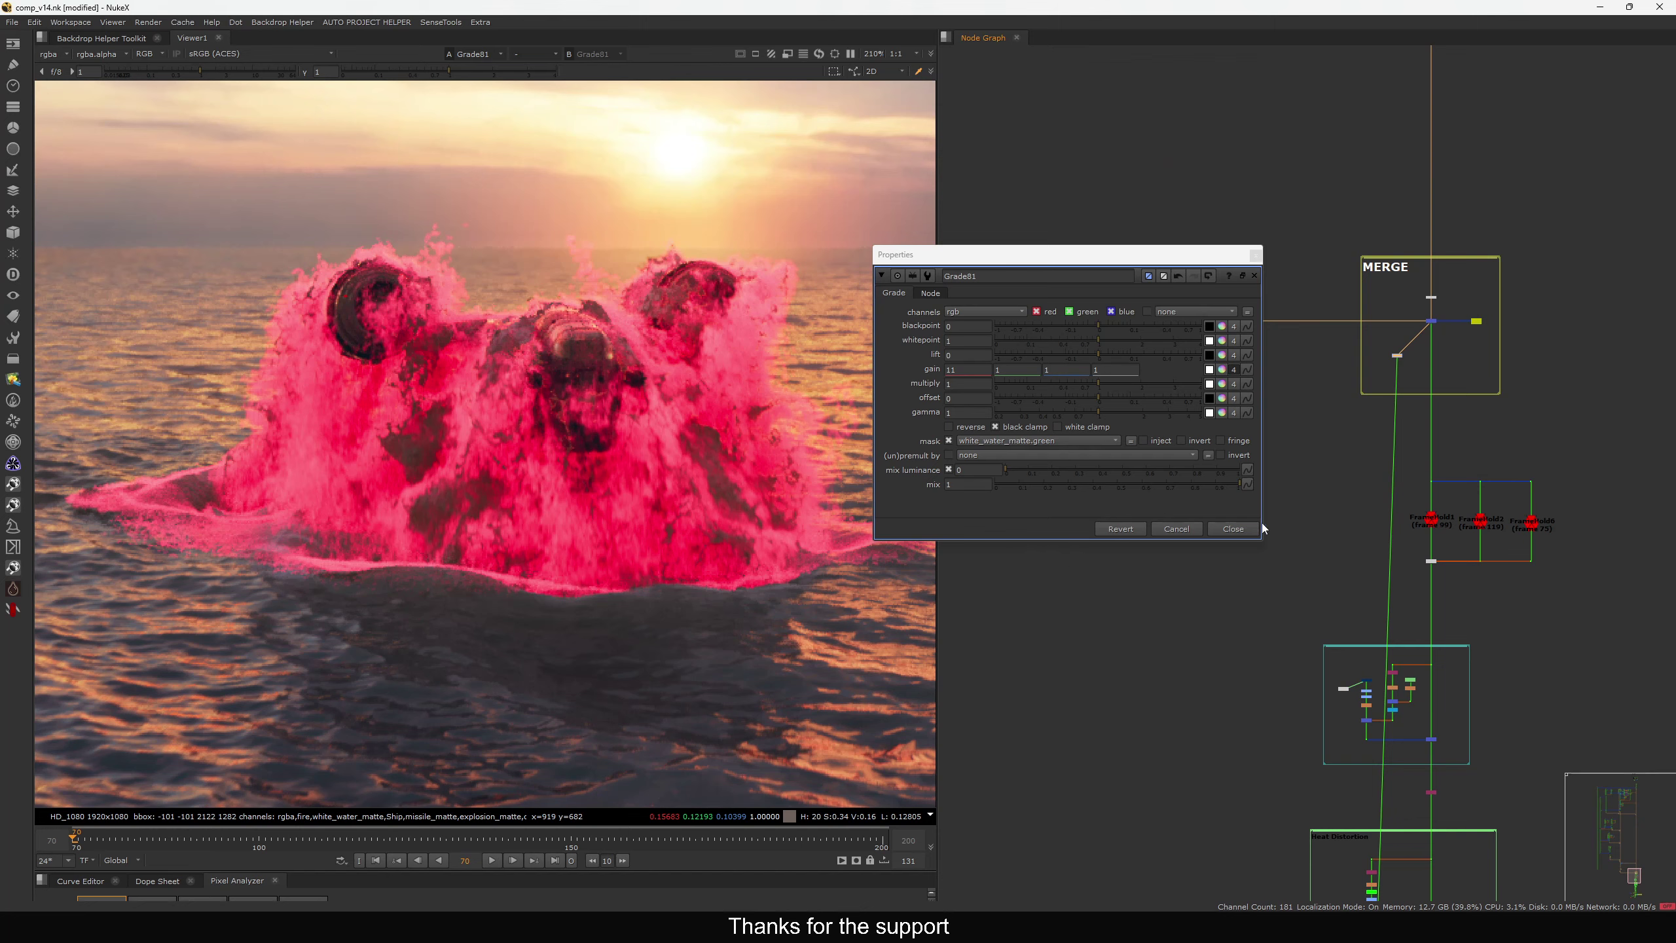
click(1234, 529)
scroll(540, 482, down, 5)
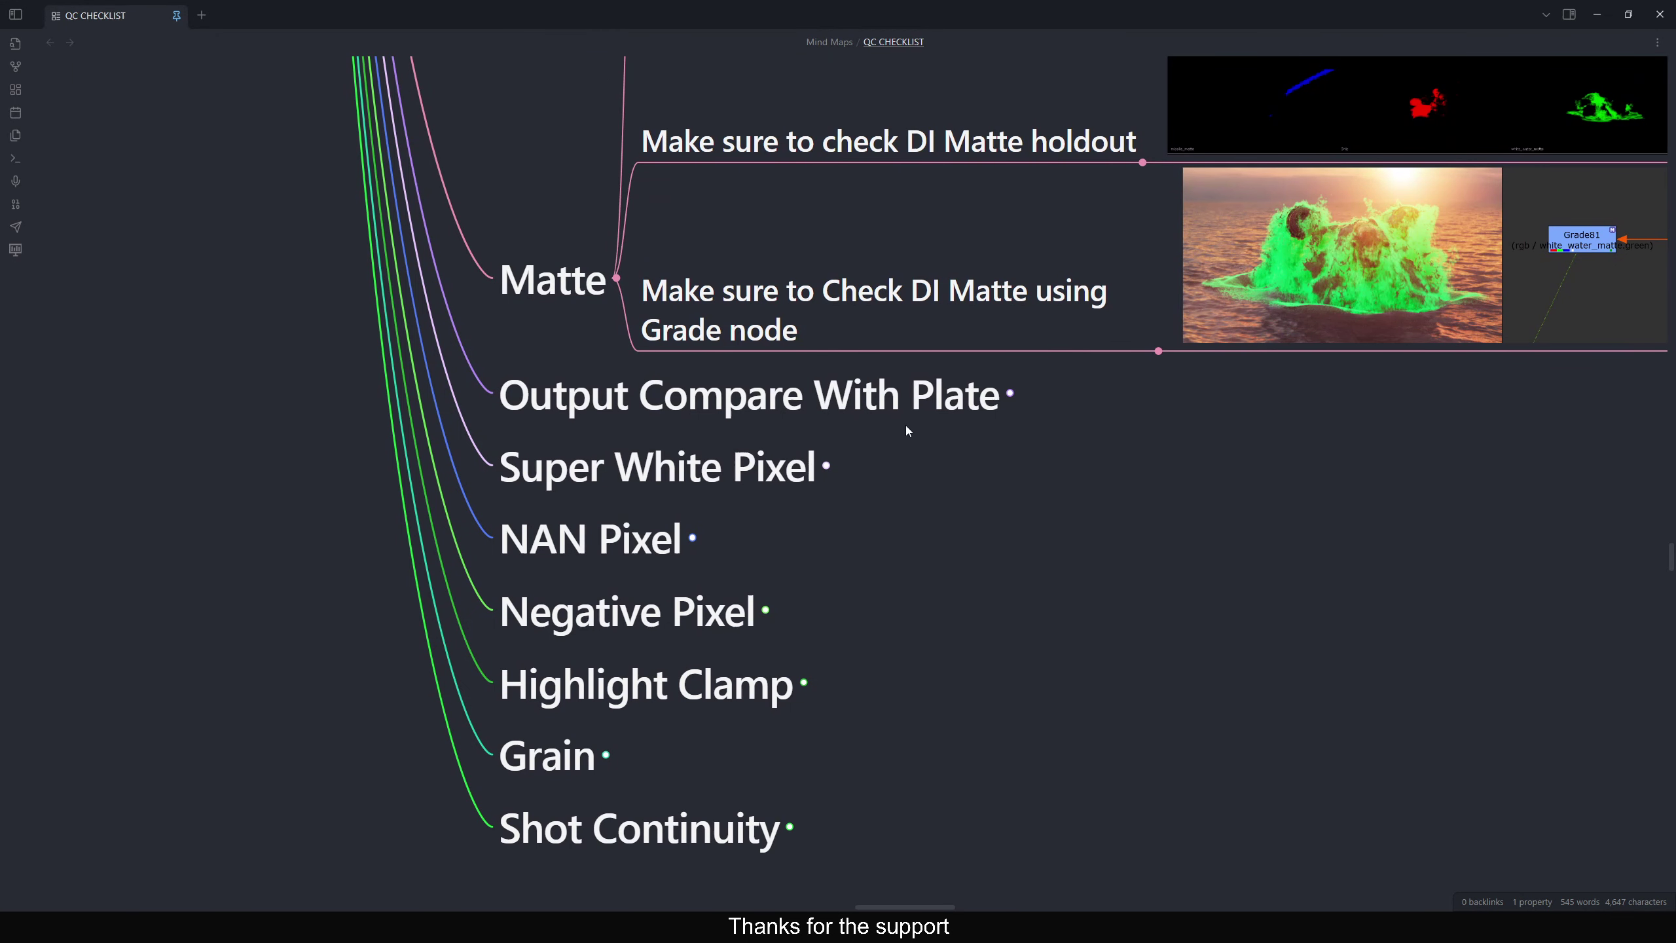
In the QC CHECKLIST mind map, expand the Output Compare With Plate item and read its notes
drag(969, 449, 809, 473)
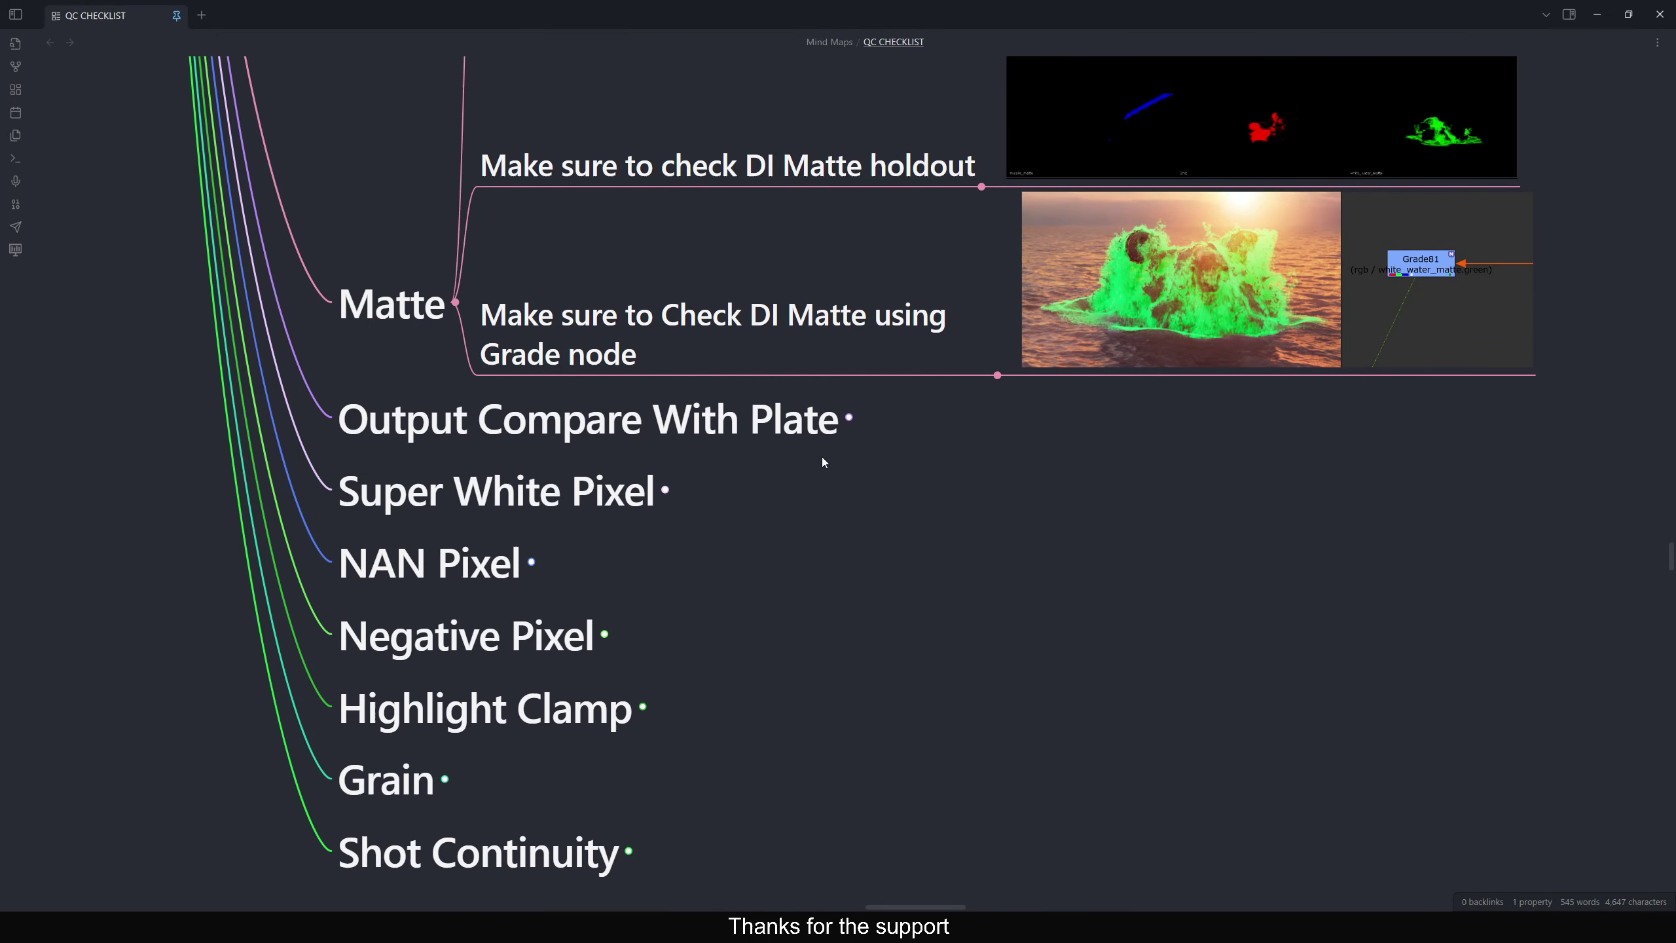
click(851, 421)
scroll(924, 409, right, 2)
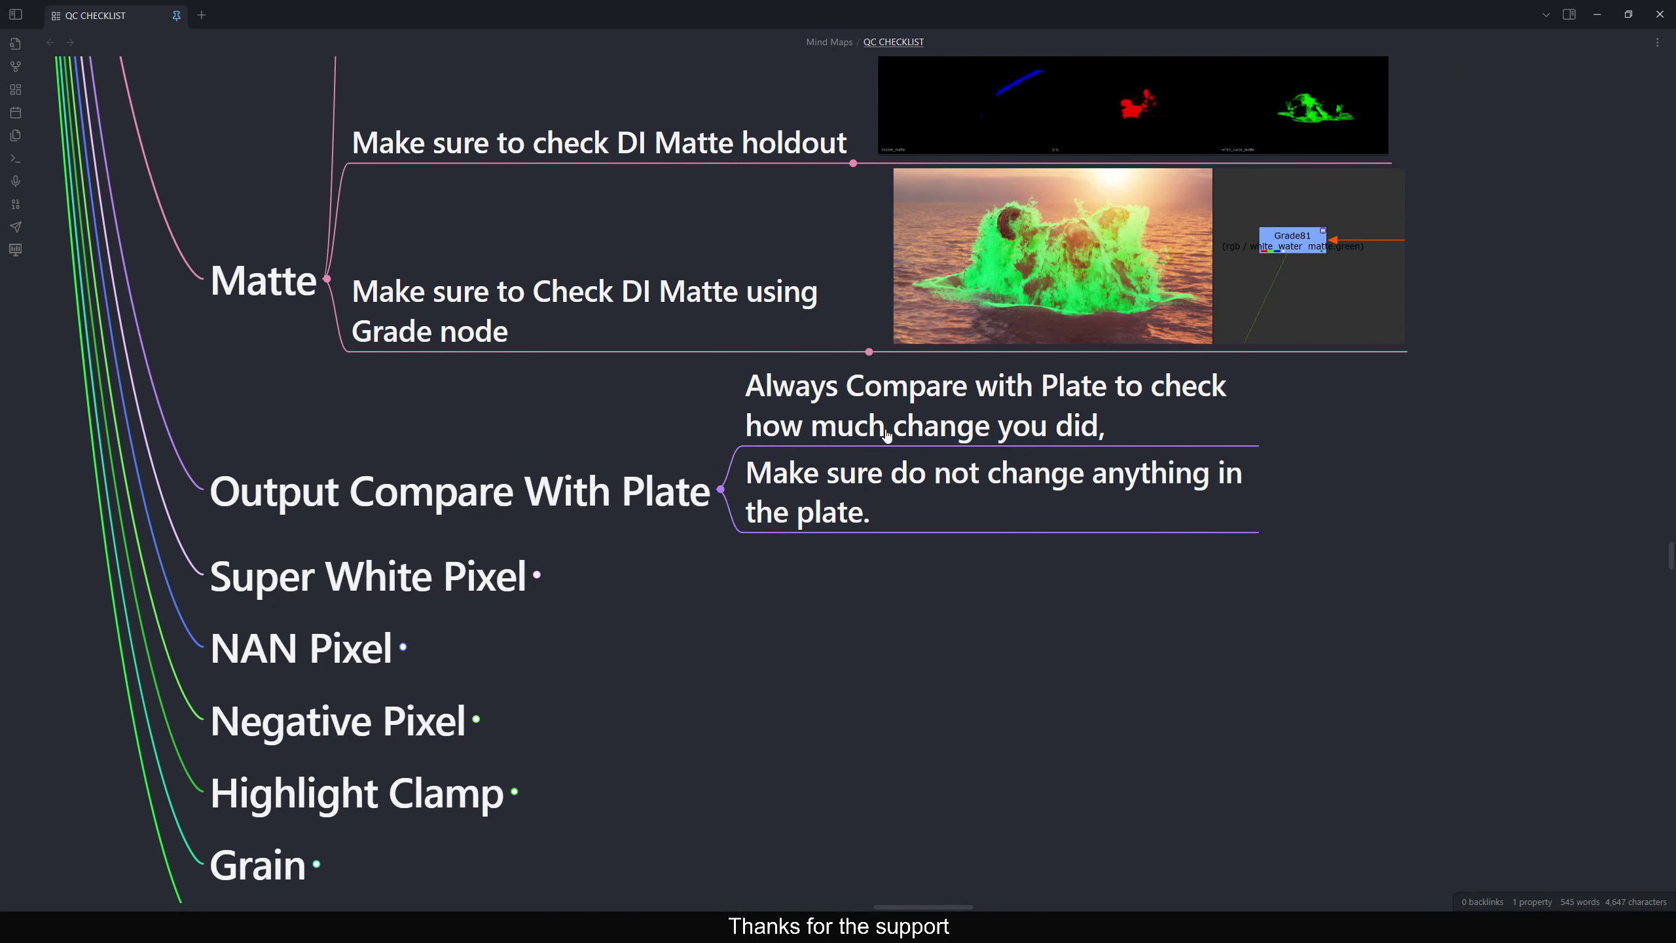
scroll(823, 574, right, 1)
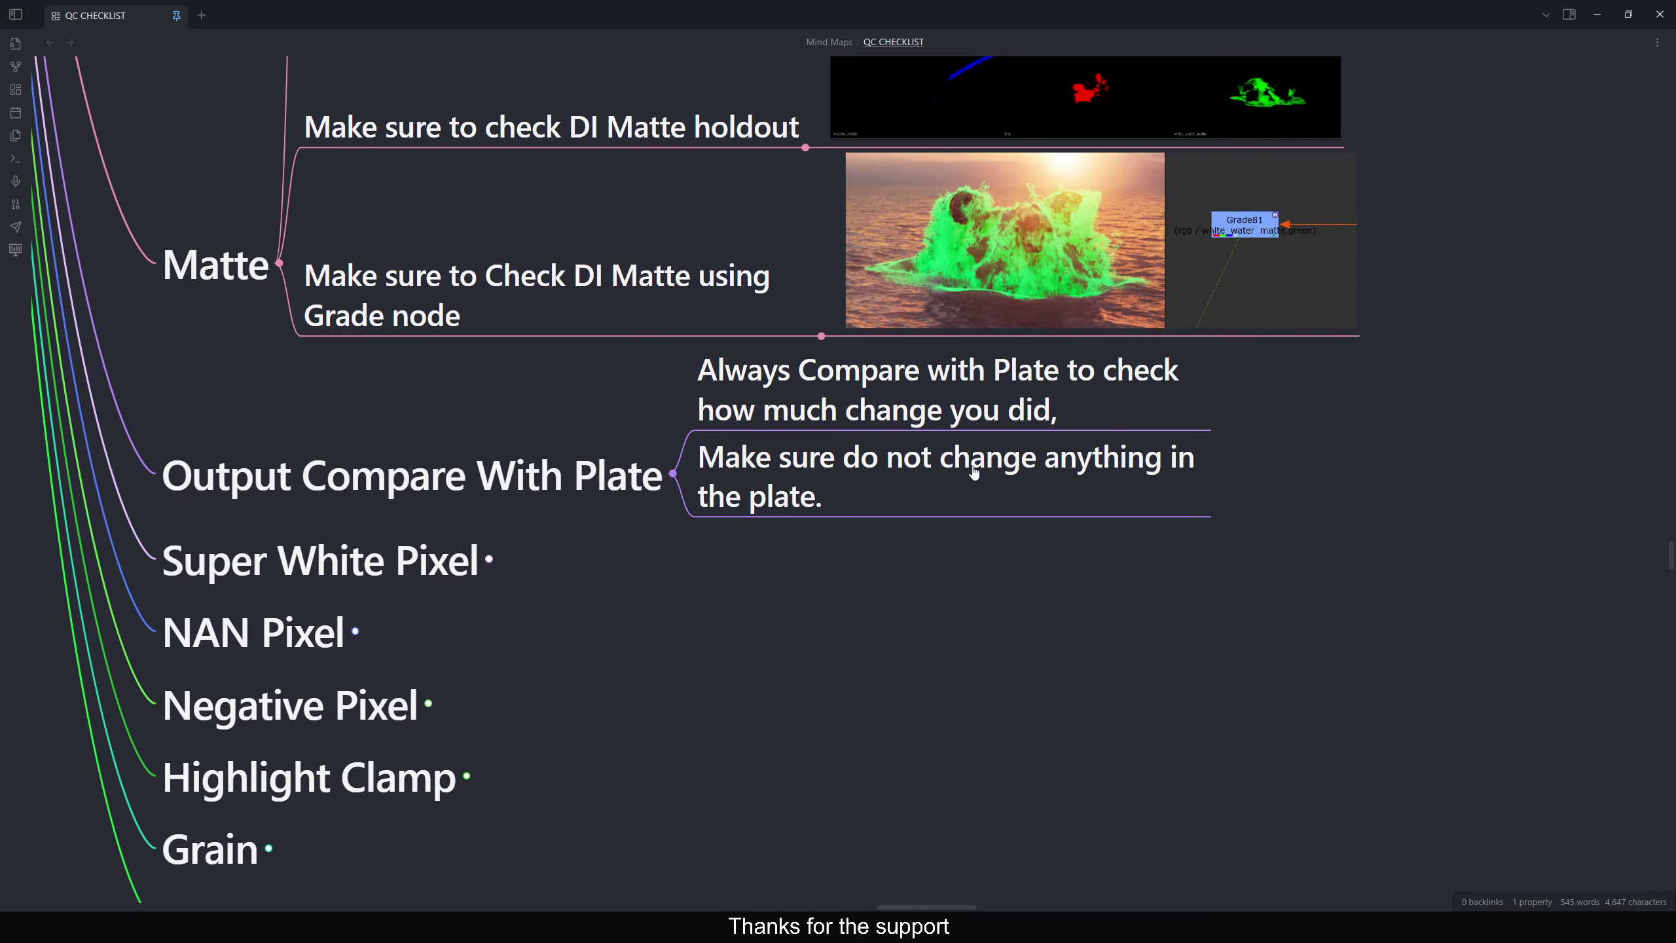
drag(803, 551, 920, 493)
Switch to the NukeX window with Astro_keying.nk, fit the astronaut image in the viewer, and examine the end of the keying node tree
click(523, 925)
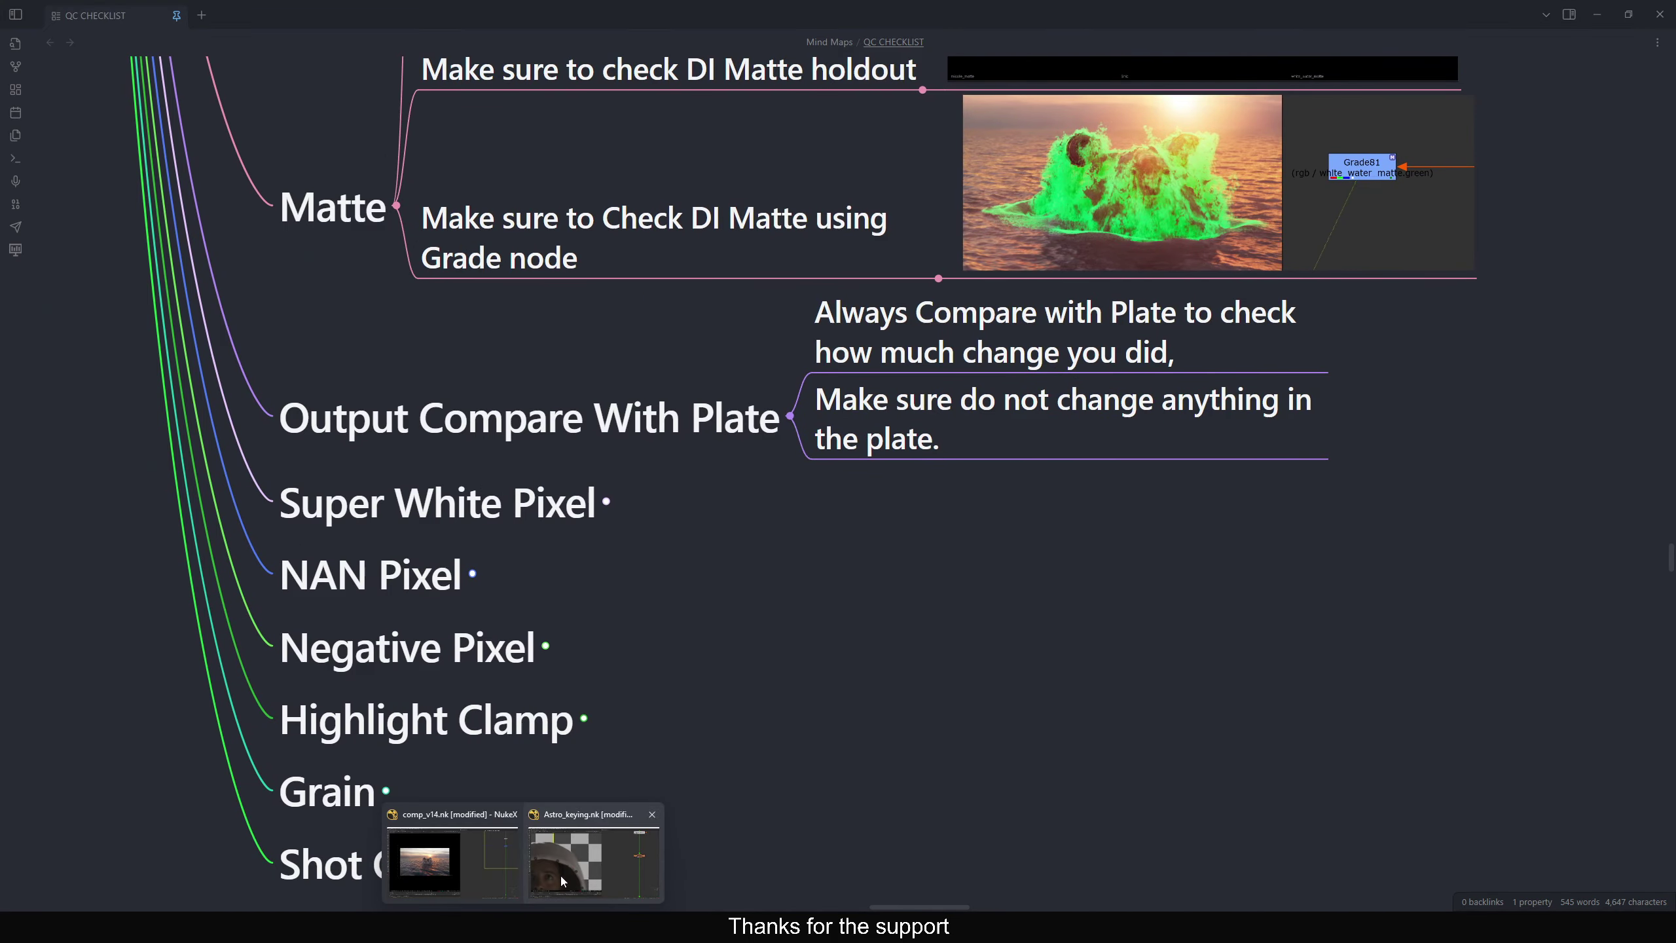
click(482, 862)
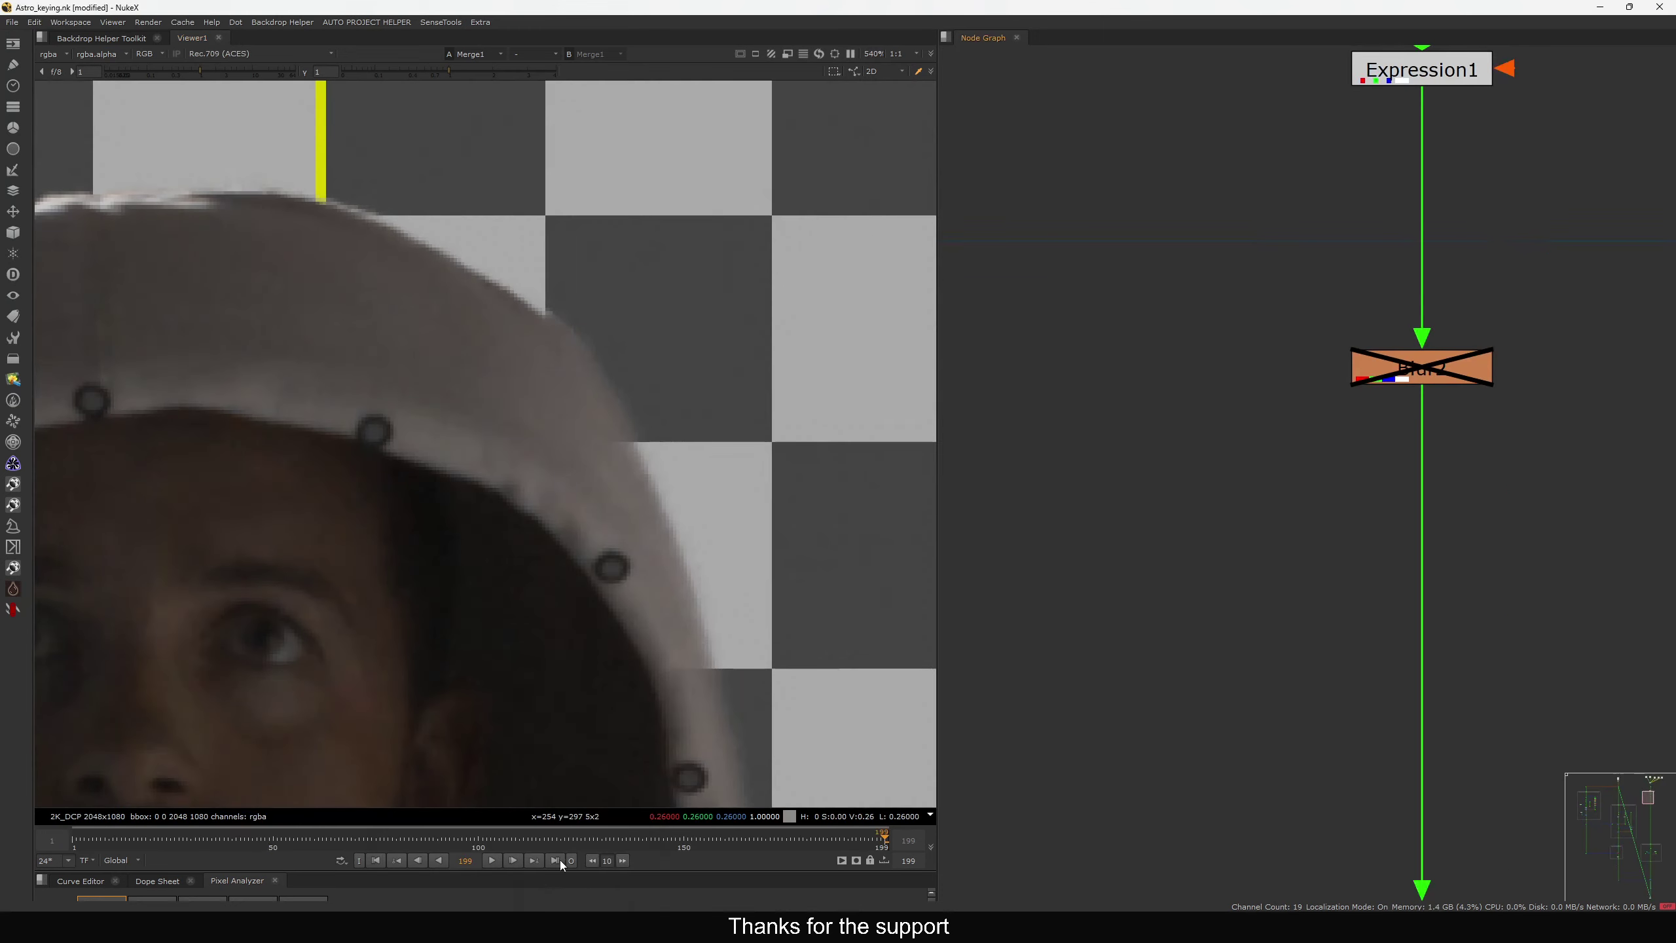
key(f)
scroll(1261, 492, down, 10)
middle_drag(1221, 825, 1259, 497)
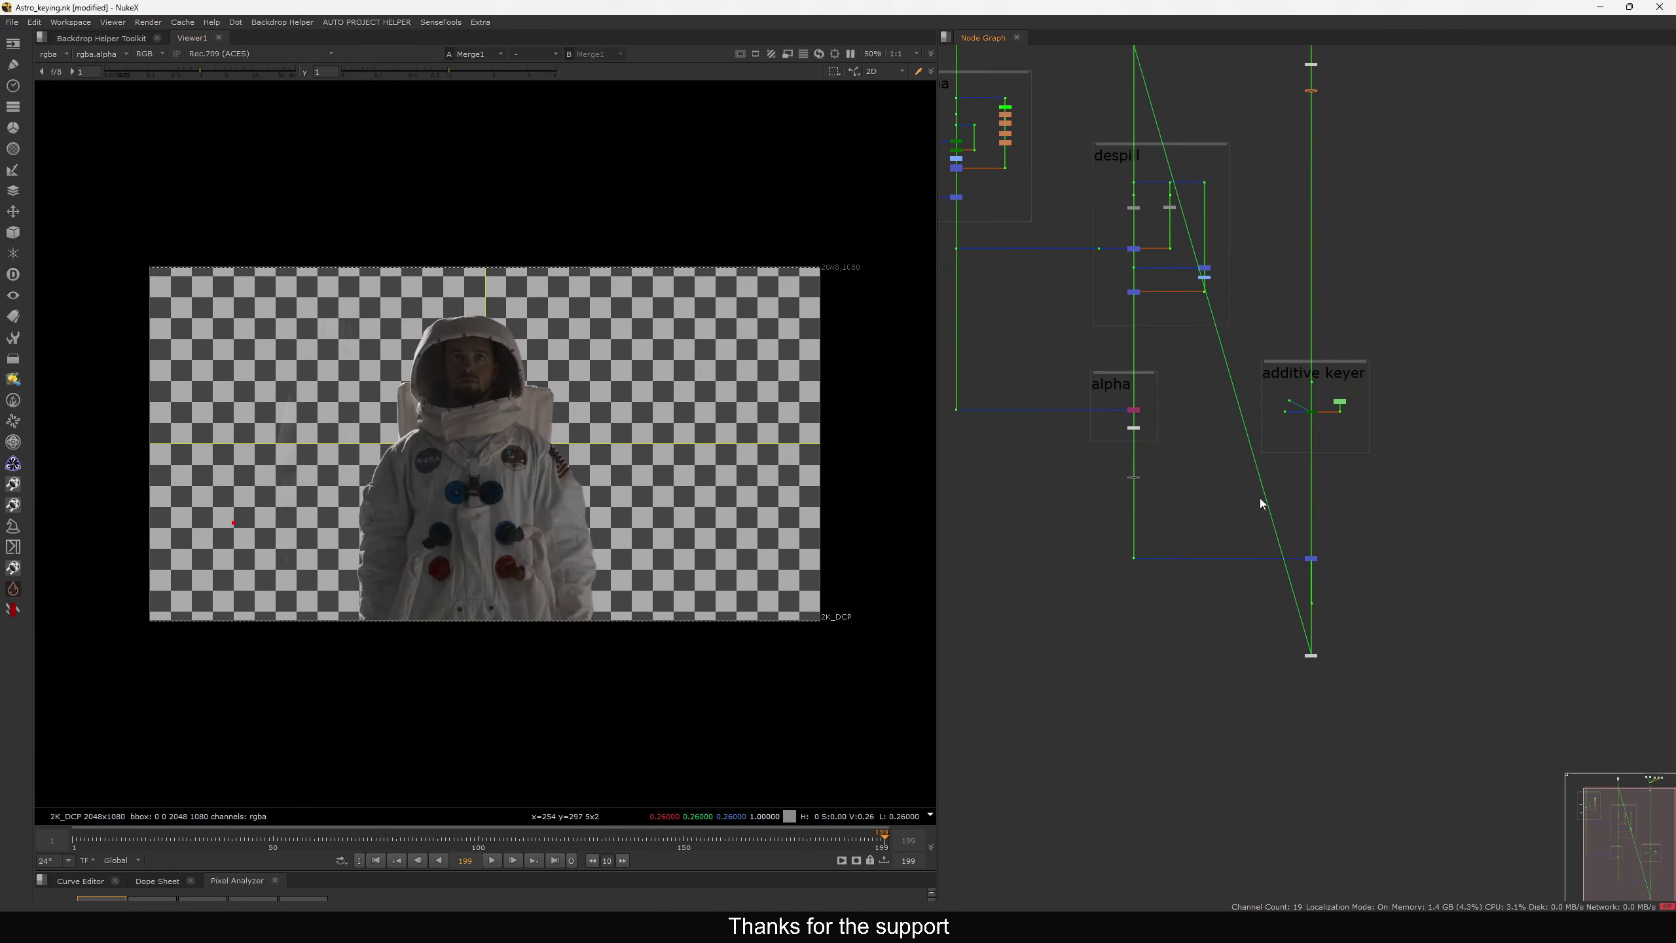
Feed the keyed output's final Dot and the FG plate's Dot into separate viewer inputs for comparison
scroll(1302, 598, up, 3)
drag(1397, 571, 1203, 646)
key(1)
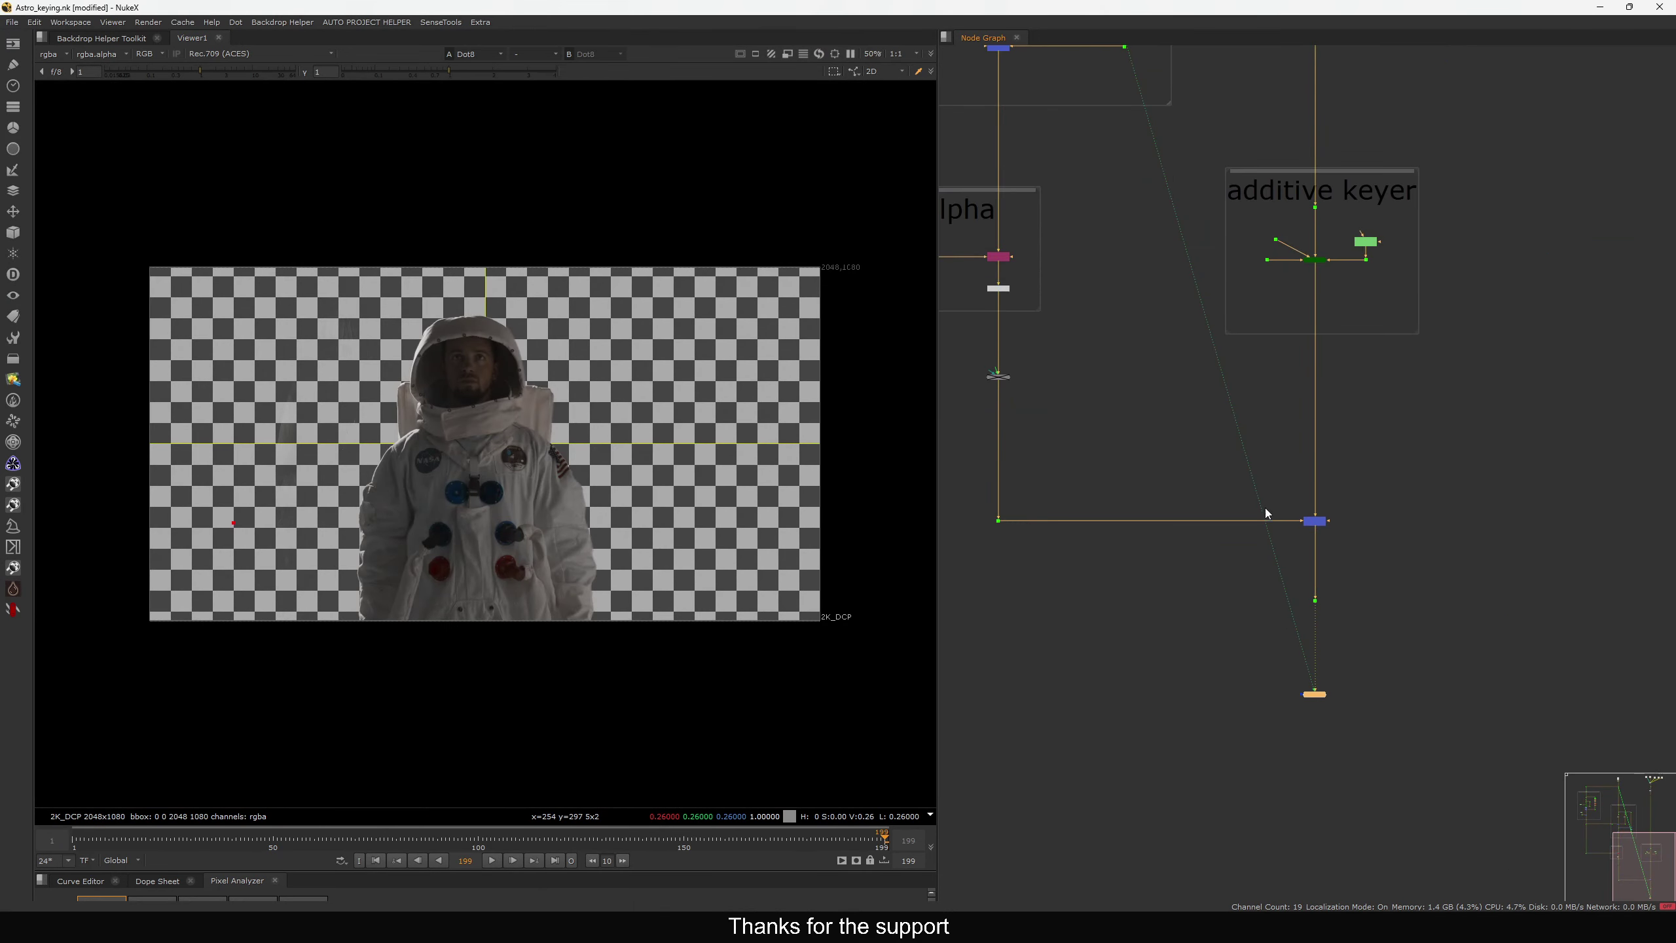
scroll(1265, 508, down, 1)
middle_drag(1188, 358, 1340, 805)
middle_drag(1160, 79, 1213, 305)
scroll(1212, 306, up, 3)
drag(1189, 357, 1293, 416)
key(1)
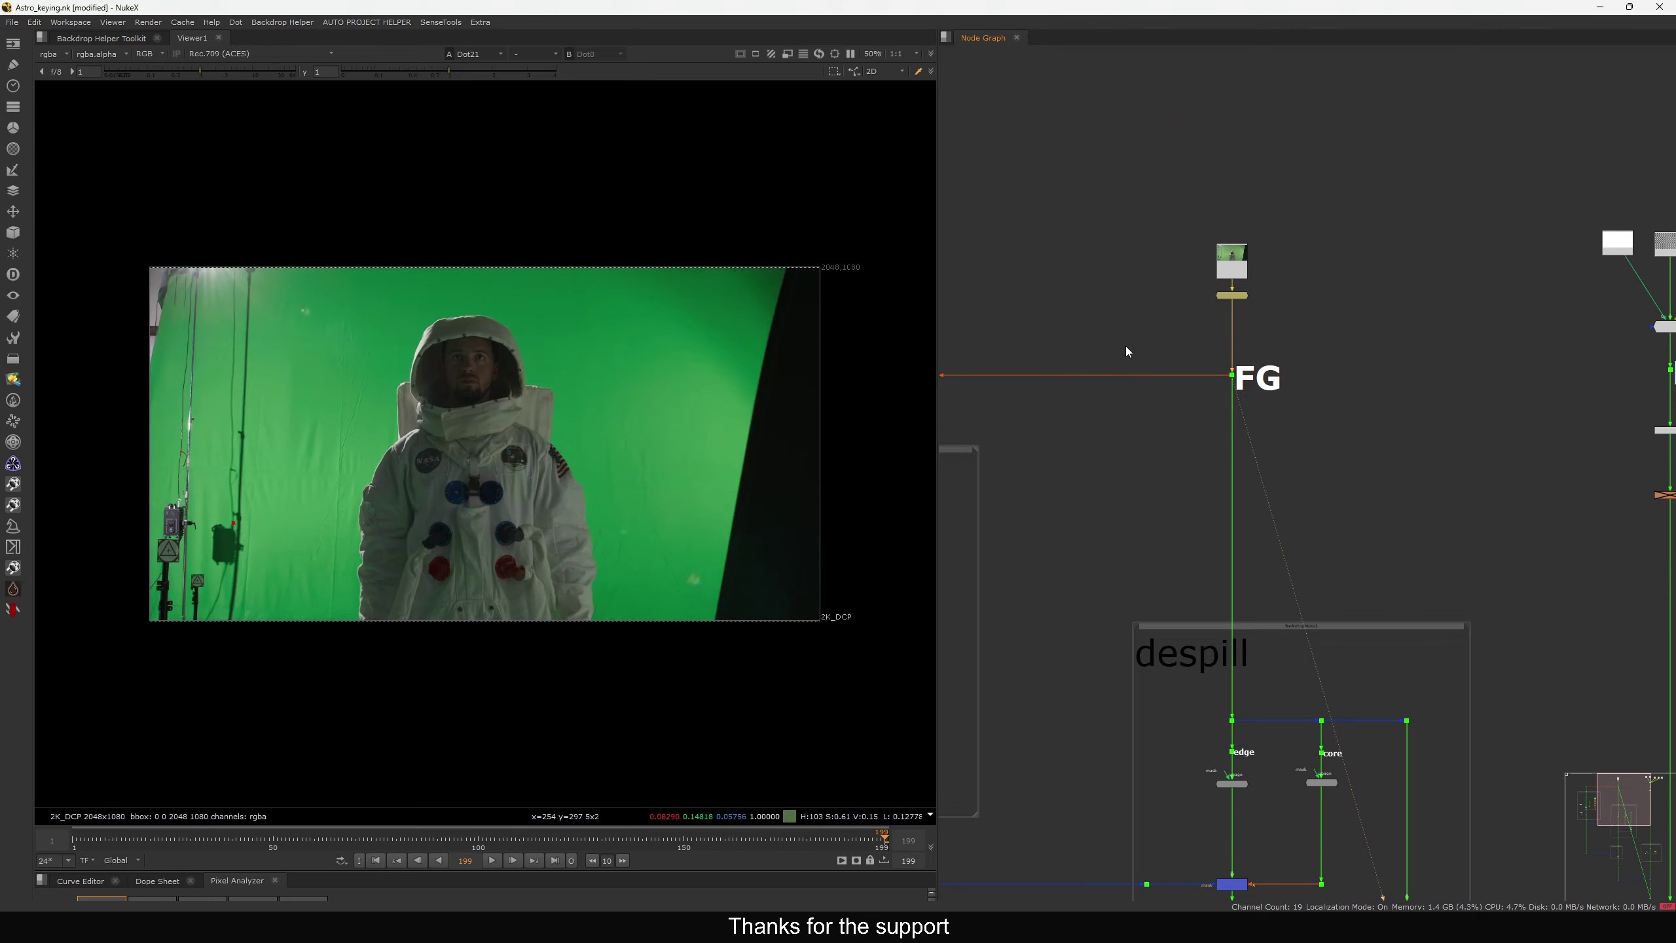
Zoom in on the astronaut's face and switch repeatedly between the keyed output and the plate to check for shifts
key(1)
key(2)
alt+middle_drag(453, 404, 530, 408)
key(1)
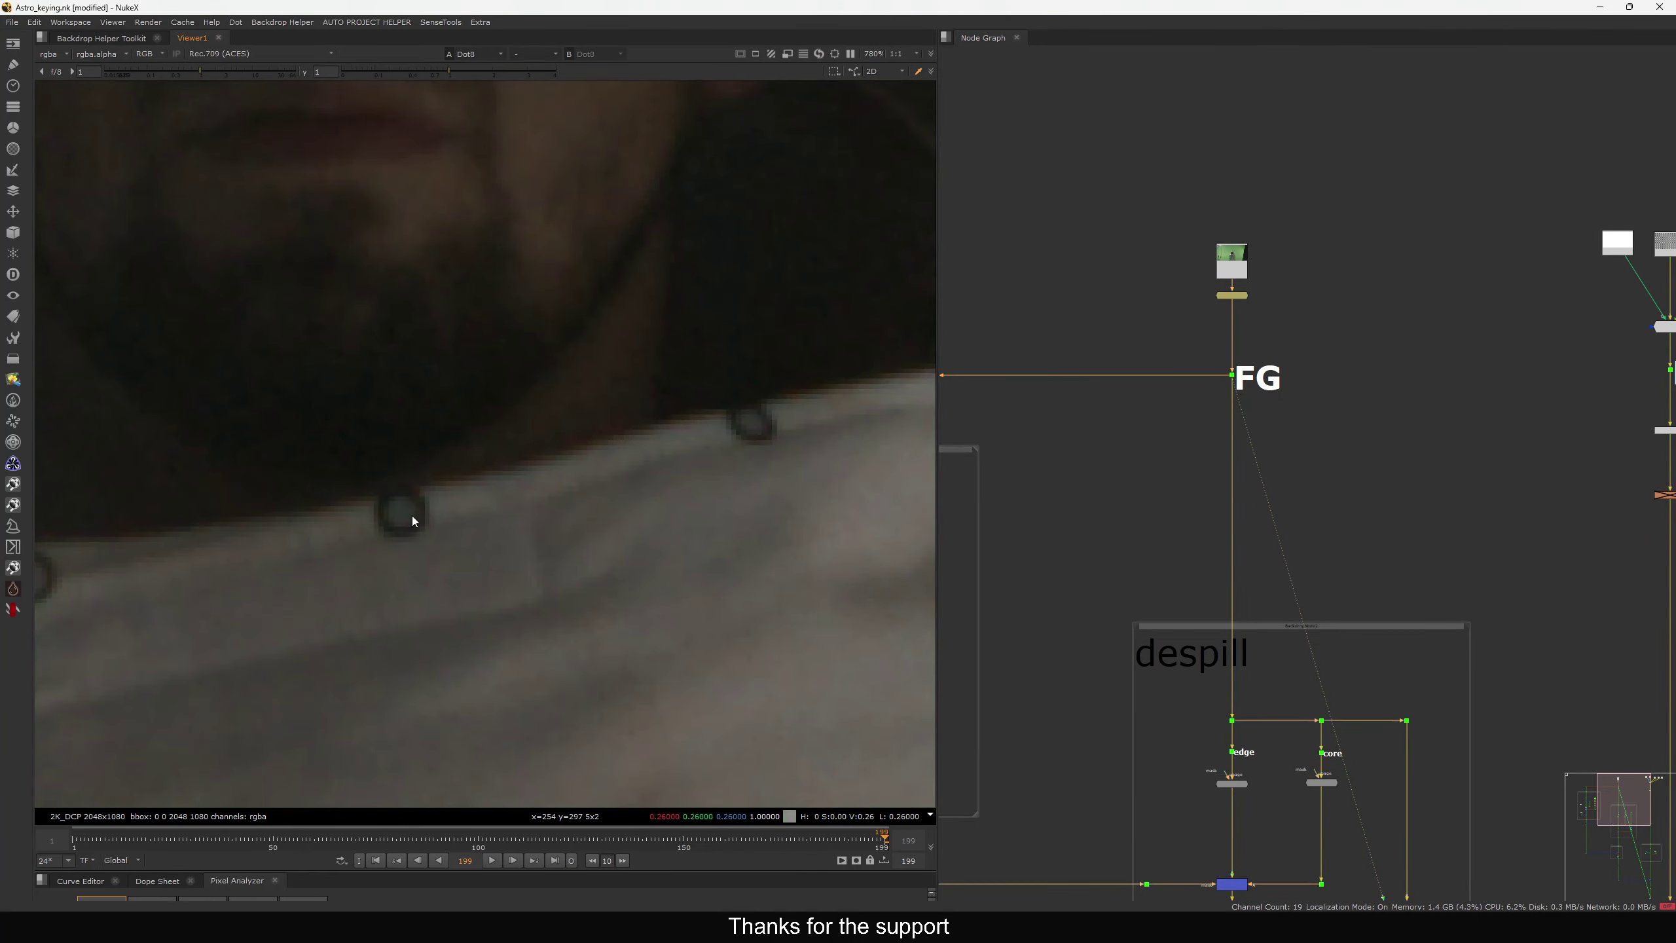
key(1)
scroll(555, 503, down, 1)
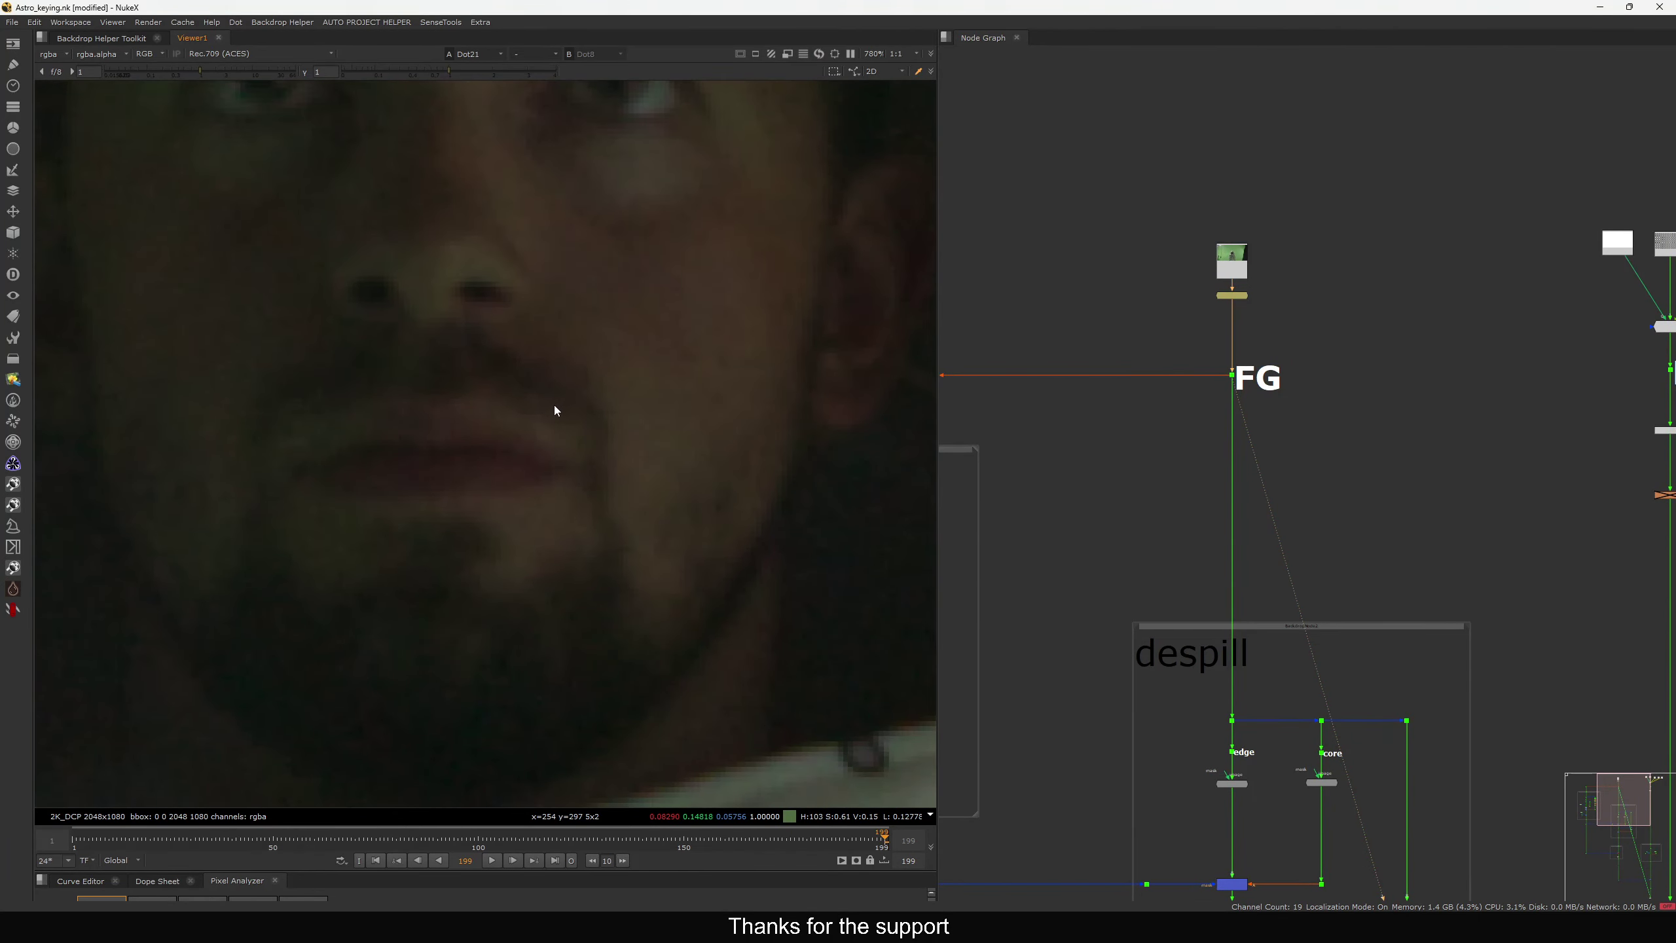
scroll(525, 466, down, 1)
key(2)
key(1)
key(2)
key(1)
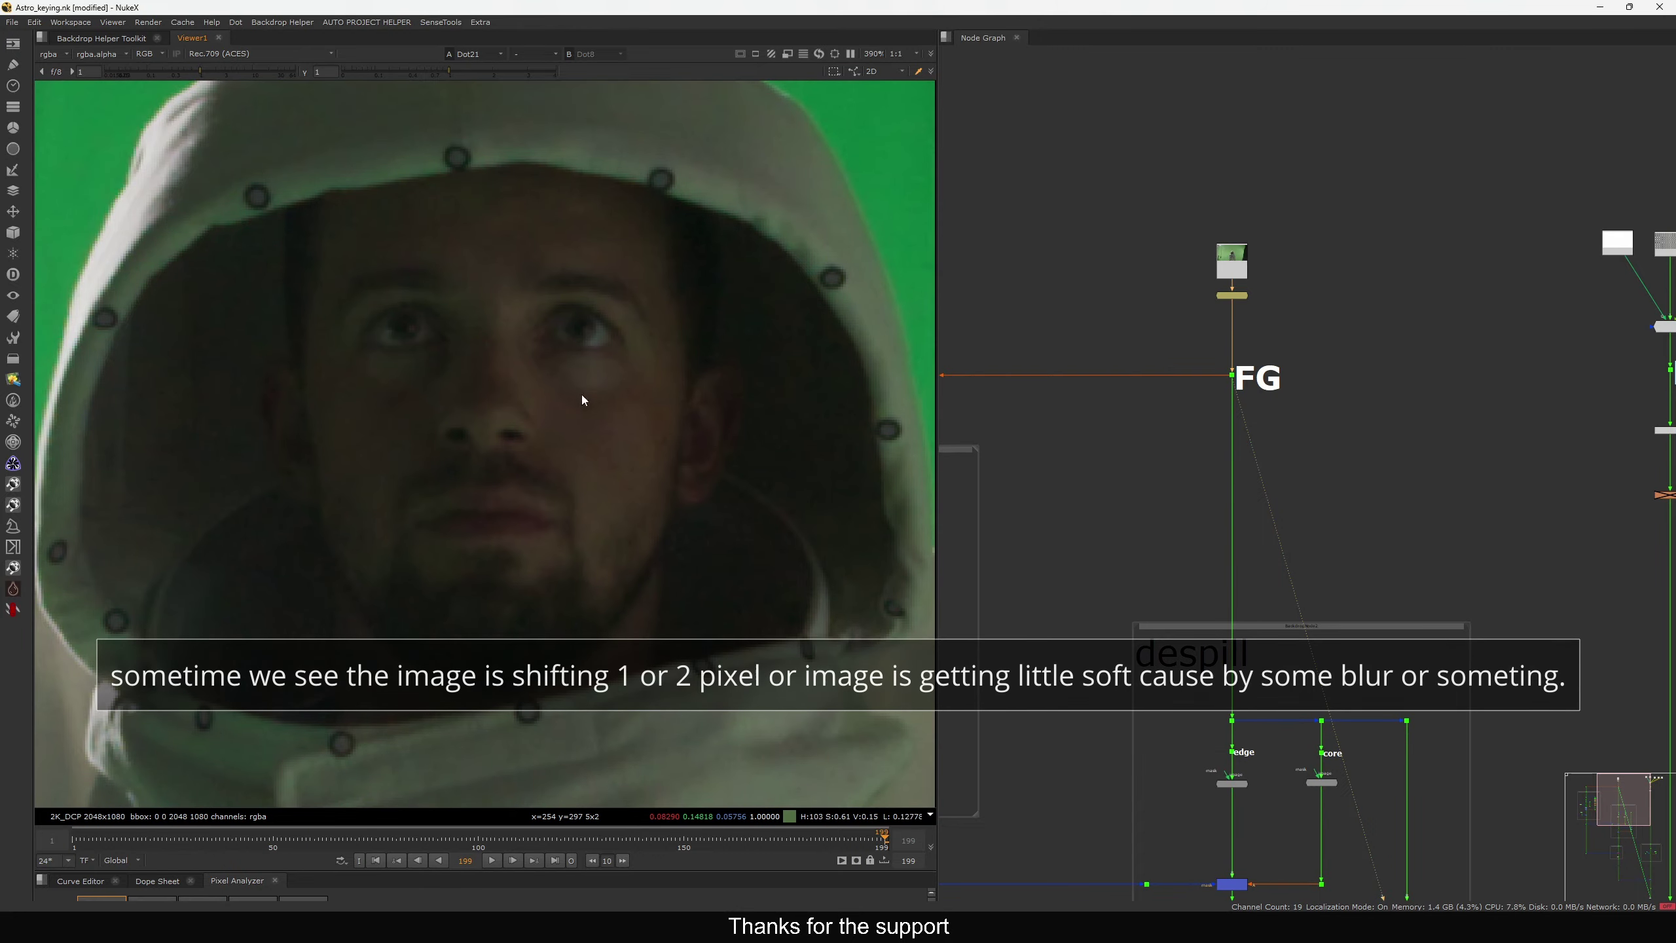
Compare the keyed output with the plate around the suit's collar and chest patches
middle_drag(603, 605, 600, 375)
scroll(599, 380, down, 1)
middle_drag(572, 486, 591, 449)
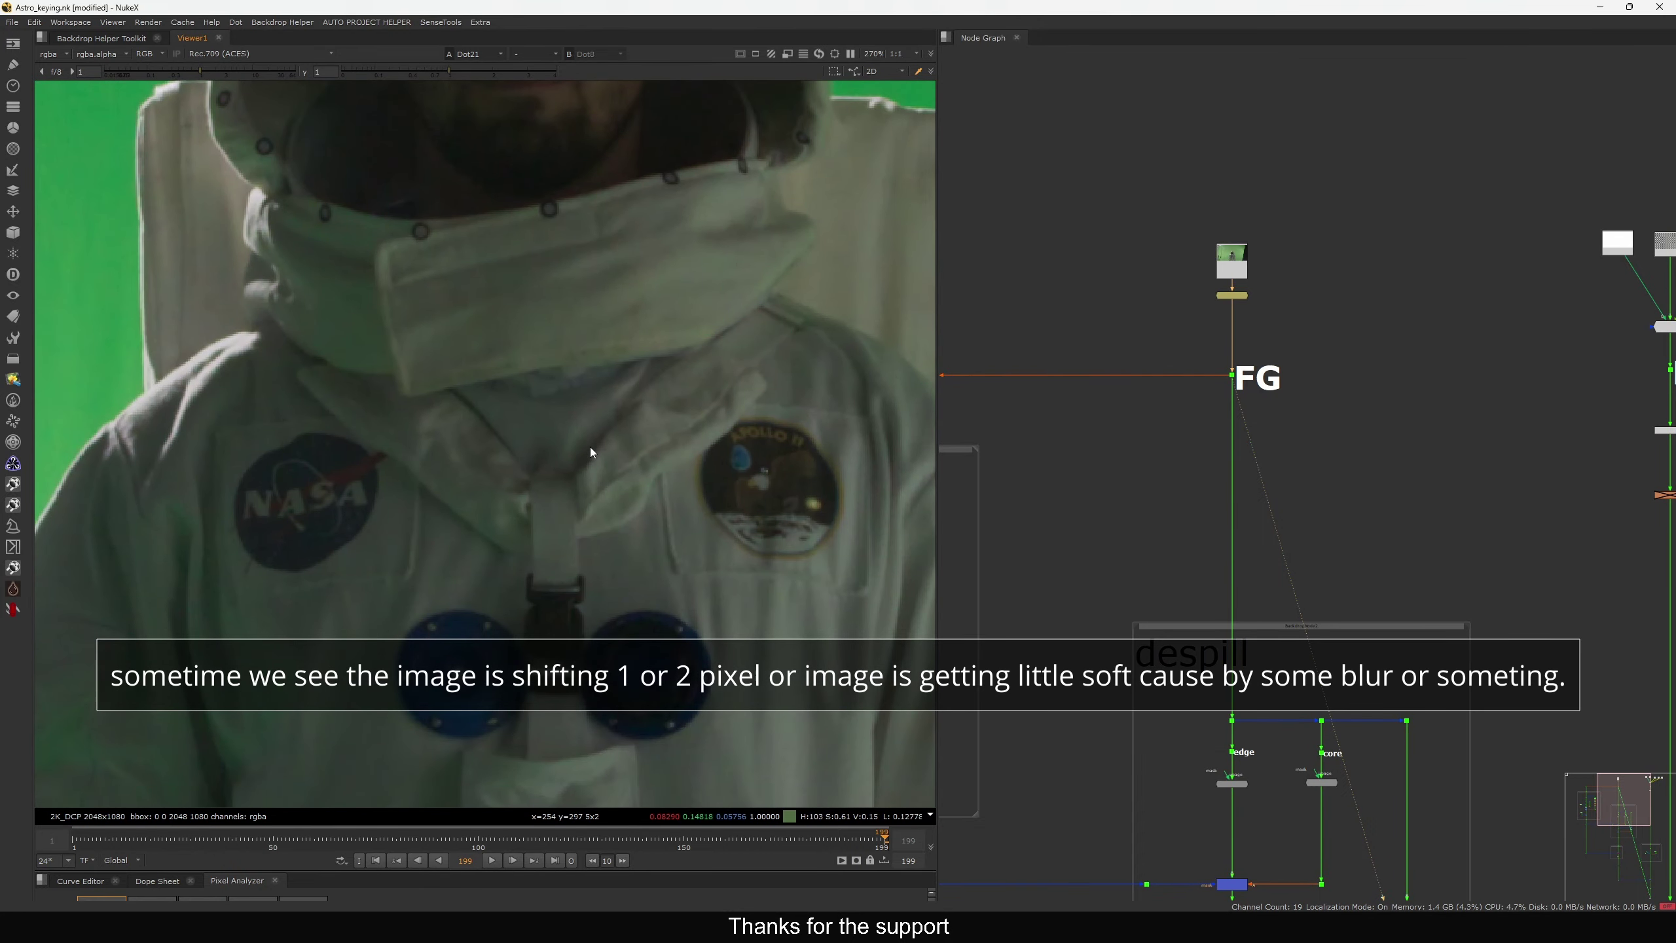
key(2)
key(1)
Insert a Blur node in the foreground branch, directly after the node below the lower alpha backdrop
scroll(1202, 512, down, 4)
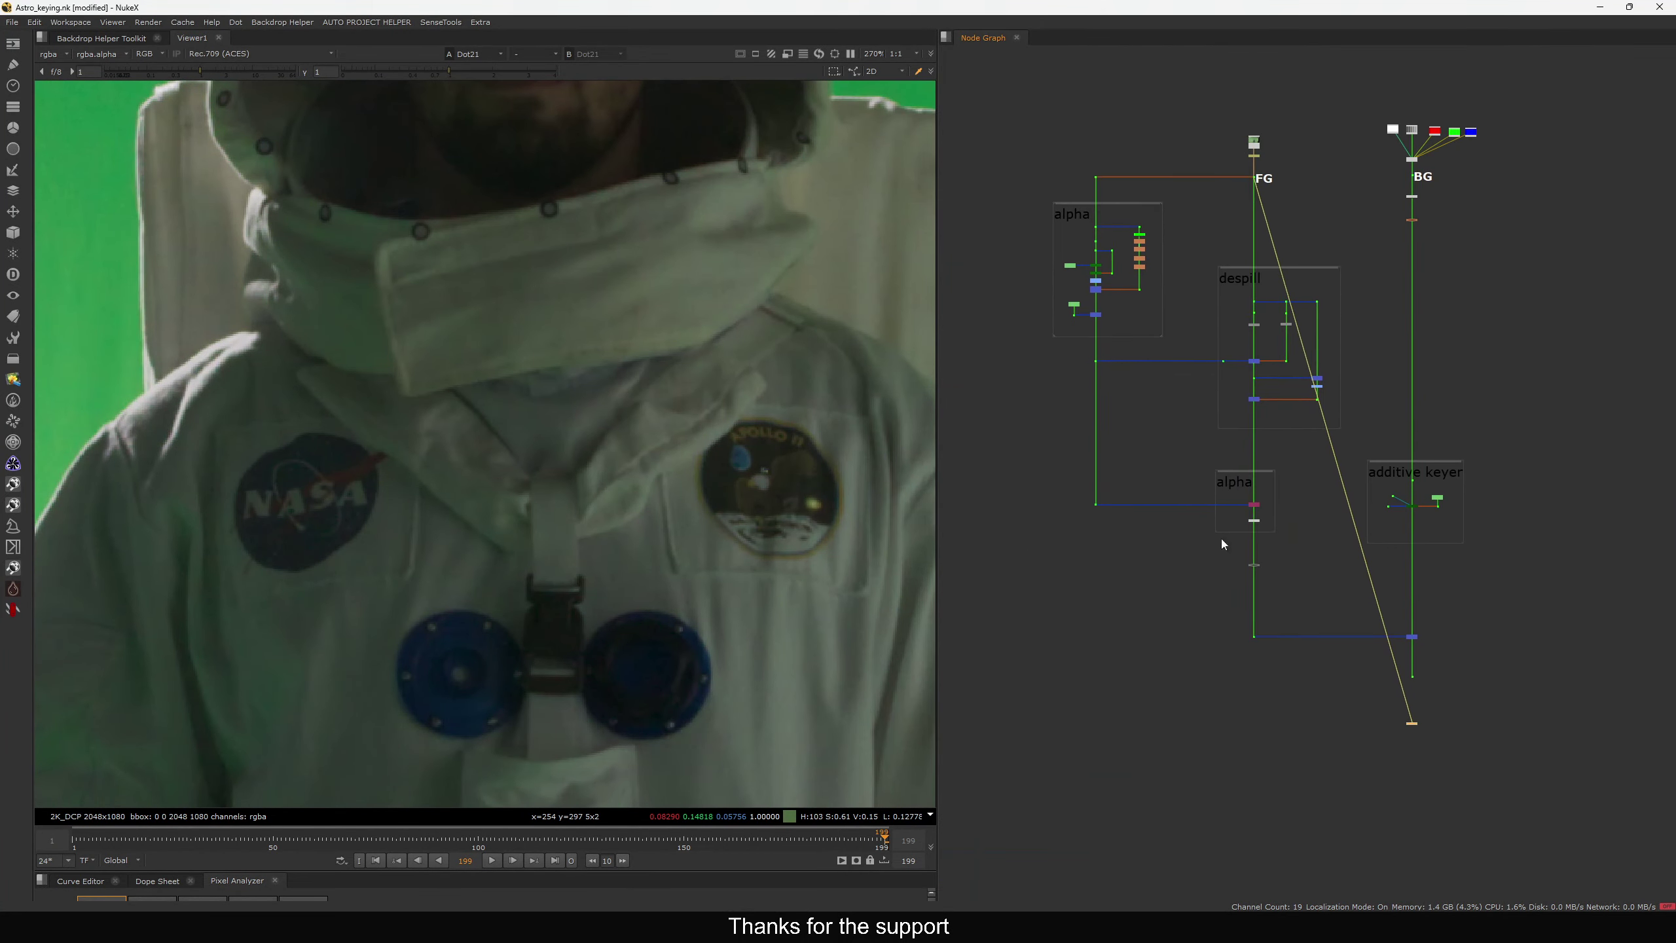
scroll(1220, 539, up, 4)
key(2)
scroll(1247, 373, up, 5)
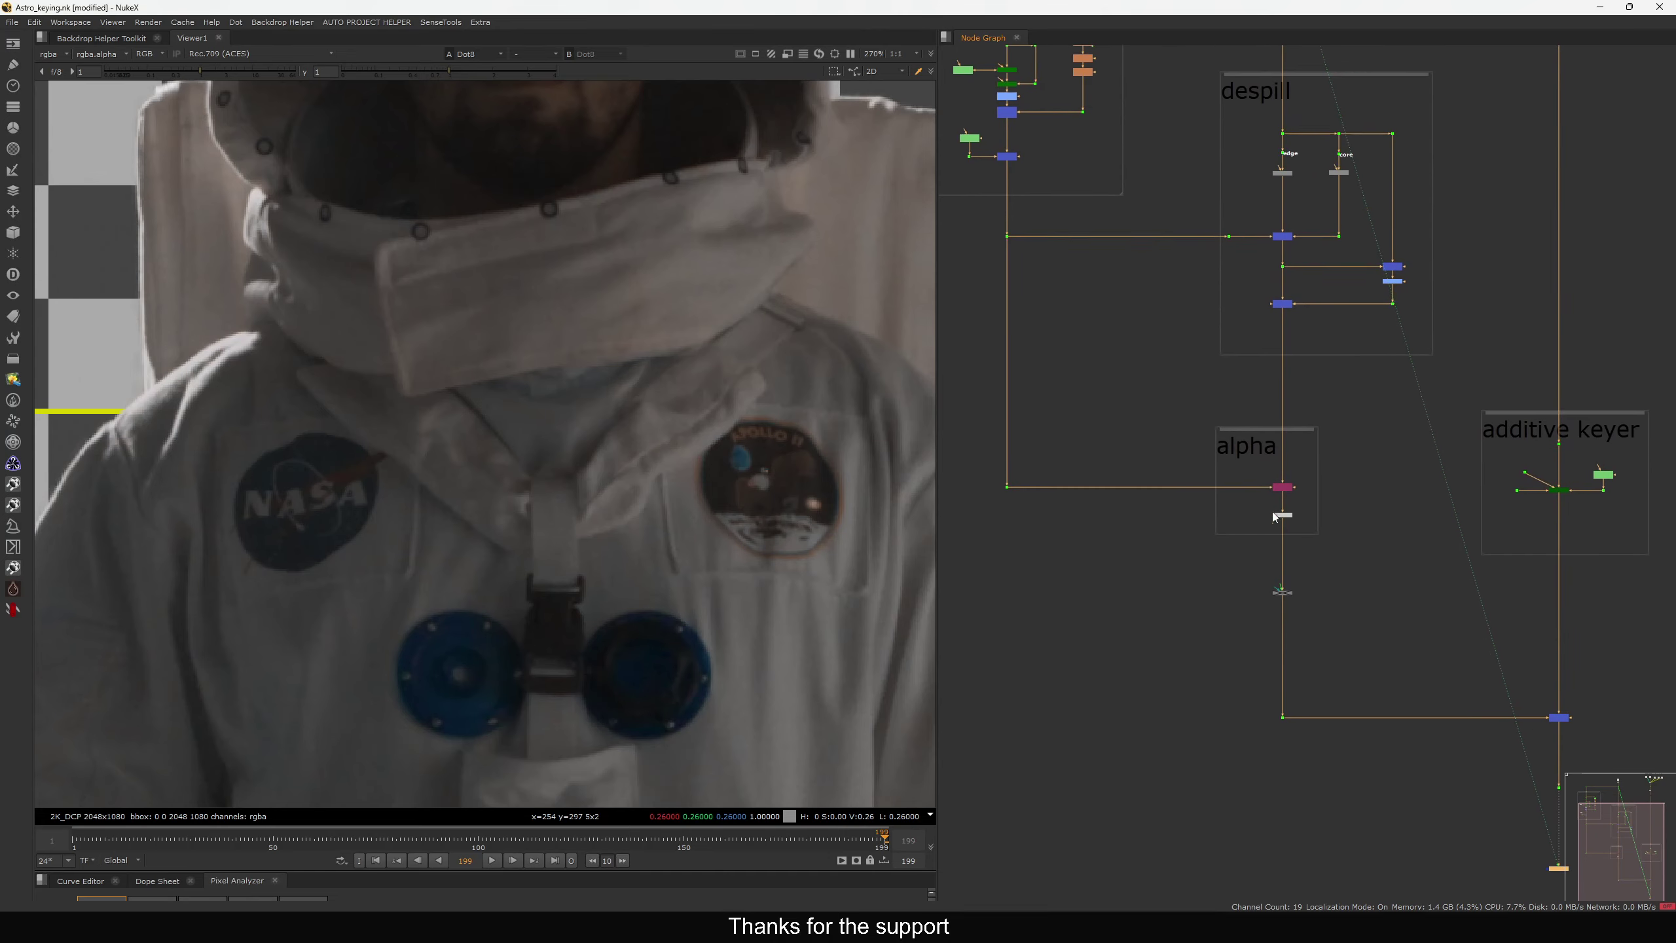
scroll(1254, 425, down, 2)
scroll(1217, 579, up, 2)
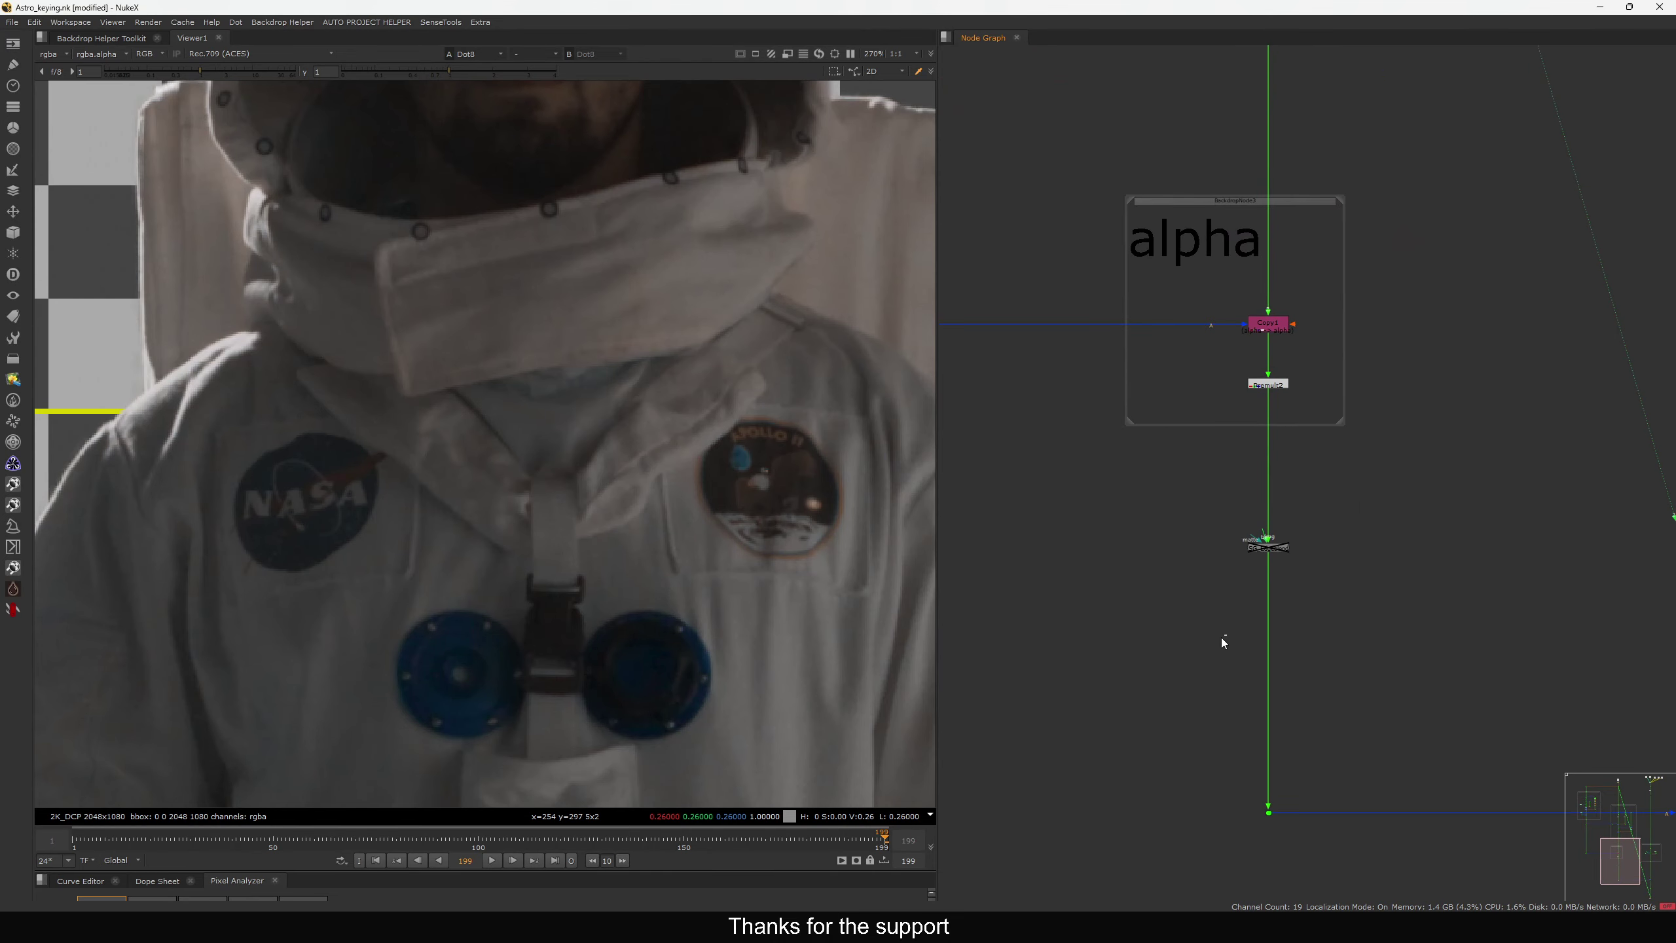
key(g)
drag(1228, 644, 1257, 640)
key(Delete)
key(b)
click(1184, 710)
scroll(1163, 622, down, 4)
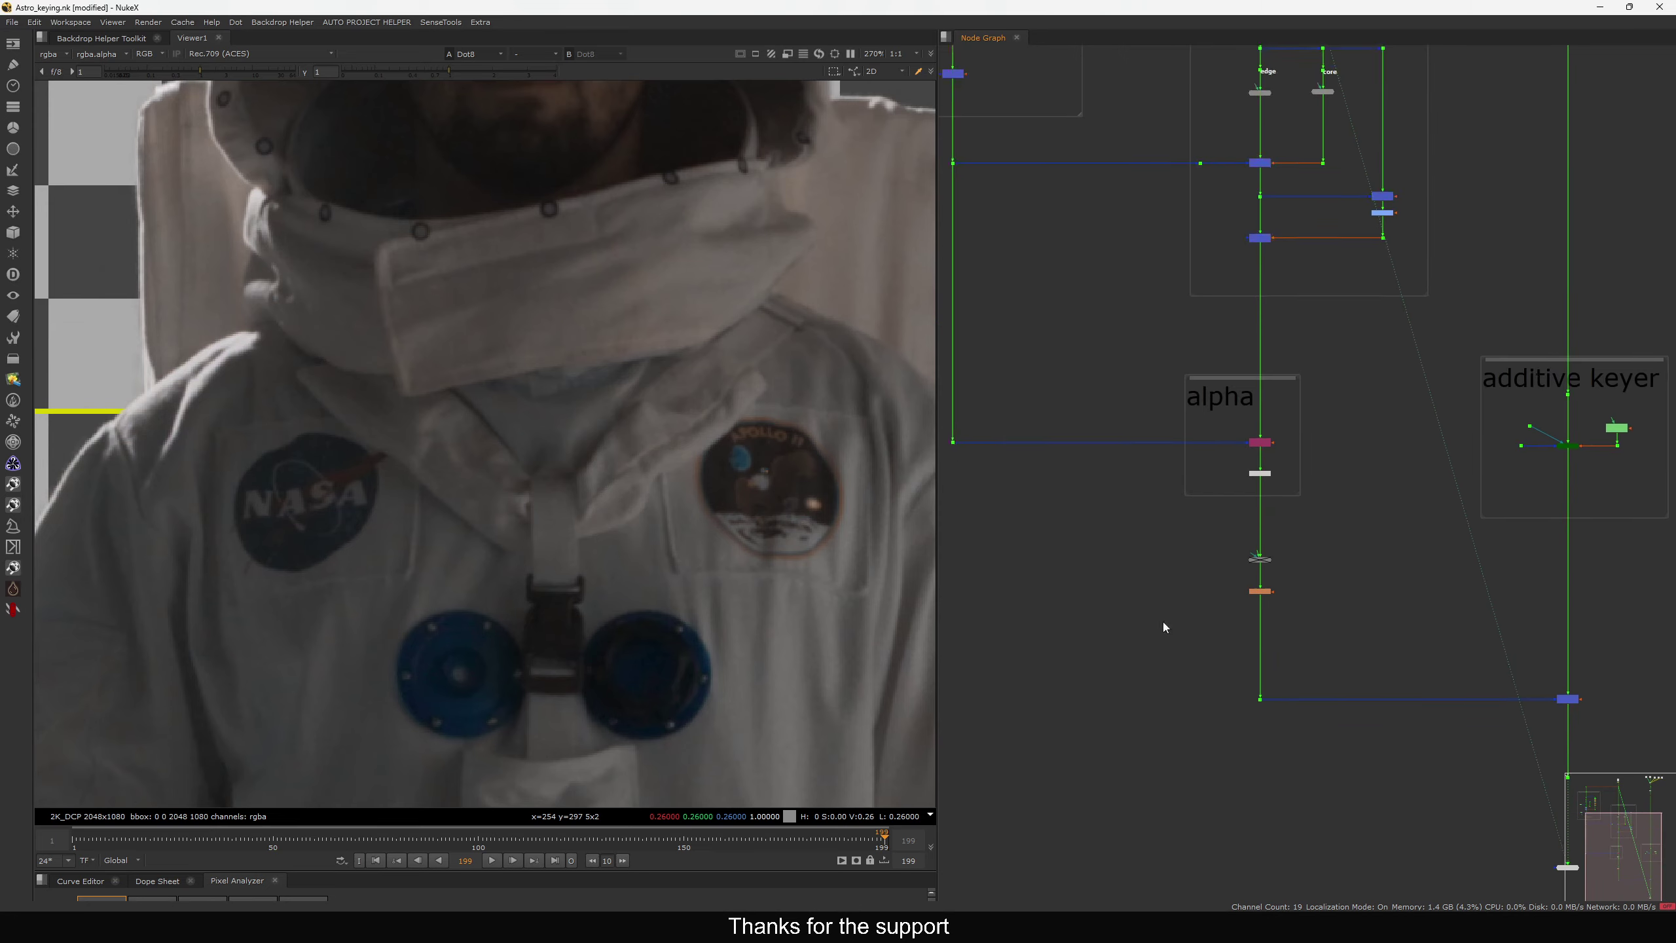
Go back to the top of the node tree and show the FG plate's Dot in the viewer
scroll(1474, 659, up, 1)
scroll(1365, 732, down, 5)
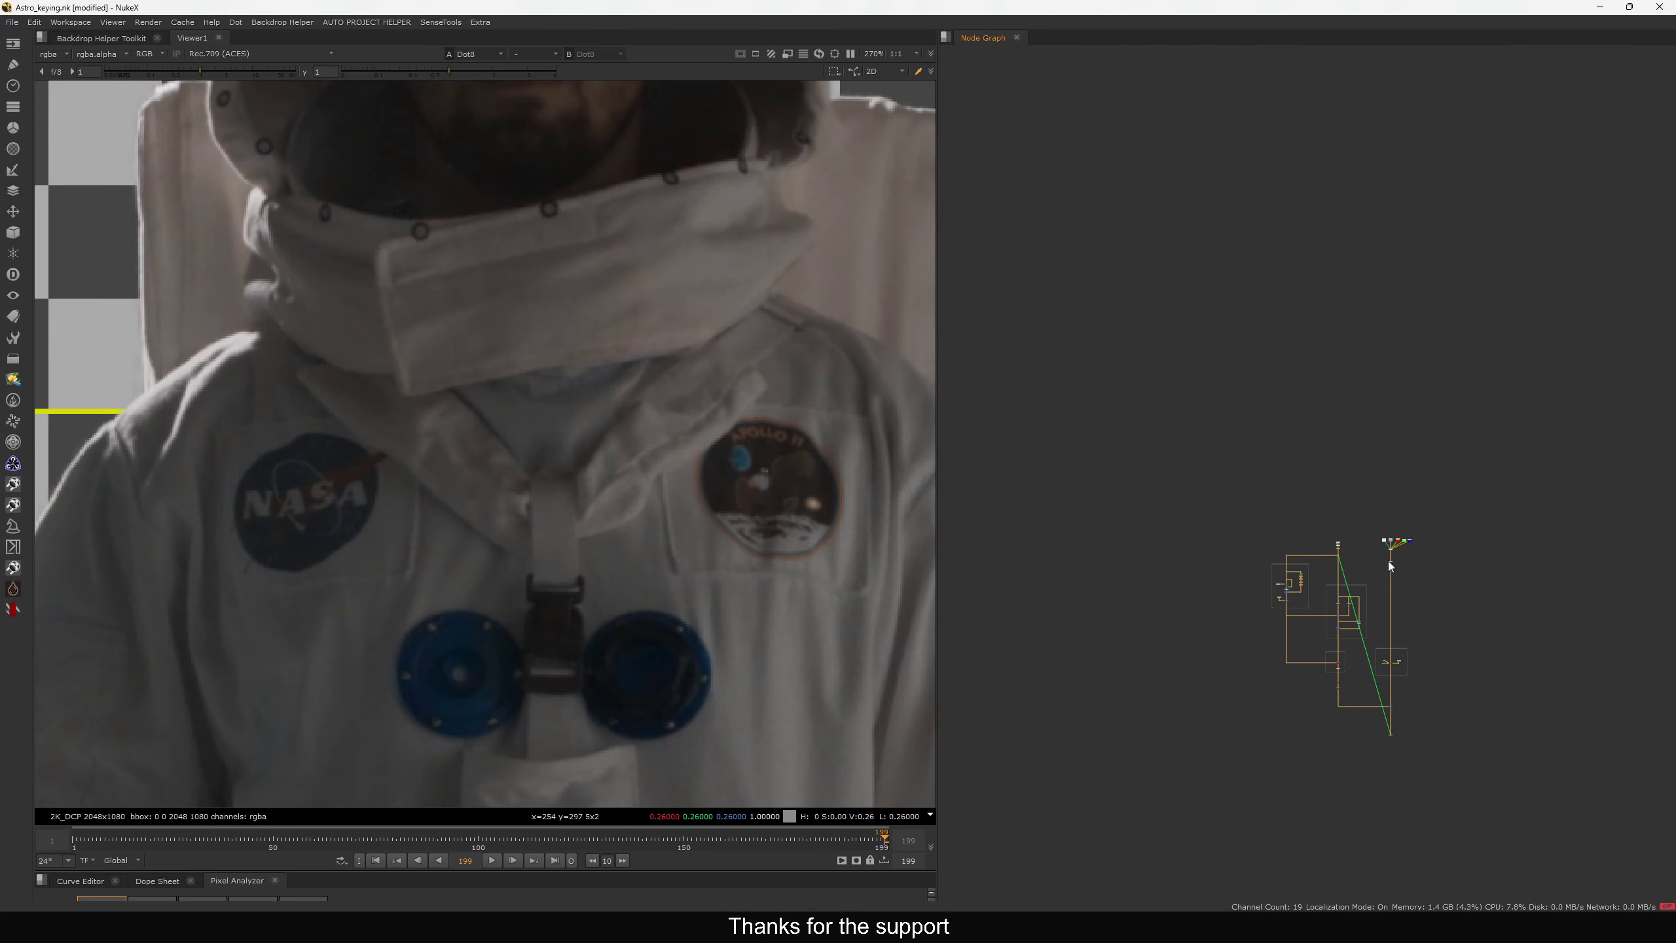
middle_drag(1389, 566, 1325, 415)
scroll(1275, 408, up, 7)
drag(1372, 362, 1184, 453)
key(1)
Zoom in on the Apollo 11 patch and compare the blurred output's sharpness with the plate
scroll(764, 455, up, 5)
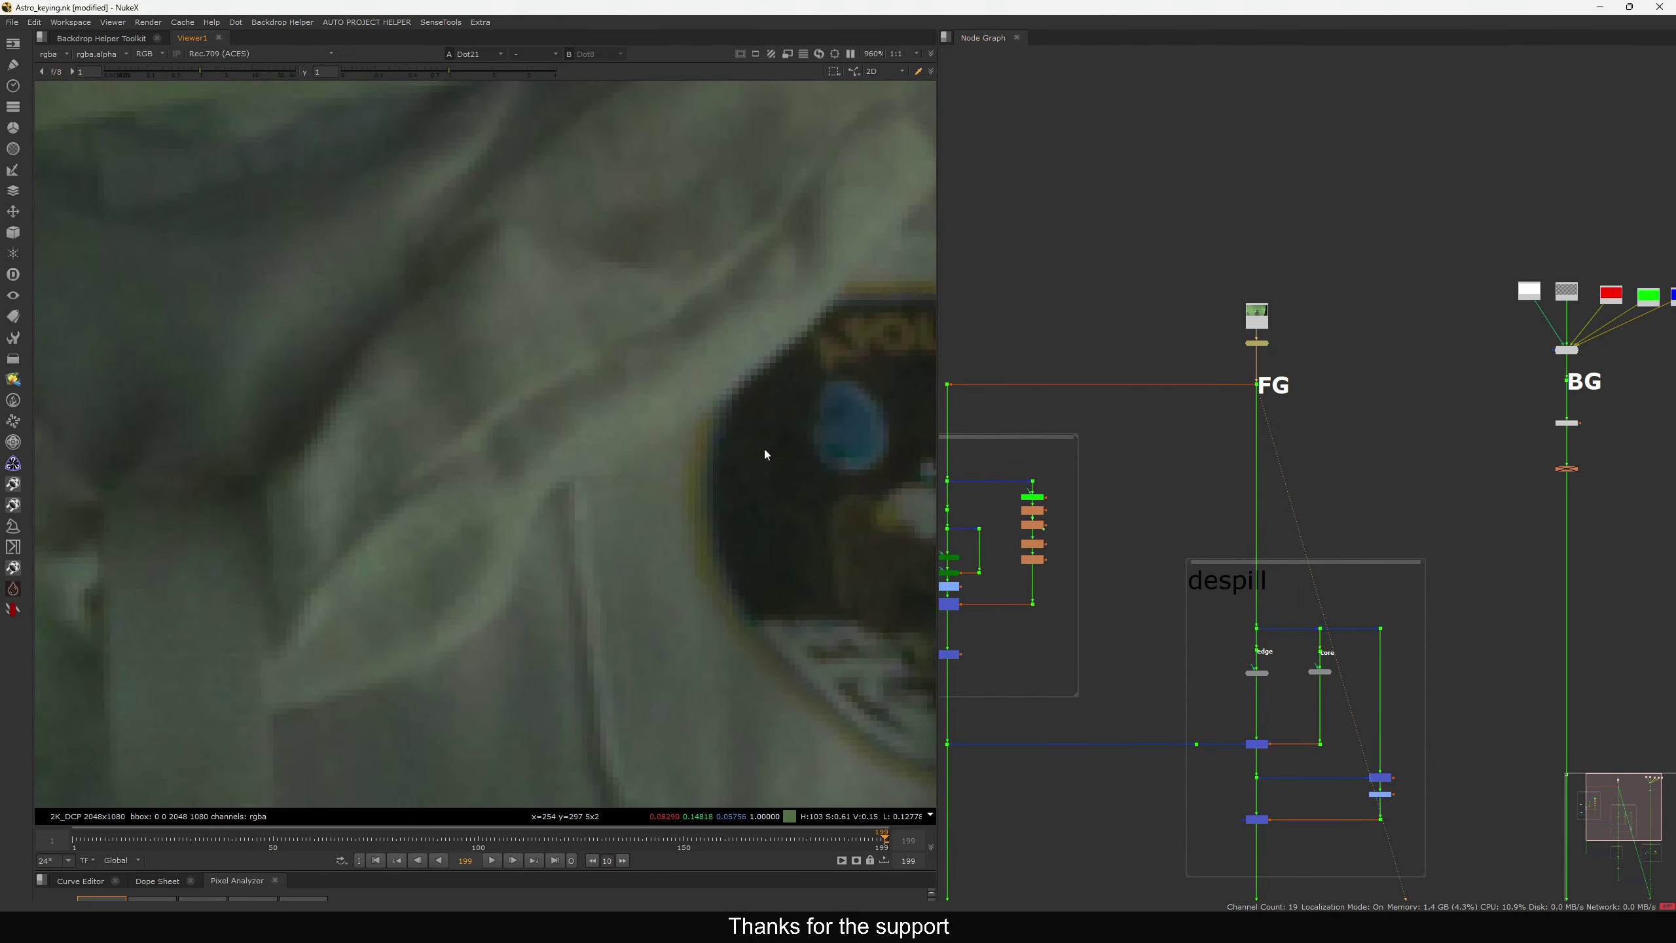
scroll(611, 456, down, 3)
scroll(677, 454, up, 3)
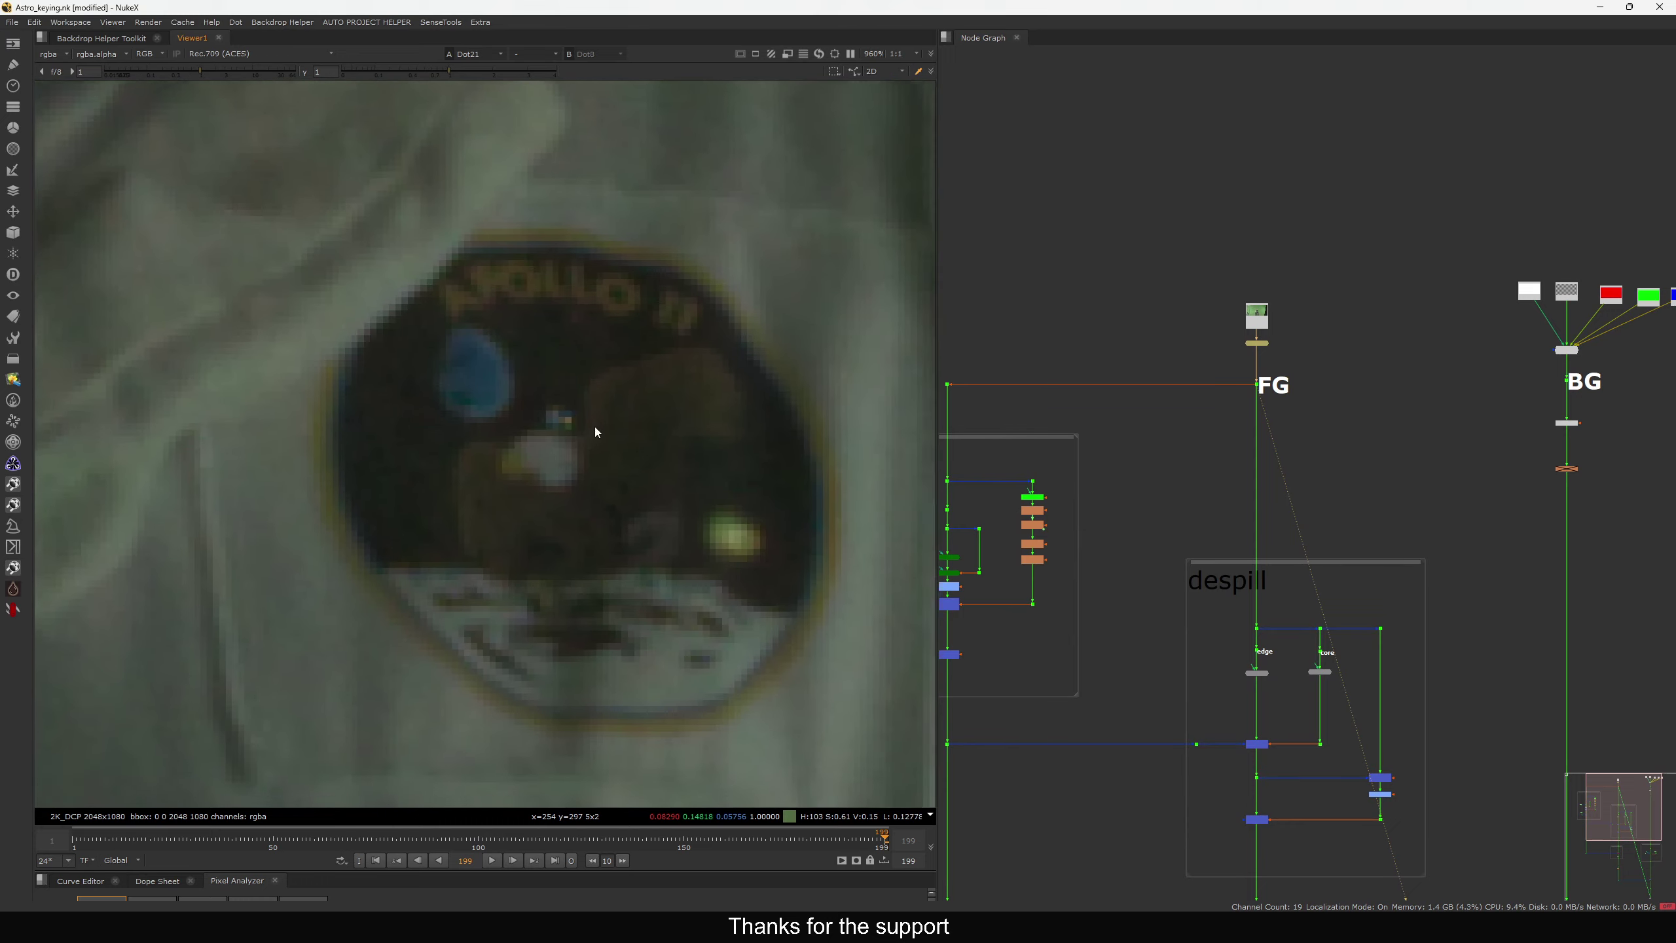
middle_drag(594, 427, 429, 388)
scroll(579, 509, up, 1)
key(2)
key(1)
key(2)
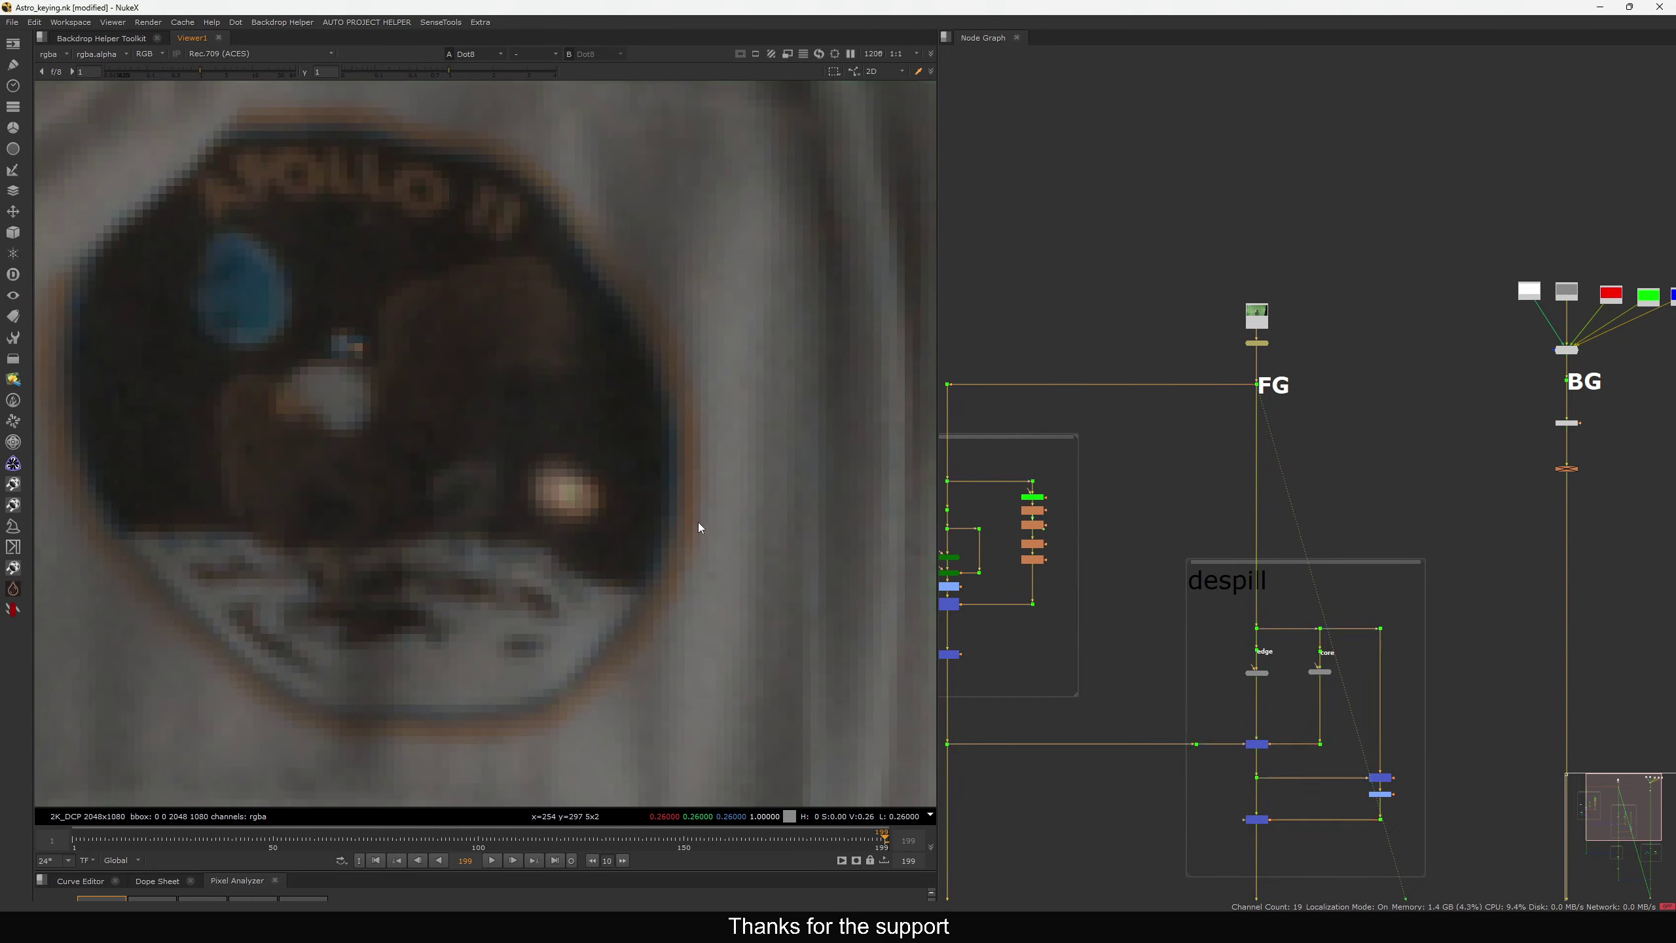
Return to the Blur node below the lower alpha backdrop and open its properties
middle_drag(1293, 858, 1289, 371)
middle_drag(1254, 694, 1257, 528)
scroll(1251, 532, up, 3)
click(1277, 528)
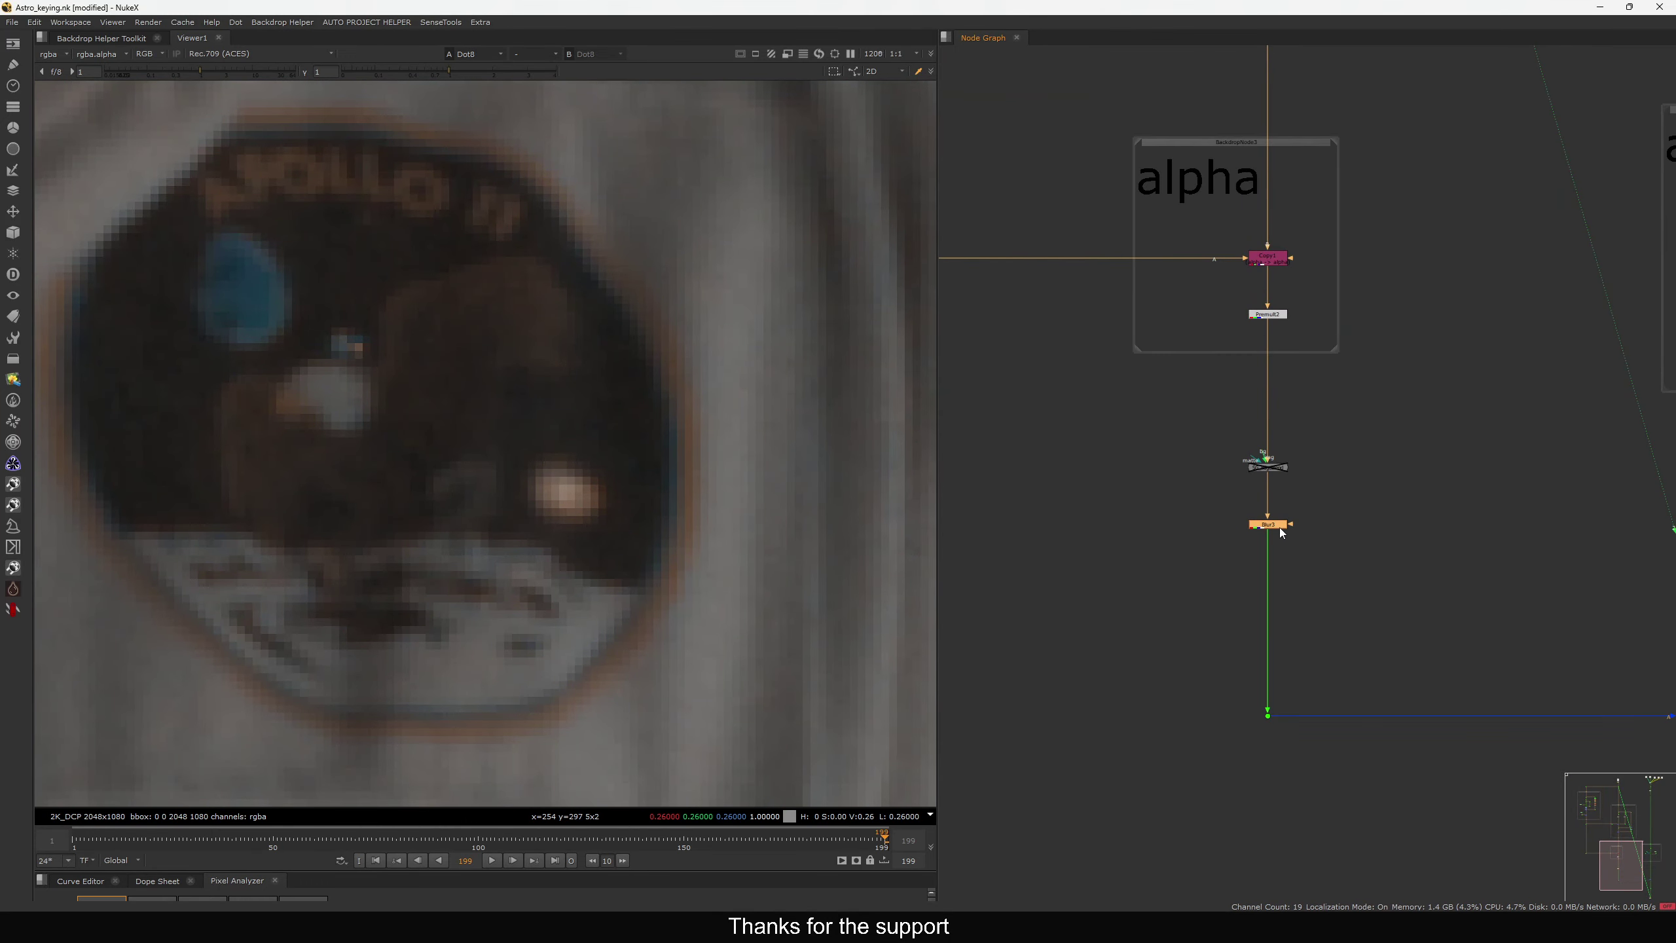
double_click(1277, 525)
key(Return)
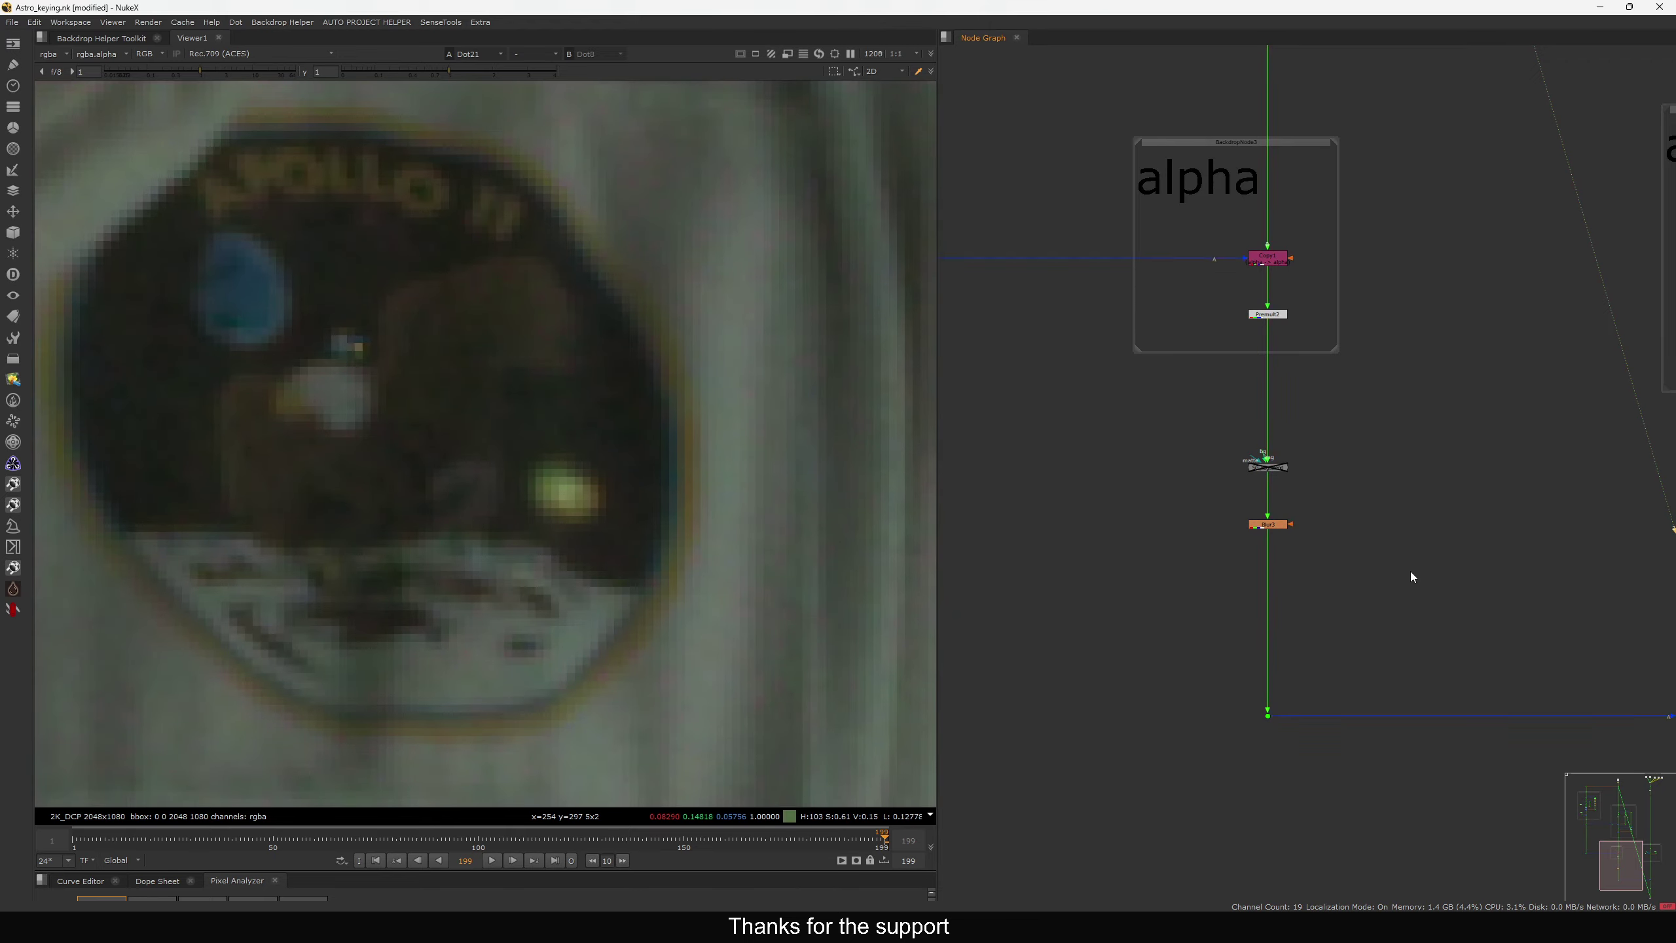
Examine the plate's NASA patch up close and undo the Blur node's insertion
scroll(553, 566, down, 12)
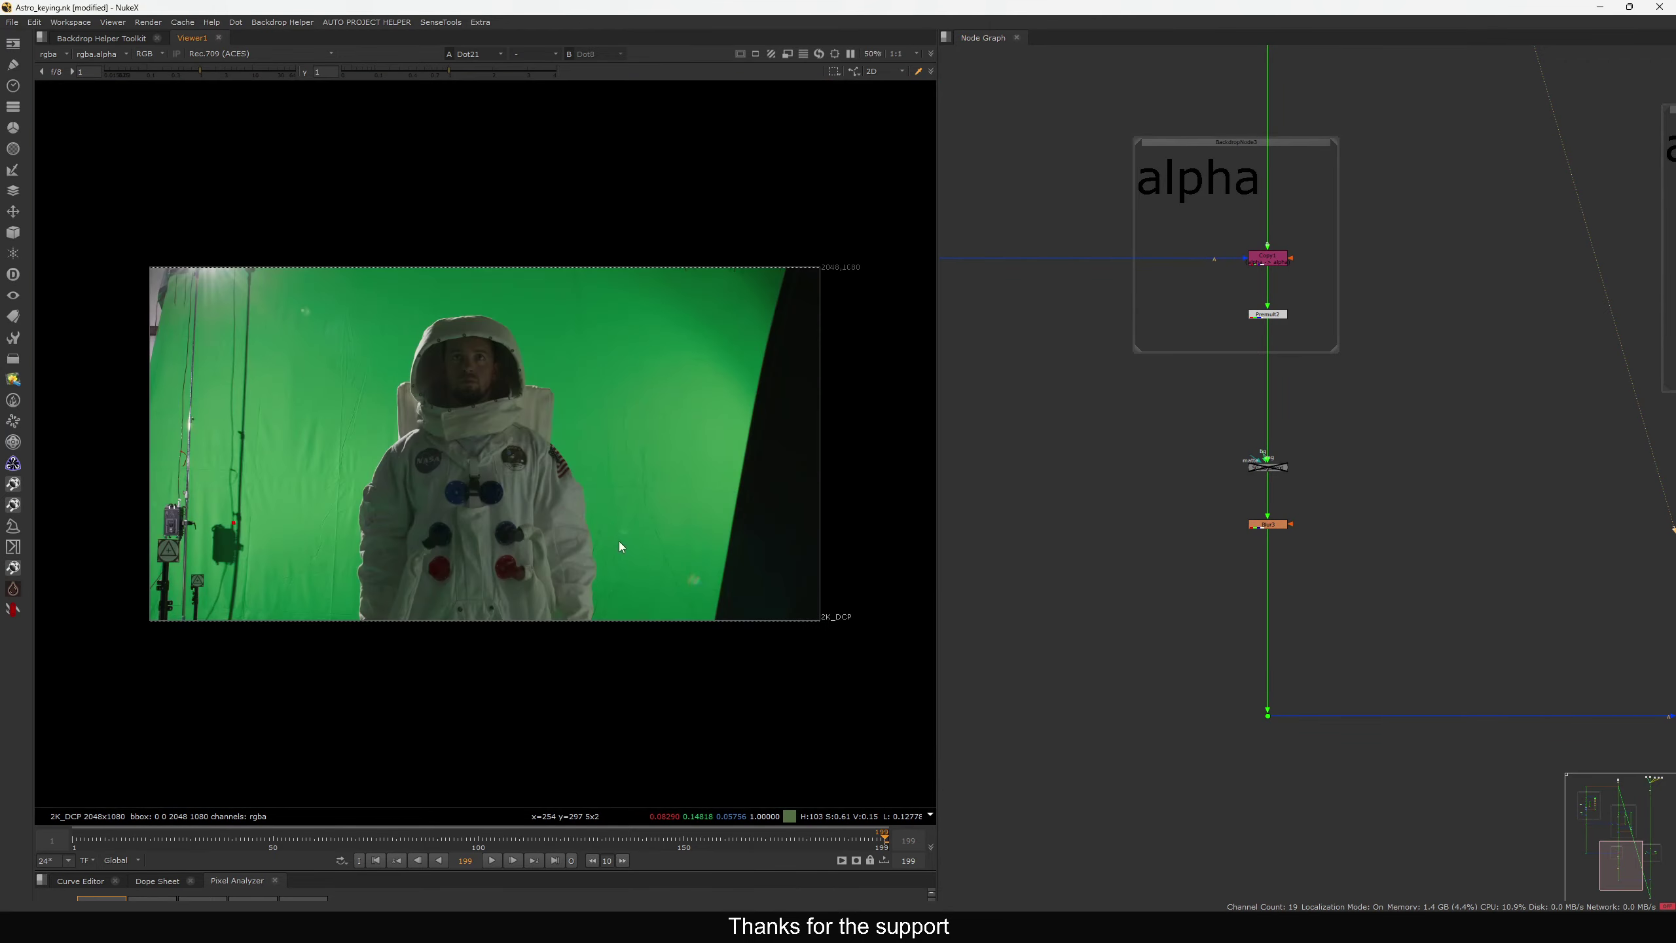
scroll(531, 434, up, 3)
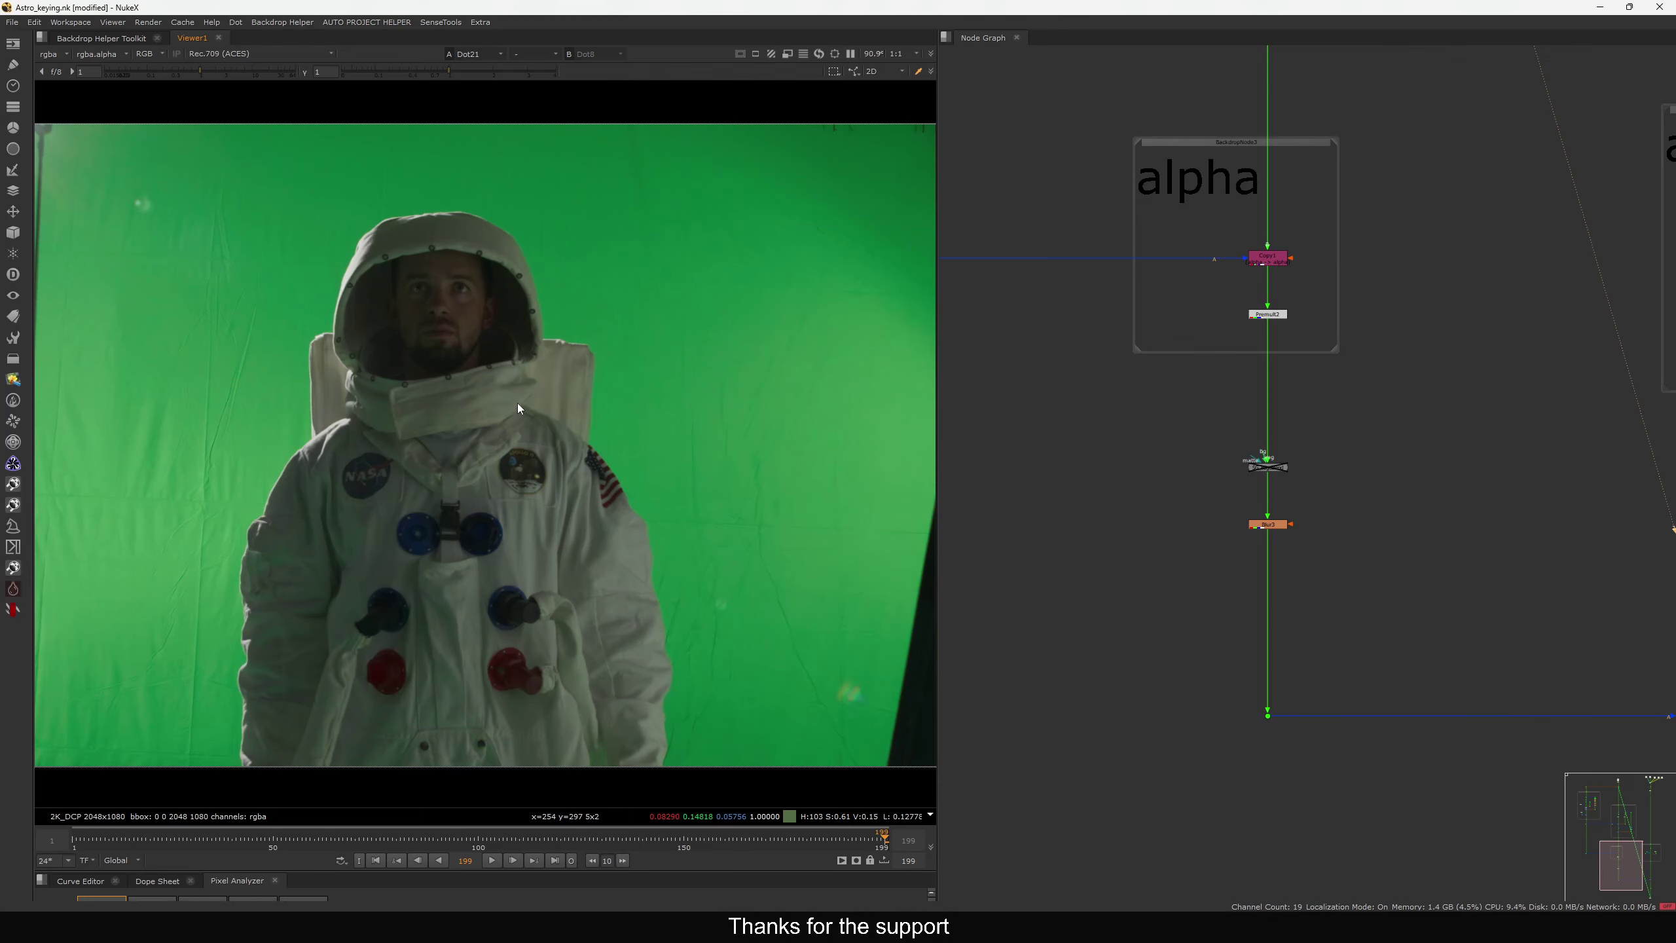
scroll(537, 394, up, 6)
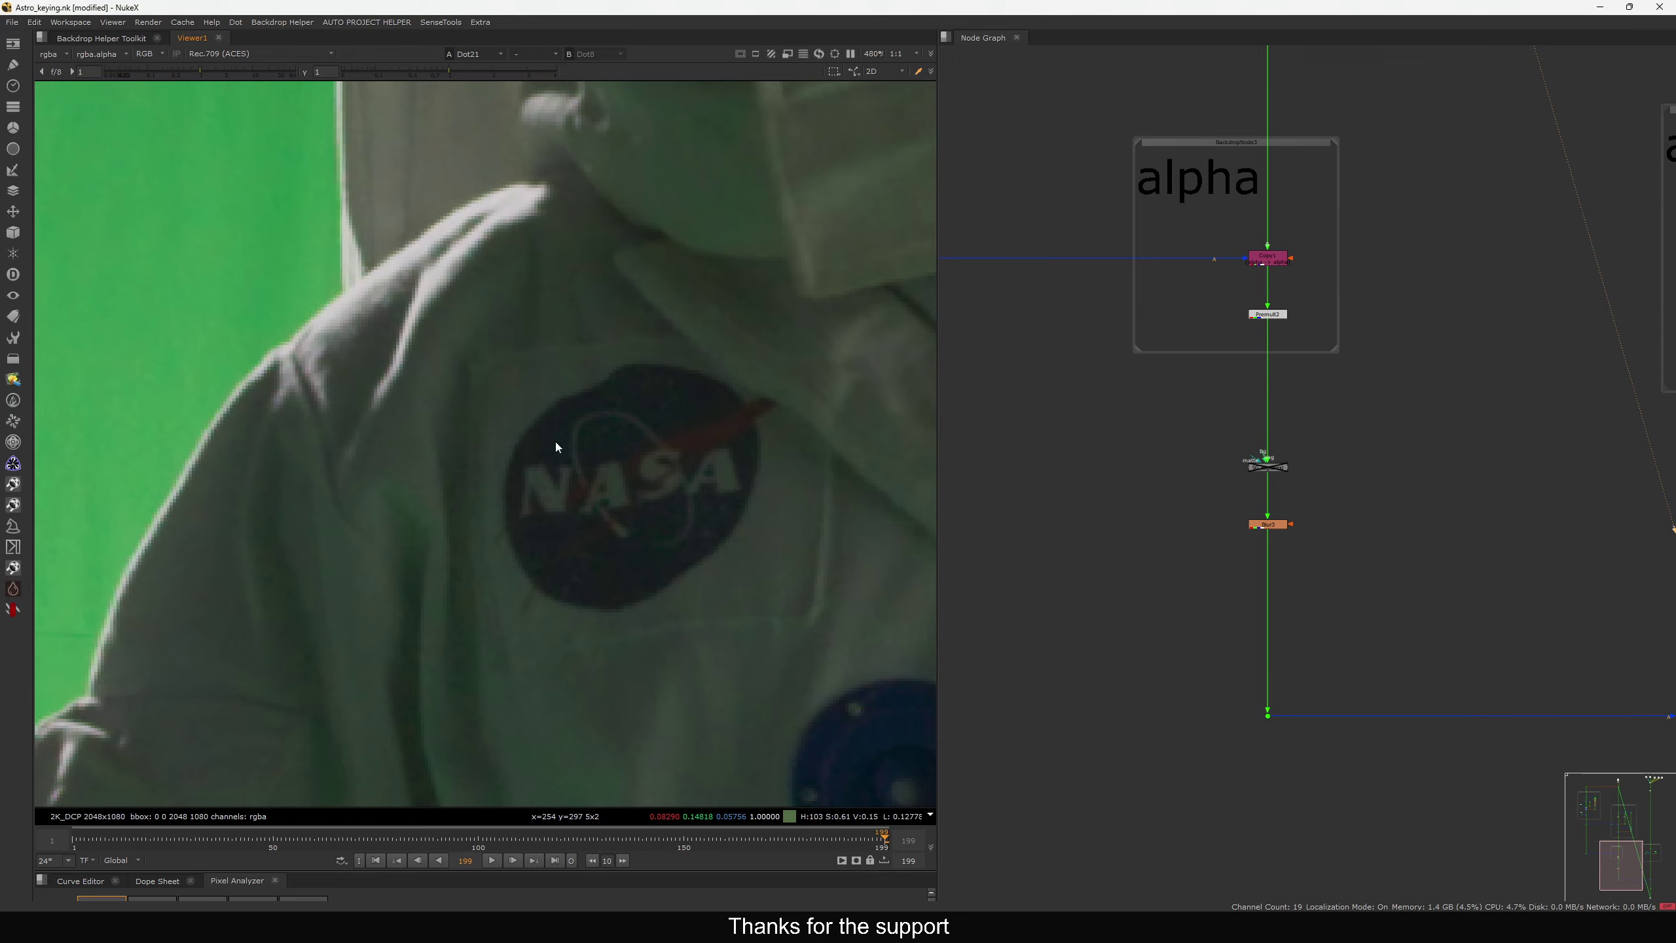
scroll(614, 475, up, 6)
key(ctrl+z)
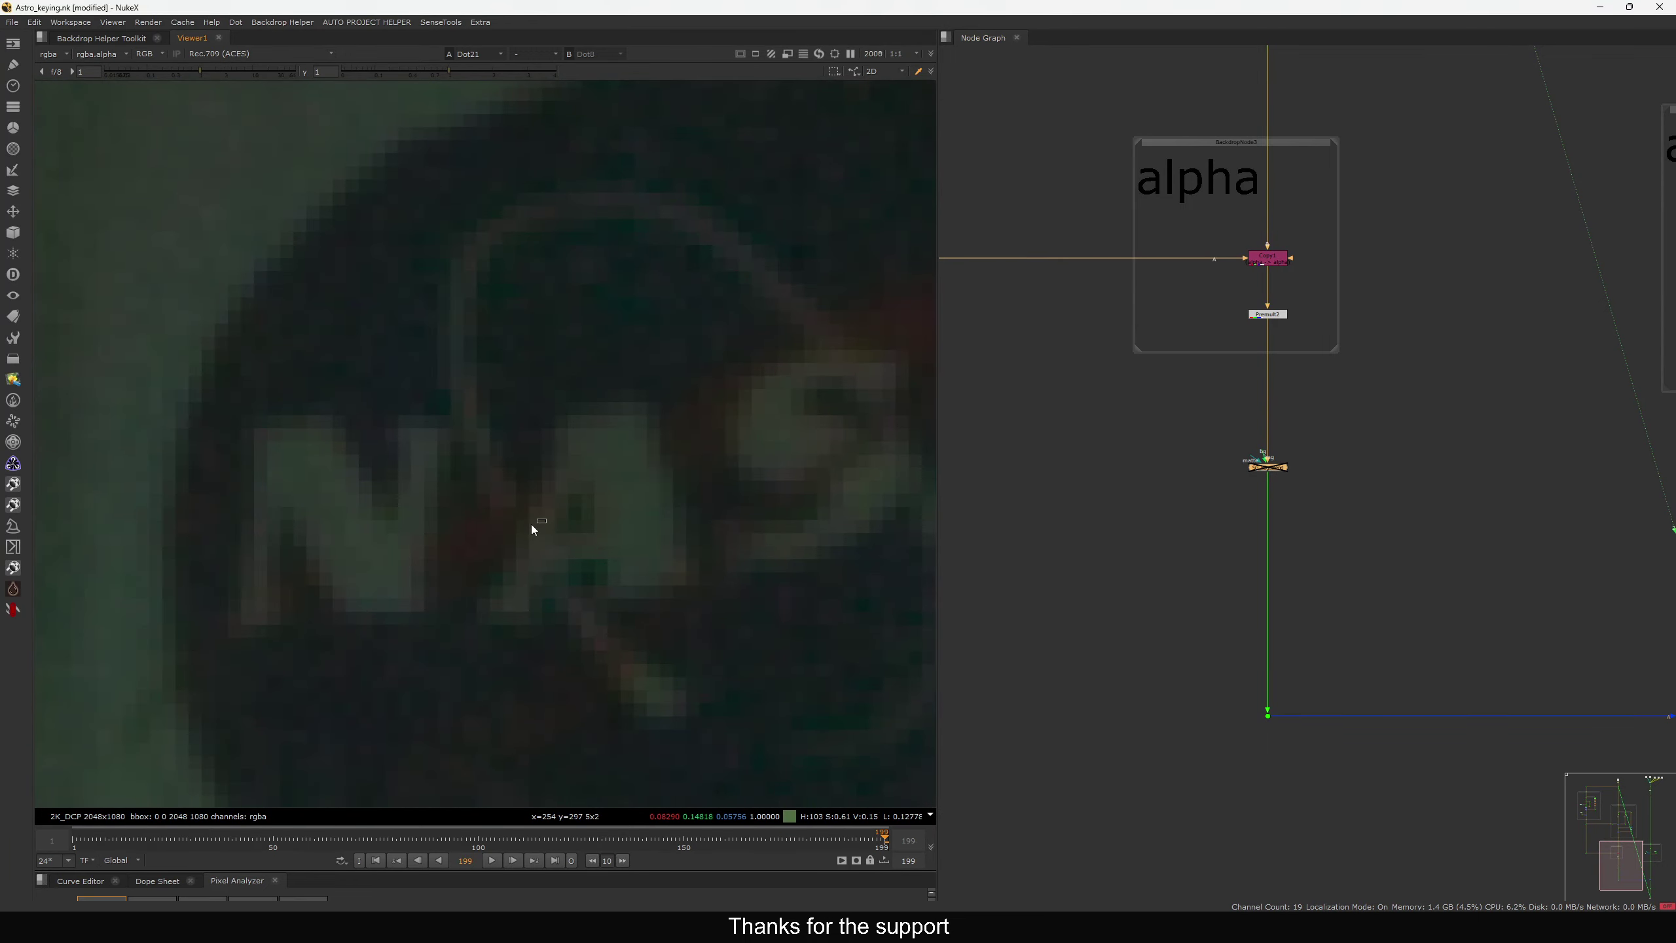
Return to the FG plate's Dot and frame the astronaut's upper body in the viewer
key(f)
scroll(1162, 516, down, 7)
middle_drag(1243, 610, 1385, 938)
click(1425, 619)
key(1)
scroll(426, 450, up, 5)
Switch repeatedly between the keyed output and the plate to compare the astronaut's upper body
key(2)
key(1)
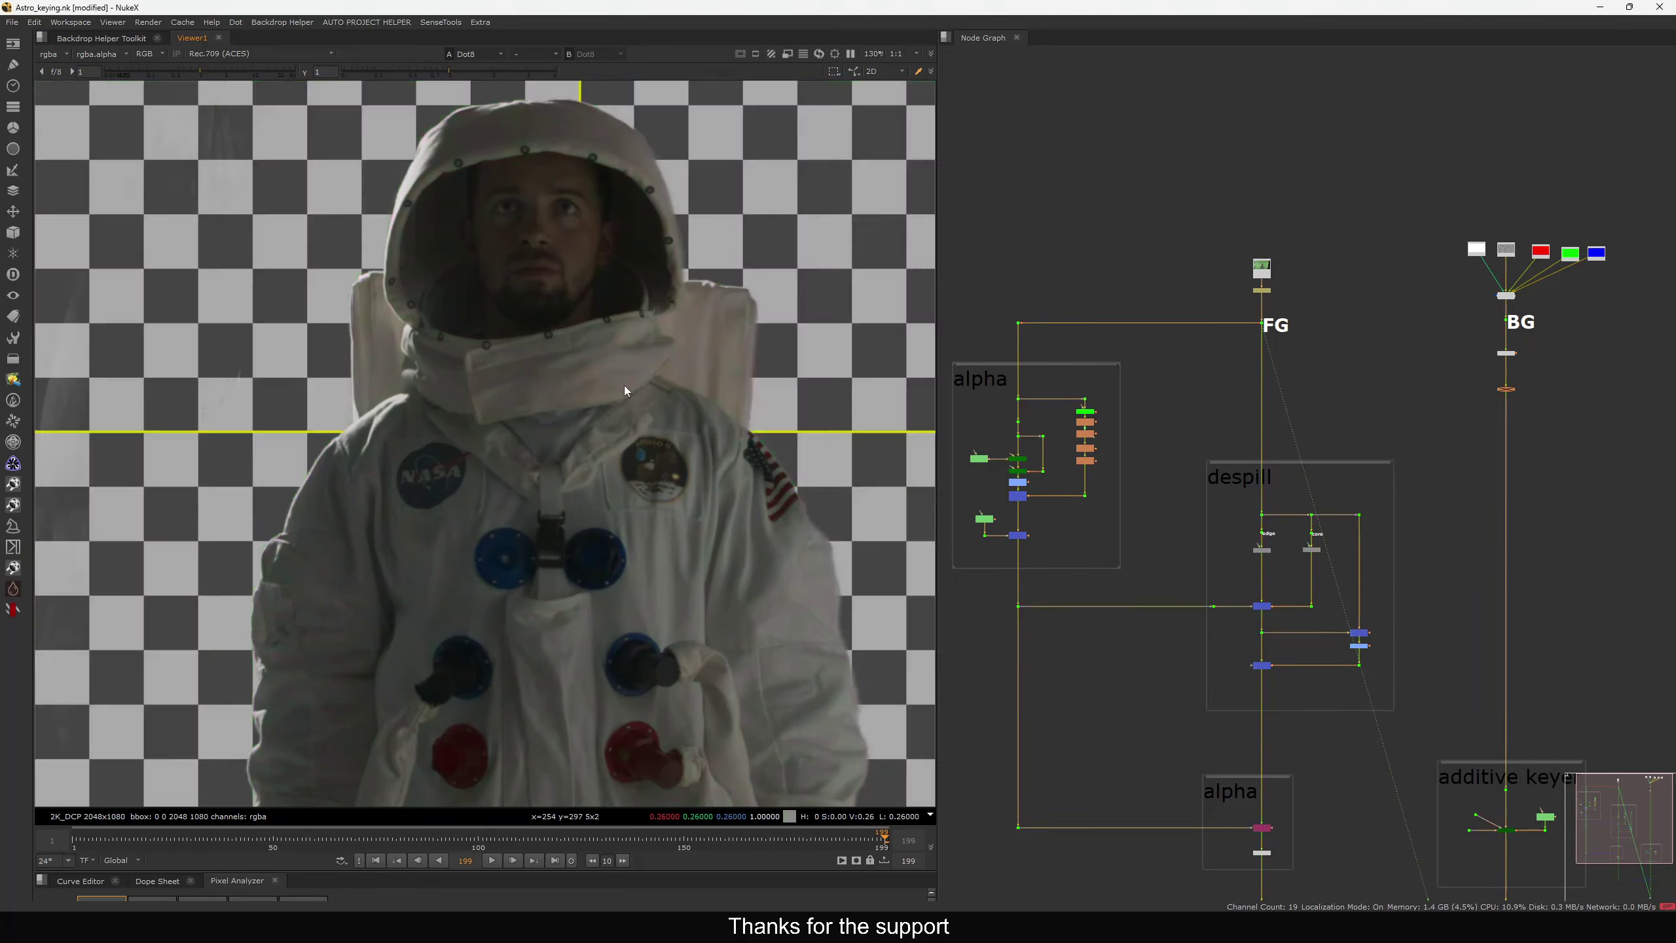
key(2)
key(1)
key(2)
key(1)
key(2)
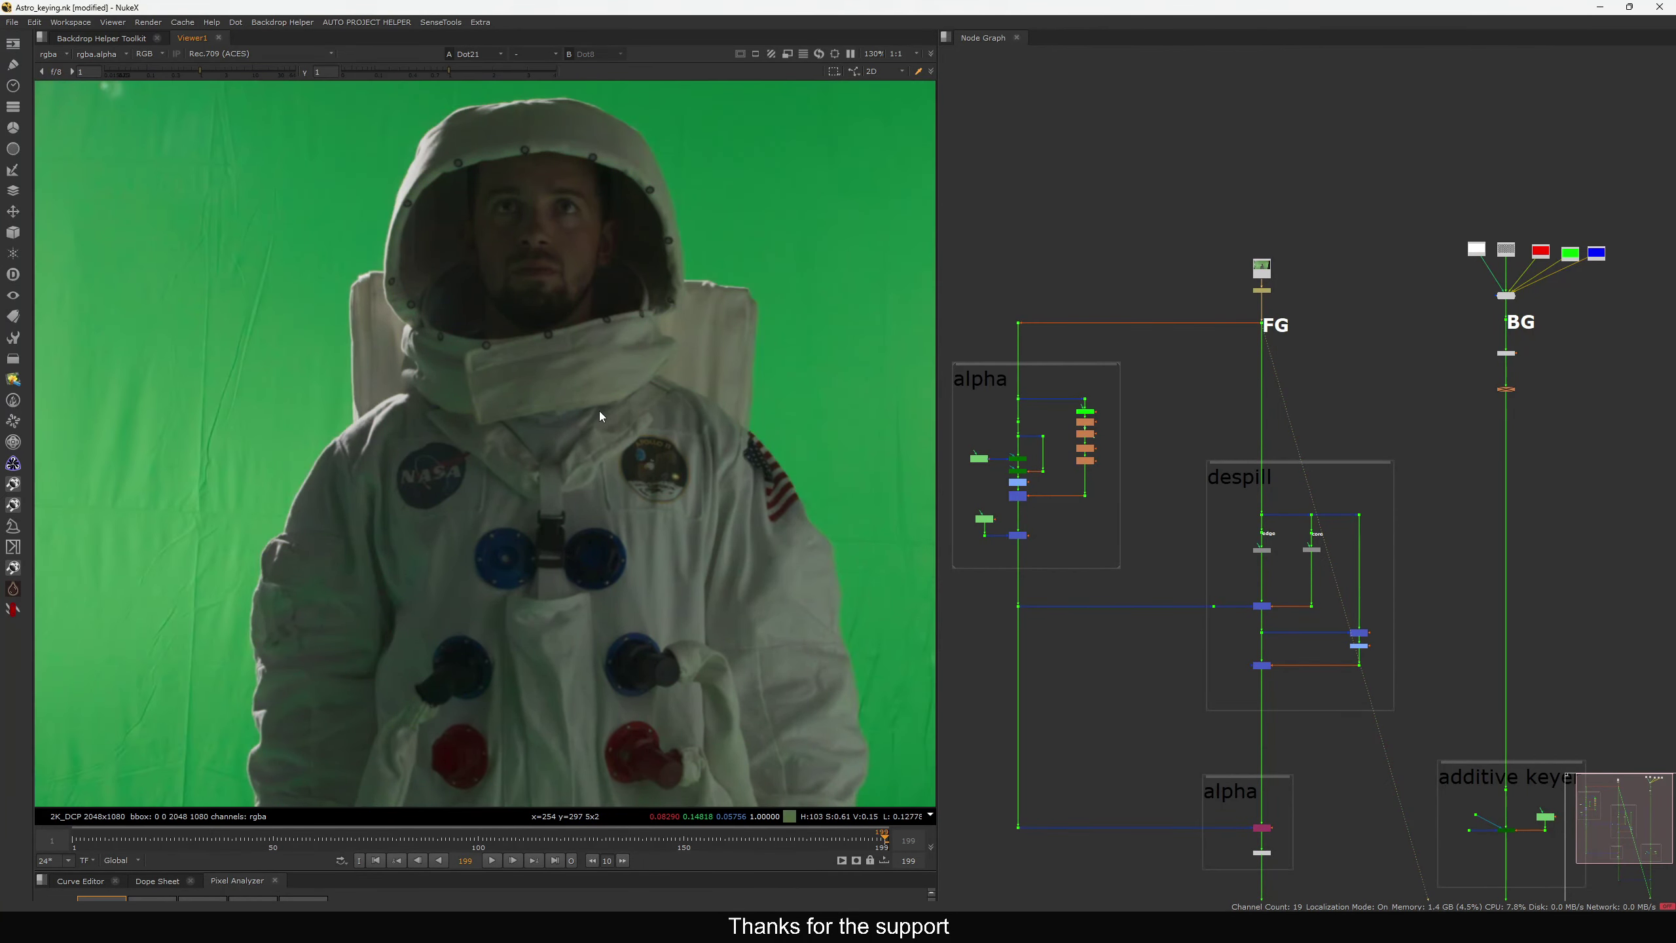
Compare the keyed edges of the helmet and backpack with the plate up close, and refit the image
scroll(599, 415, up, 10)
key(1)
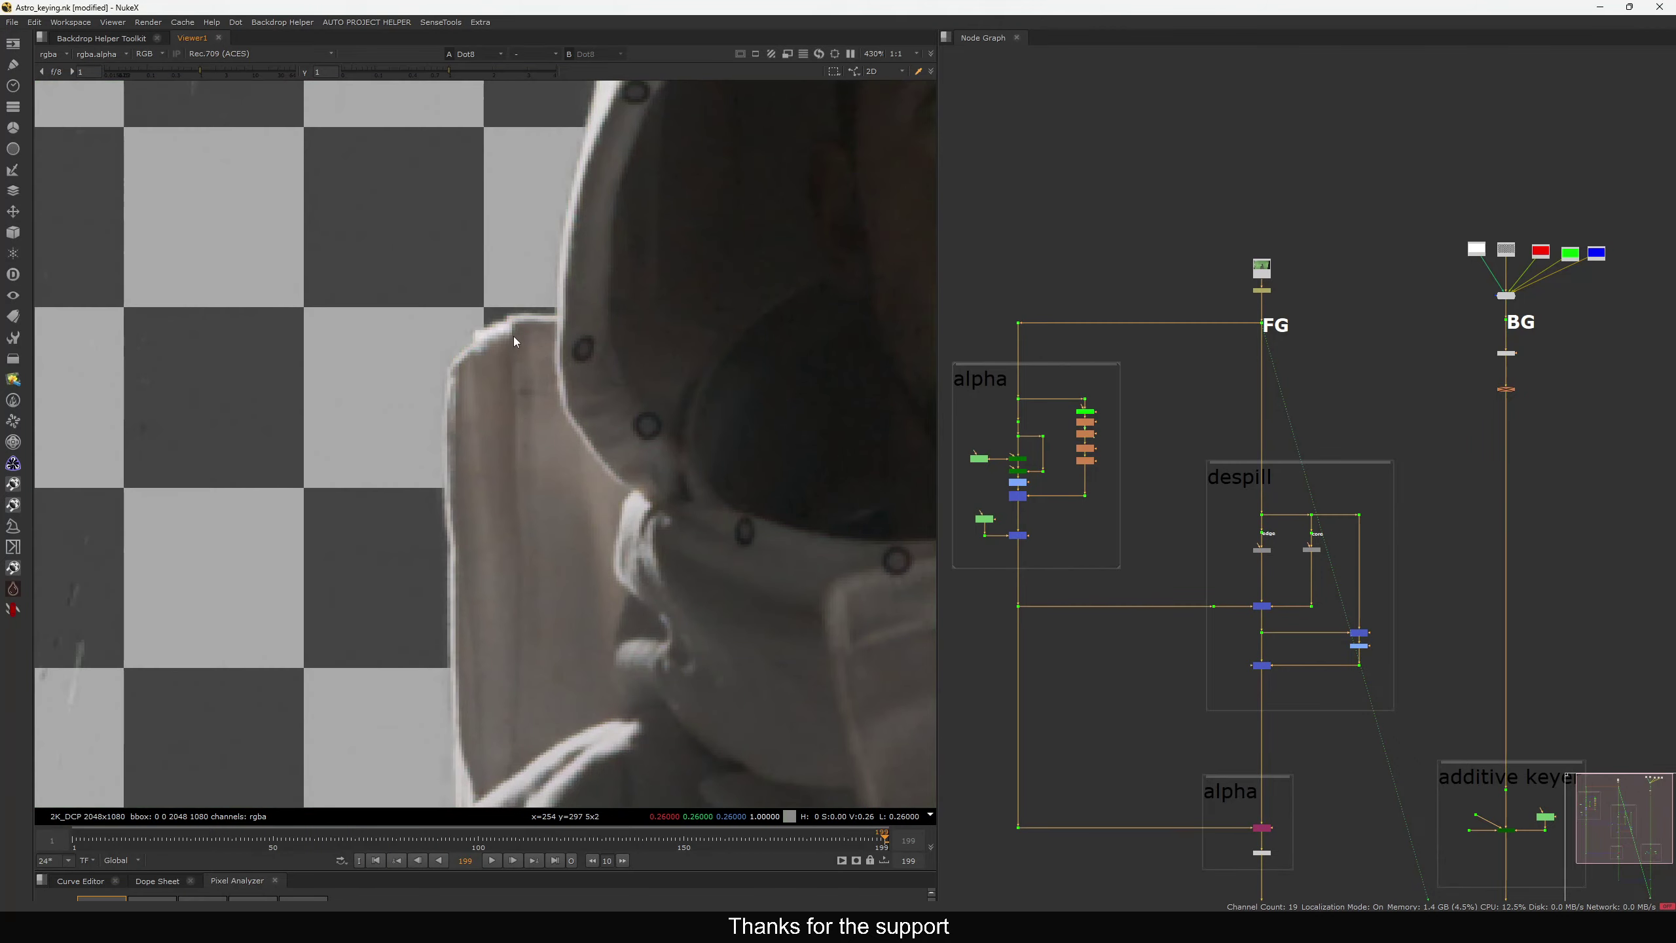
middle_drag(573, 728, 734, 261)
key(2)
key(1)
key(2)
middle_drag(529, 545, 739, 293)
key(f)
Switch to the QC CHECKLIST mind map, expand the Super White Pixel item, and read its note
click(462, 925)
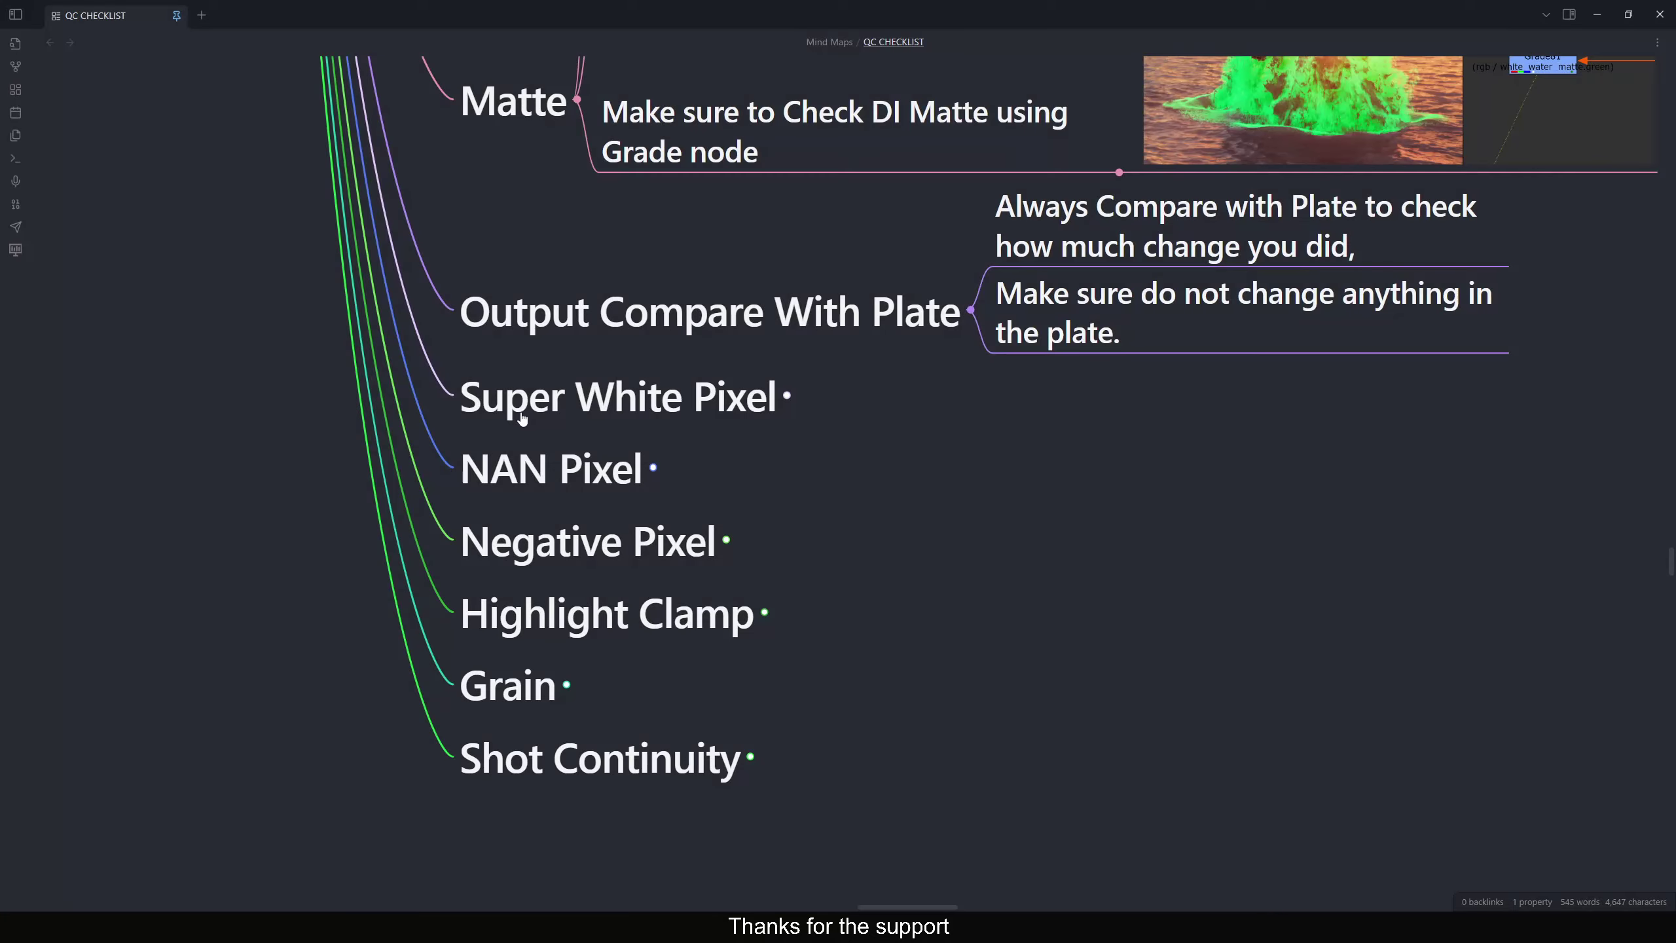
drag(1036, 461, 894, 461)
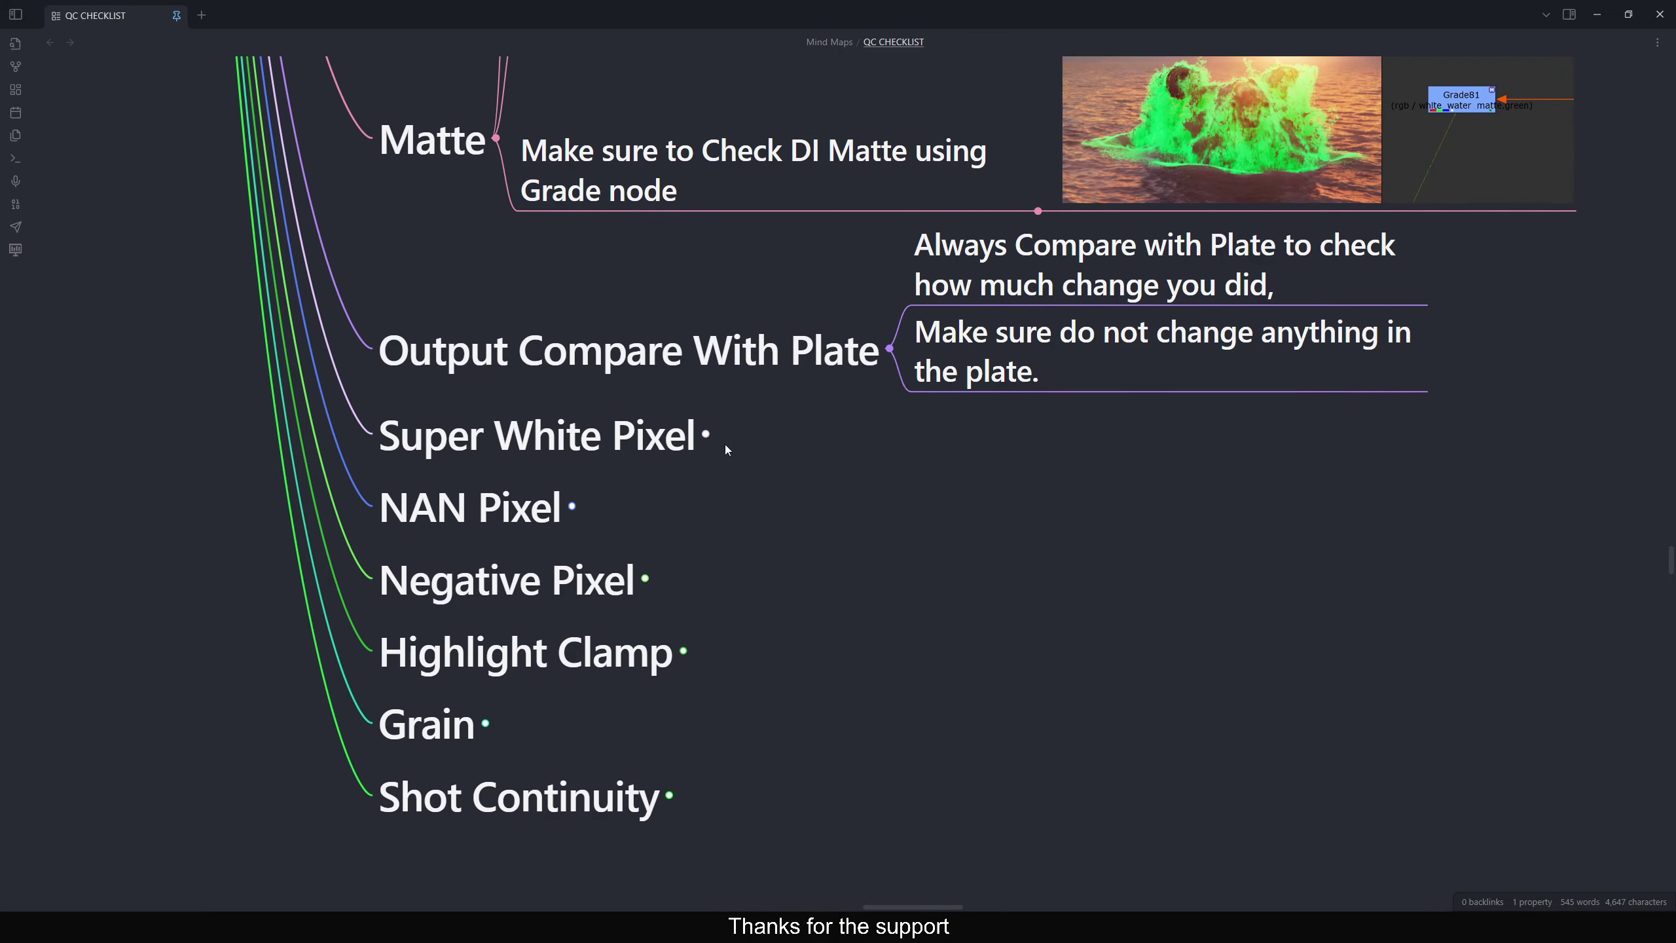
click(706, 437)
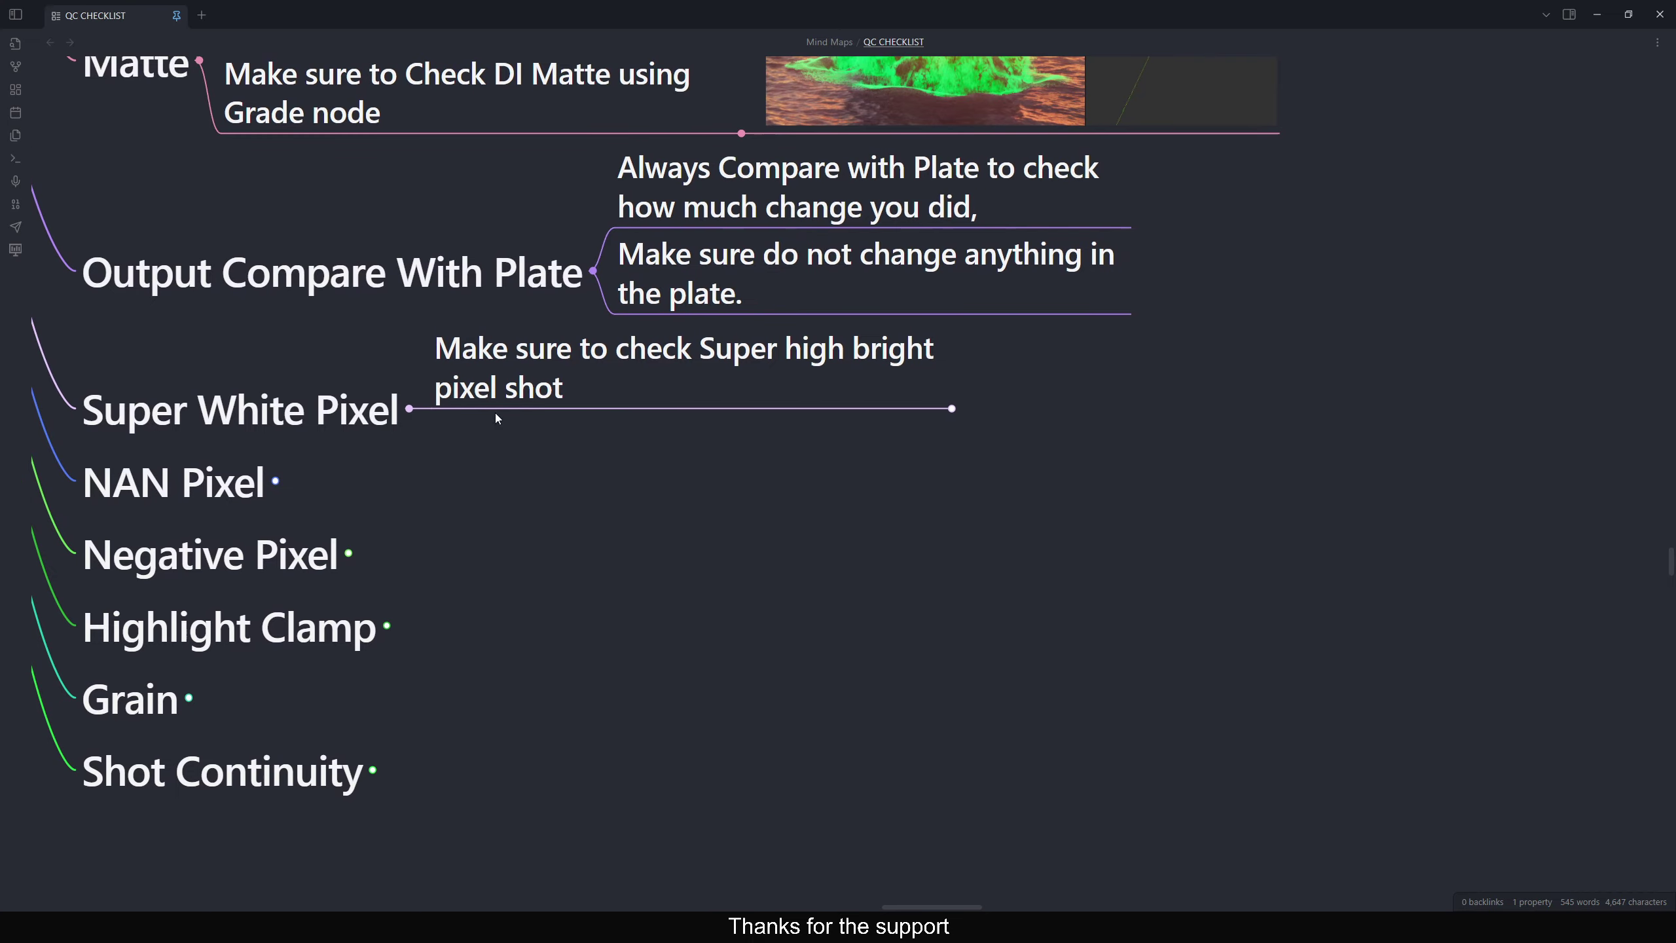
click(835, 403)
drag(715, 308, 584, 380)
click(596, 404)
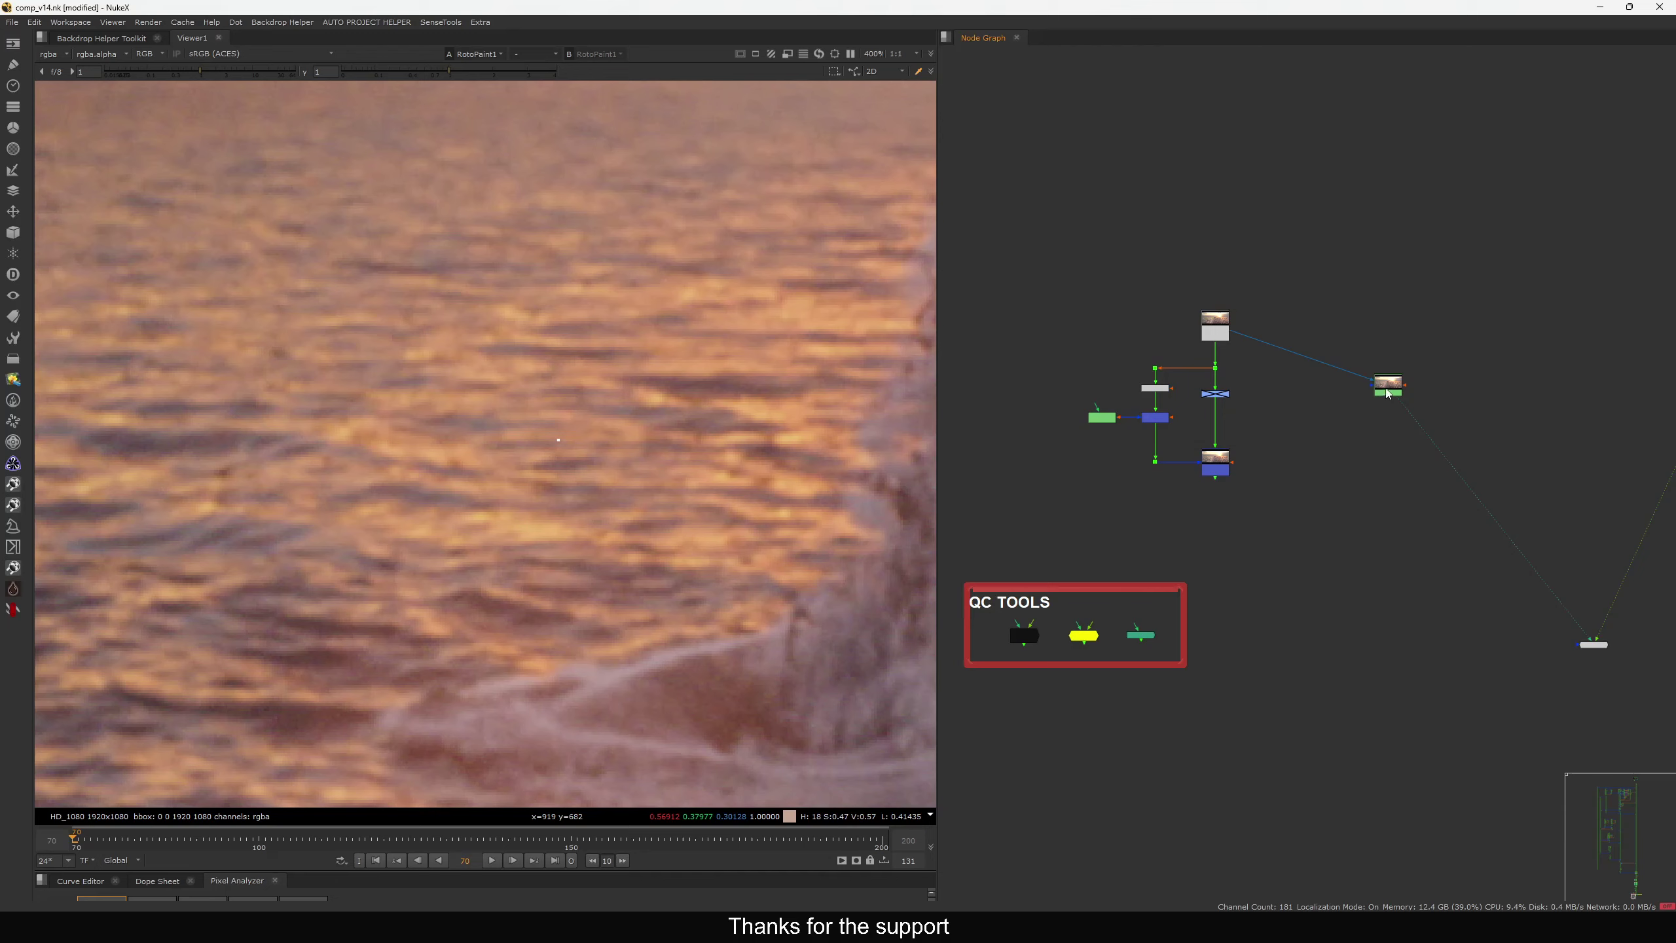
In comp_v14.nk, inspect the RotoPaint1 image at frame 70 for a super white pixel in the water beside the splash
drag(1386, 388, 1396, 395)
scroll(540, 442, down, 5)
scroll(572, 427, up, 6)
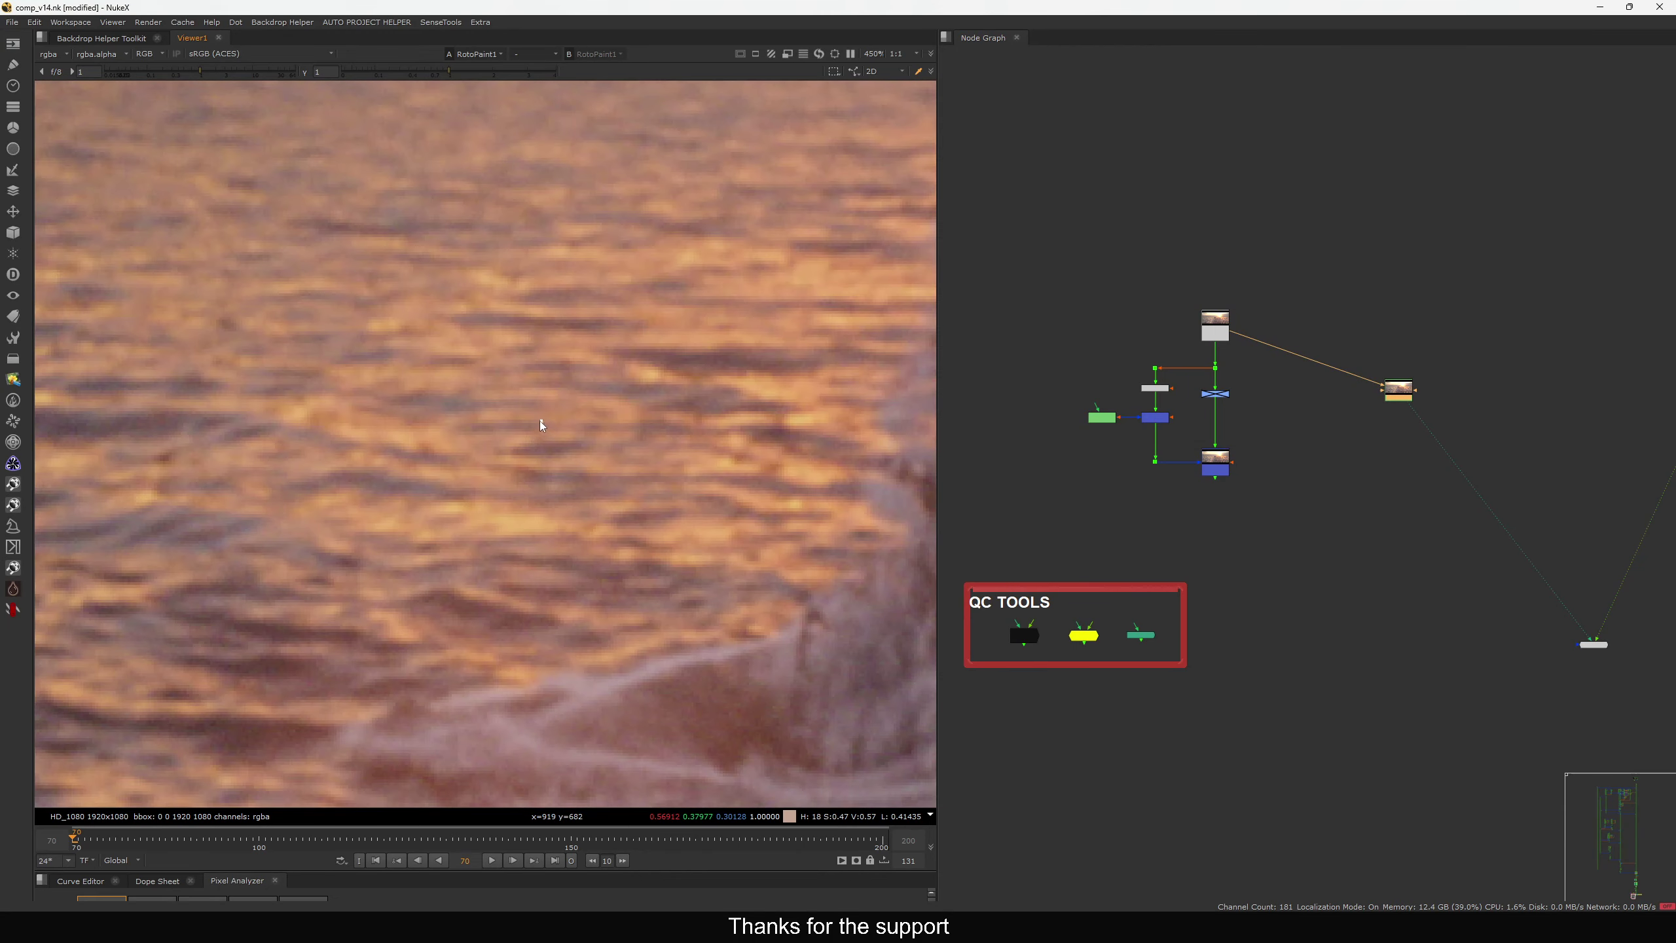
scroll(545, 424, down, 2)
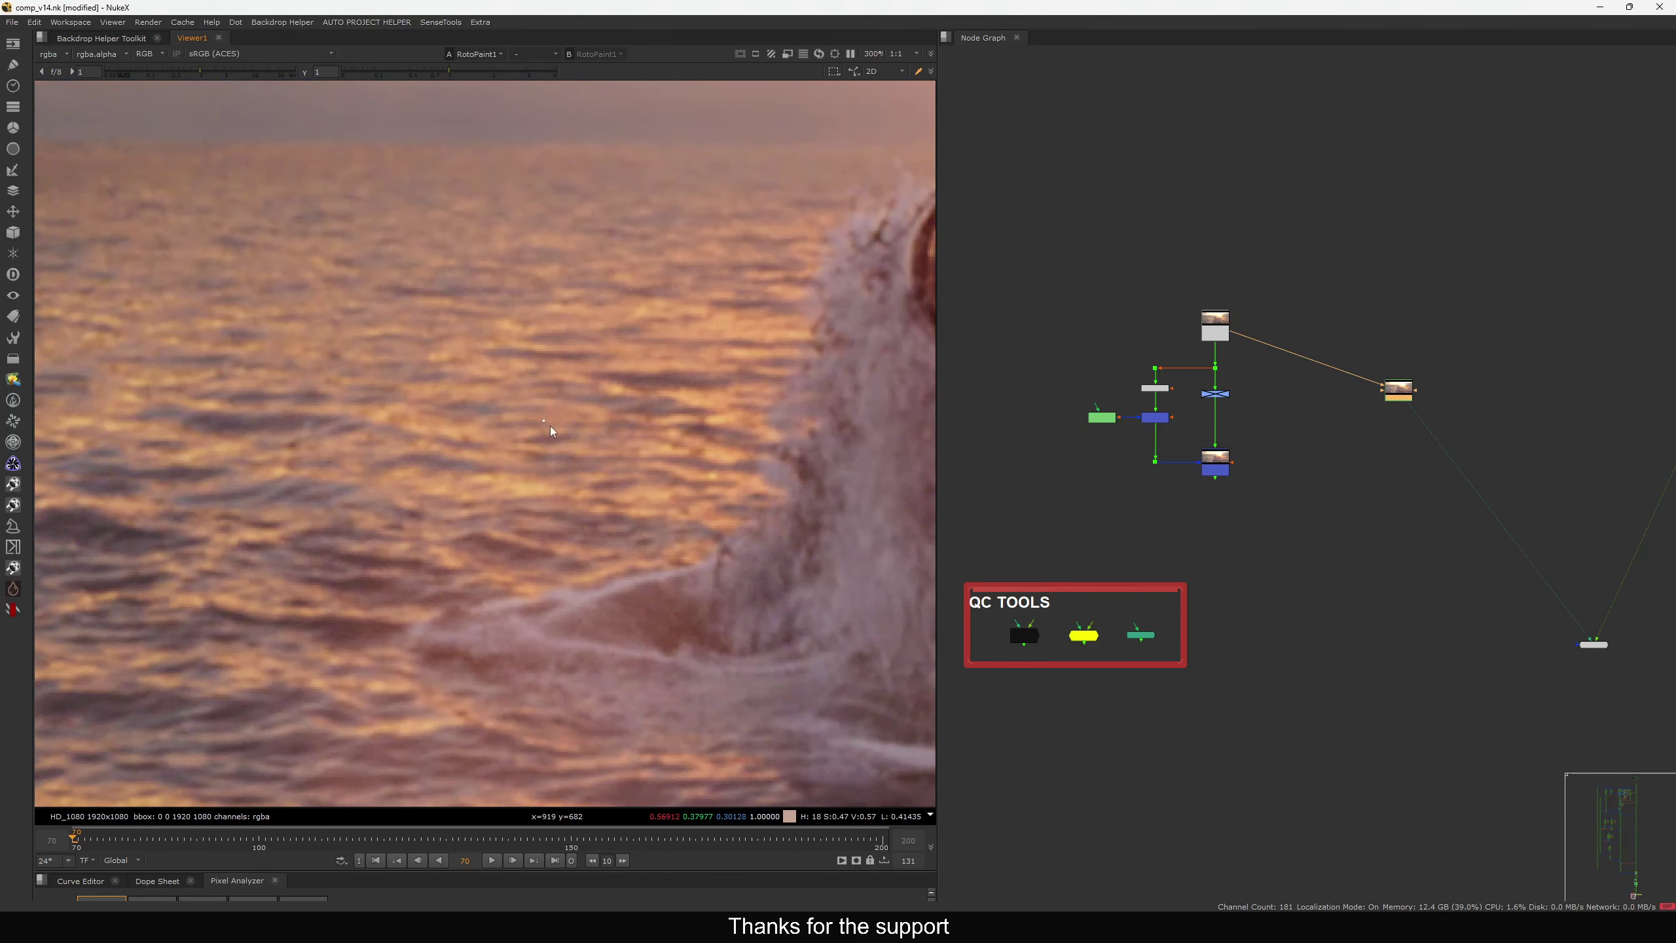
scroll(578, 454, down, 6)
key(space)
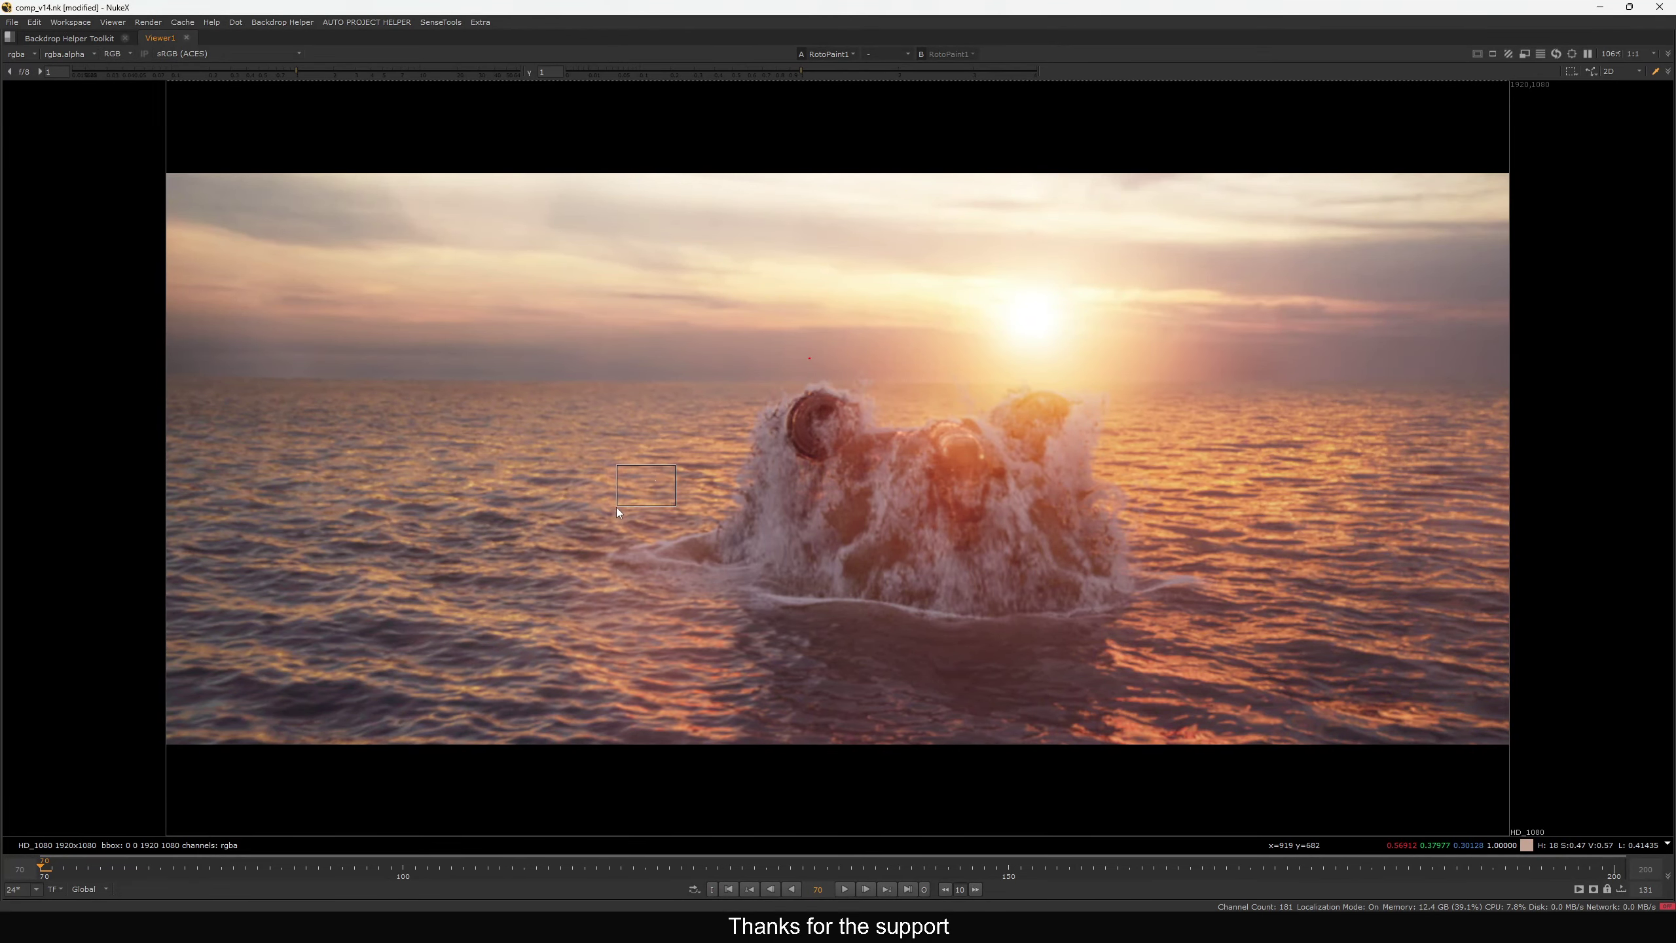
key(space)
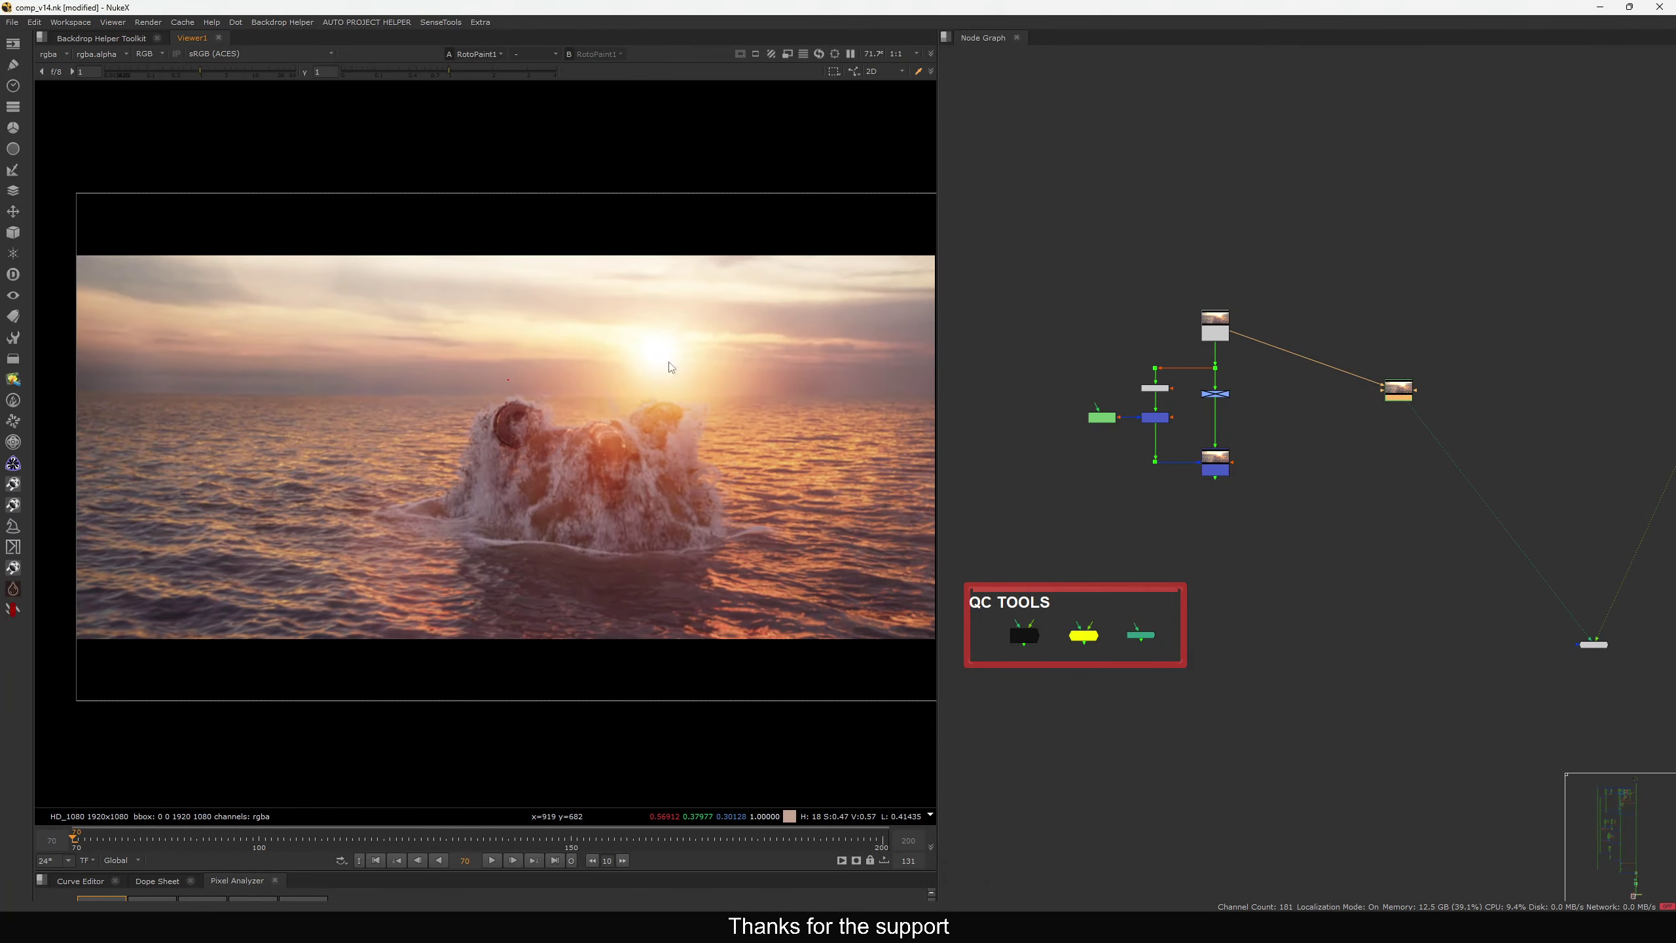
scroll(394, 466, up, 5)
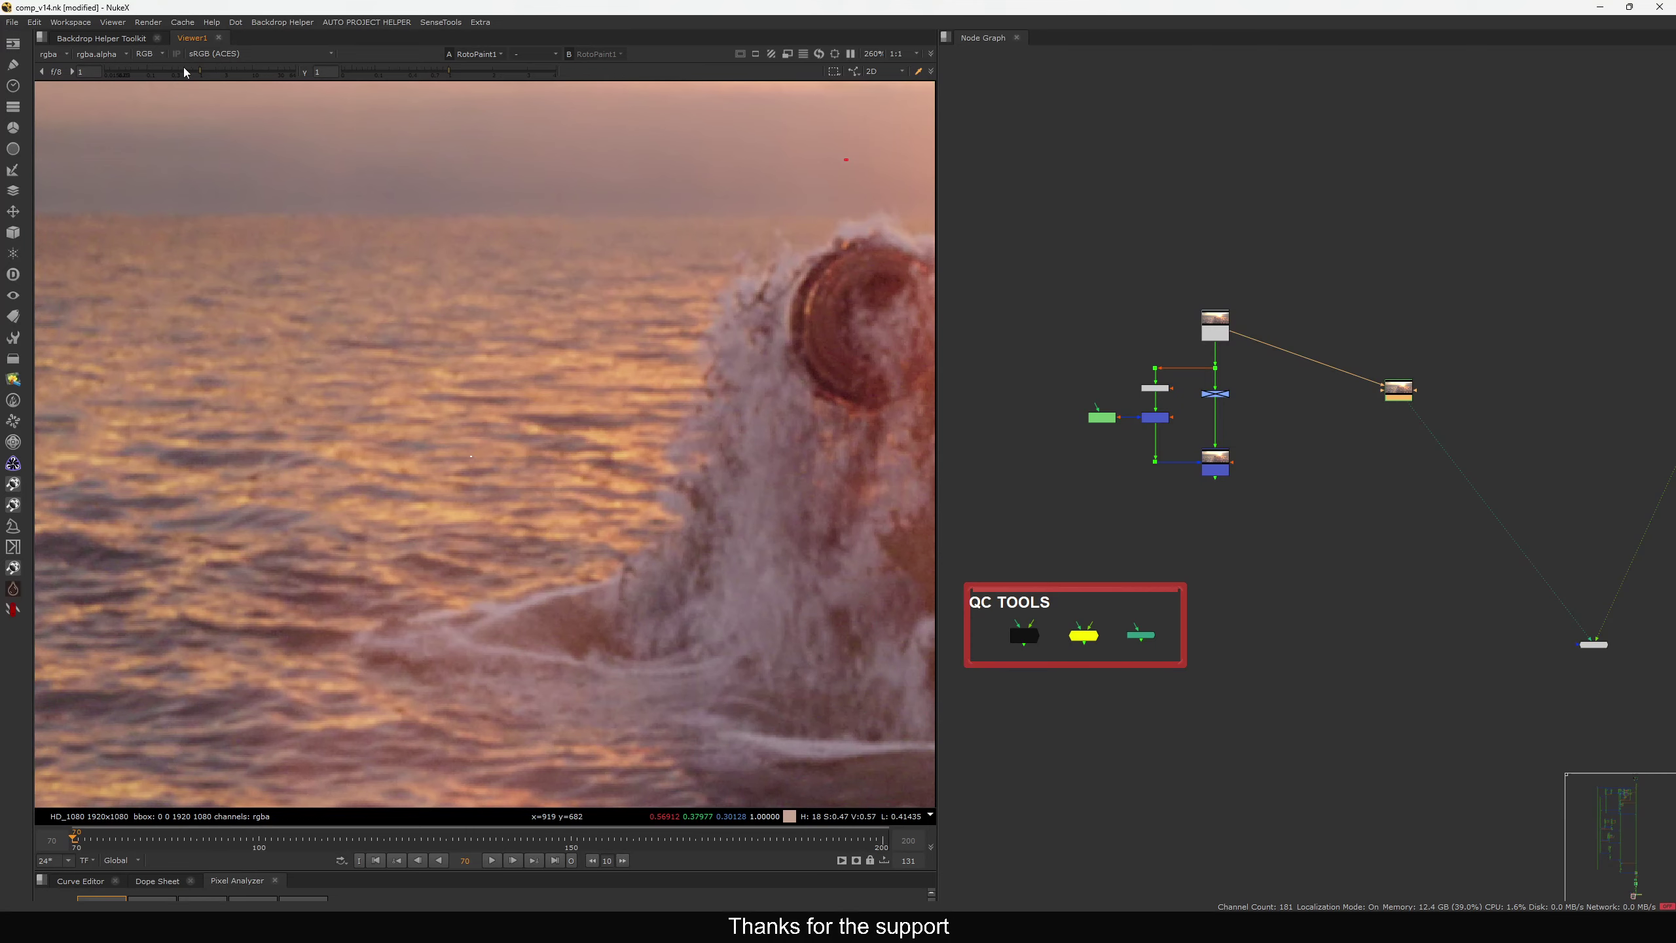
Lower the viewer gain to 0.058 and zoom in on the isolated bright pixel in the water
drag(183, 66, 161, 69)
scroll(427, 381, down, 6)
scroll(473, 411, up, 4)
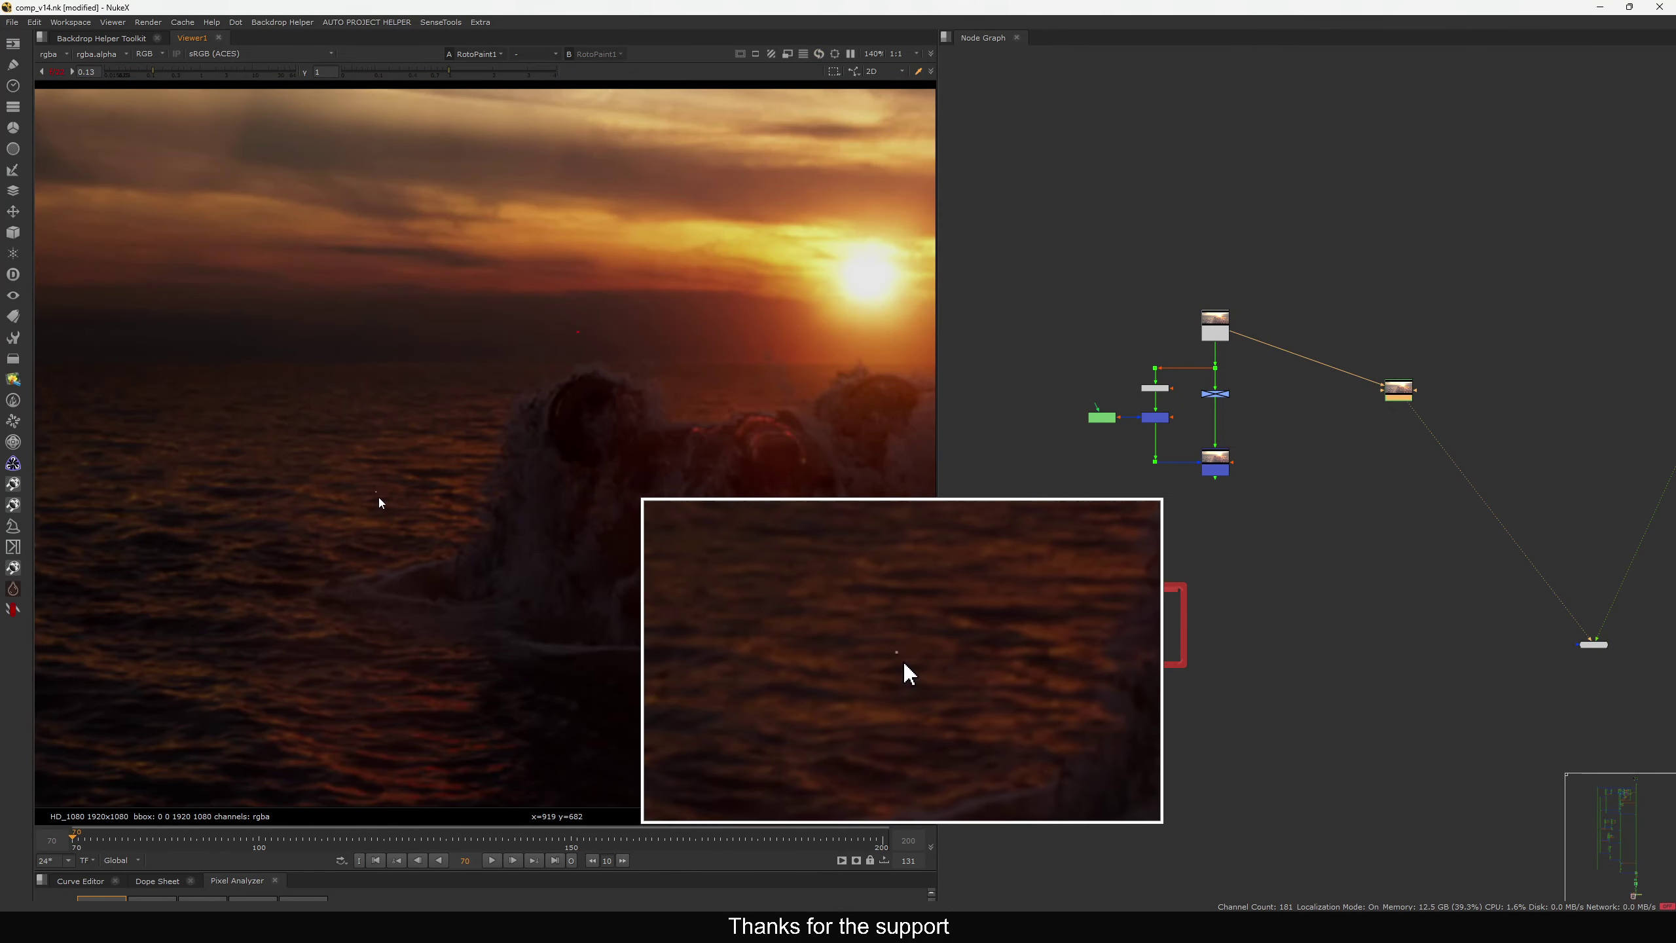
drag(154, 71, 135, 71)
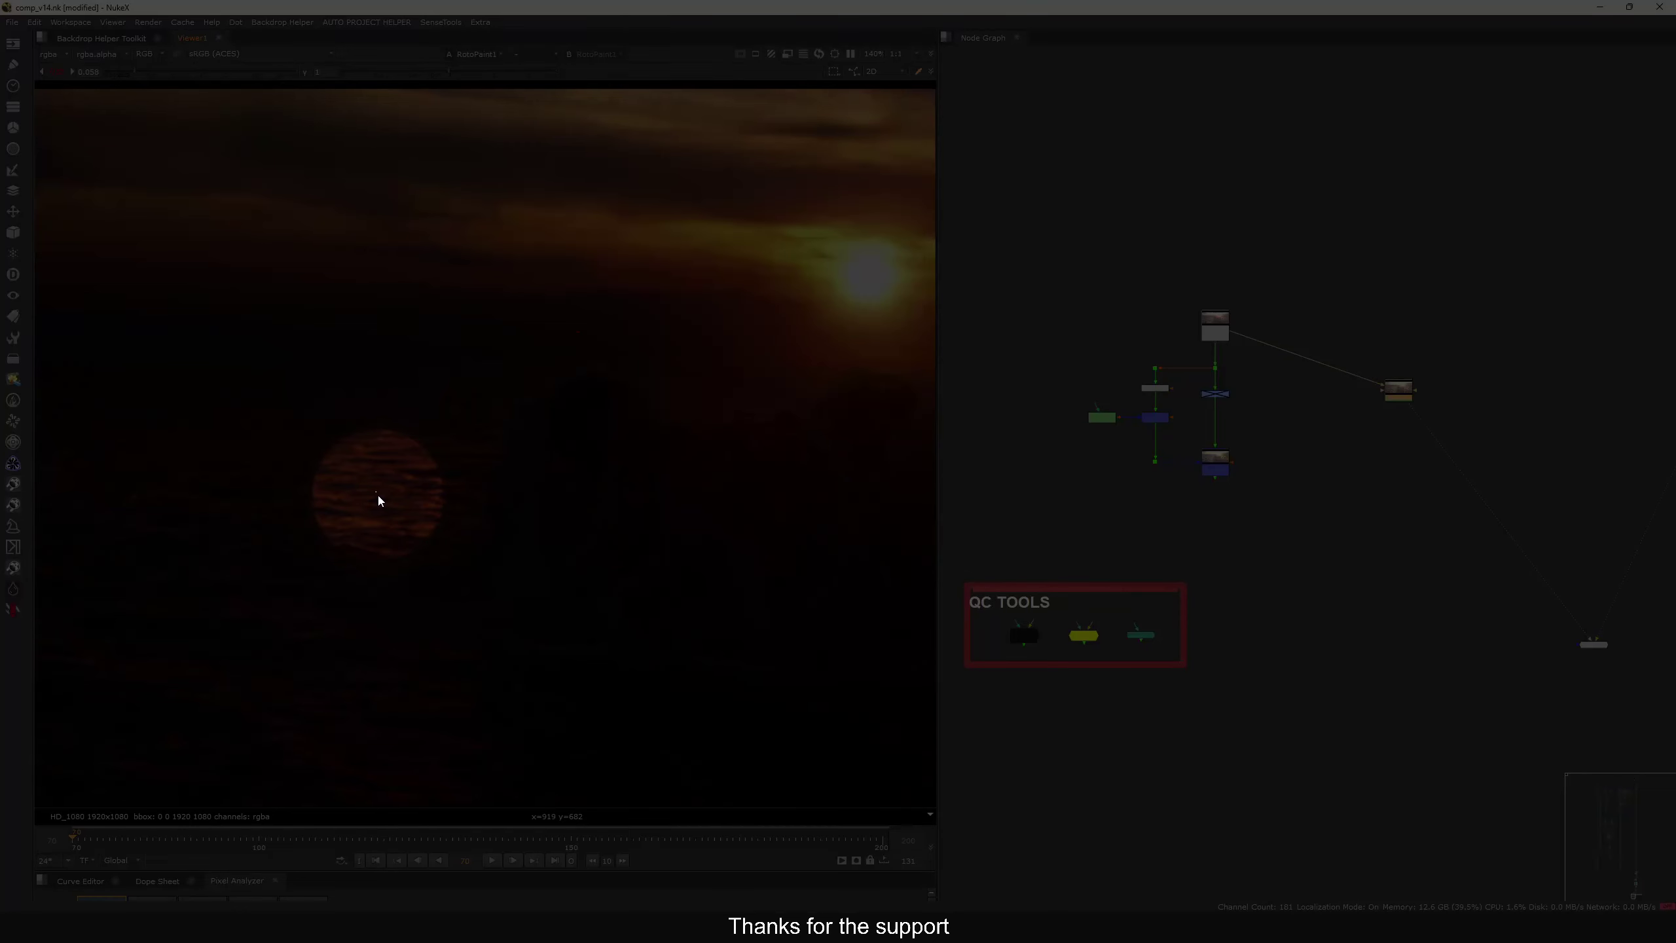
scroll(371, 504, up, 12)
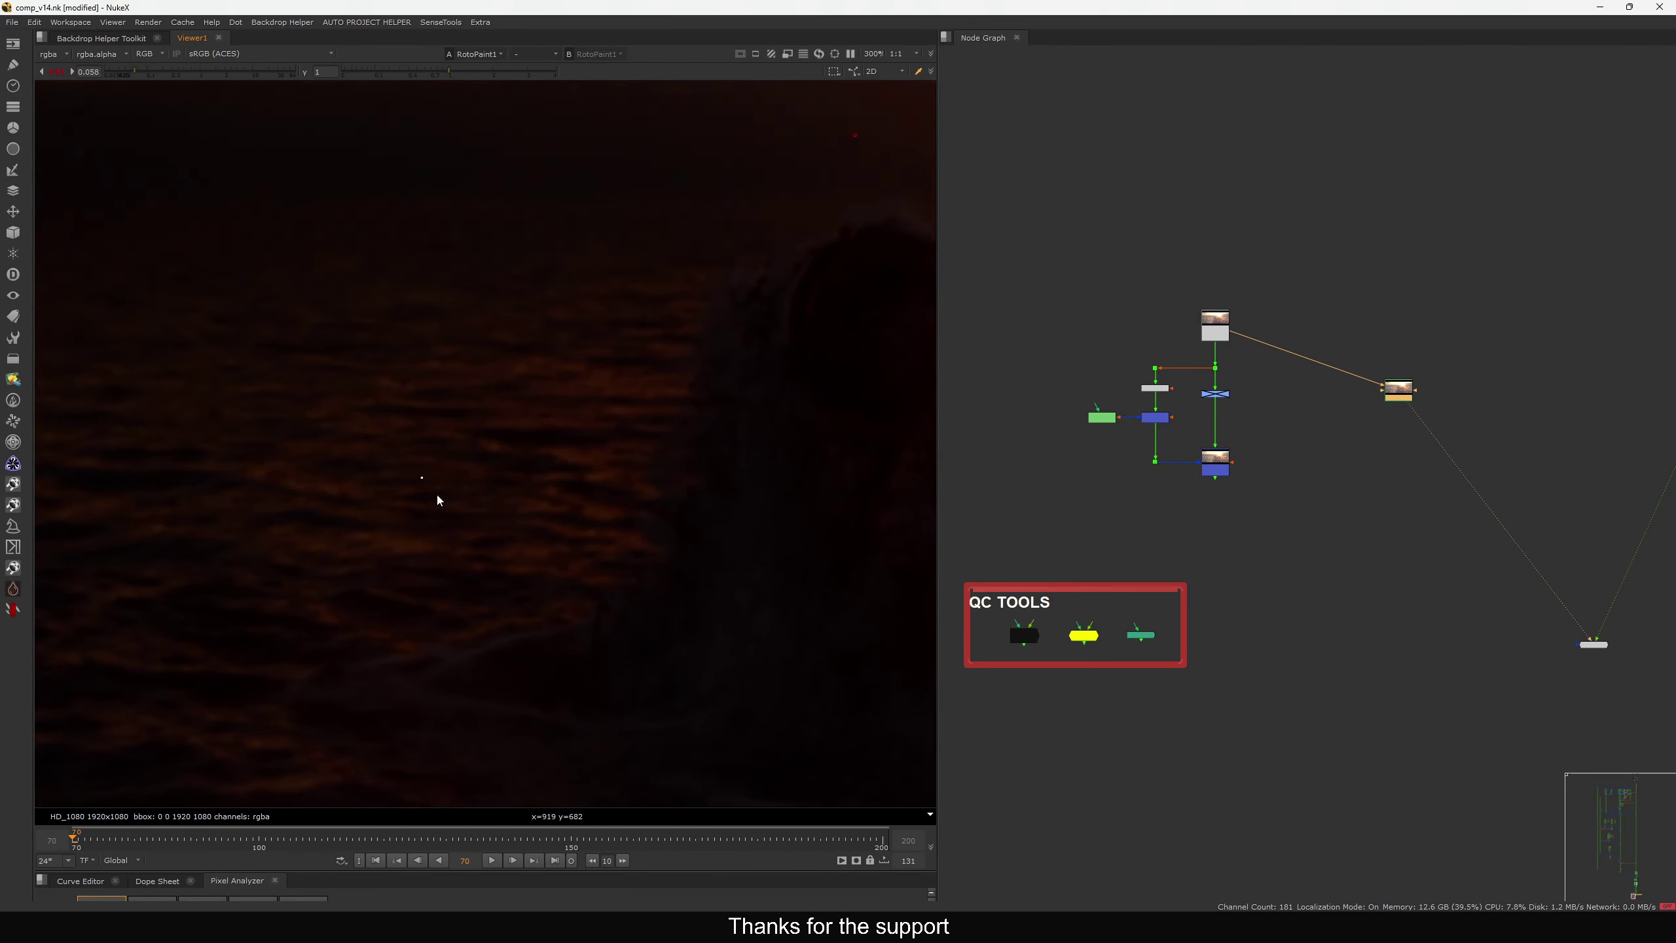
Sample the isolated bright pixel in the water, fit the image in the viewer, and reset the viewer gain to 1
ctrl+click(430, 469)
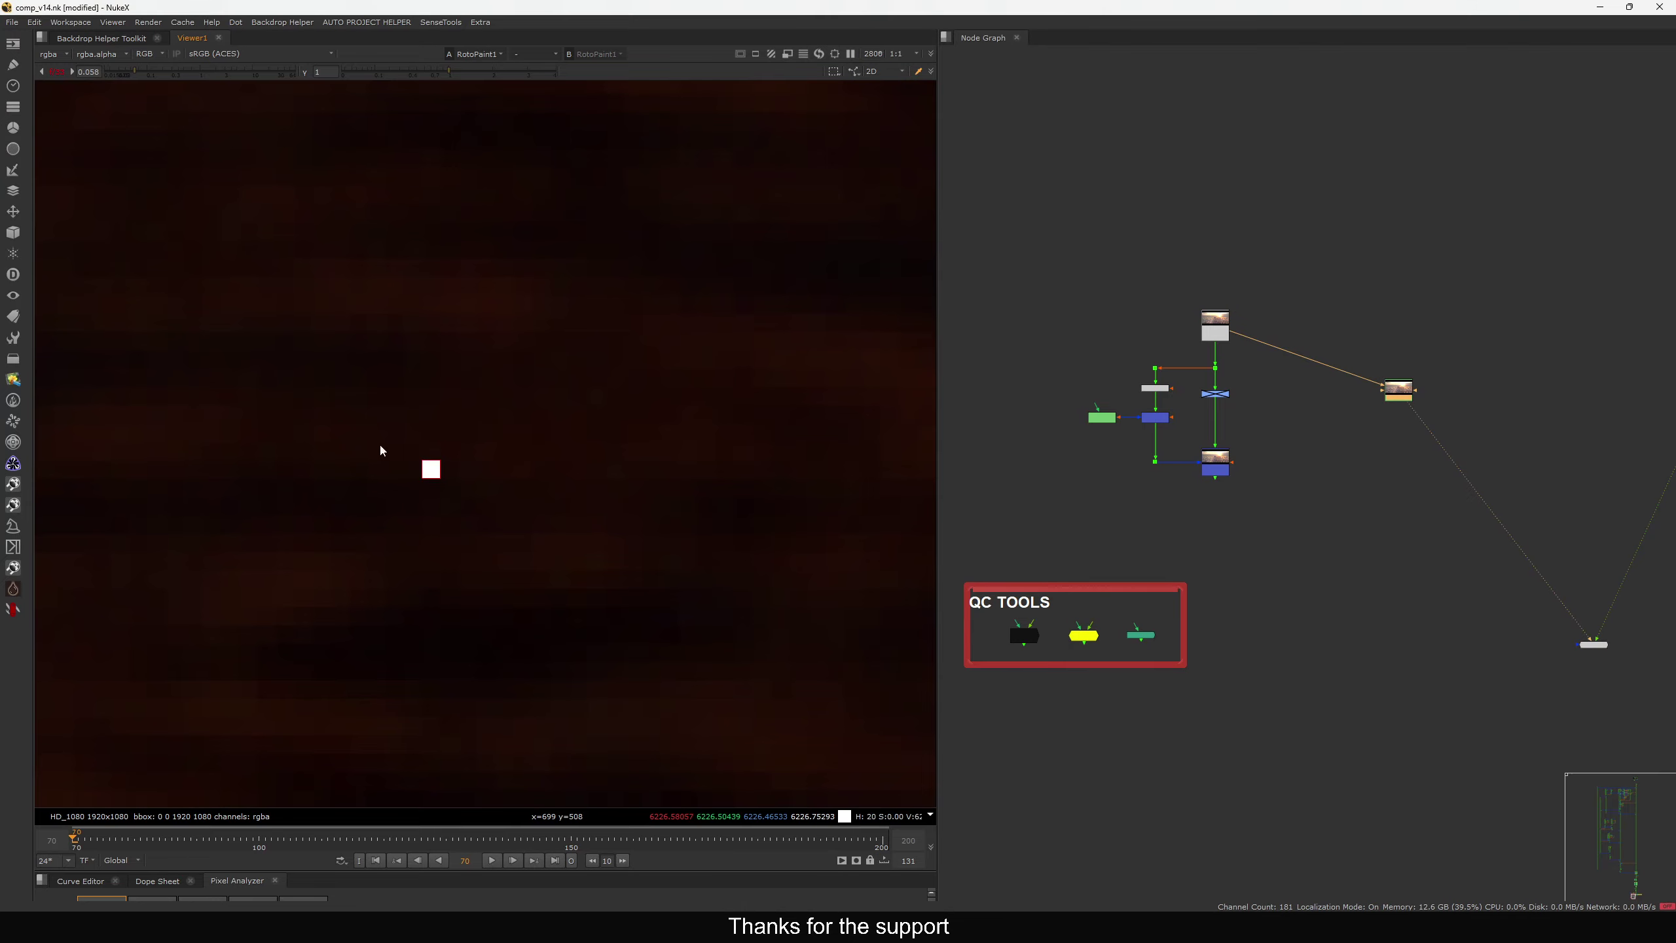
drag(1399, 398, 1402, 413)
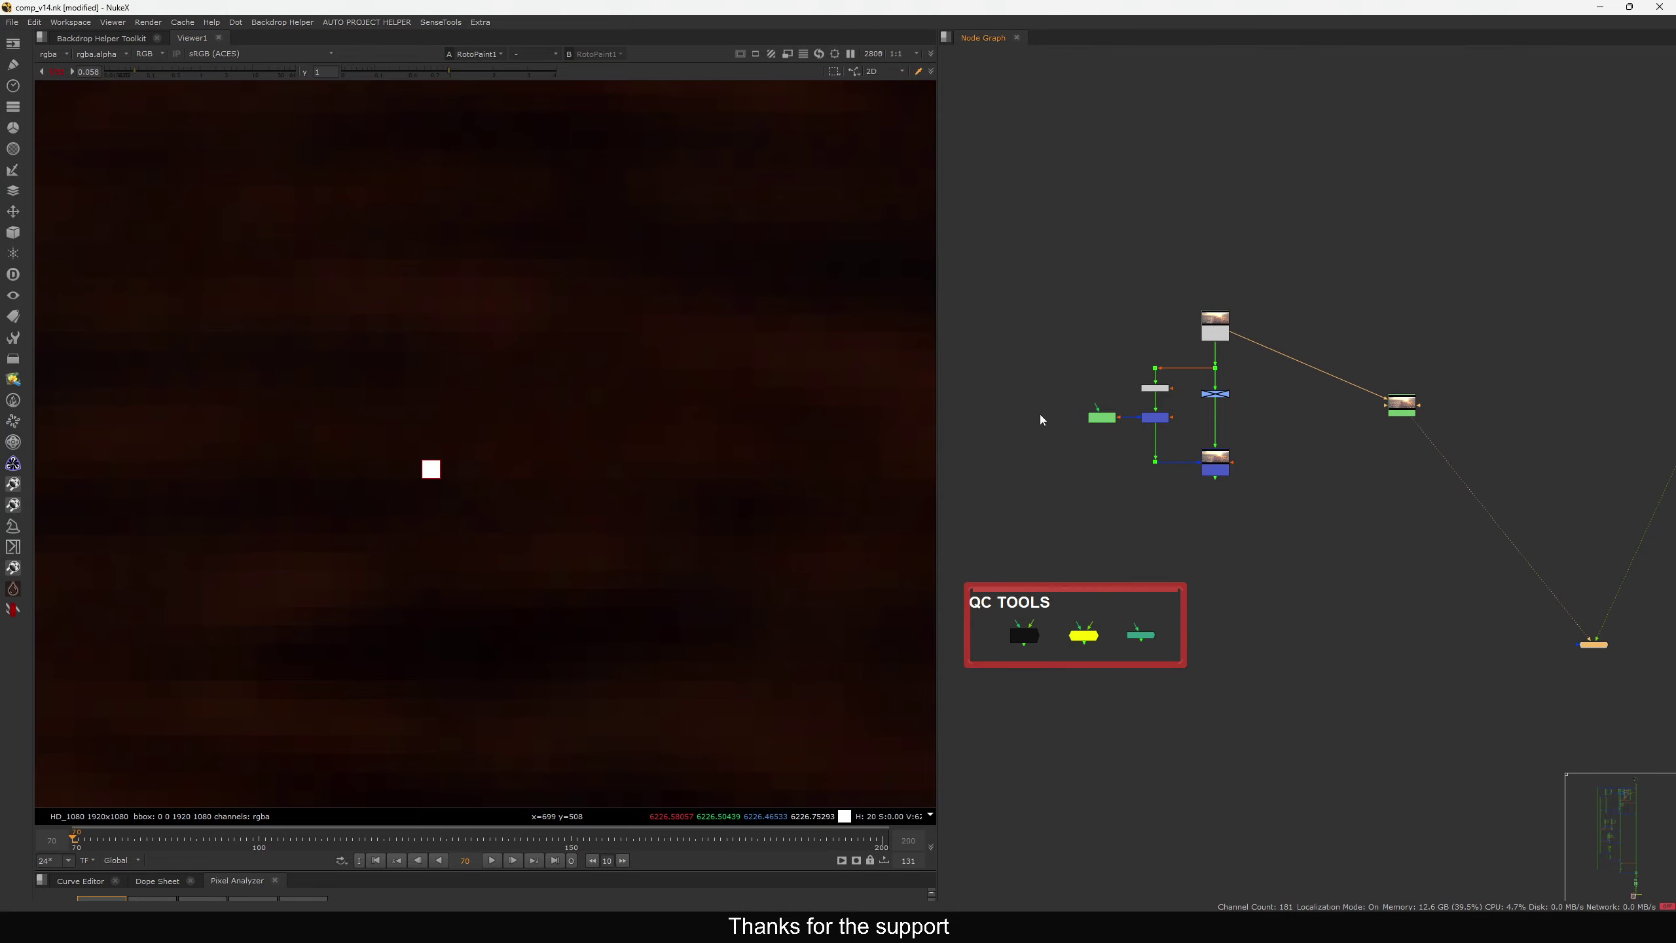
key(f)
ctrl+click(173, 71)
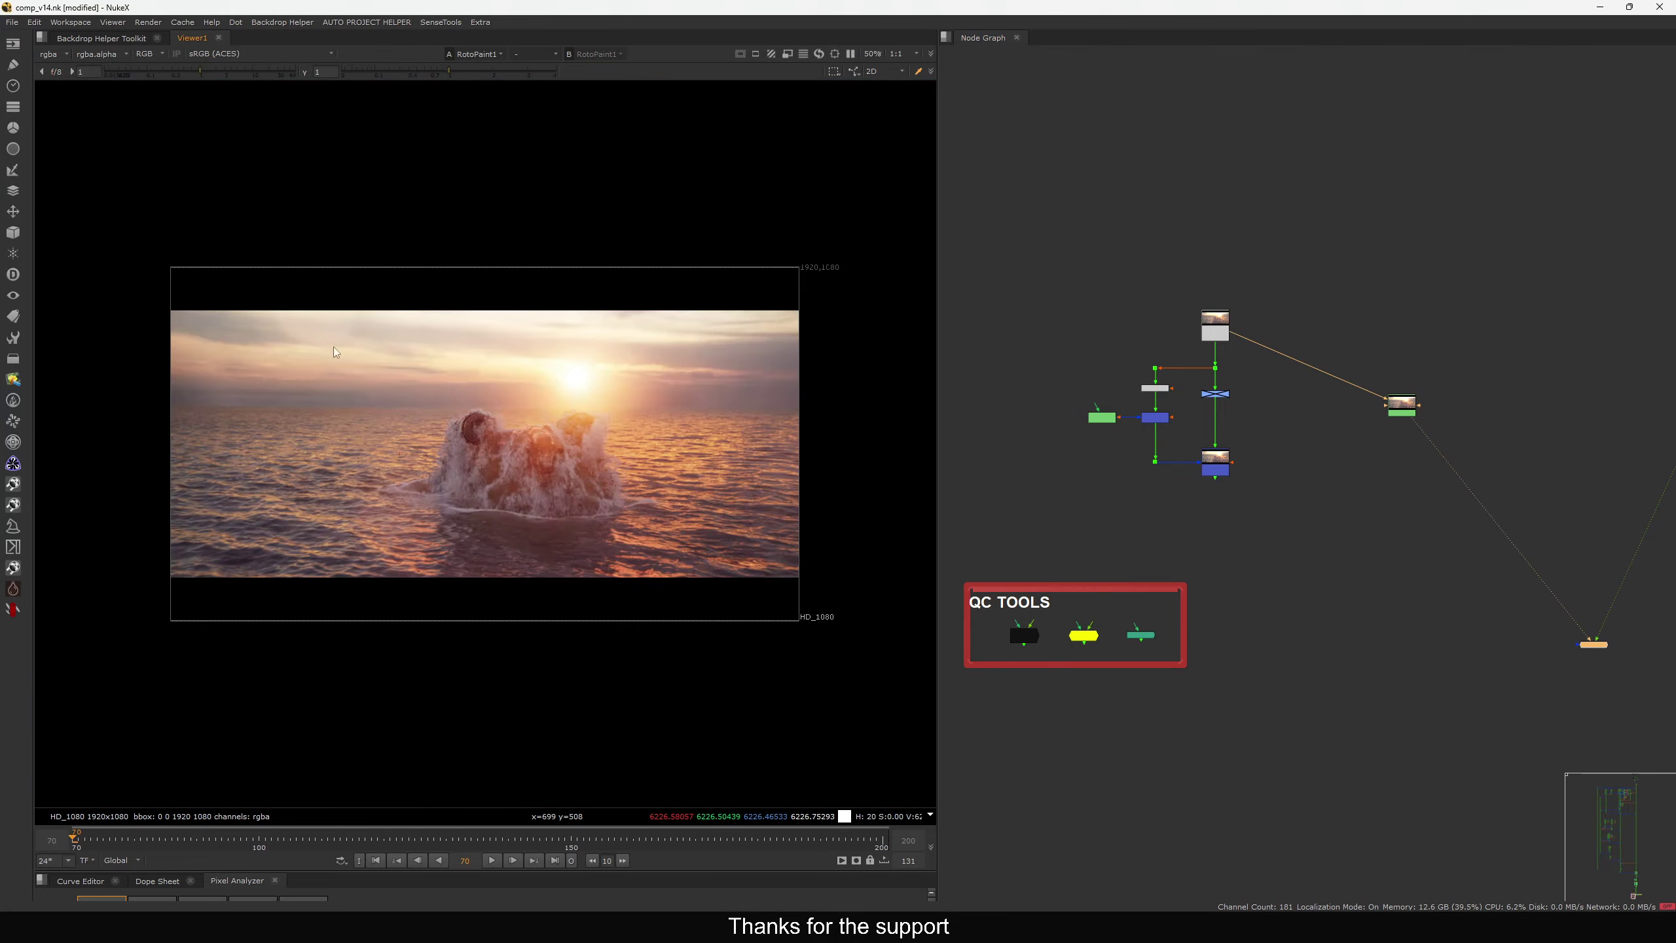
Examine the white pixel in the water up close at normal exposure, and refit the image
alt+middle_drag(393, 456, 574, 416)
scroll(574, 412, up, 8)
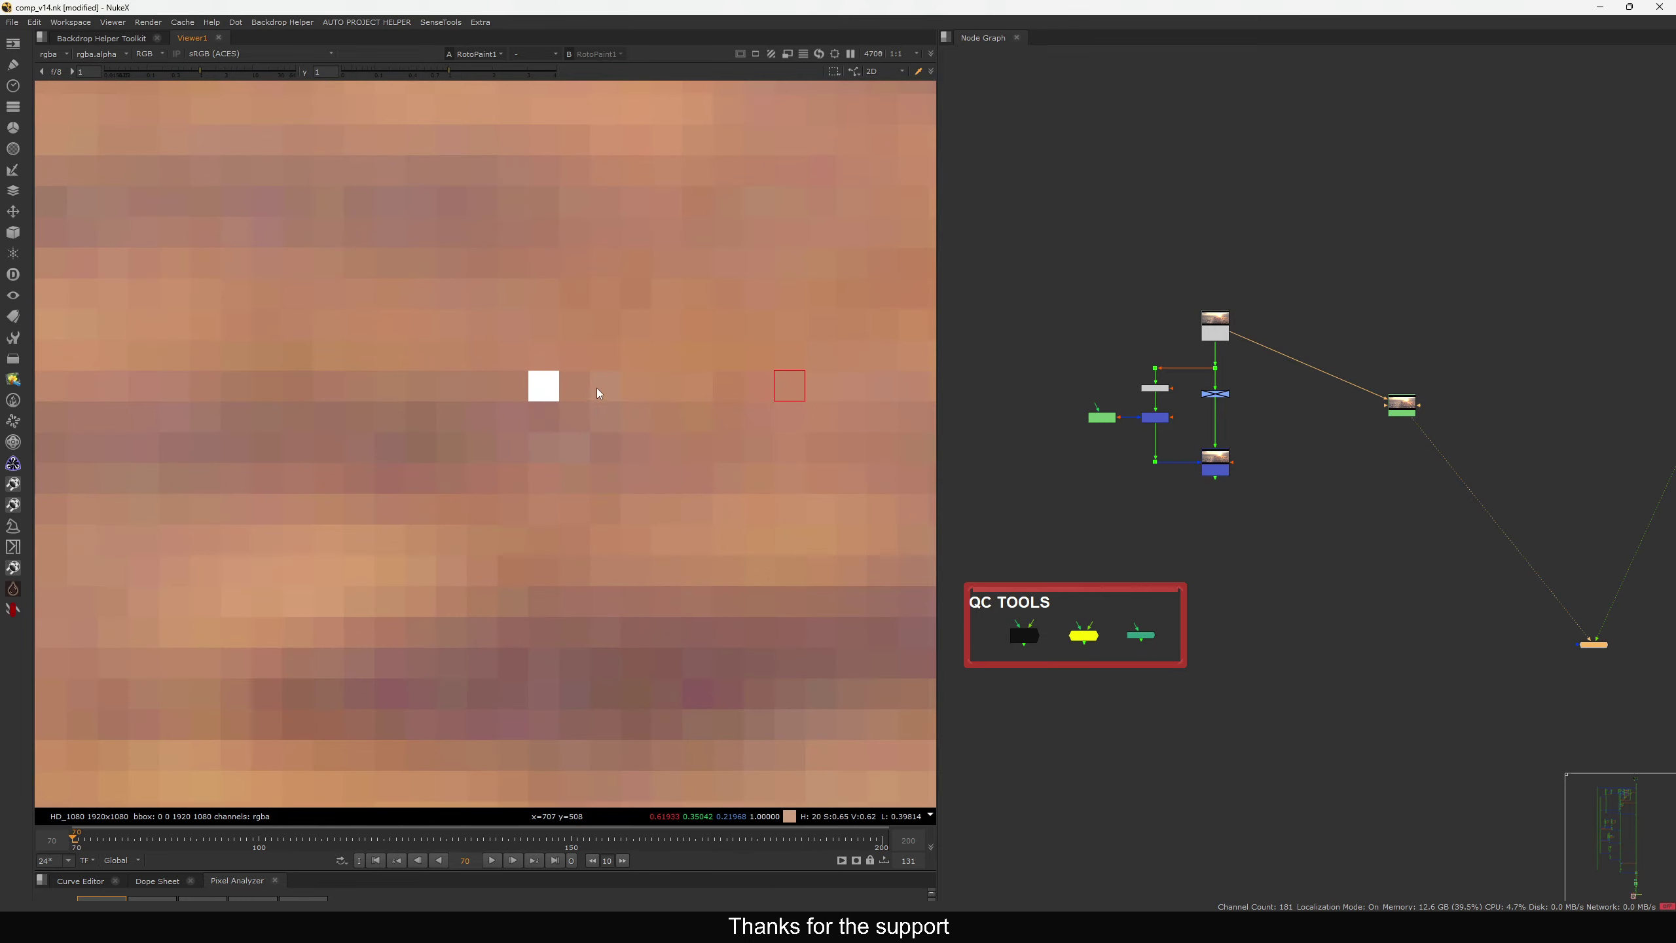
scroll(1399, 447, up, 4)
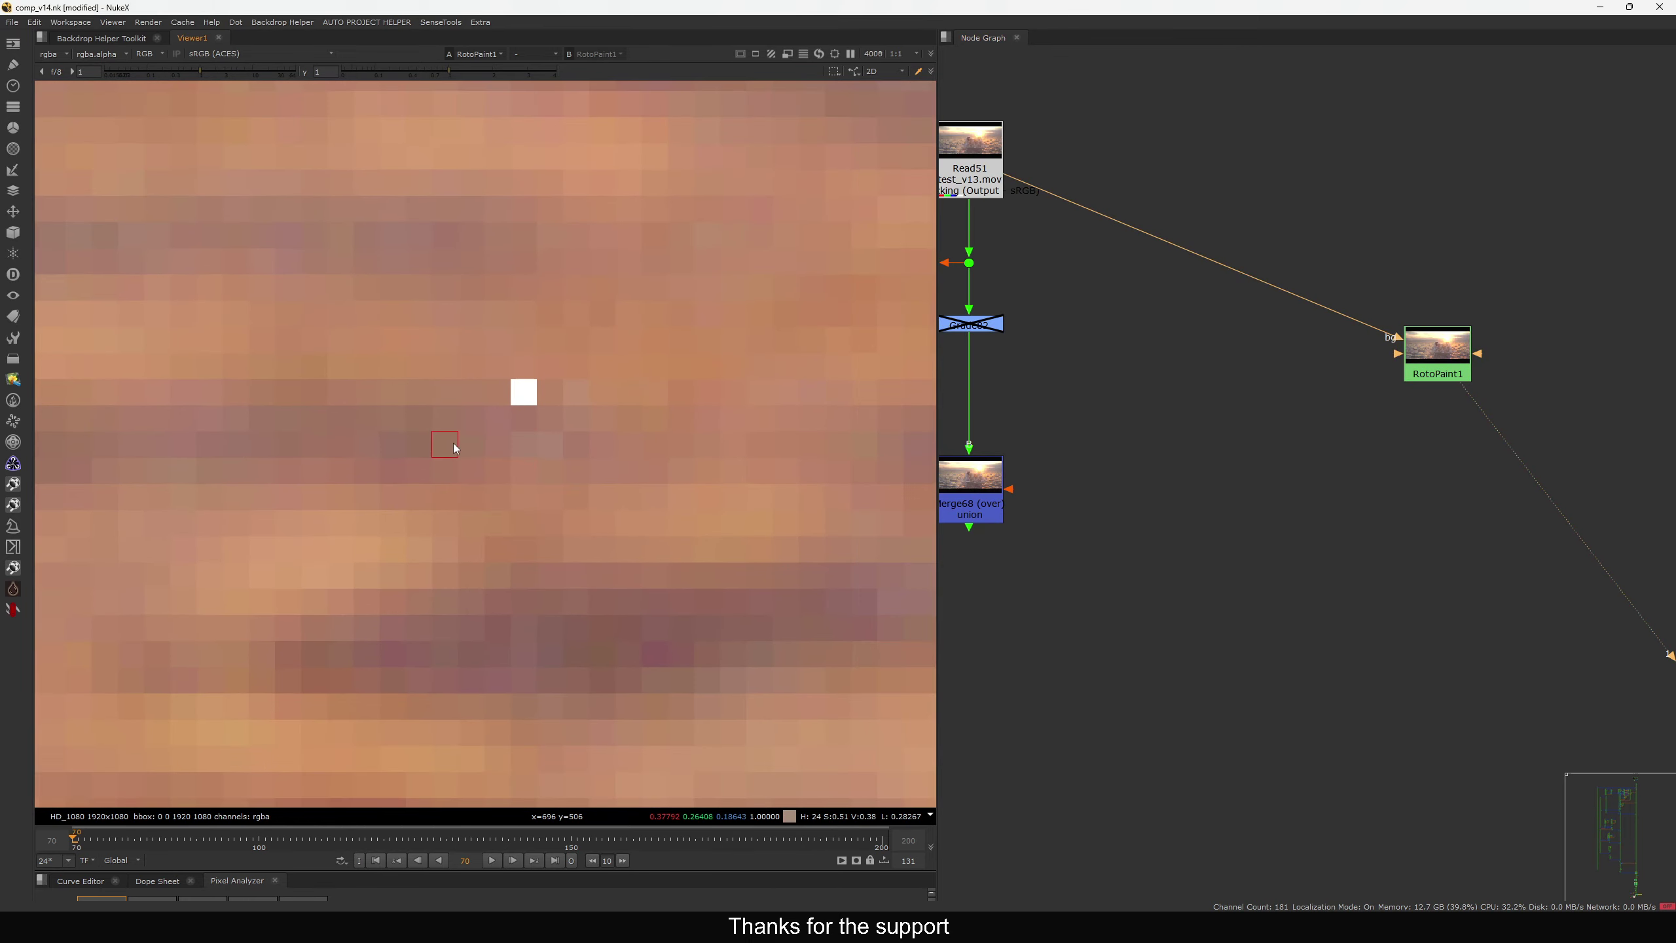
scroll(529, 413, down, 10)
key(f)
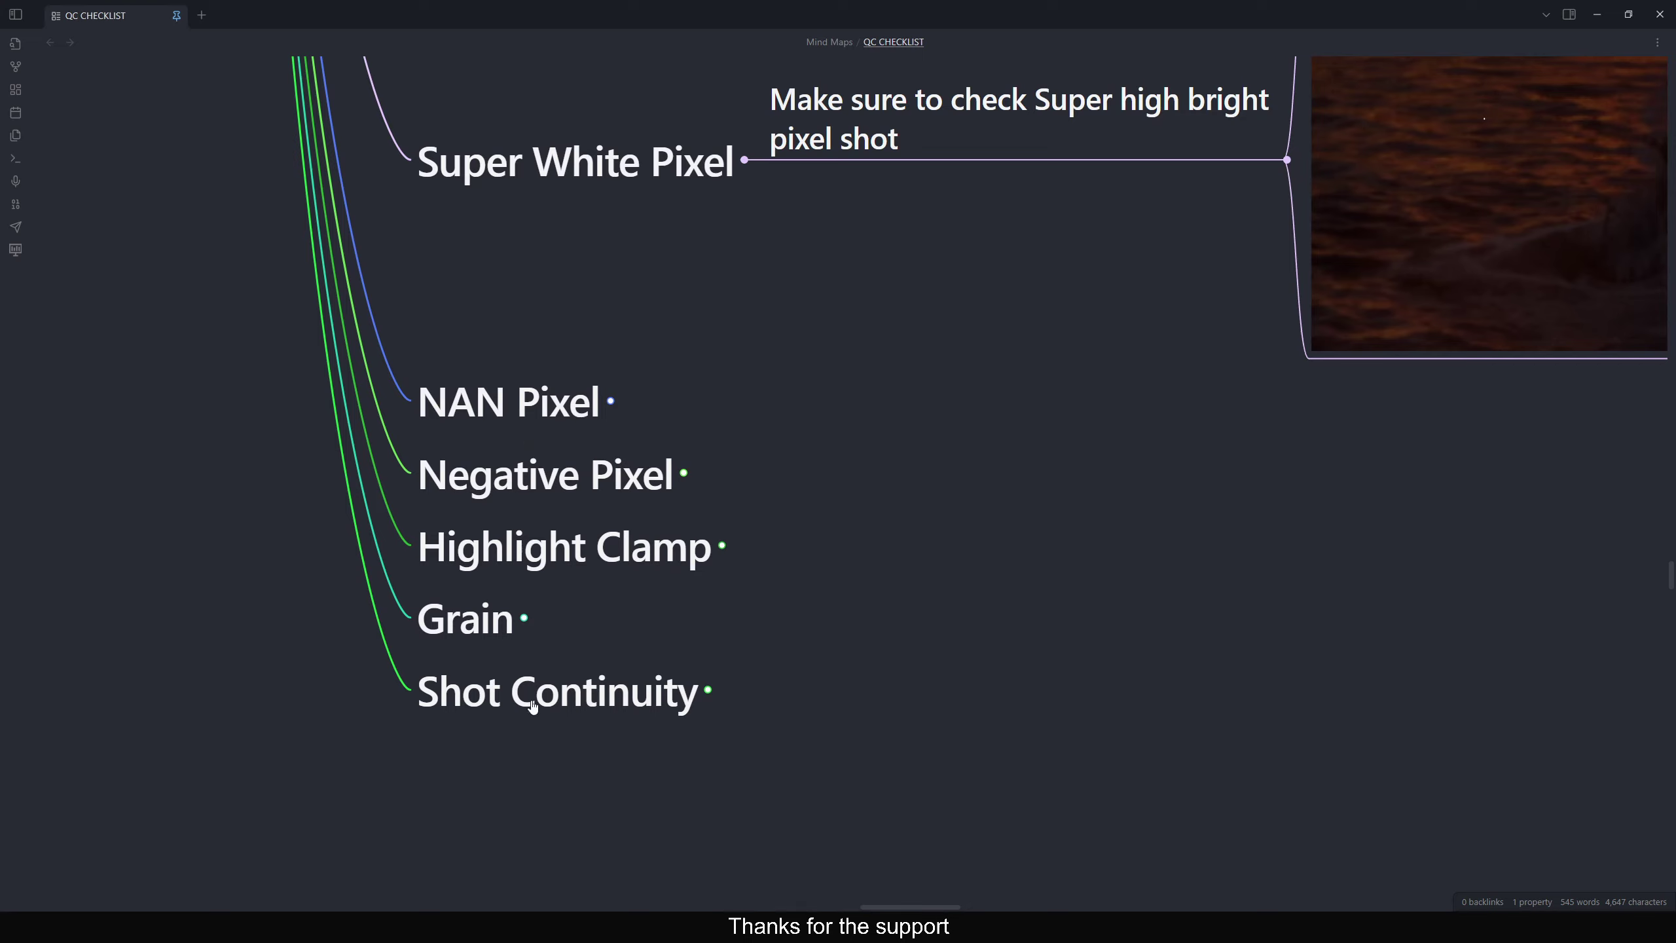
Switch to the QC CHECKLIST mind map, expand the NAN Pixel item, and read its notes
drag(682, 426, 646, 440)
scroll(648, 445, right, 1)
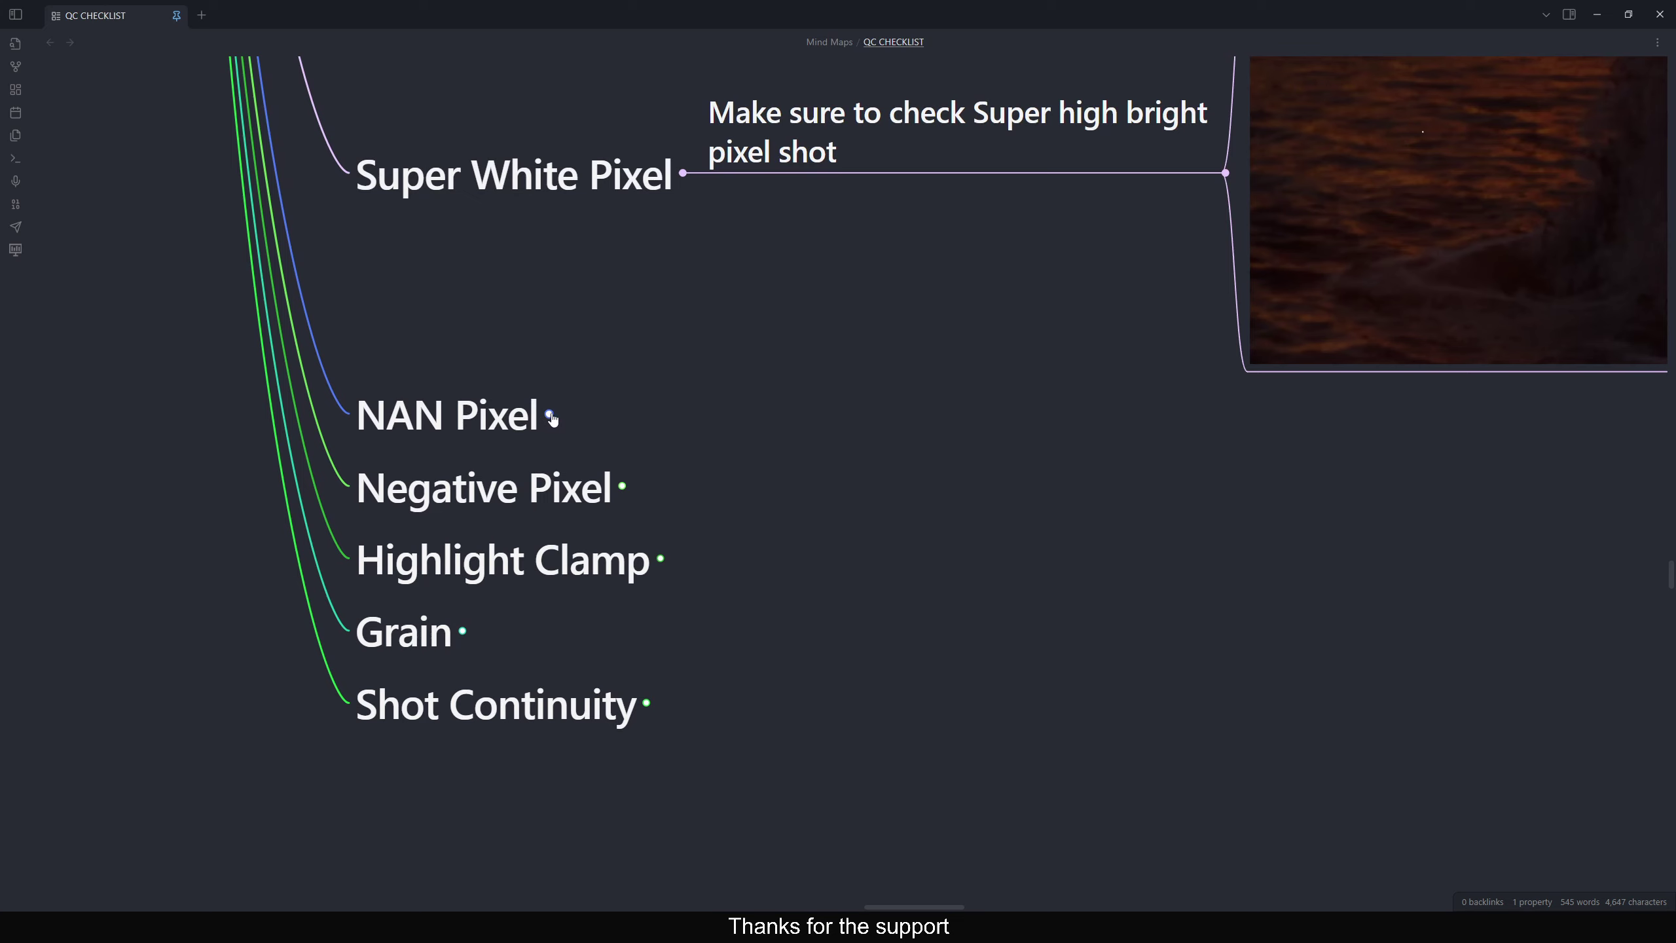
click(552, 417)
scroll(719, 322, right, 4)
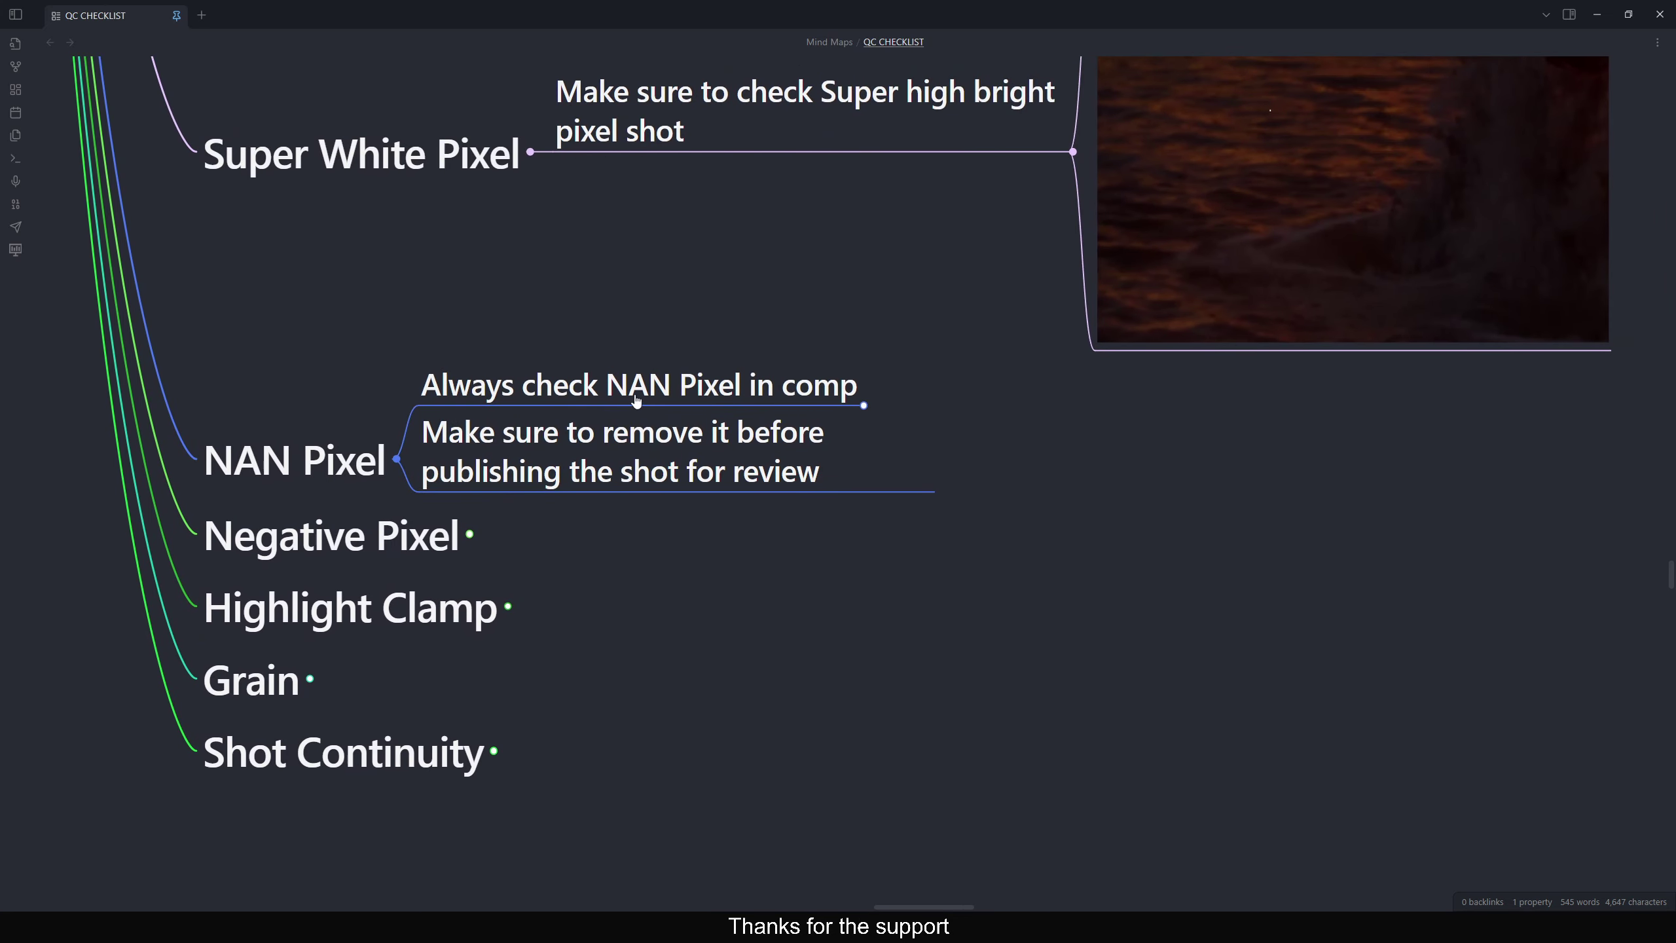
scroll(808, 326, right, 2)
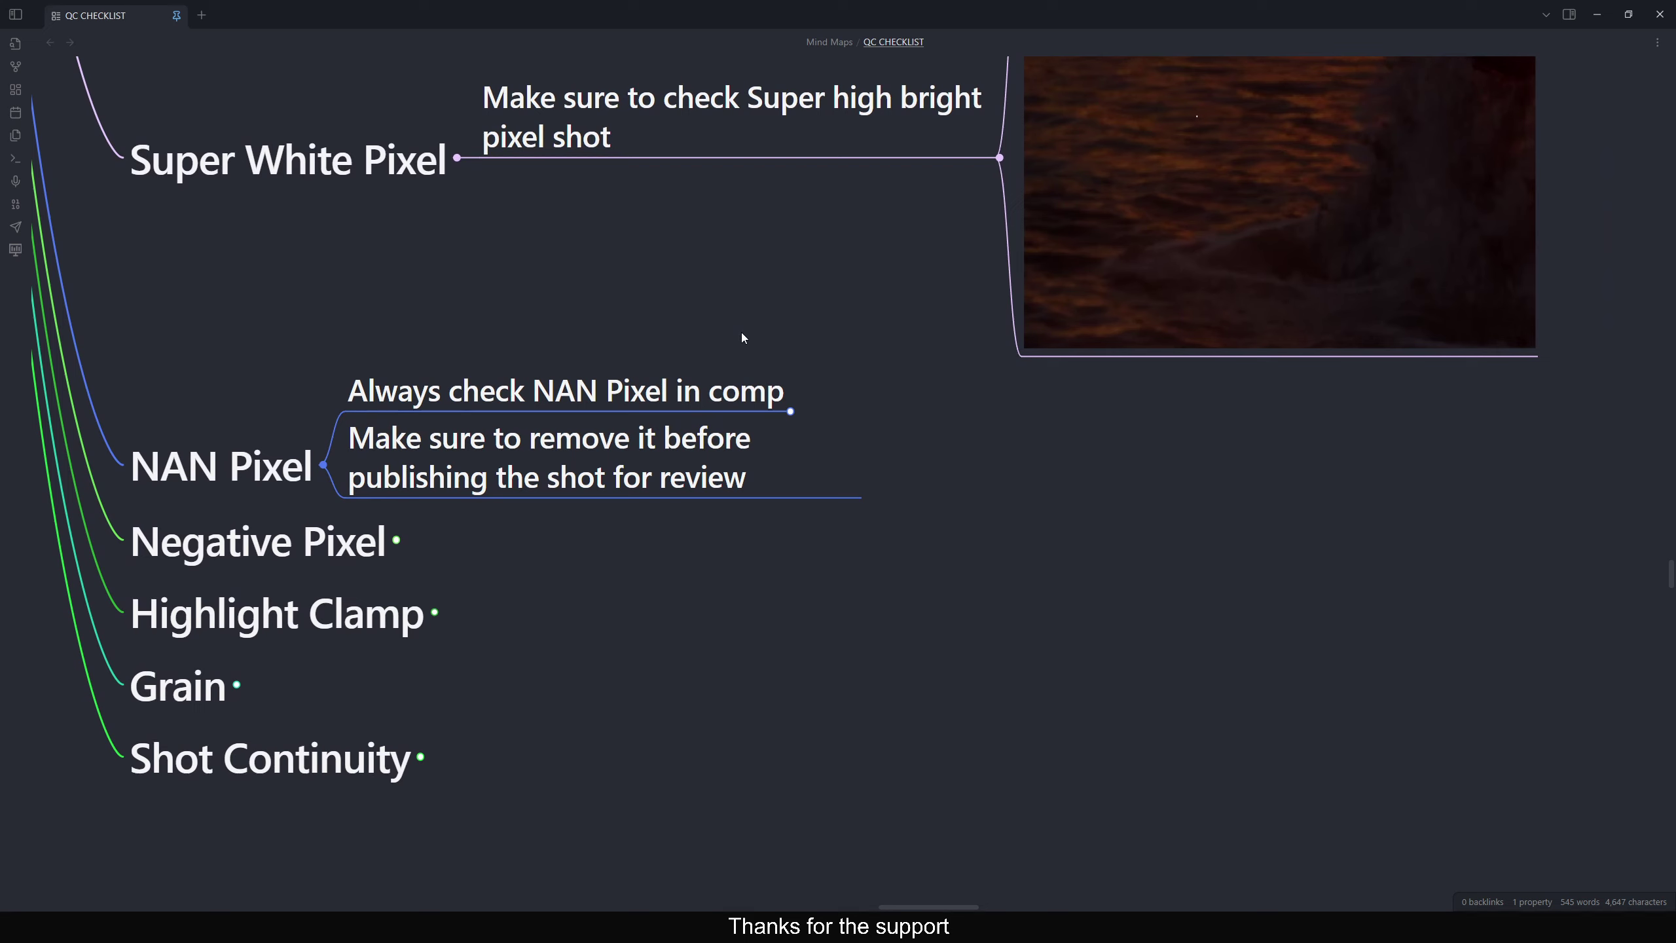
scroll(693, 373, right, 1)
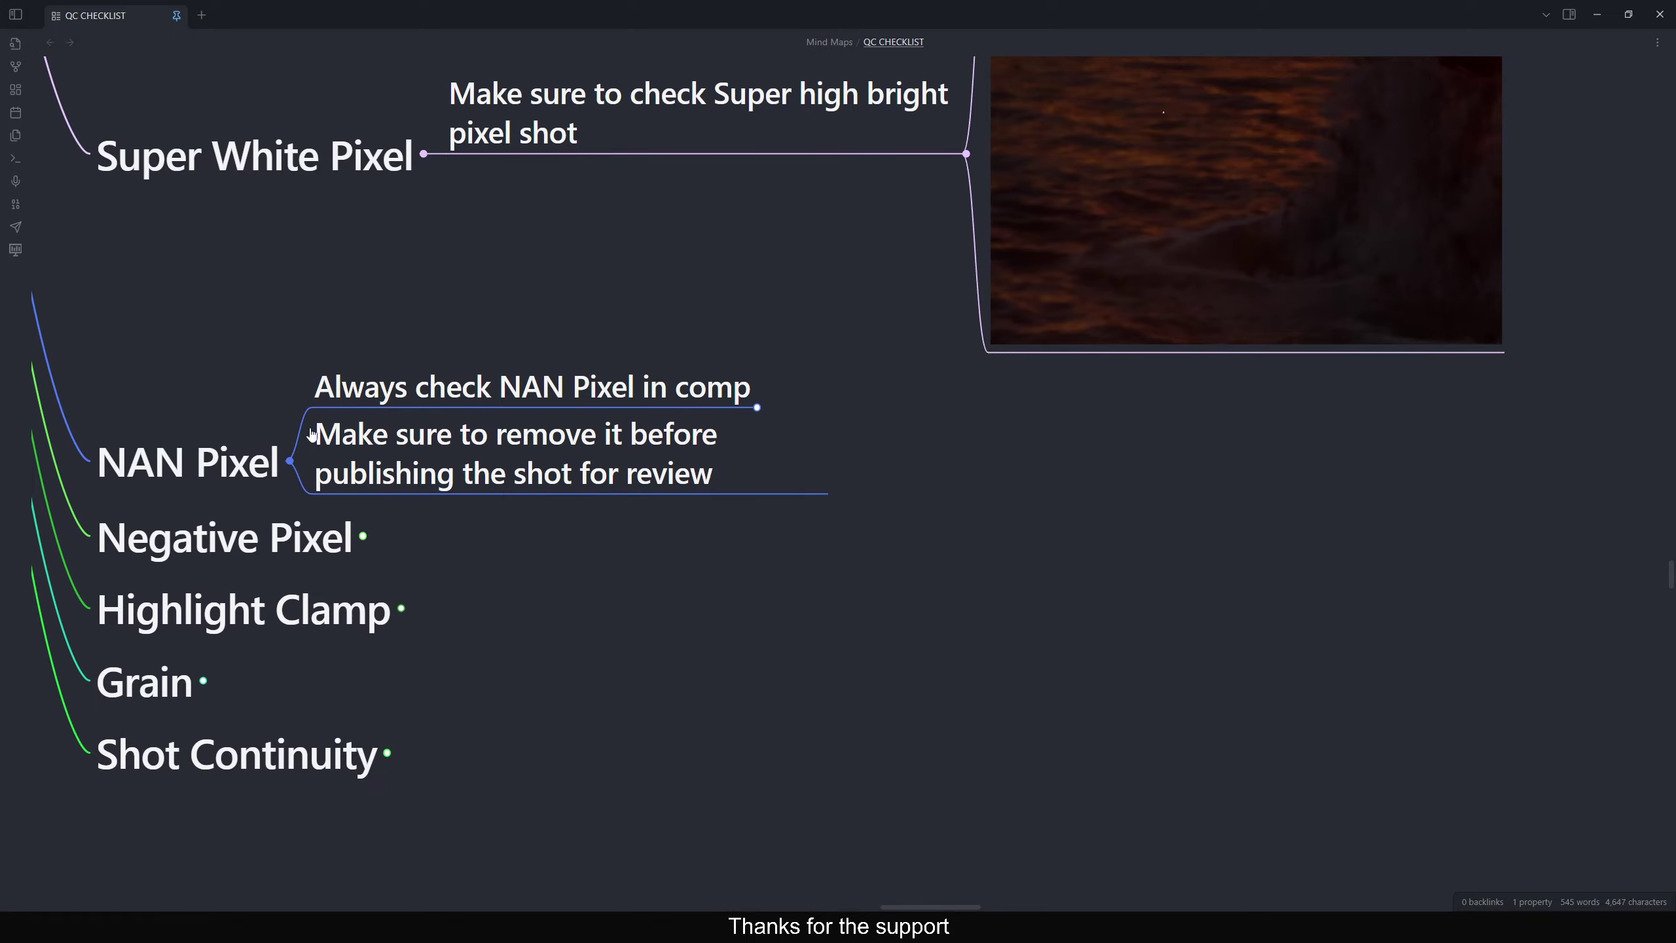
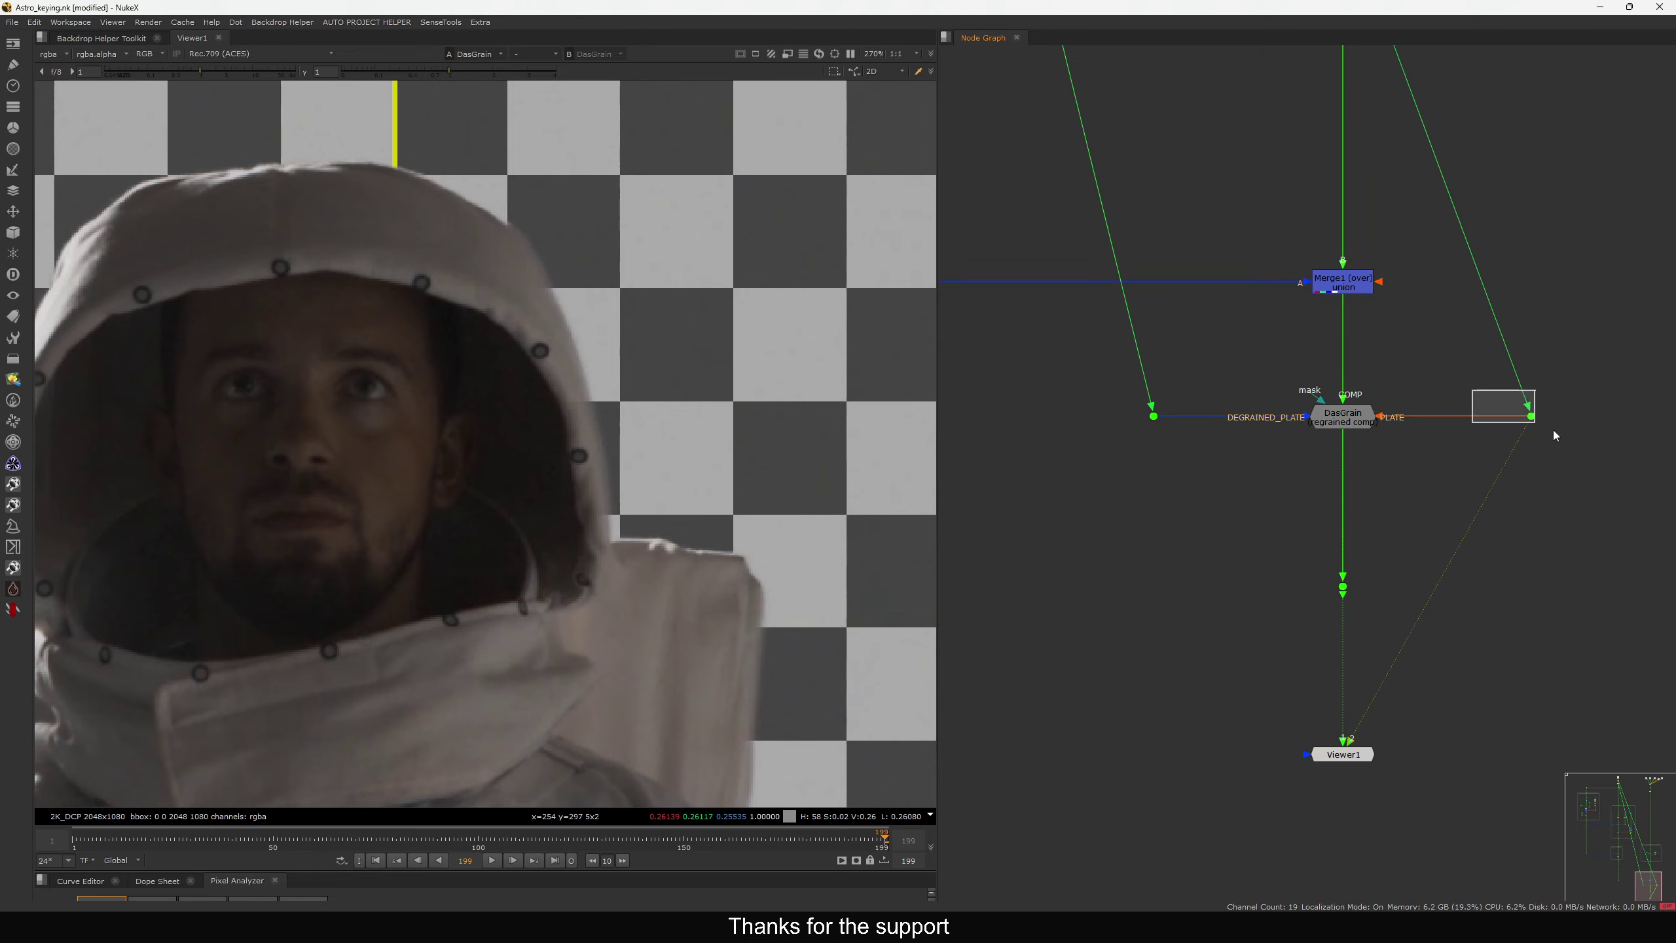
In Astro_keying.nk, compare the DasGrain output with the green-screen plate around the backpack edge and the checkerboard background
key(1)
scroll(731, 616, up, 8)
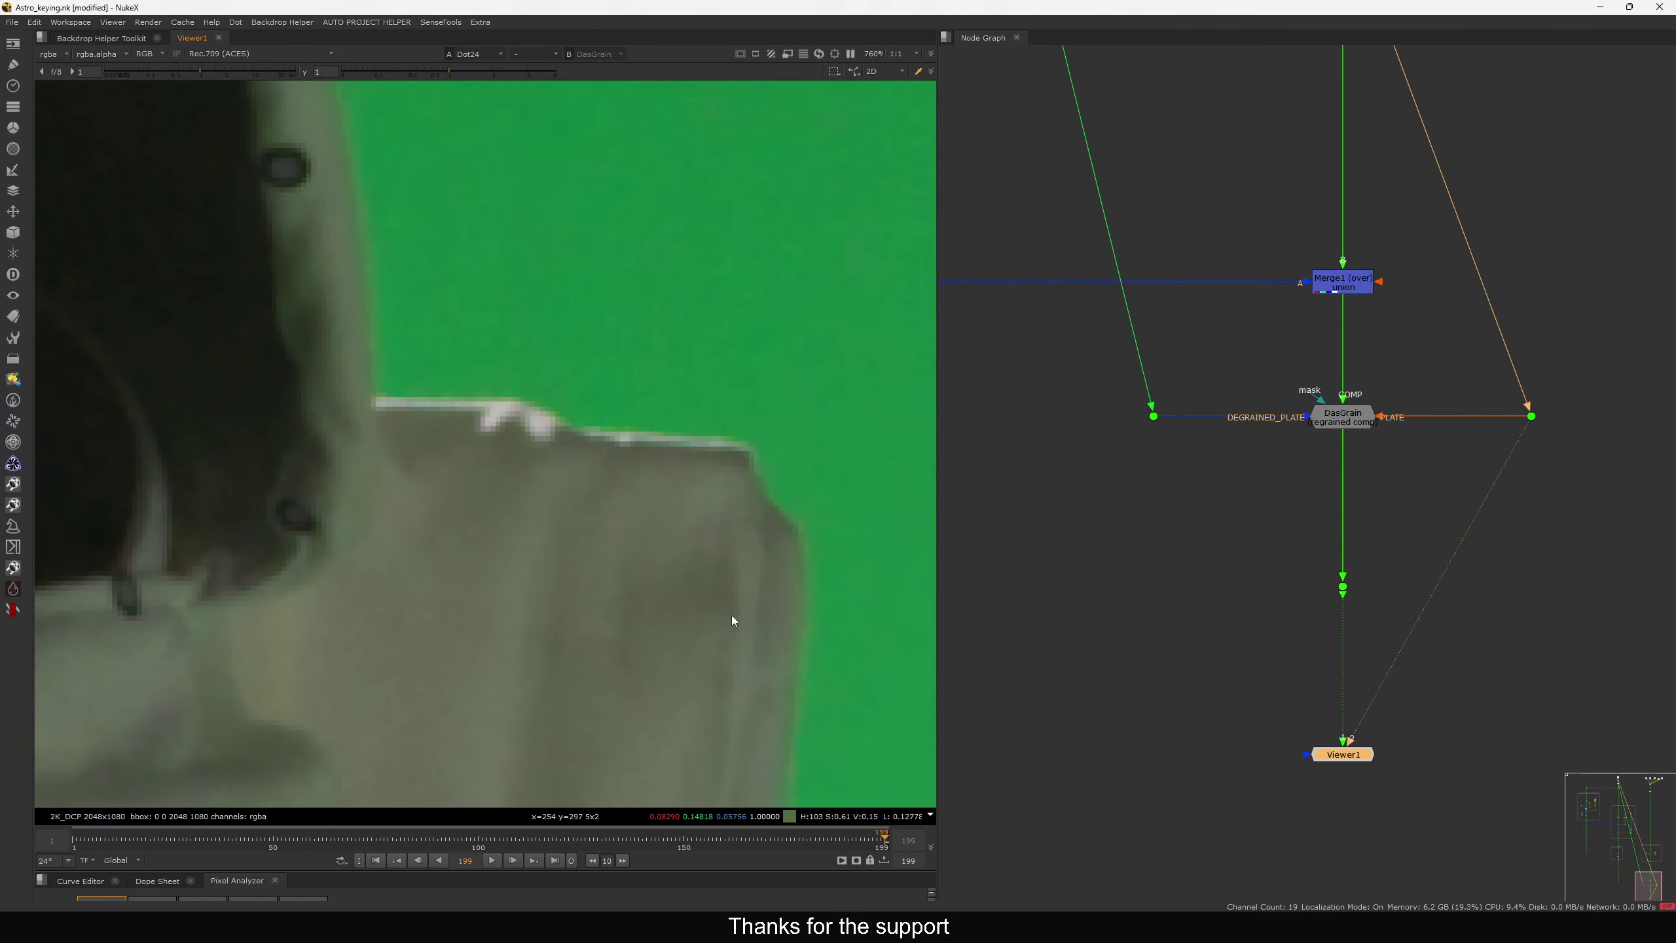
scroll(698, 517, down, 5)
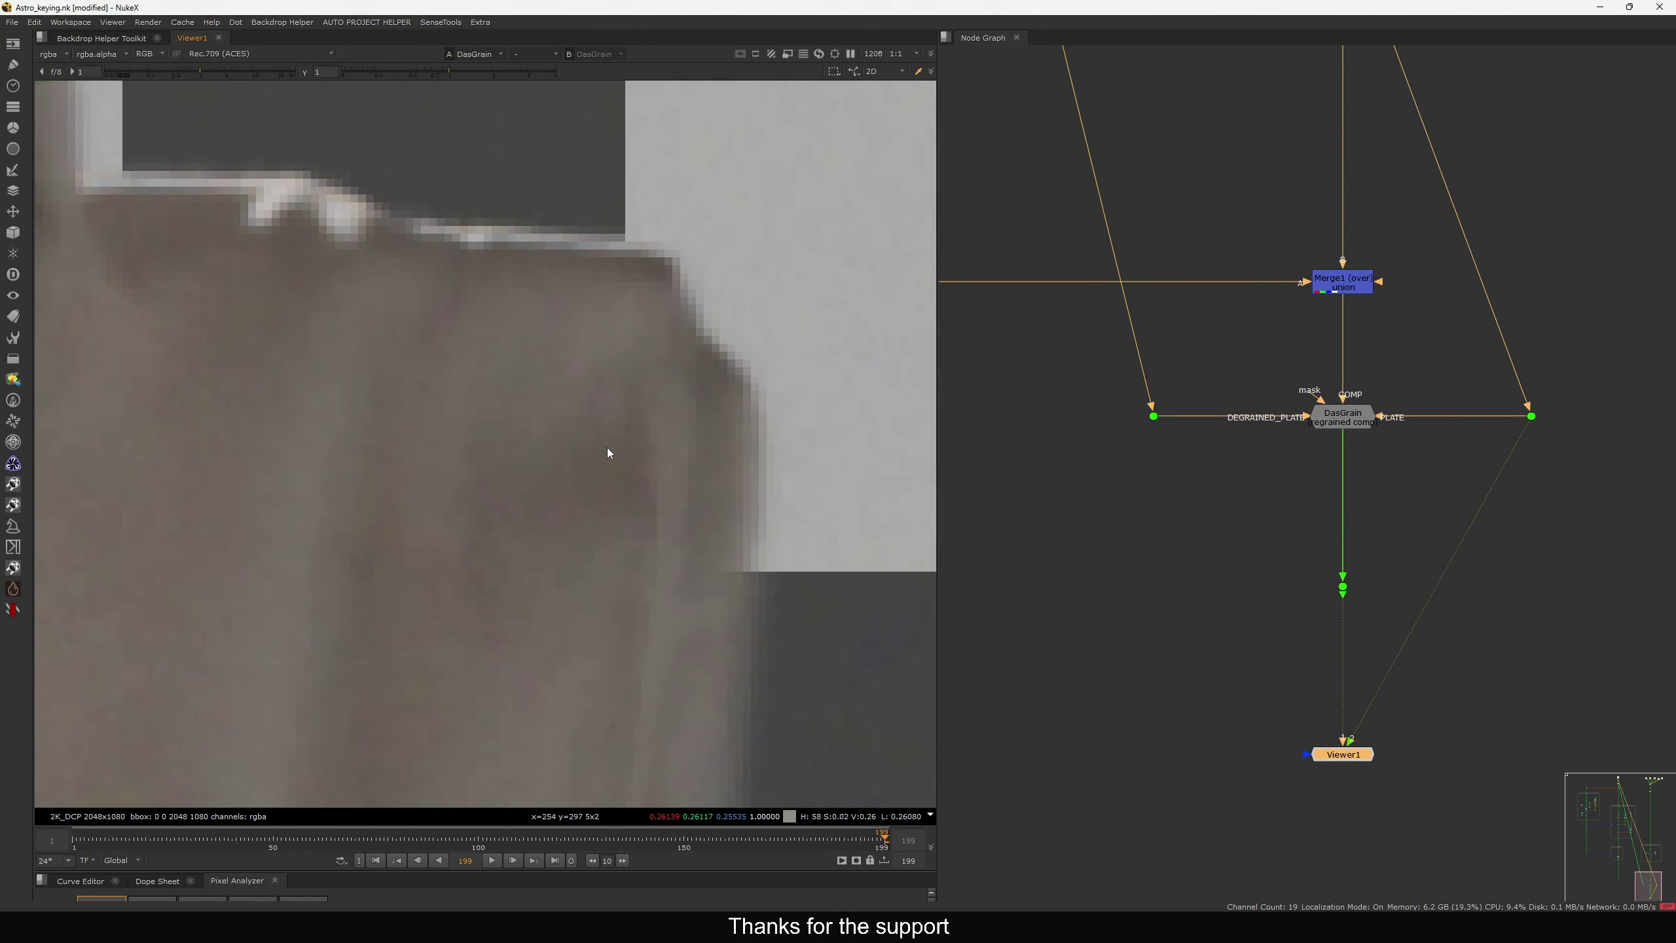
scroll(636, 503, down, 10)
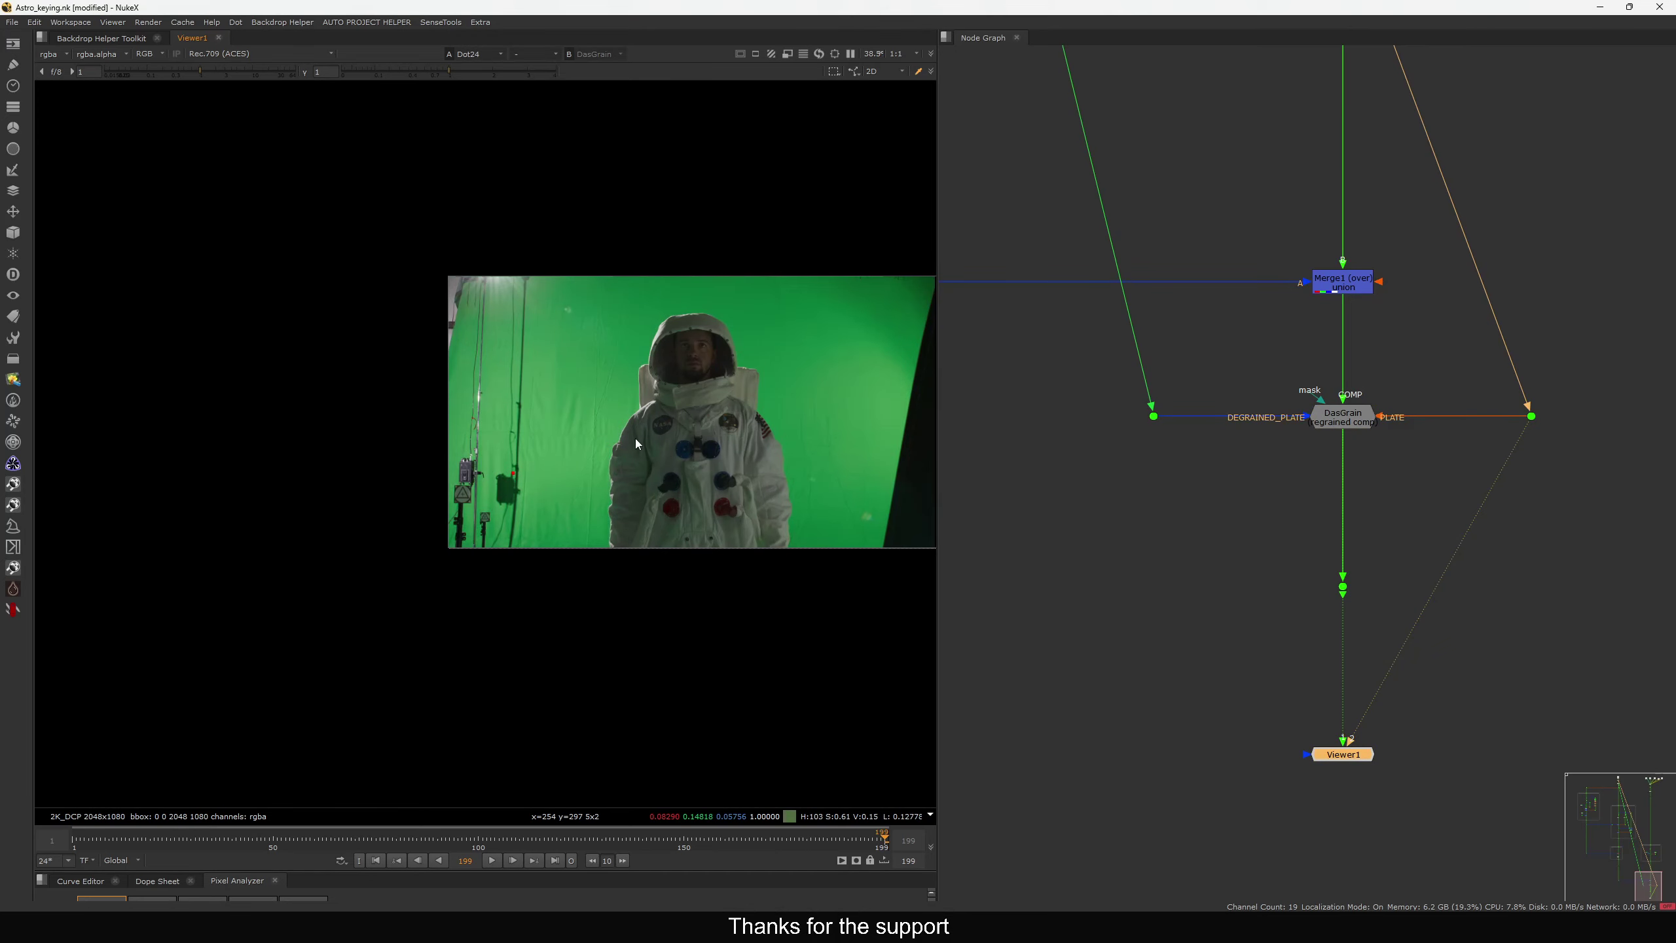
key(2)
scroll(550, 383, up, 8)
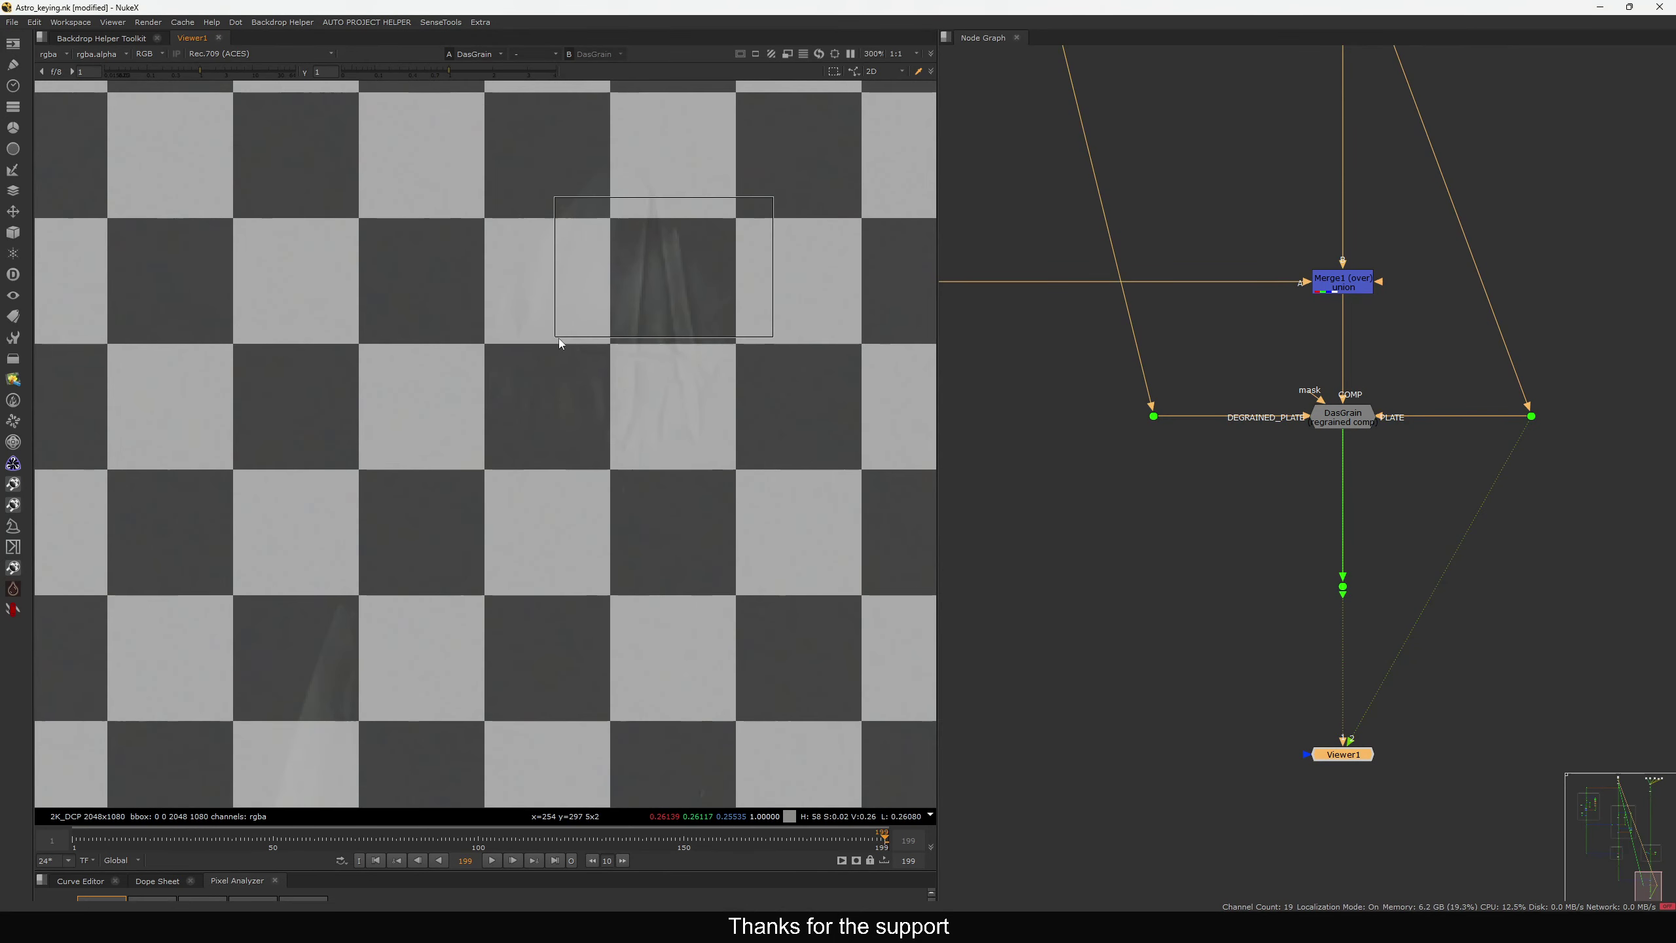
scroll(558, 338, down, 4)
Open the DasGrain node's Replace settings and activate Scatter
drag(1447, 357, 1270, 464)
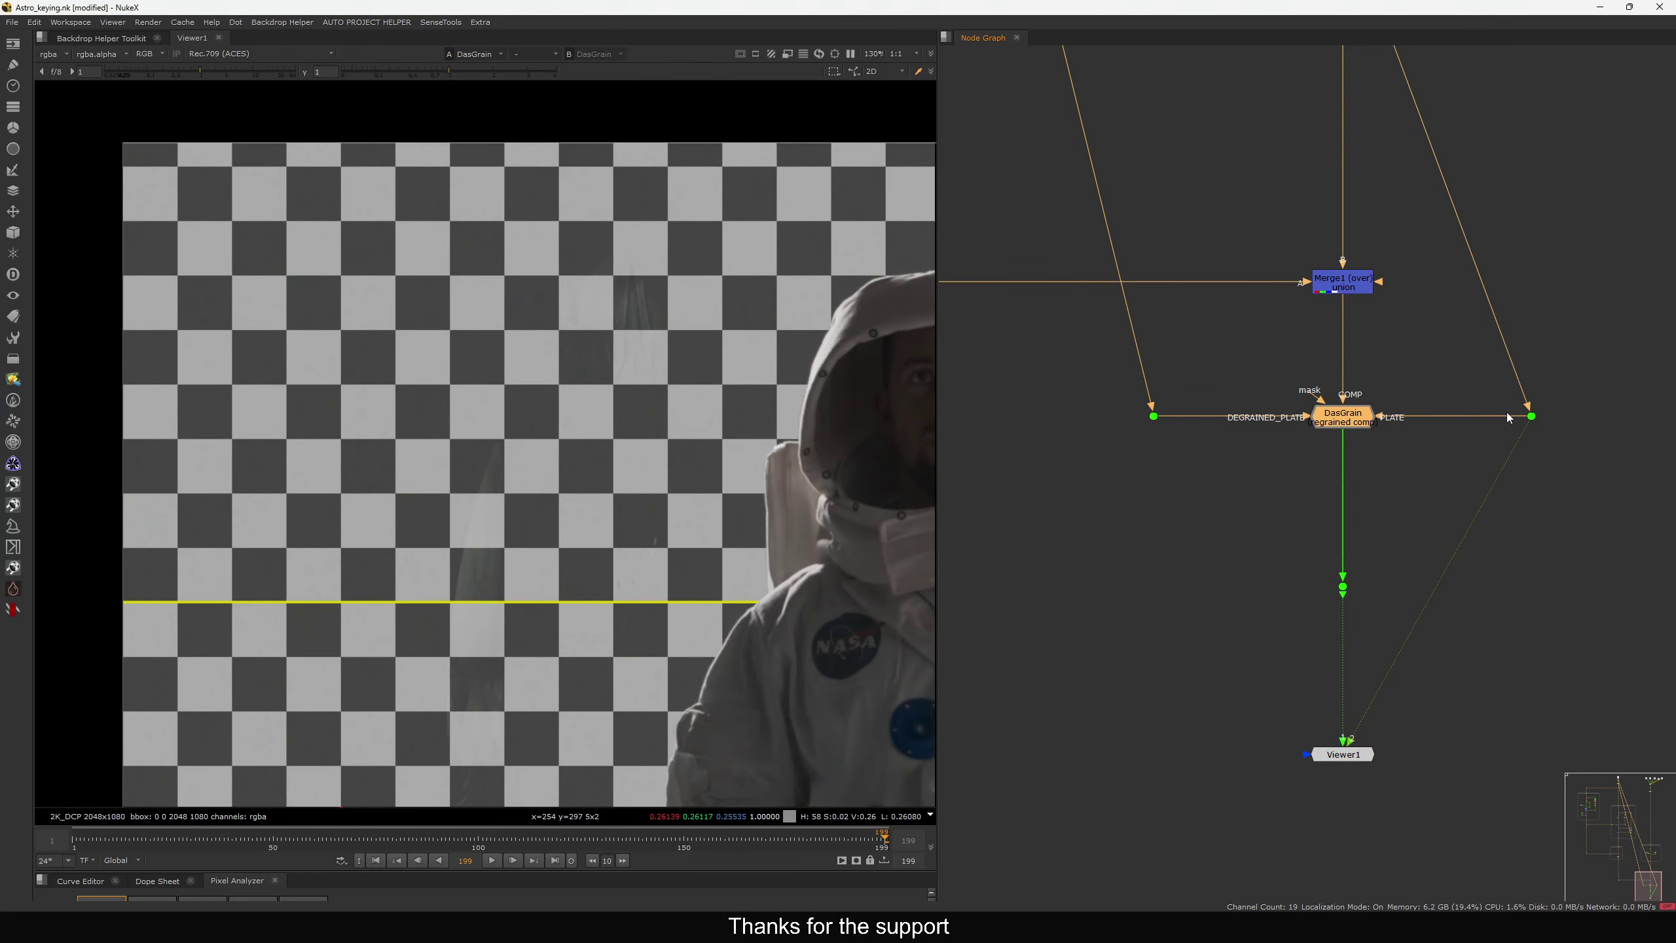
double_click(1351, 426)
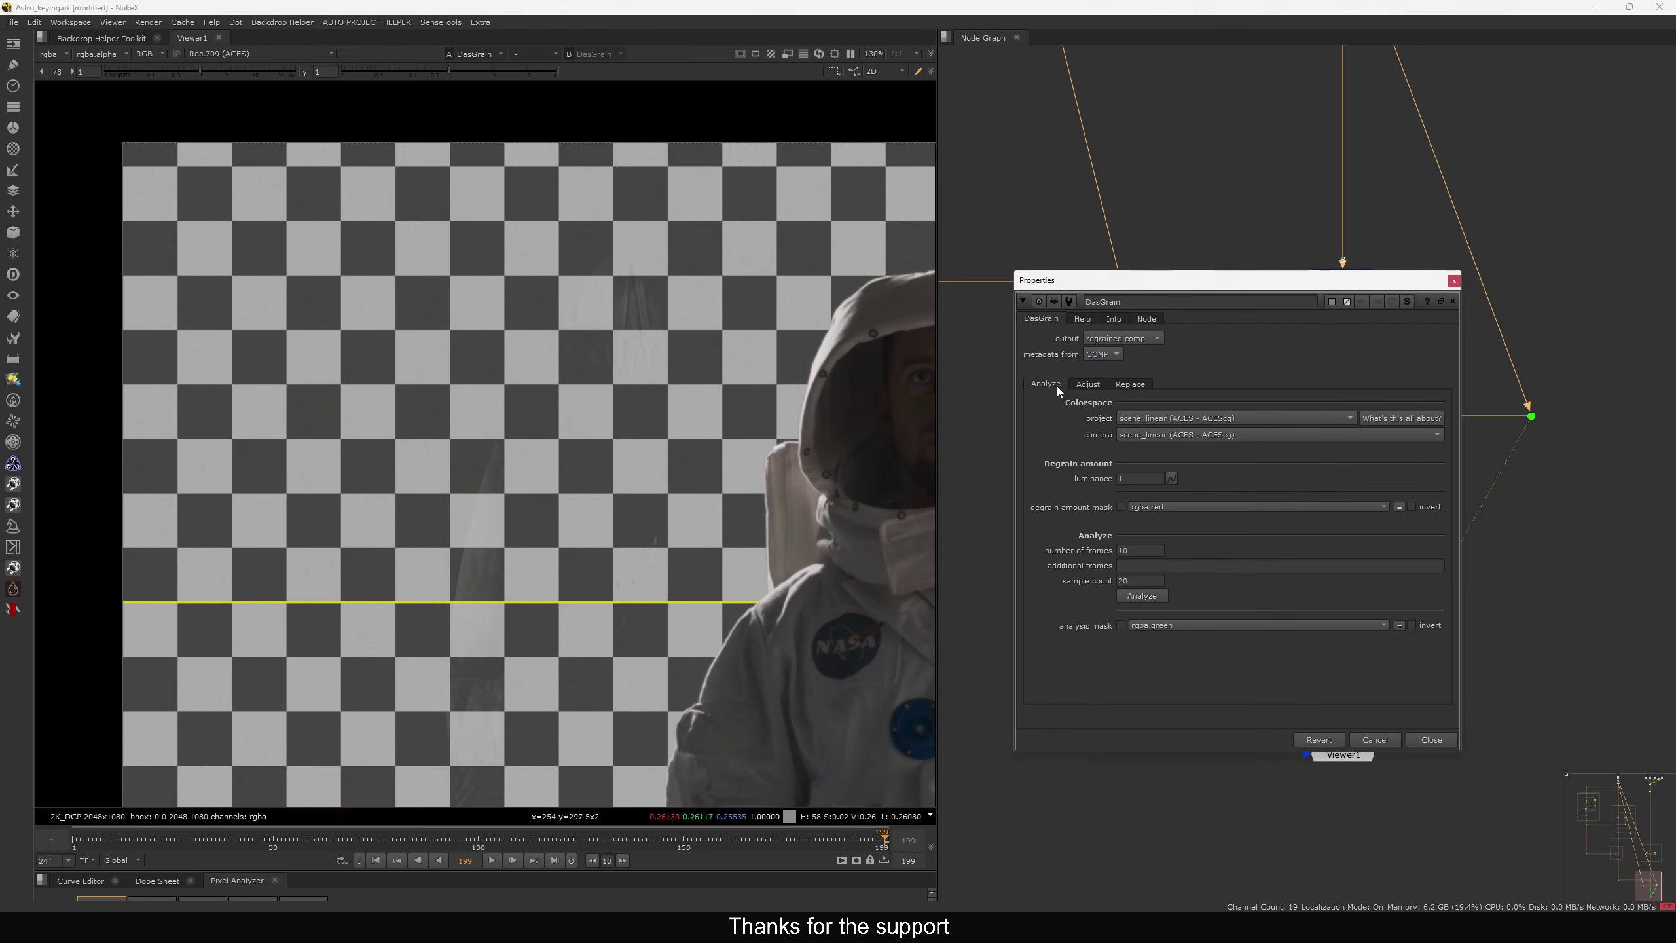
click(1092, 384)
drag(1167, 284, 1133, 204)
click(1102, 304)
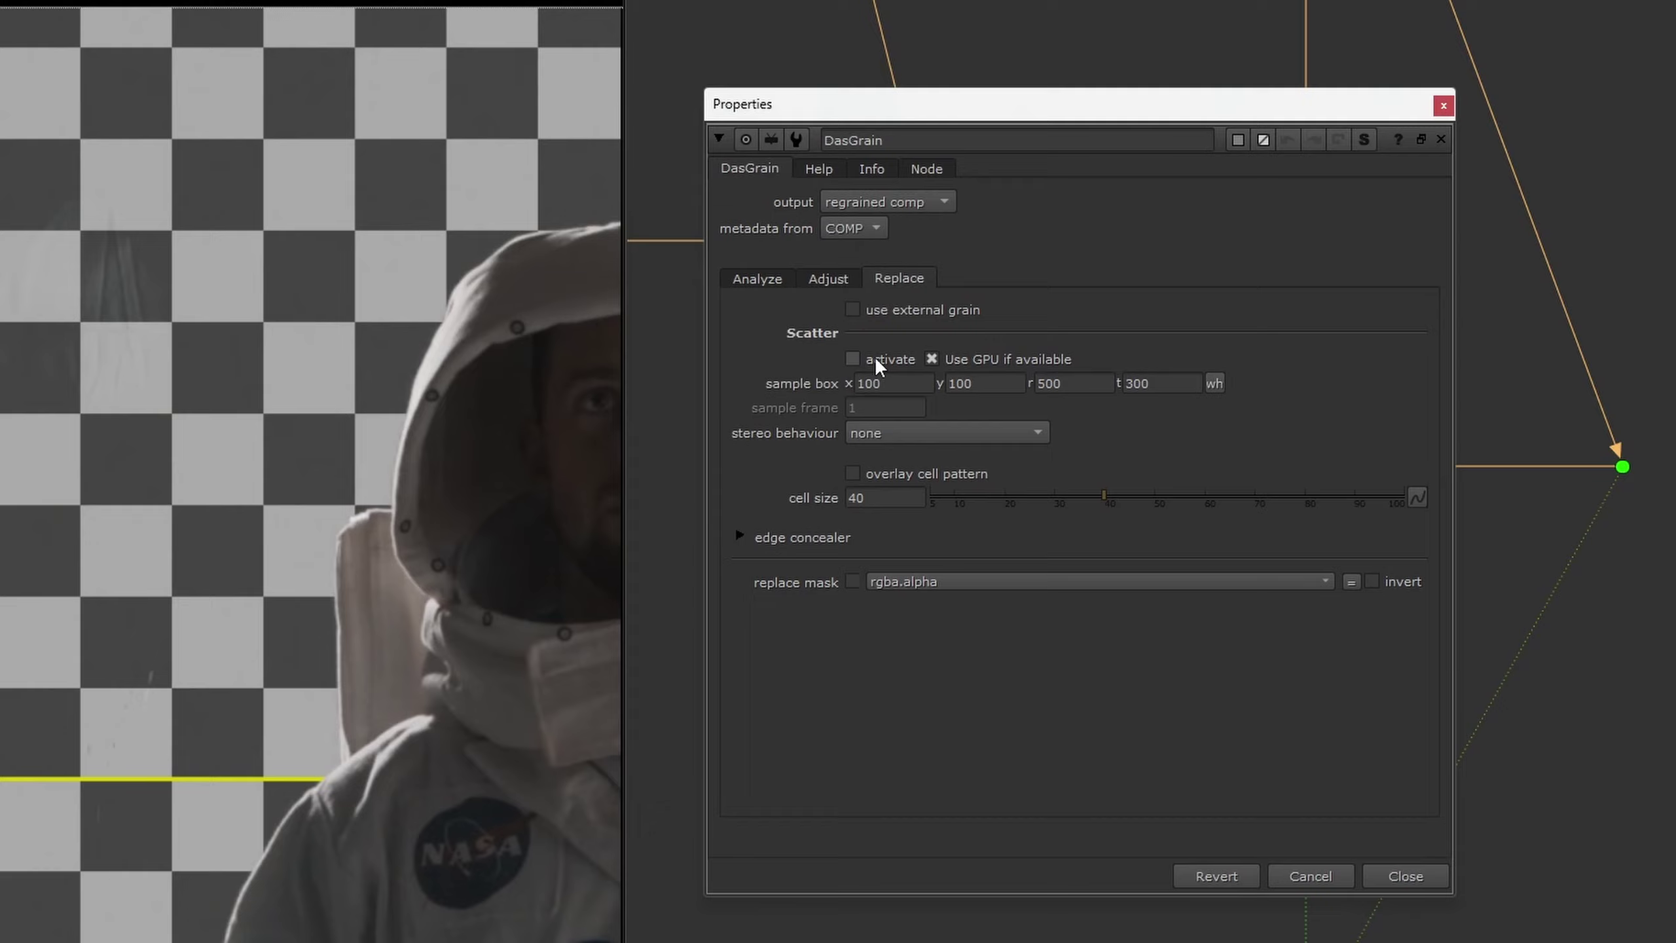
click(852, 360)
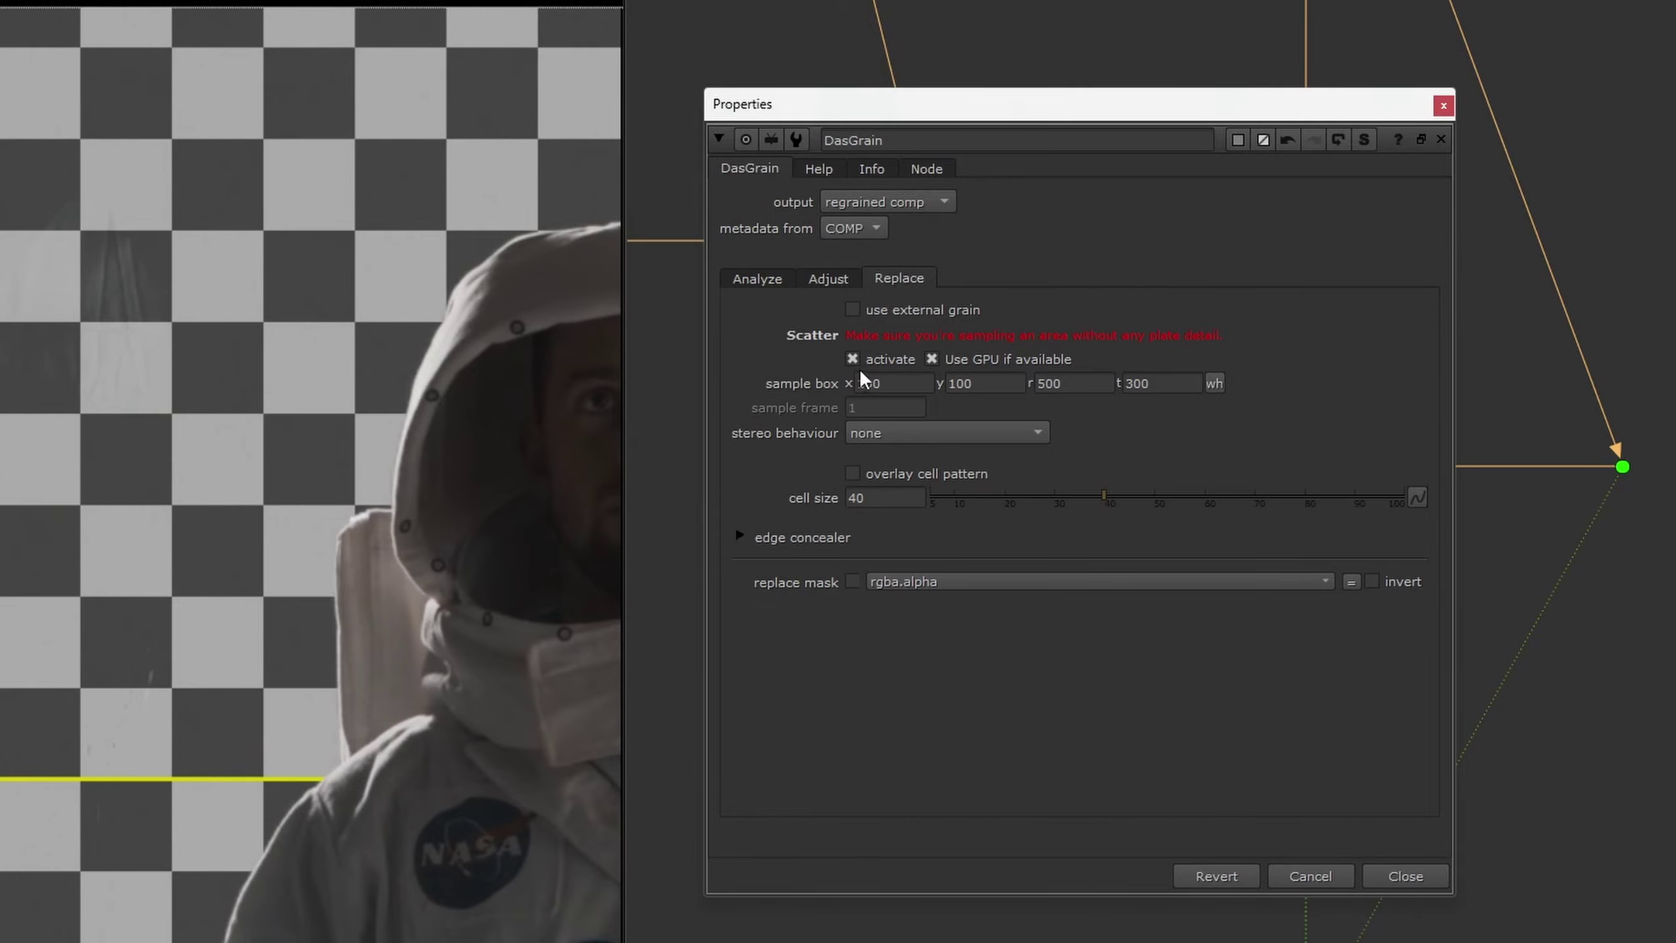
View the plate, fit the scatter sample box over clean green screen from about 1630, 582 to 1804, 738, and close the properties
drag(1674, 384, 1547, 547)
key(1)
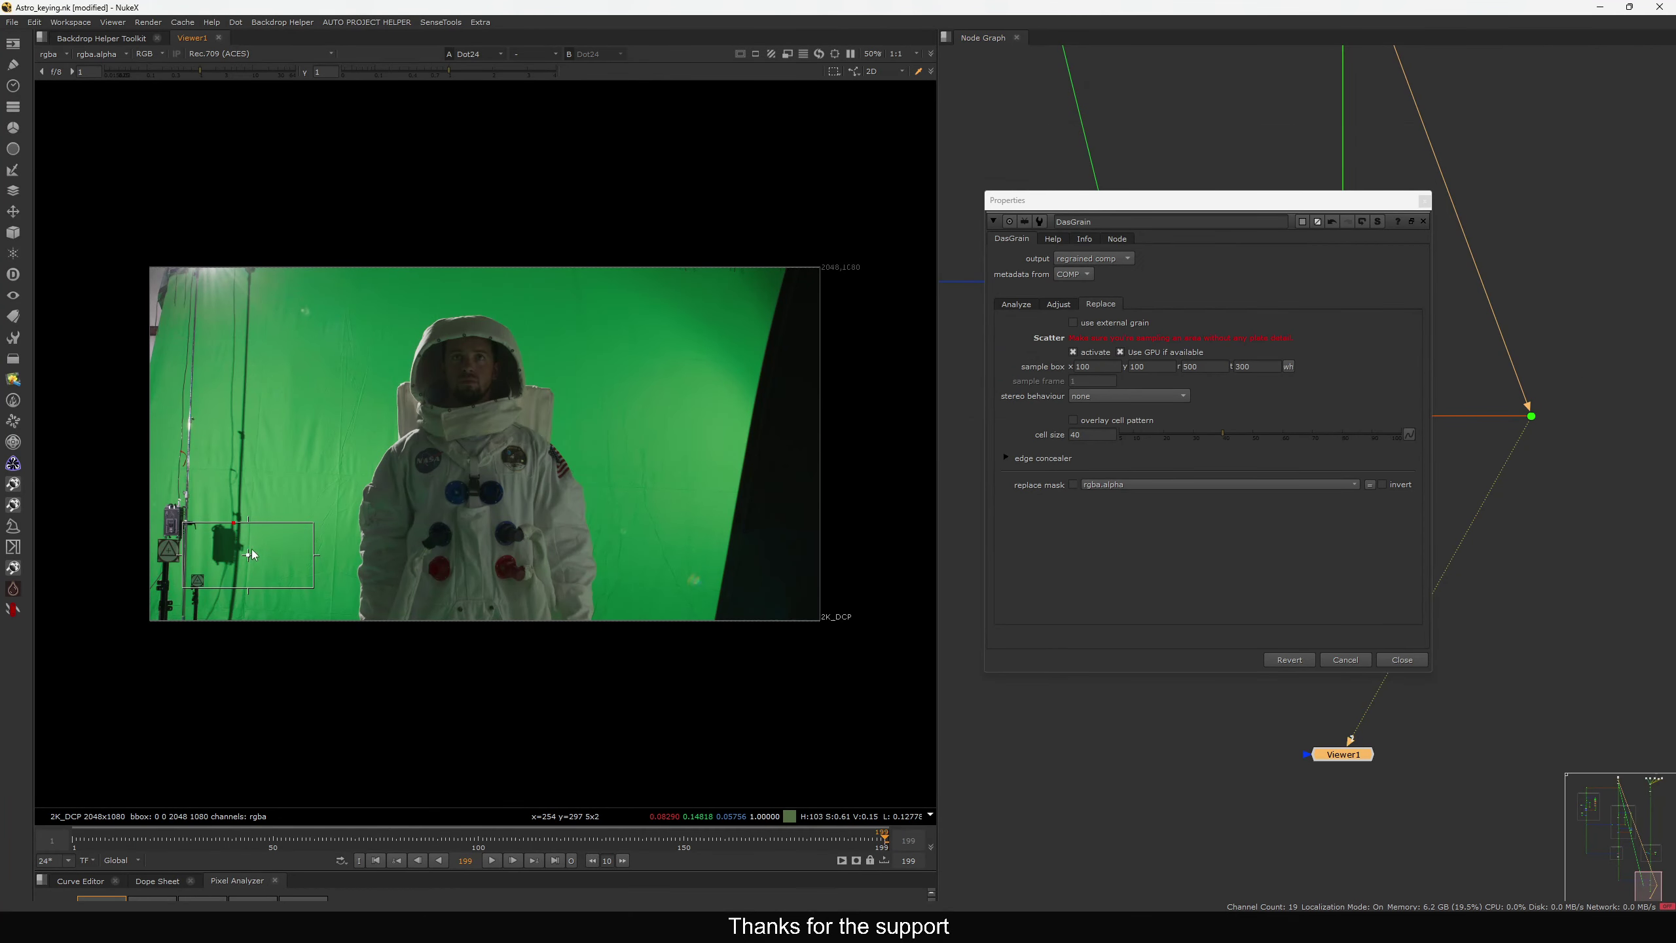
drag(250, 553, 647, 368)
scroll(664, 342, up, 2)
drag(733, 334, 593, 407)
scroll(621, 414, up, 3)
drag(688, 332, 624, 370)
drag(569, 427, 801, 447)
click(1402, 659)
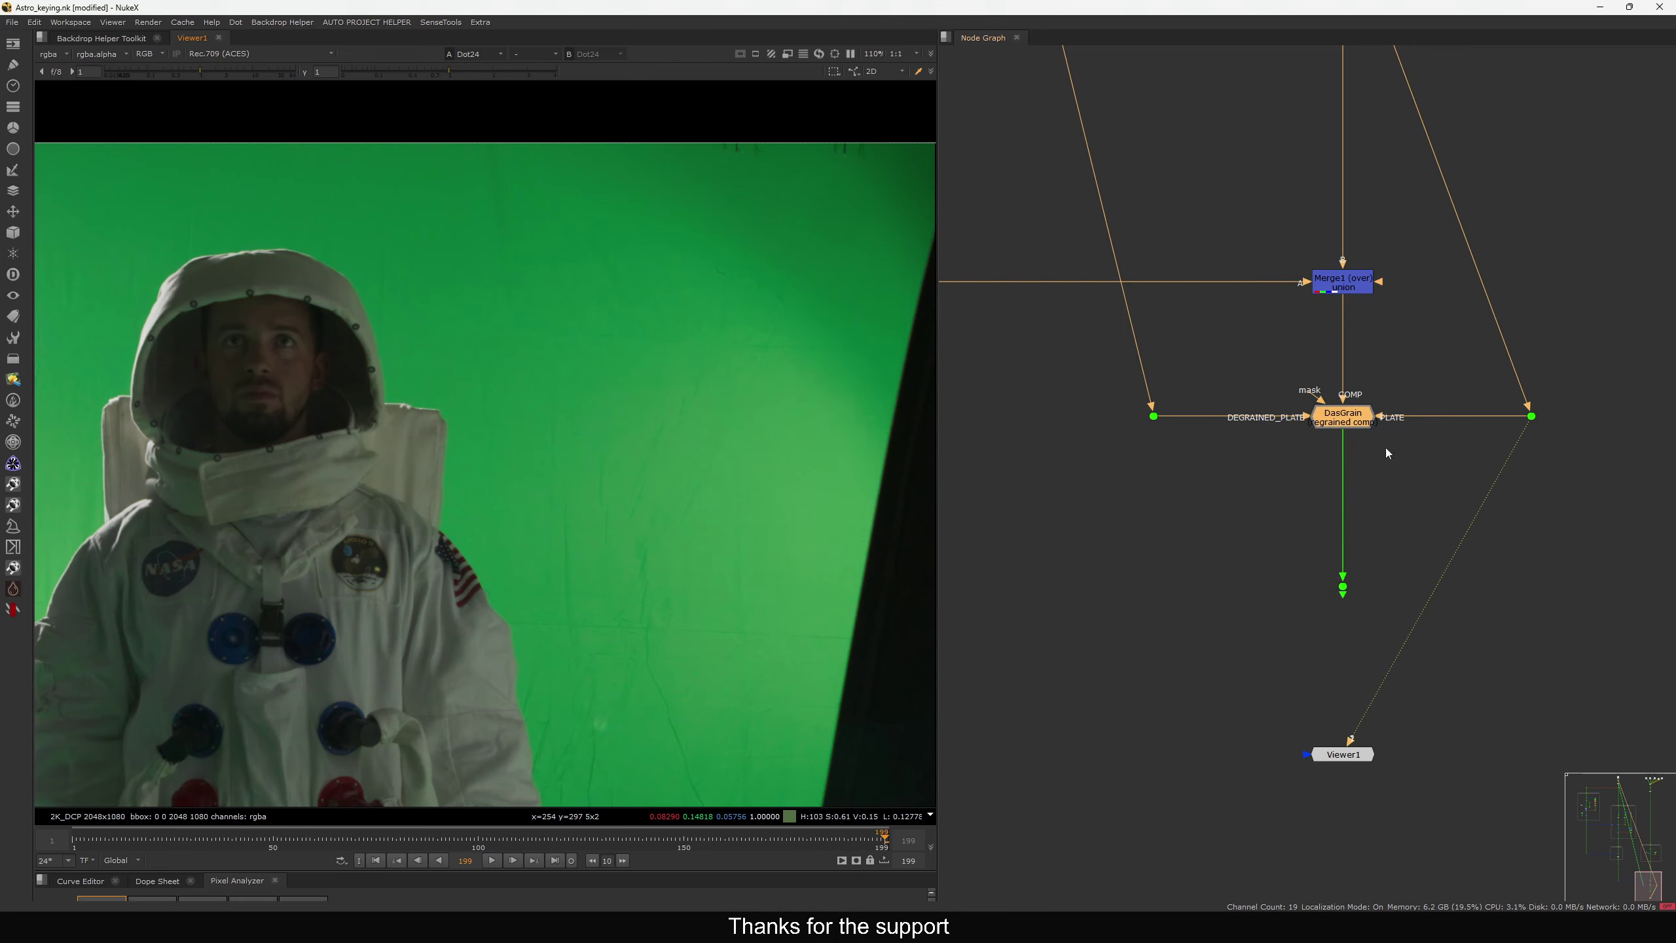
Compare the grain of the DasGrain output and the plate on the backpack, and inspect the Apollo 11 and flag patches
key(1)
scroll(407, 449, up, 8)
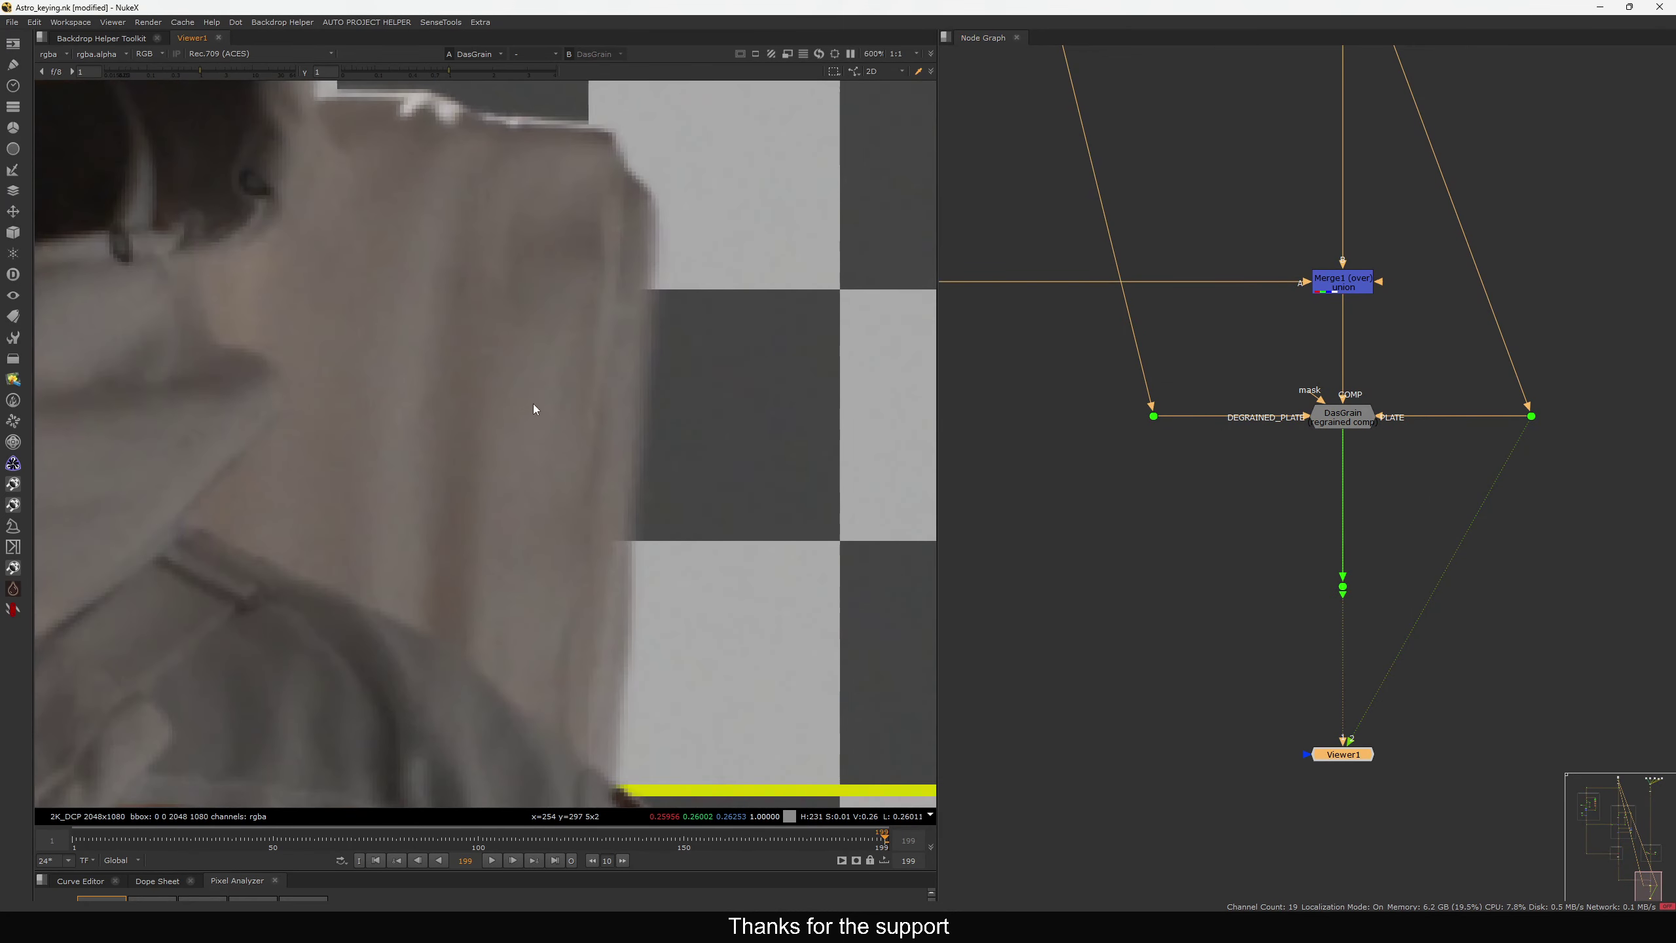
key(2)
key(1)
key(2)
key(1)
key(2)
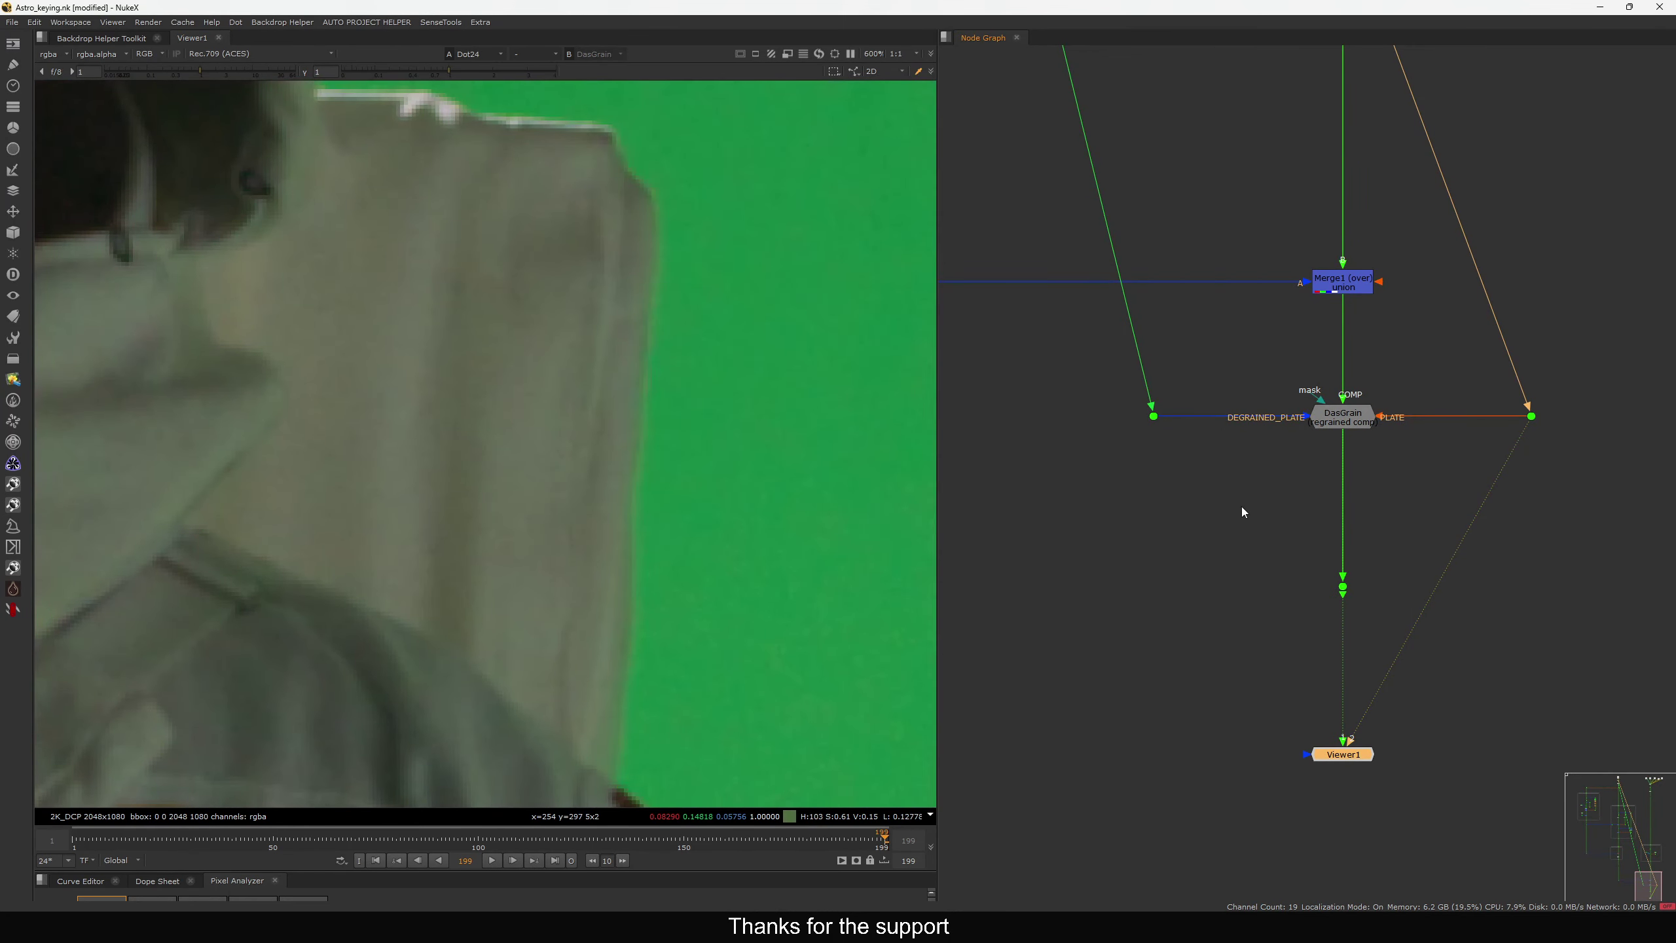
key(1)
middle_drag(472, 600, 425, 494)
scroll(409, 657, down, 1)
middle_drag(409, 656, 459, 382)
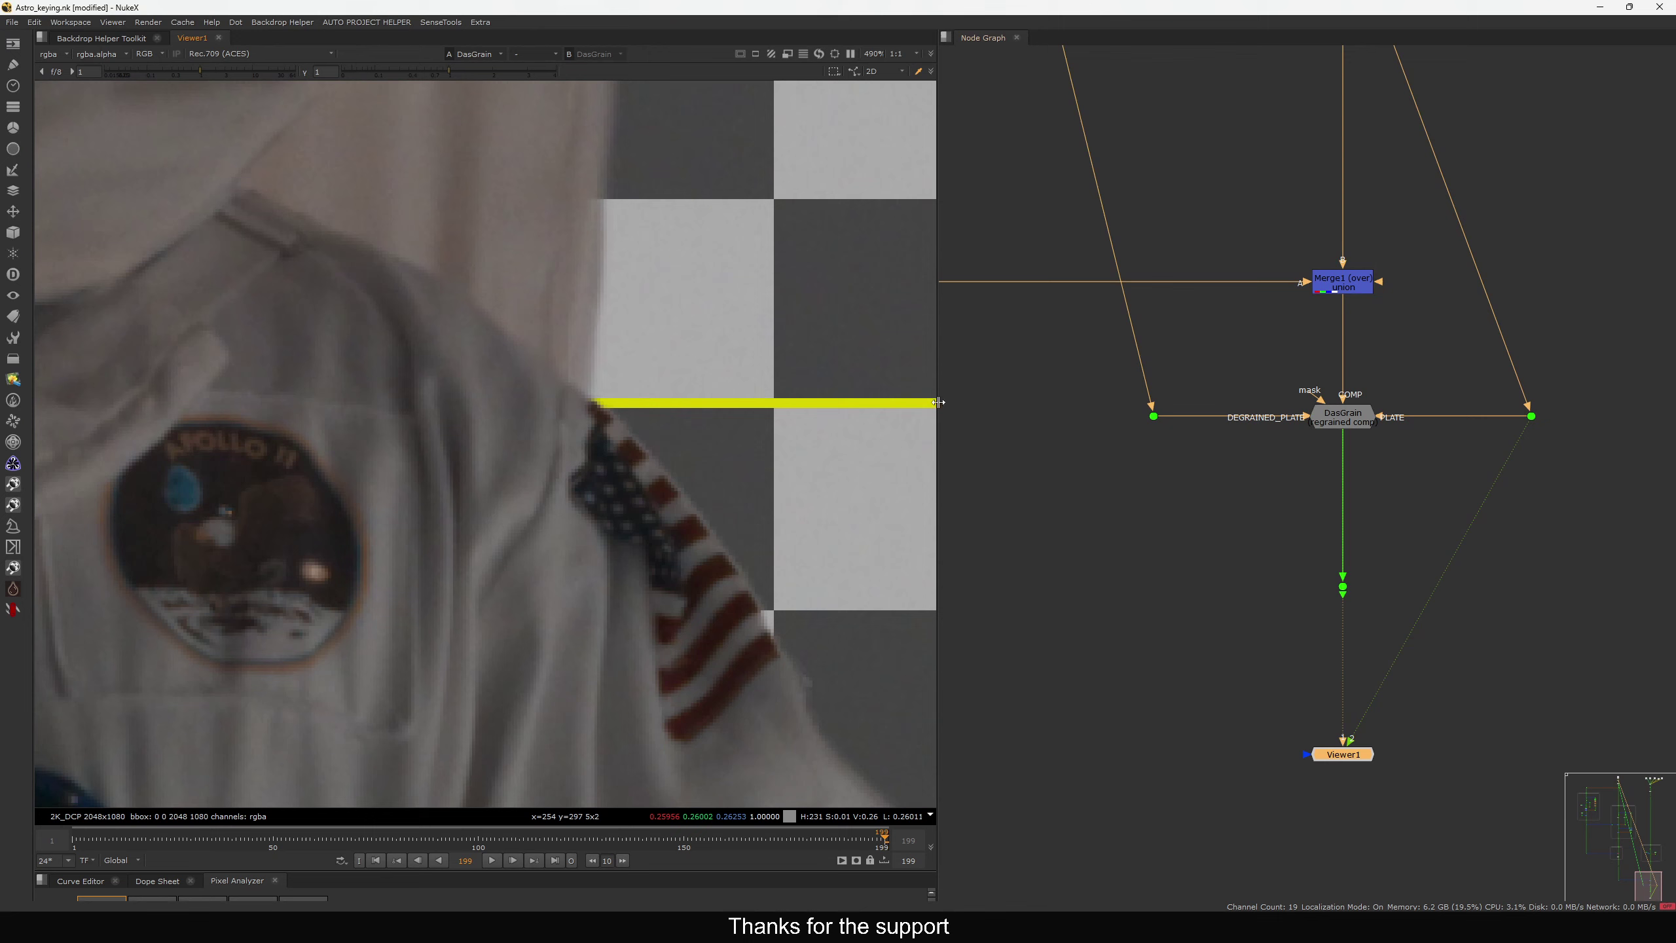
Reopen the DasGrain Replace settings and overlay the scatter cell pattern on the whole astronaut image
double_click(1353, 423)
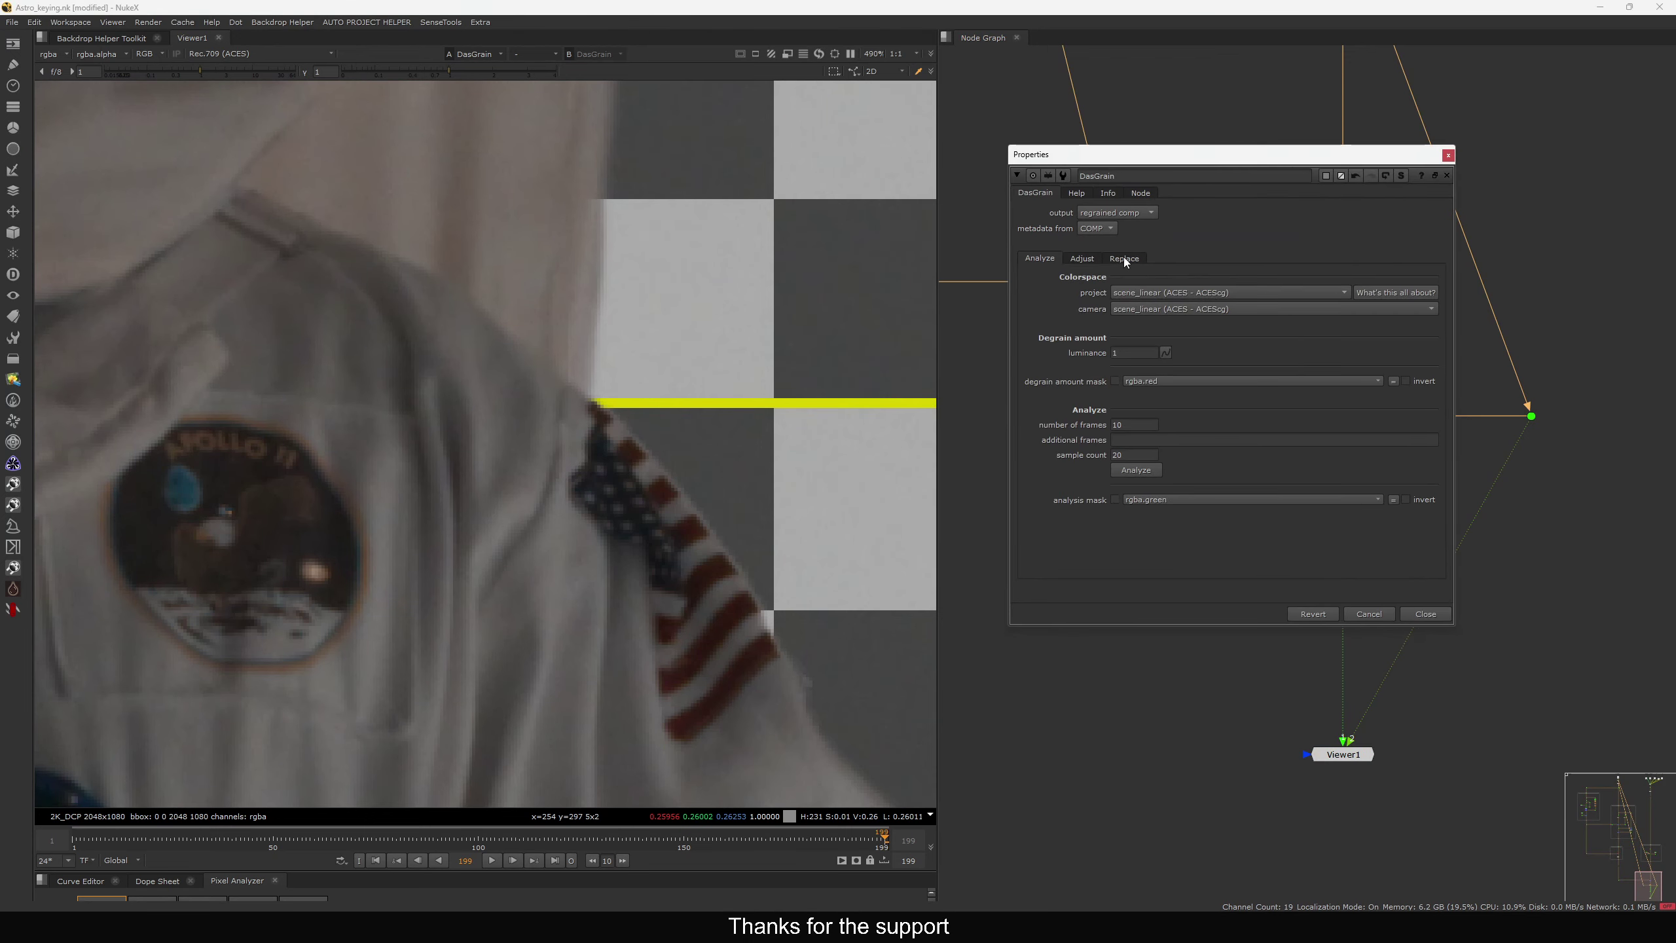
click(1124, 257)
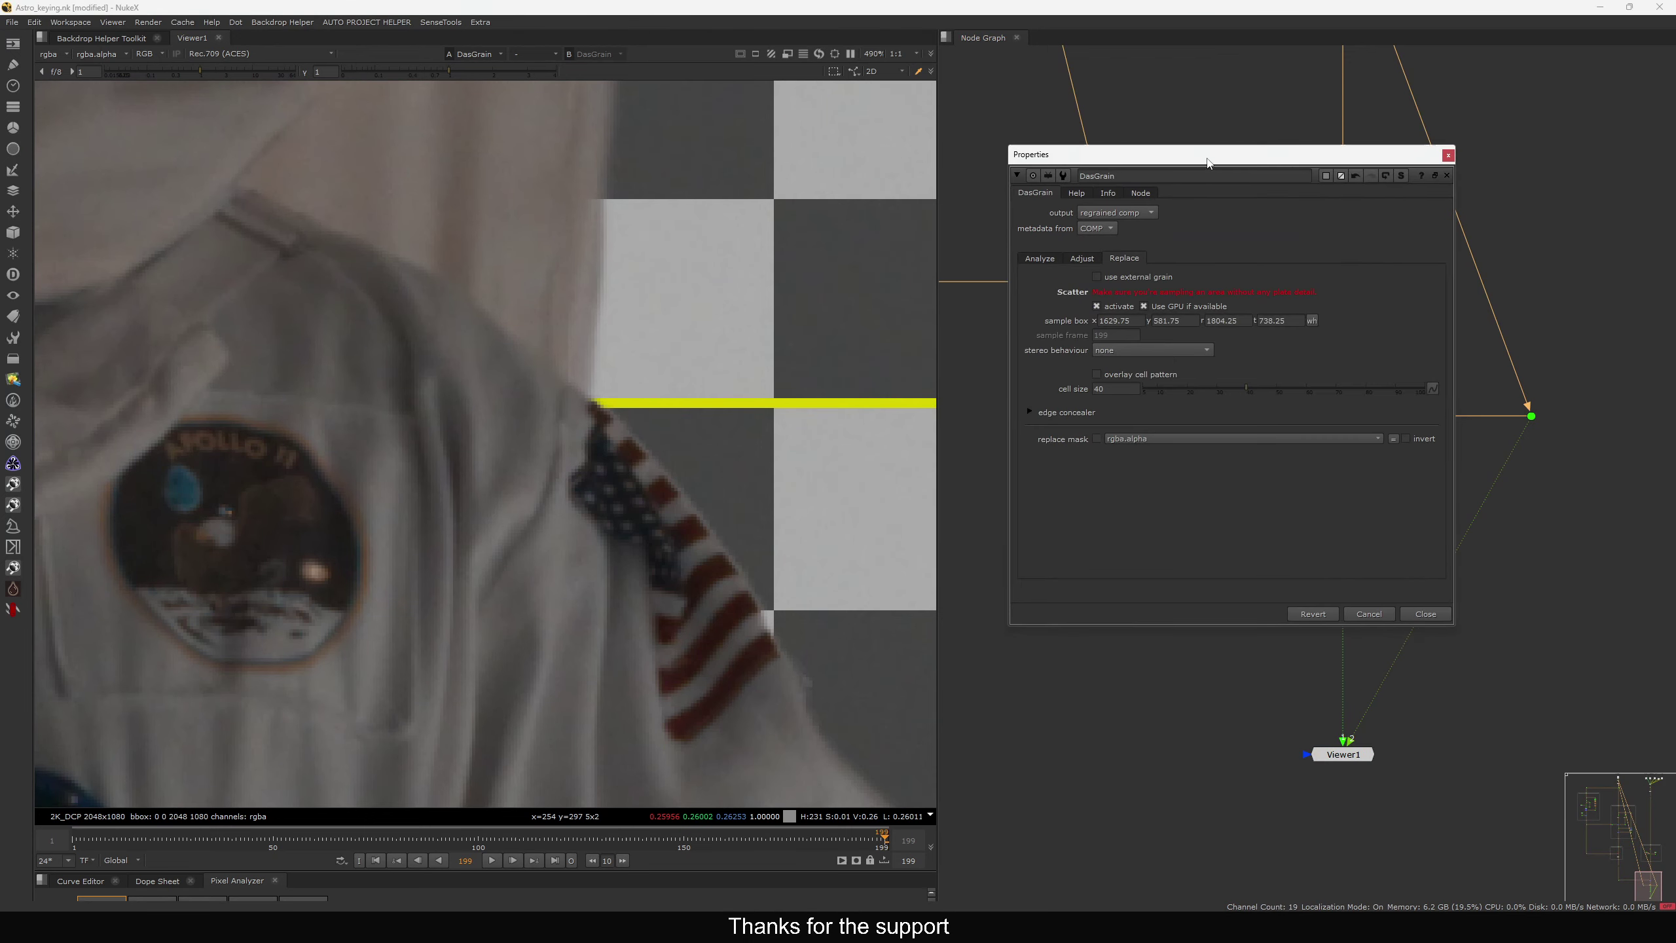
click(1110, 363)
scroll(527, 449, down, 6)
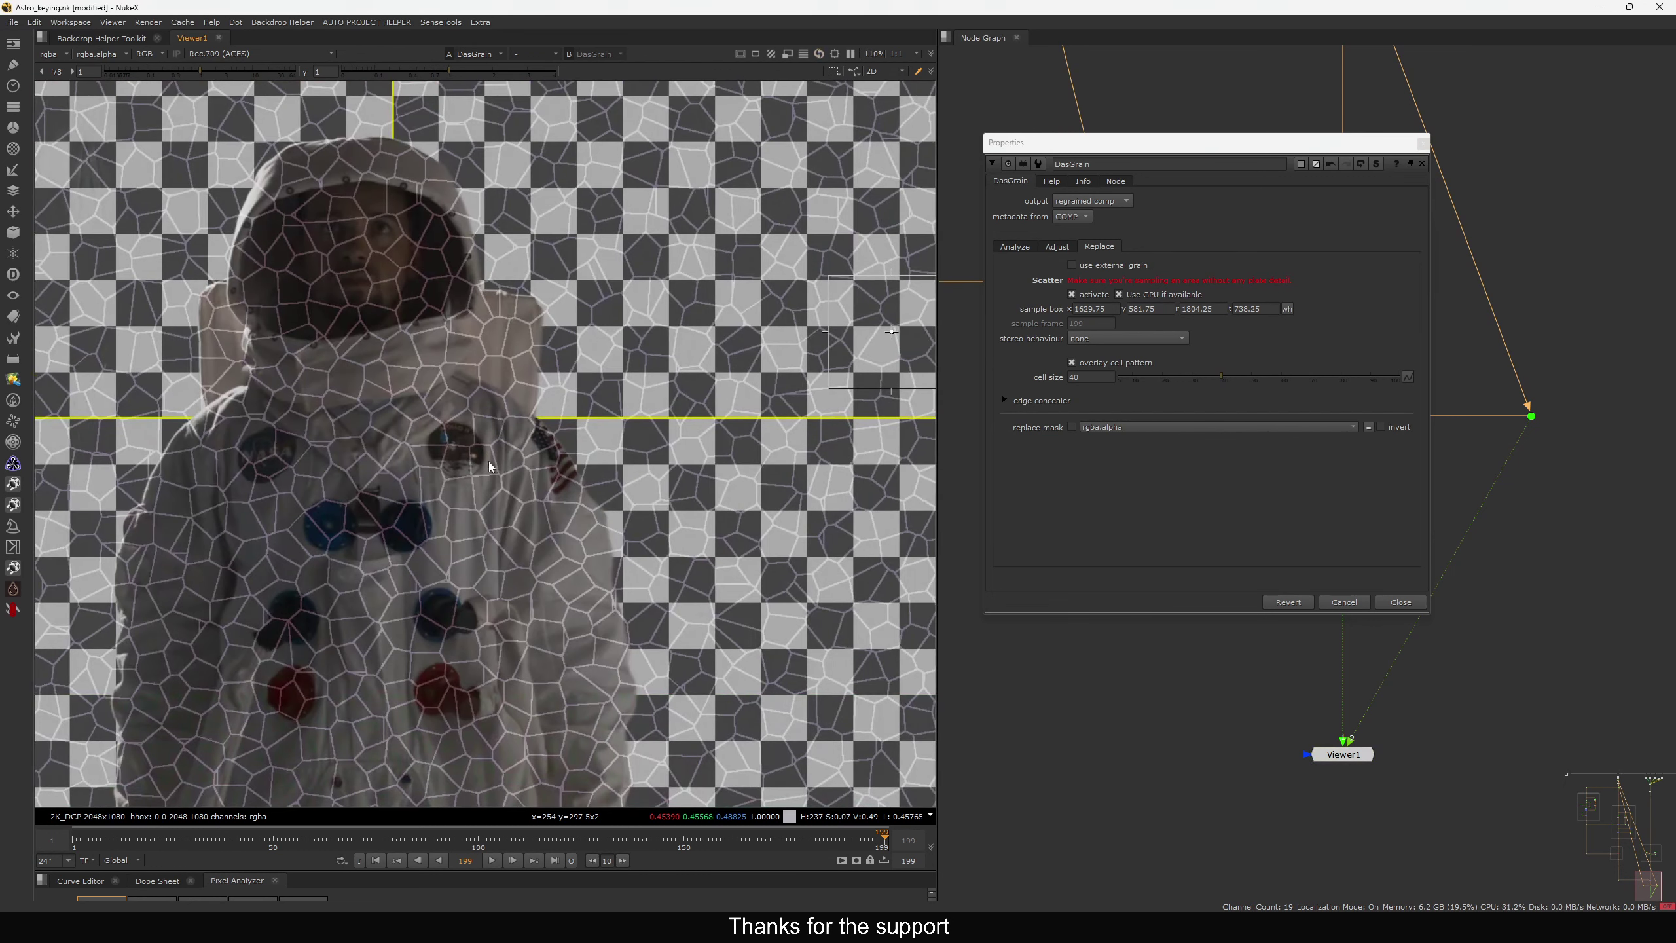
Try larger and smaller scatter cell sizes, settle on 20, and hide the cell pattern overlay
click(1092, 375)
key(Left)
key(Up)
key(Up)
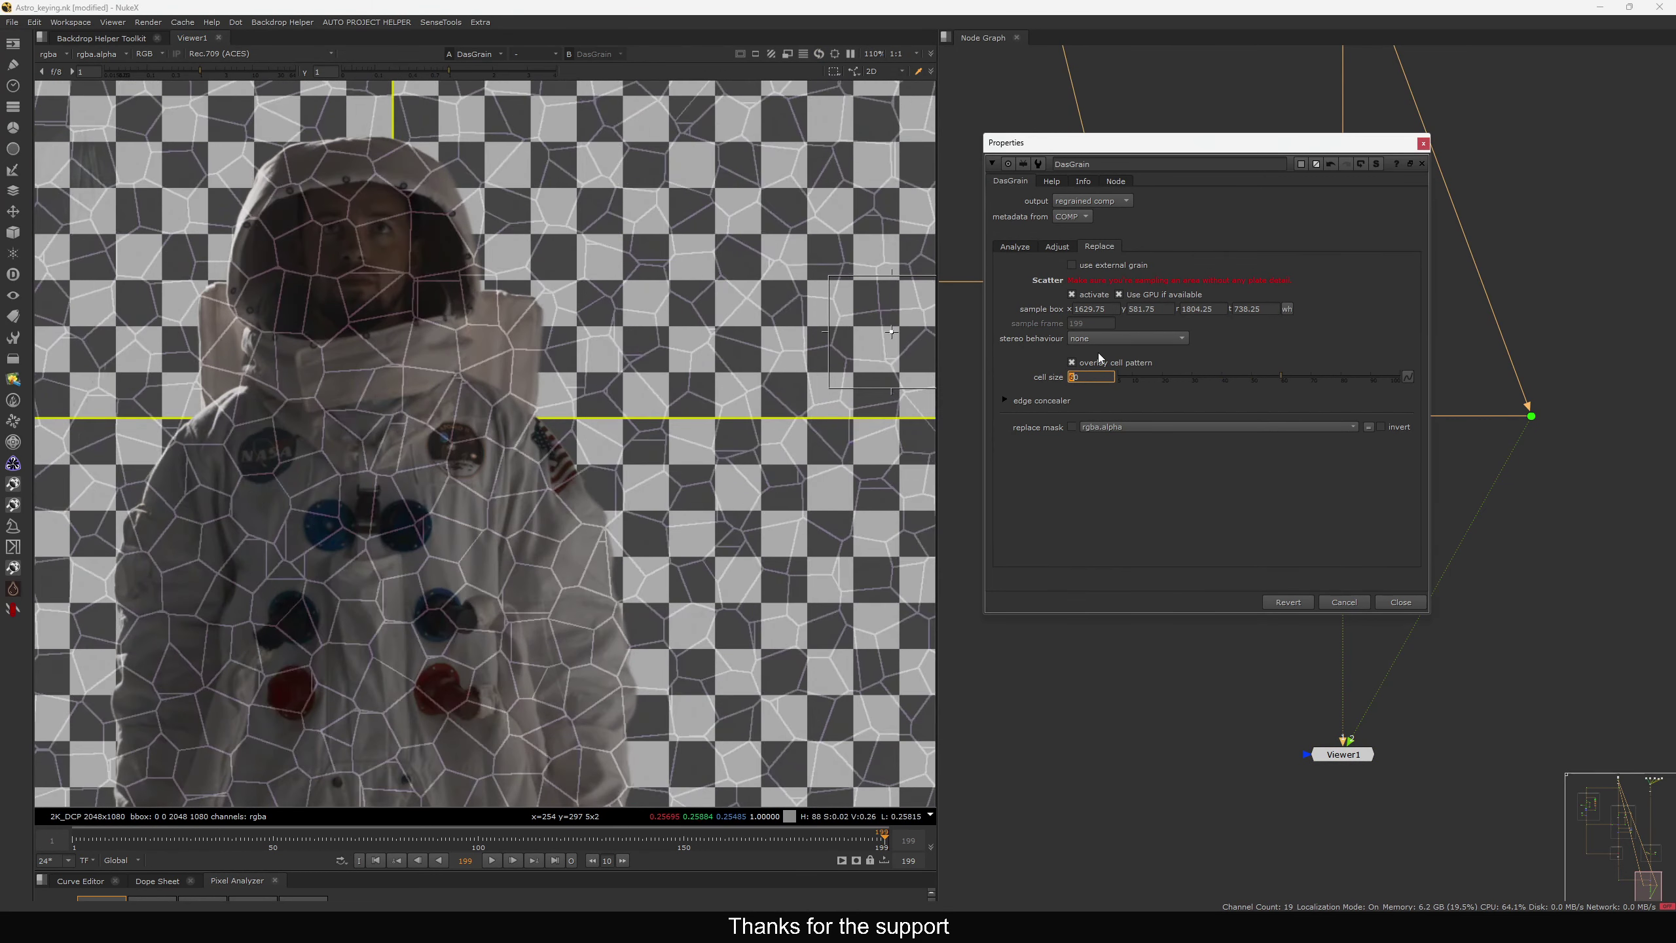
key(Up)
key(Up)
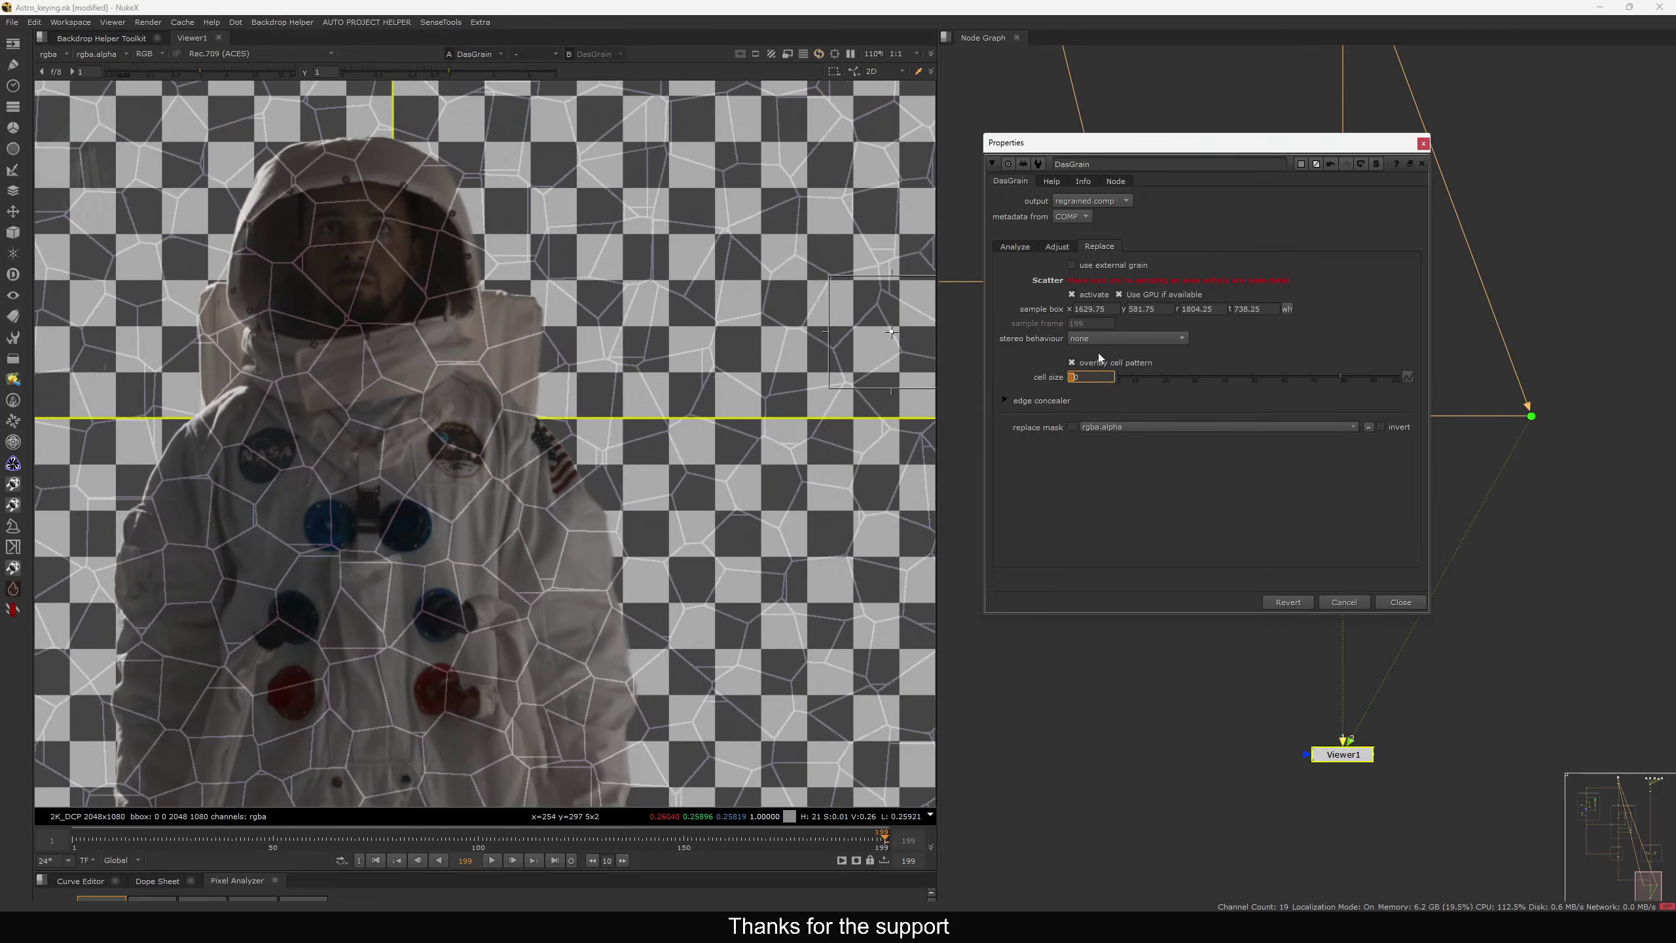
key(Down)
key(Down)
key(Down)
key(Down)
key(Down)
key(Down)
key(Down)
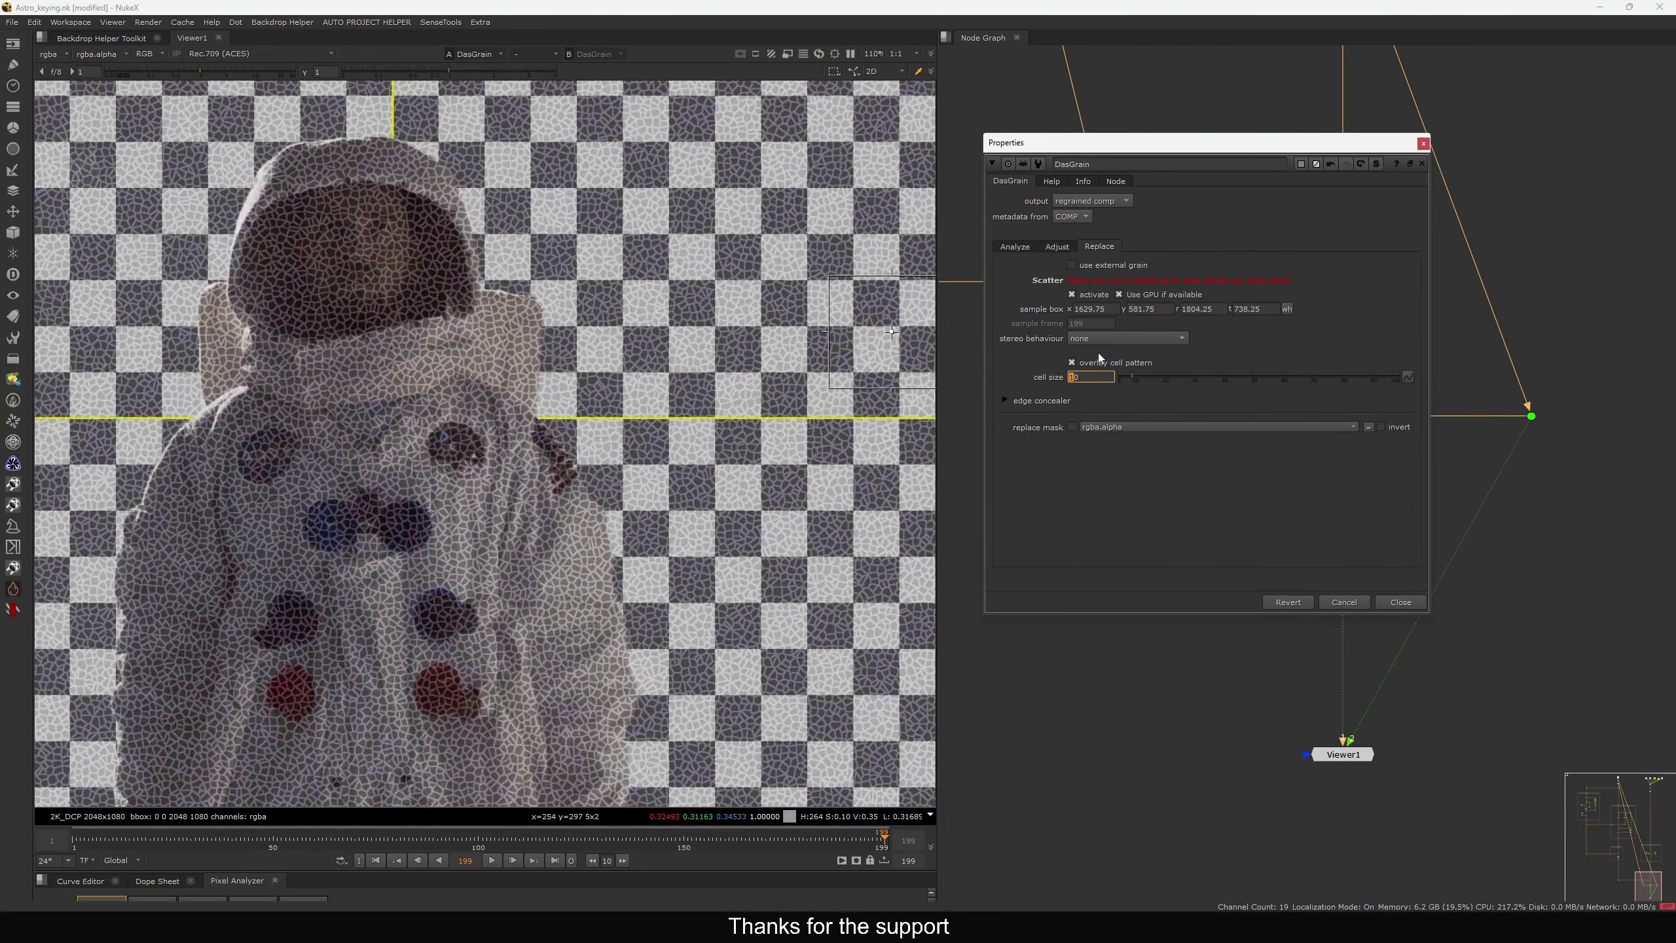
key(Up)
click(1097, 364)
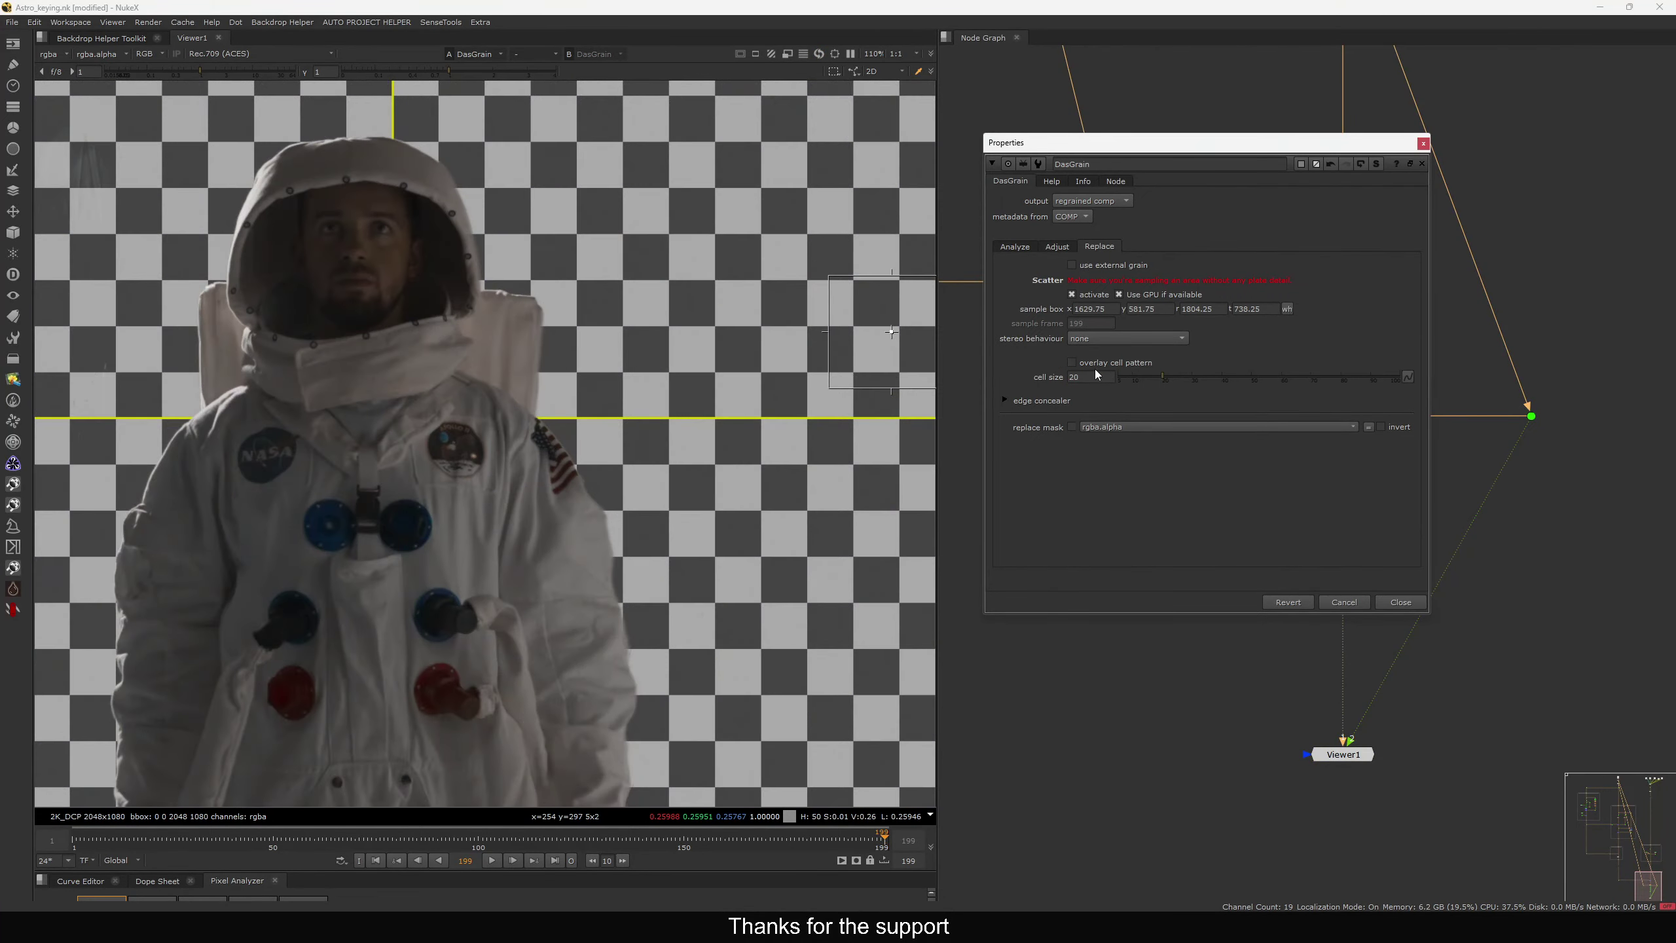
Show the cell pattern overlay on a close-up of the suit and set the edge concealer's edge blend size to 1
scroll(515, 357, up, 10)
scroll(515, 357, down, 2)
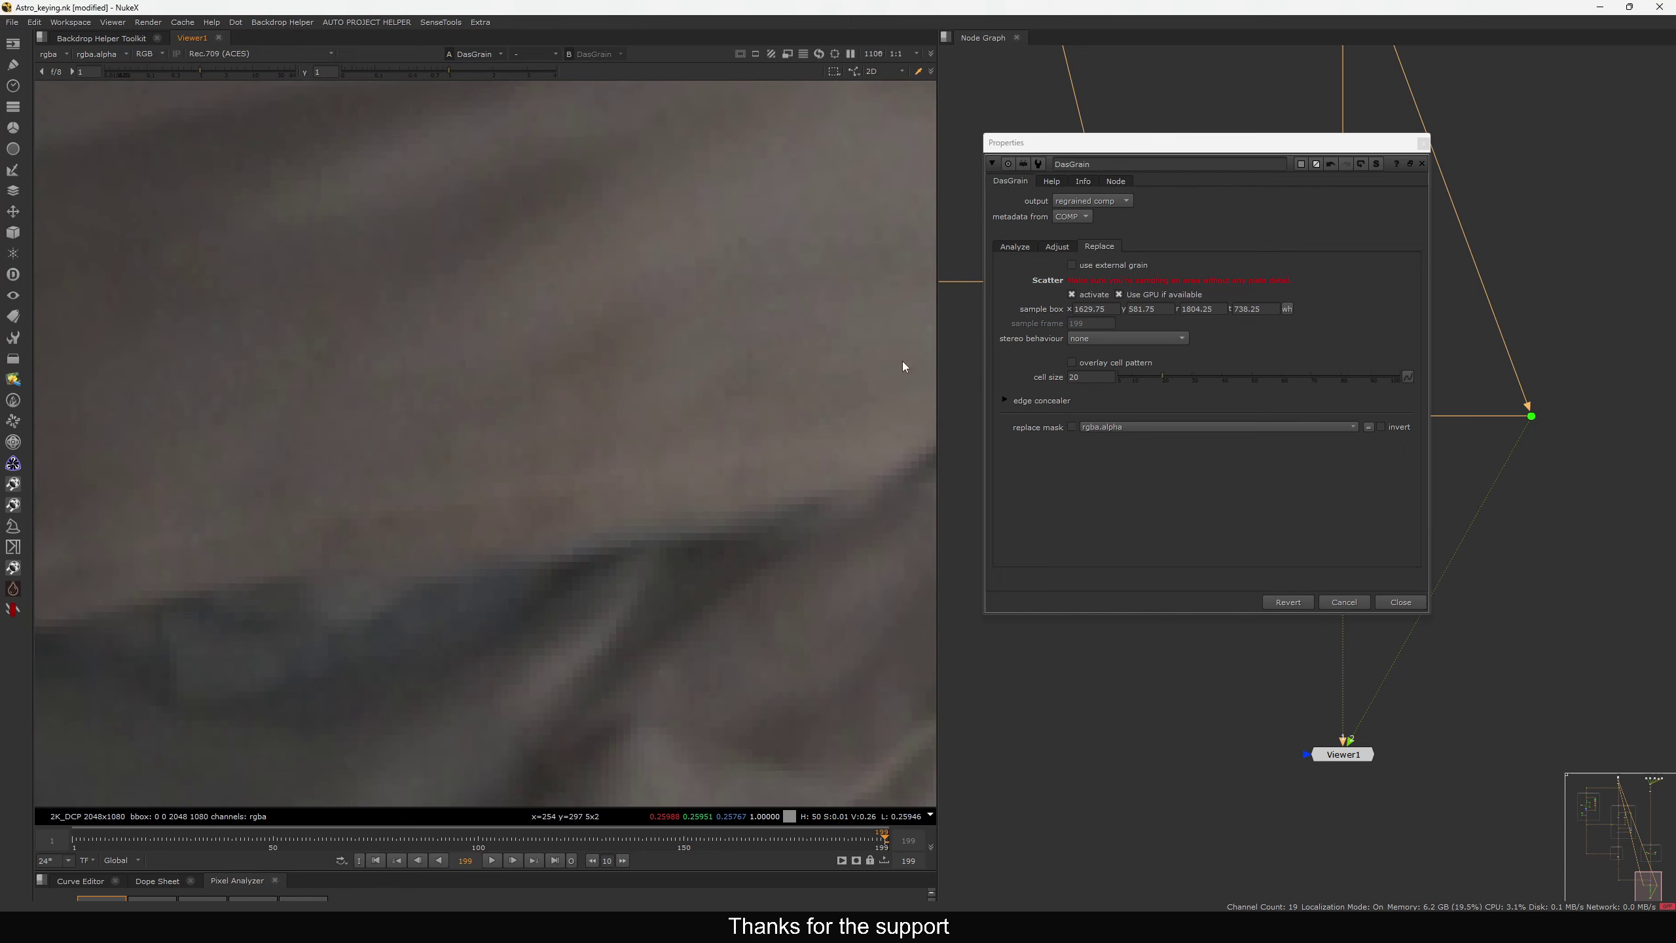
click(1060, 398)
click(1073, 362)
click(1091, 431)
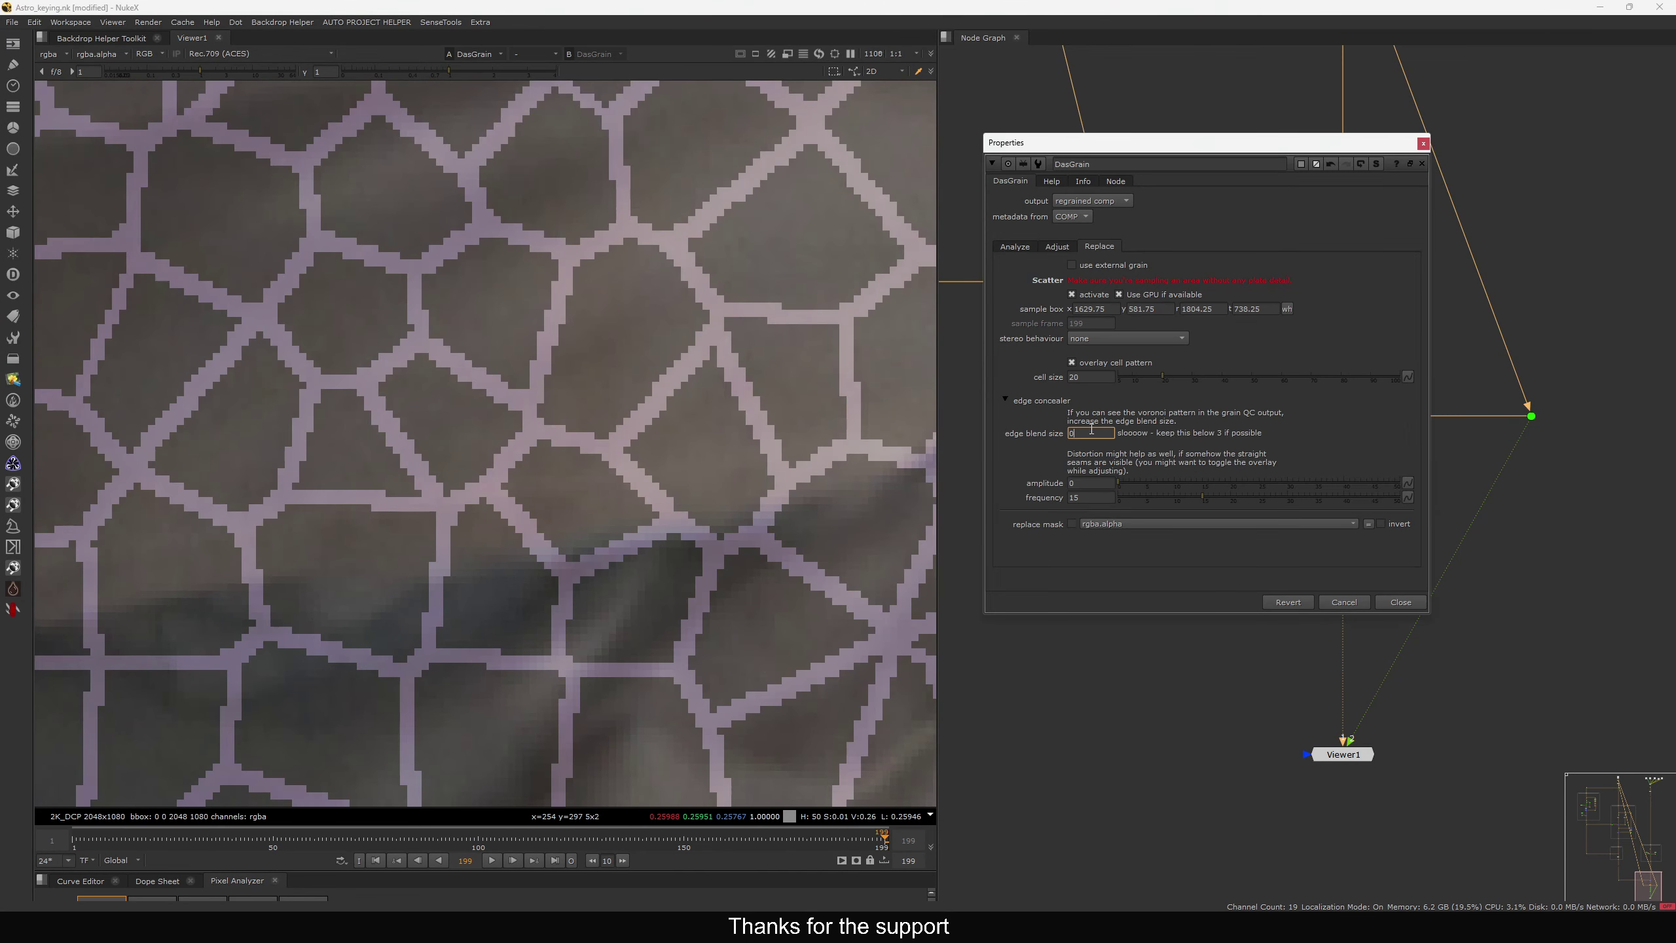
text(1)
key(Return)
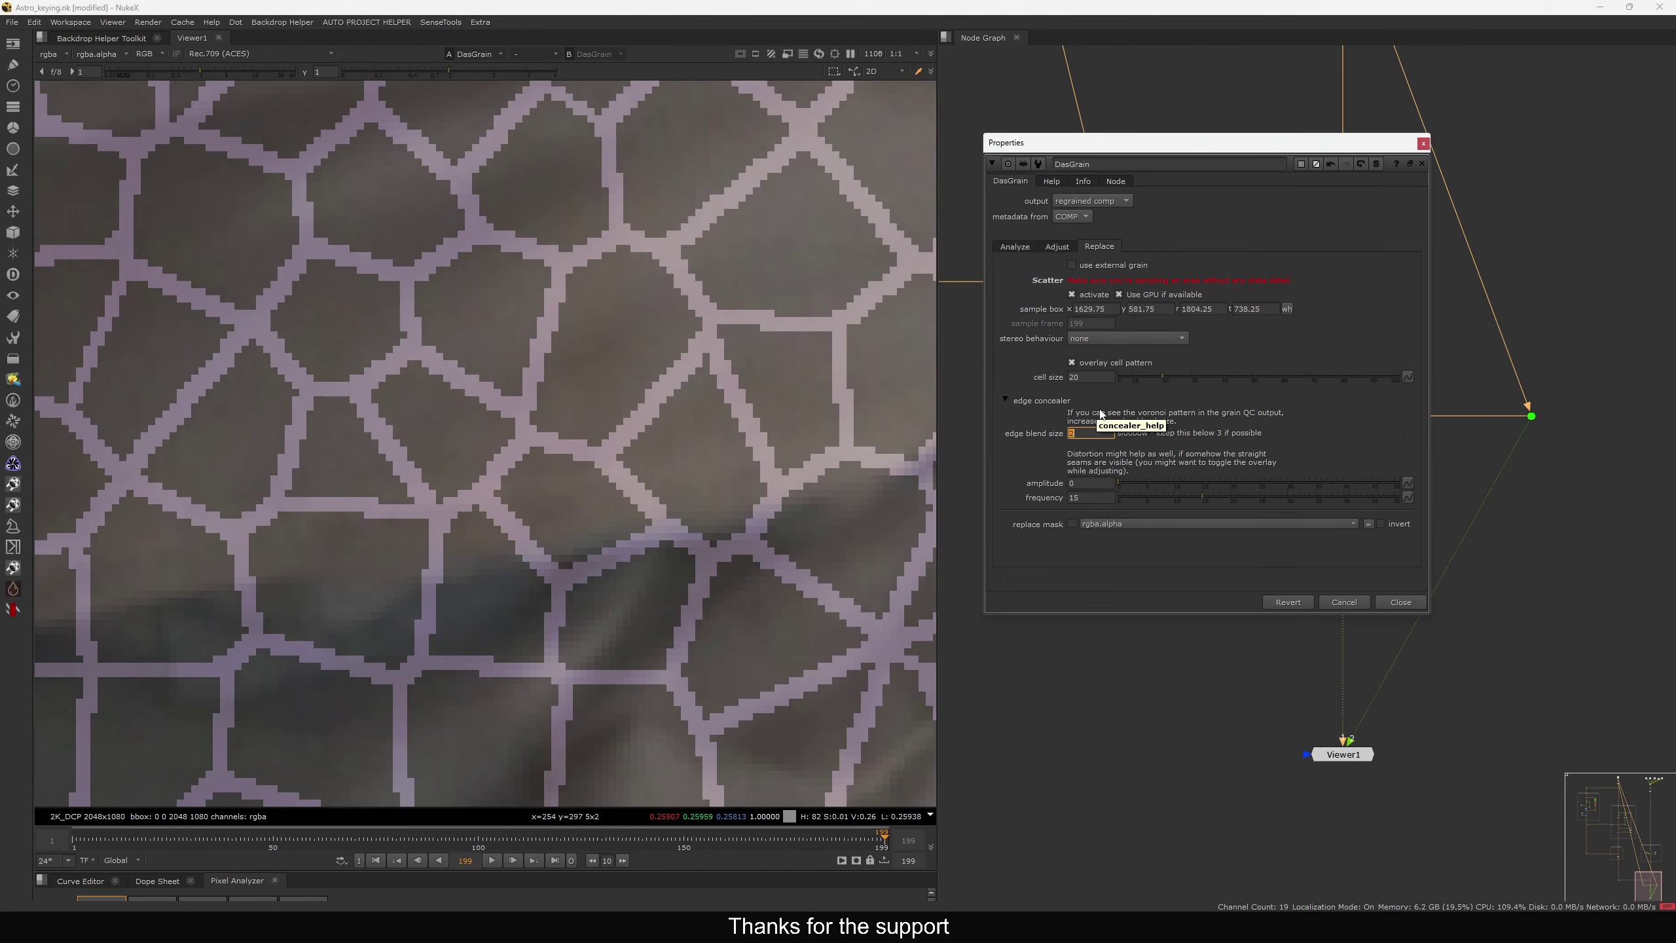
click(1041, 397)
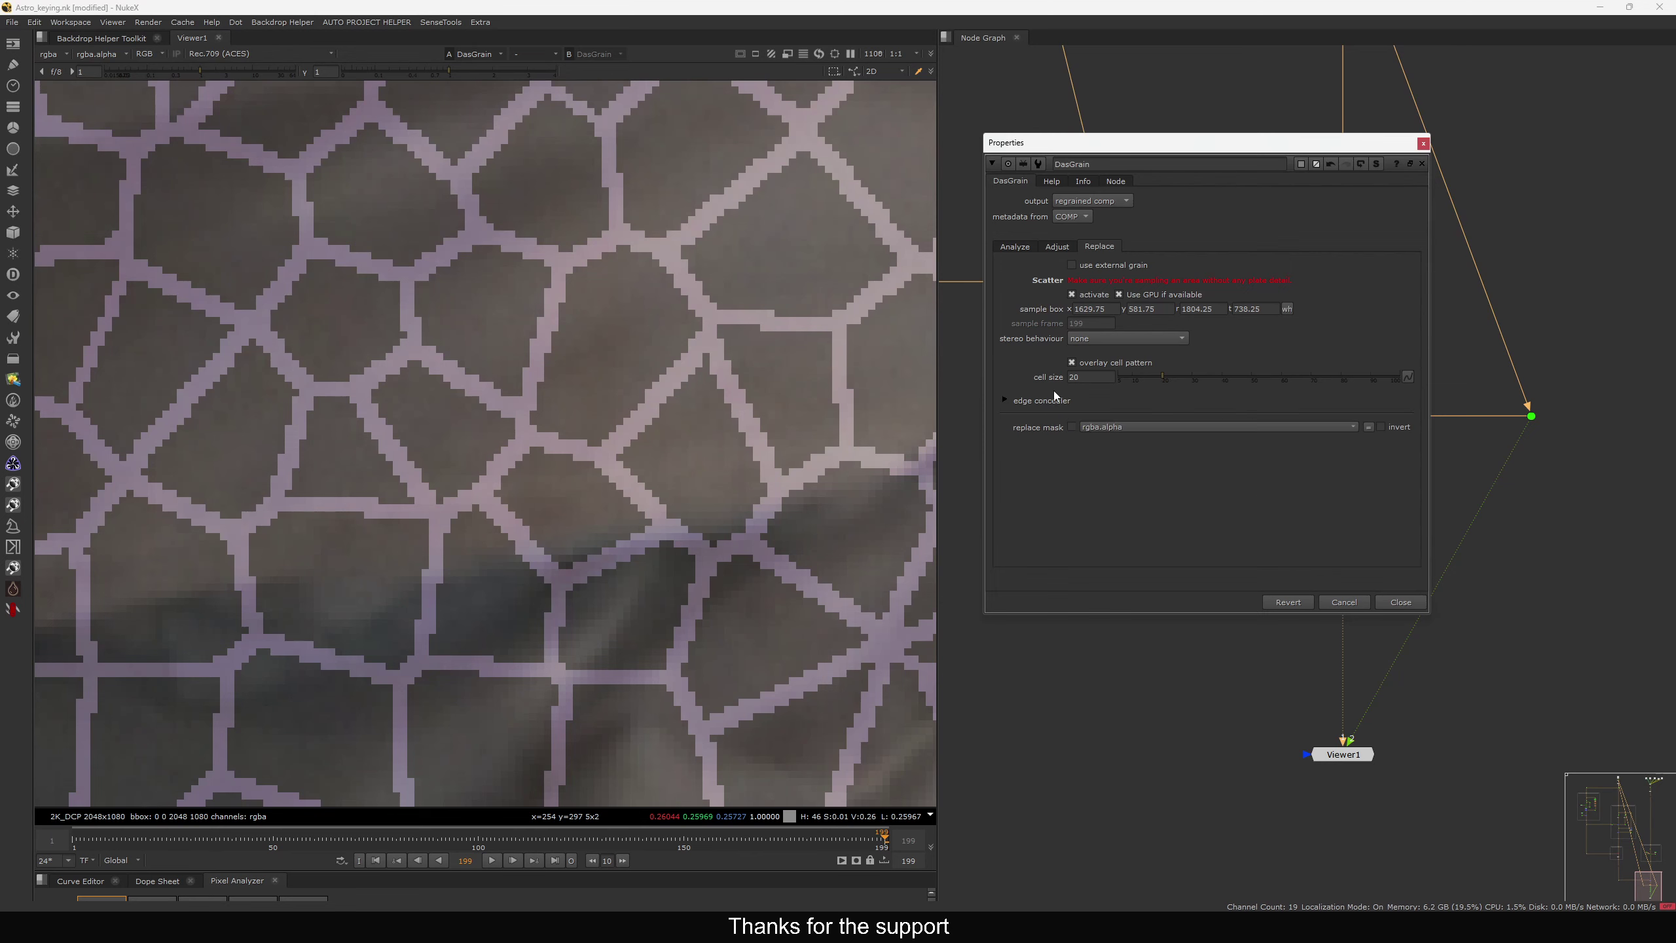
Compare the suit without and with the cell pattern overlay on a wider view, and raise the scatter cell size
click(1095, 363)
scroll(527, 415, down, 3)
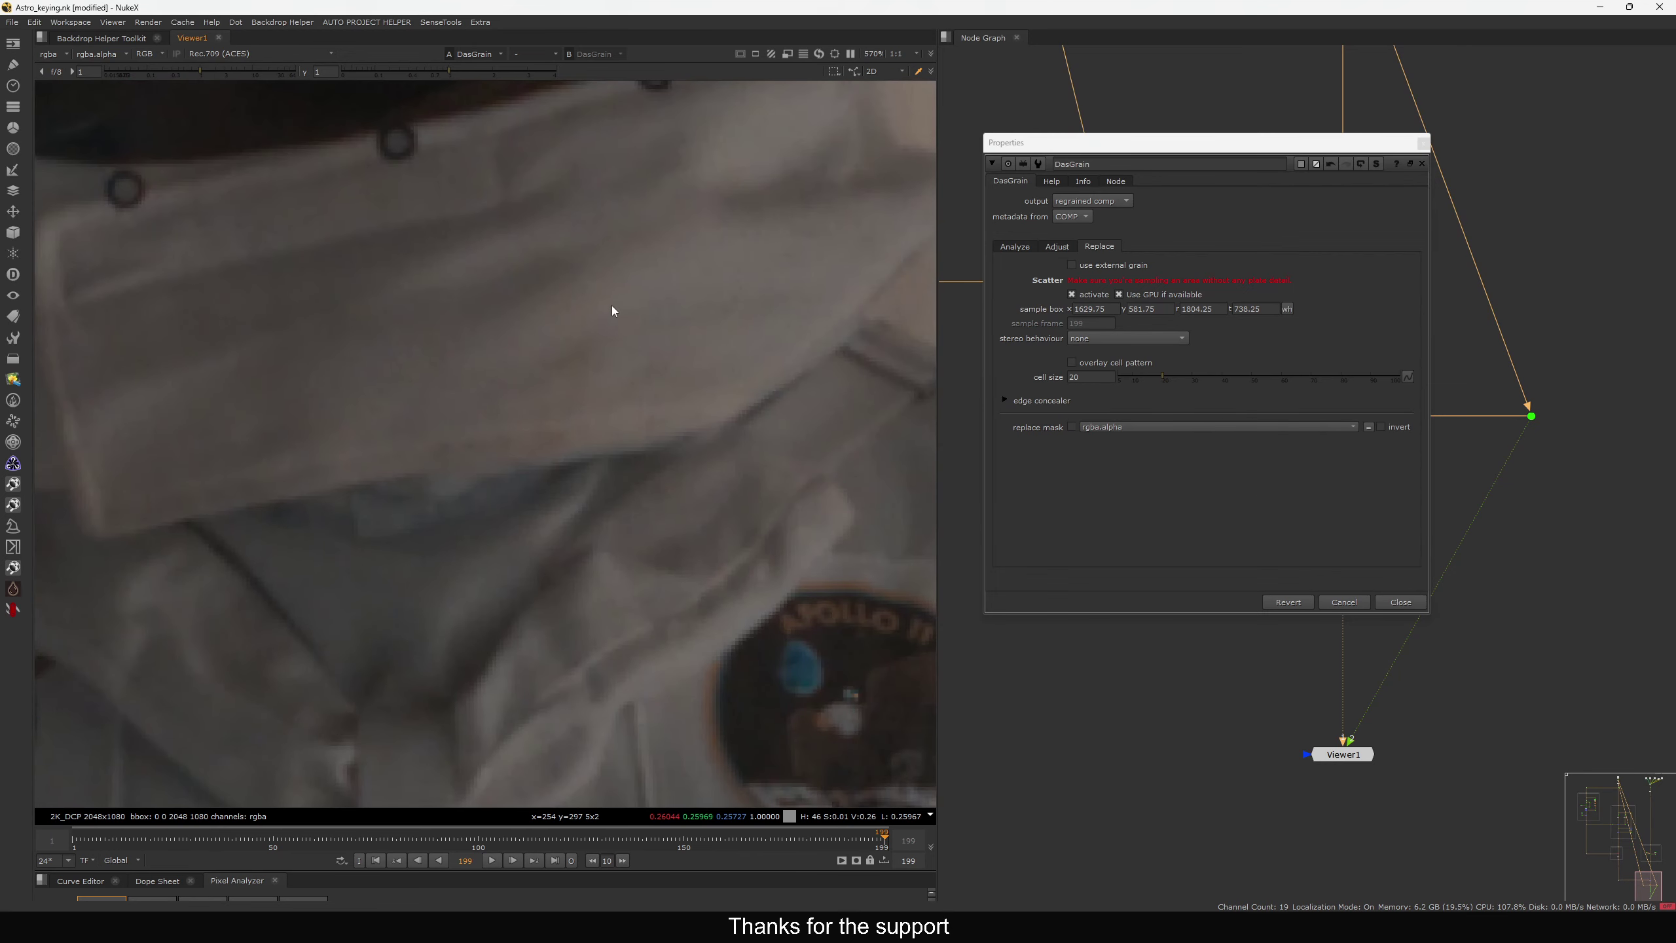
click(1095, 363)
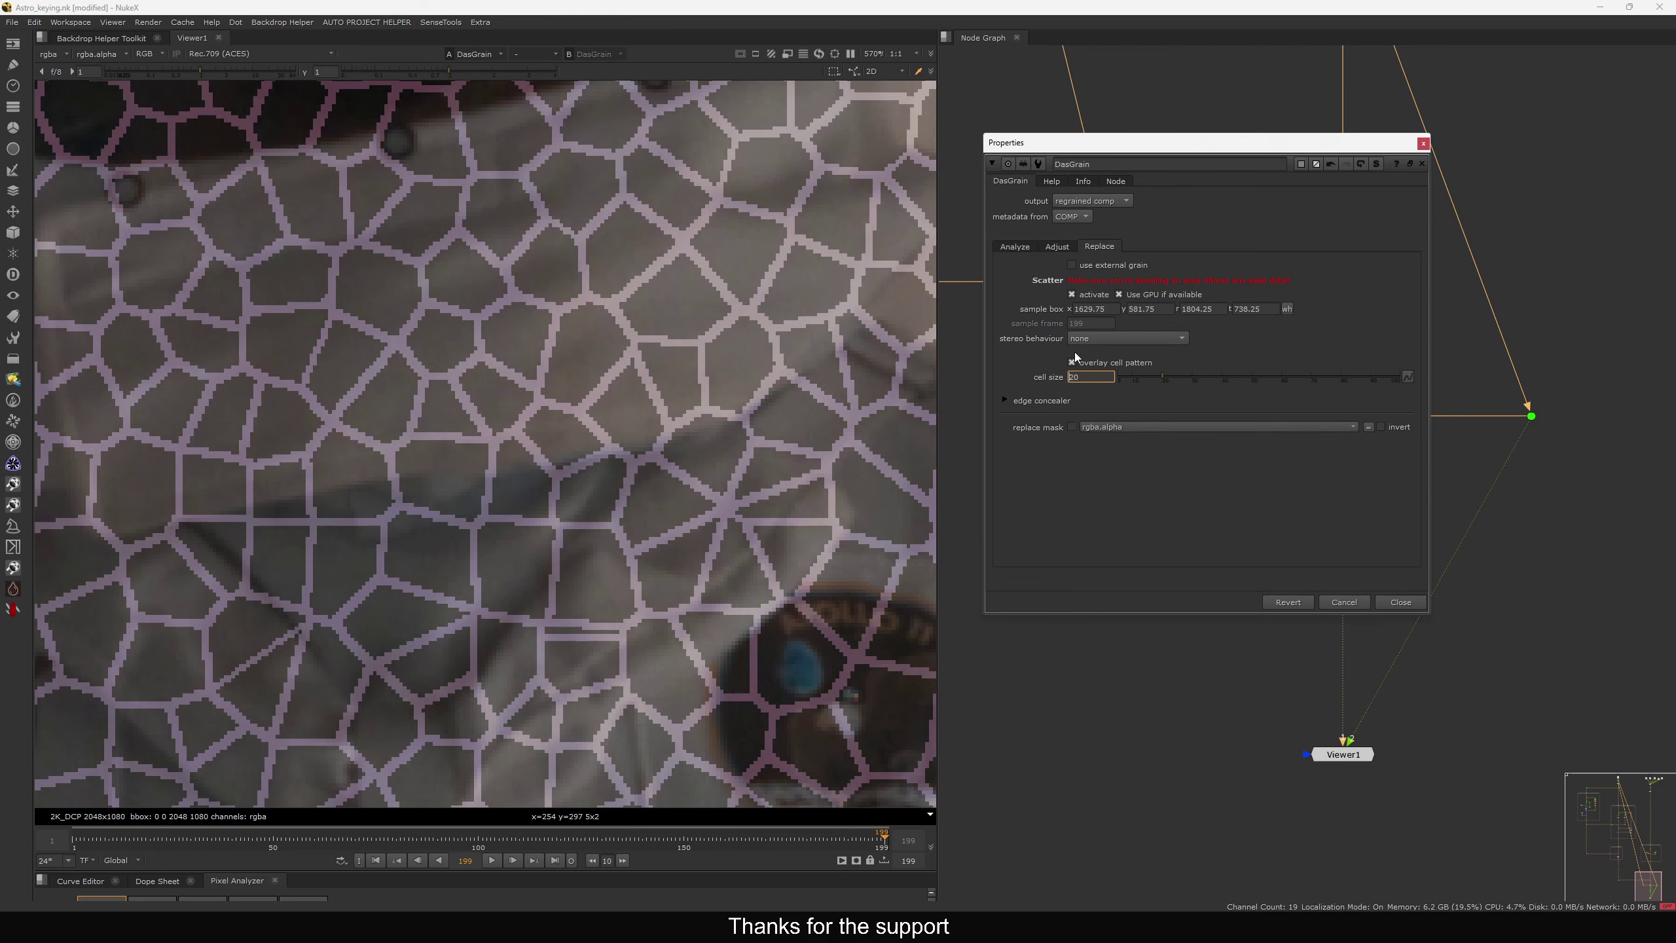
key(Up)
key(Up)
key(Down)
key(Down)
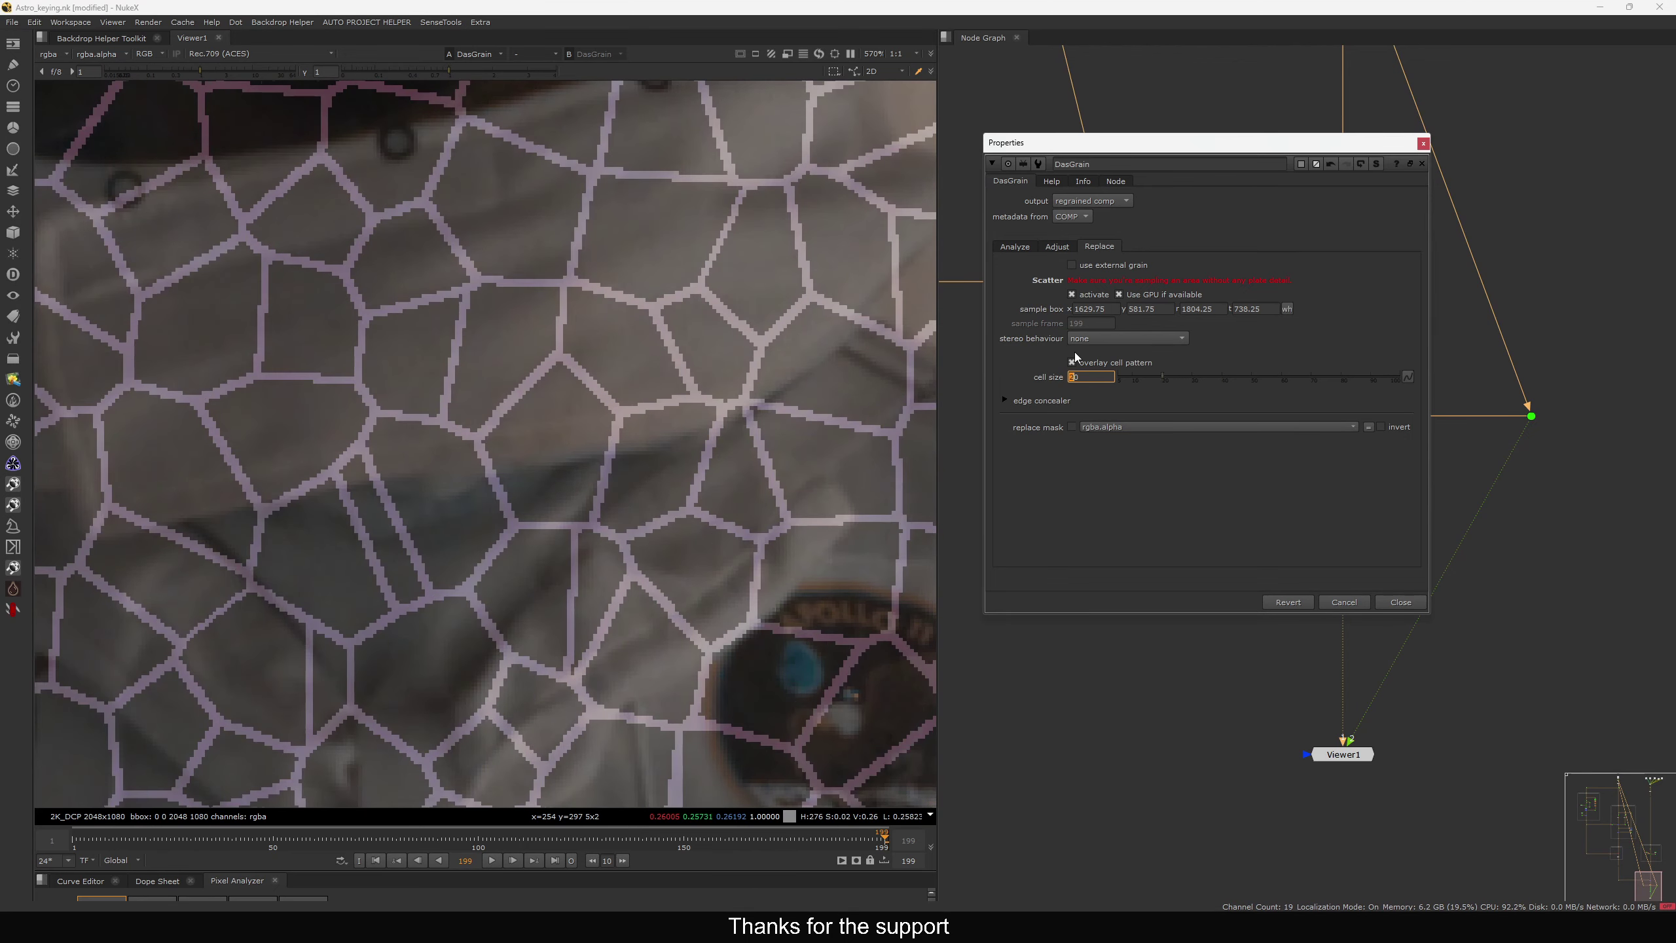
key(Up)
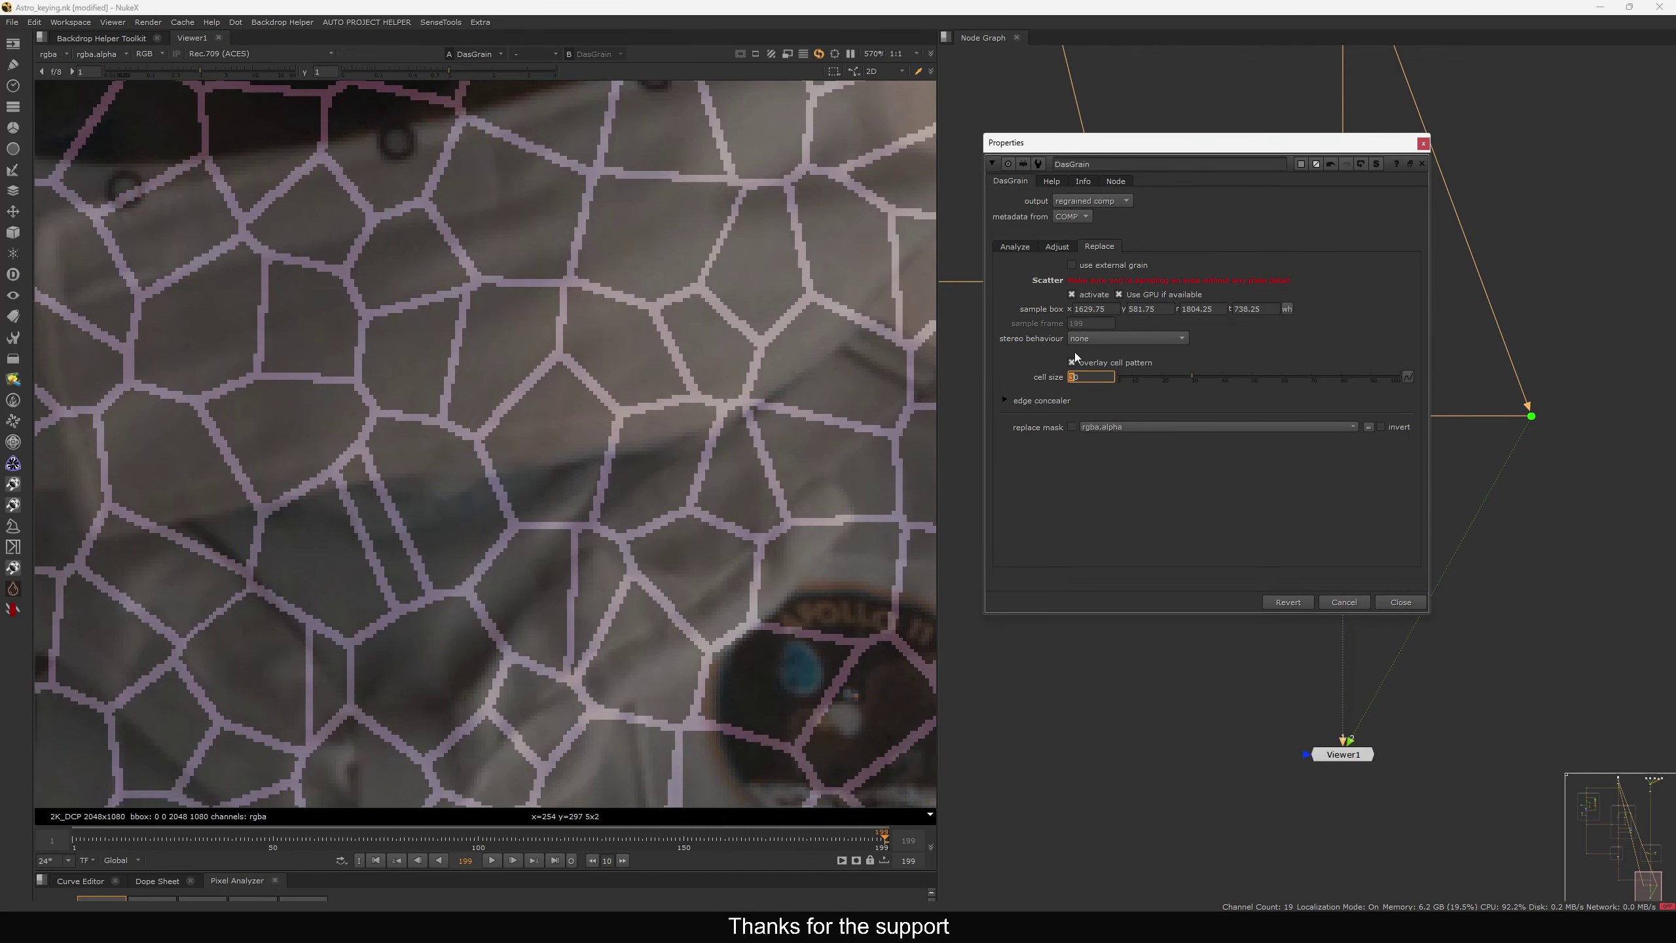
click(1050, 401)
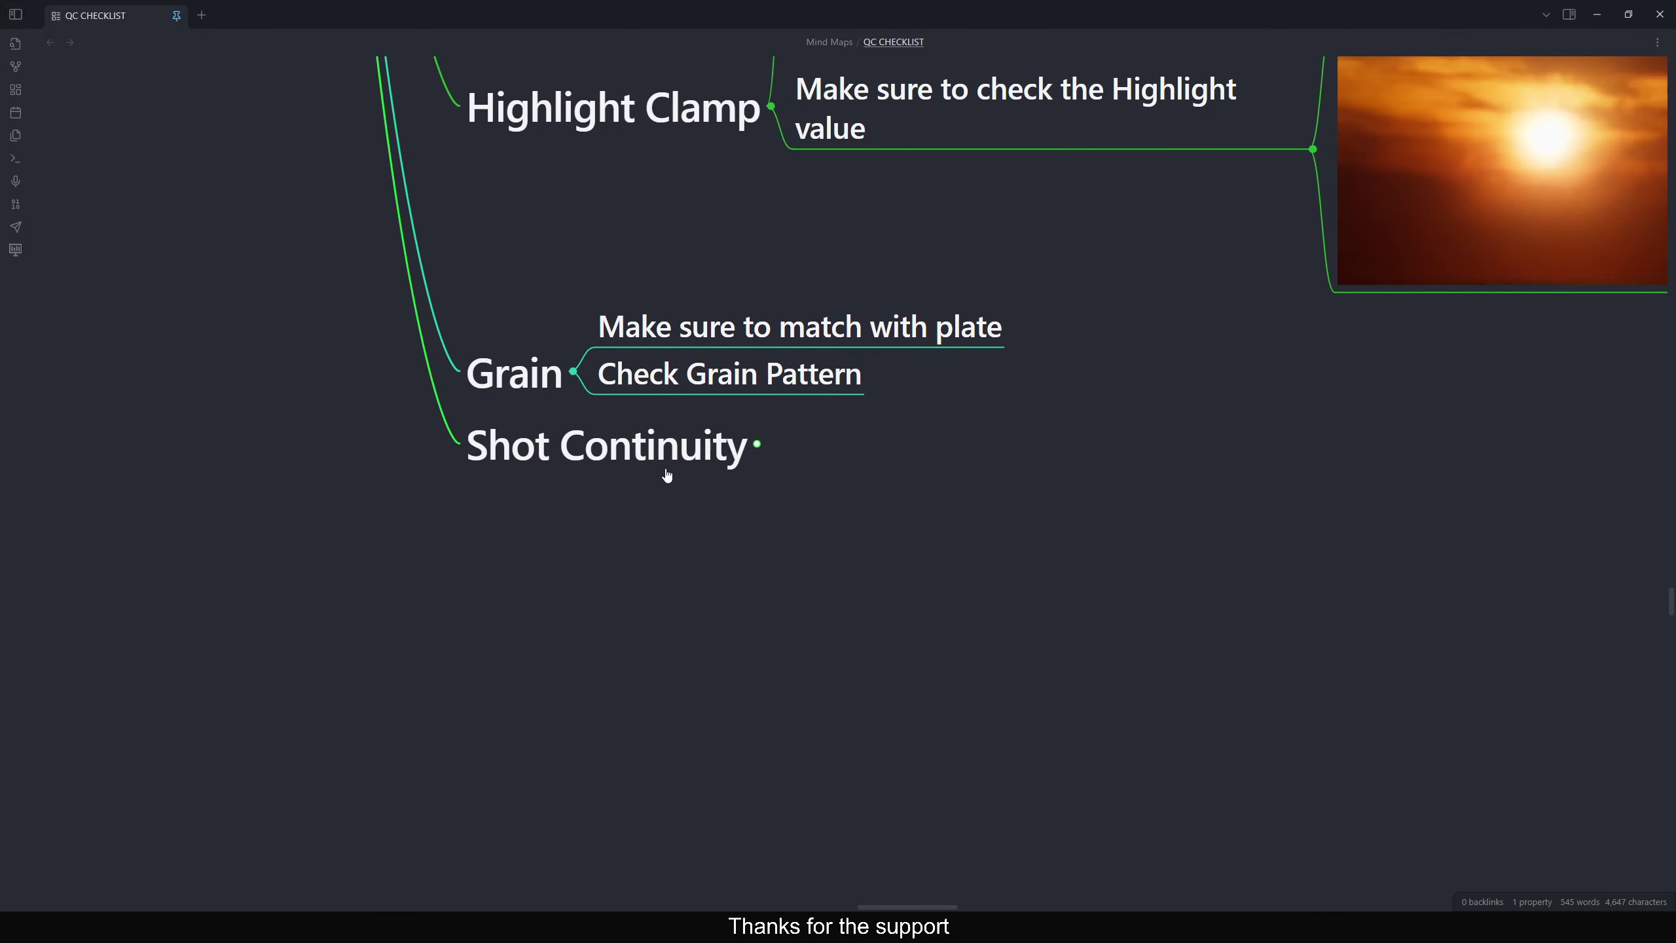
Switch to the QC checklist and expand its Shot Continuity item, and review the whole astronaut comp and node graph in Nuke
click(730, 451)
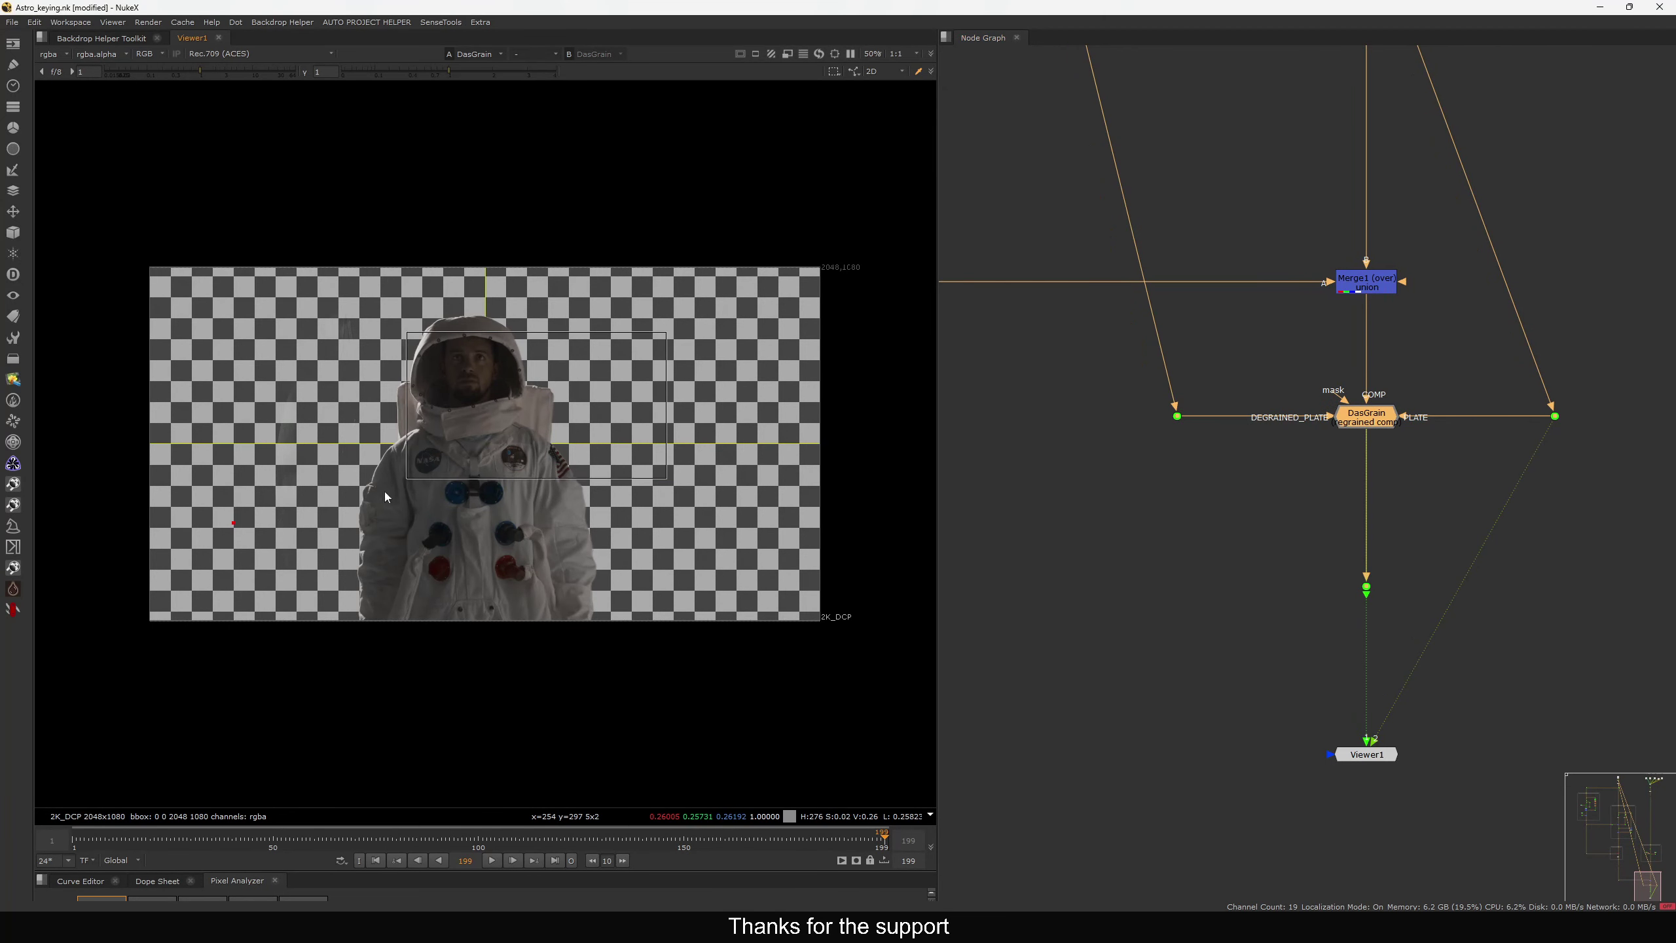
drag(385, 491, 404, 499)
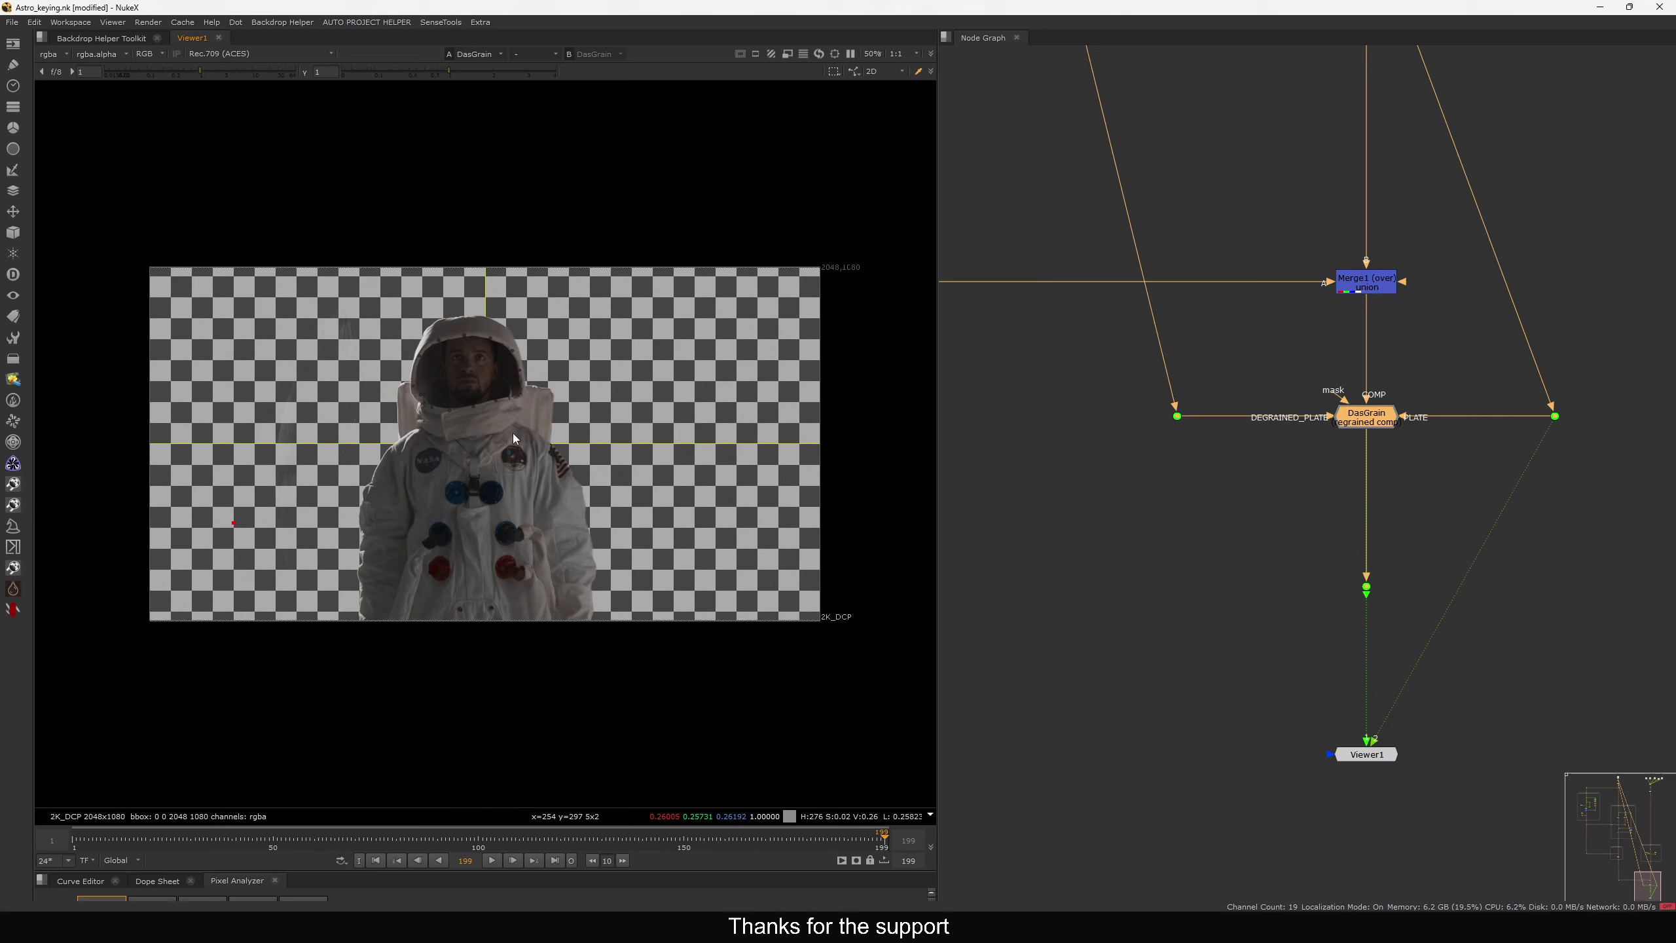
click(1186, 546)
key(f)
middle_drag(1351, 659, 1302, 641)
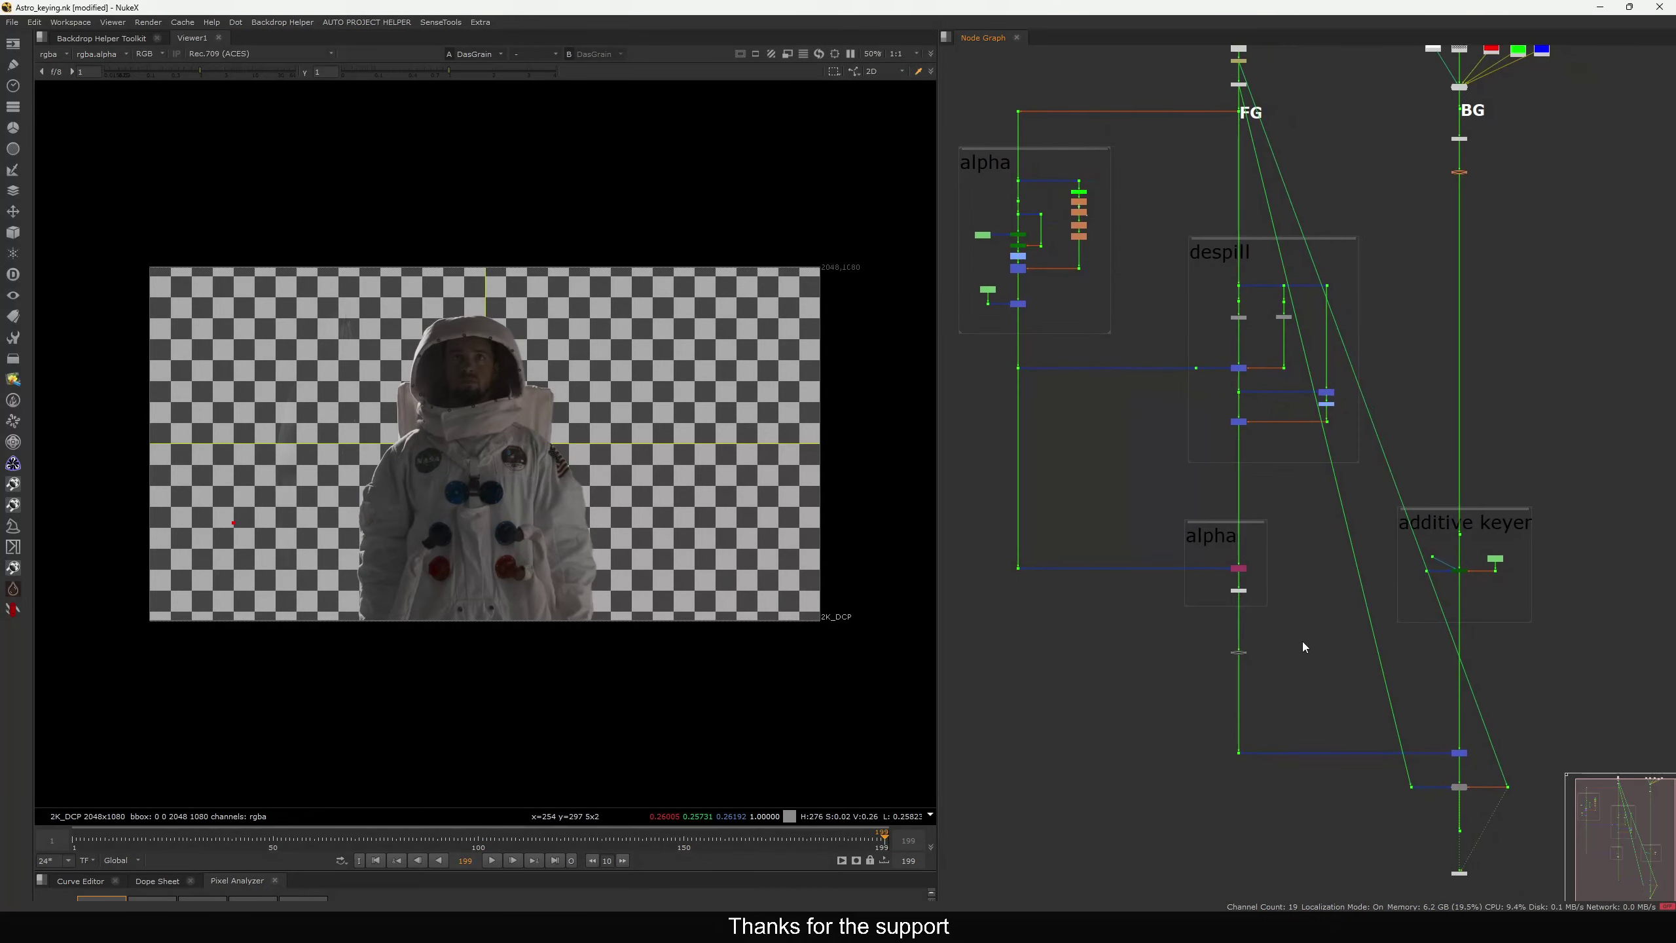
key(f)
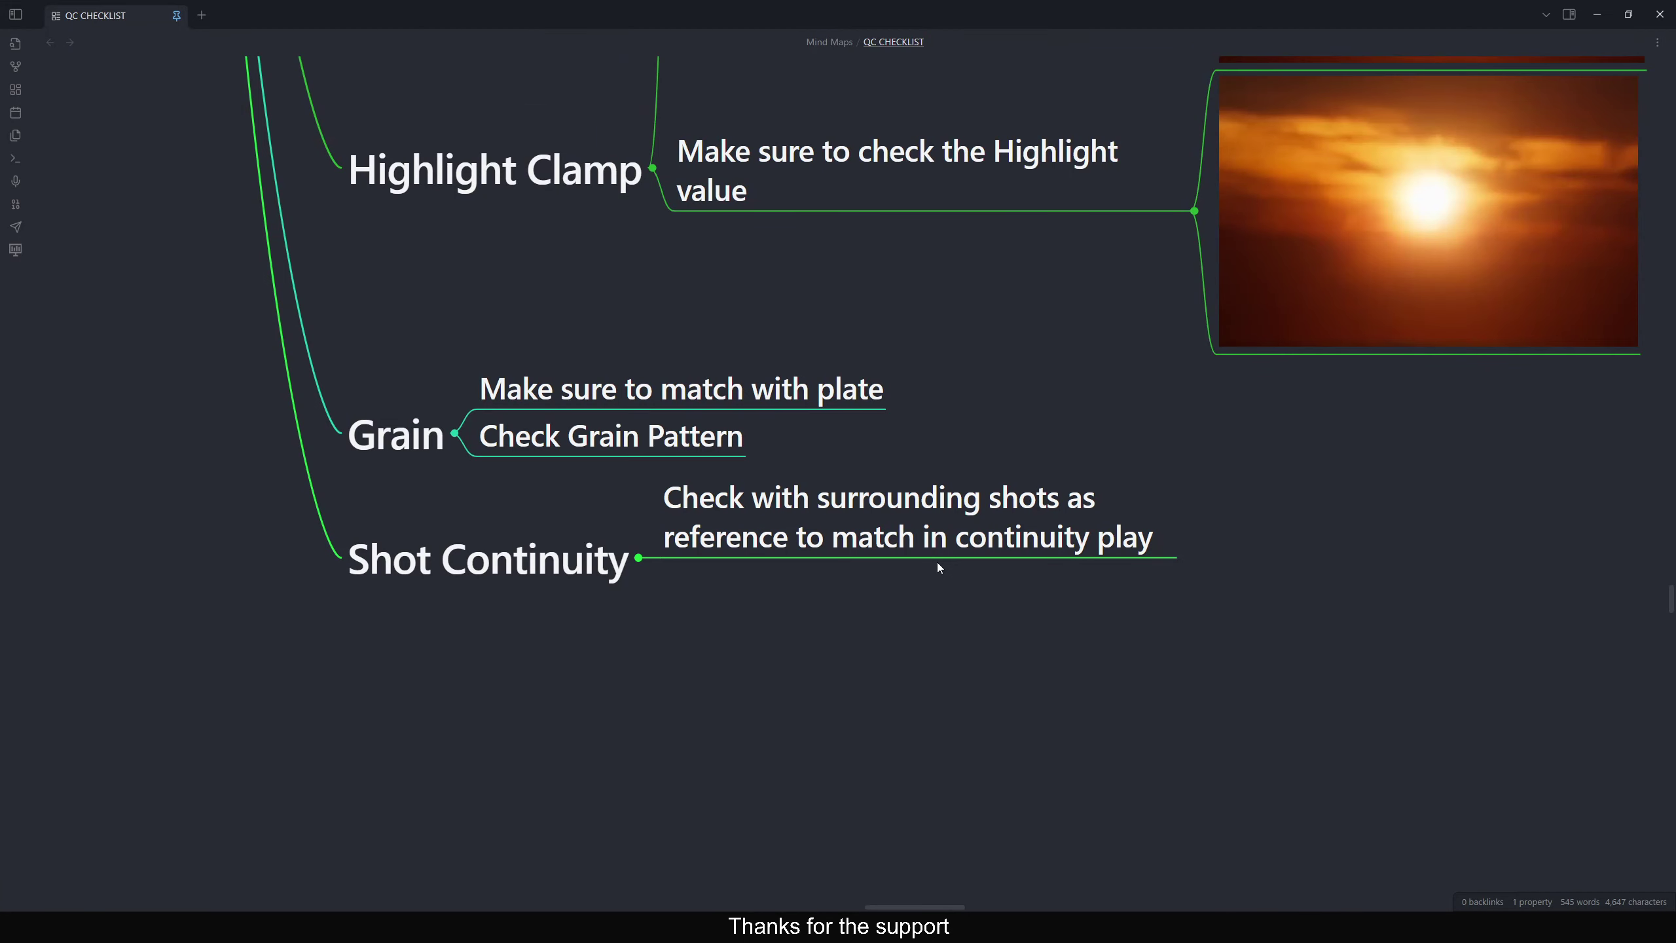
Look over the whole QC checklist from Project Setting to Shot Continuity, and preview the open comp_v14.nk script
ctrl+scroll(1207, 329, down, 4)
drag(1265, 471, 1231, 673)
drag(1353, 305, 1326, 806)
scroll(1313, 284, up, 4)
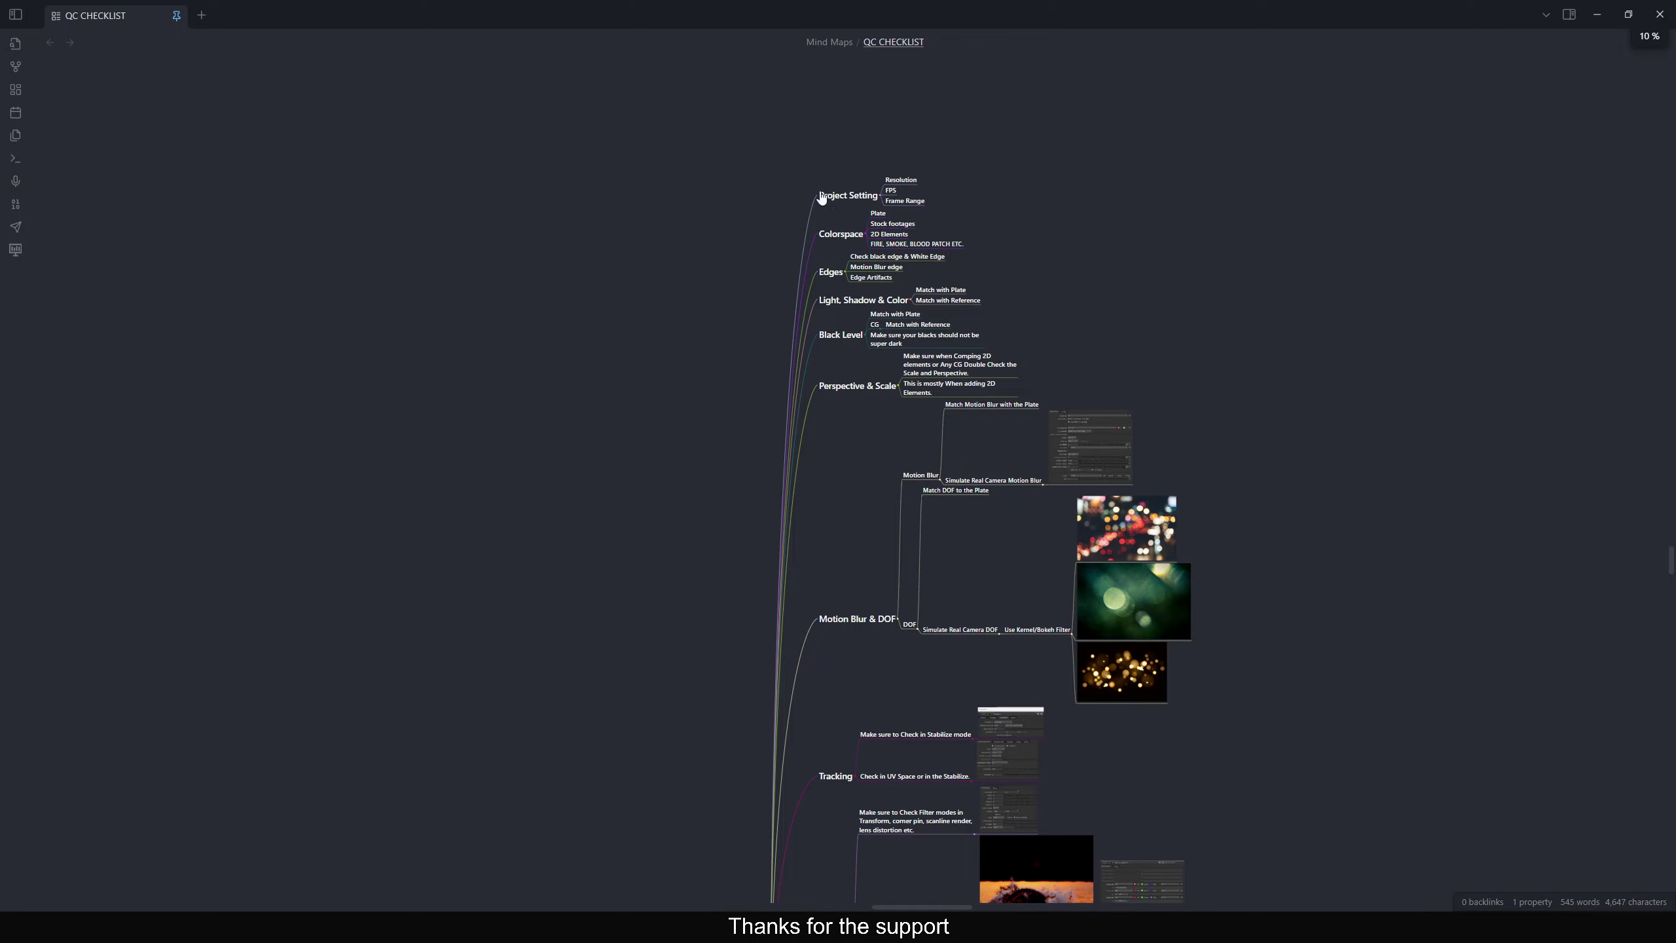
scroll(732, 415, down, 10)
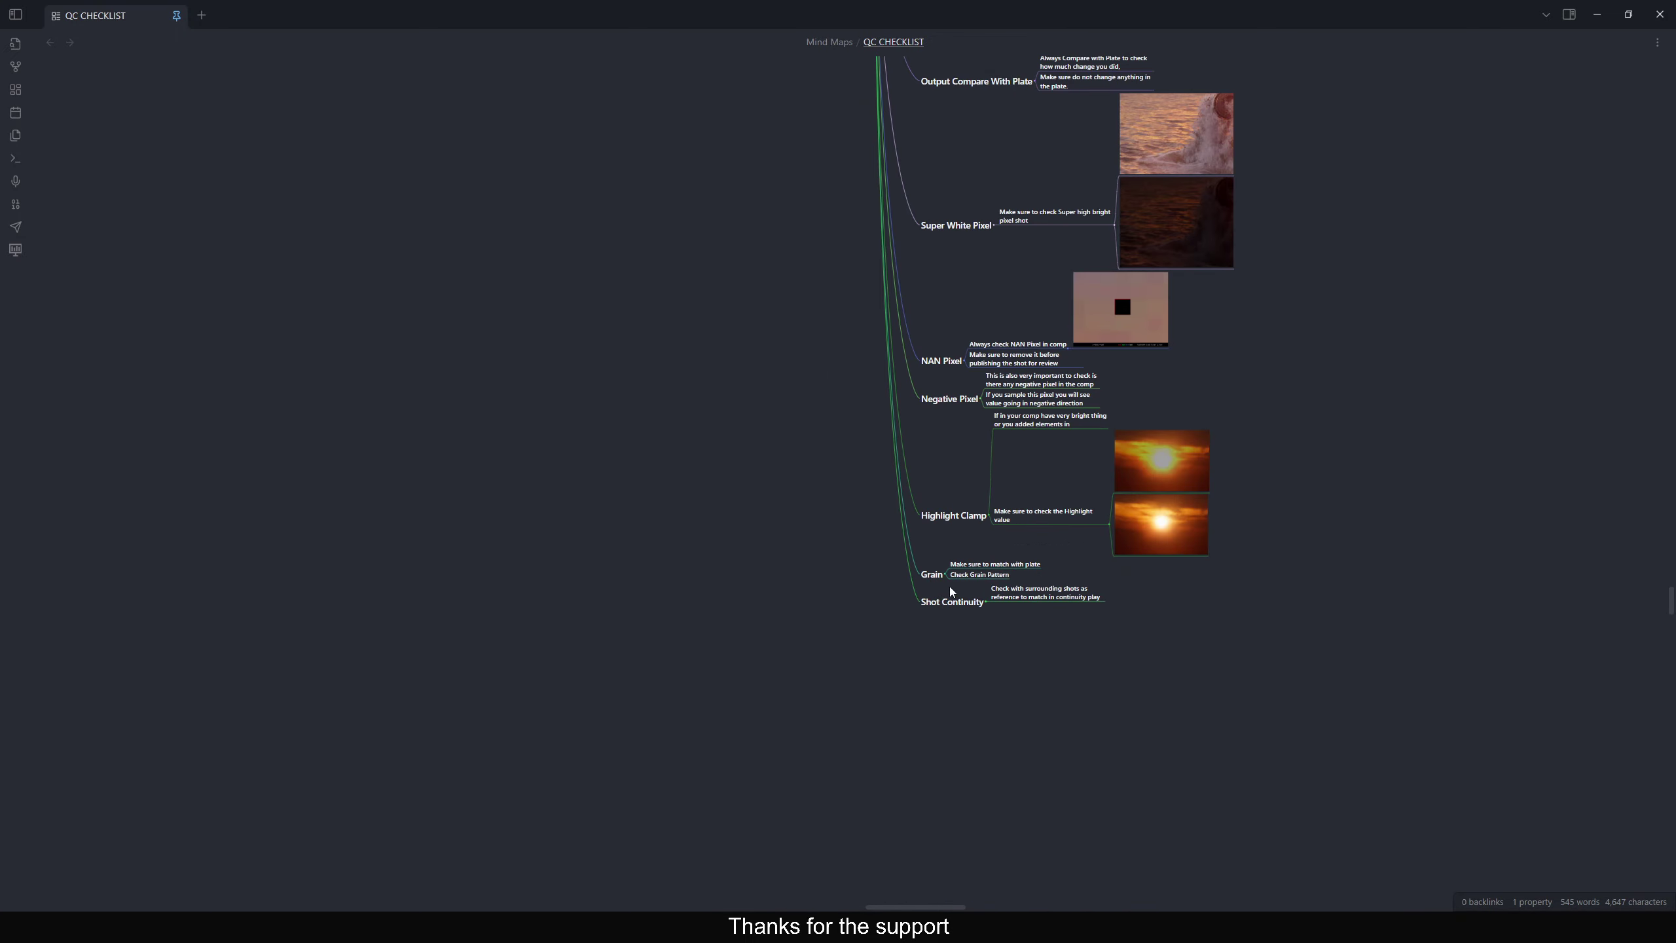
scroll(1216, 513, up, 10)
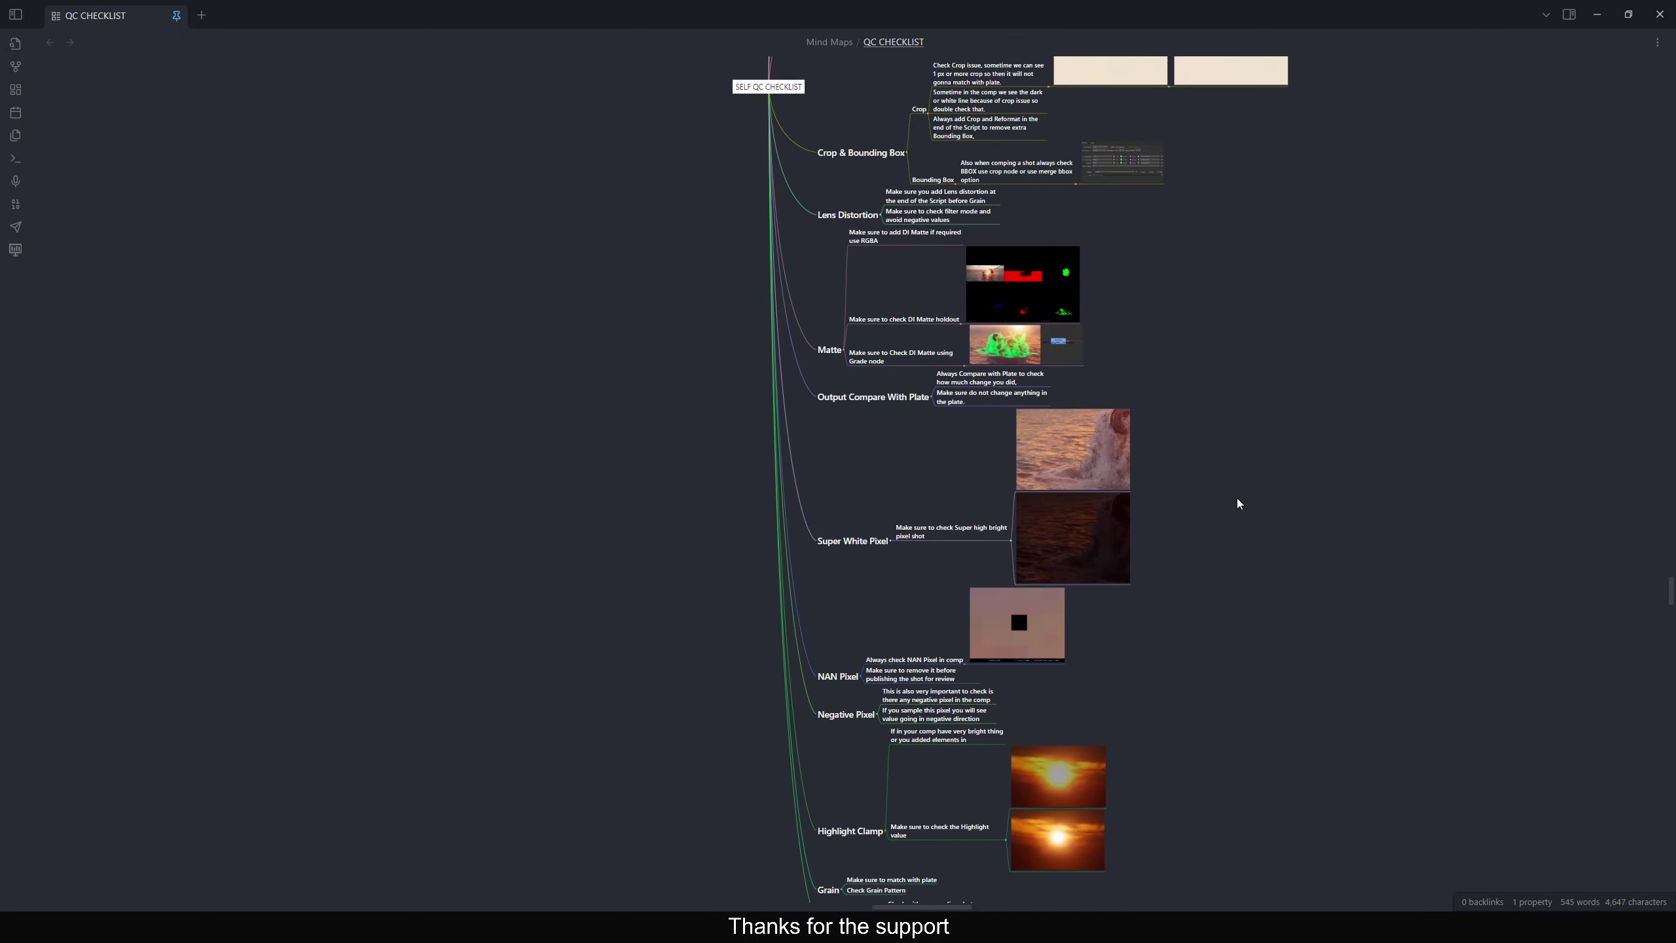
scroll(1278, 367, up, 3)
scroll(1282, 318, up, 5)
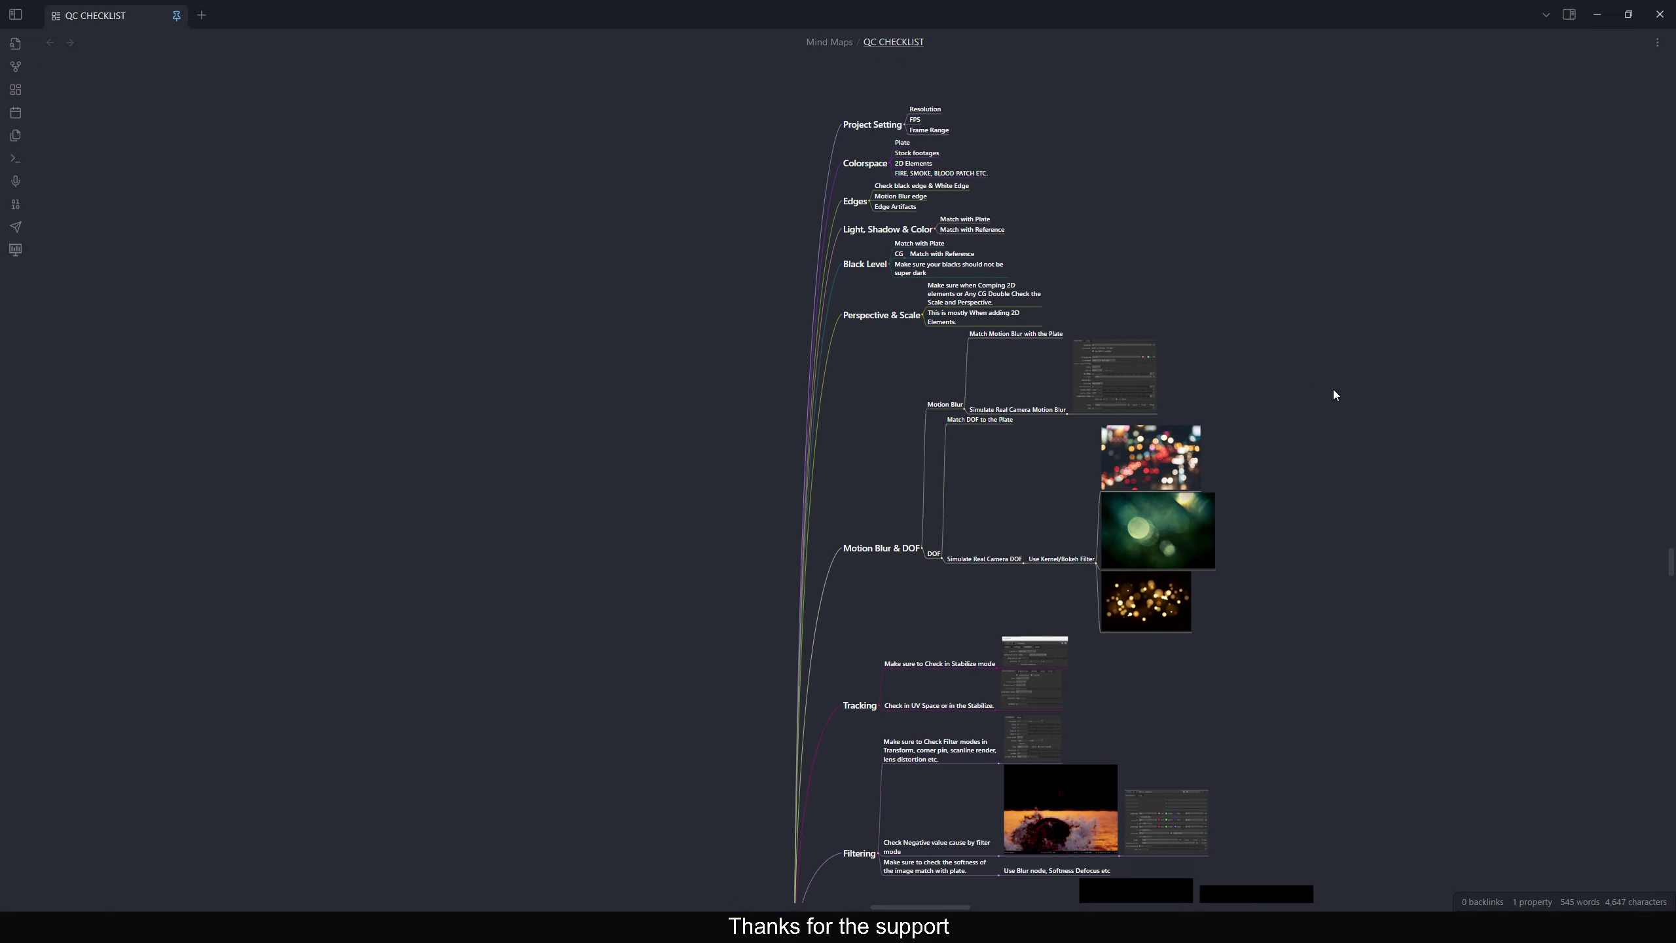
scroll(1332, 389, down, 3)
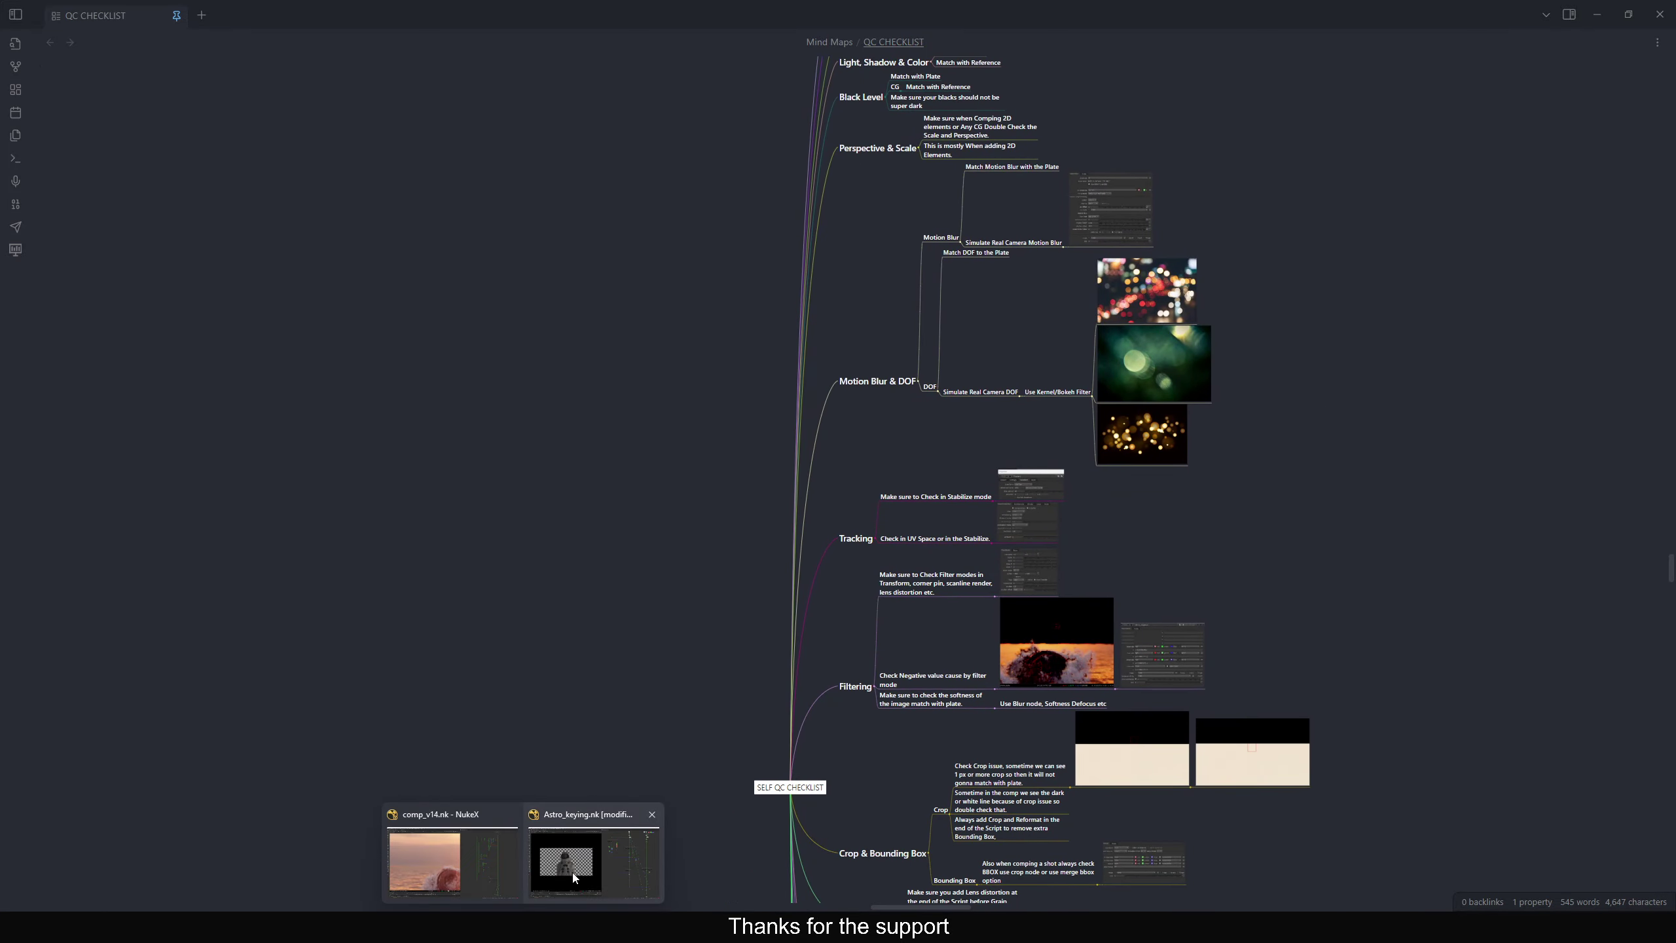
click(463, 865)
click(572, 858)
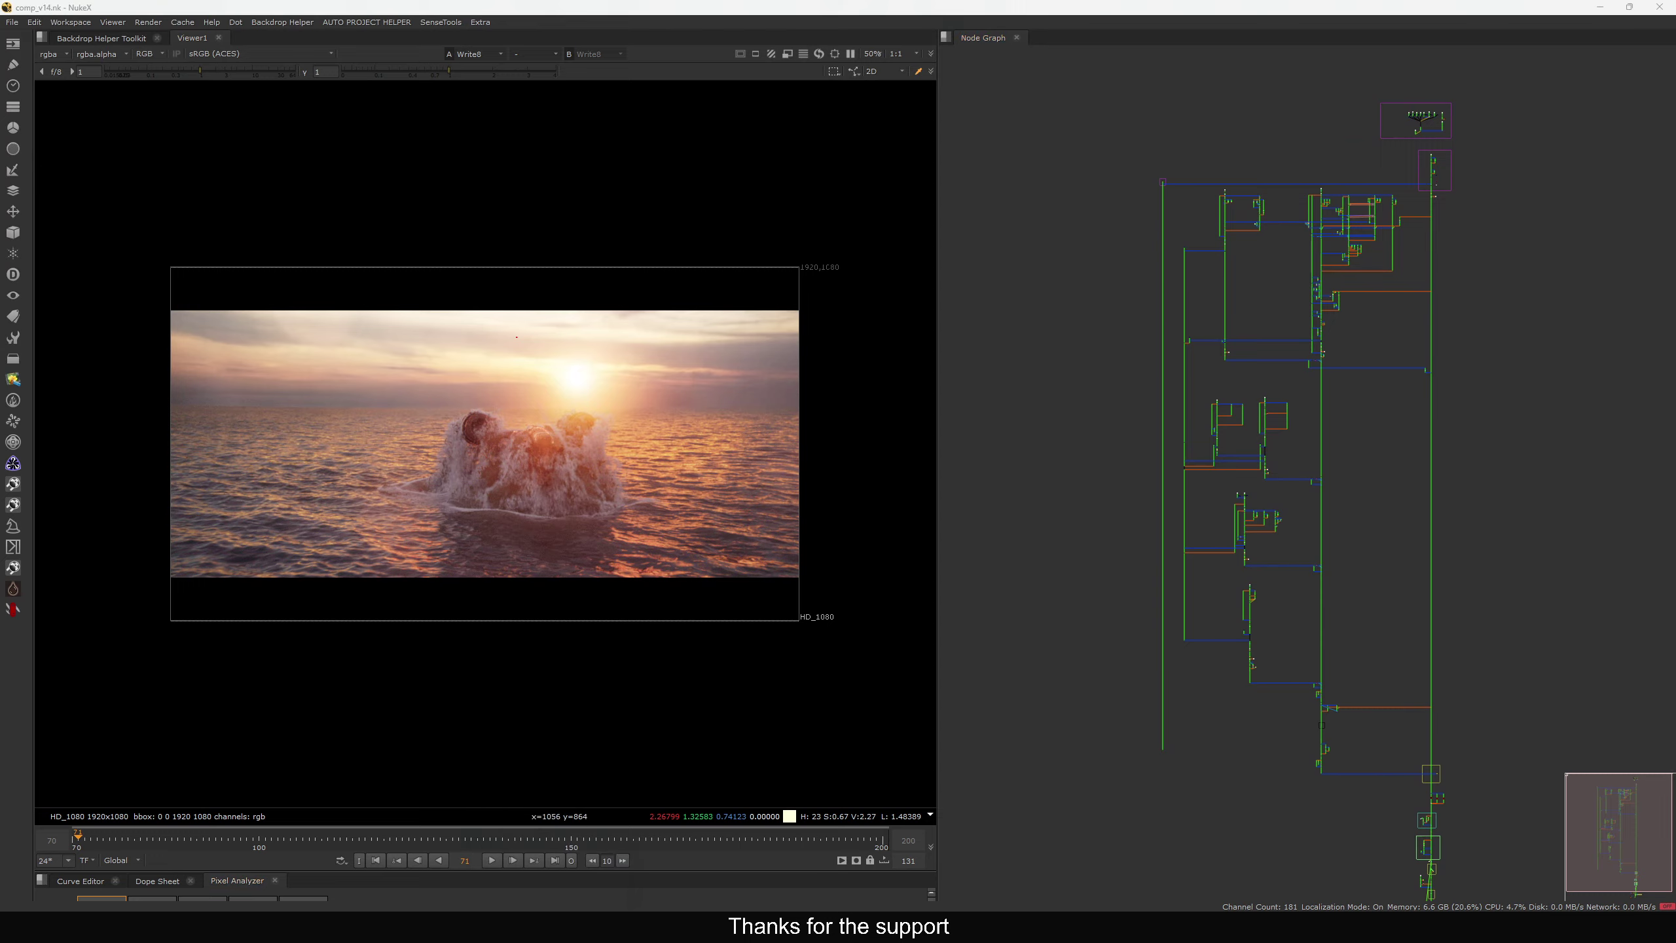
Review the checklist items on edges, light and color, black level, perspective and scale, and motion blur and DOF
scroll(903, 287, up, 3)
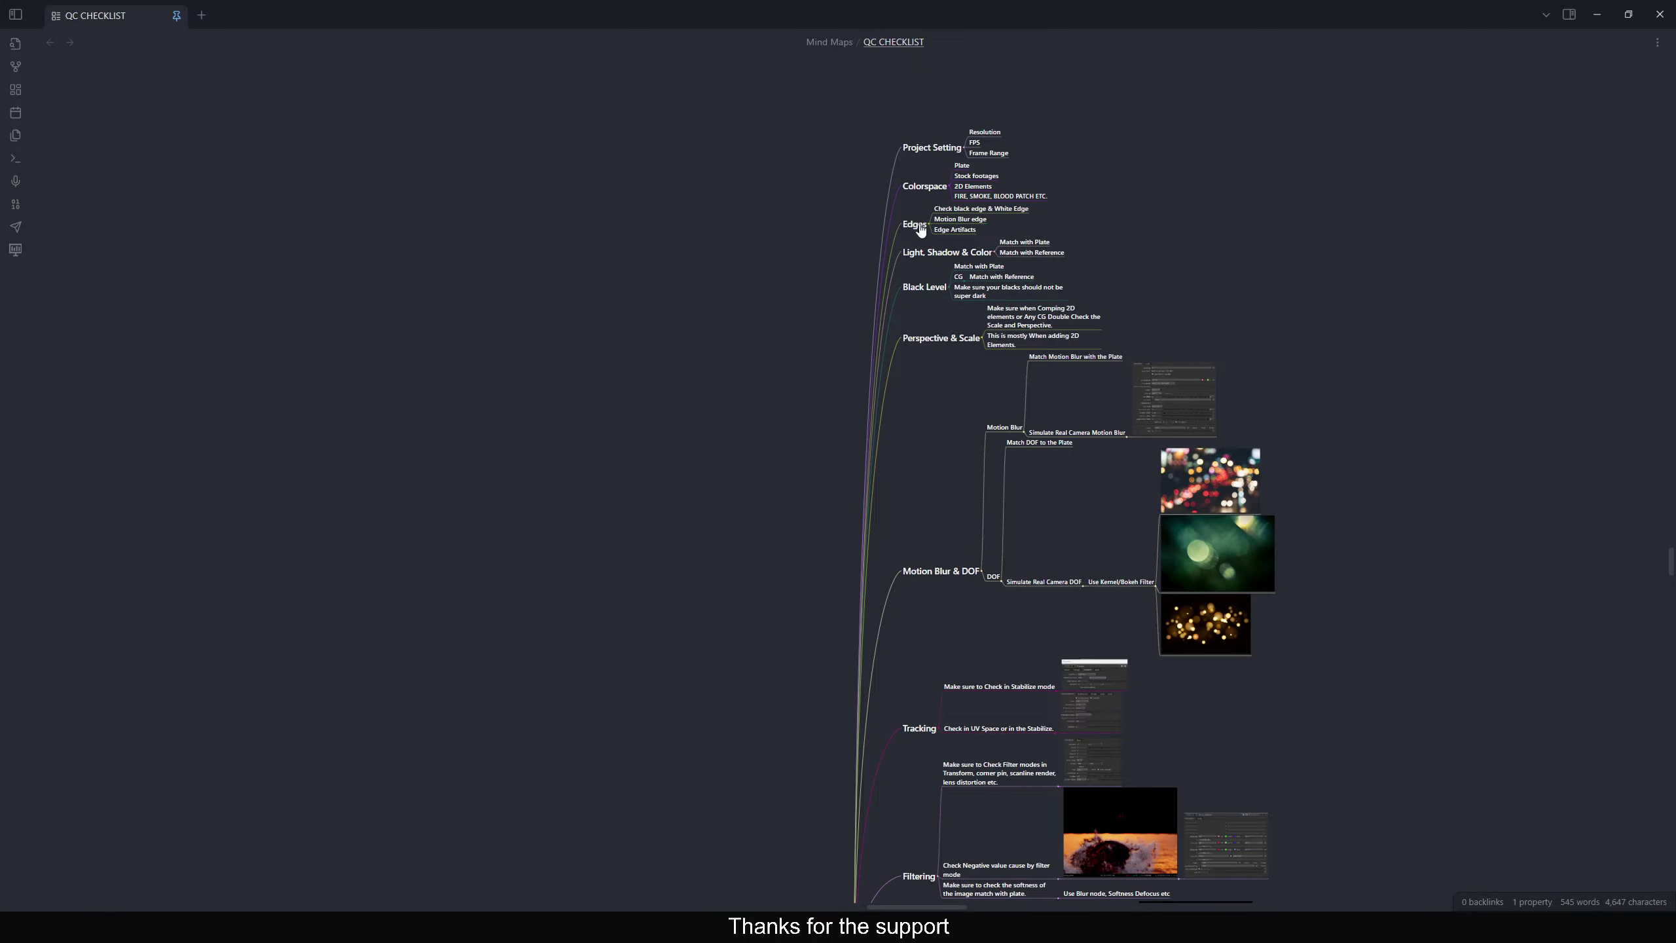
key(ctrl)
key(ctrl)
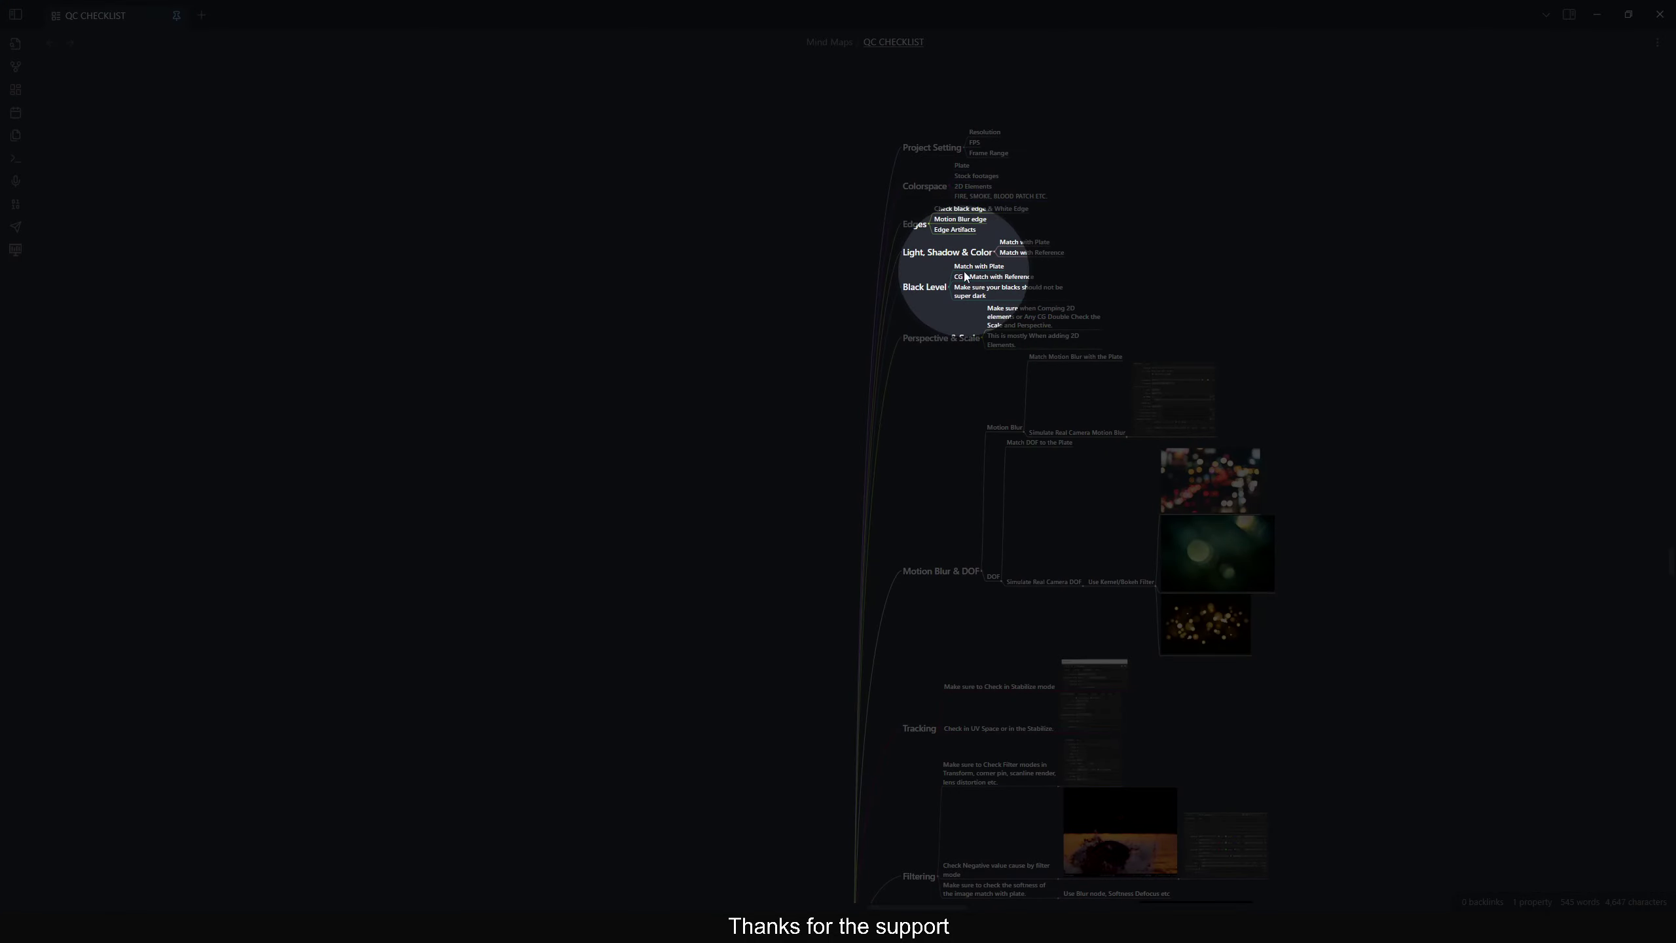
scroll(959, 317, down, 2)
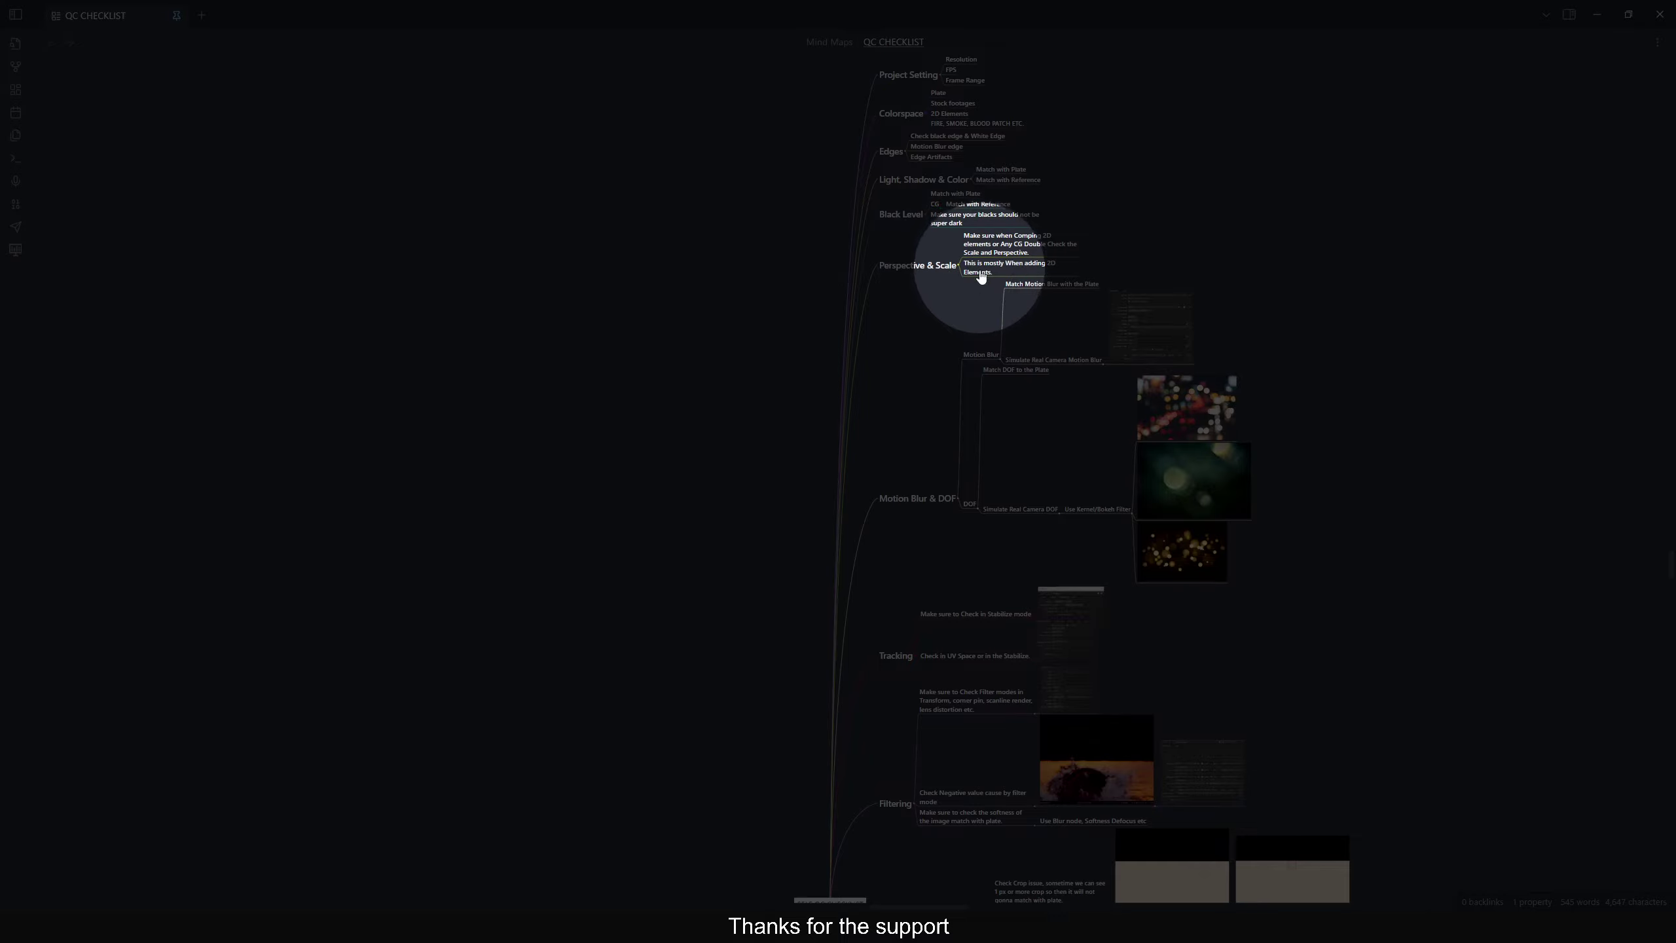
scroll(980, 309, down, 2)
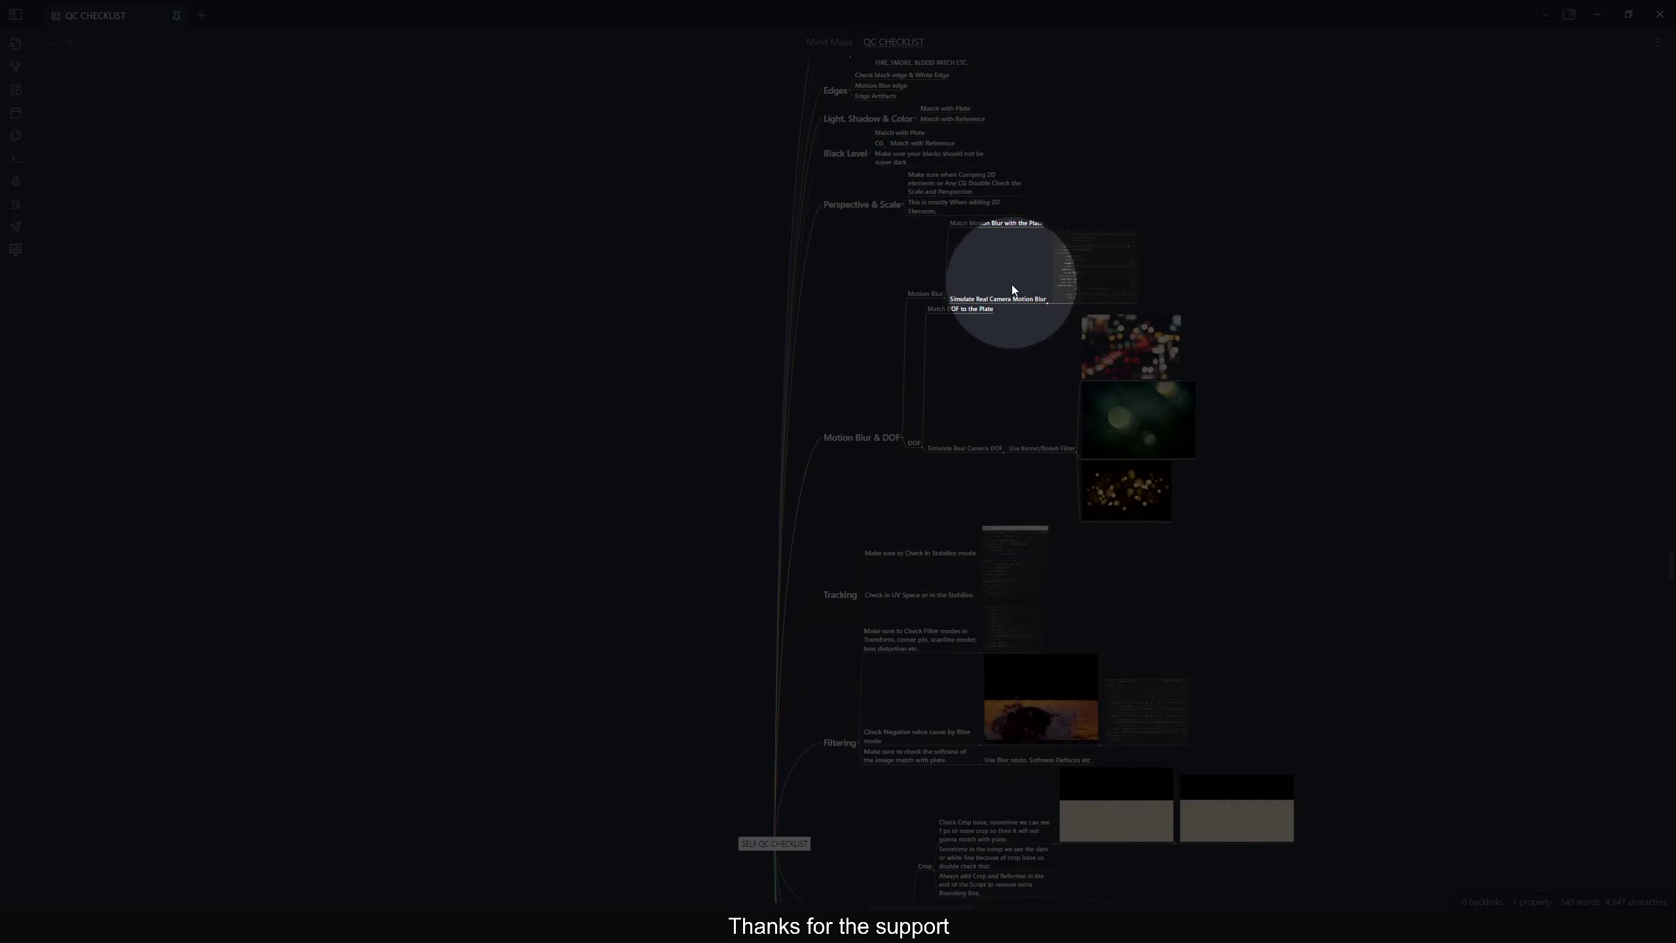
scroll(995, 348, down, 1)
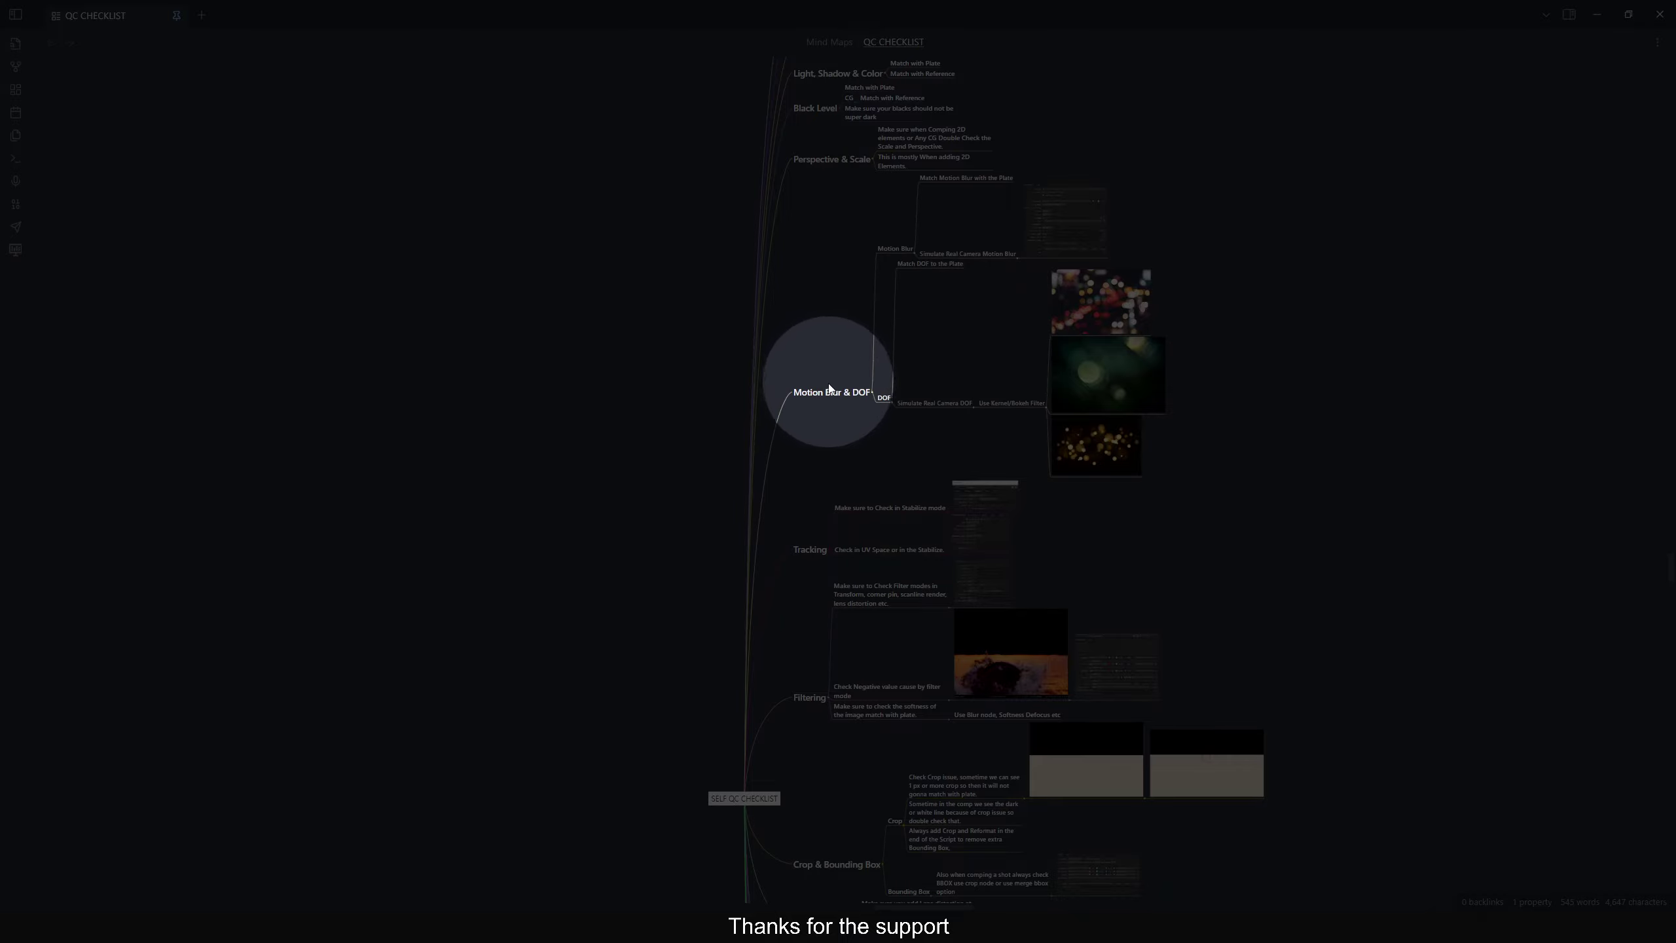
drag(858, 430, 857, 425)
scroll(858, 429, down, 1)
scroll(909, 386, down, 1)
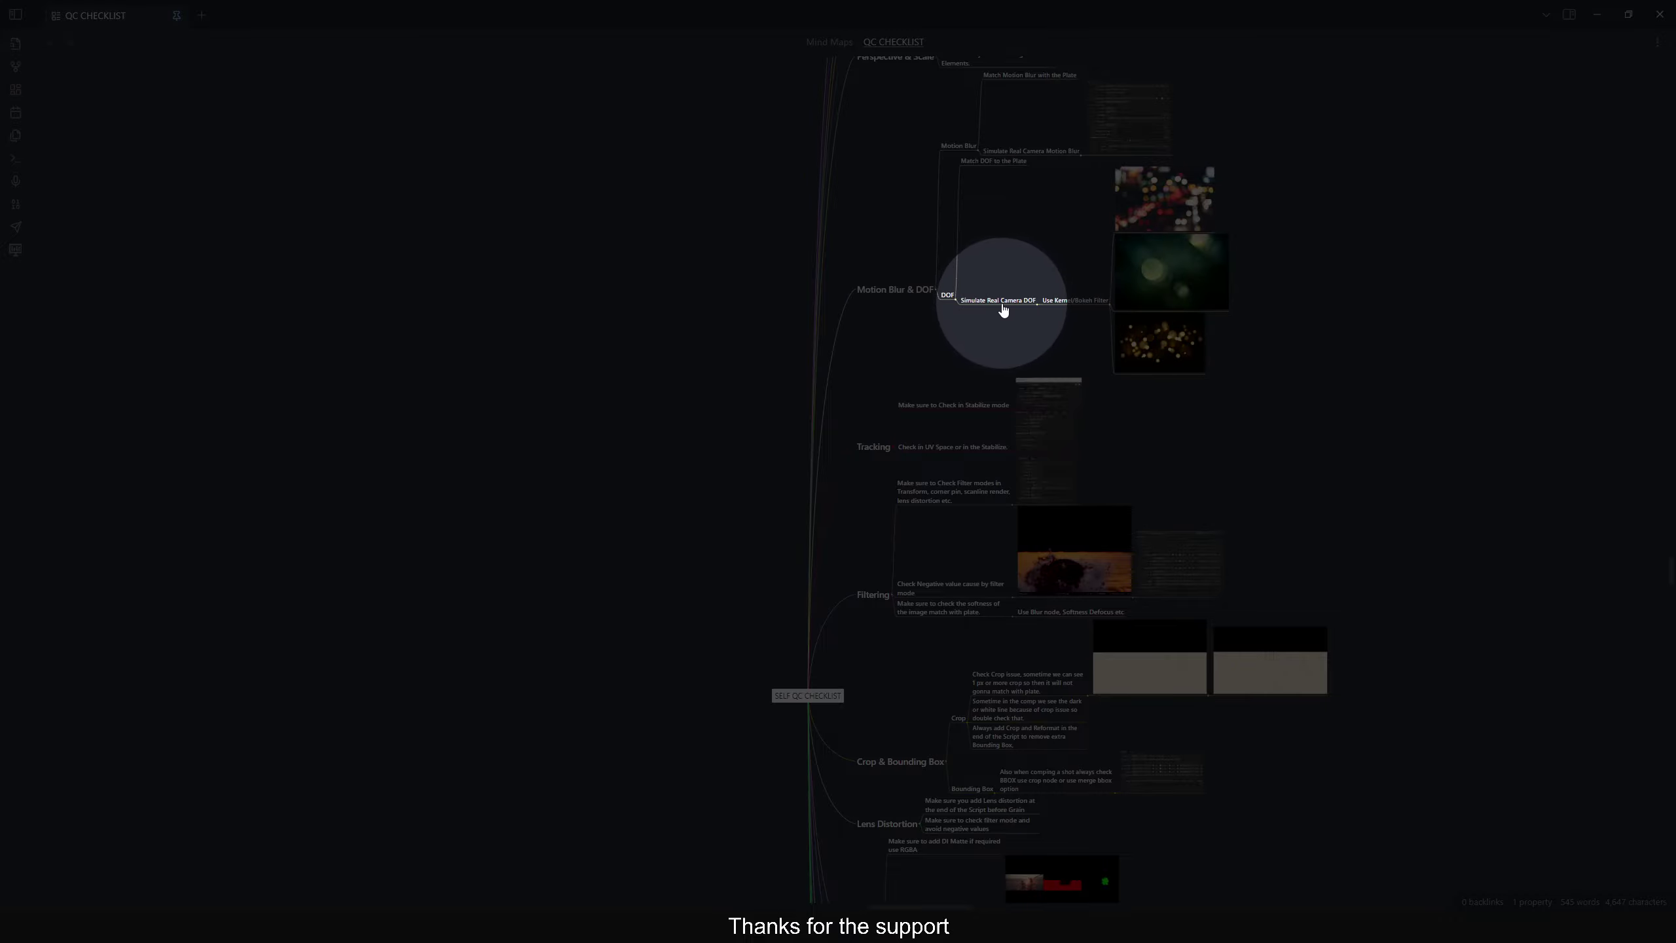
Read the Tracking and Filtering checks in the QC checklist at a larger size
scroll(907, 485, up, 5)
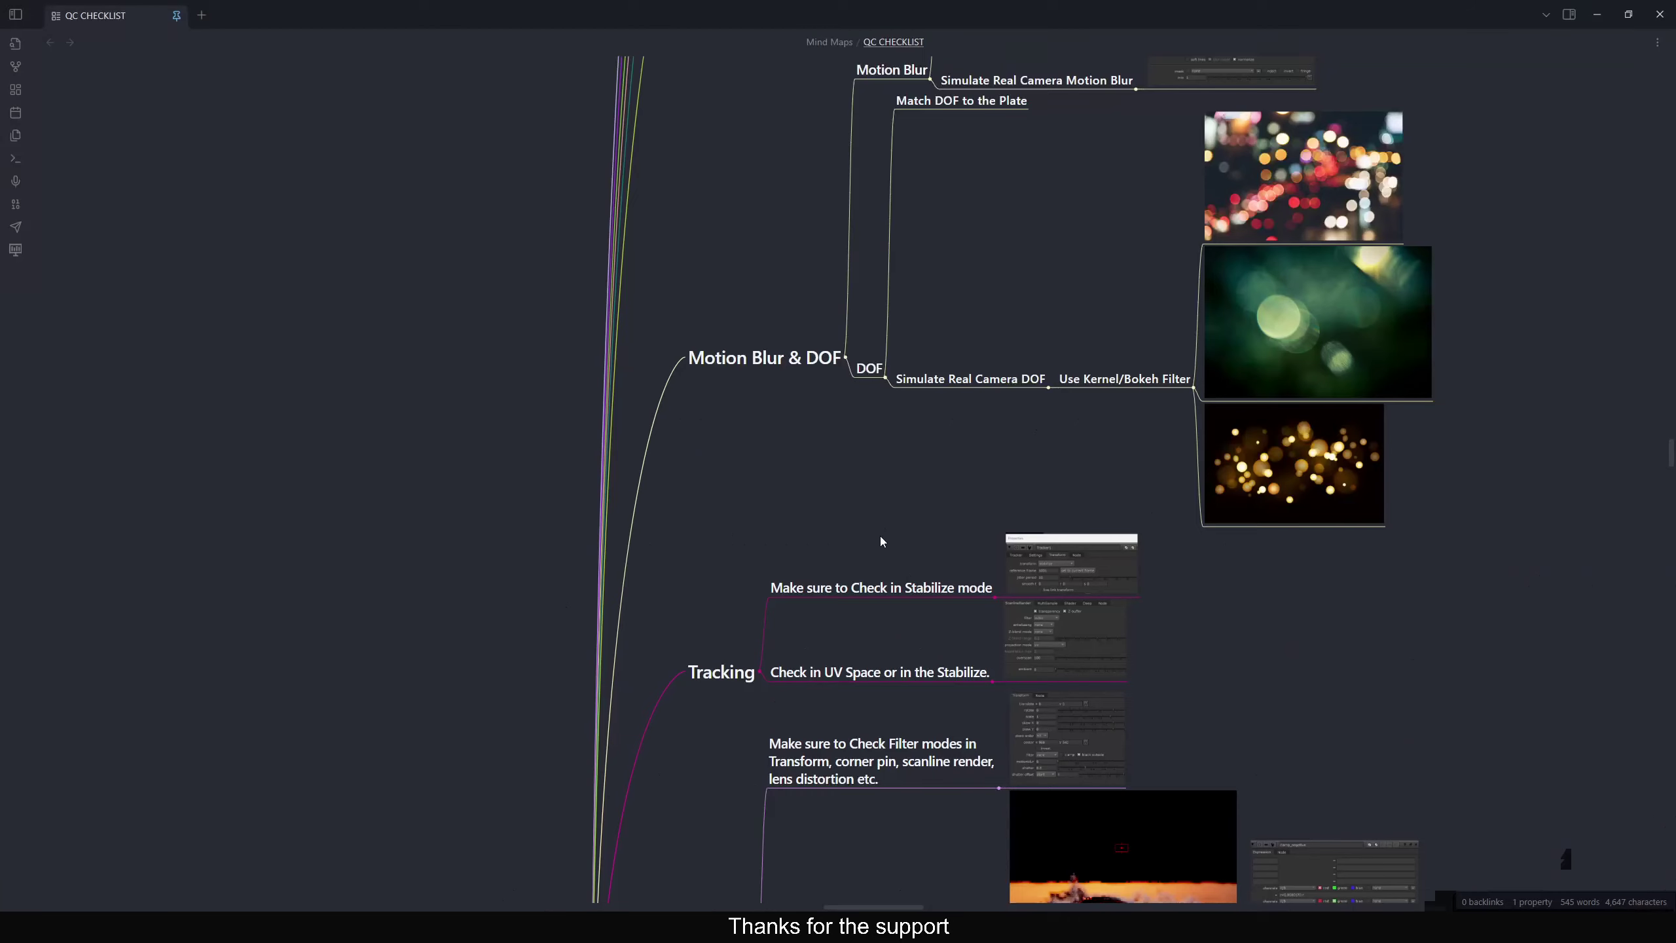
drag(881, 537, 942, 359)
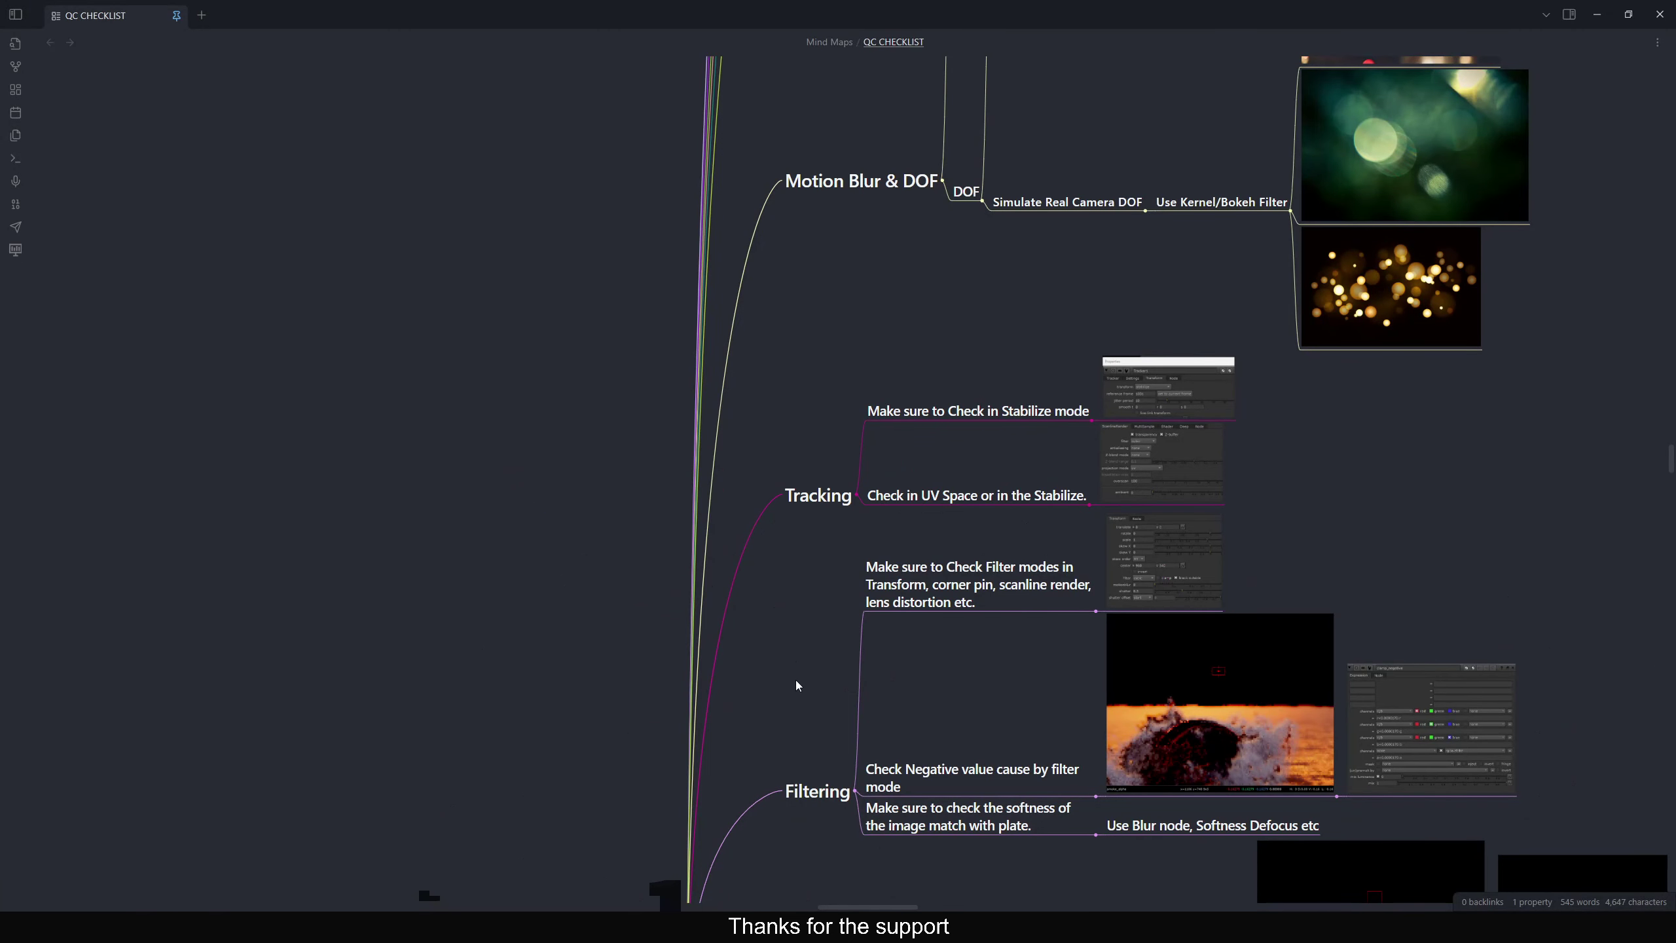
drag(795, 685, 812, 461)
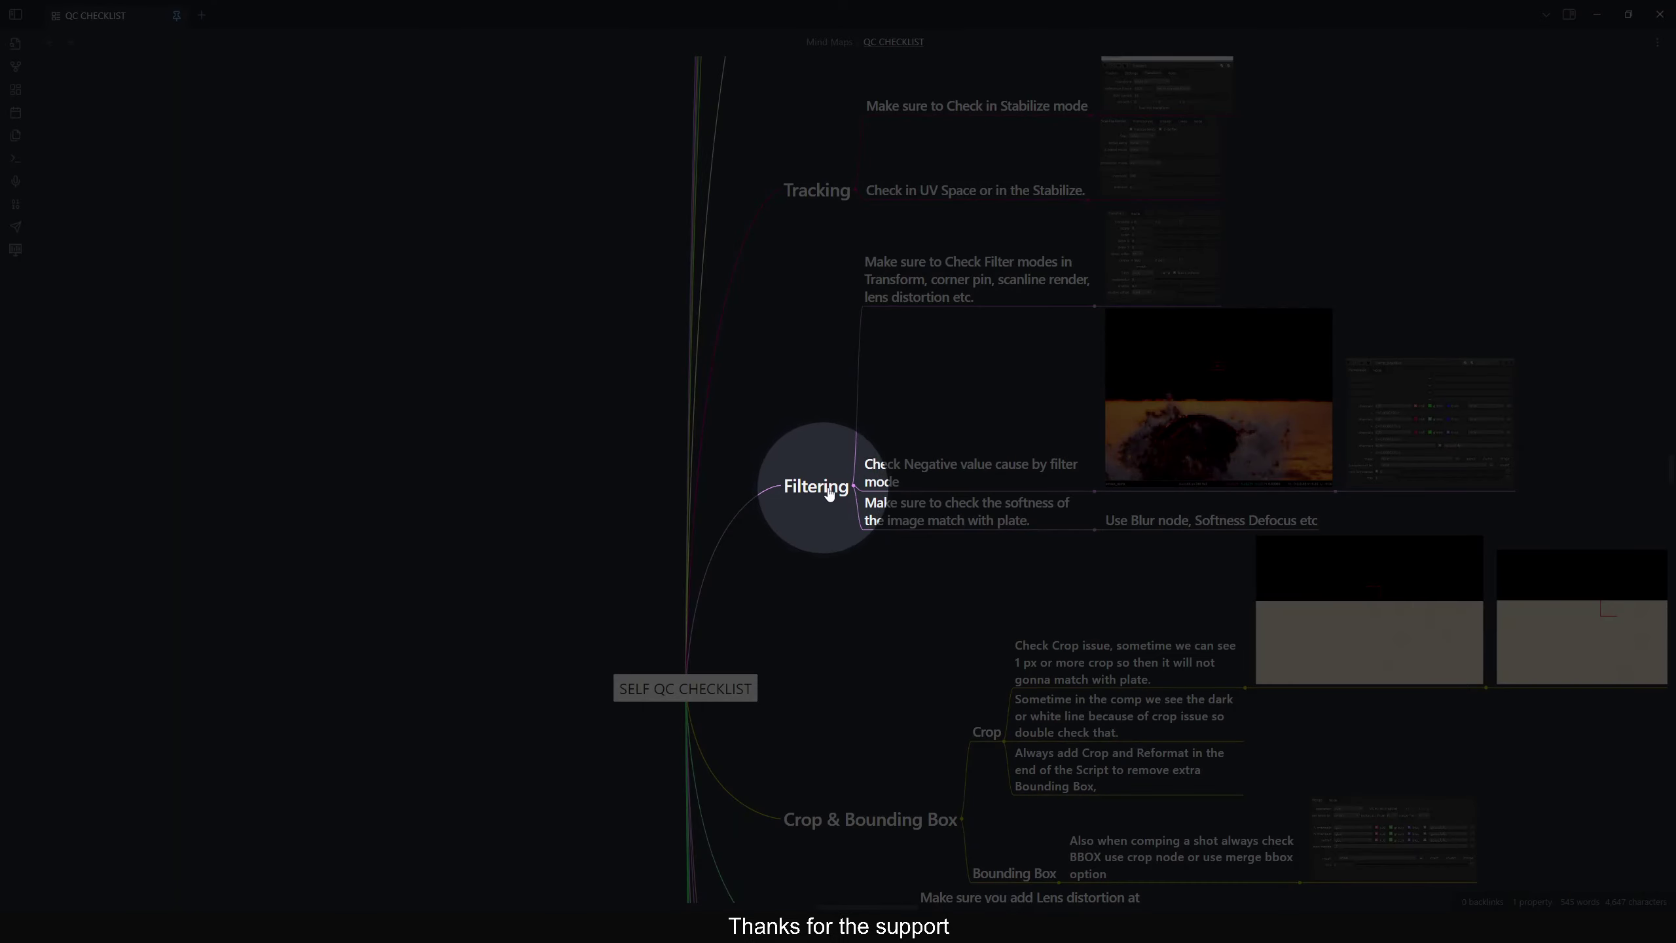
drag(1009, 380, 1000, 441)
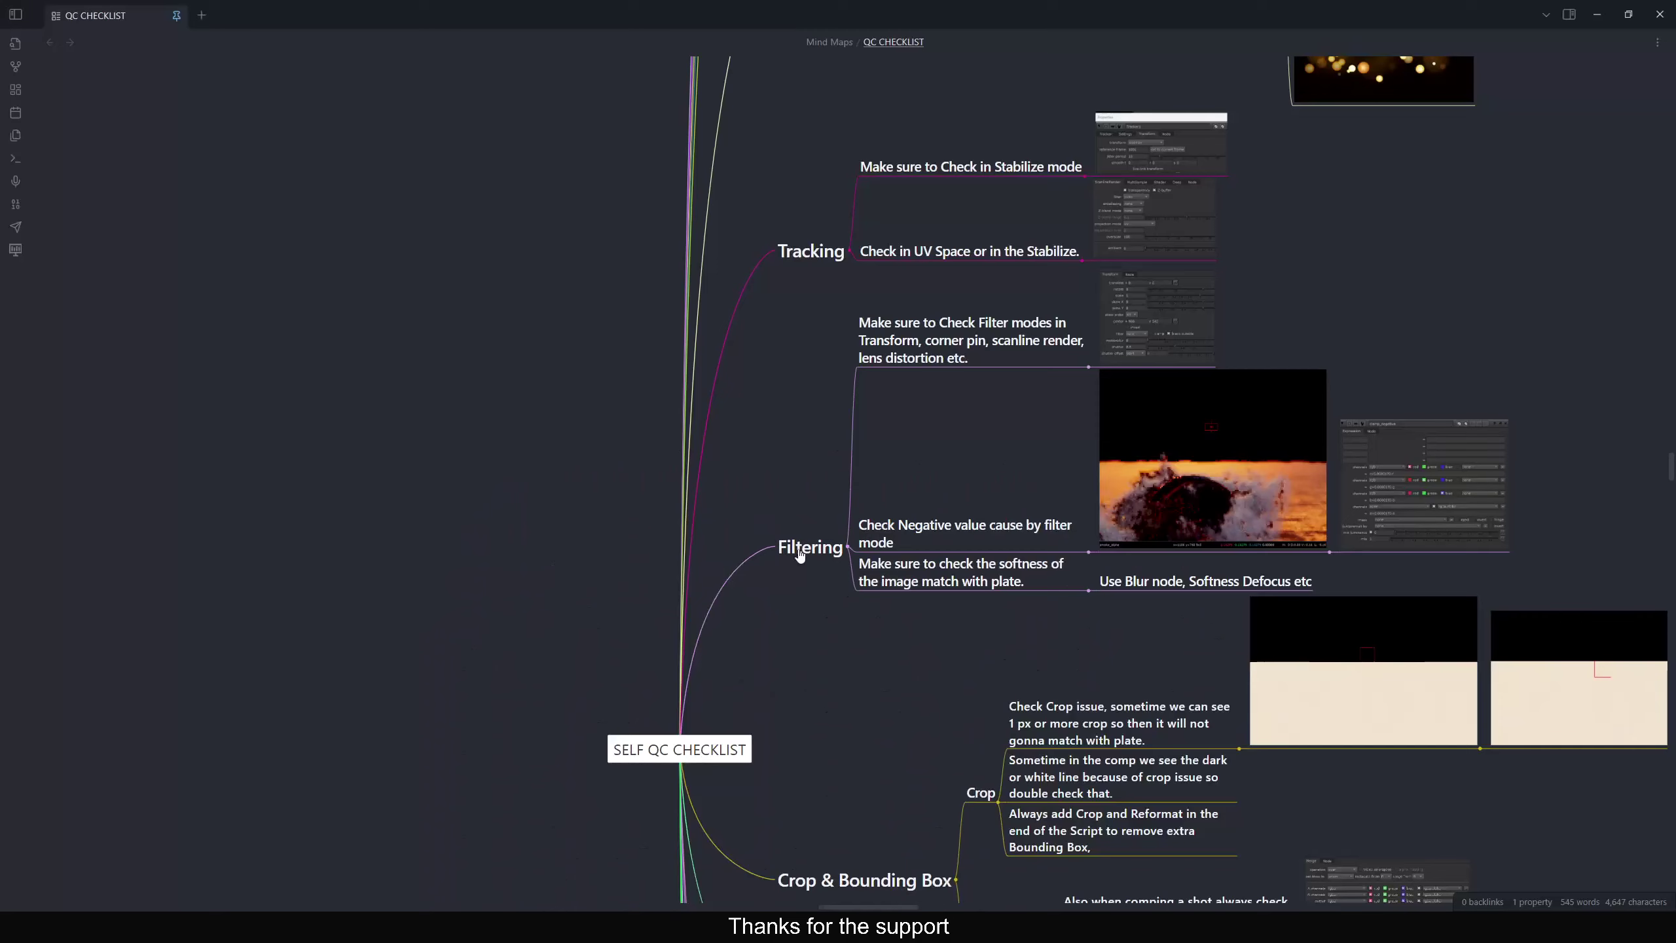
Switch to comp_v14.nk in Nuke, inspect the water splash up close, and locate the OUTPUT section of the node graph
click(482, 858)
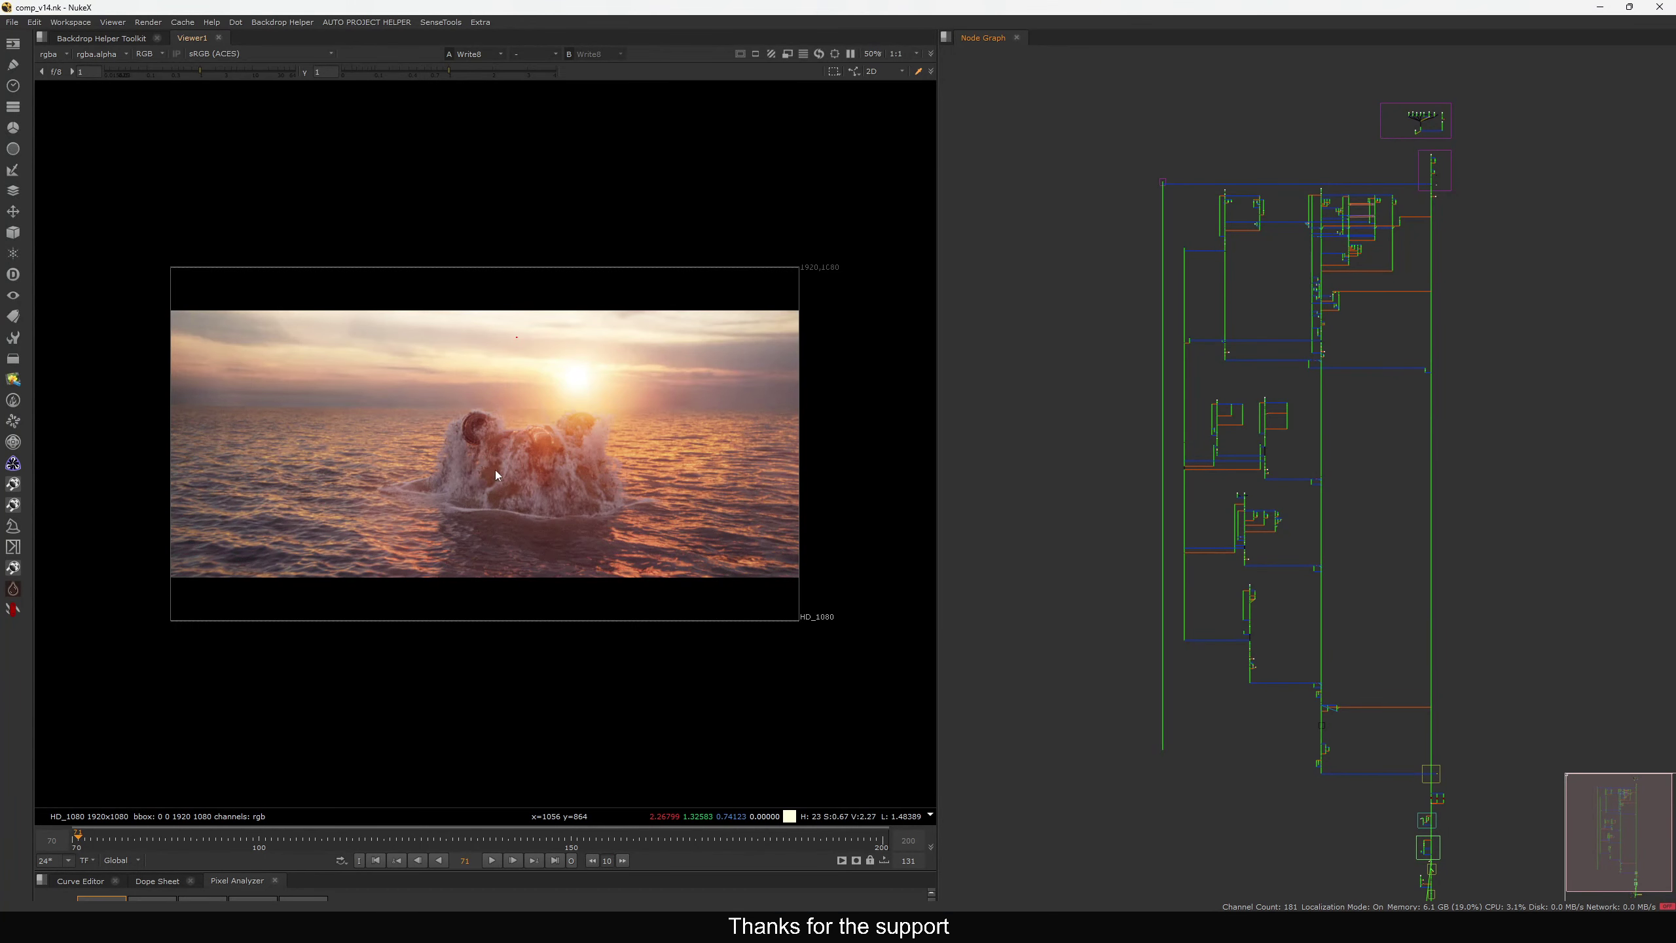
scroll(496, 474, up, 6)
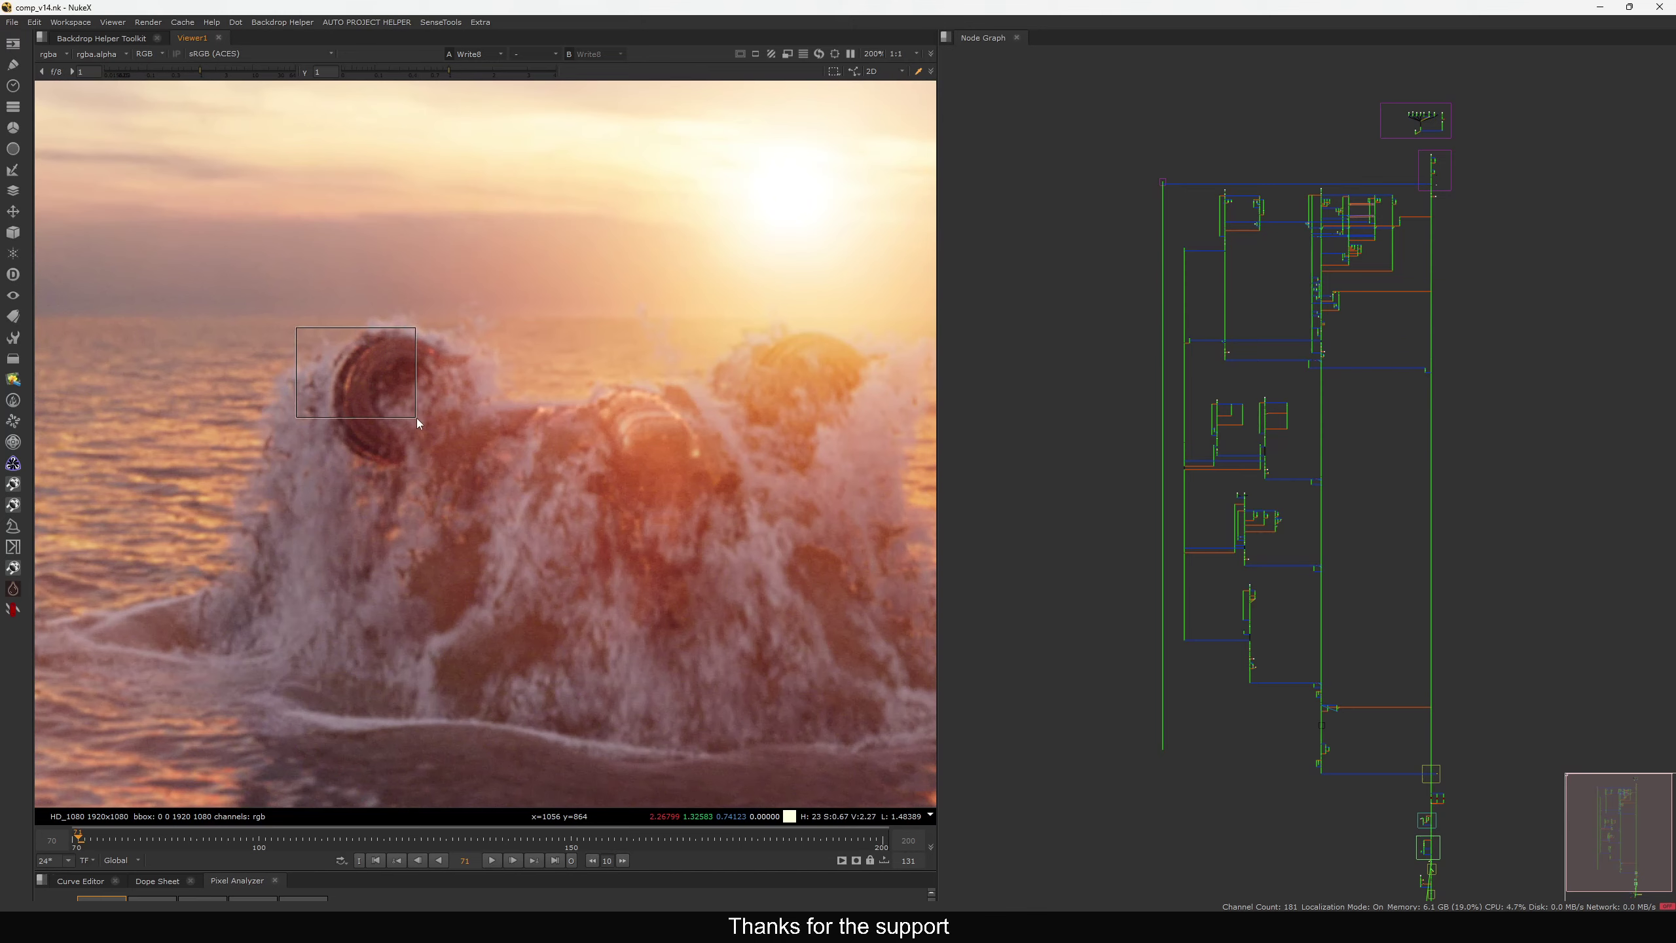
middle_drag(1318, 650, 1180, 336)
key(f)
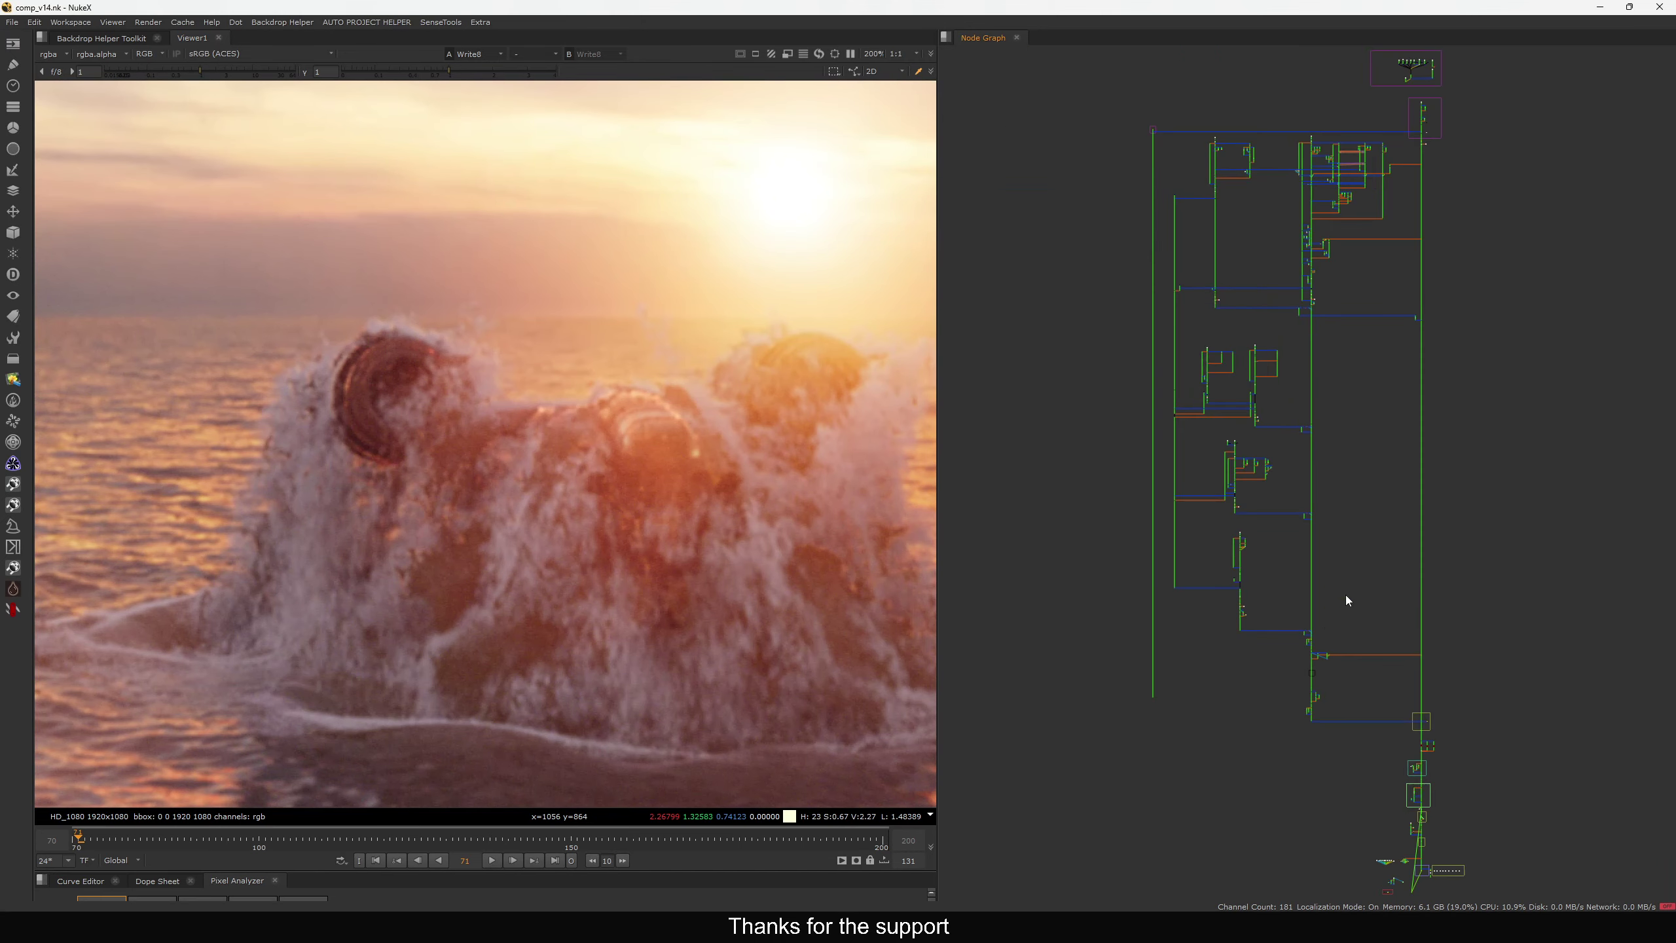
middle_drag(1391, 846, 1286, 384)
scroll(1316, 409, up, 12)
drag(1387, 397, 1324, 461)
scroll(1322, 460, down, 4)
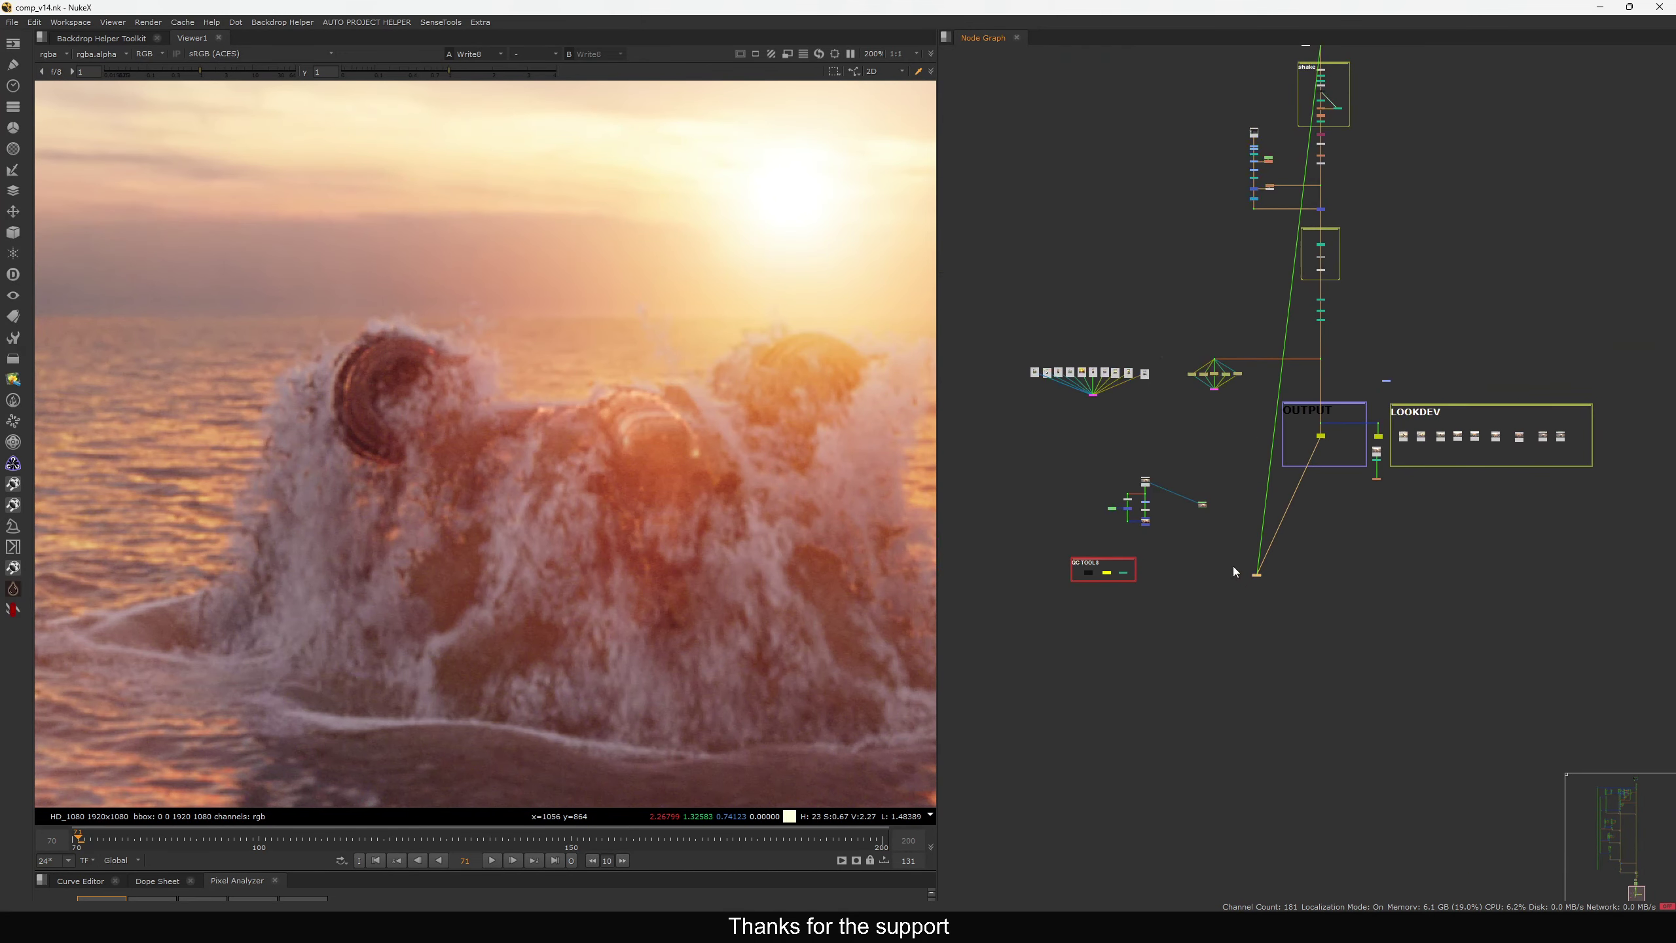
View the merged deep render in the SLAPCOMP section and examine the raw splash around the ship's round opening
middle_drag(1319, 313, 1326, 735)
scroll(1334, 518, down, 6)
middle_drag(1349, 198, 1388, 724)
middle_drag(1280, 250, 1334, 633)
scroll(1459, 292, up, 6)
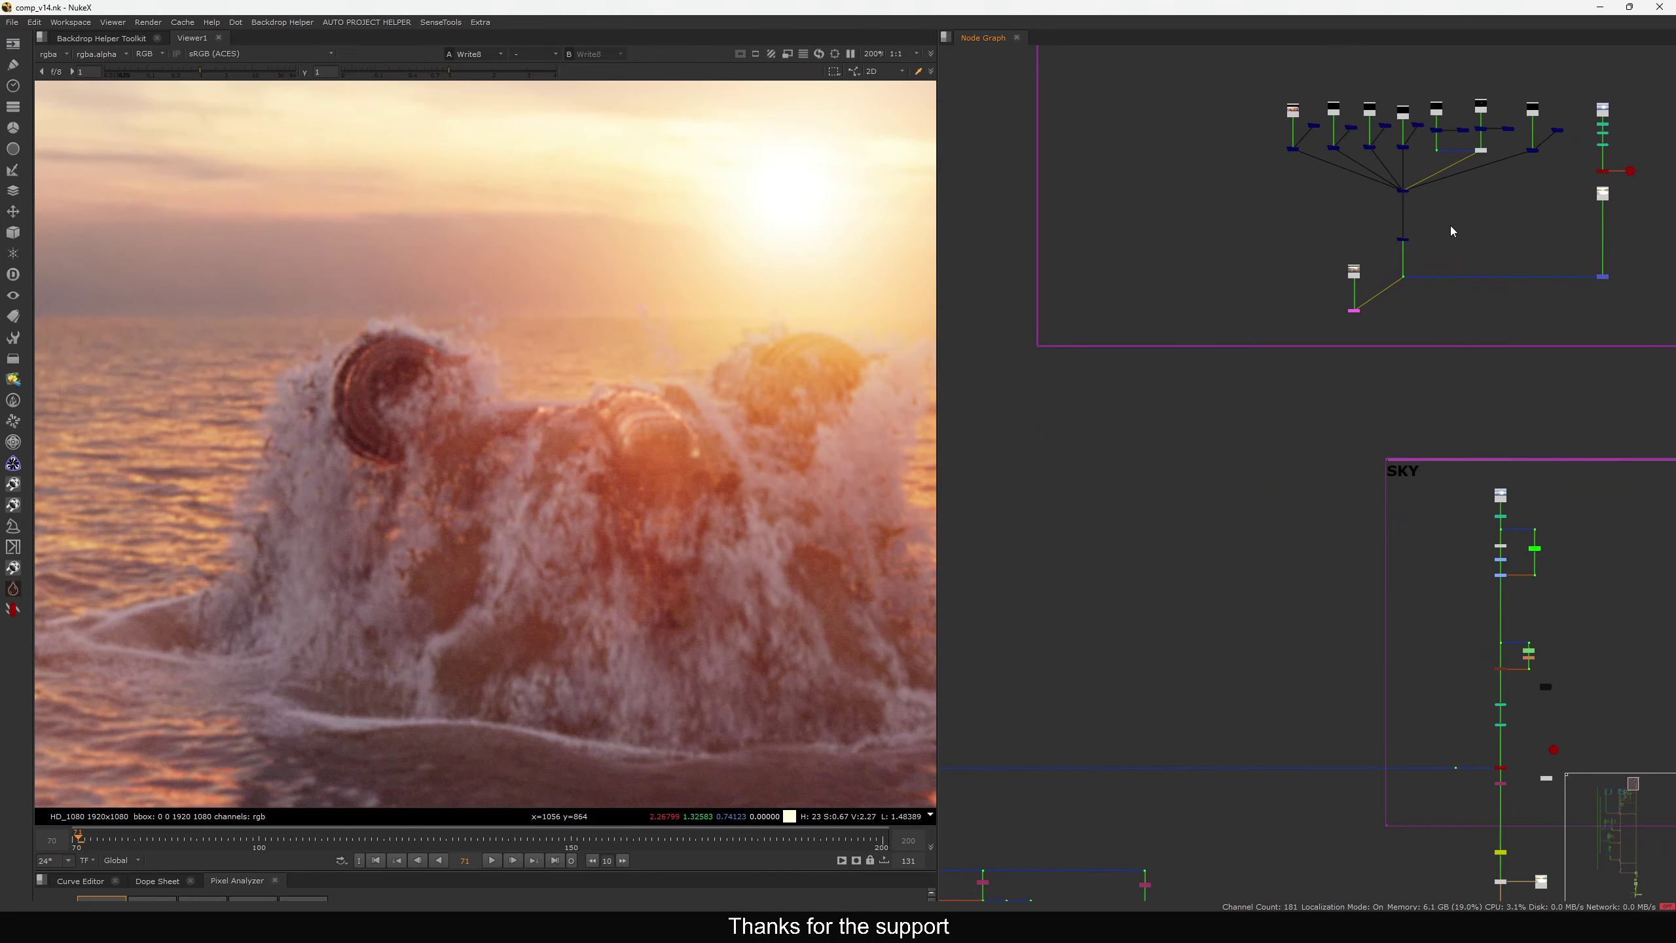
drag(1293, 287, 1291, 286)
key(2)
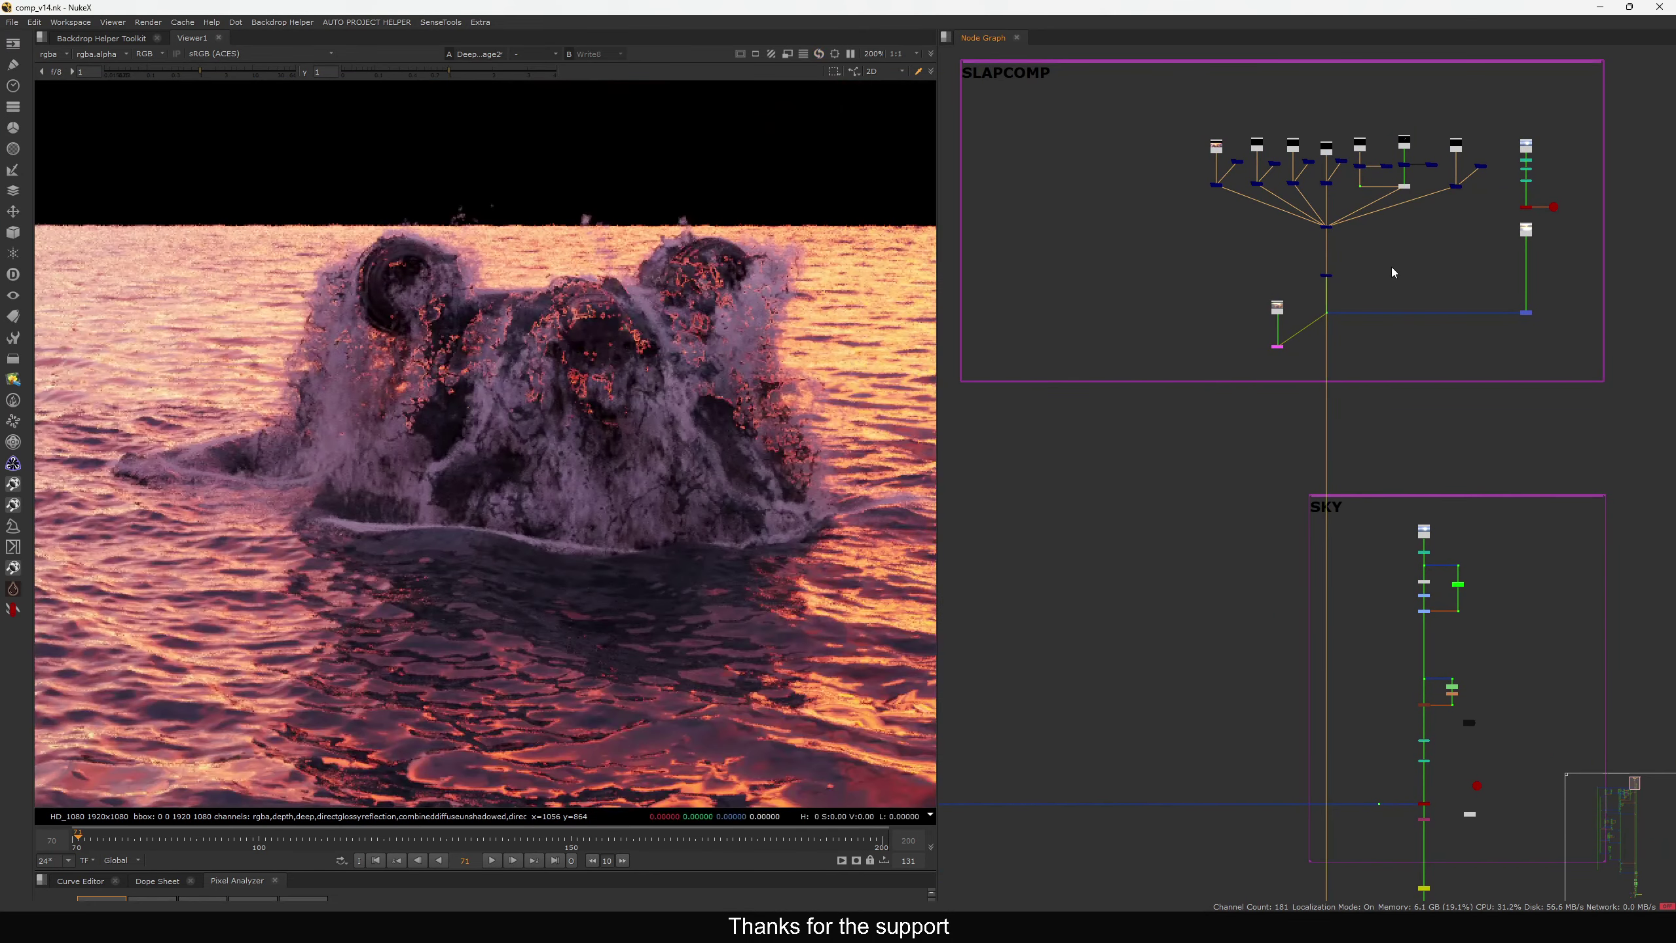
click(1371, 273)
key(1)
scroll(449, 262, up, 5)
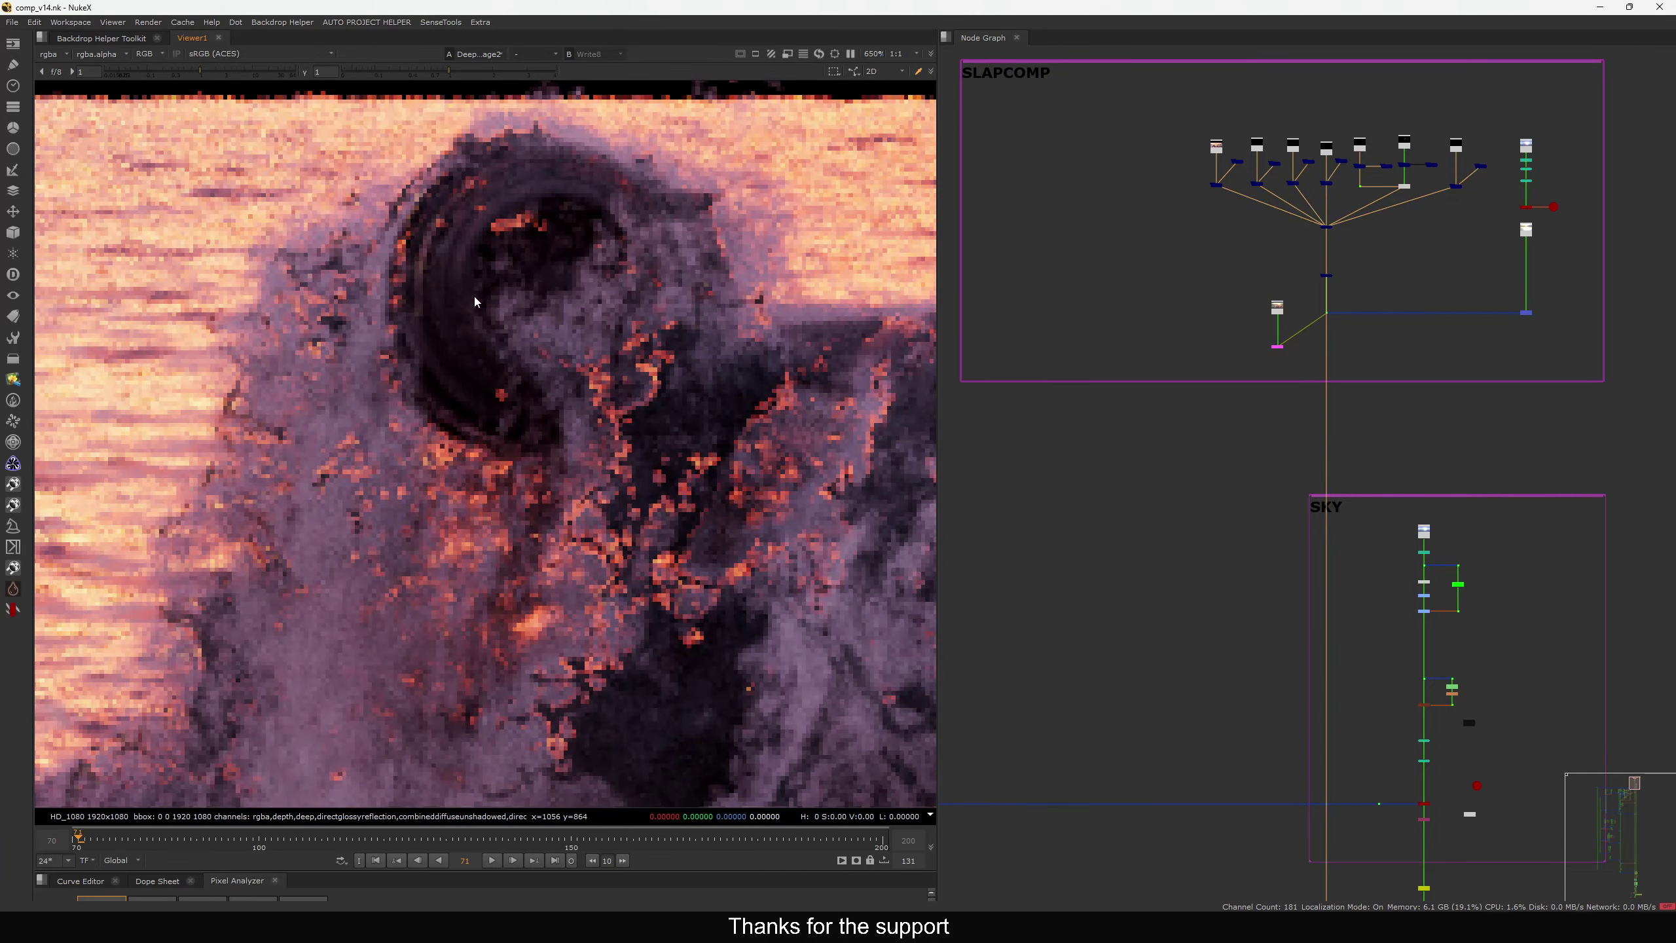
View the graded ocean and ship branch at the dot before the final merges, and examine the same splash area up close
key(f)
scroll(1305, 354, down, 4)
middle_drag(1272, 525, 1273, 436)
scroll(1273, 438, down, 7)
middle_drag(1265, 674, 1285, 380)
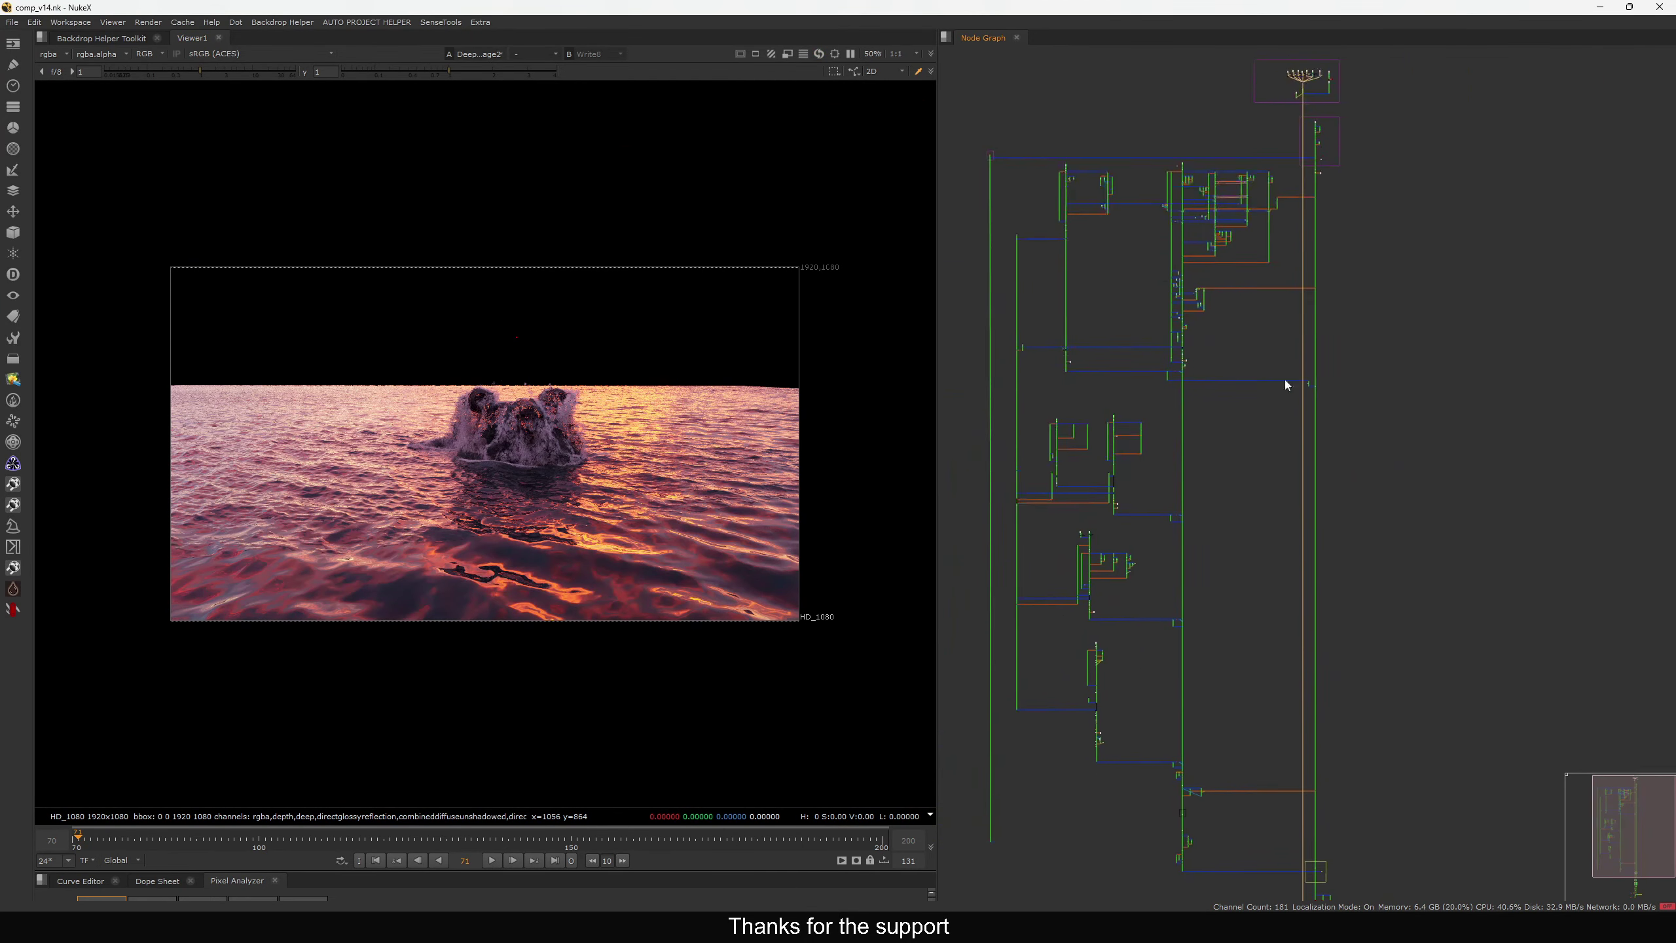
middle_drag(1228, 778, 1265, 513)
scroll(1265, 513, up, 8)
key(1)
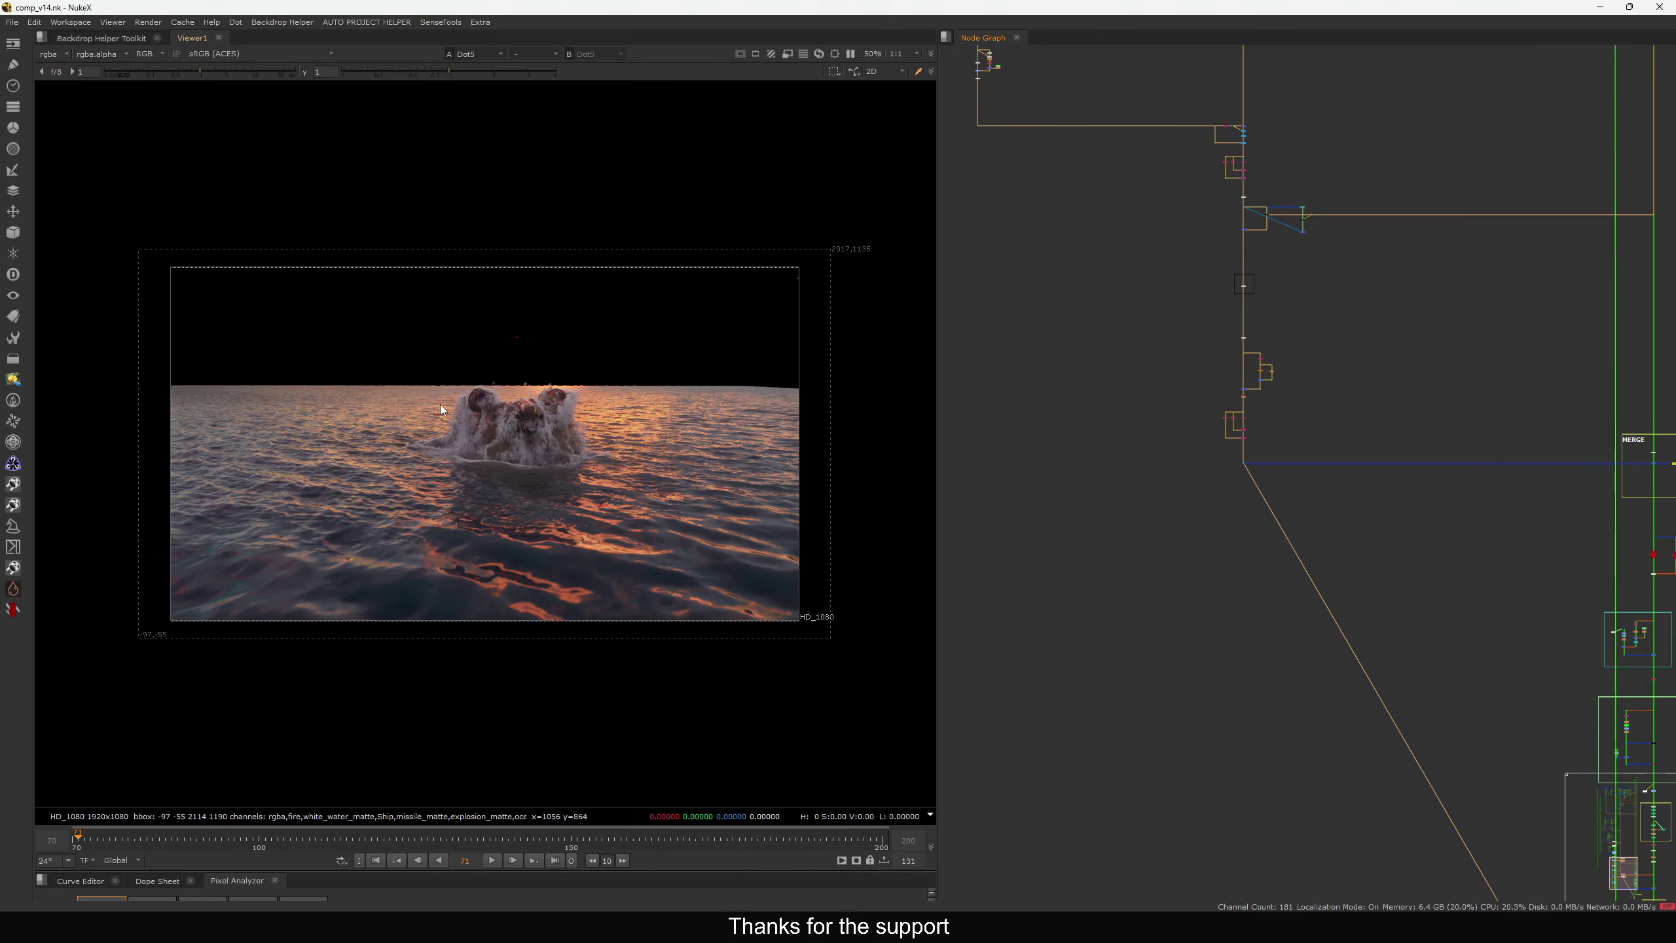
scroll(528, 385, up, 5)
scroll(537, 391, up, 2)
scroll(462, 399, up, 1)
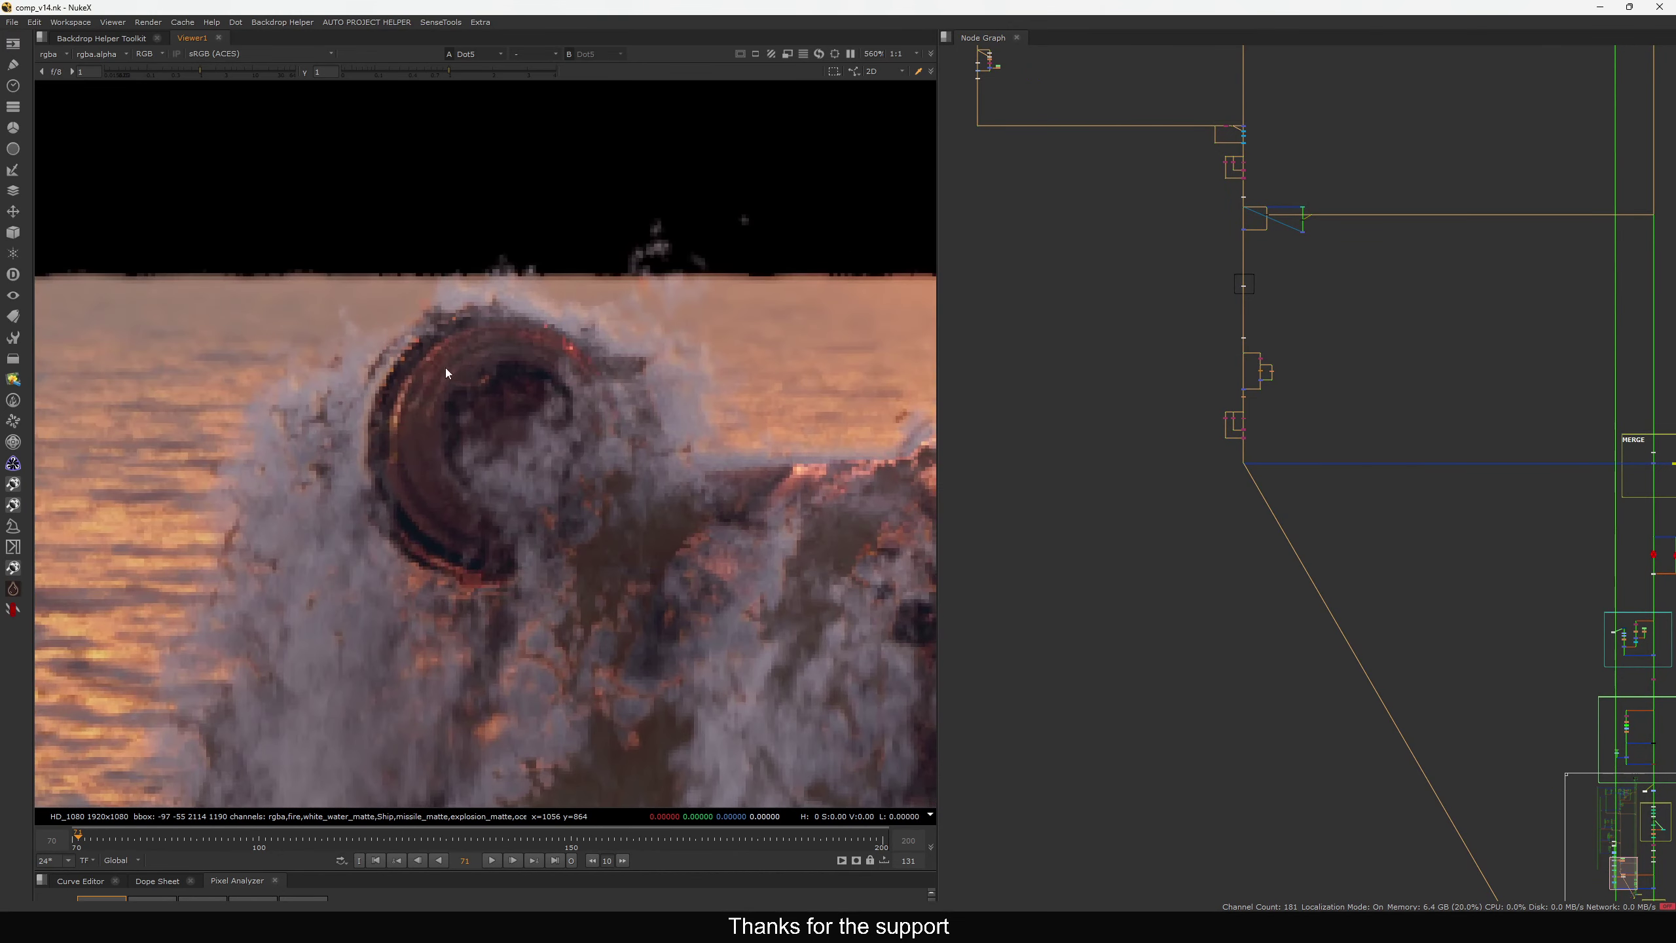
Delete the yellow node beside the merge in the MERGE section and view the merge result around the ship's round opening
middle_drag(1616, 582, 1306, 350)
scroll(1337, 229, up, 3)
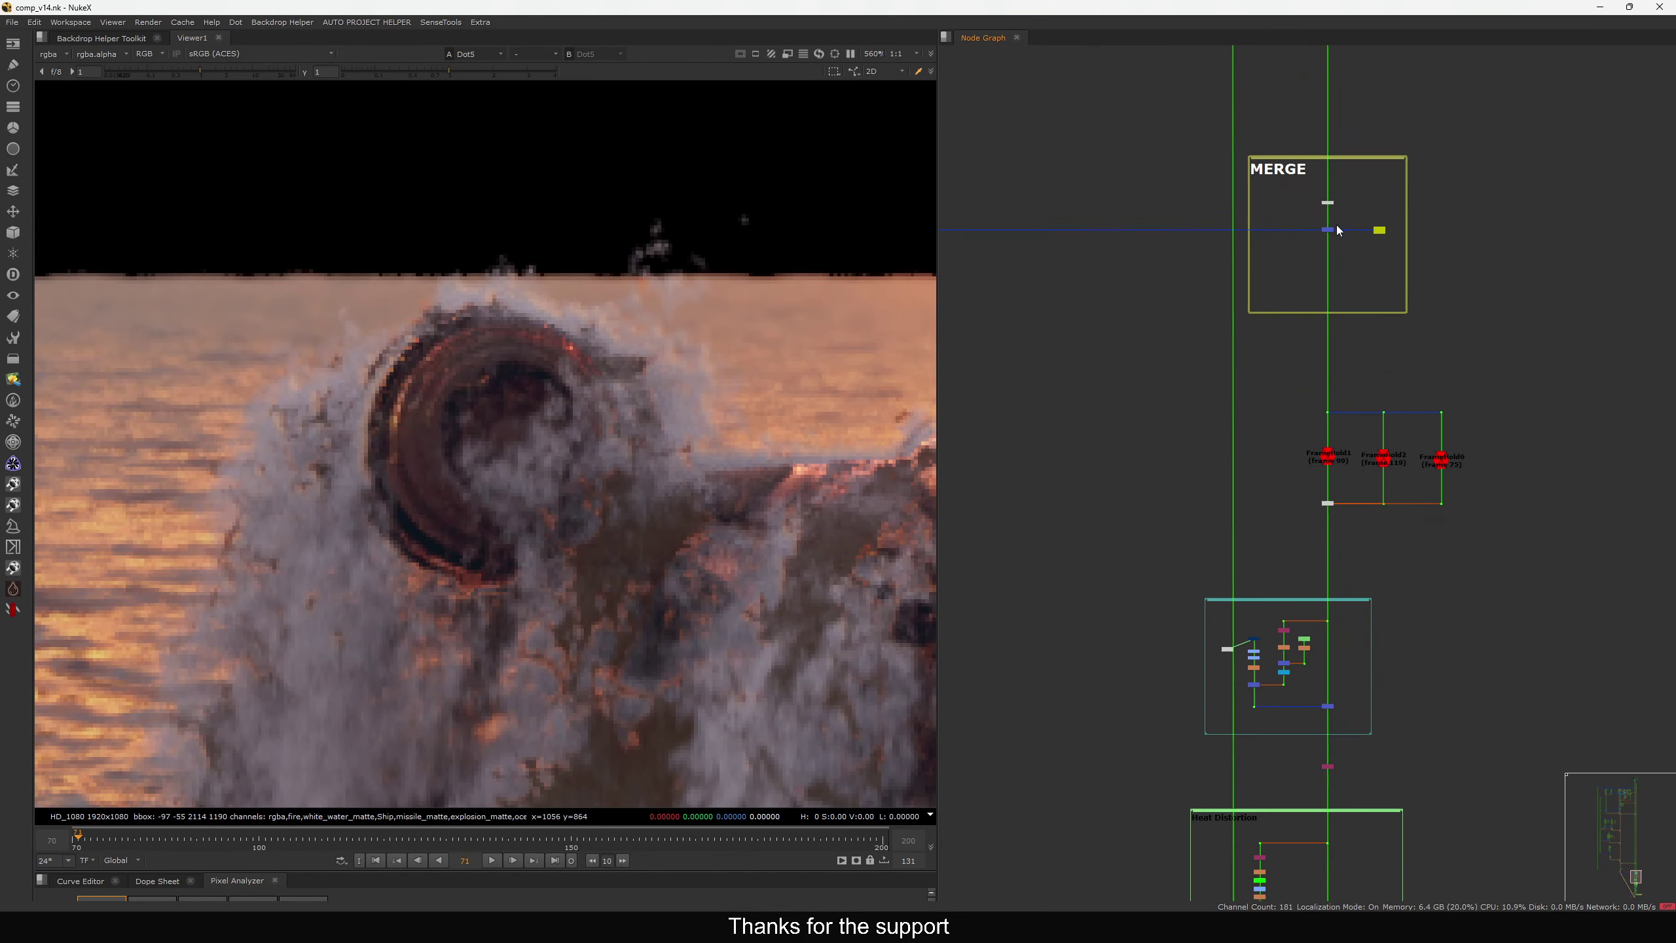
drag(1418, 247, 1298, 258)
key(Delete)
key(1)
click(1257, 443)
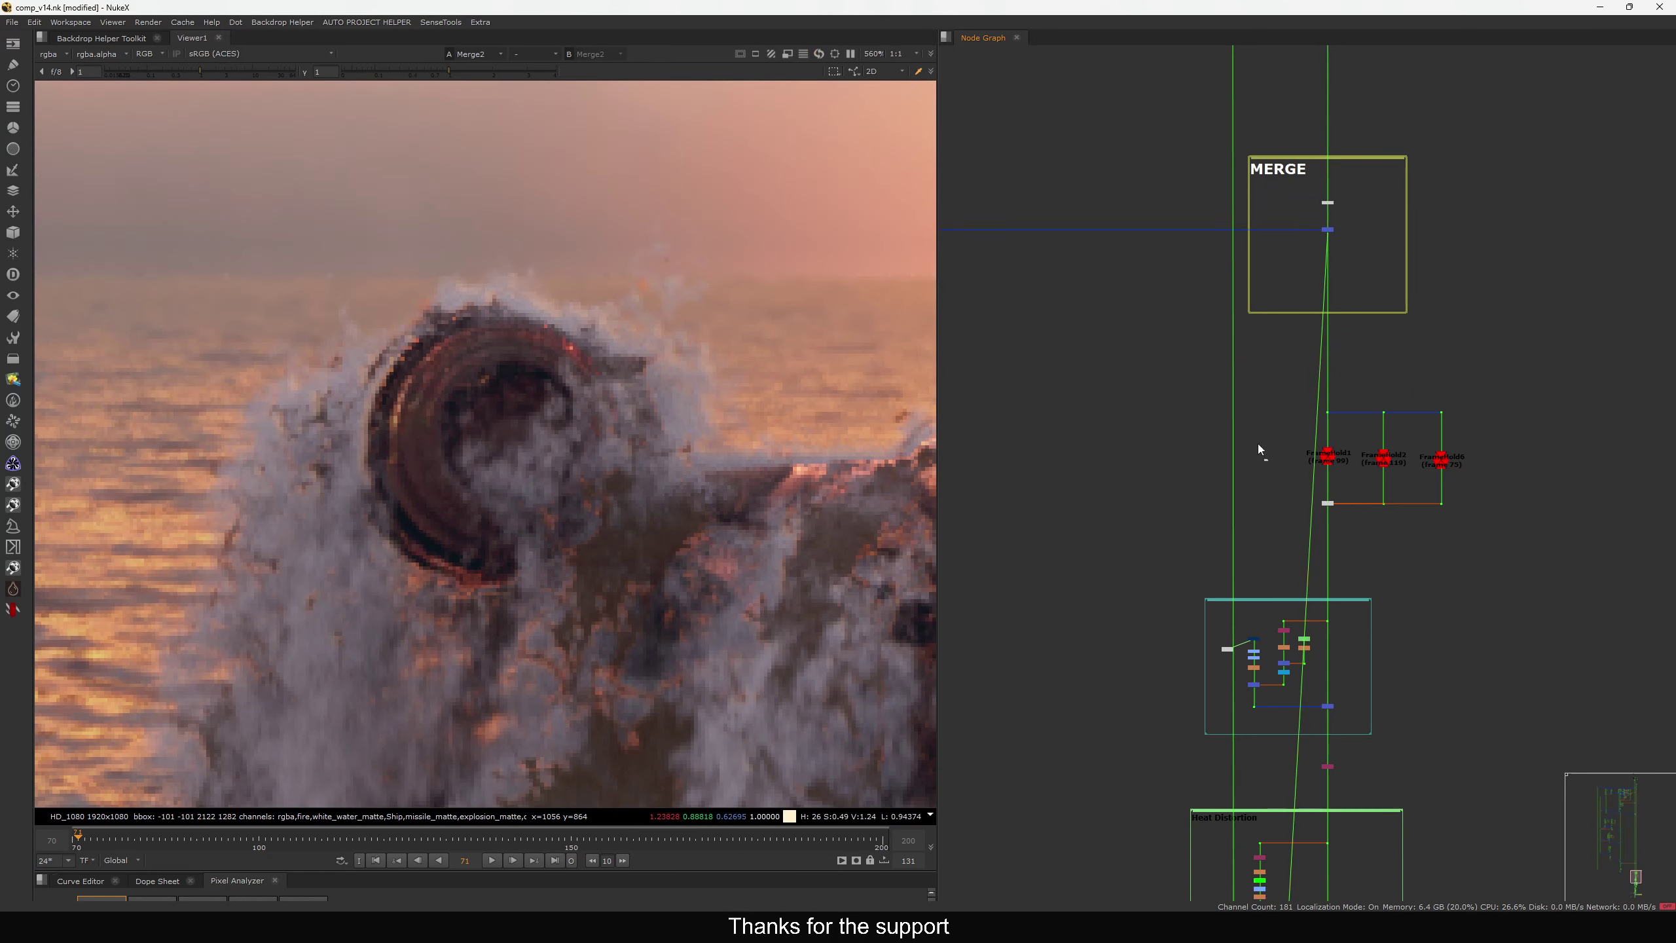
Examine the splash at the remove node above the Heat Distortion section and at the distortion node inside that section
middle_drag(1264, 584, 1275, 262)
click(1340, 441)
key(1)
middle_drag(1339, 441, 1329, 319)
drag(466, 318, 339, 424)
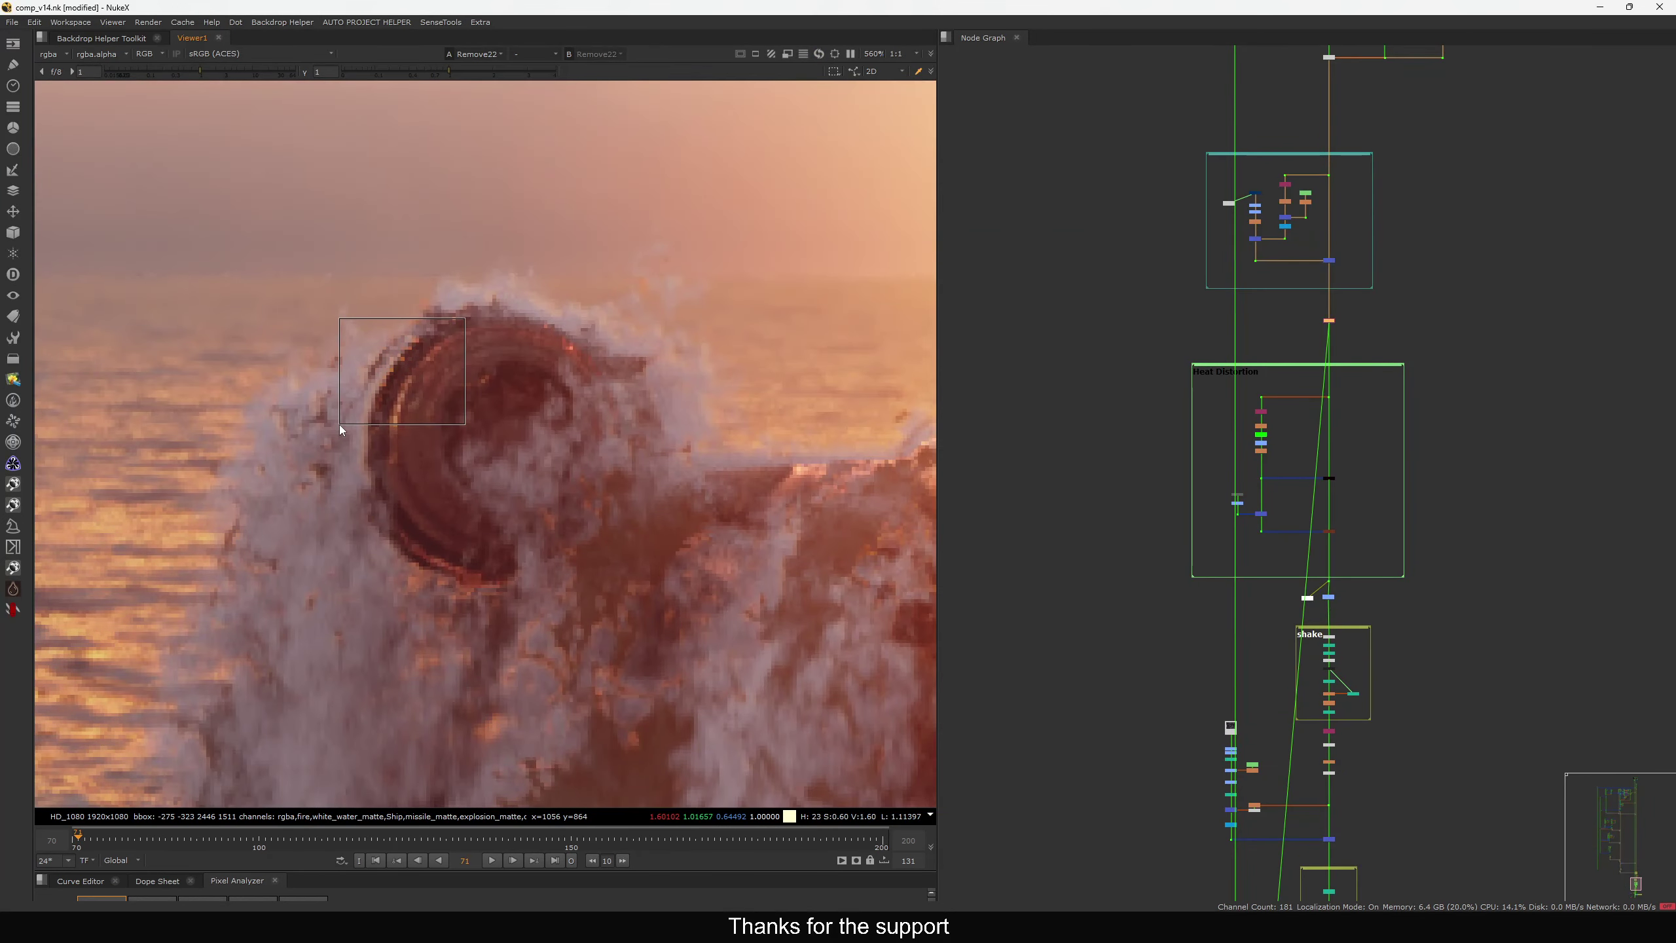
middle_drag(1314, 496, 1304, 505)
scroll(1304, 505, up, 3)
drag(1276, 463, 1274, 463)
key(1)
click(1263, 546)
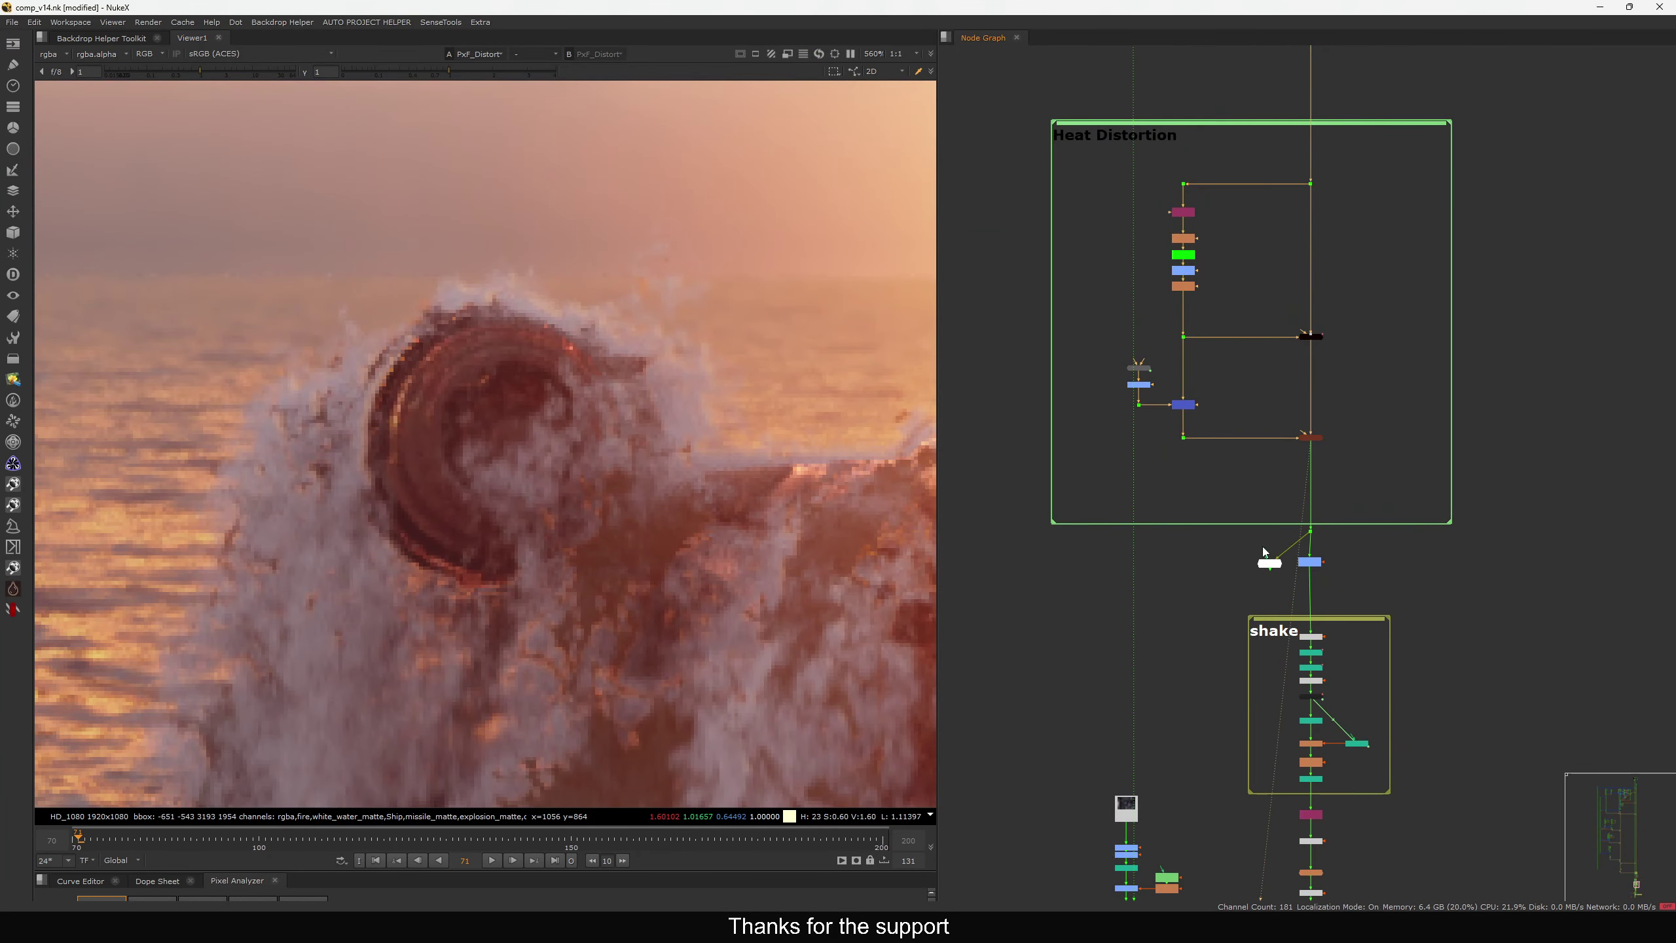
View Clamp3 above the shake section and the dot below it to compare the sharpness of the ship's round opening
middle_drag(1265, 620, 1294, 400)
scroll(1343, 346, up, 1)
click(1341, 341)
key(1)
click(1344, 357)
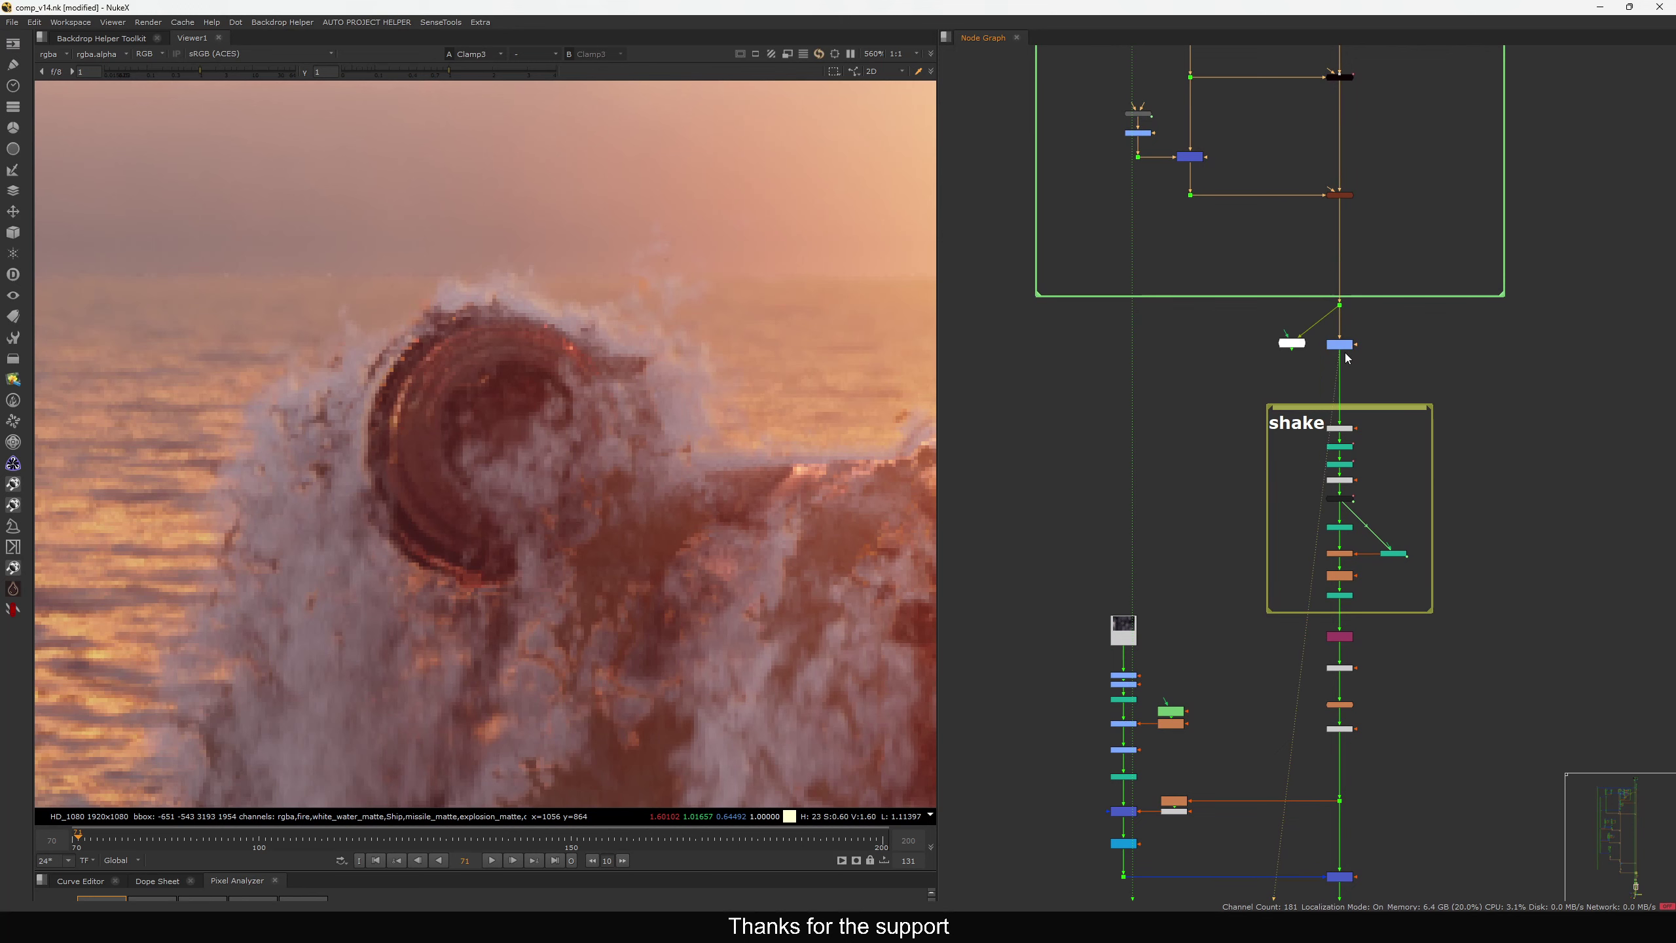
drag(1388, 334, 1326, 368)
middle_drag(1319, 625, 1330, 380)
scroll(1373, 483, up, 2)
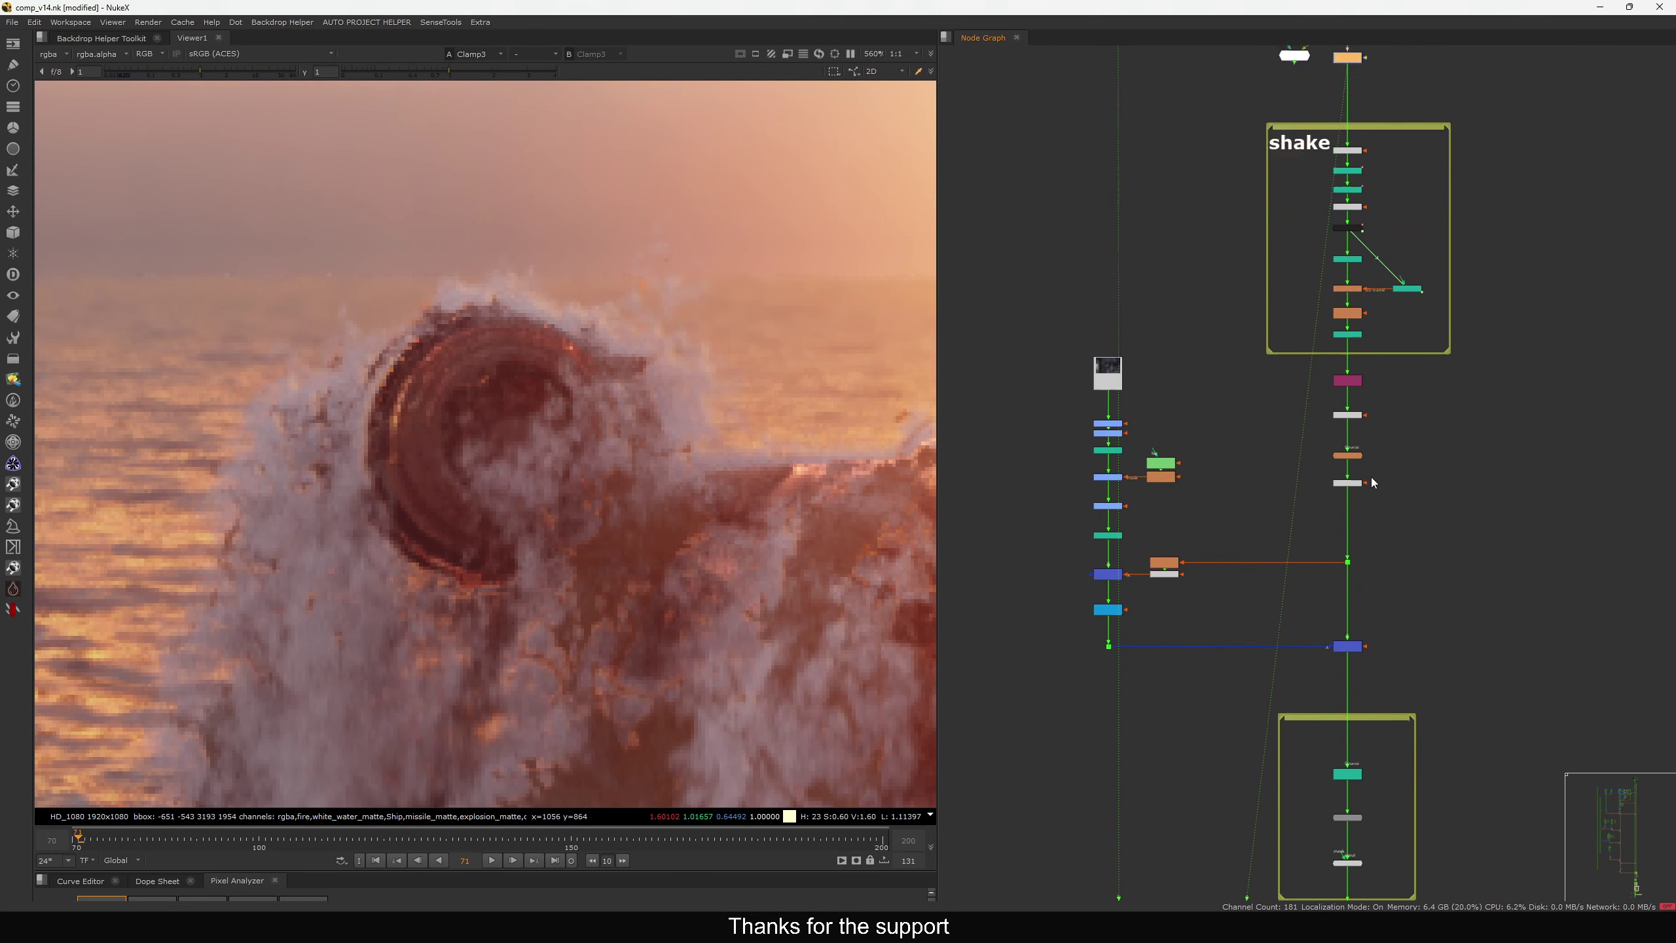
drag(1312, 603, 1313, 605)
key(1)
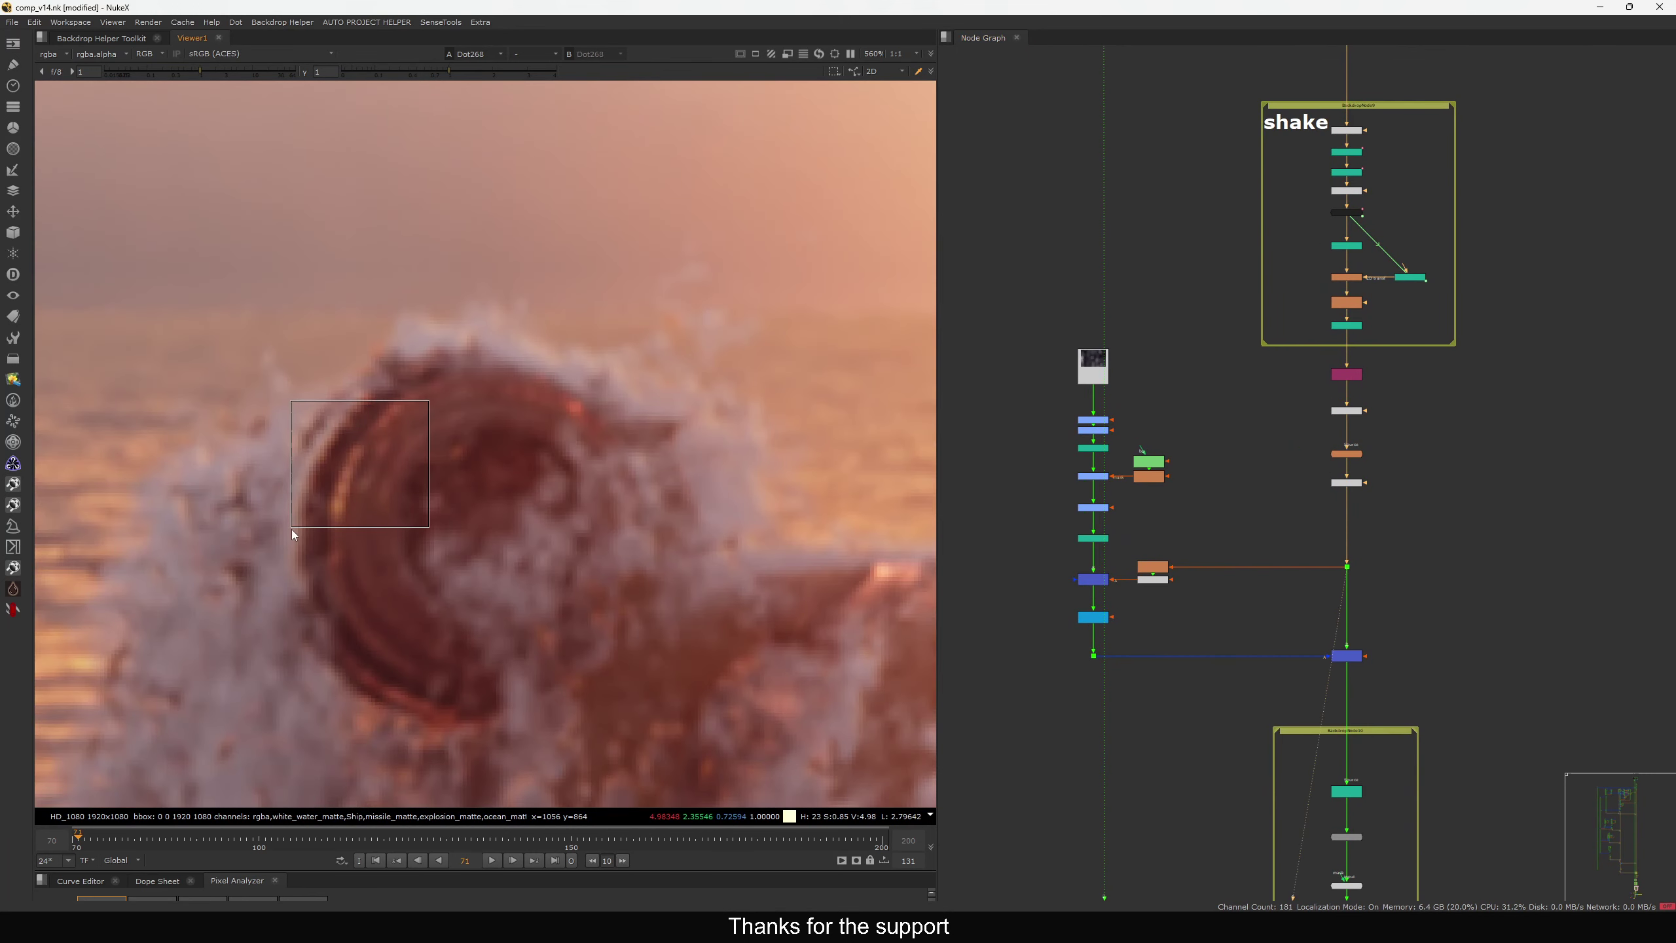
View Log2Lin3 and Log2Lin4 in the shake section to check the splash before and after the two transforms
middle_drag(1312, 259, 1286, 400)
scroll(1330, 279, up, 5)
drag(1425, 228, 1252, 291)
key(1)
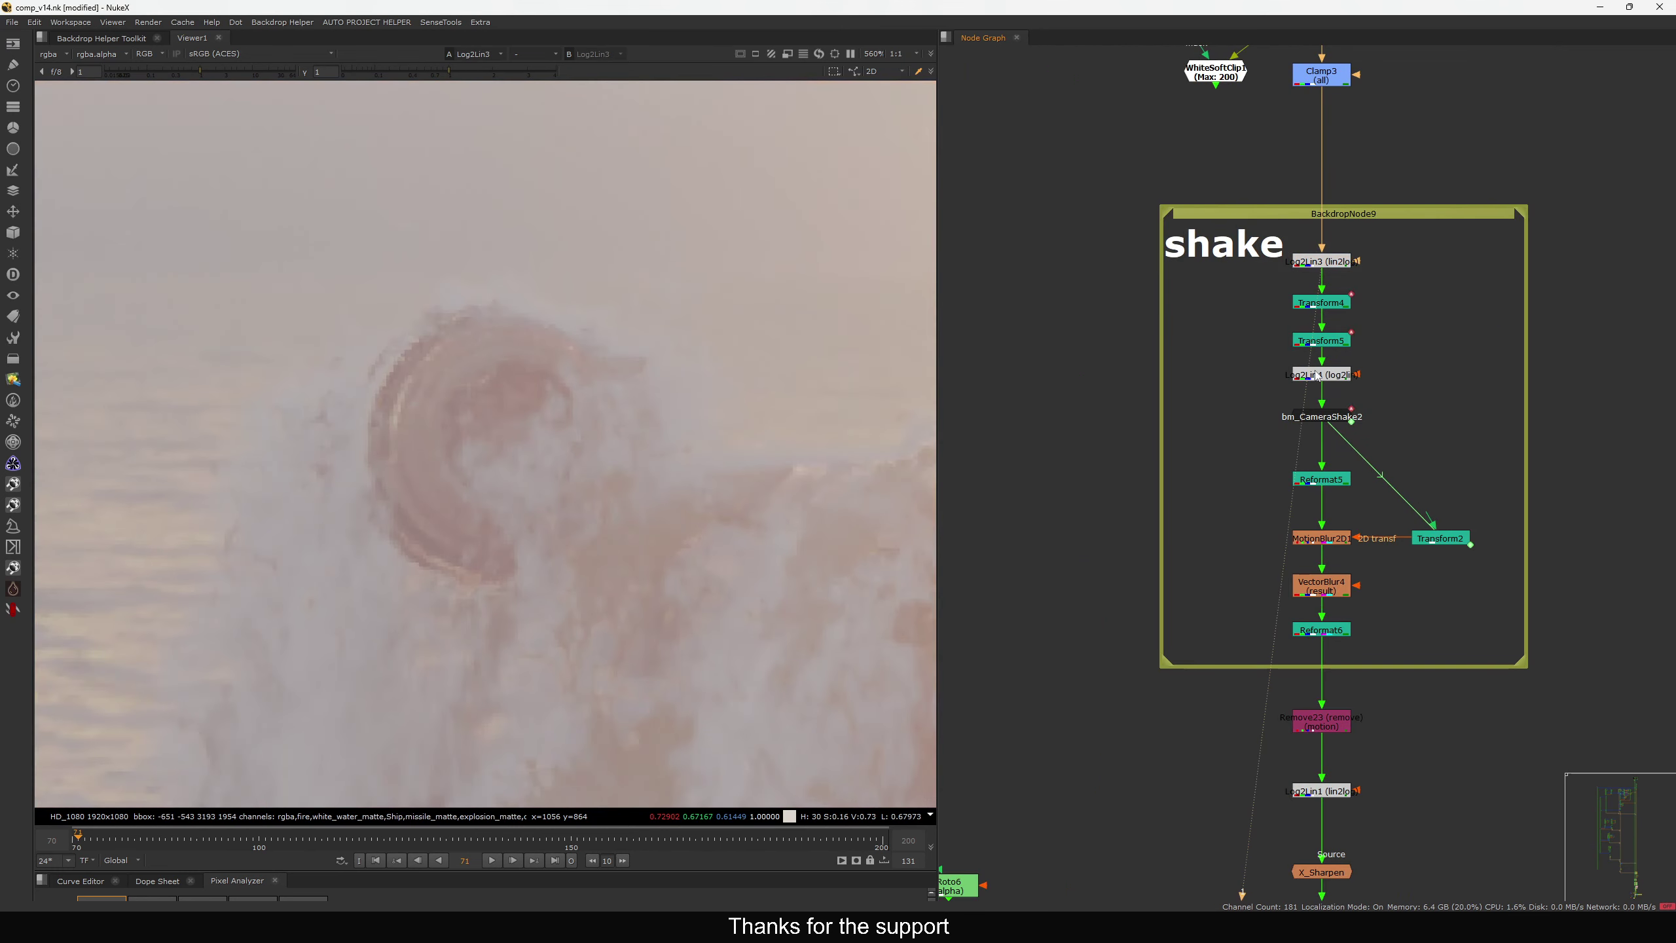
drag(1400, 351, 1247, 400)
key(1)
drag(1364, 295, 1283, 360)
middle_drag(1316, 442, 1297, 422)
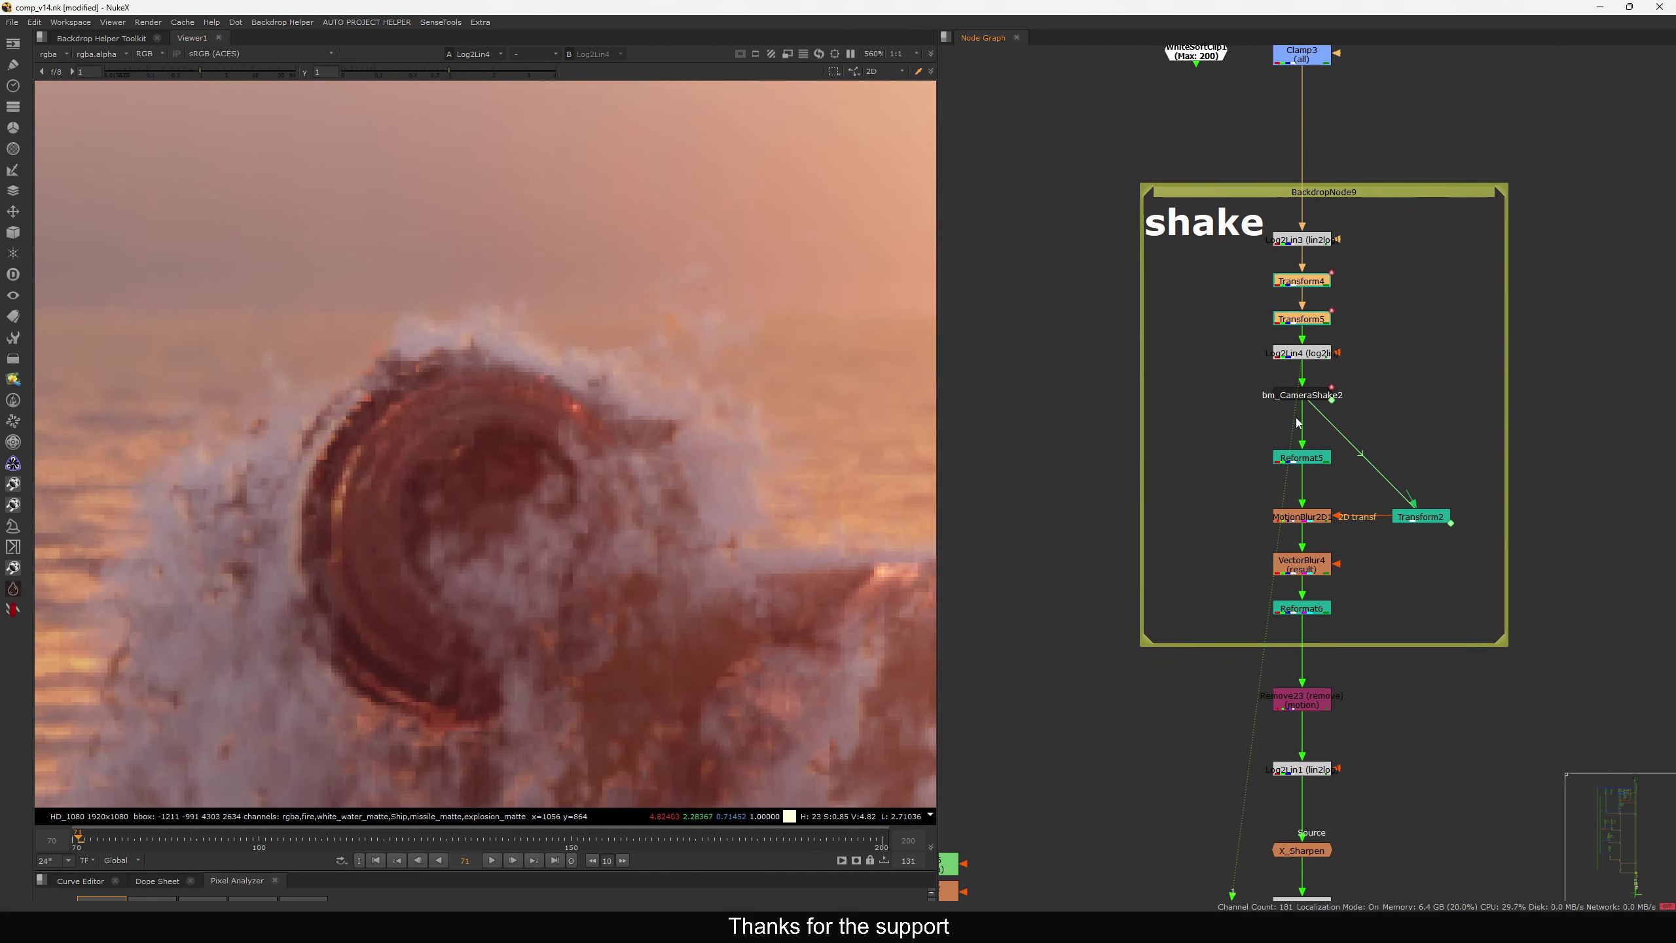
Step the view through the nodes from bm_CameraShake2 down to VectorBlur4 to locate where the splash softens
drag(1326, 399, 1327, 408)
key(1)
click(1279, 492)
middle_drag(1279, 494, 1269, 429)
drag(1303, 391, 1303, 398)
key(1)
click(1310, 425)
key(1)
click(1221, 530)
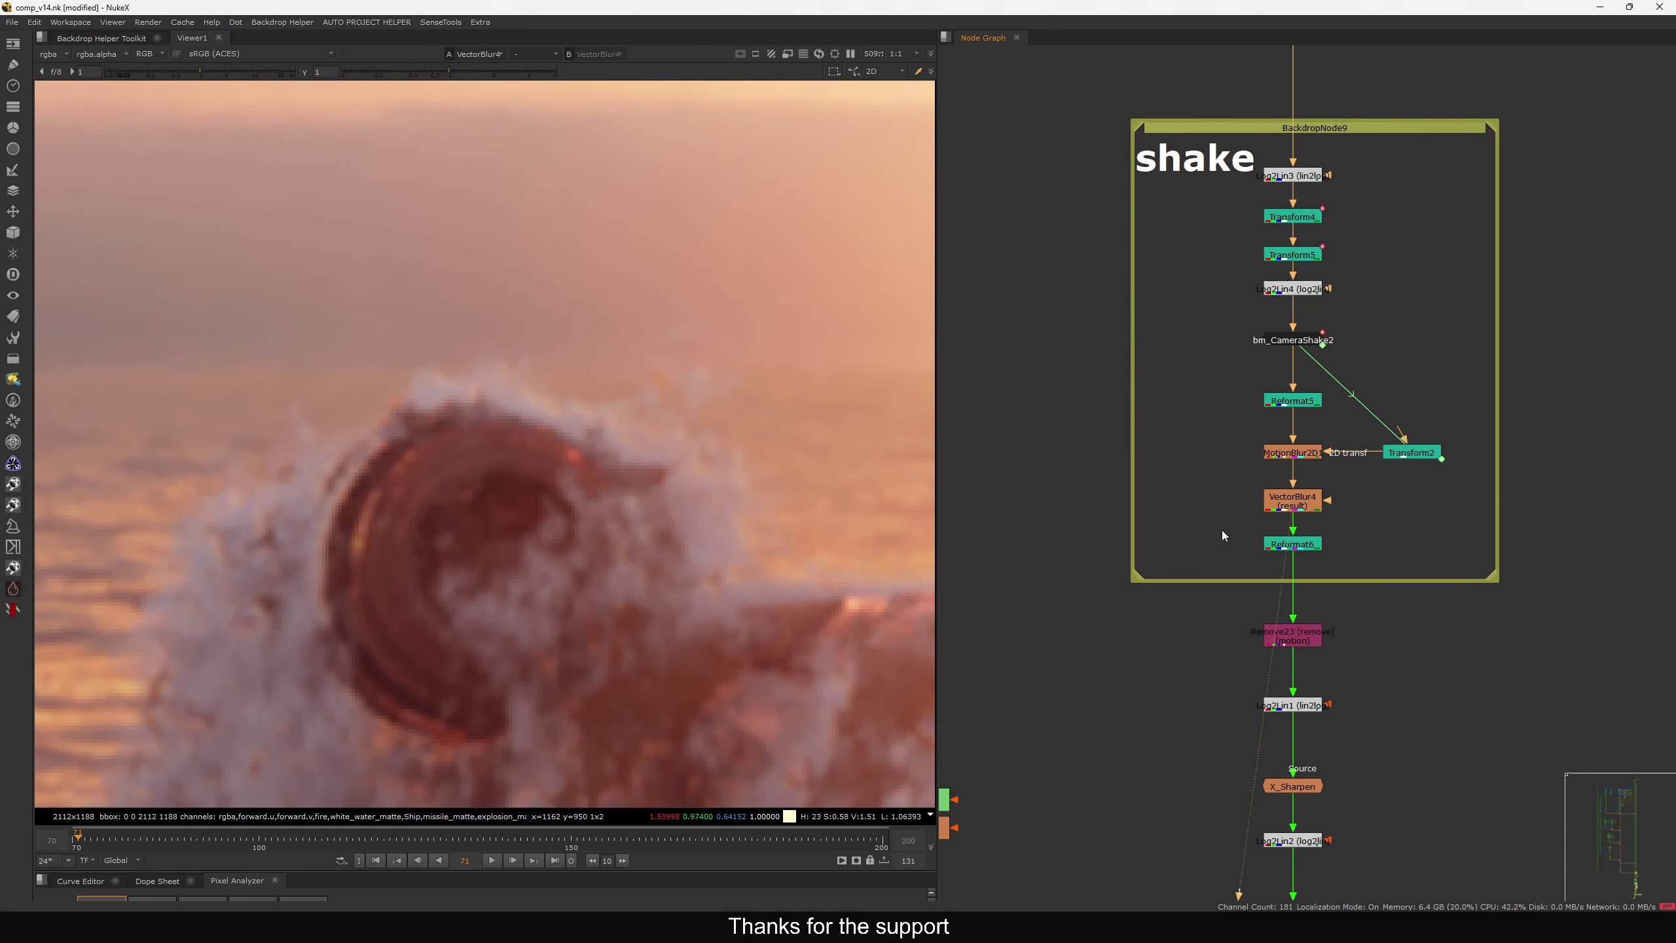
Compare the splash with VectorBlur4 disabled and enabled
middle_drag(1221, 529, 1247, 444)
click(1322, 417)
key(d)
key(d)
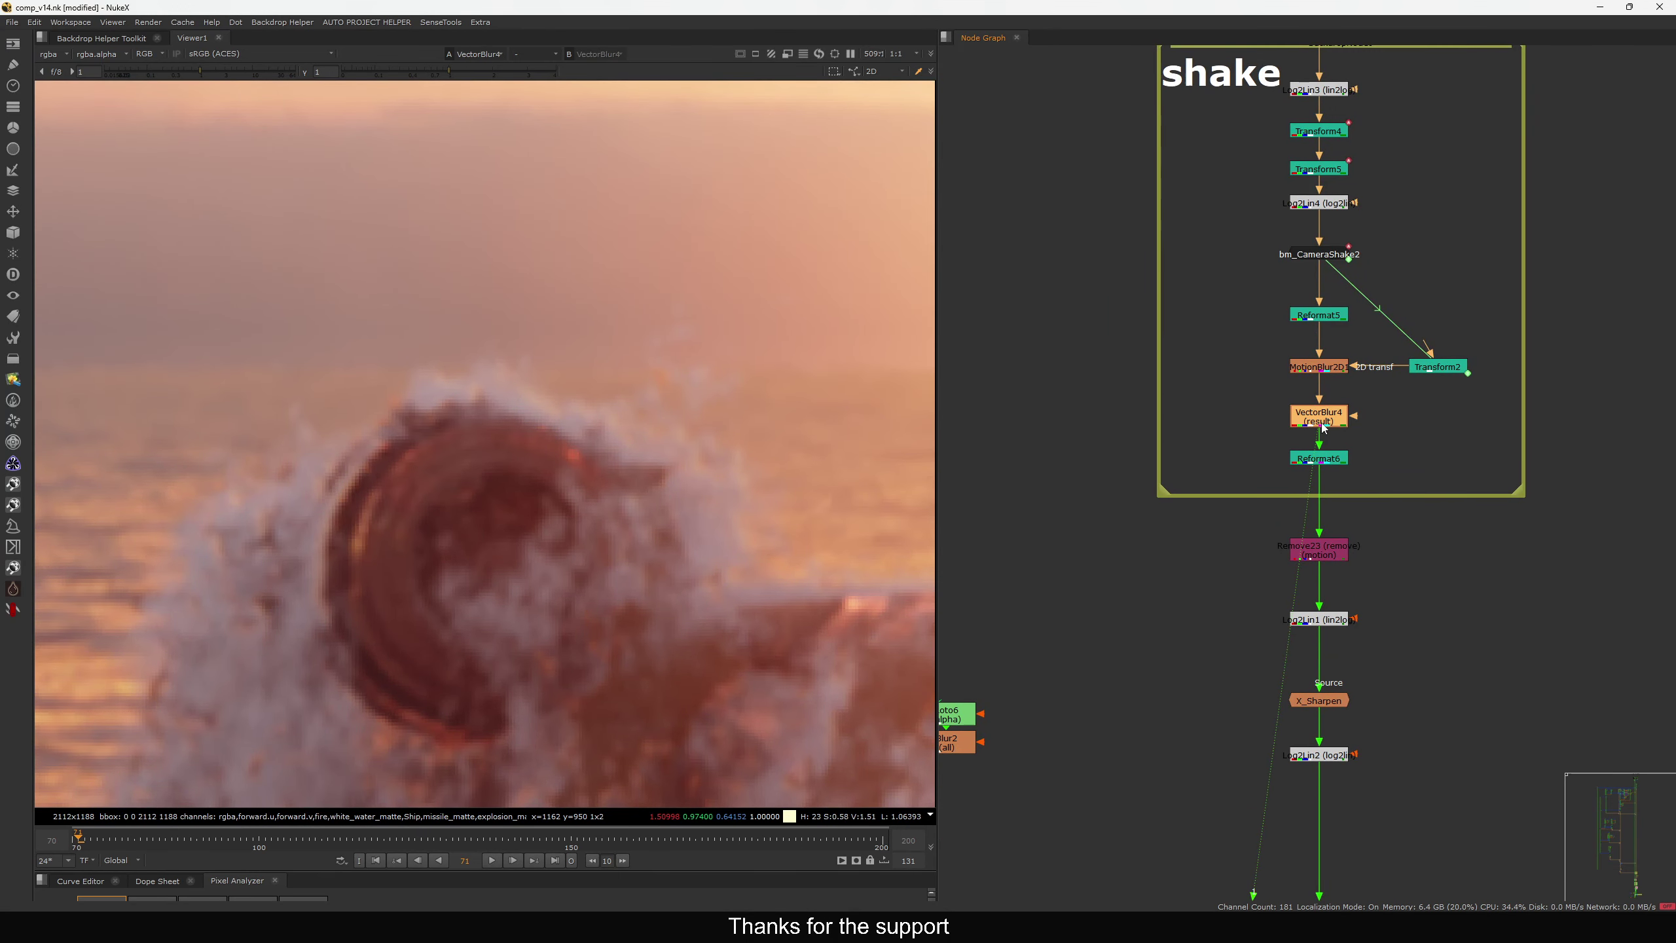
click(1252, 439)
click(1329, 424)
key(d)
key(d)
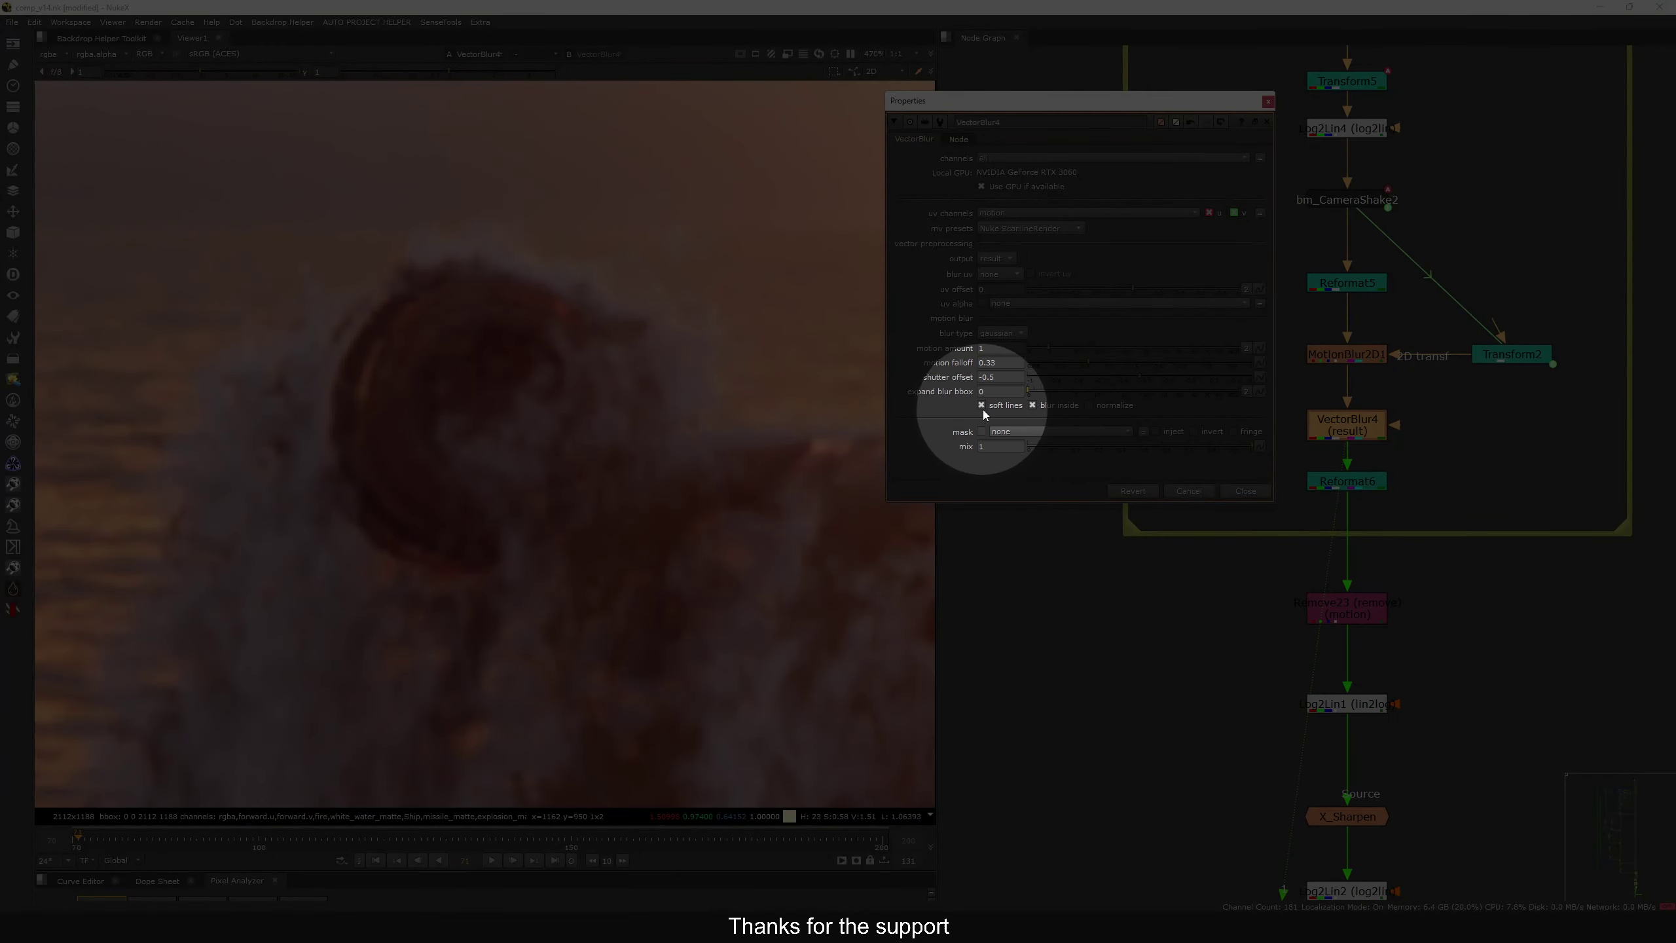
Compare the splash with VectorBlur4's soft lines option on and off, and leave soft lines off
click(981, 406)
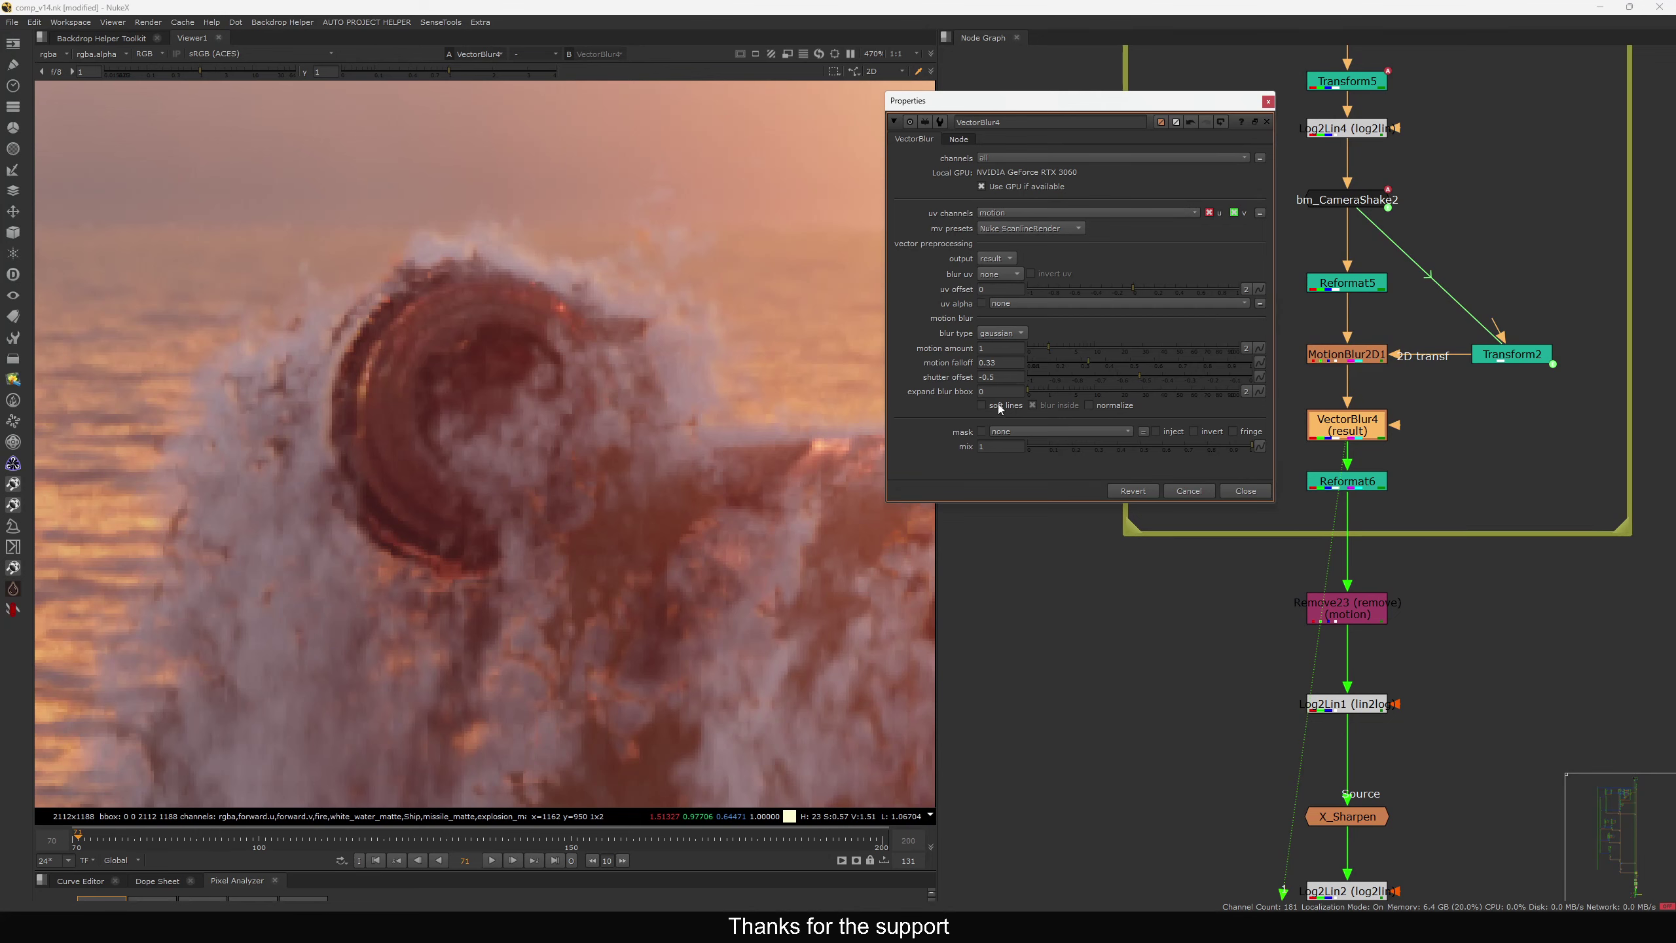
drag(436, 288, 317, 362)
key(f)
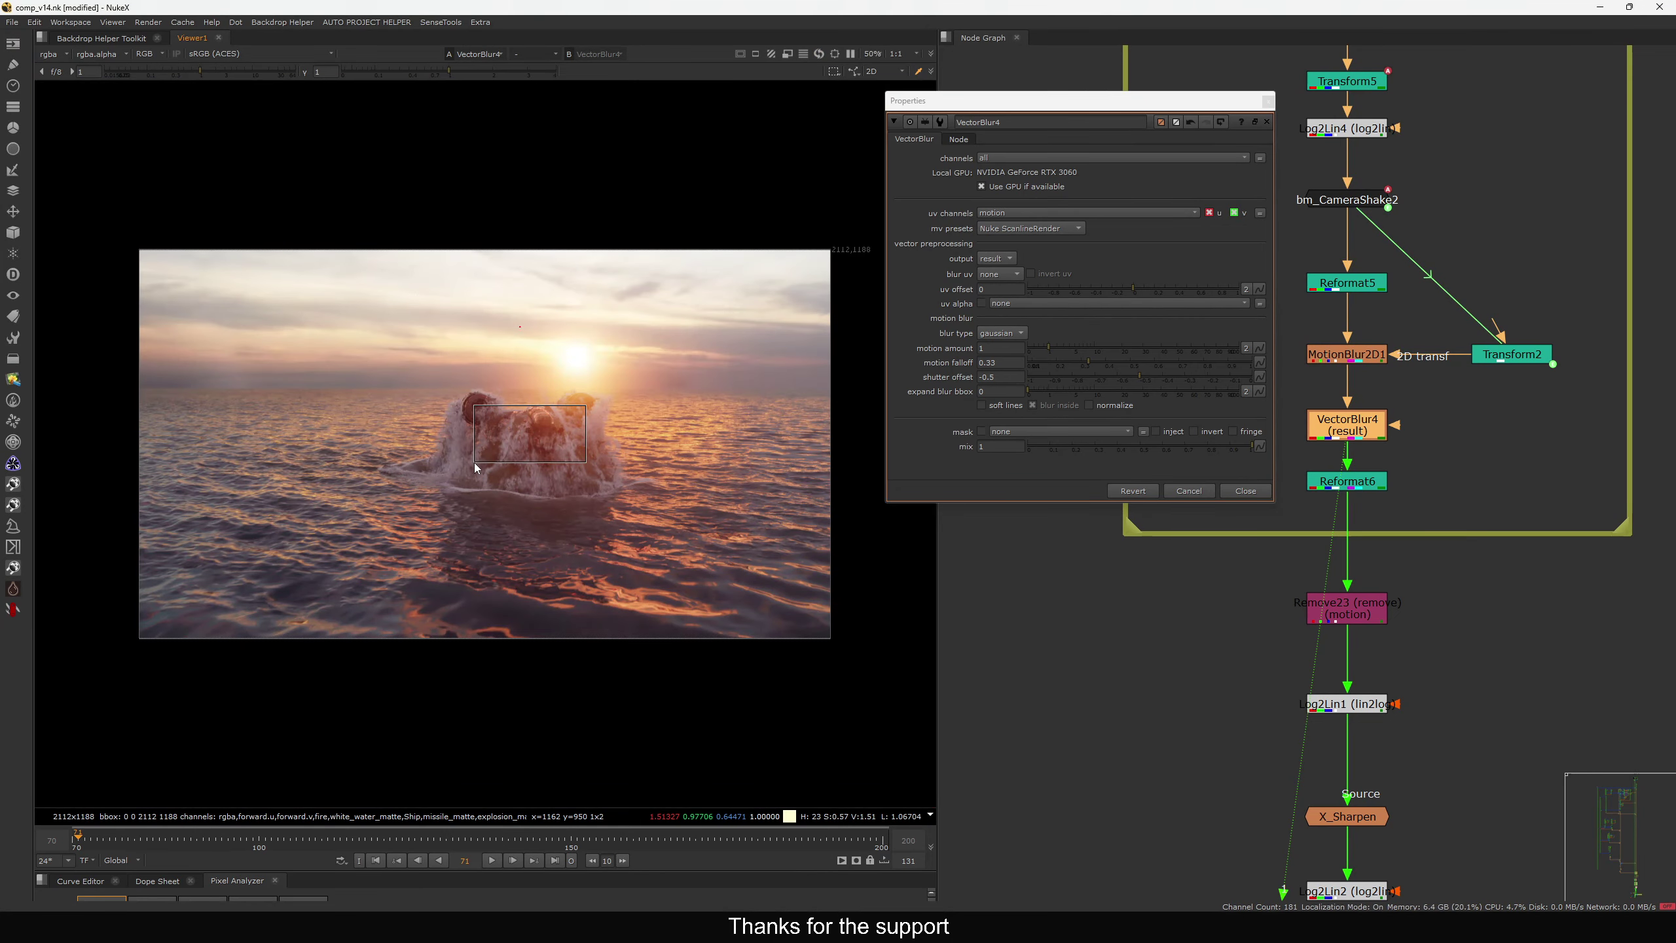
scroll(464, 410, up, 9)
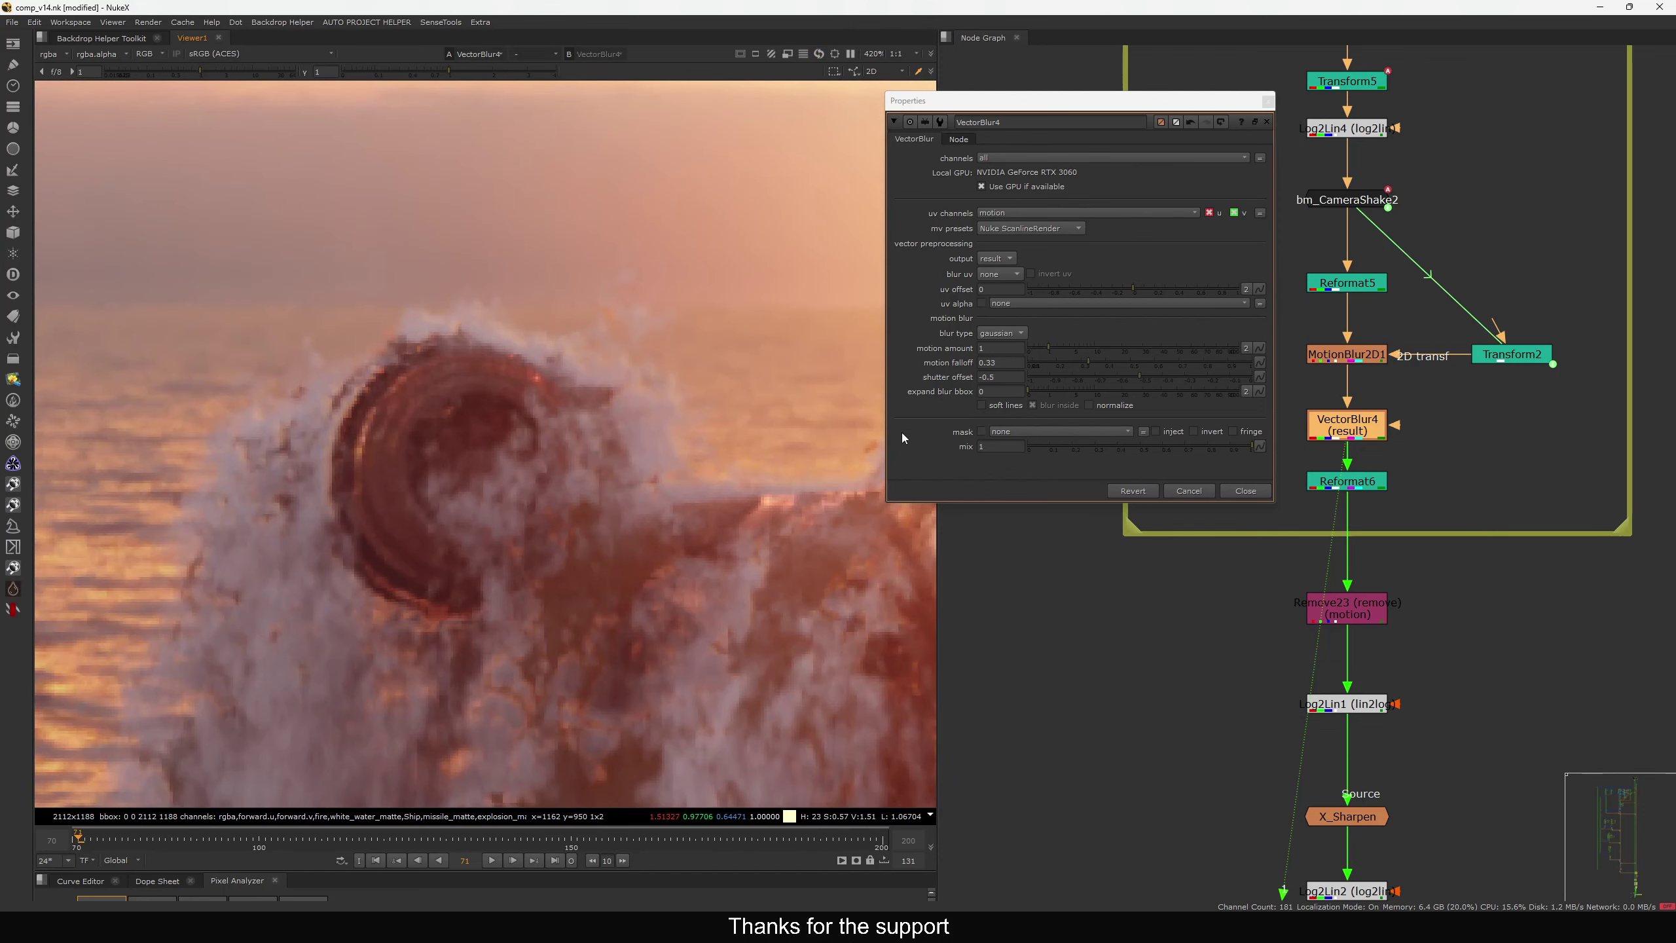
click(1002, 406)
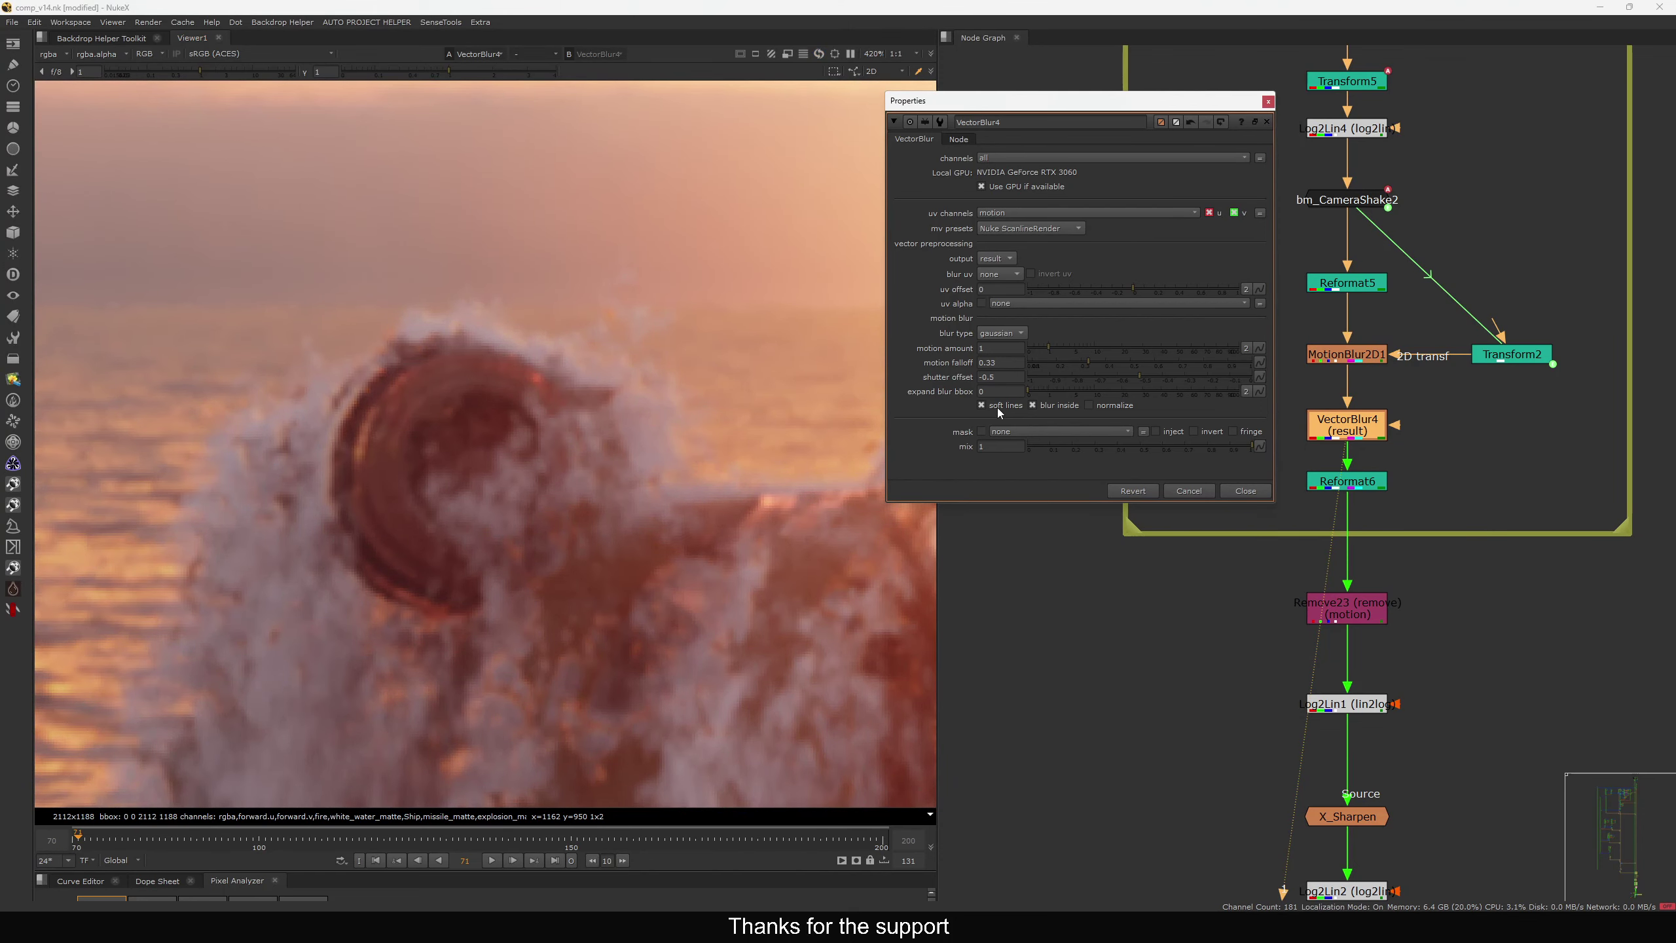
middle_drag(320, 454, 394, 396)
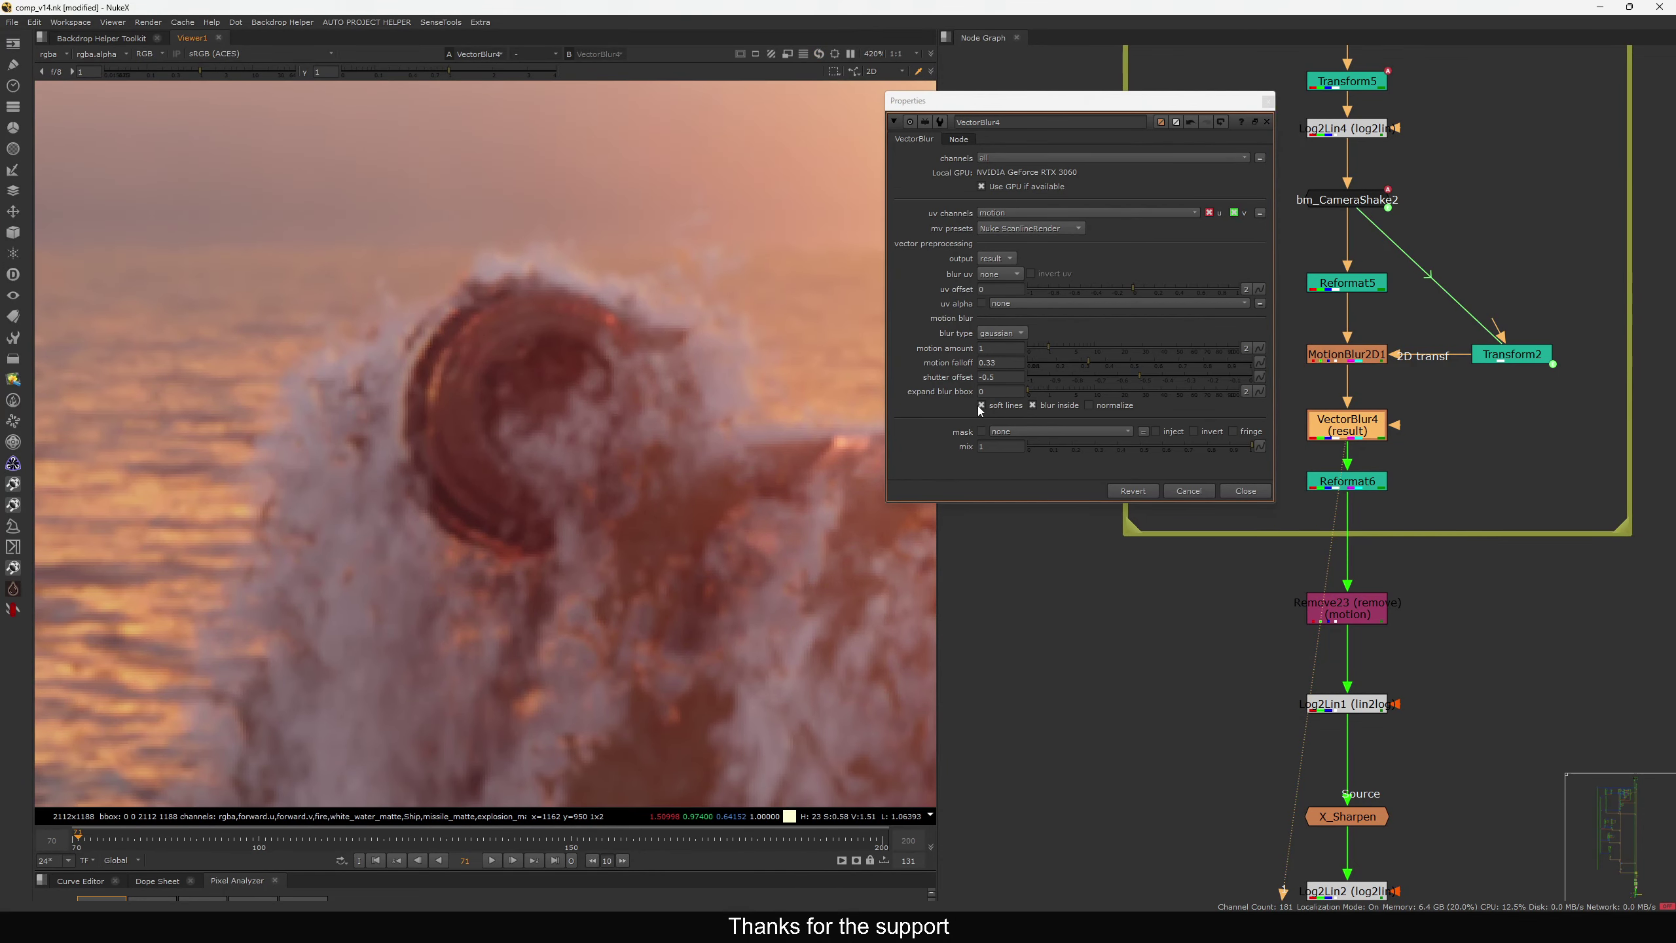
click(1003, 406)
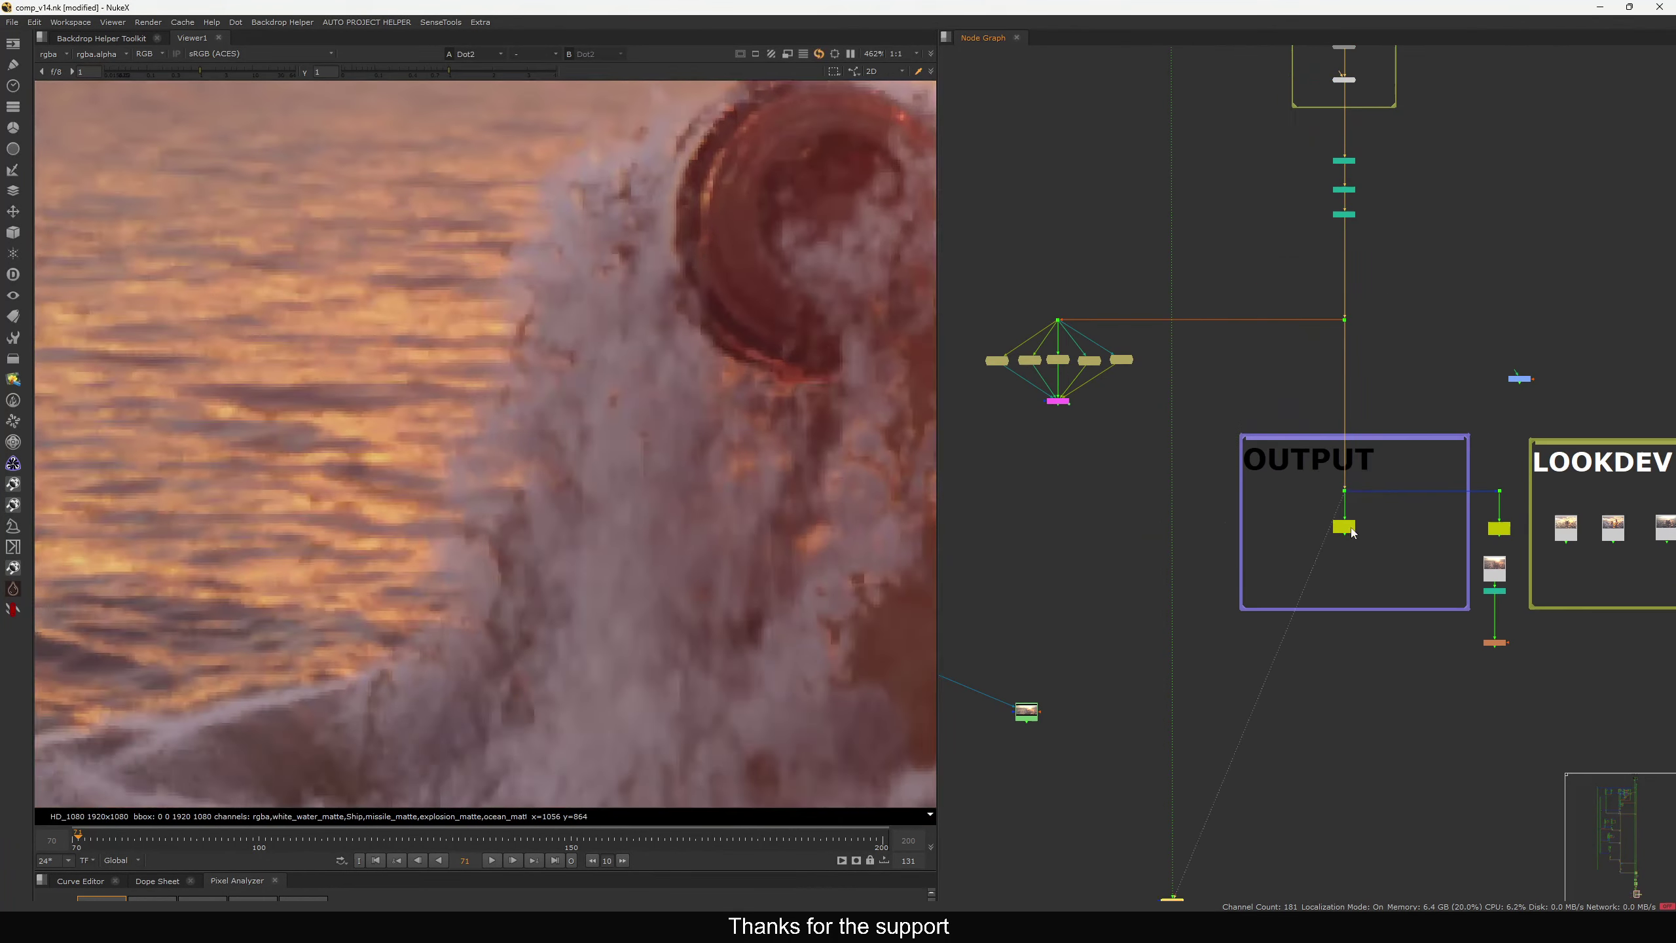
View the final result in the OUTPUT section and compare the ship's round opening with the Read51 render
scroll(1346, 396, up, 3)
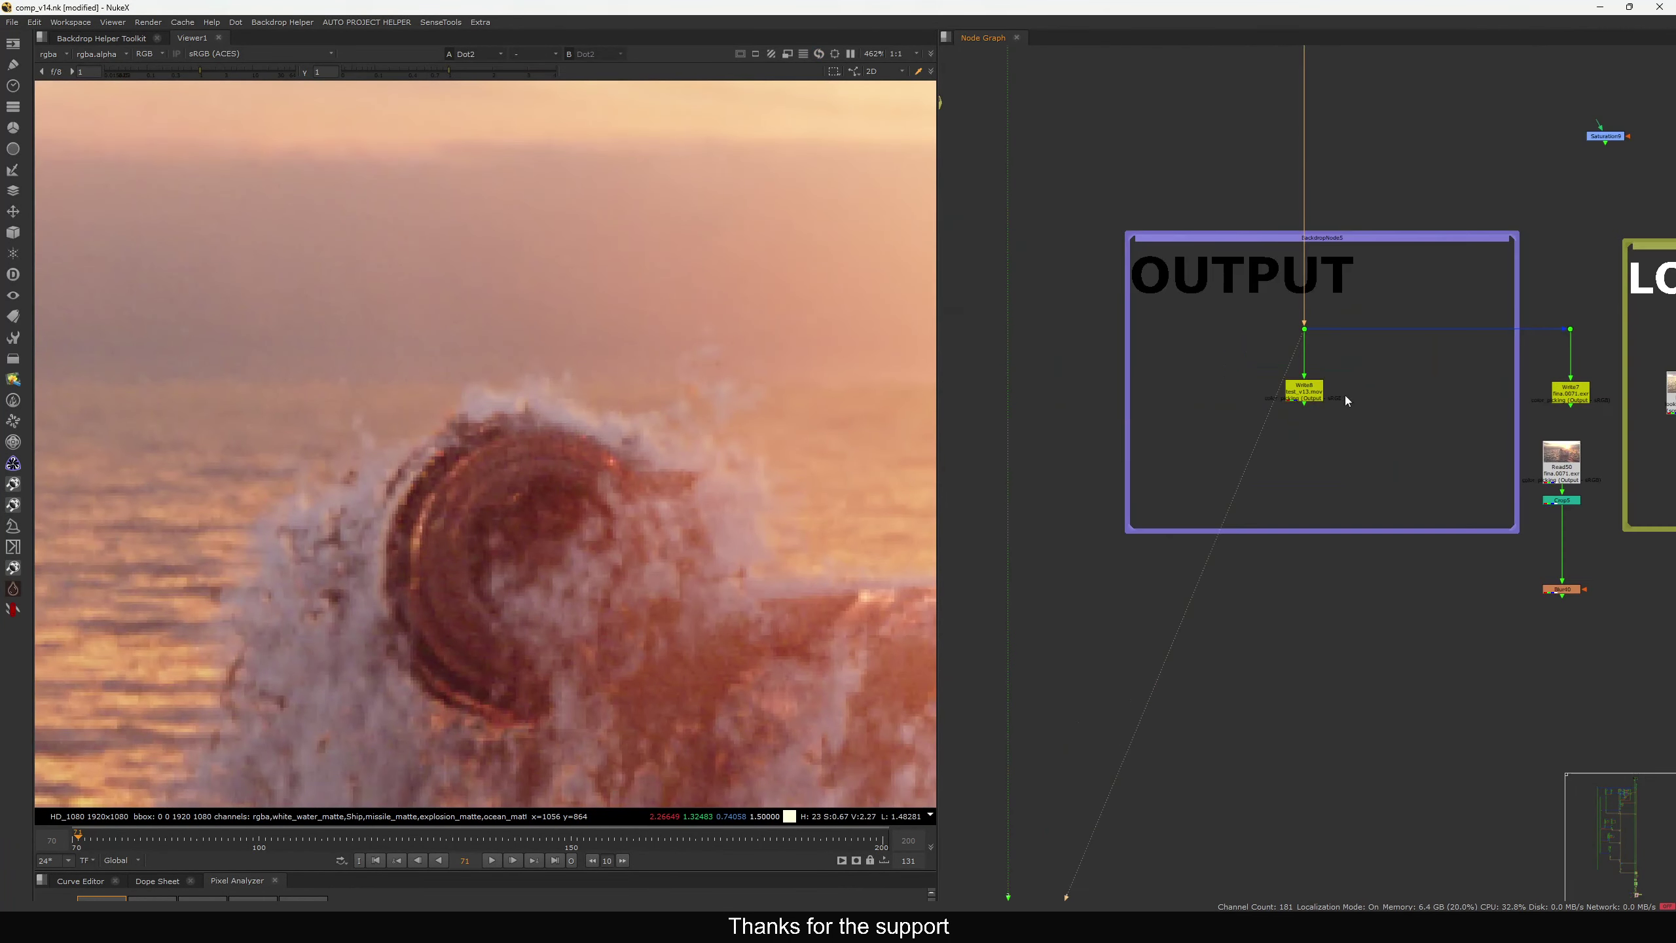
key(1)
middle_drag(1049, 553, 1186, 449)
click(980, 489)
key(1)
click(1446, 313)
key(2)
click(1411, 412)
key(1)
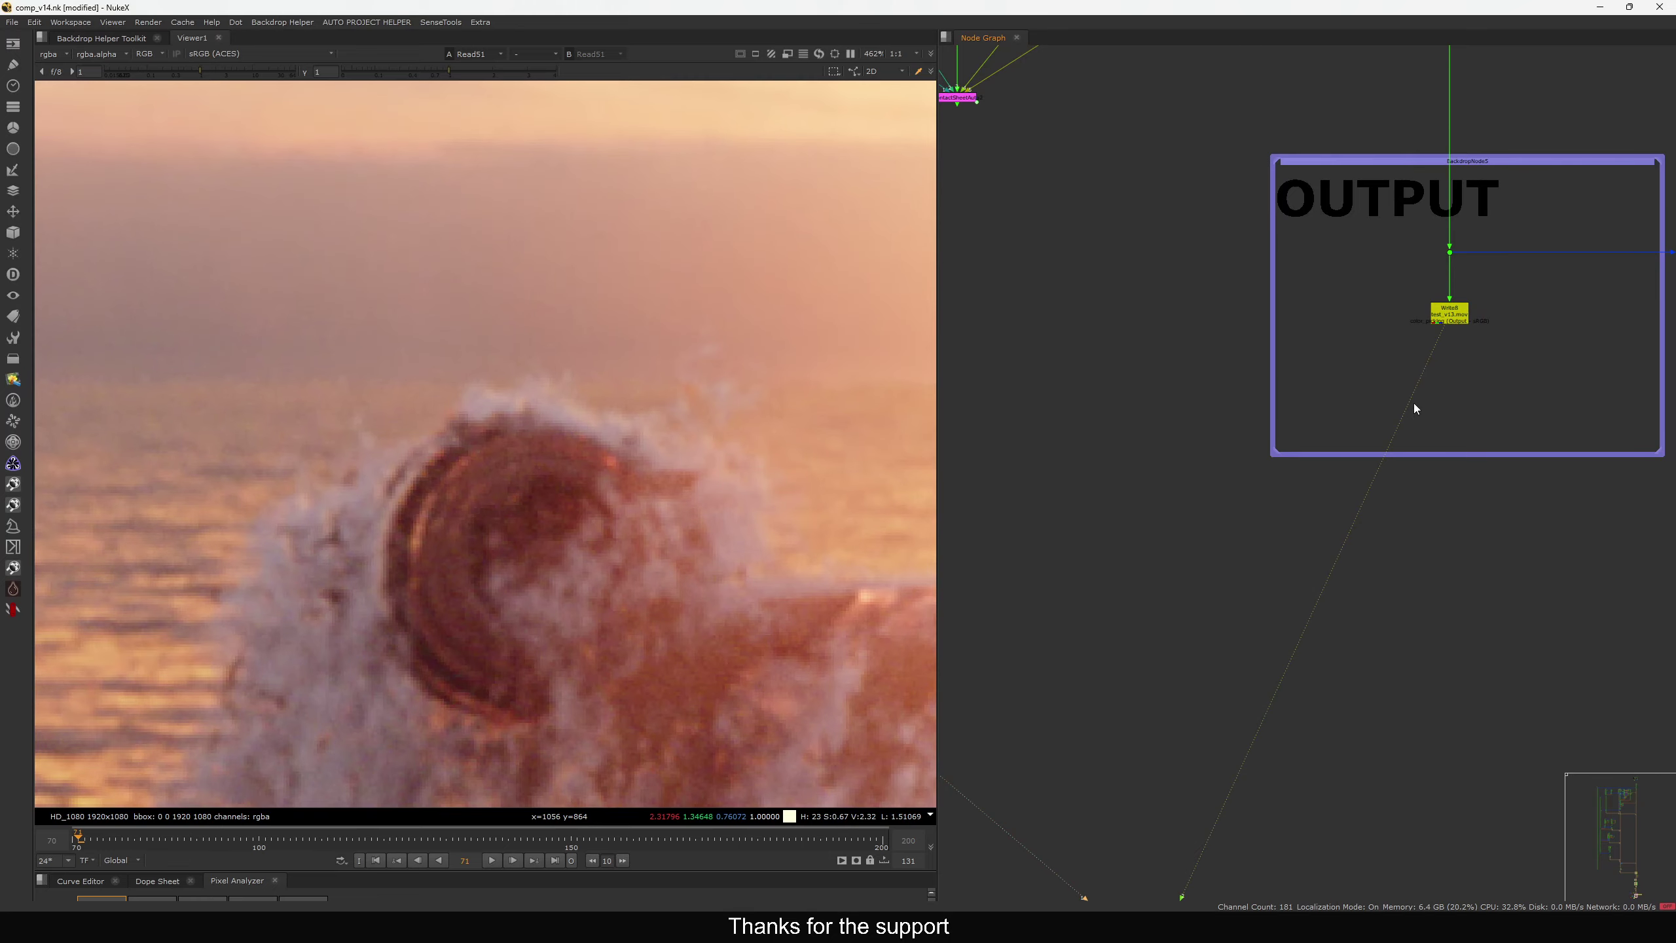
key(1)
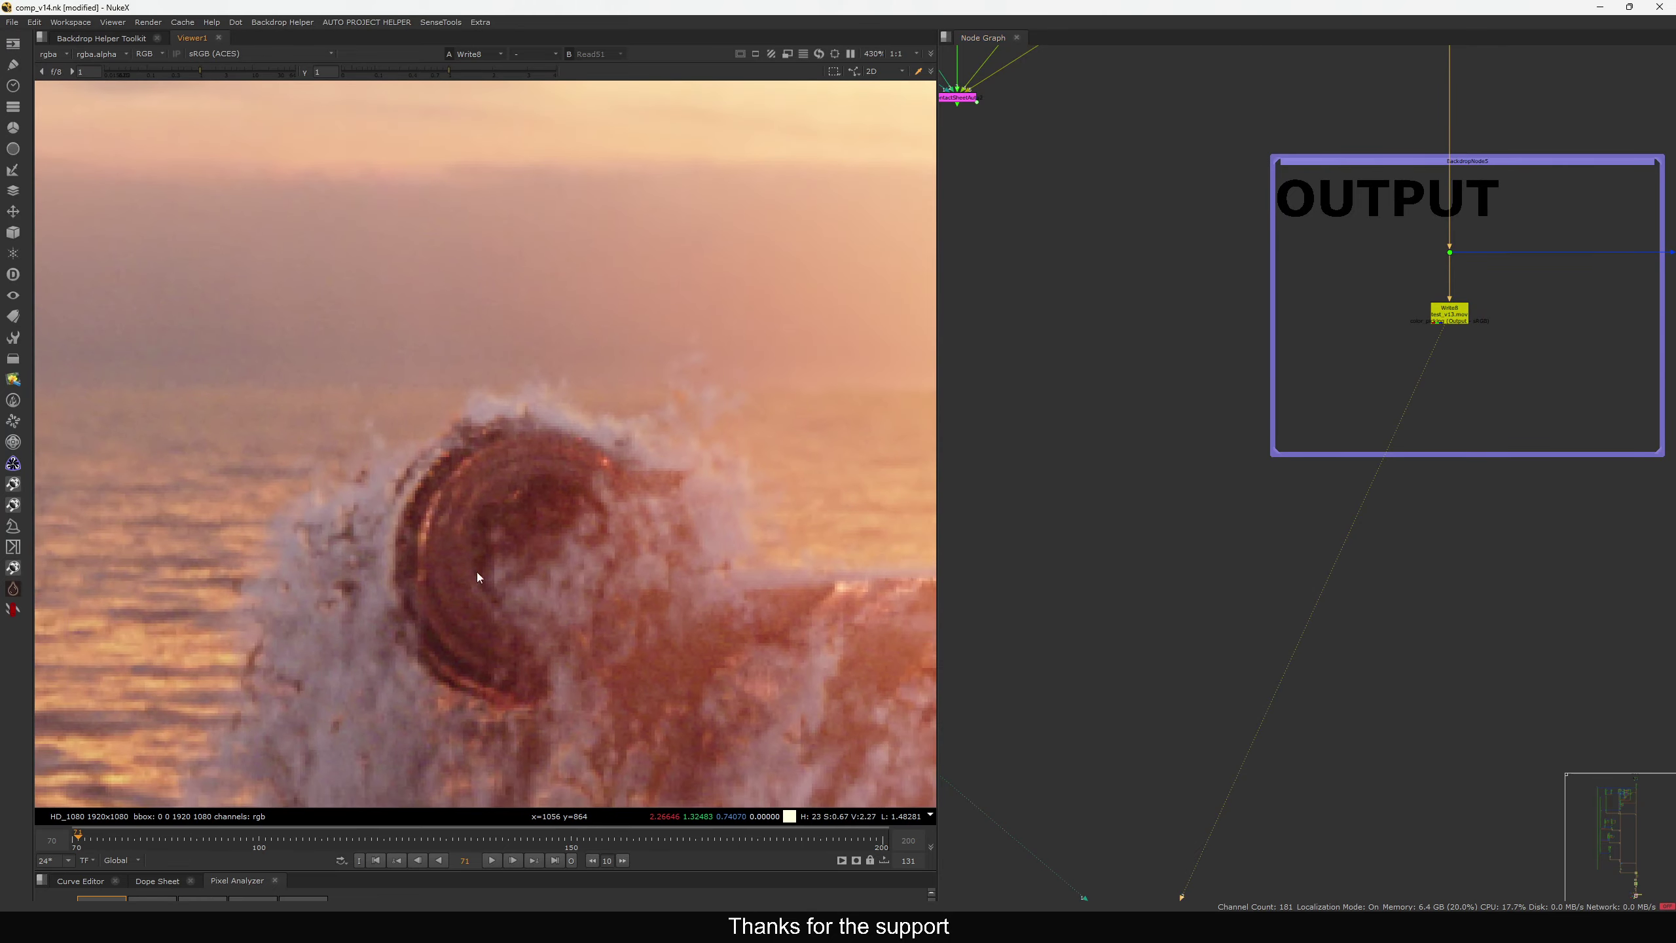
key(1)
Compare Write8 with Read51 across the whole frame, the foreground water and the ship's centre for softness differences
scroll(478, 576, down, 8)
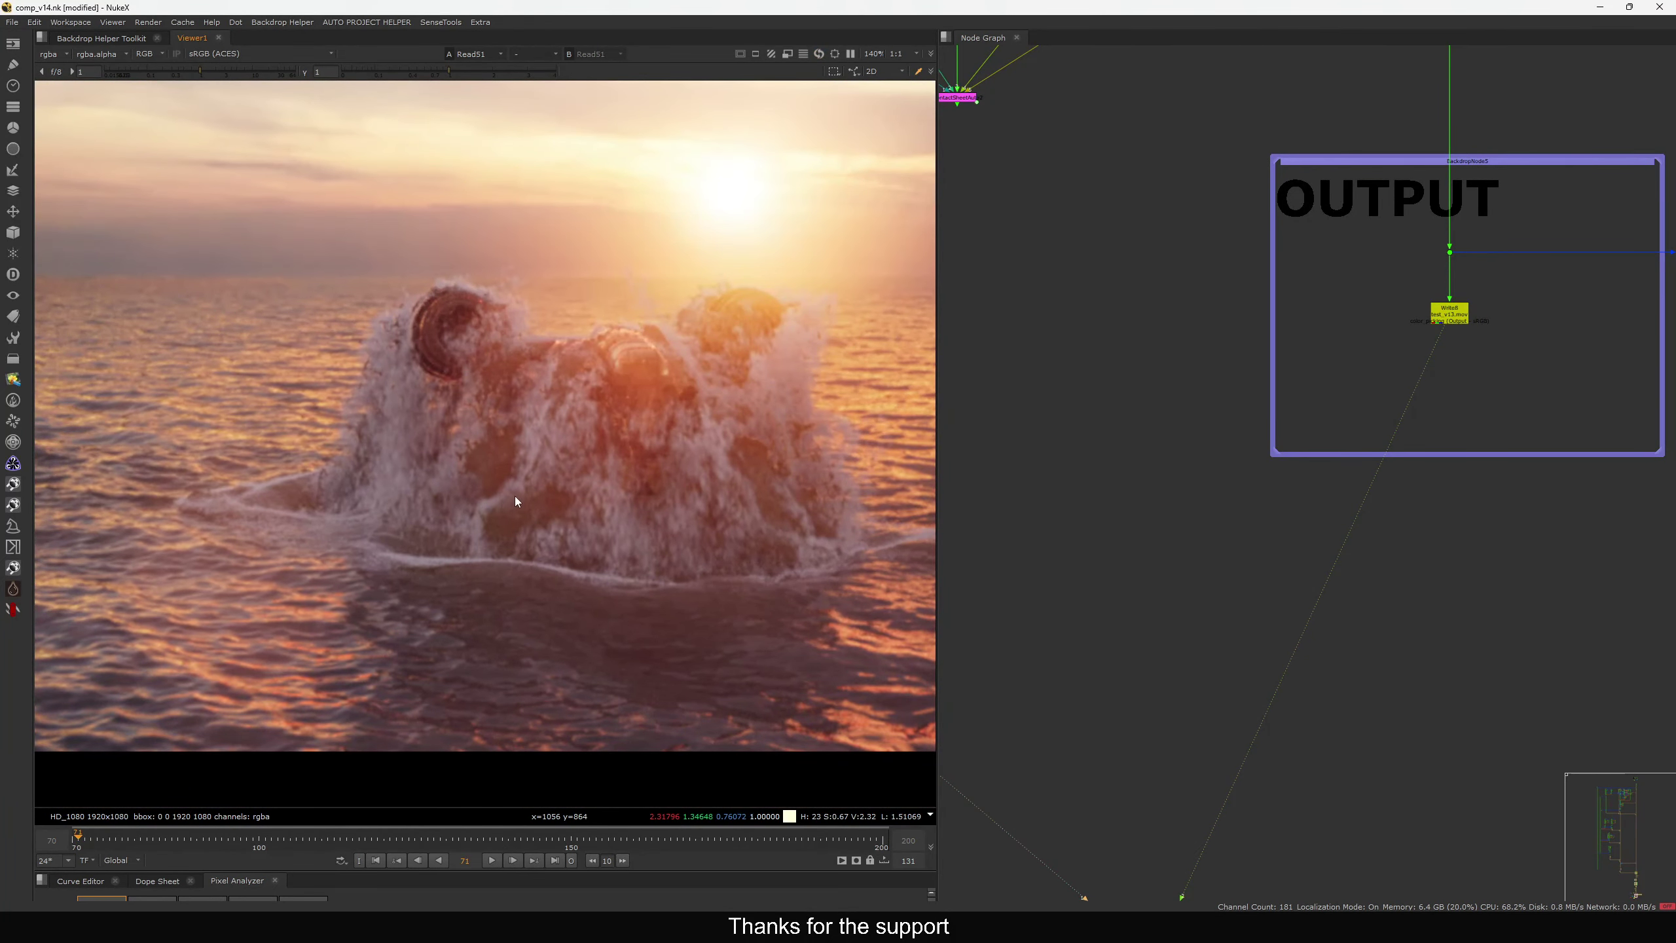
key(1)
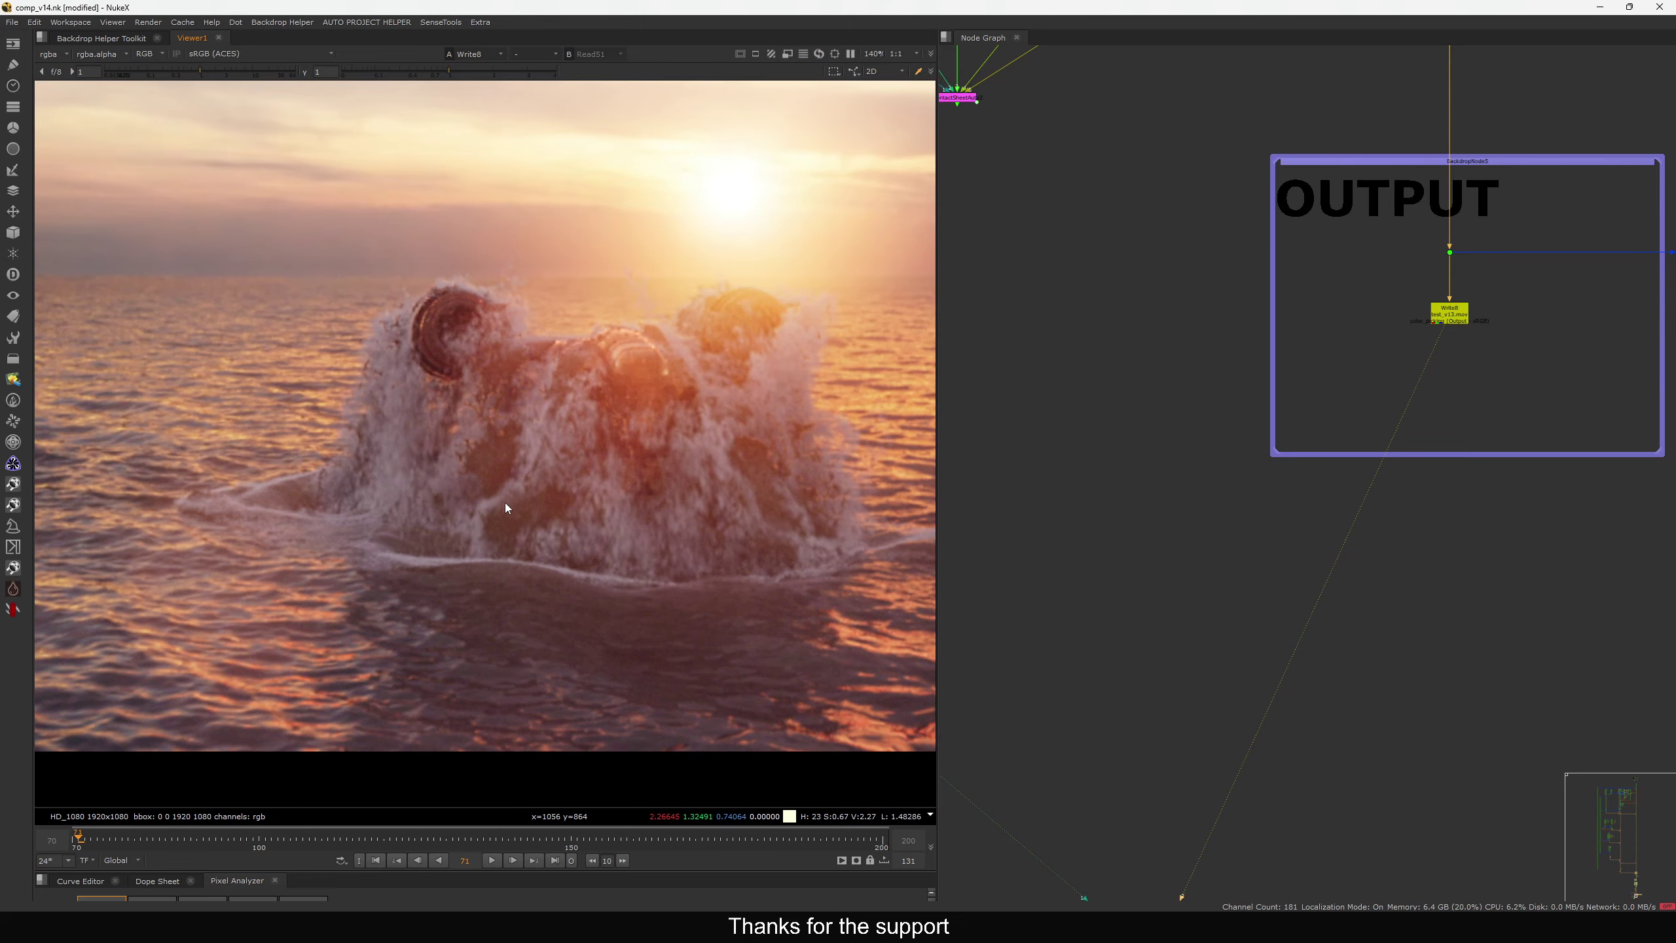
scroll(505, 506, up, 4)
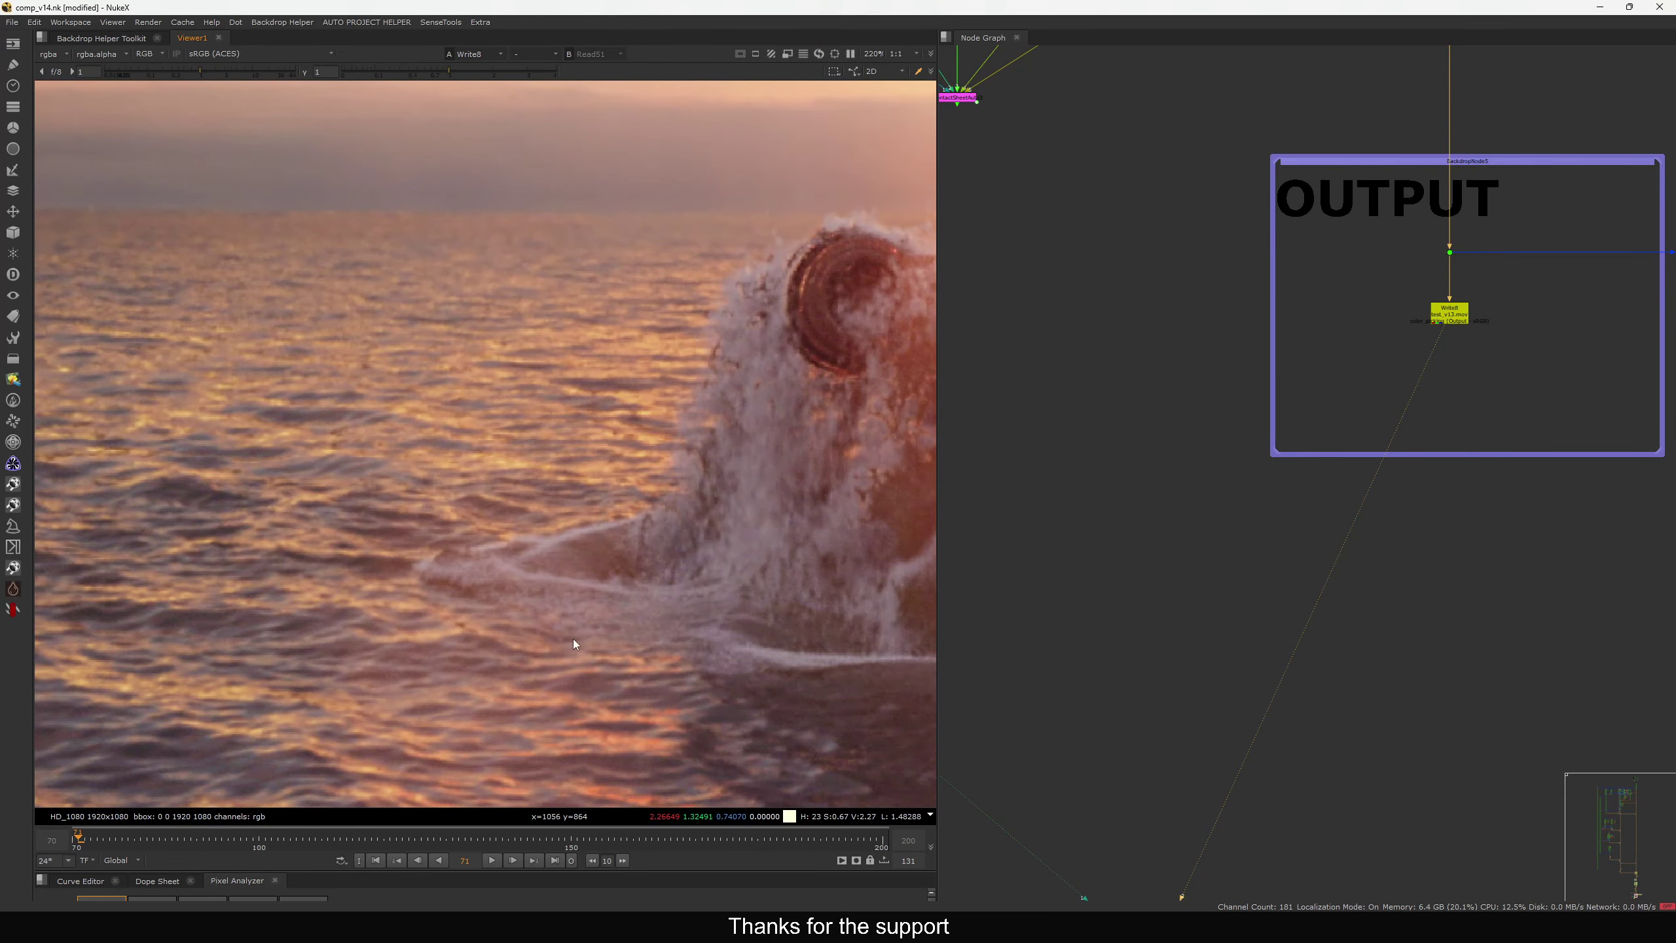
key(1)
scroll(486, 451, up, 4)
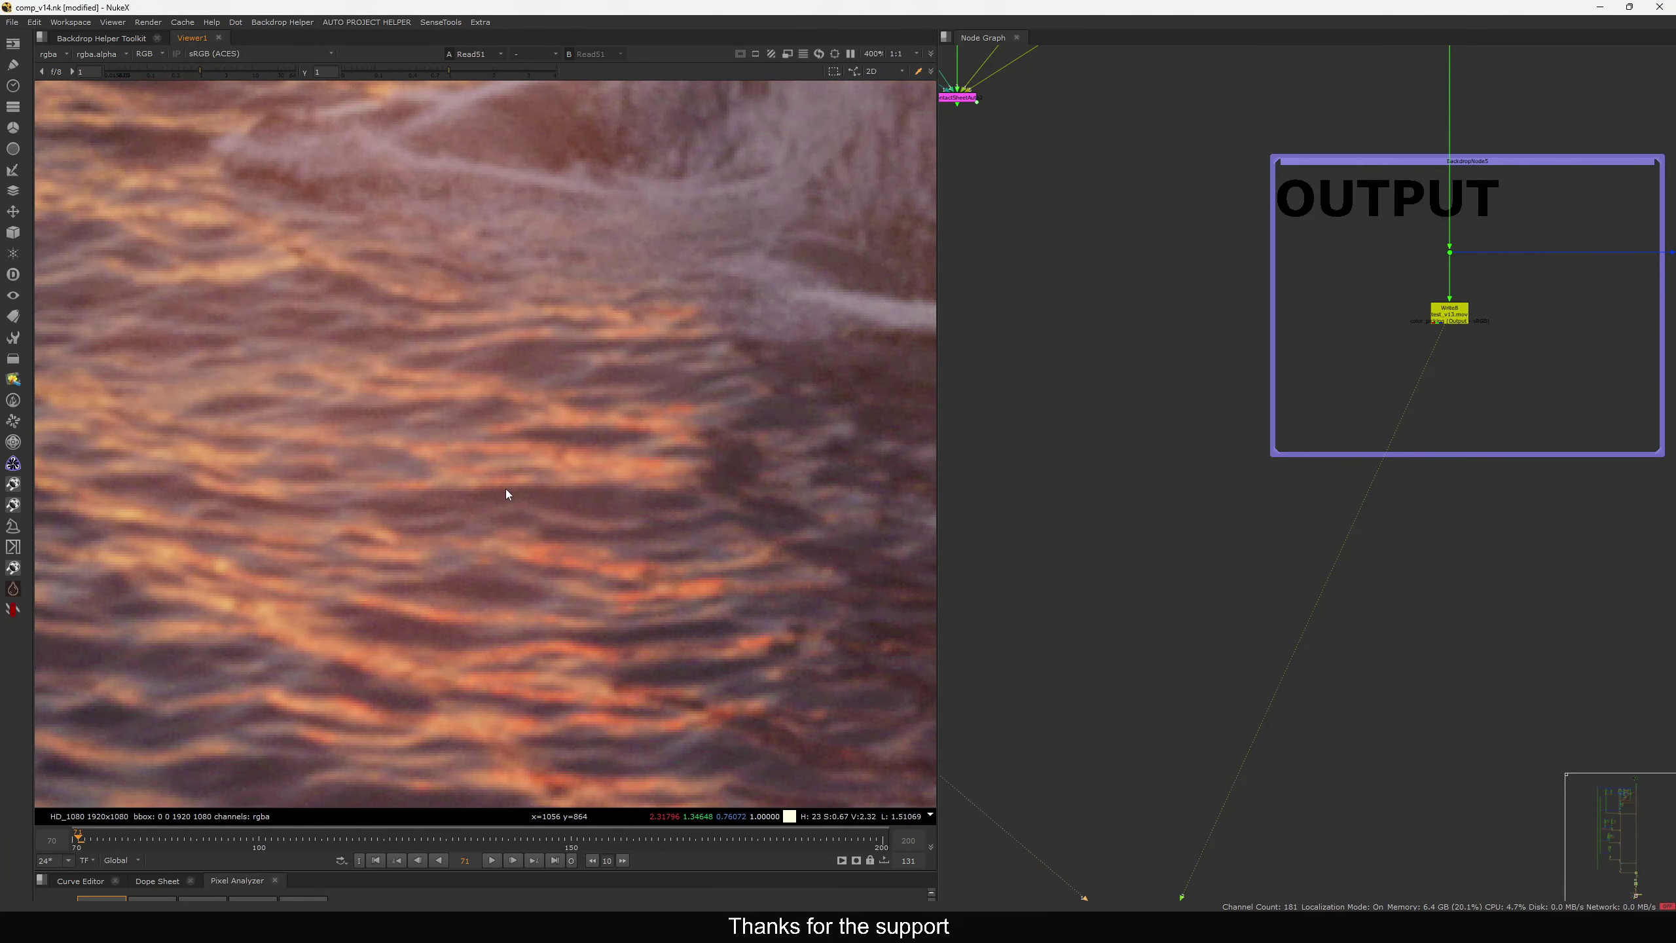
key(1)
scroll(665, 271, down, 4)
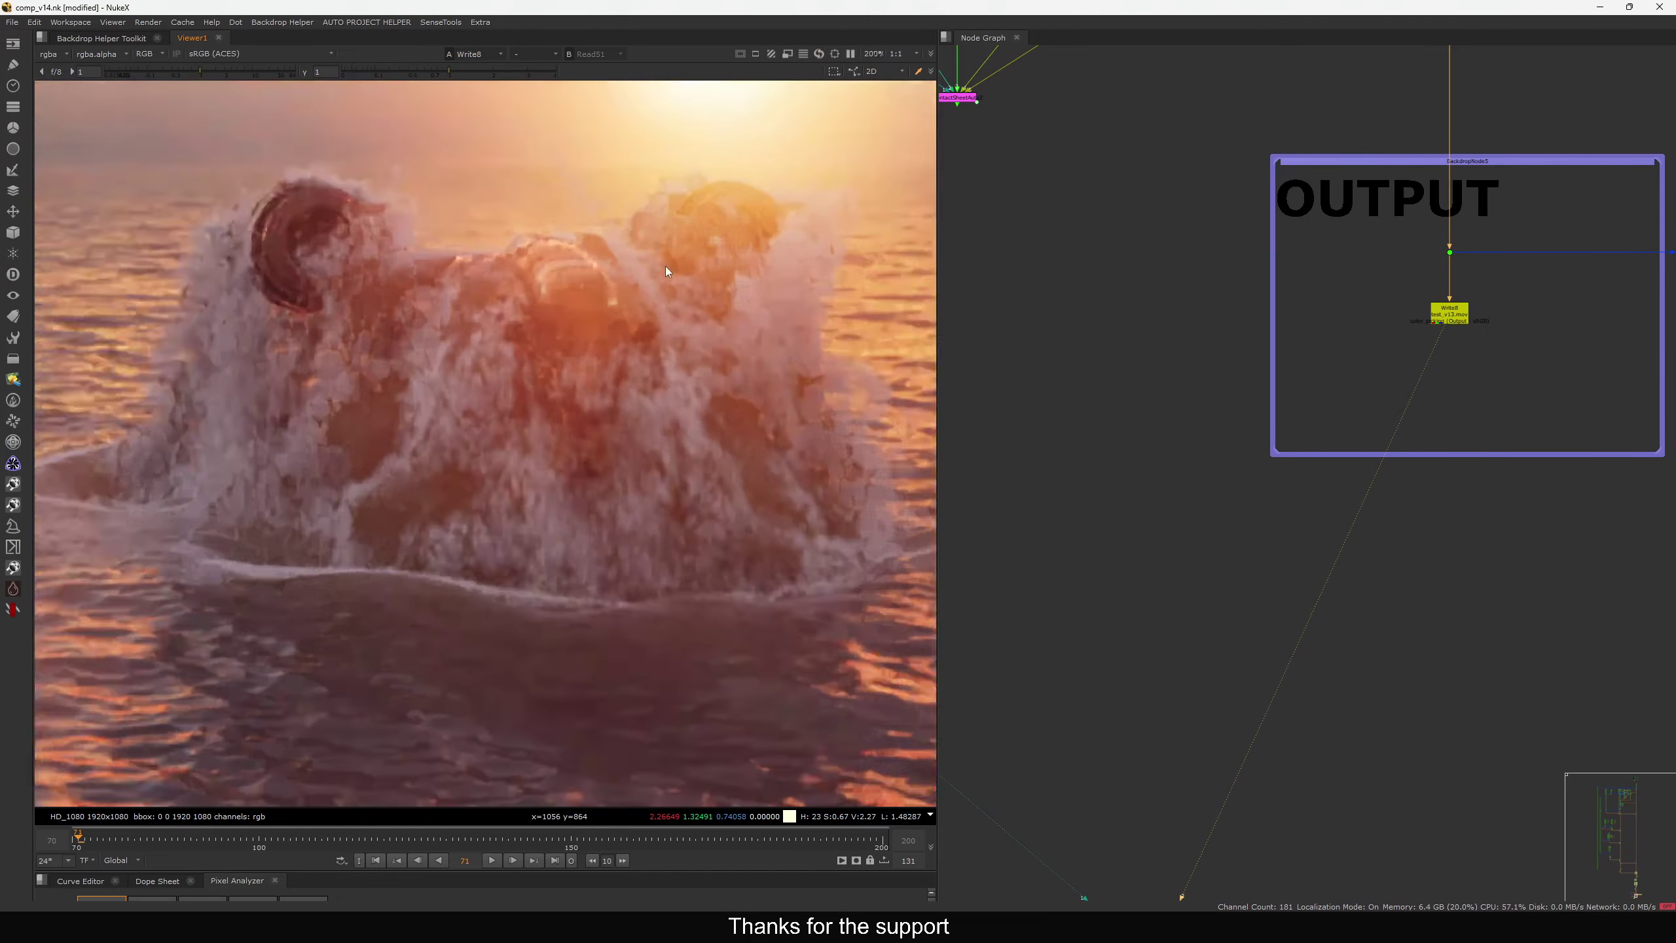
scroll(634, 280, up, 5)
key(1)
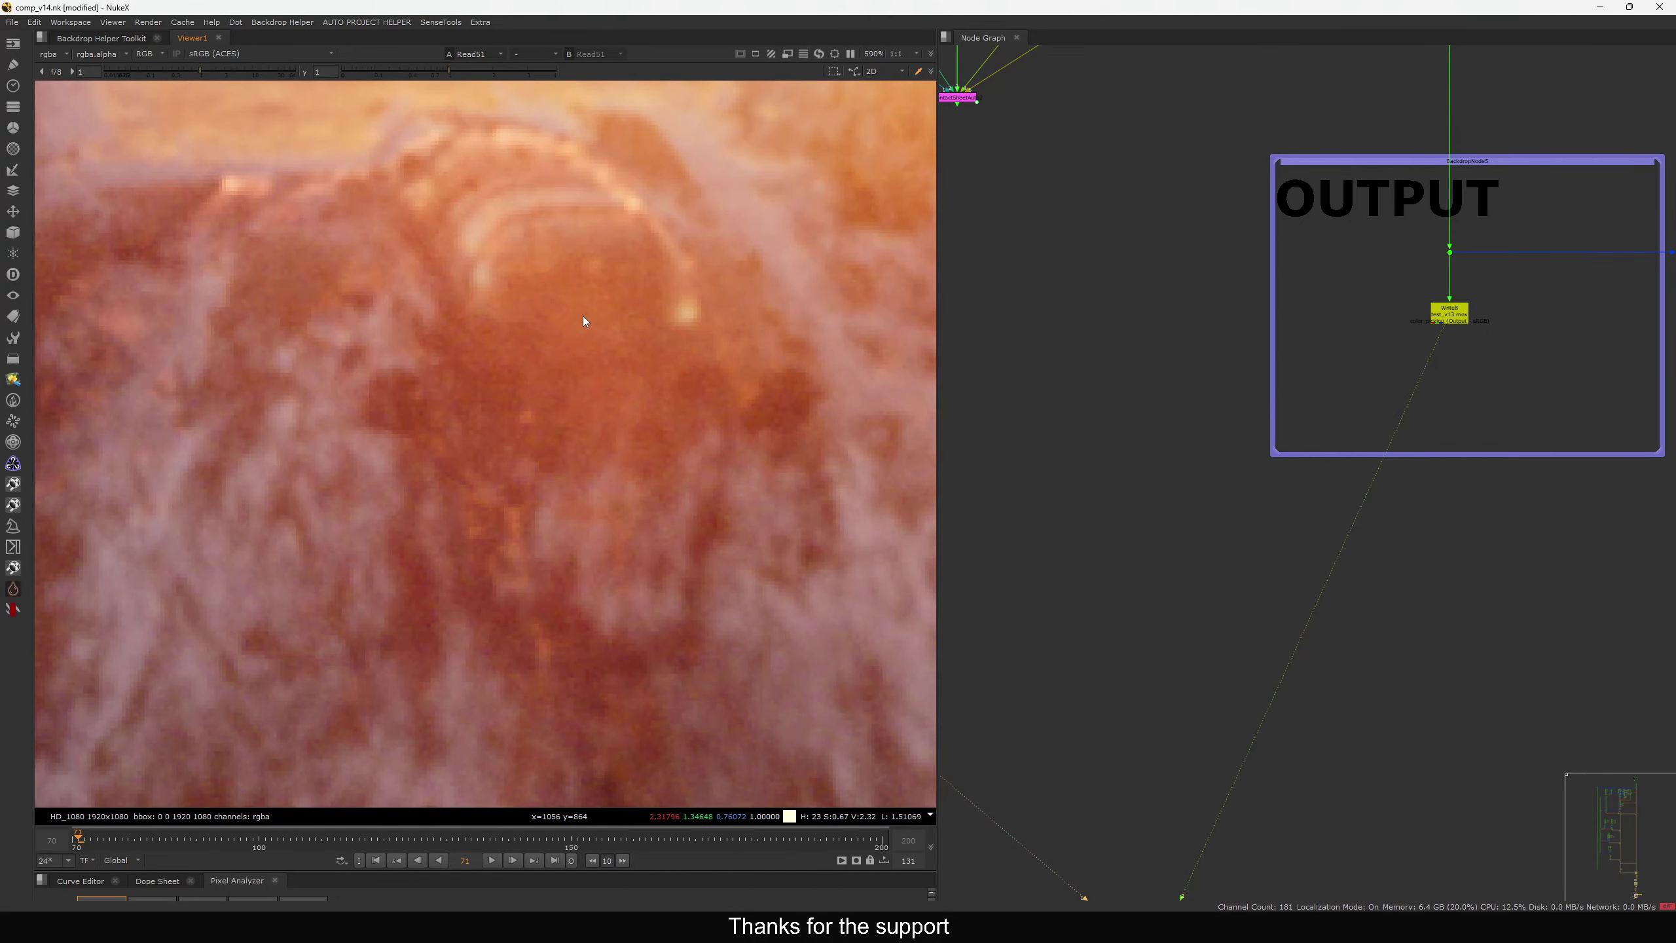
scroll(583, 321, down, 3)
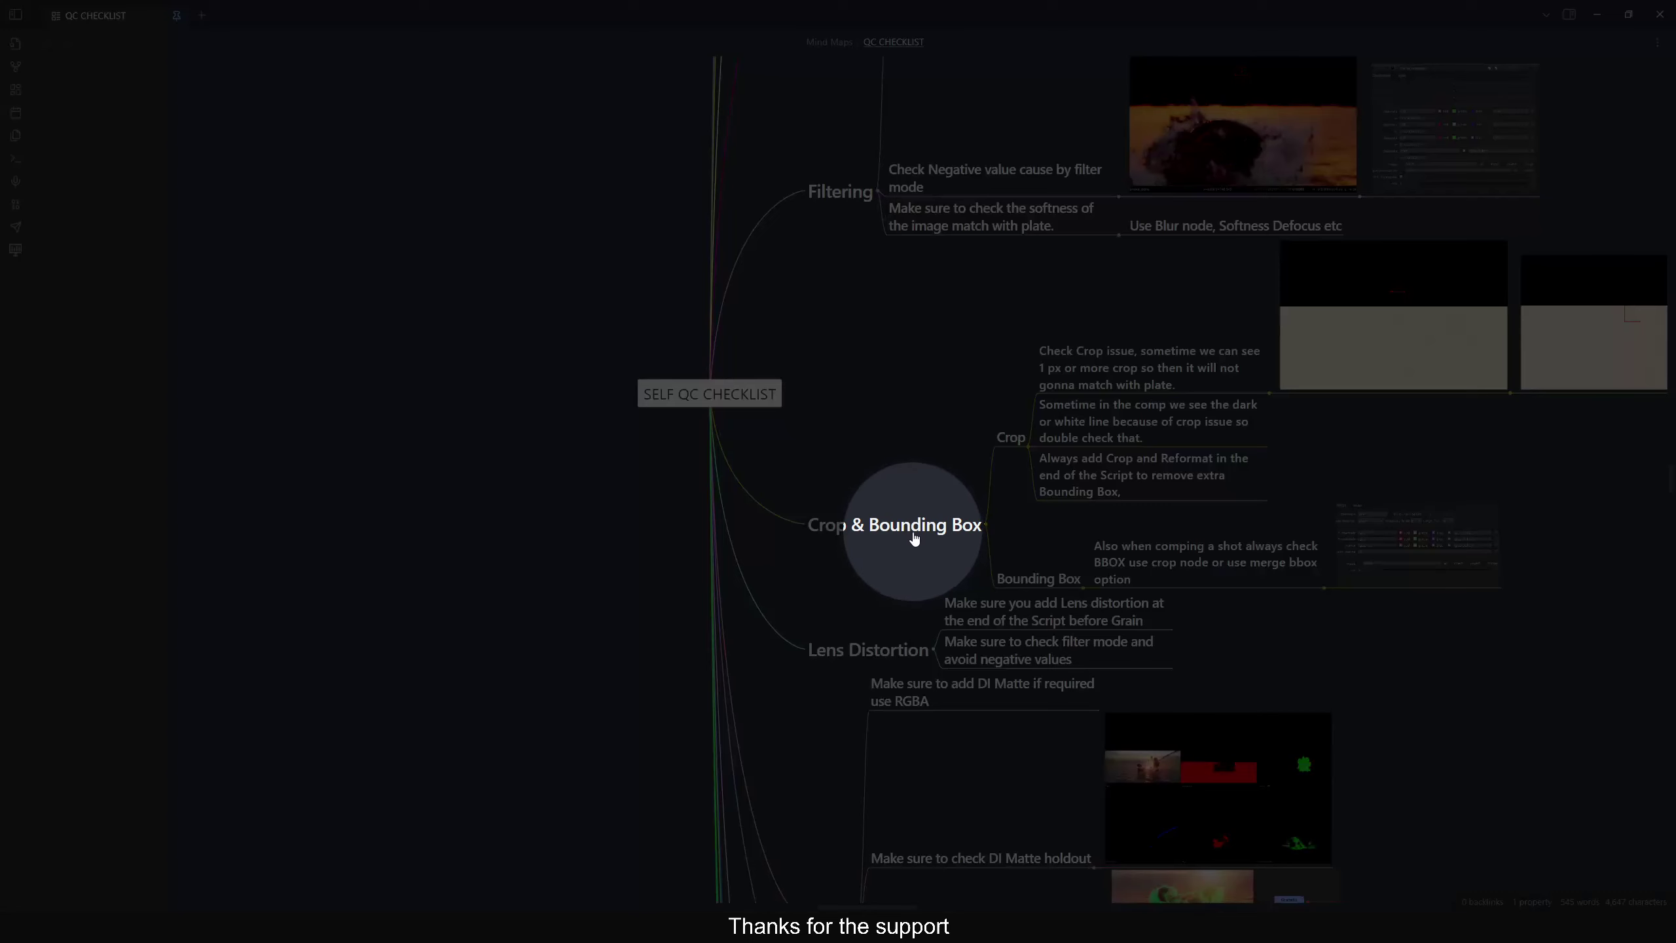
Switch to the QC checklist in Obsidian and review the Crop & Bounding Box, Lens Distortion and Matte checks
scroll(910, 535, down, 2)
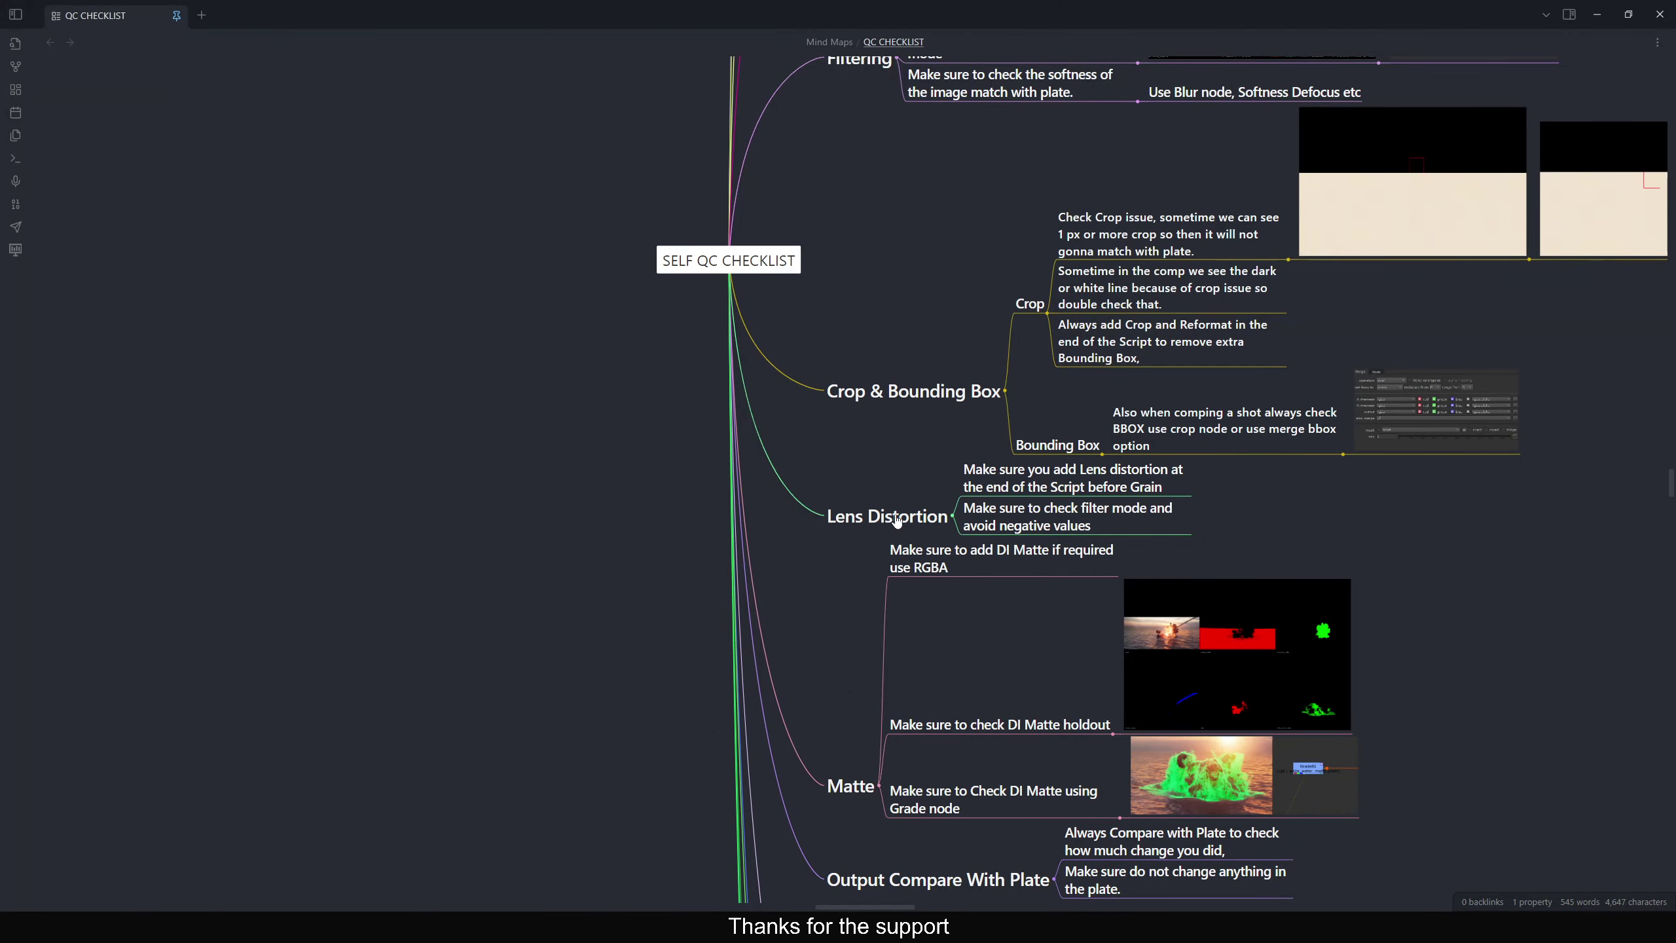
scroll(884, 522, down, 4)
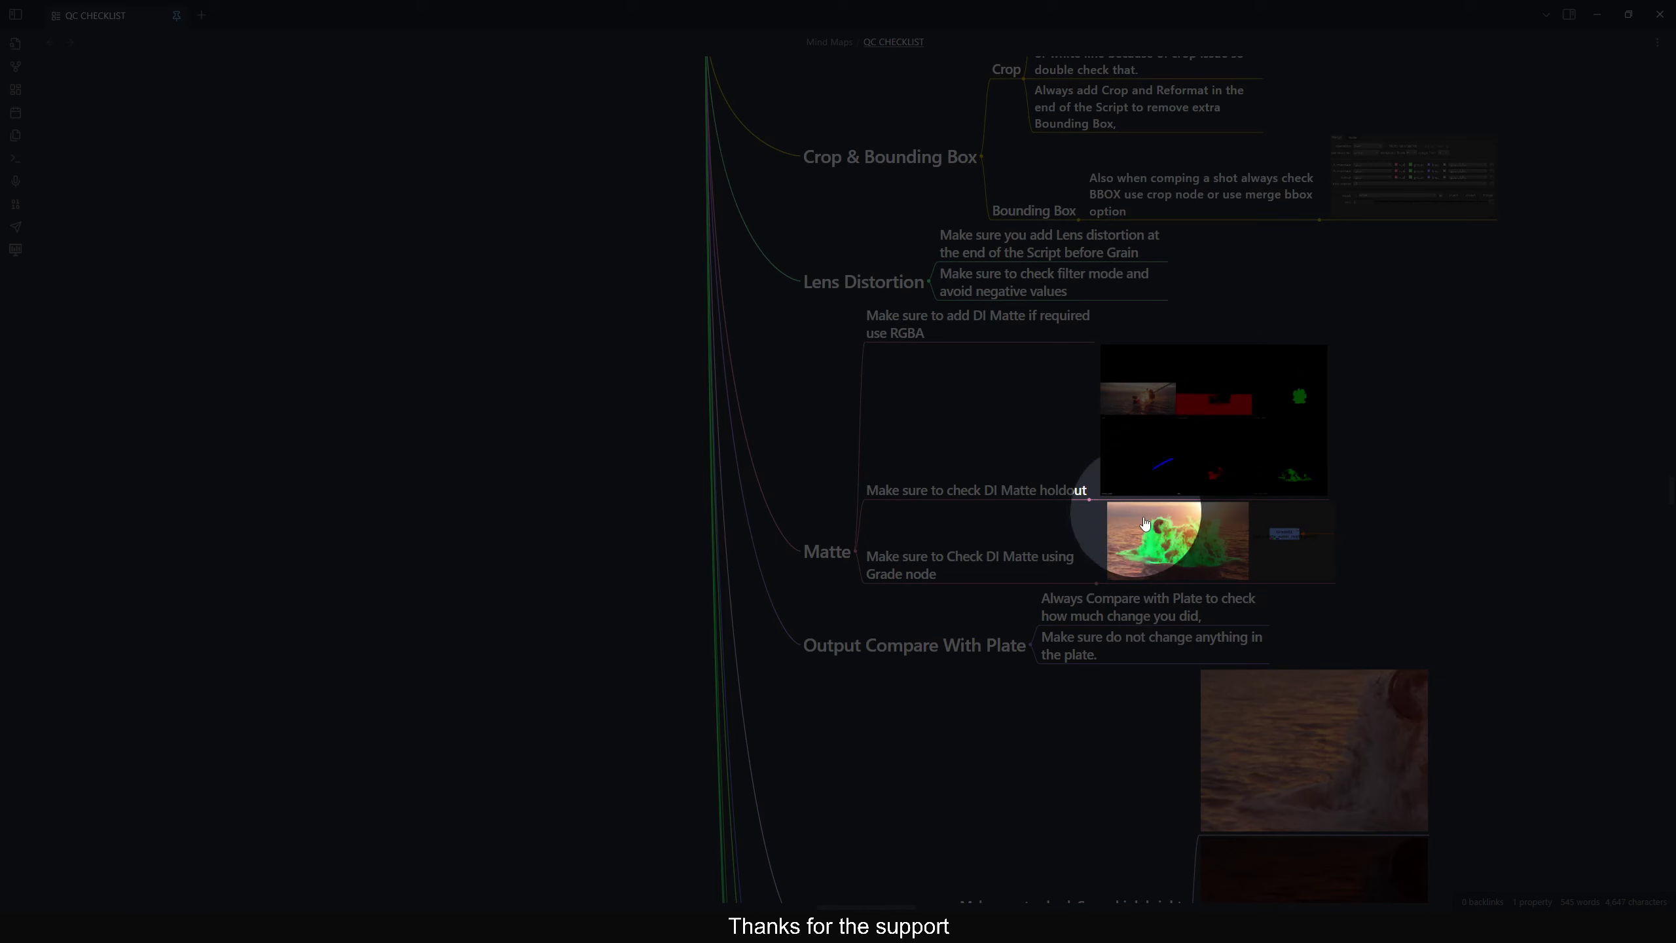
key(super+plus)
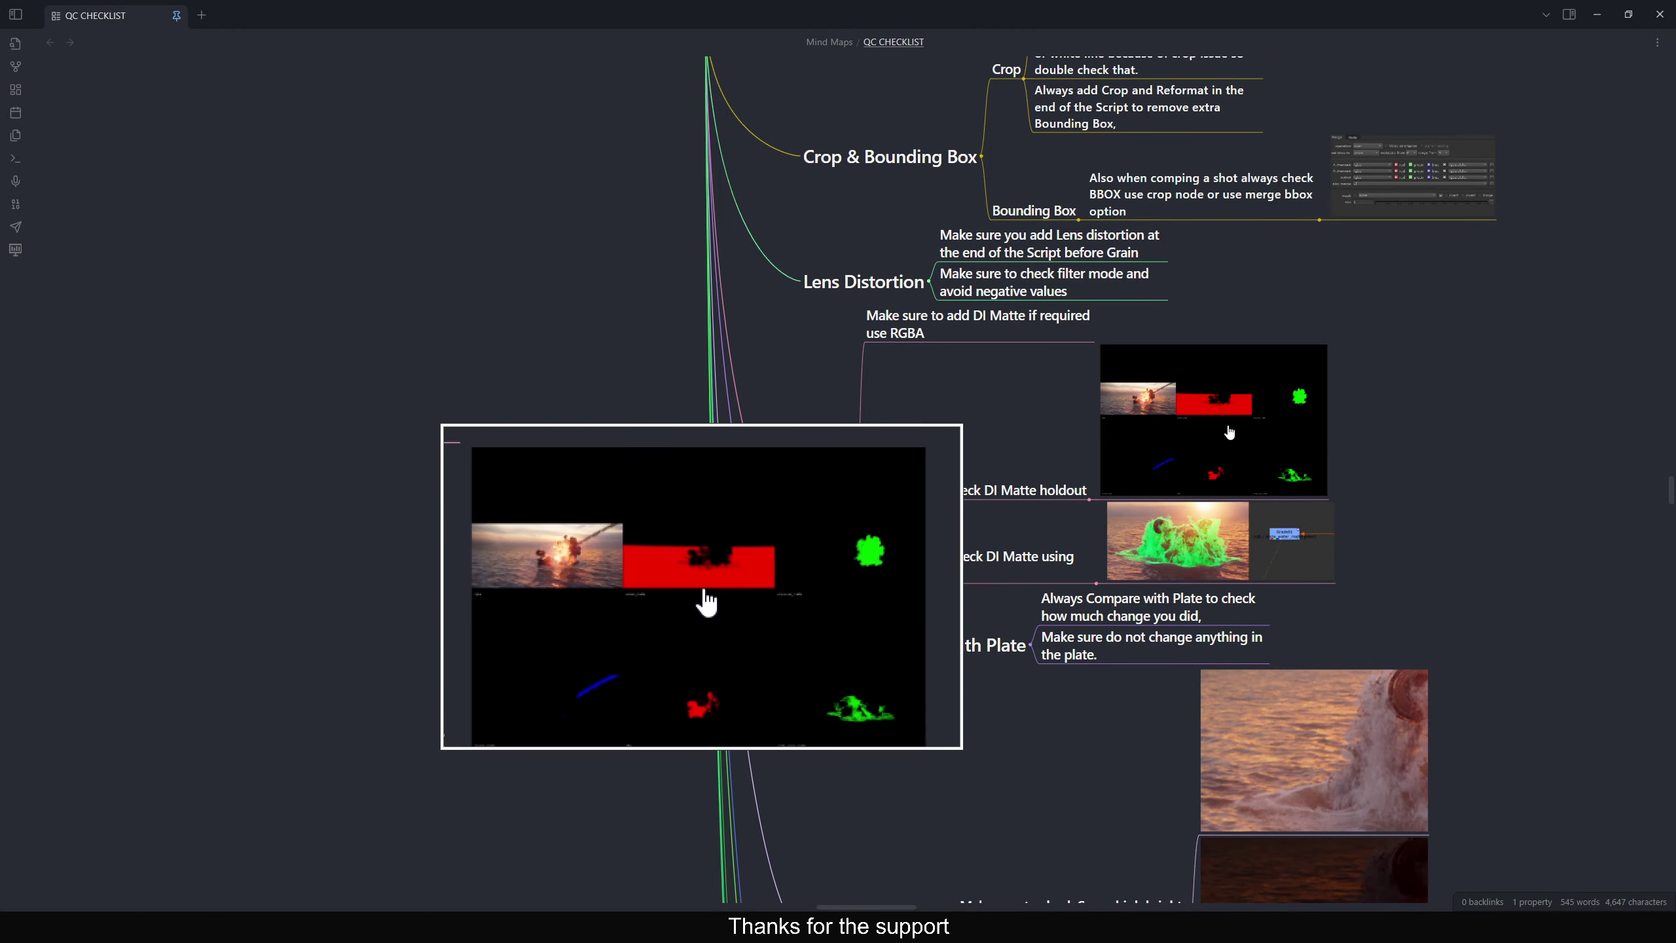
Review the remaining checklist entries from Output Compare With Plate and Super White Pixel through Grain and Shot Continuity
scroll(918, 465, down, 3)
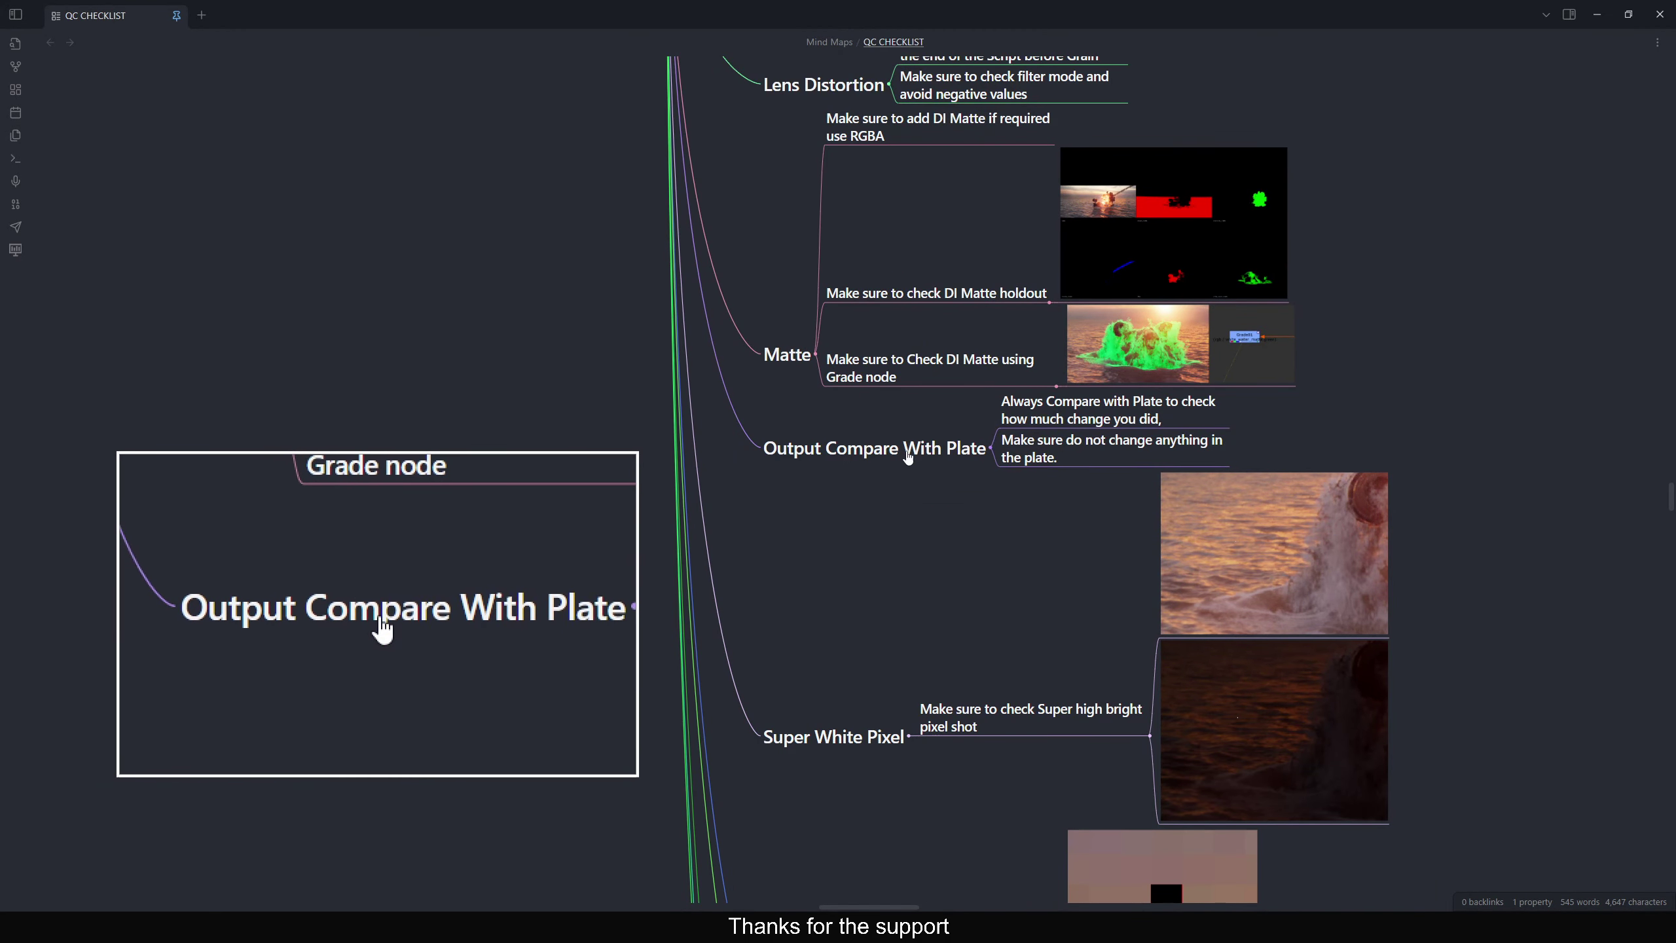
scroll(946, 482, down, 3)
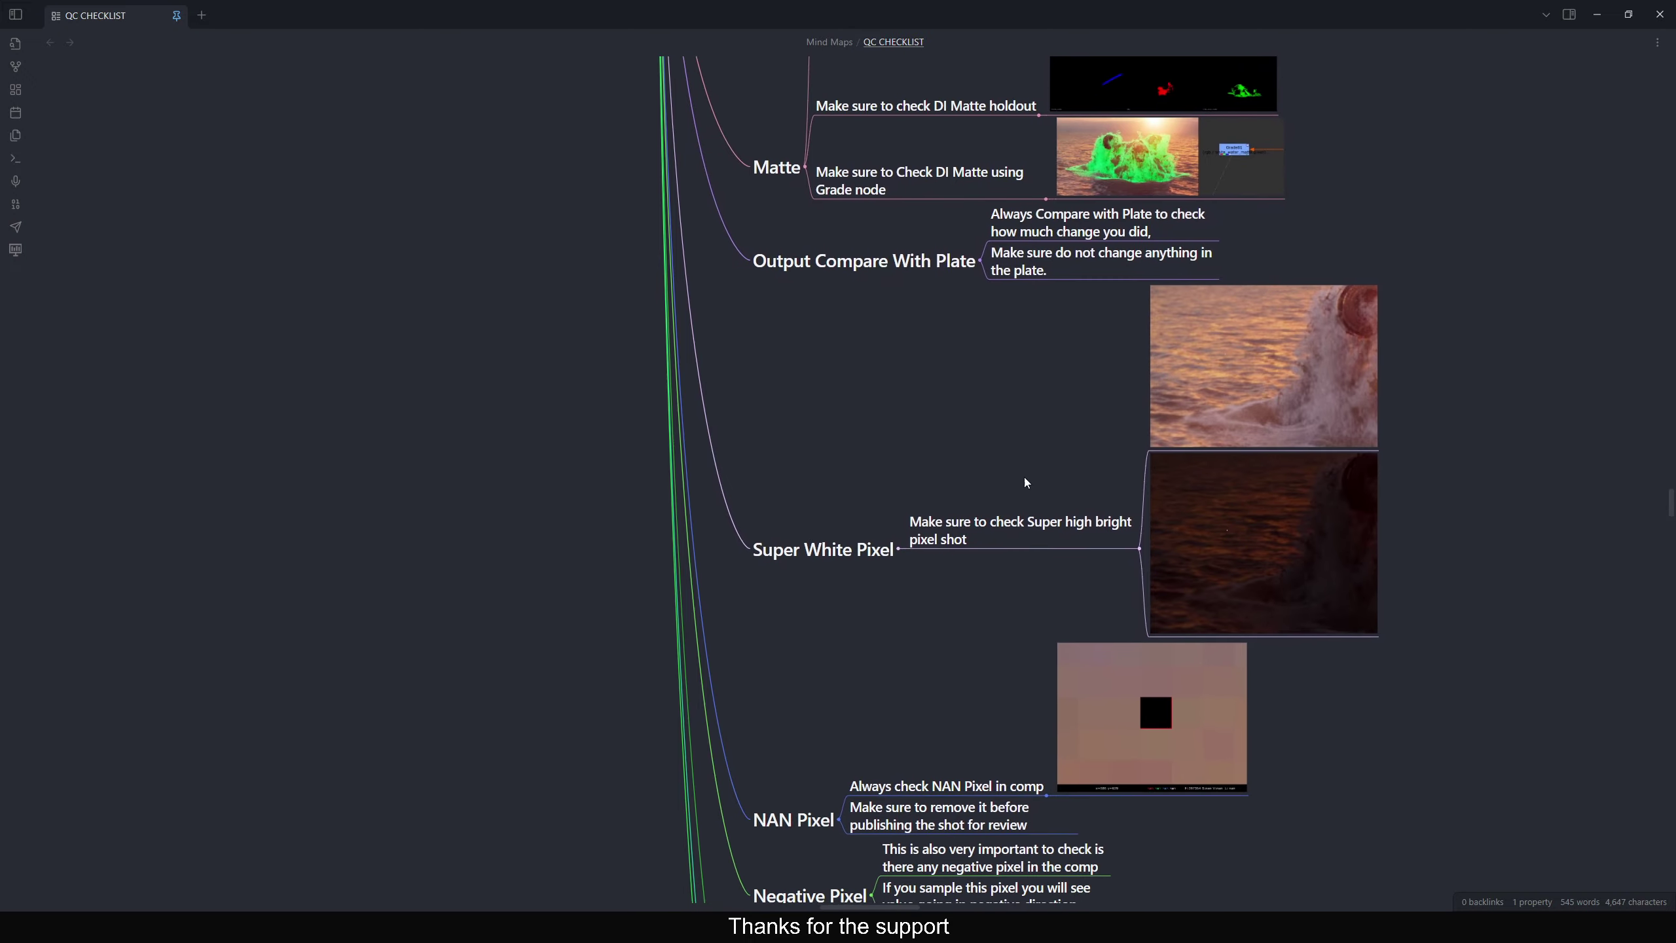
scroll(1026, 482, down, 3)
scroll(970, 483, down, 2)
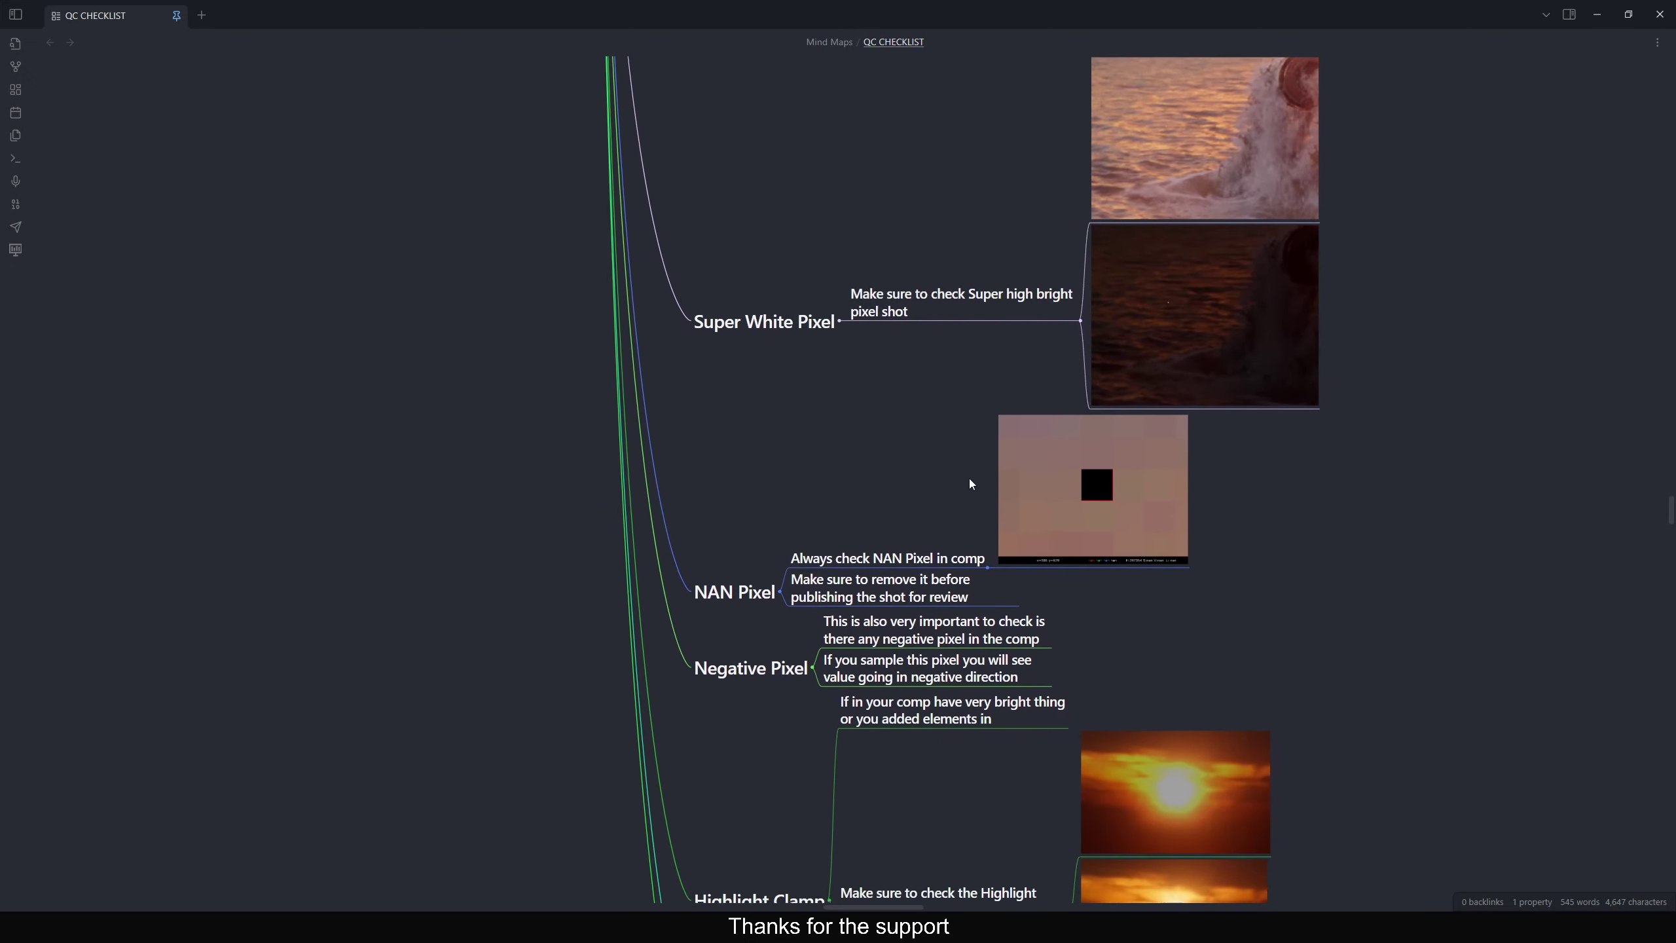
scroll(969, 489, down, 2)
scroll(882, 561, down, 2)
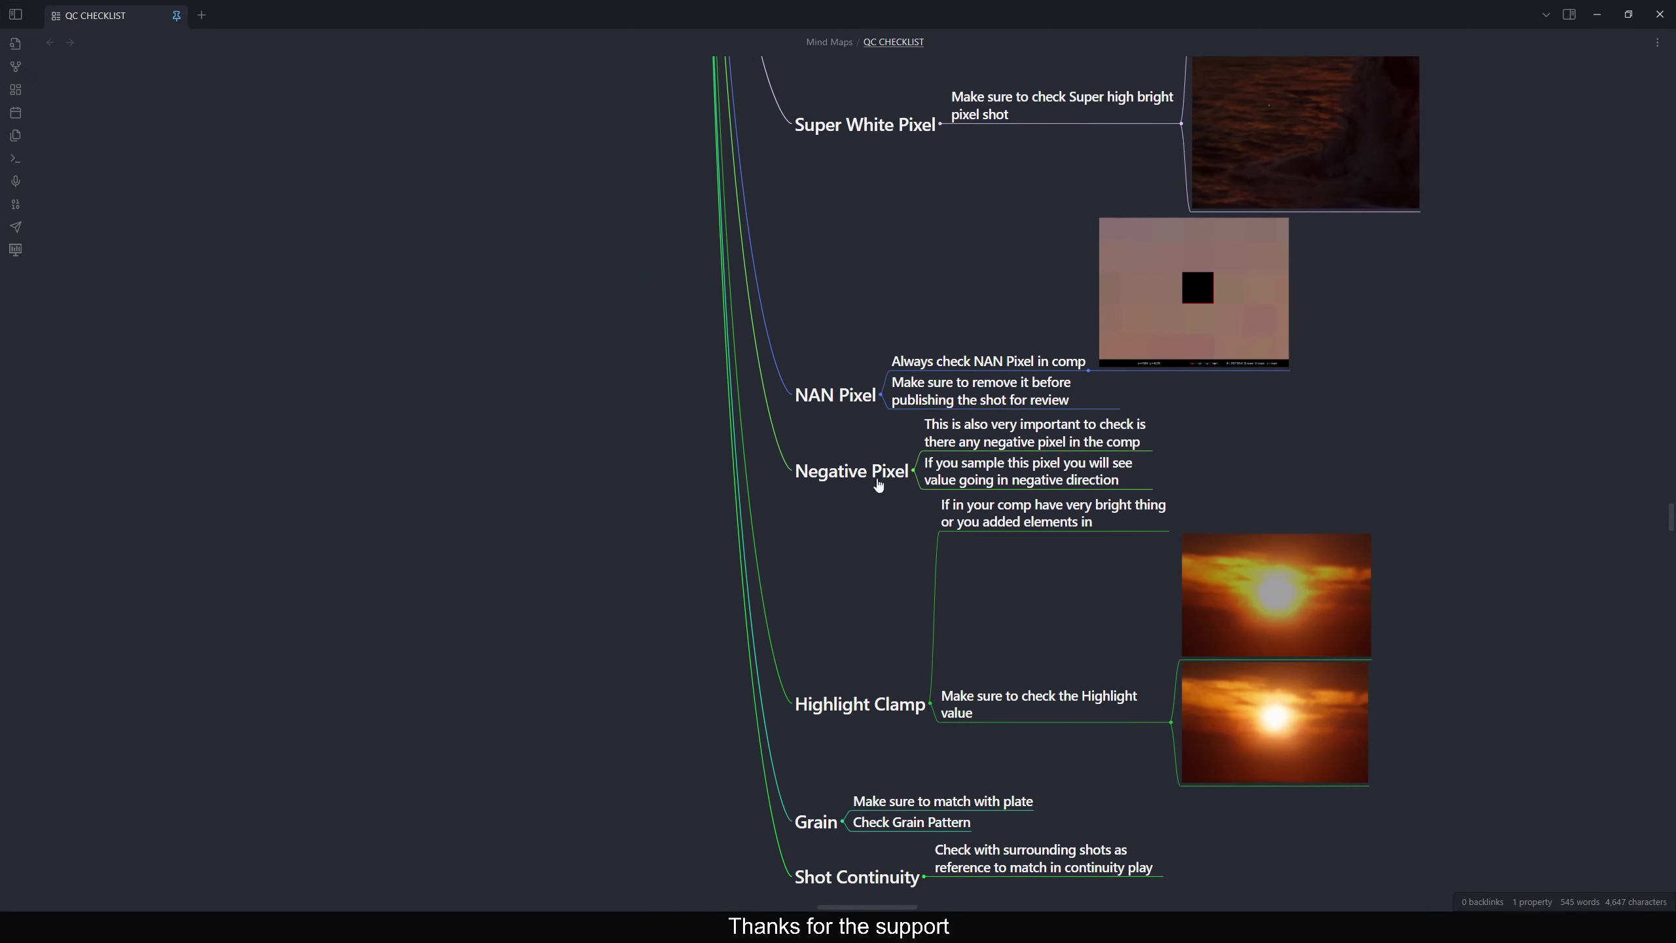
Review the Negative Pixel, Highlight Clamp, Grain and Shot Continuity entries at the end of the QC checklist
scroll(884, 491, down, 3)
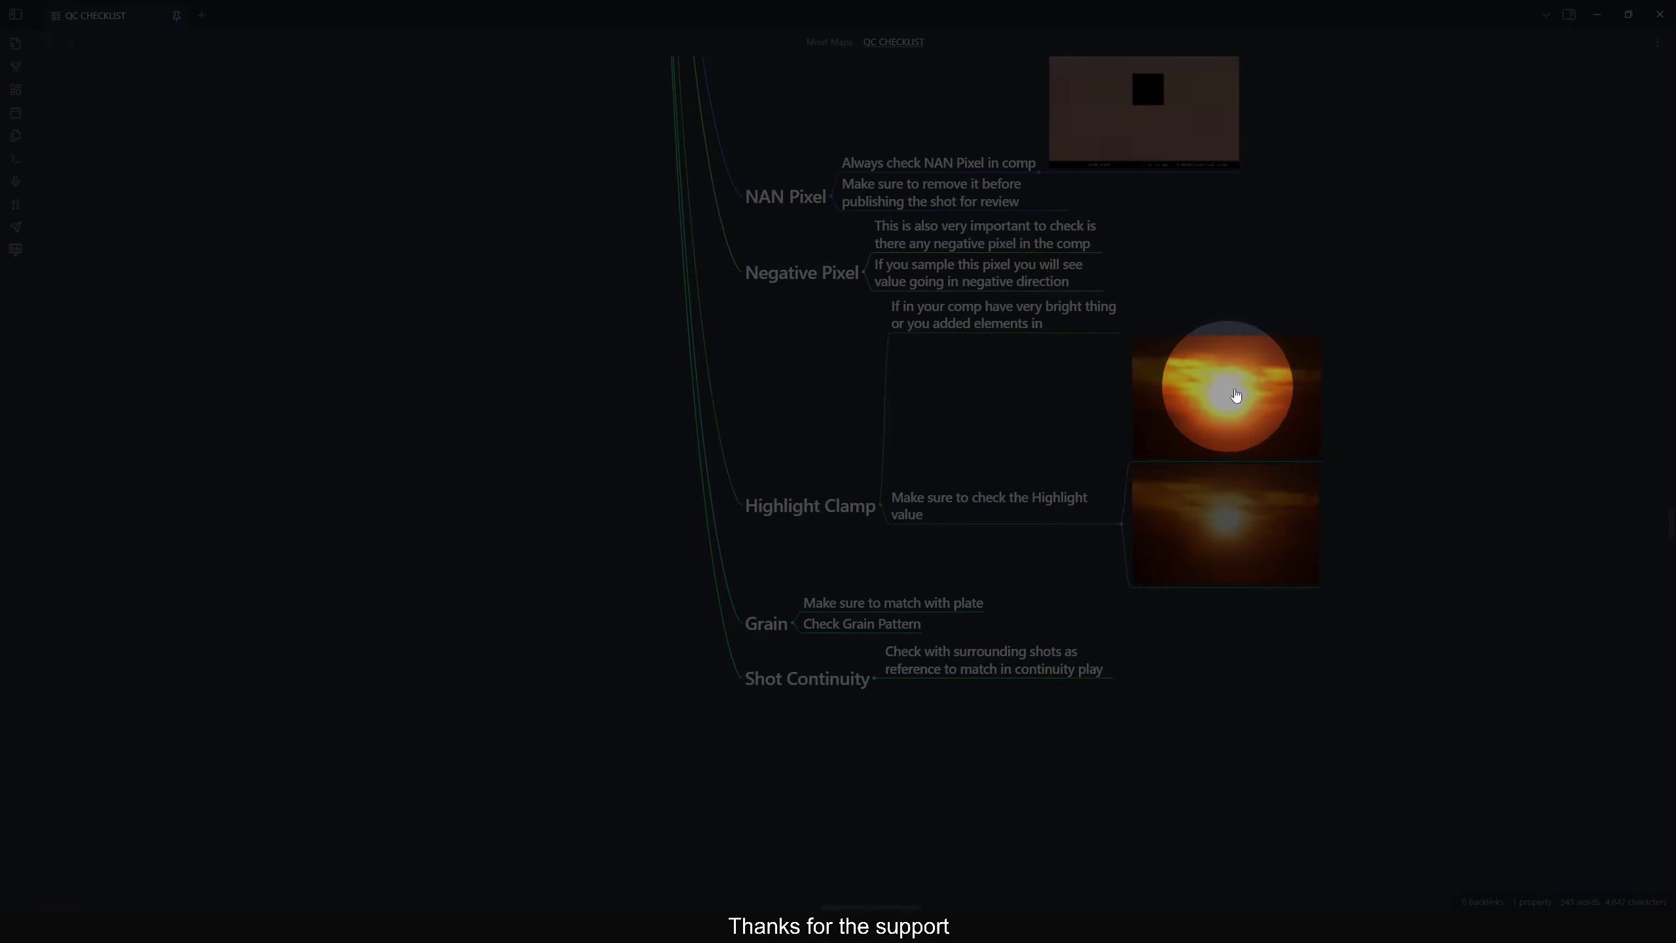
scroll(1181, 508, down, 1)
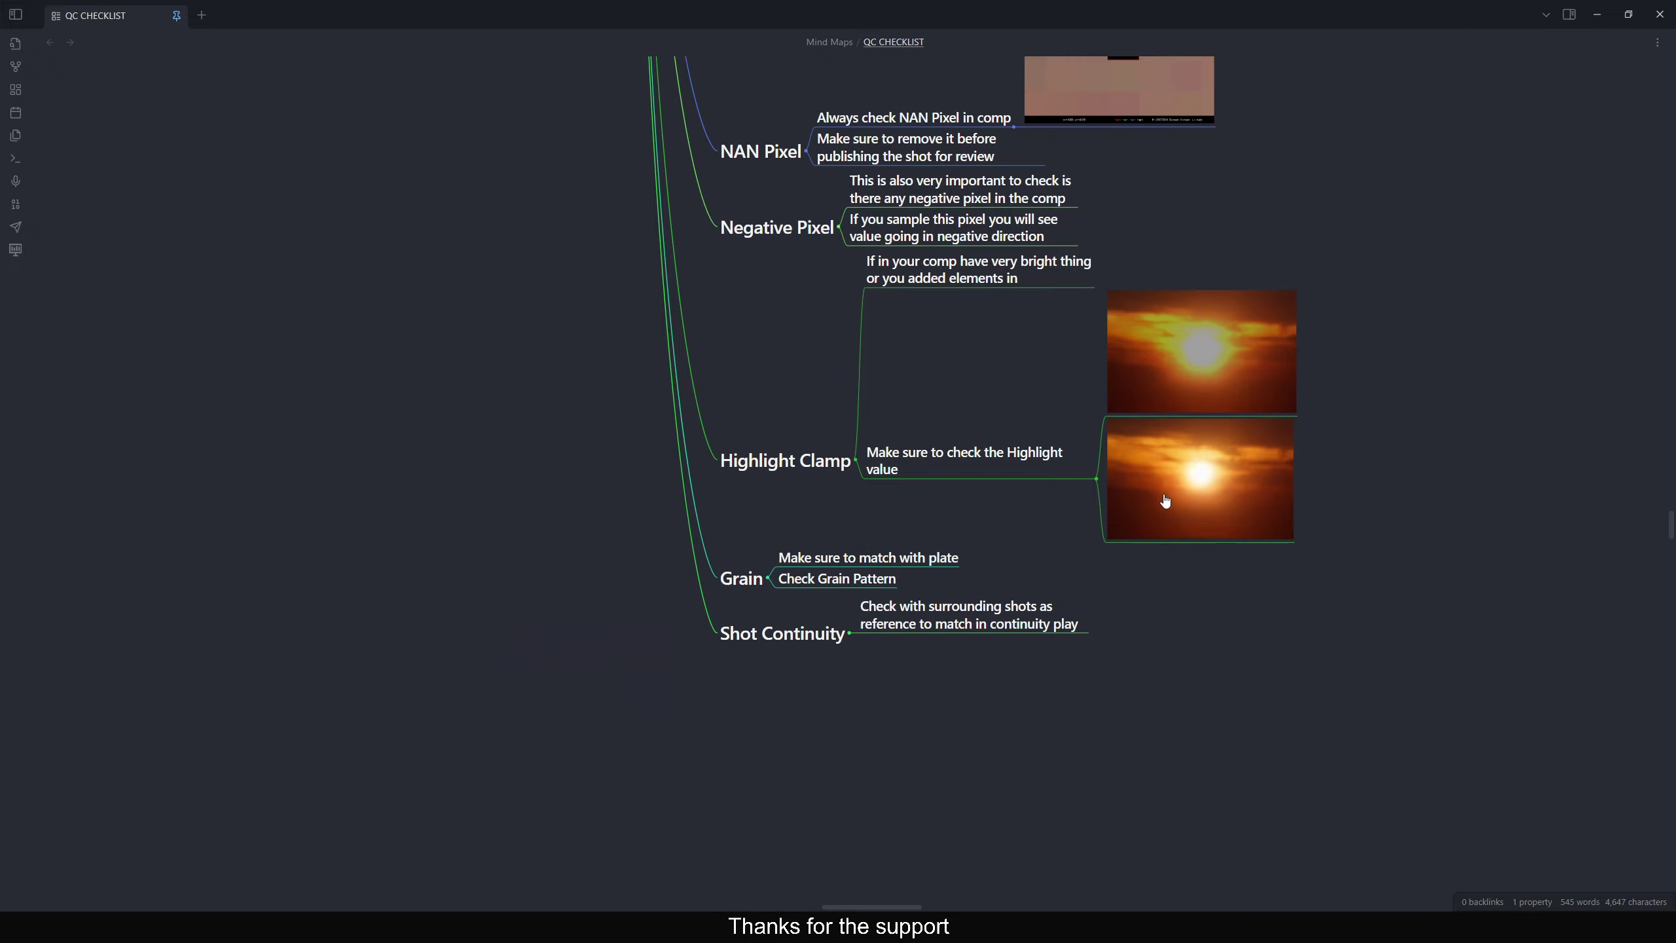
drag(776, 577, 853, 486)
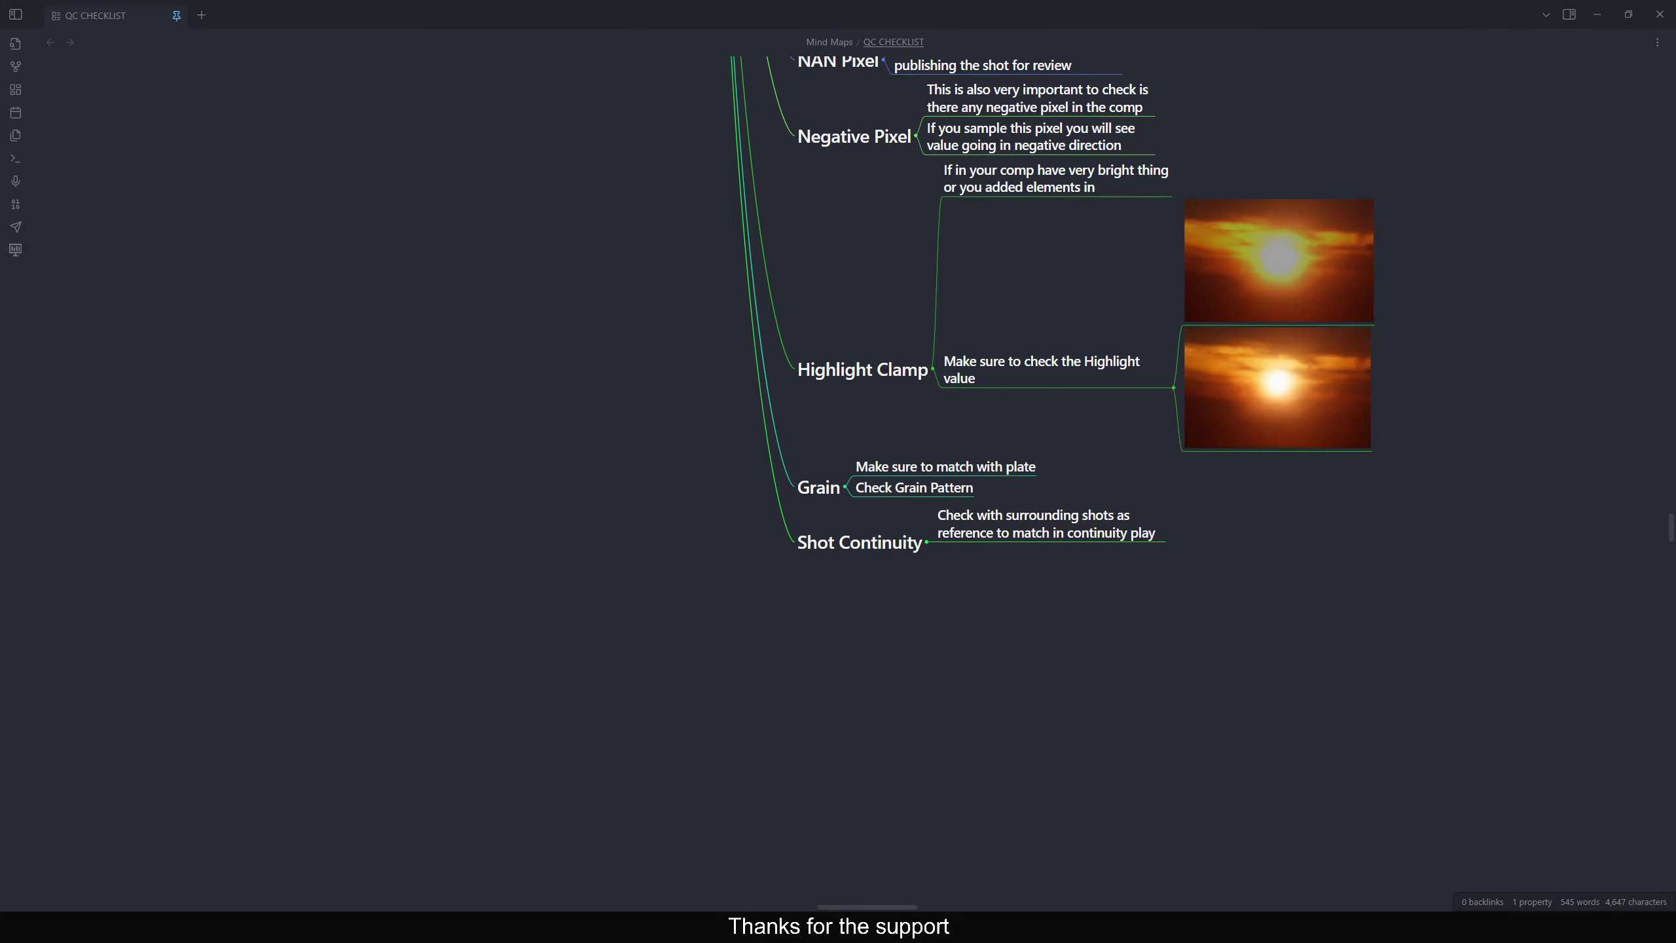
Switch to Nuke and view the LensDistortion node's output in BackdropNode10, framed to the full image
click(468, 868)
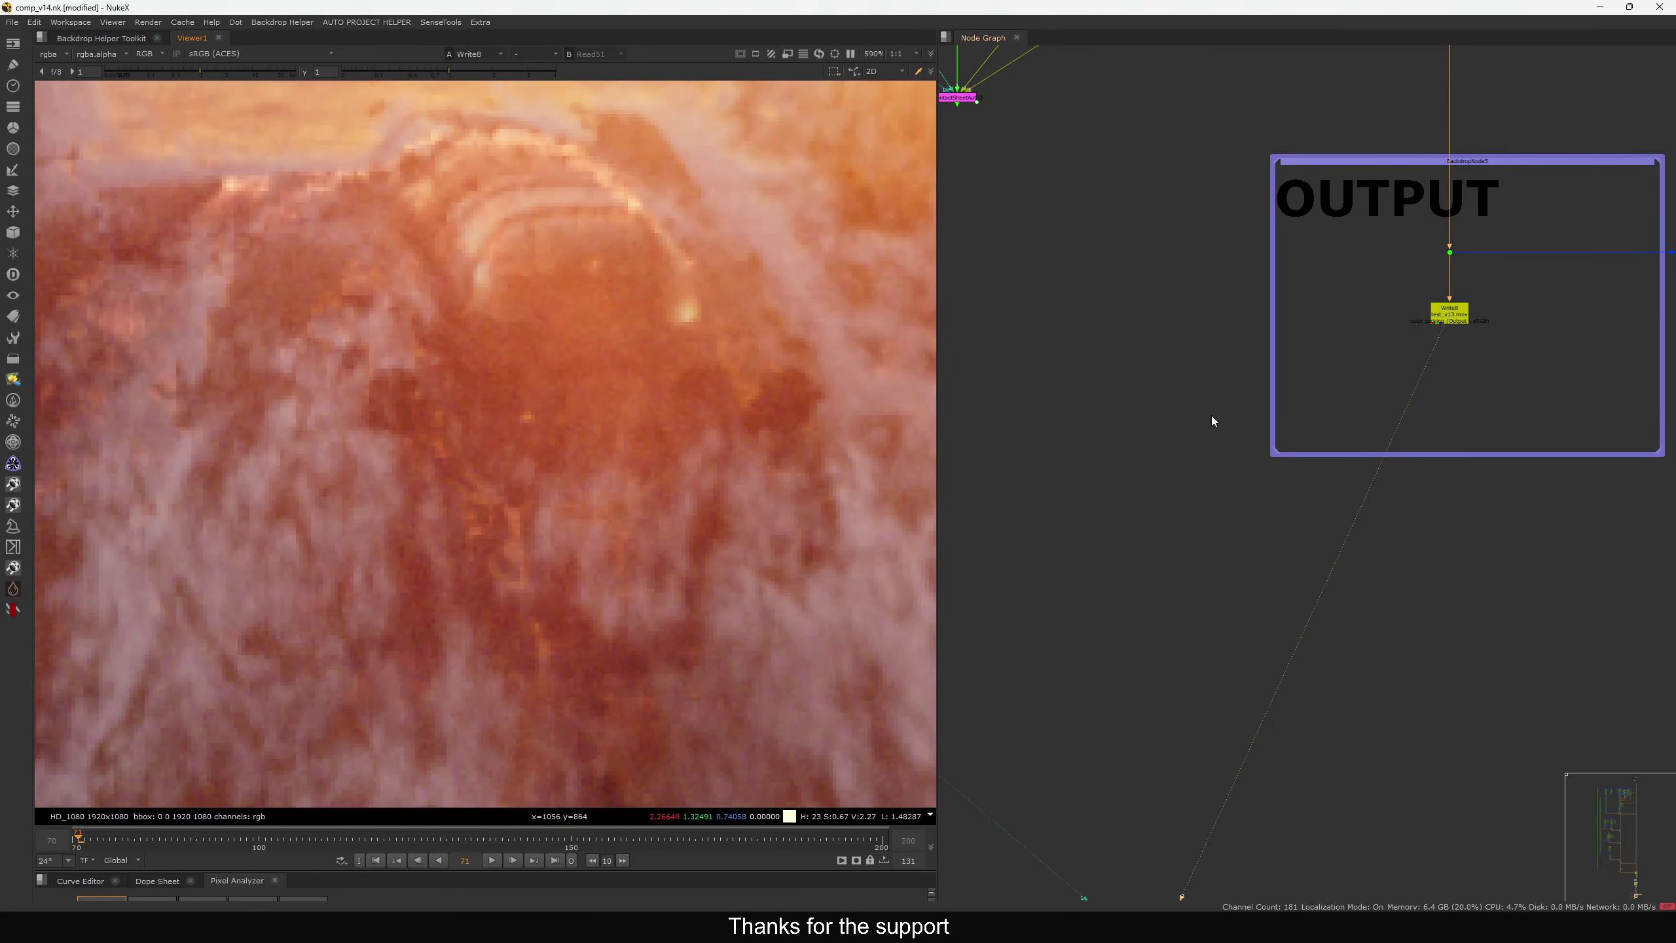
scroll(1174, 462, down, 3)
scroll(1174, 495, up, 8)
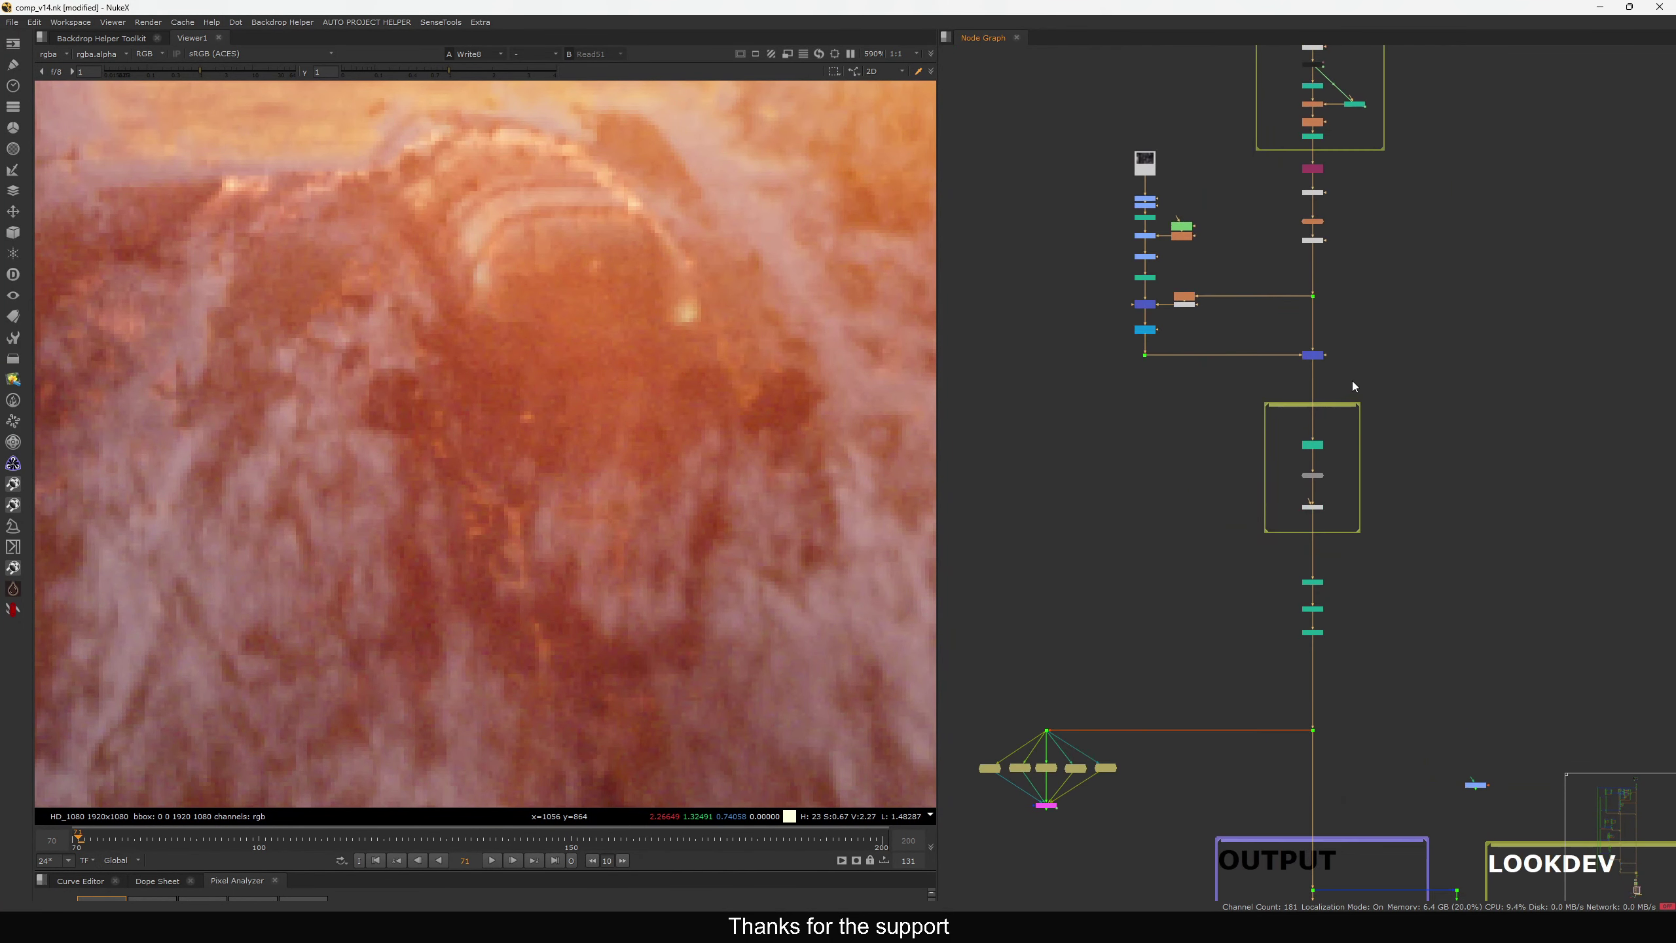
scroll(1380, 490, up, 5)
drag(1438, 437, 1280, 515)
key(1)
middle_drag(1291, 483, 1298, 440)
key(f)
View the outputs of apVignette, LumaGrain and Reformat2 one after another down the main pipe
click(1328, 474)
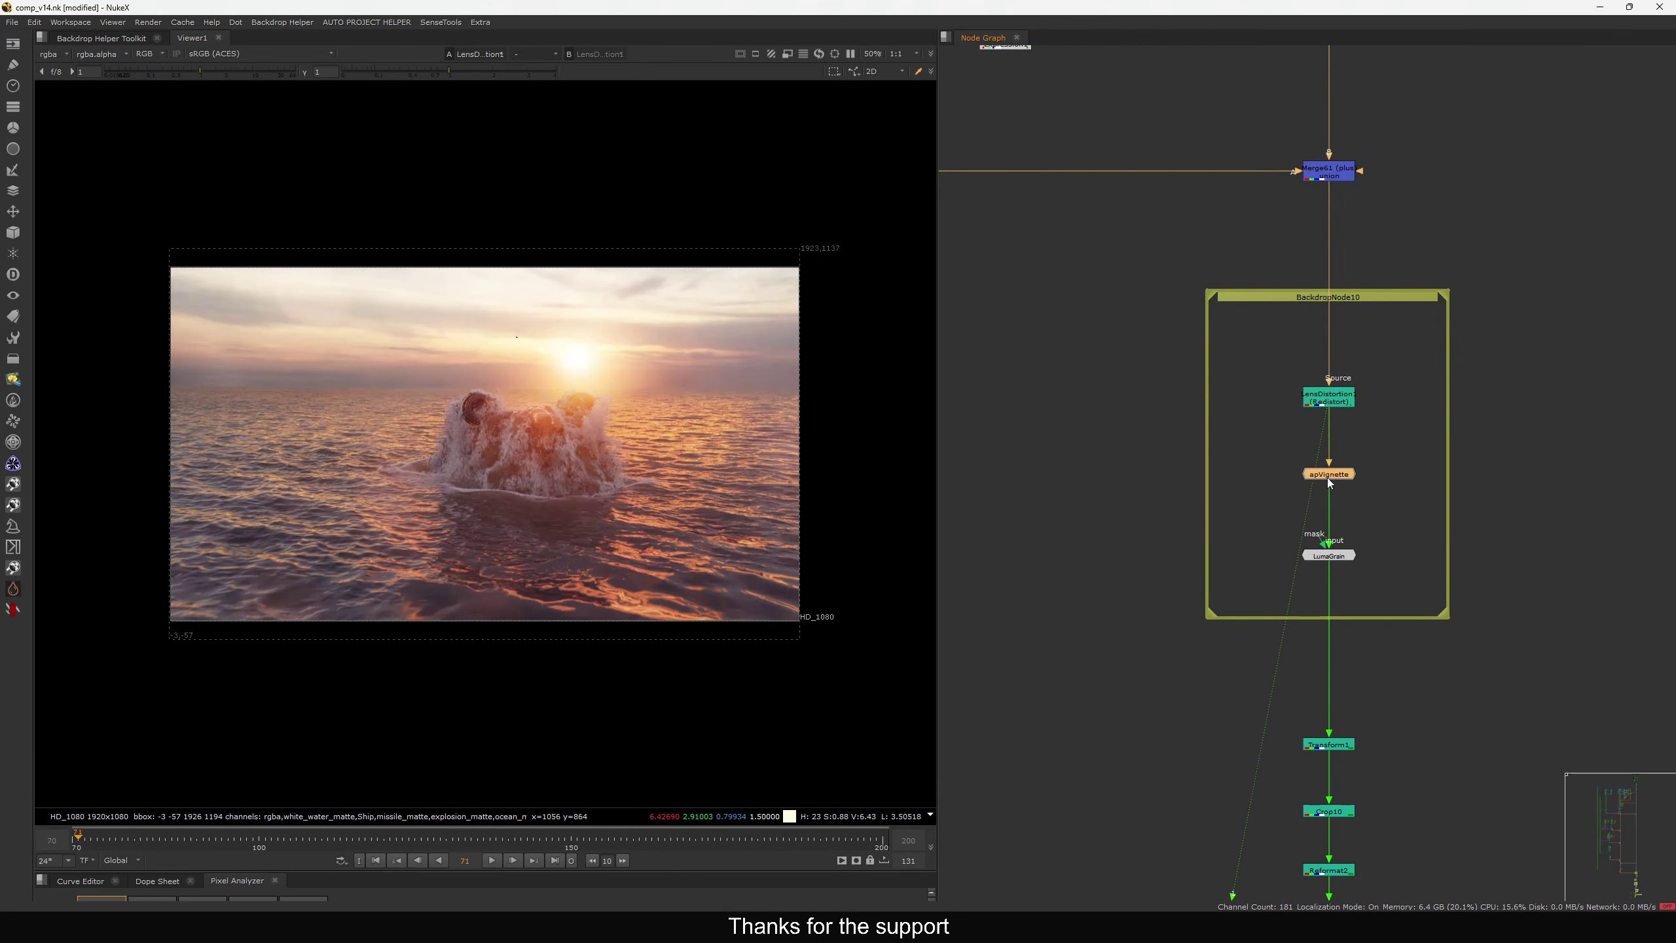
key(1)
click(1385, 533)
click(1328, 555)
key(1)
middle_drag(1293, 776, 1319, 456)
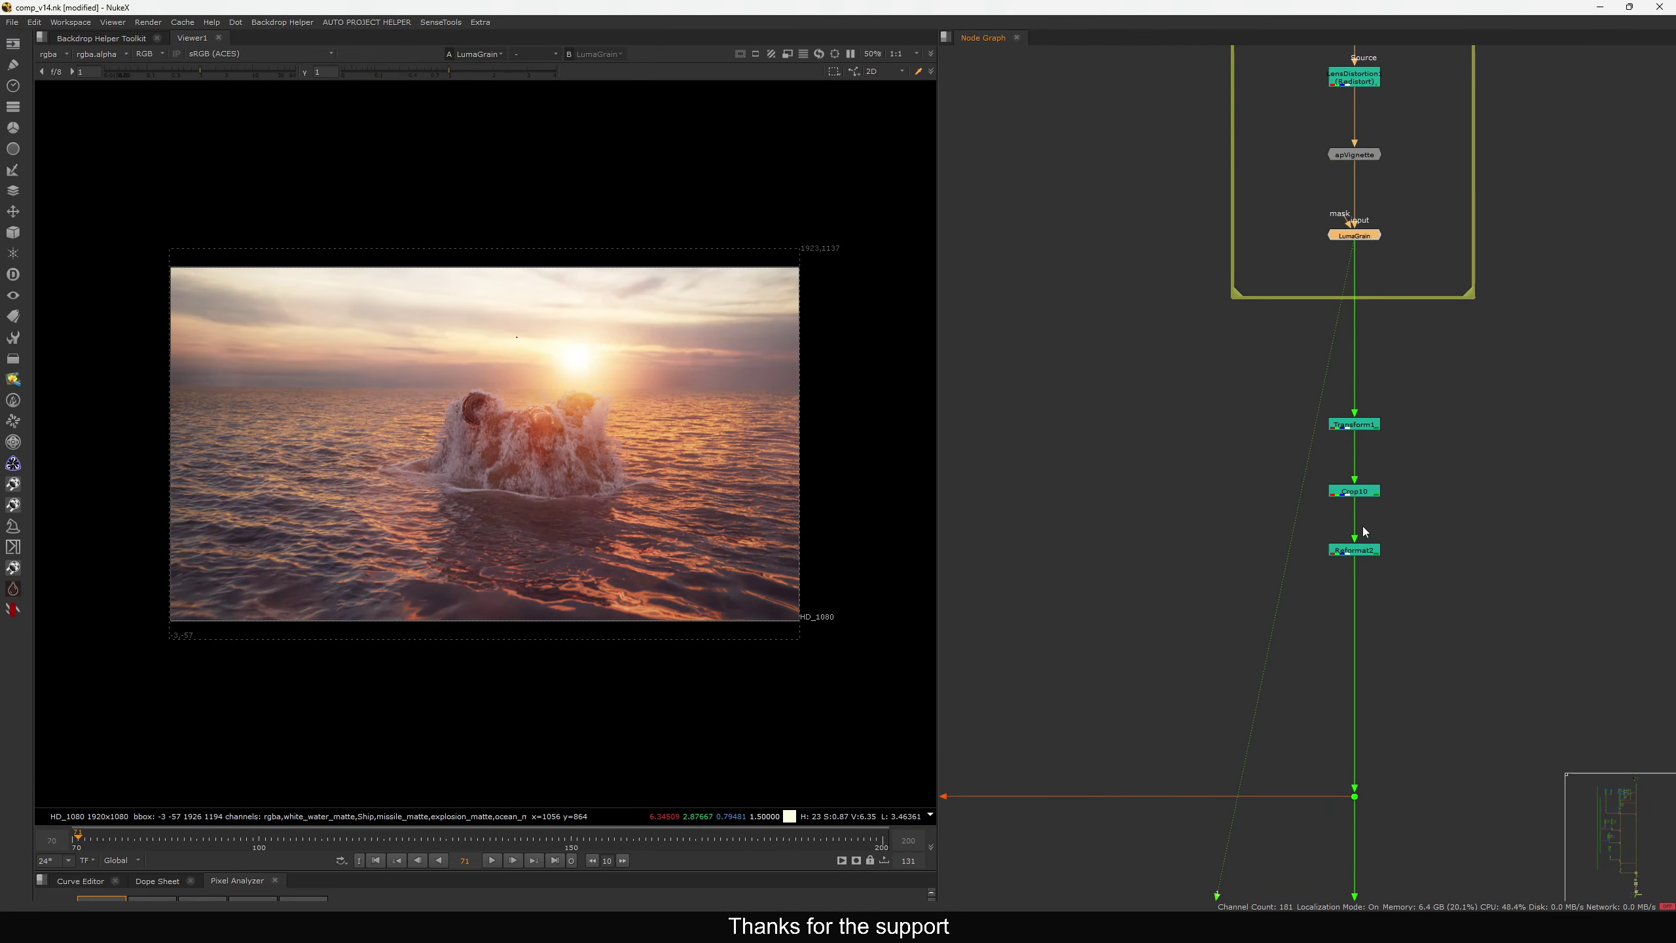
drag(1225, 652, 1474, 524)
key(1)
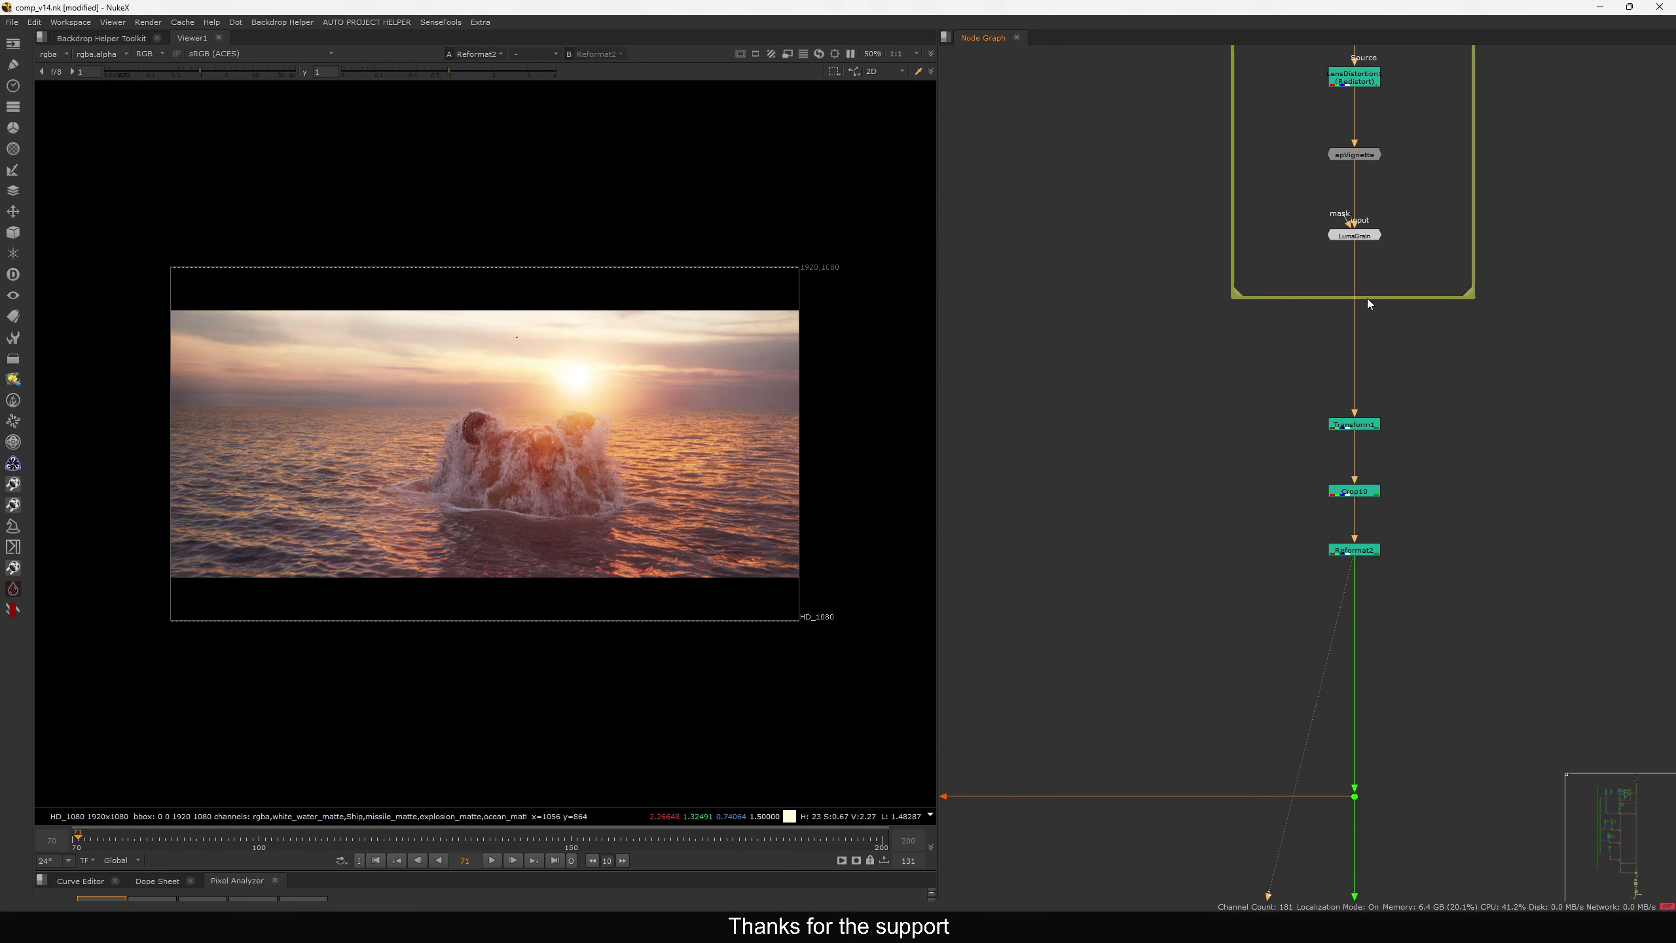
Reposition LumaGrain after Reformat2 in the main pipe, view its output, and shift Transform1, Crop10 and Reformat2 up
drag(1410, 222, 1257, 291)
drag(1357, 239, 1357, 706)
drag(1275, 741, 1273, 744)
key(1)
drag(1442, 585, 1304, 409)
drag(1359, 490, 1359, 408)
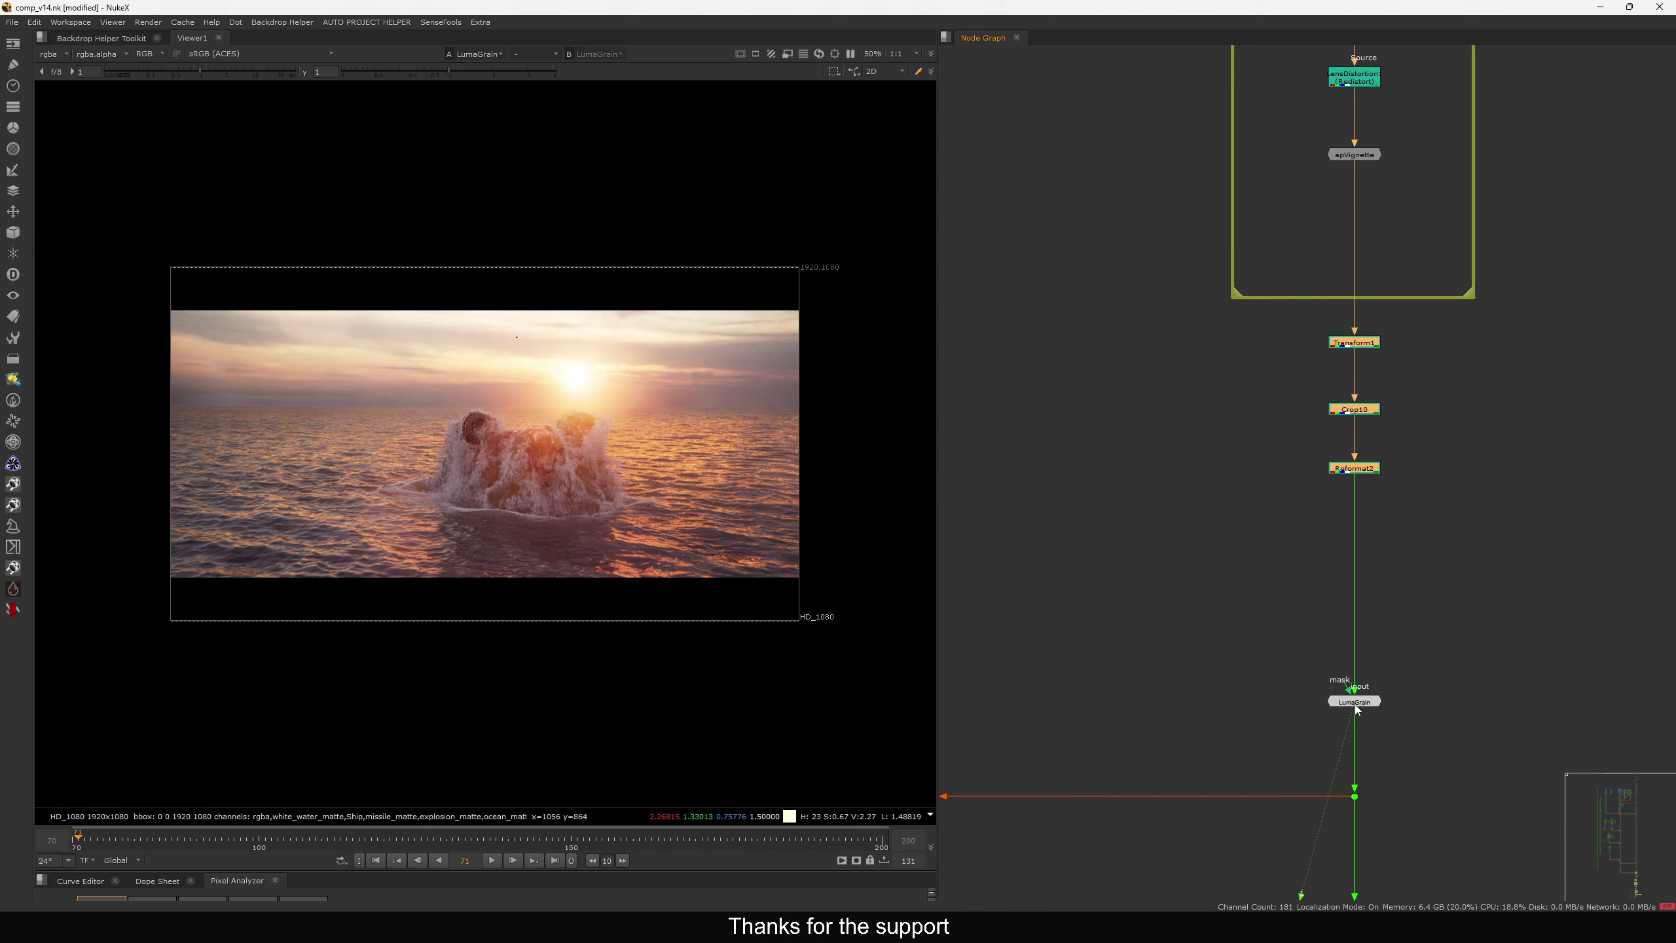
drag(1370, 701, 1374, 627)
Extract LensDistortion and apVignette from the main pipe and set them aside next to BackdropNode10
middle_drag(1386, 478, 1380, 588)
middle_drag(1408, 328, 1391, 421)
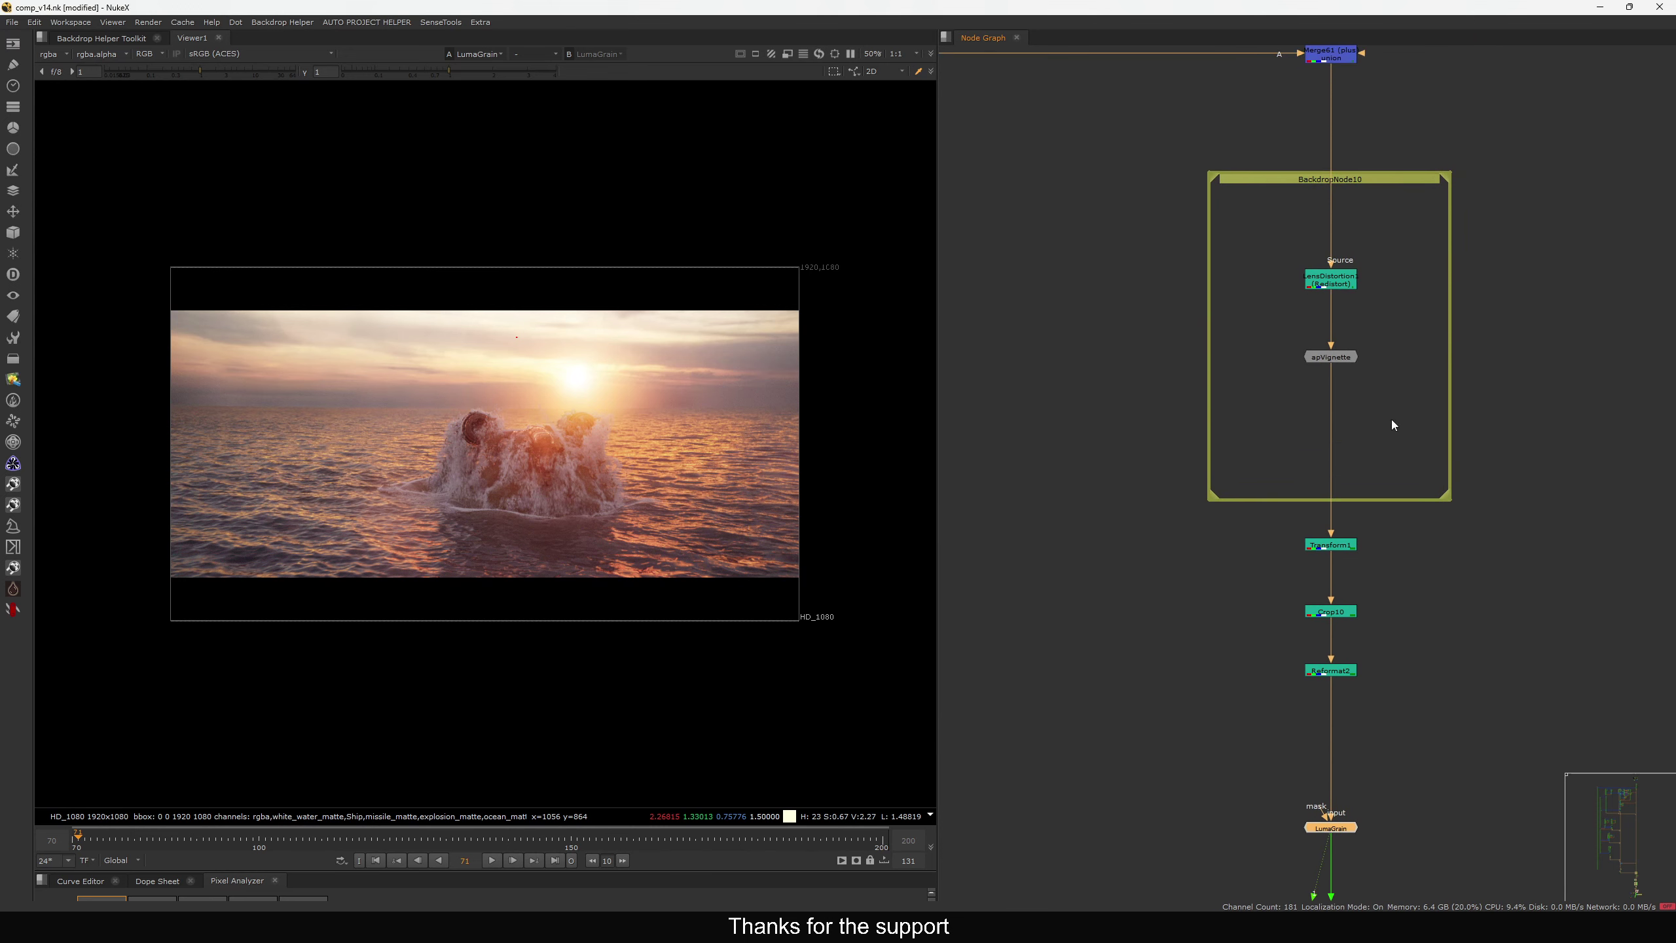
drag(1424, 233, 1263, 394)
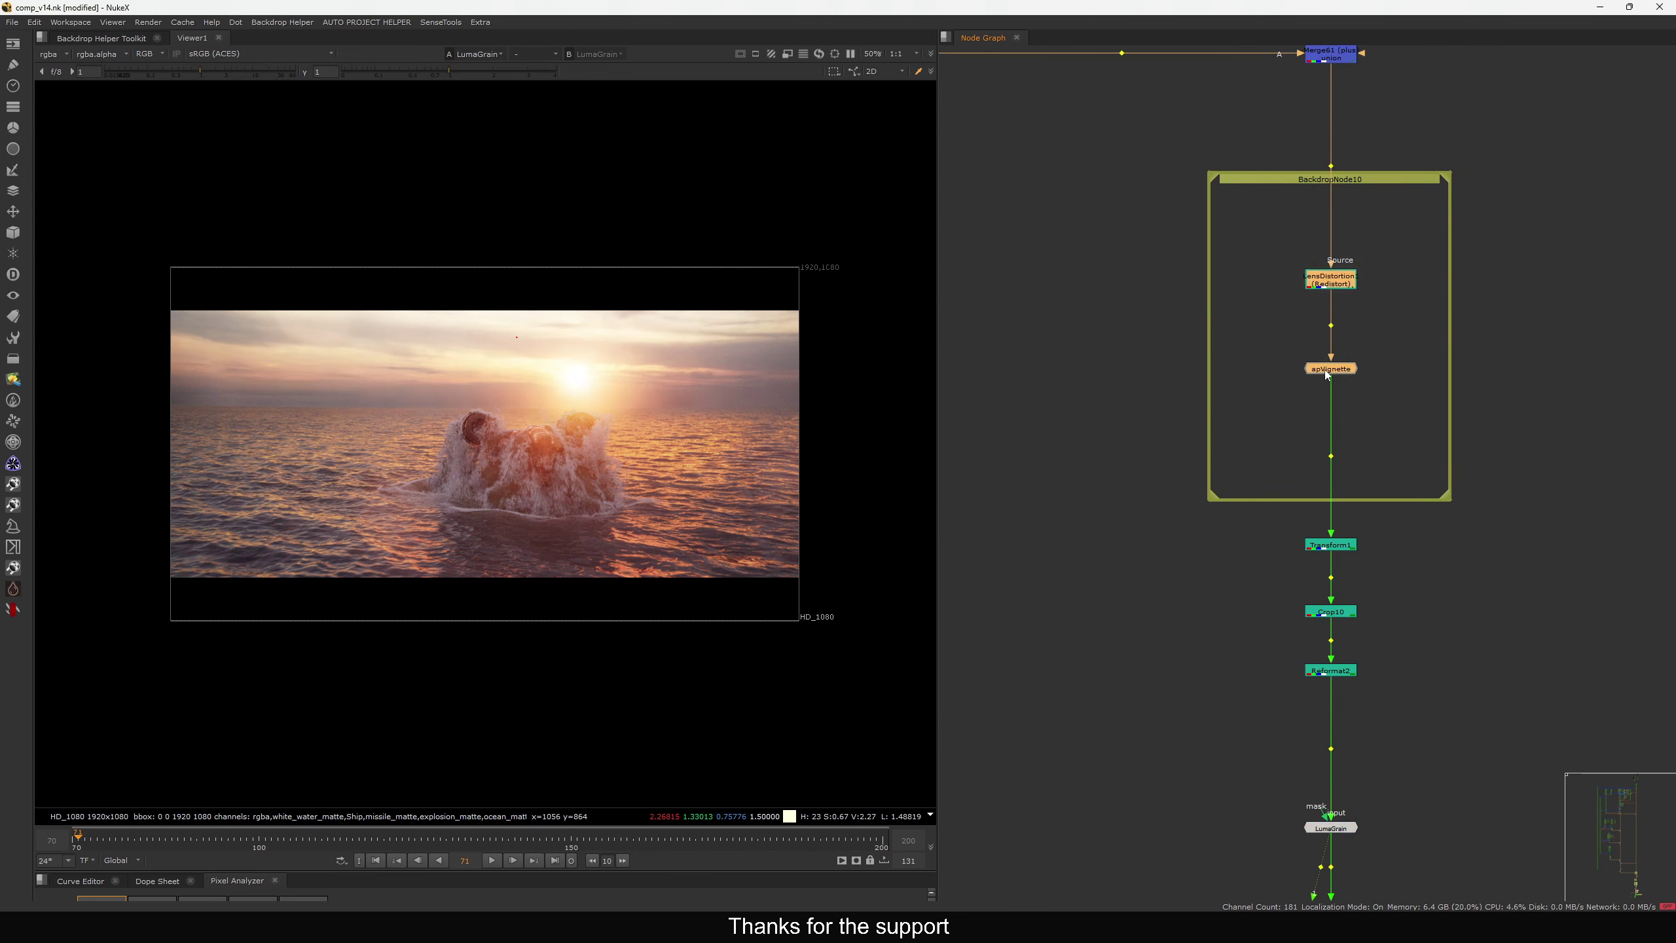
ctrl+shift+drag(1325, 287, 1375, 303)
drag(1393, 369, 1569, 398)
Move Transform1, Crop10 and Reformat2 up directly beneath the plus Merge node and space them closely
drag(1409, 508, 1276, 696)
drag(1331, 545, 1339, 479)
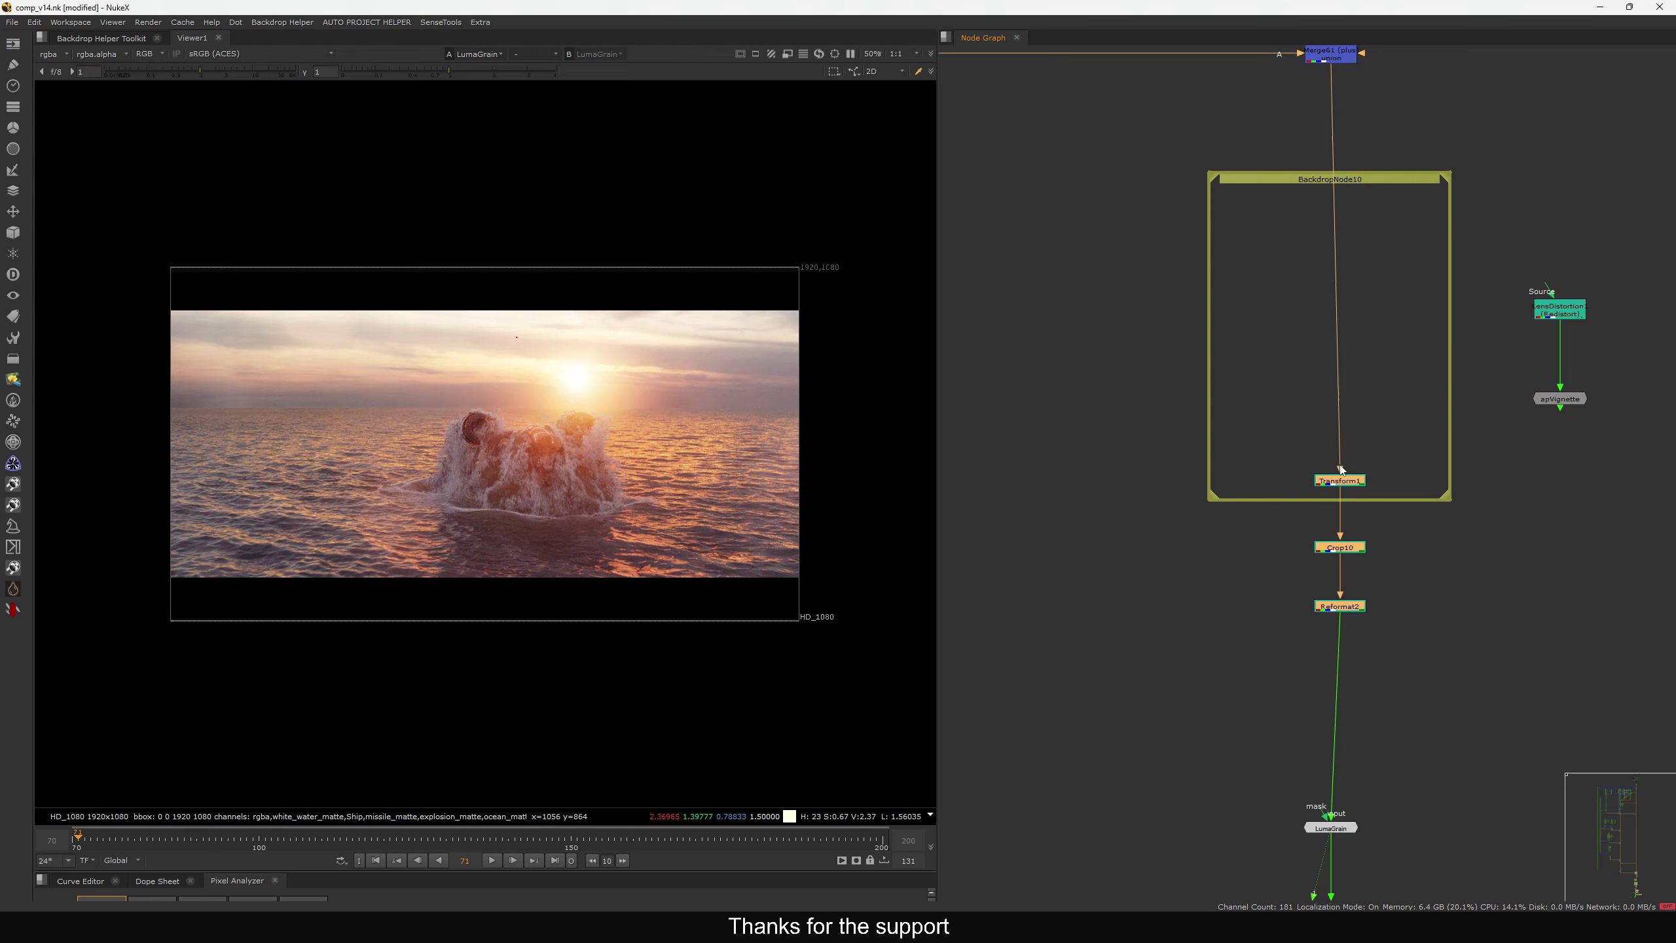
middle_drag(1339, 470, 1325, 613)
drag(1325, 620, 1320, 244)
click(1379, 251)
drag(1324, 314, 1324, 280)
drag(1329, 370, 1386, 445)
Try inserting LensDistortion and apVignette after Reformat2 inside BackdropNode10, bring LumaGrain in beneath them and view its output
middle_drag(1407, 482, 1396, 418)
drag(1594, 370, 1507, 491)
drag(1548, 389, 1320, 443)
click(1390, 407)
click(1298, 529)
key(1)
drag(1297, 530, 1297, 536)
click(1325, 624)
middle_drag(1324, 626, 1346, 401)
drag(1295, 678, 1294, 399)
key(1)
middle_drag(1330, 236, 1322, 479)
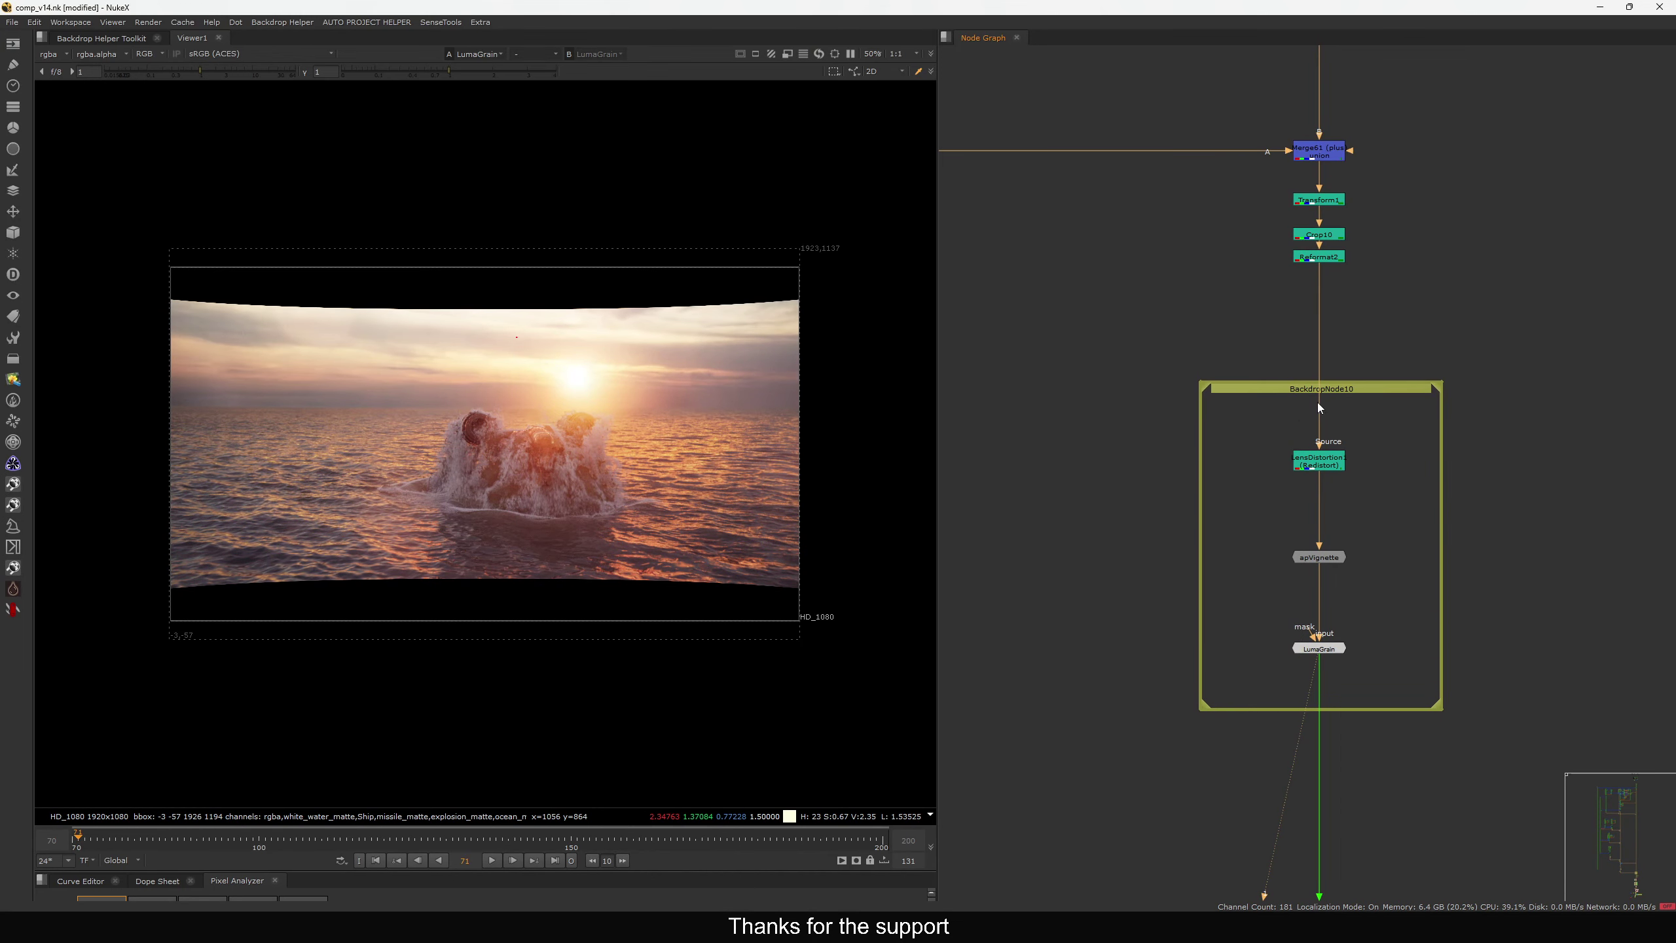
Compare the image with LensDistortion disabled and enabled, and view Reformat2's output ahead of it
drag(1417, 427, 1239, 508)
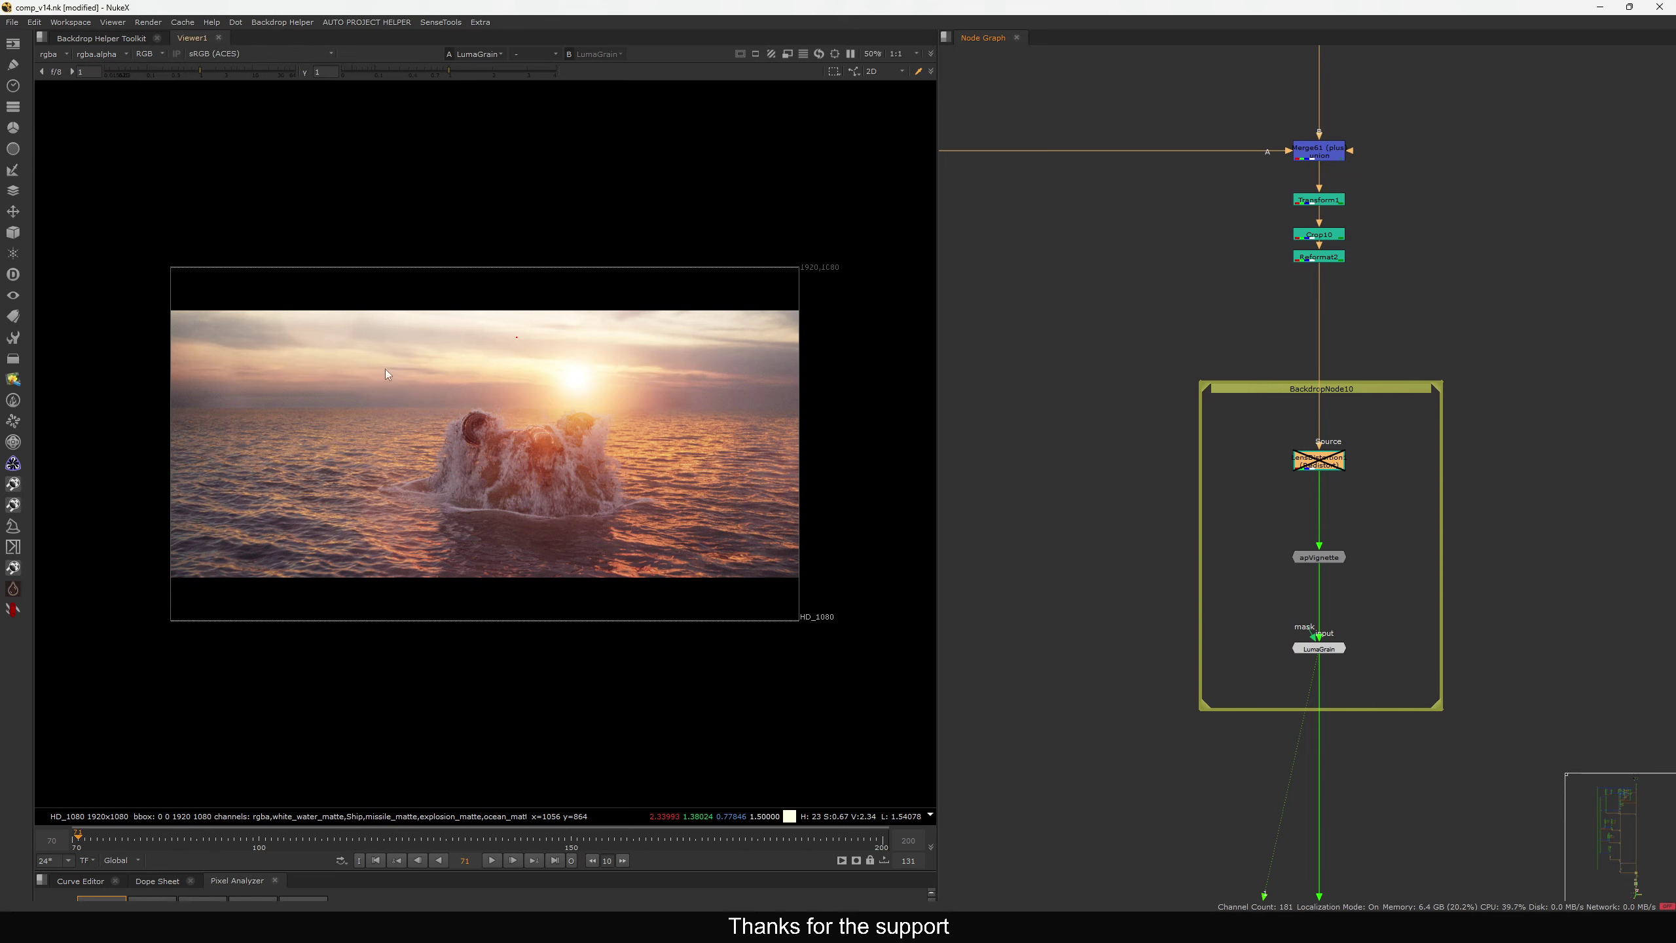
click(1323, 201)
click(1321, 256)
key(1)
Extract LensDistortion and reinsert it between the plus Merge node and Transform1, shifting the transform, crop and reformat nodes down
click(1323, 466)
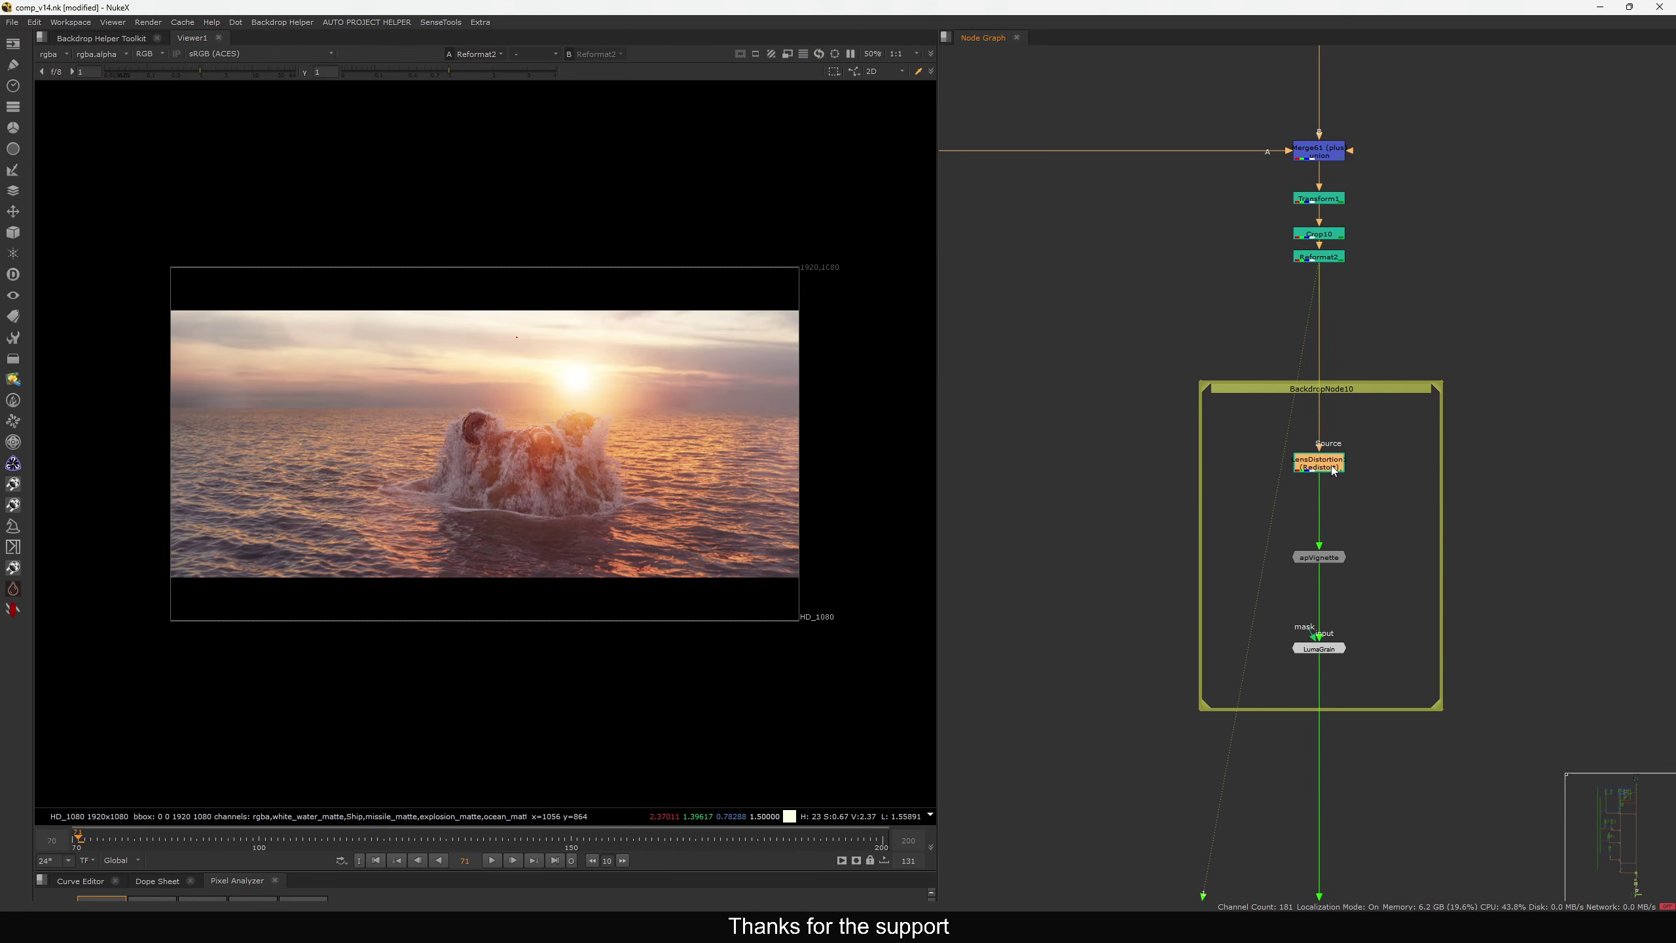
key(ctrl+shift+x)
drag(1366, 467, 1521, 256)
drag(1397, 181, 1255, 274)
drag(1319, 198, 1319, 282)
click(1425, 257)
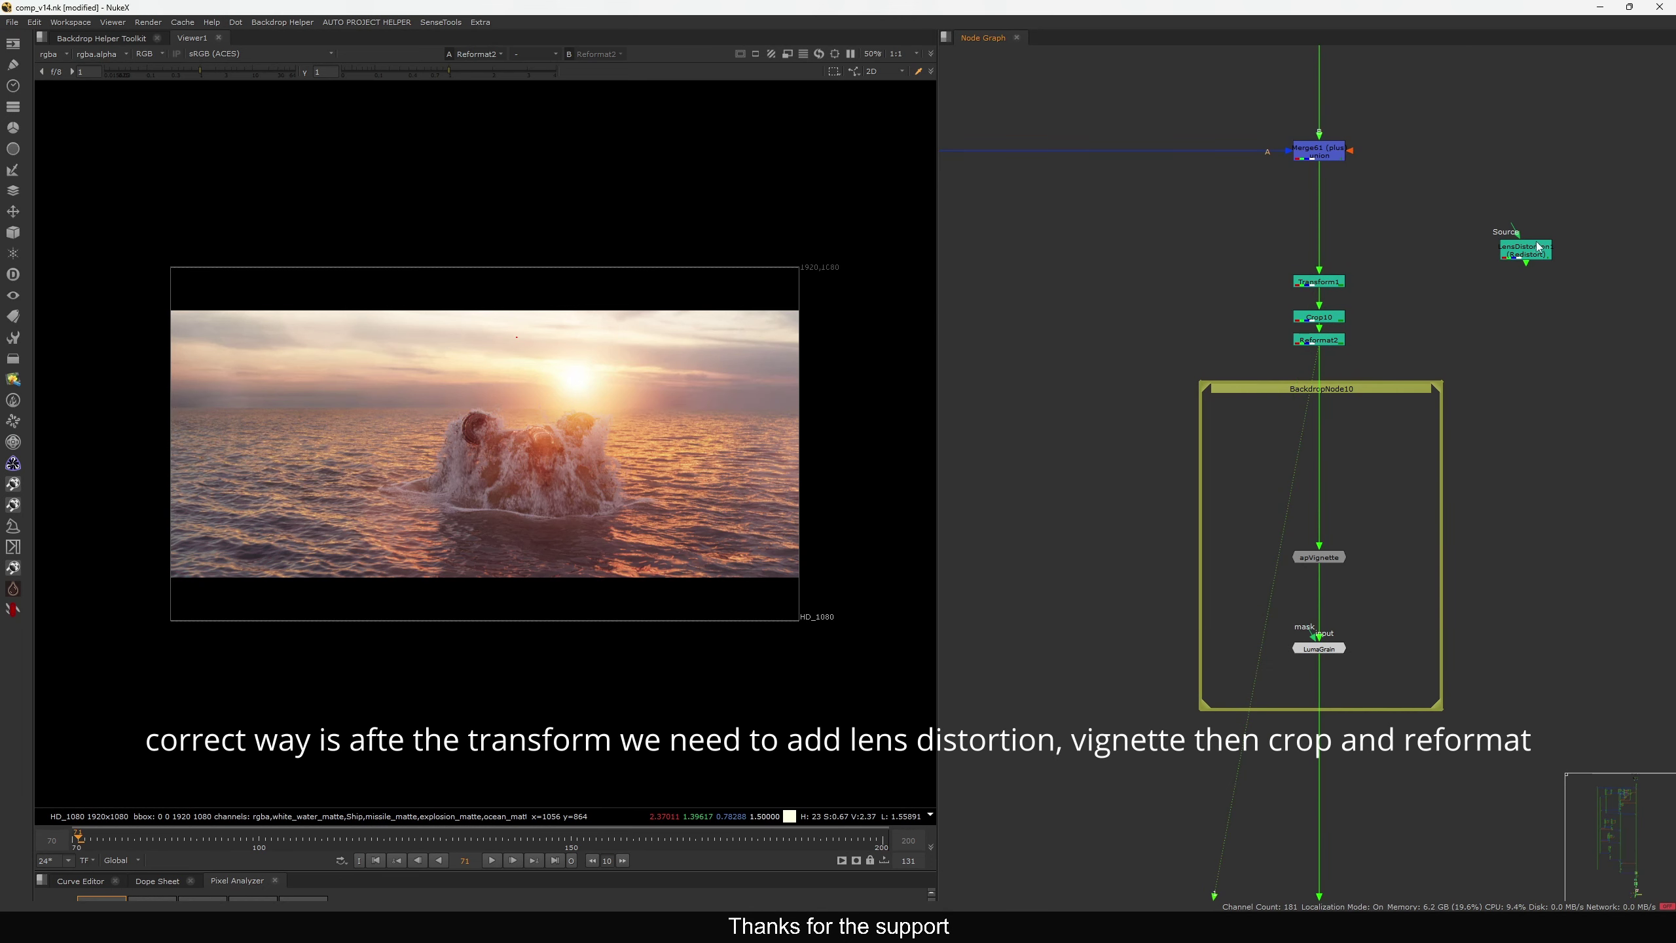
drag(1533, 245, 1327, 209)
View the outputs of Transform1, Crop10 and Reformat2 in order below the relocated LensDistortion
click(1321, 281)
key(1)
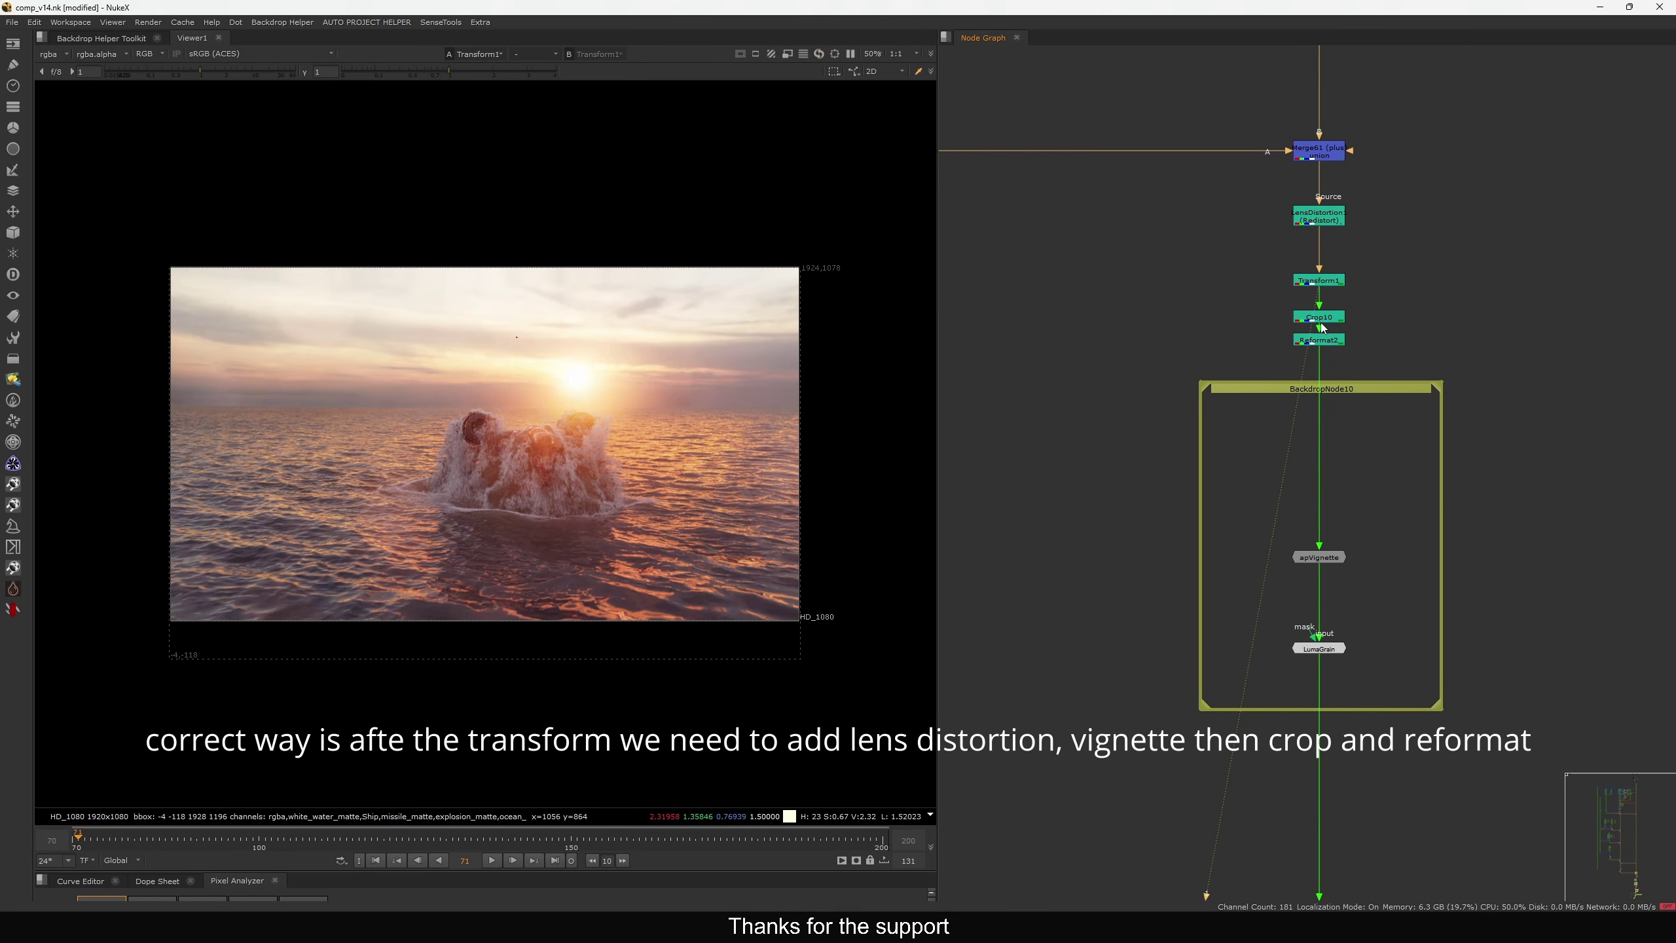
click(1321, 318)
key(1)
click(1323, 341)
key(1)
Move apVignette and LumaGrain higher inside BackdropNode10, then view the LumaGrain and Reformat2 outputs
drag(1323, 340, 1323, 350)
drag(1327, 558, 1333, 487)
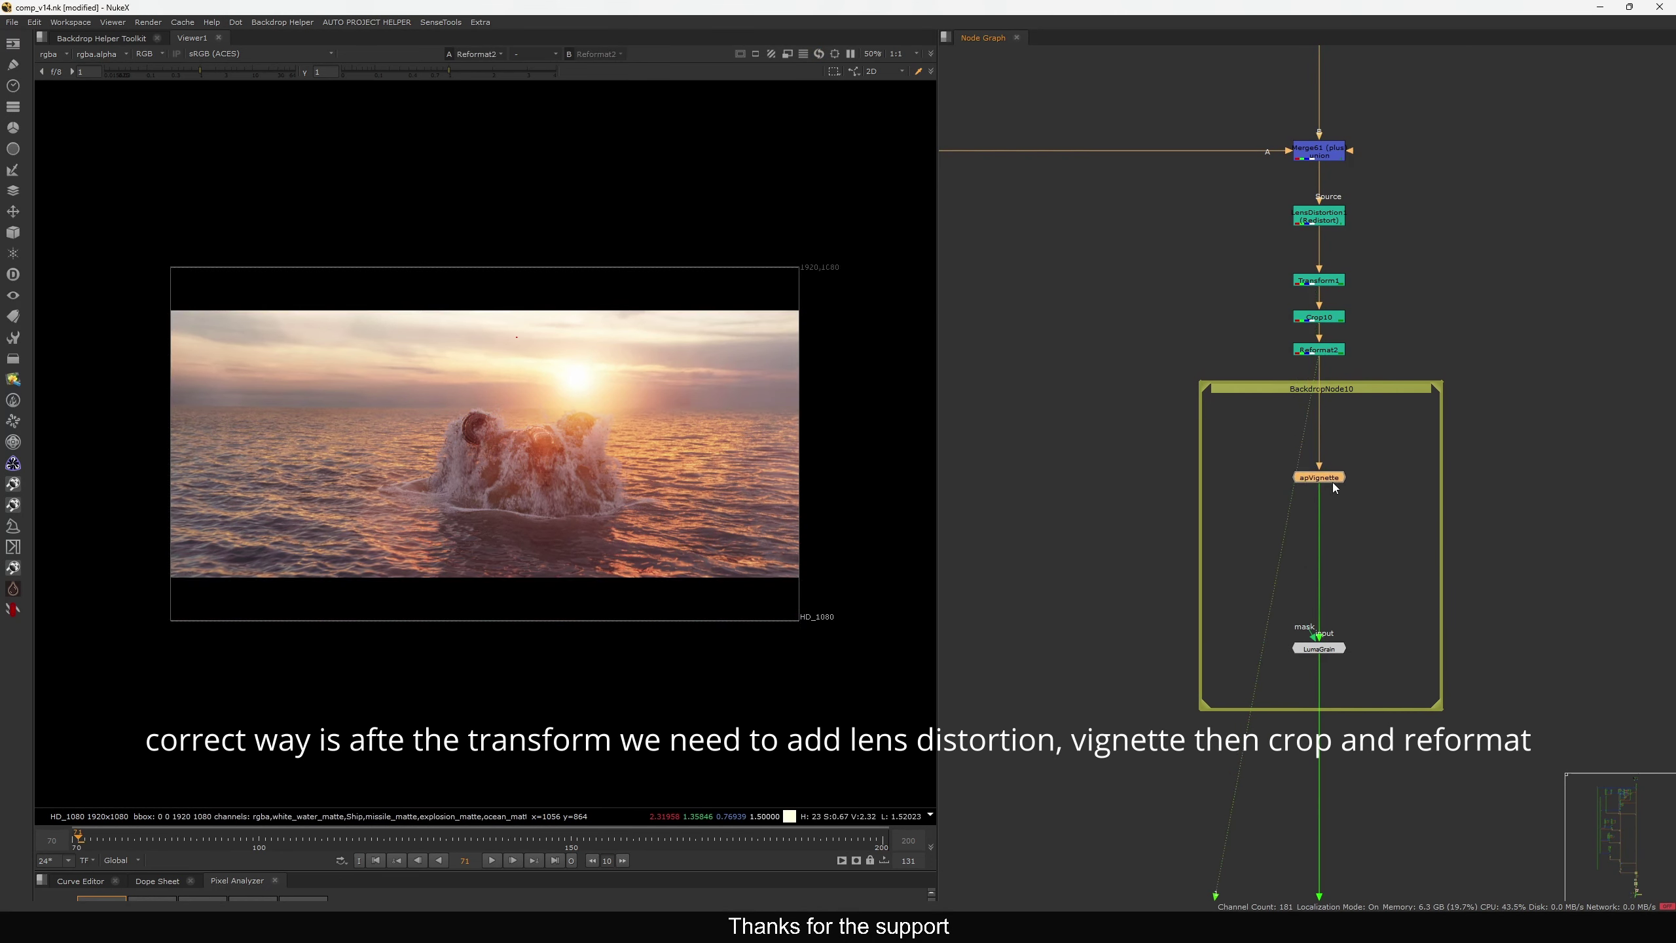
drag(1319, 648, 1319, 578)
key(1)
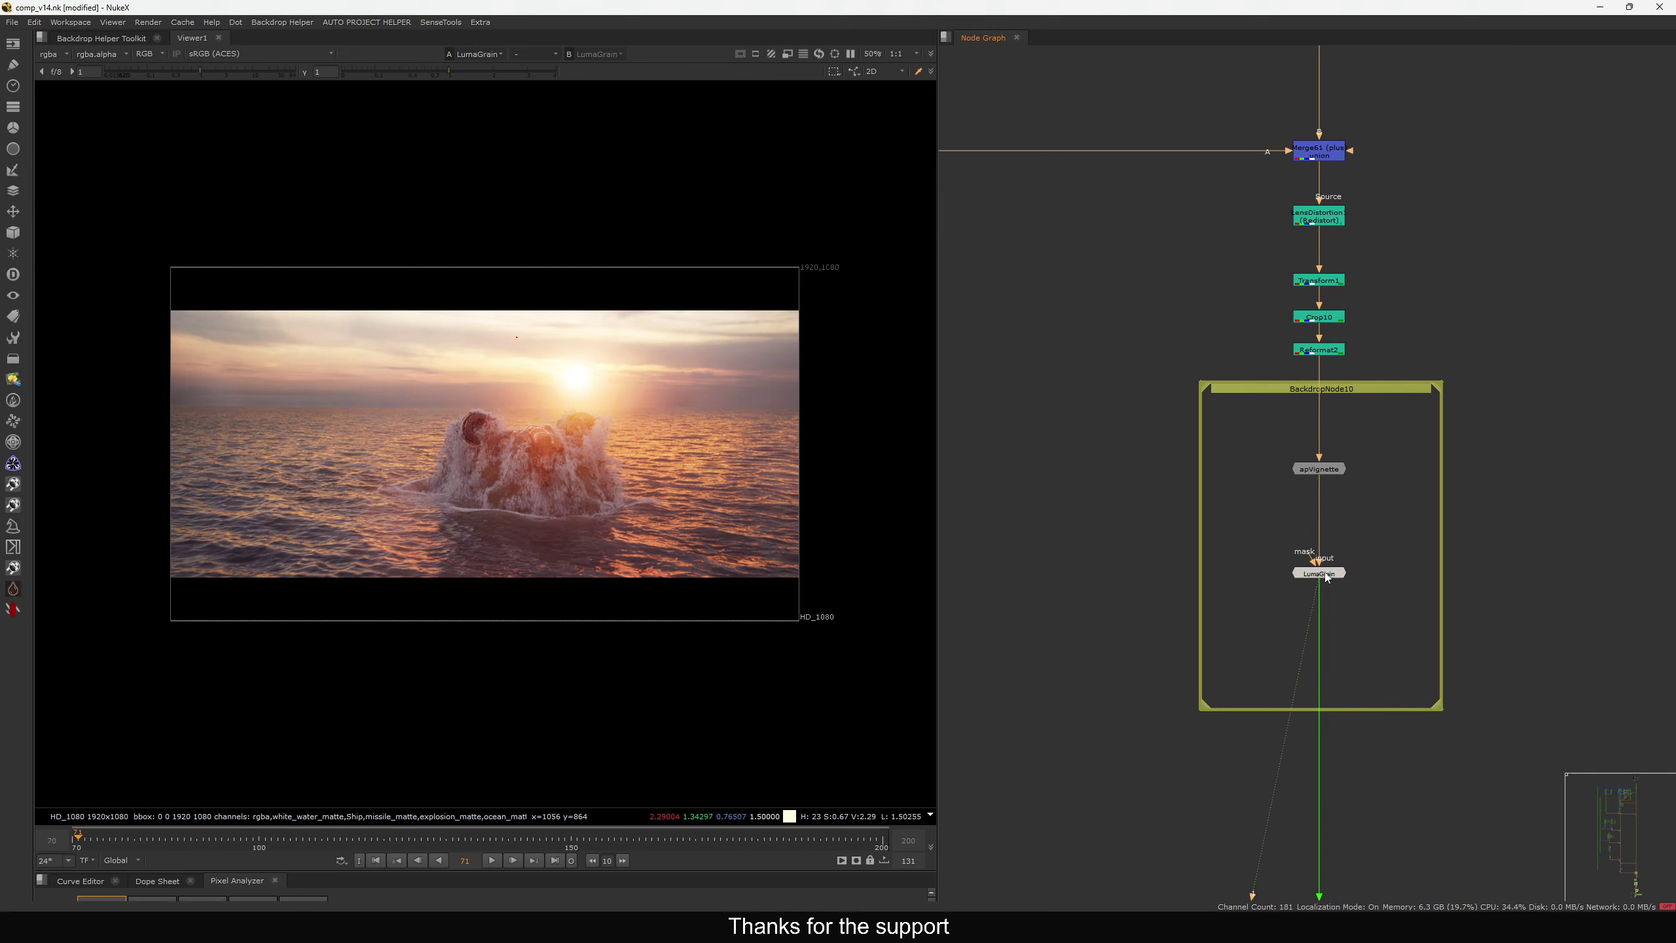
click(1328, 349)
key(1)
Toggle Transform1 off and on to compare its effect on the framing, leaving it enabled
drag(1318, 280, 1319, 273)
key(d)
key(d)
key(d)
key(d)
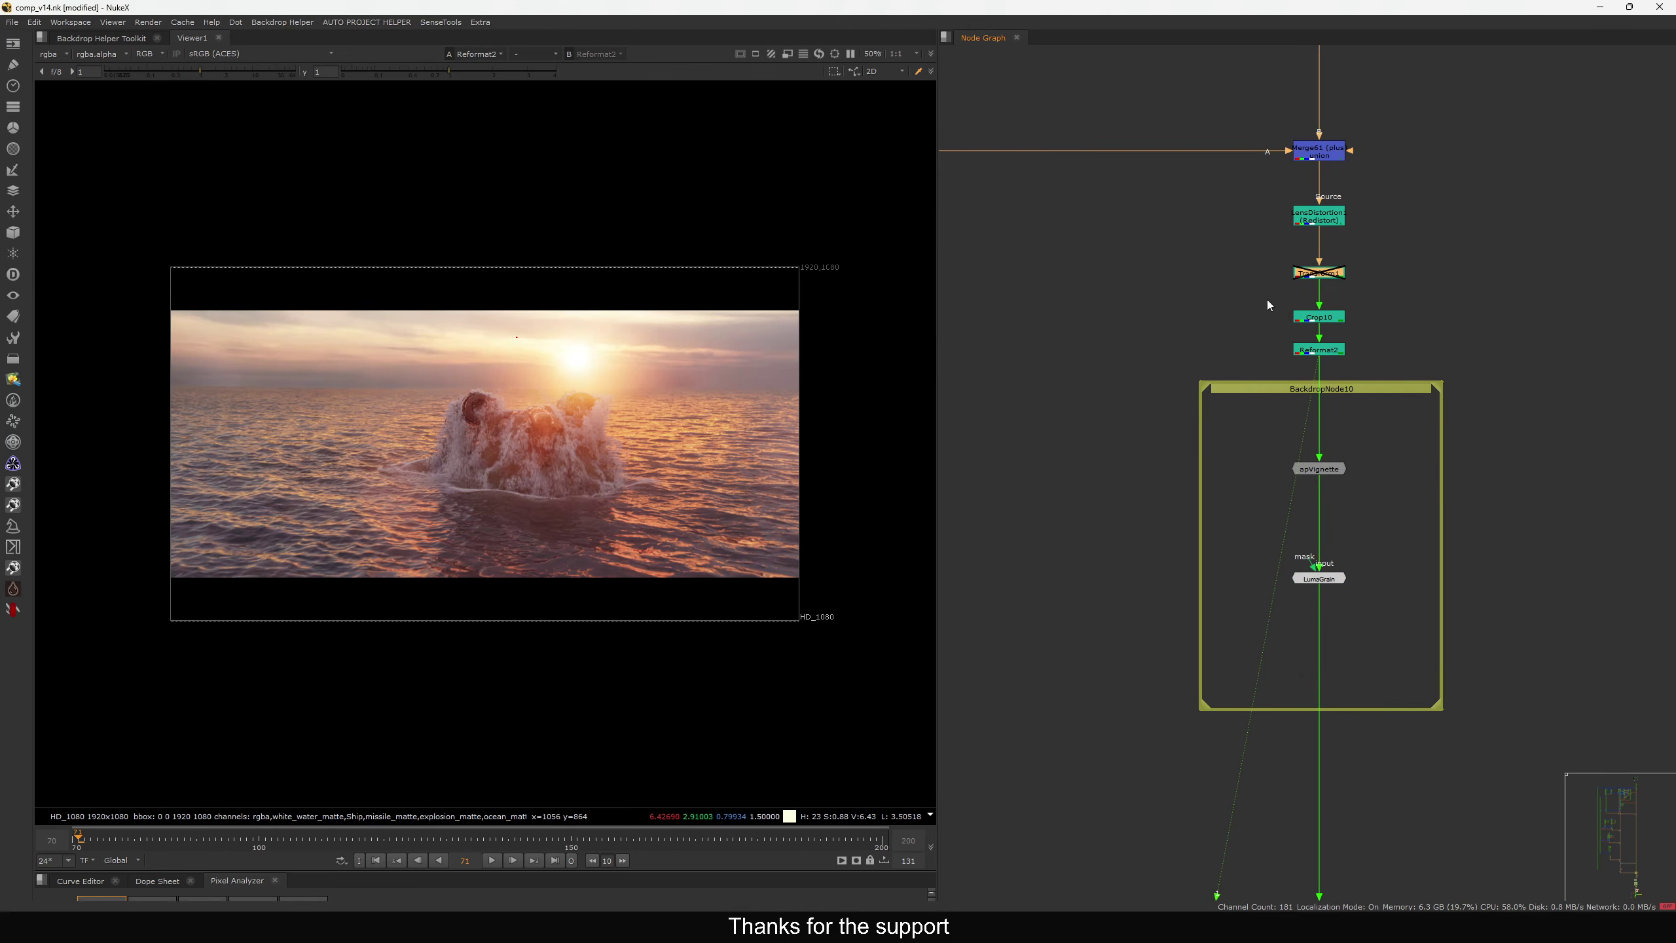
Extract apVignette and reinsert it between LensDistortion and Transform1, moving the transform, crop and reformat nodes into BackdropNode10
click(1318, 469)
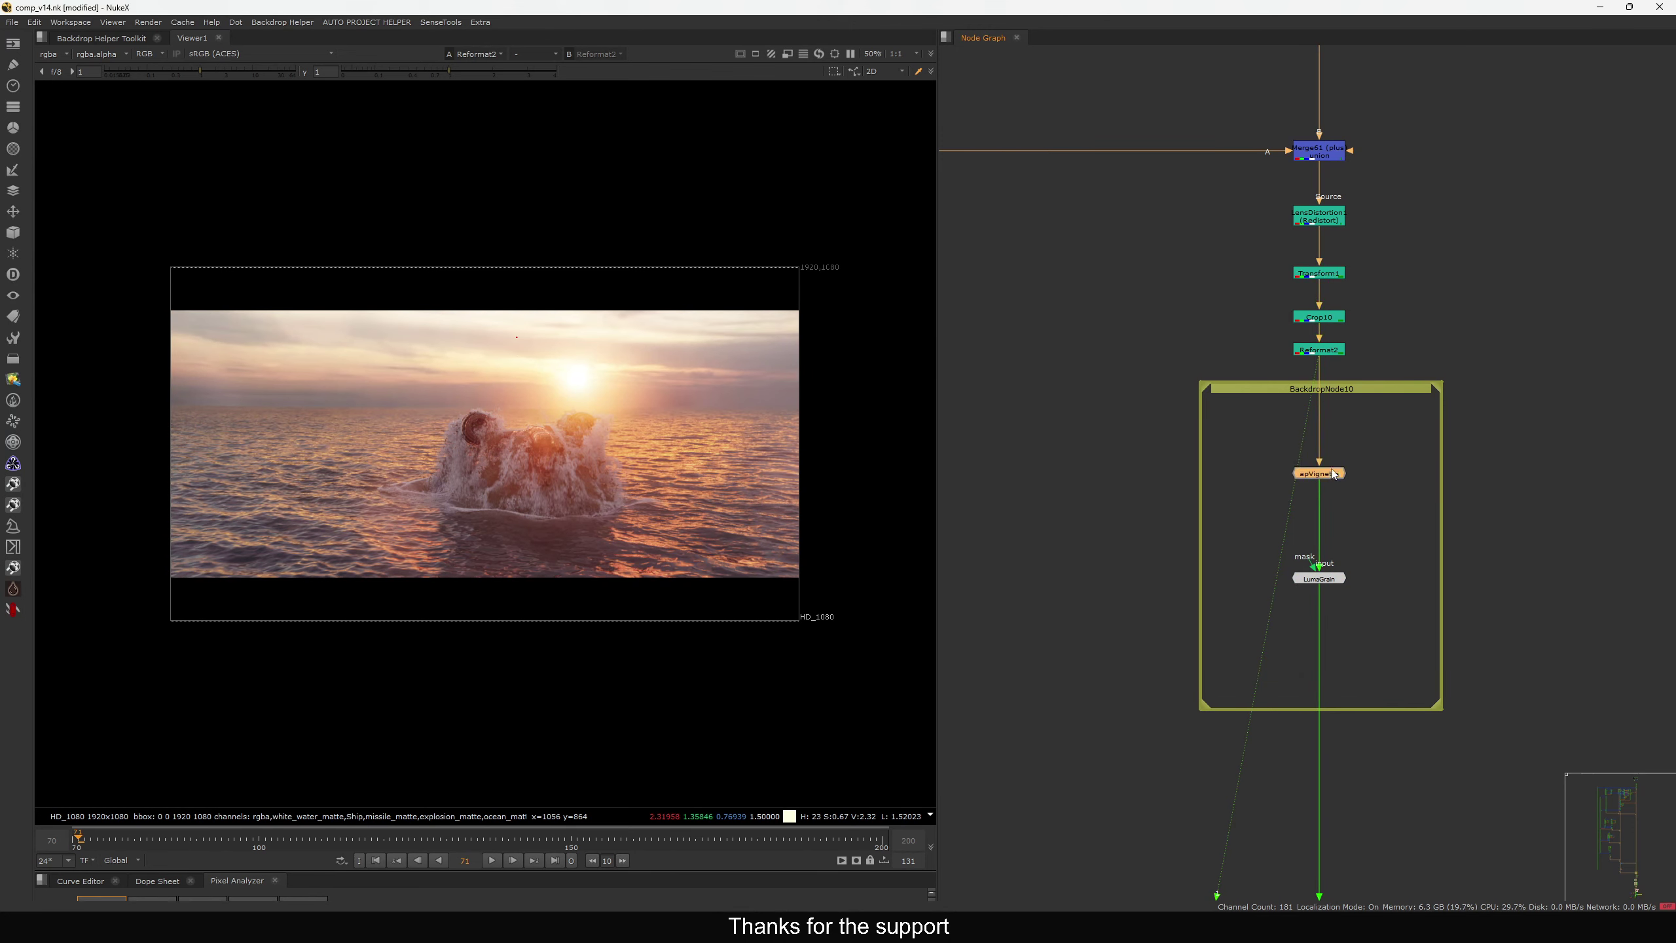
drag(1318, 469, 1369, 474)
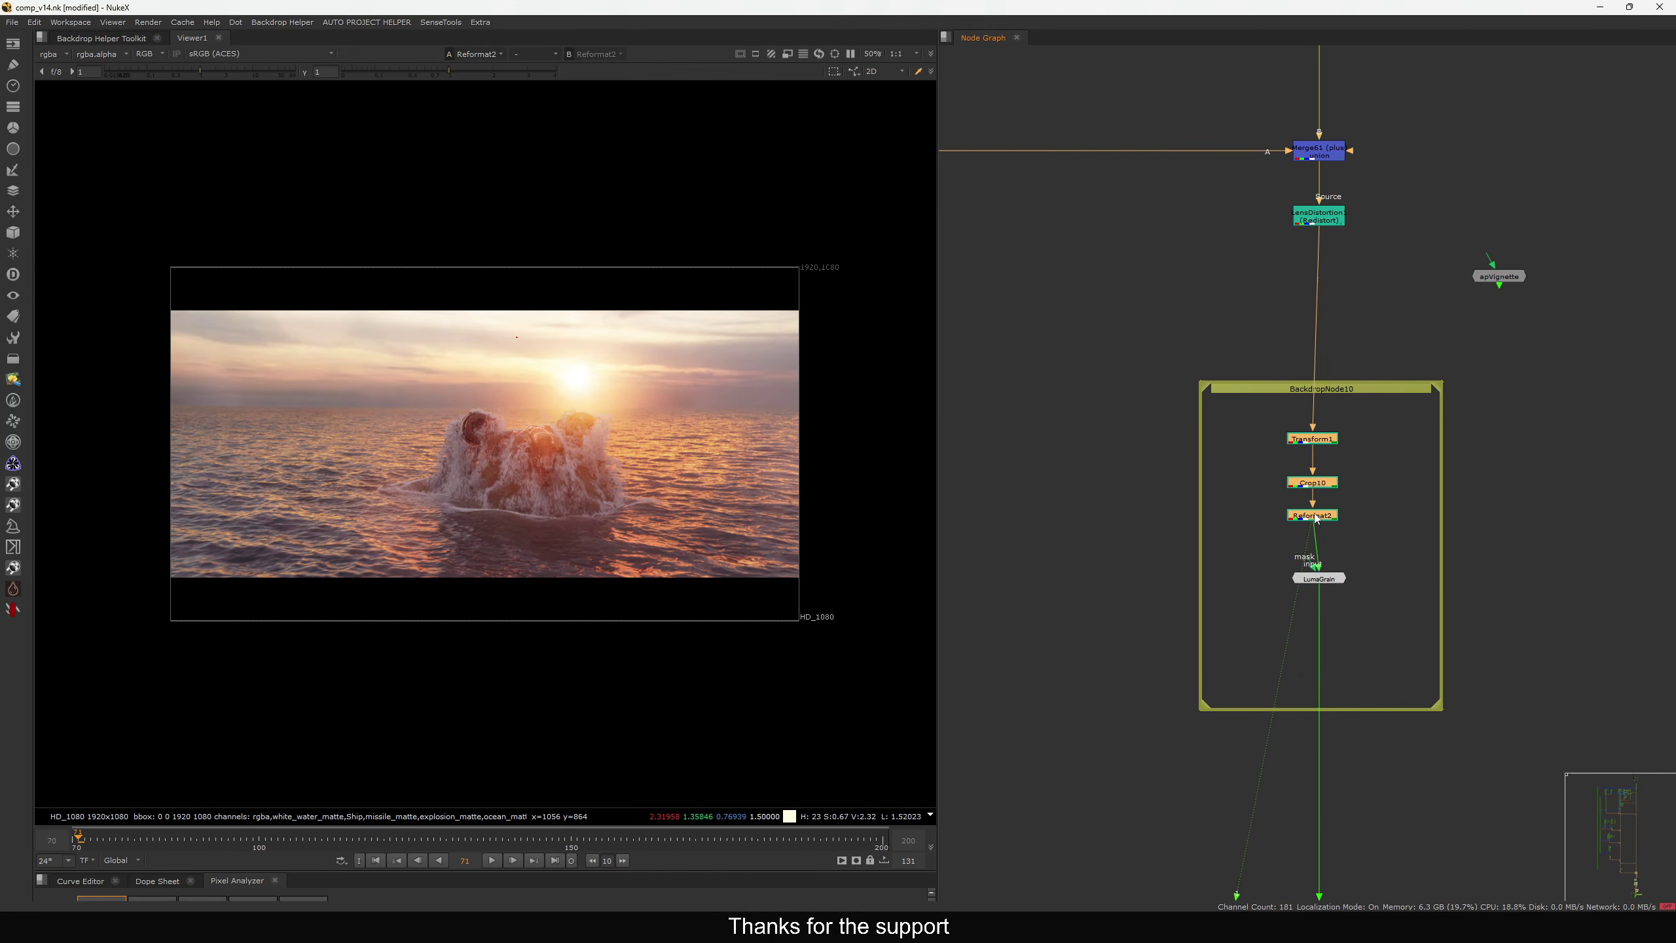
drag(1315, 482, 1320, 483)
drag(1511, 277, 1332, 318)
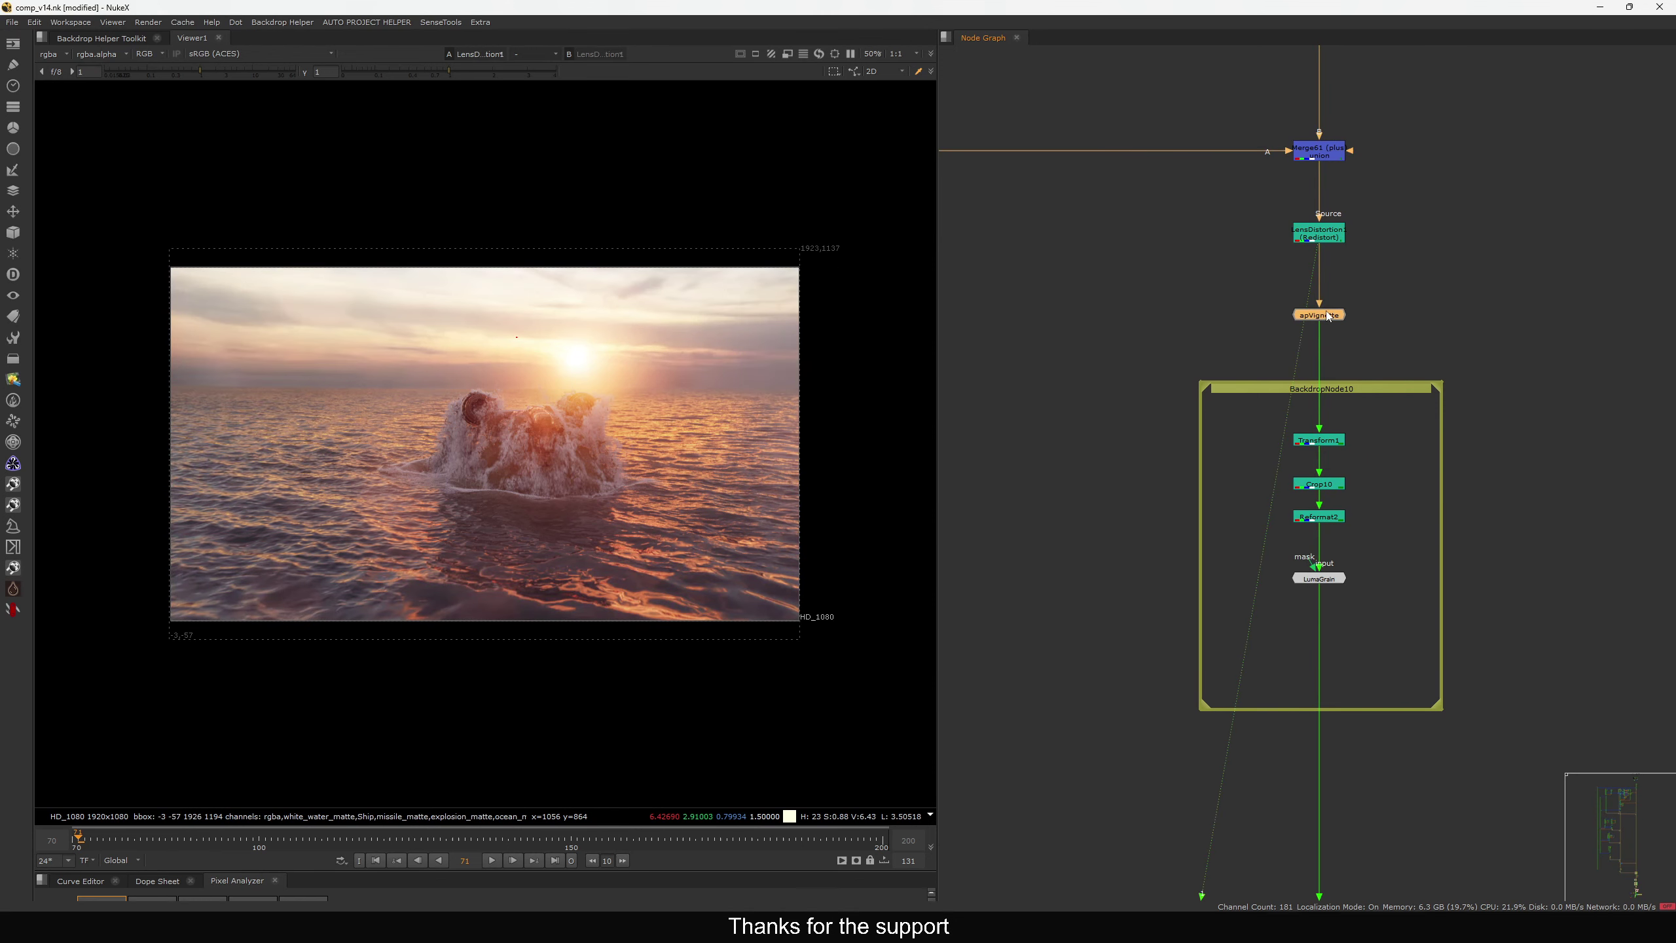
View apVignette's output and compare it with Reformat2's output in the reordered pipe
key(1)
click(1325, 324)
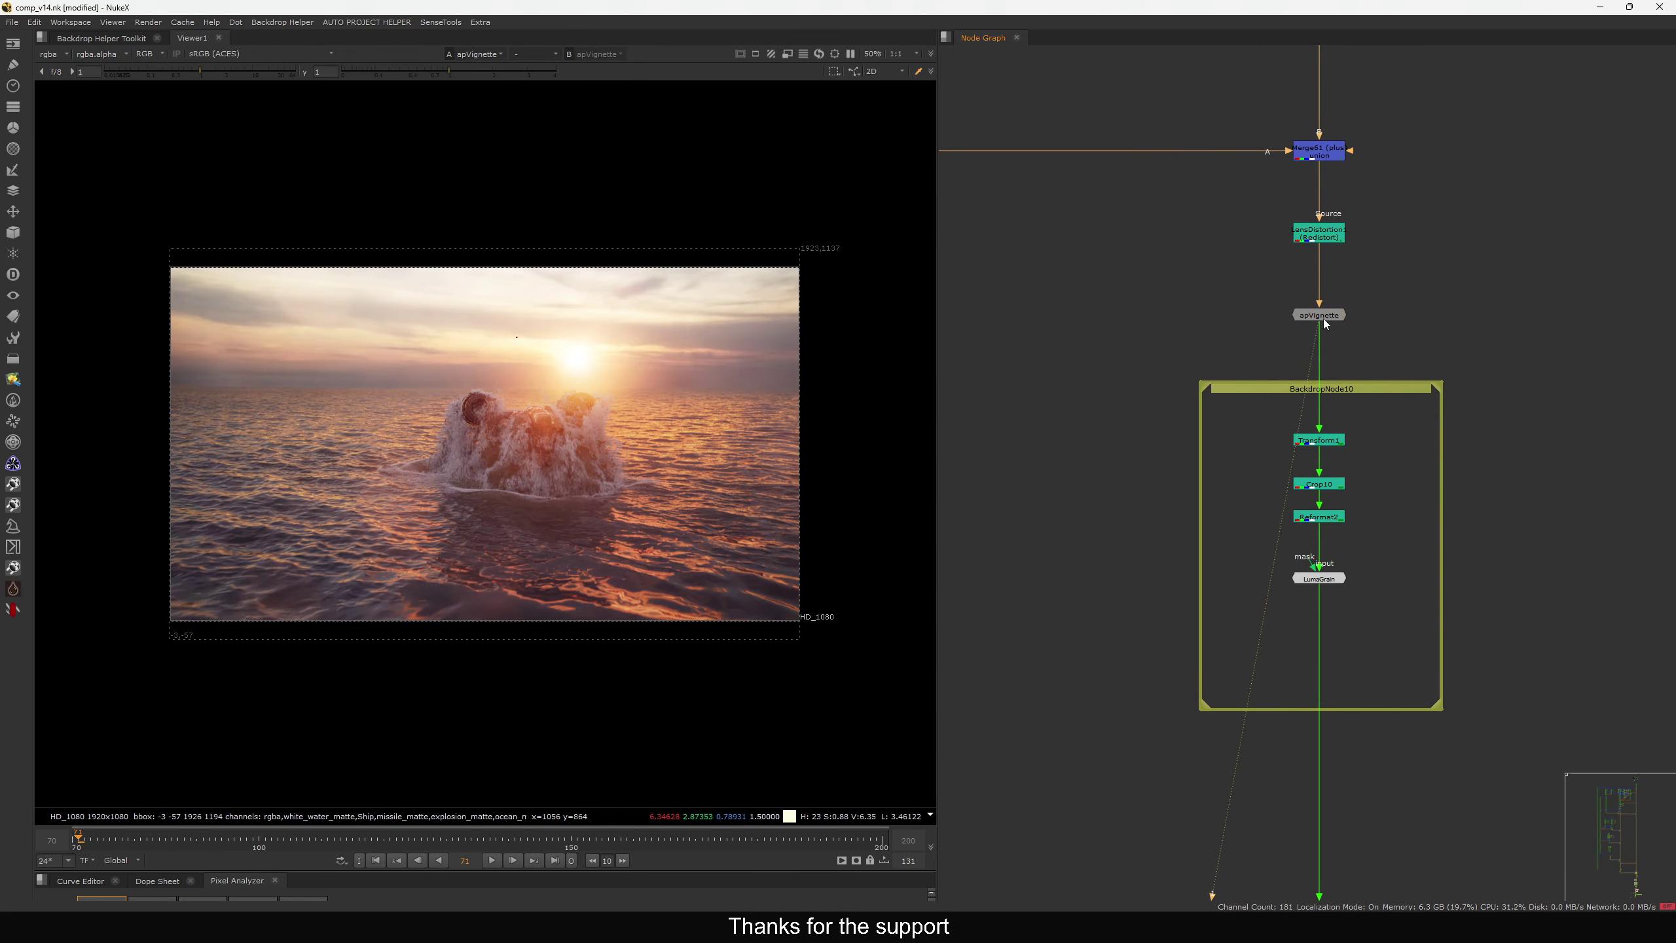
click(1326, 520)
key(1)
middle_drag(1353, 579, 1356, 443)
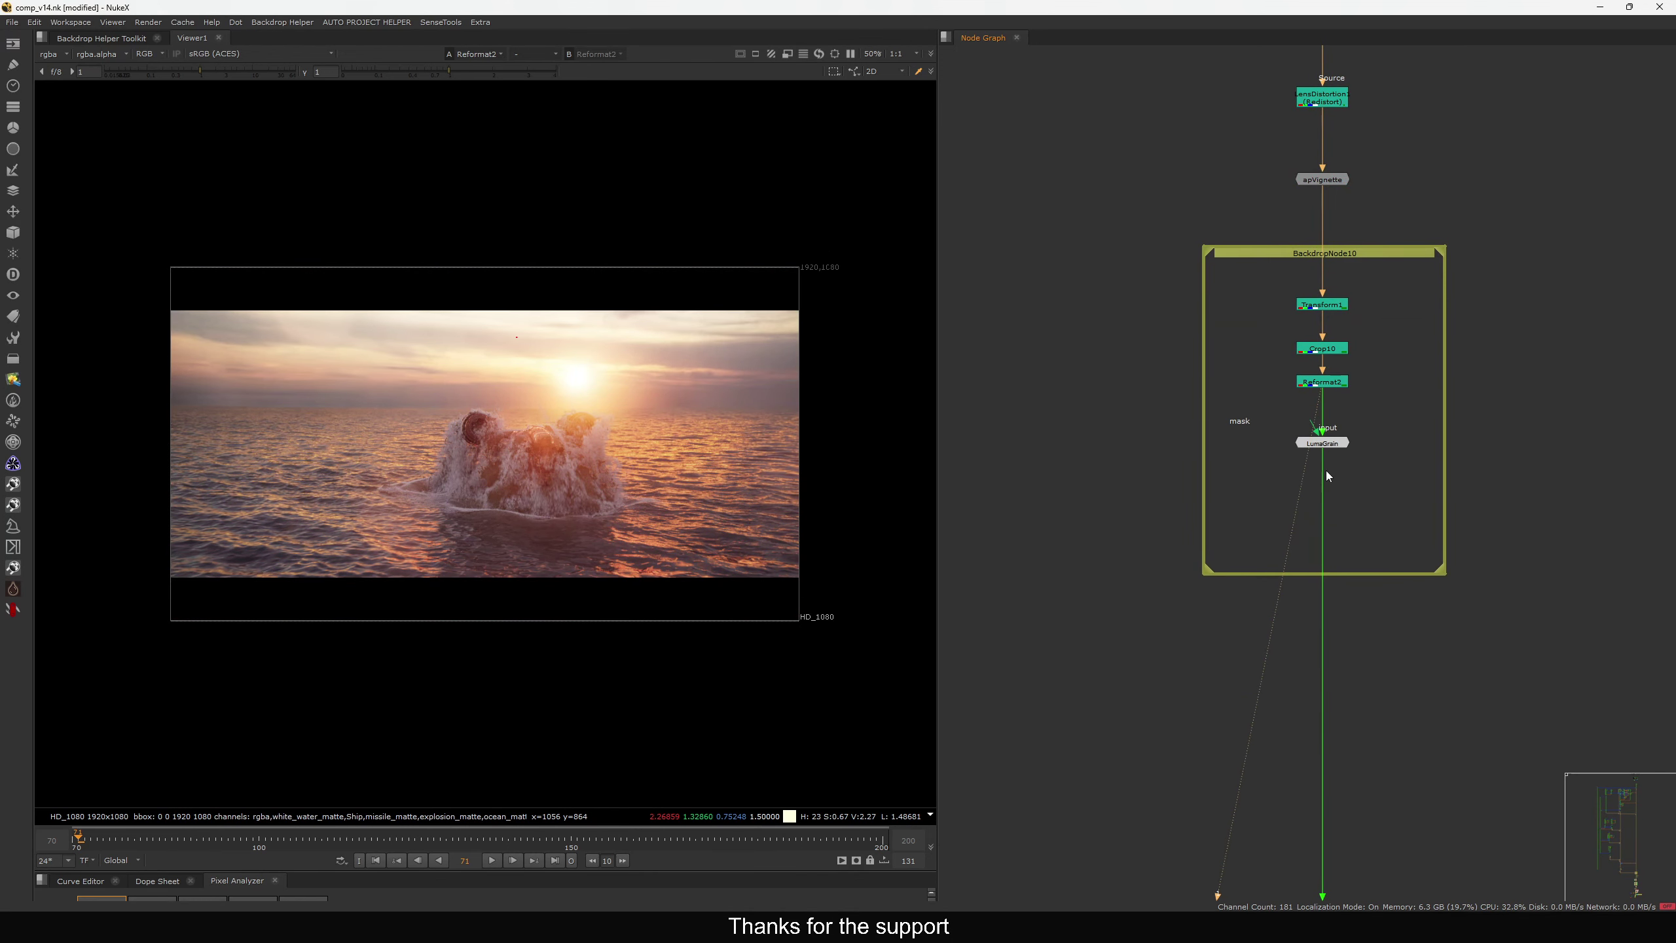
Lower LumaGrain and shift only BackdropNode10 down the graph so that it encloses just LumaGrain
drag(1326, 447, 1334, 527)
scroll(1333, 531, down, 2)
scroll(1324, 352, up, 4)
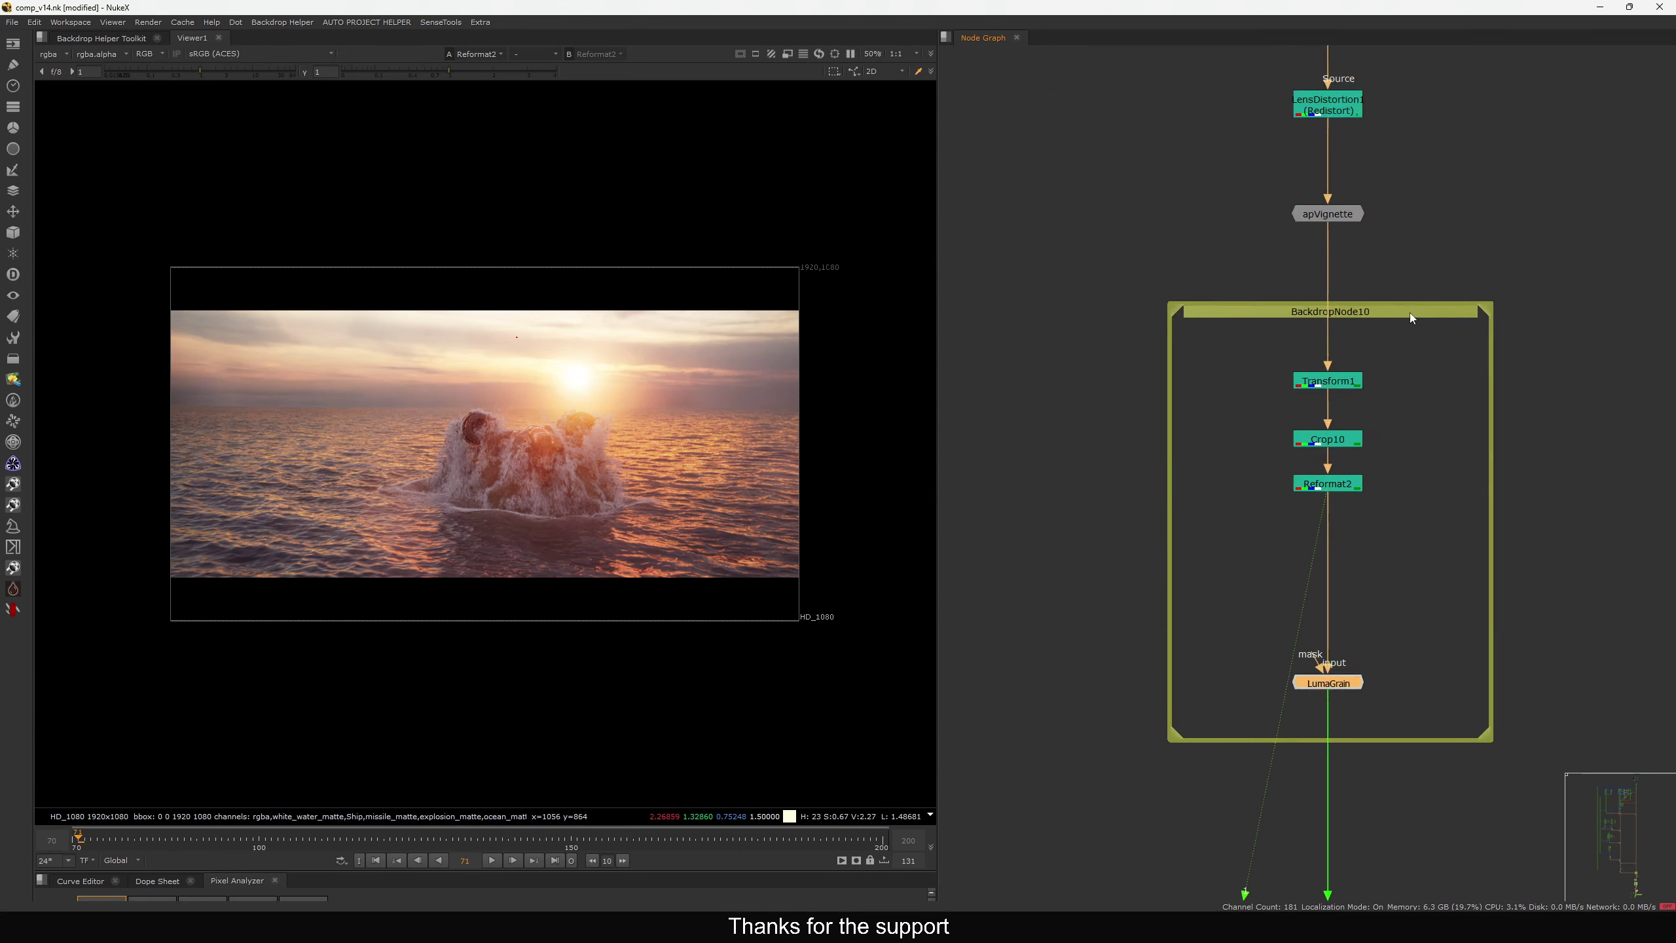
scroll(1385, 372, down, 4)
click(1393, 343)
click(1403, 316)
ctrl+click(1386, 345)
ctrl+drag(1388, 350, 1384, 468)
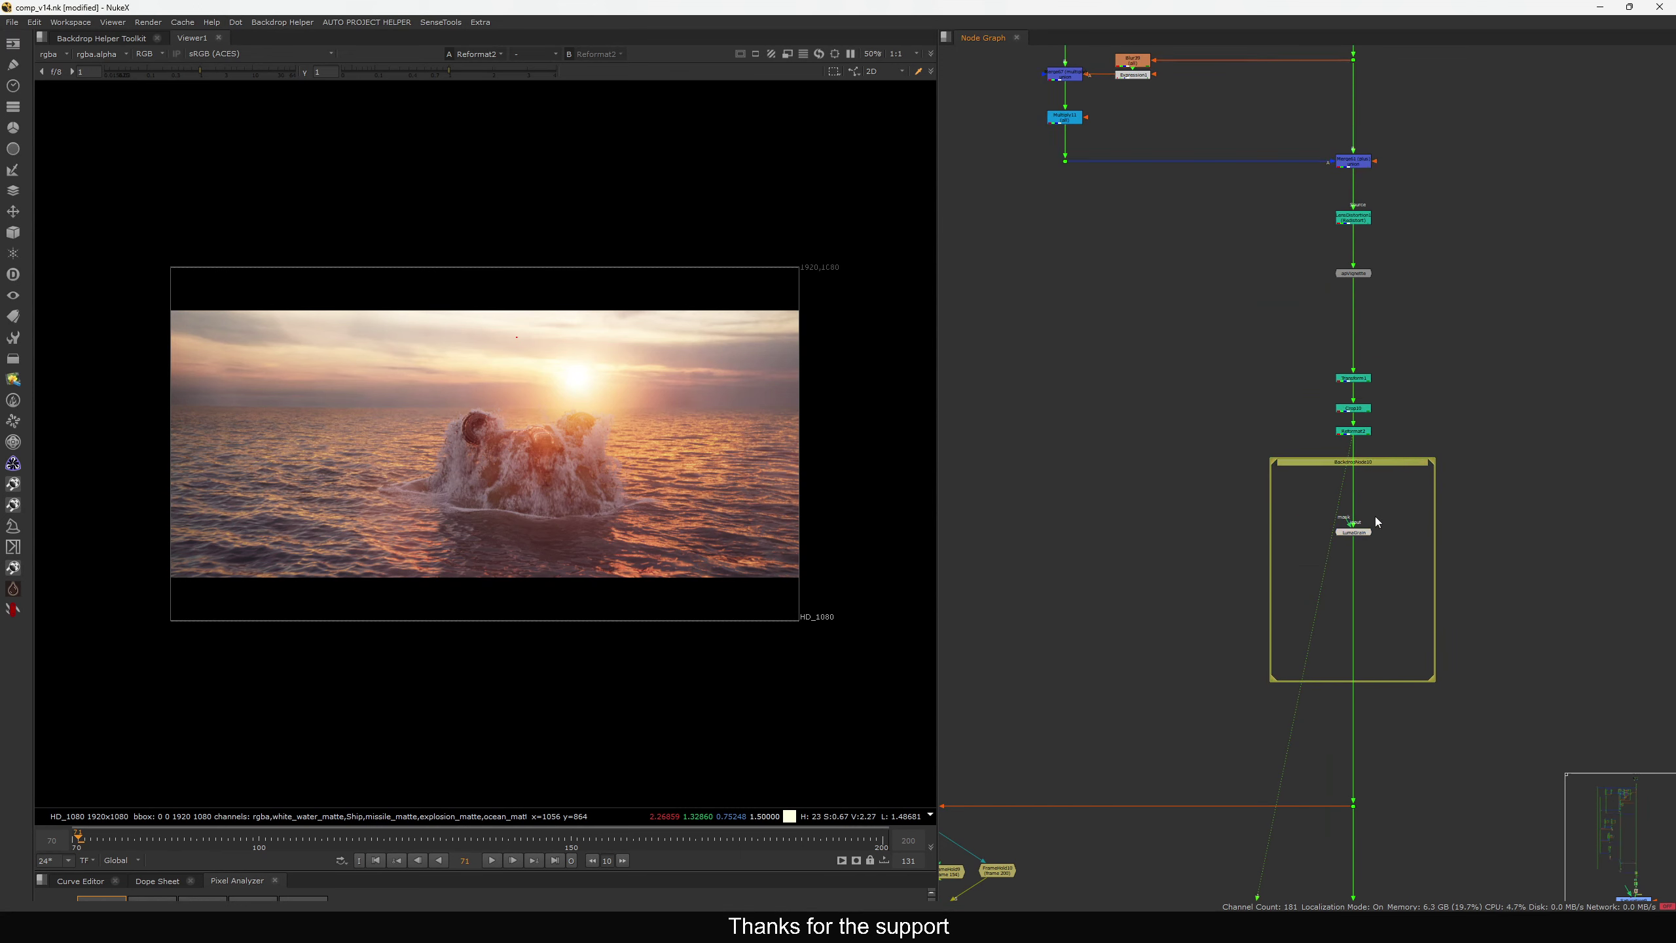
Center LumaGrain in the backdrop, view its output, and move Transform1, Crop10 and Reformat2 up closer to apVignette
drag(1351, 534, 1350, 598)
key(1)
drag(1390, 347, 1263, 455)
drag(1358, 382, 1358, 337)
View the Read51 render up close and select Write8 in the OUTPUT section for comparison
scroll(1369, 389, down, 5)
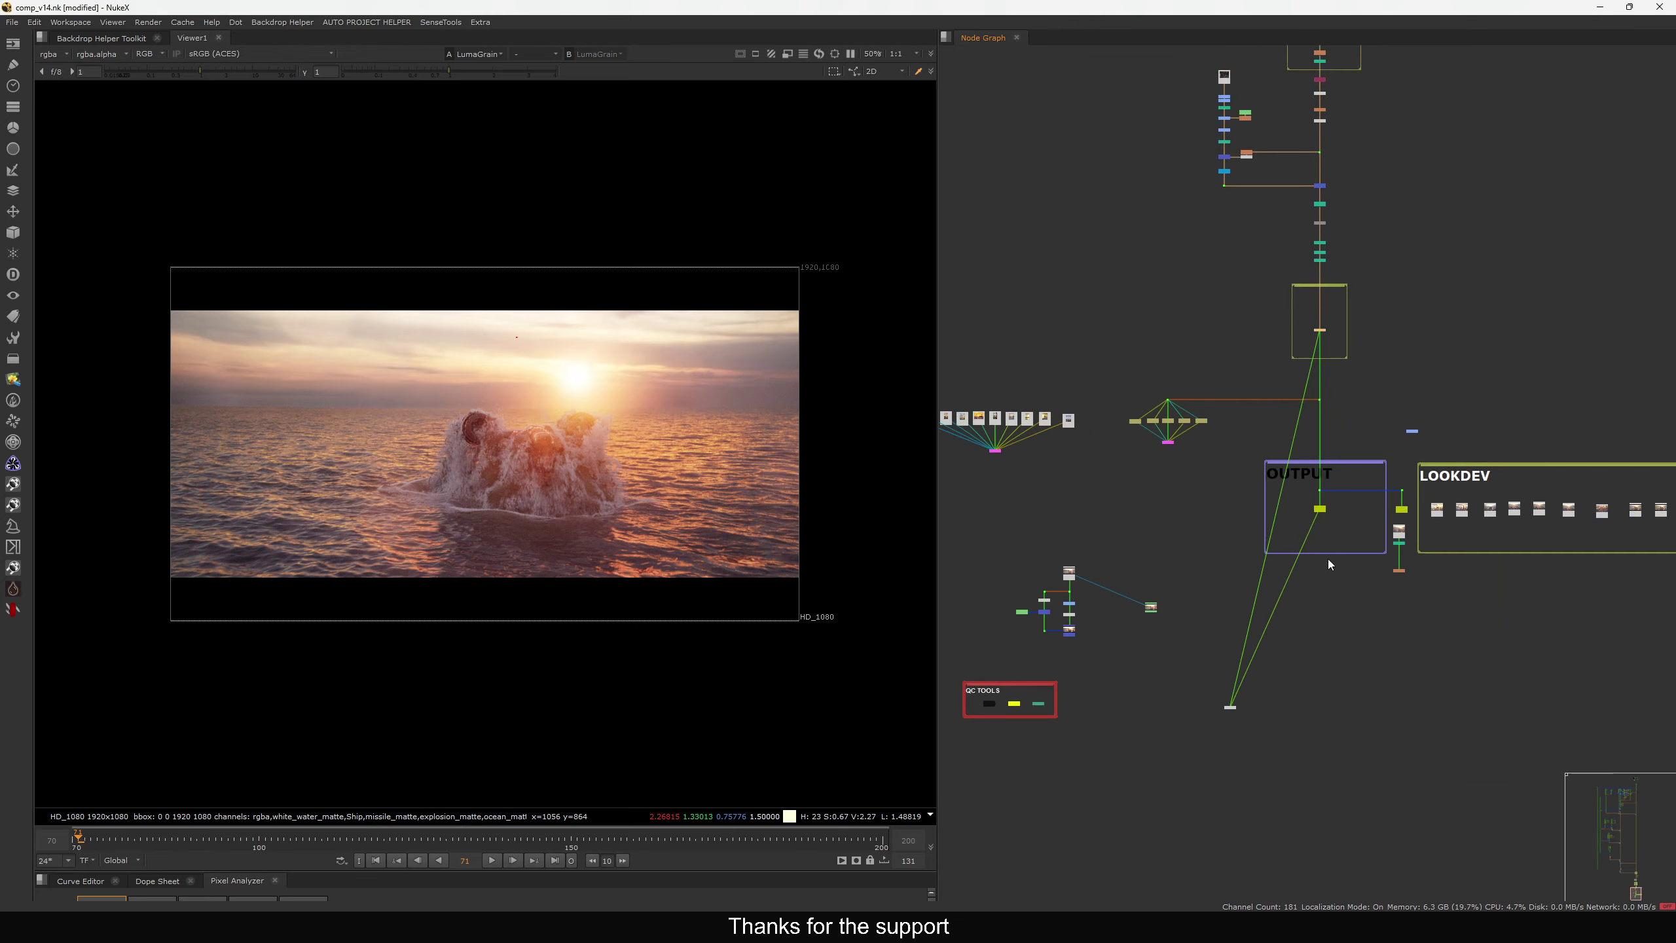
drag(1122, 490, 1053, 540)
key(1)
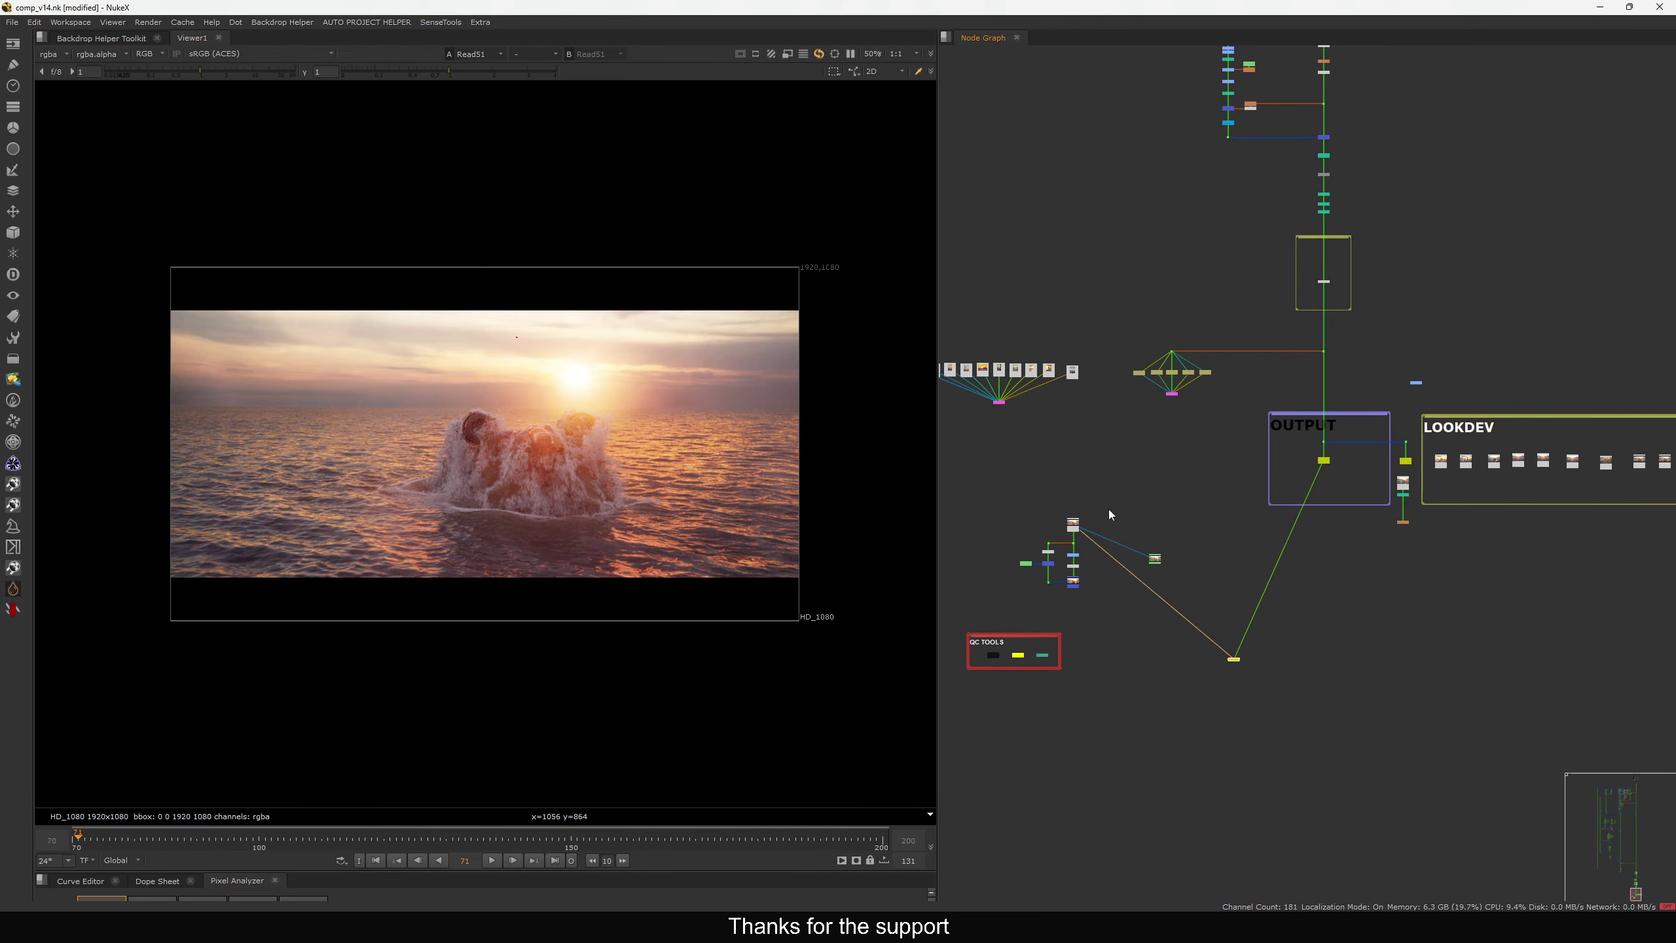
drag(1345, 449, 1309, 471)
scroll(673, 400, up, 8)
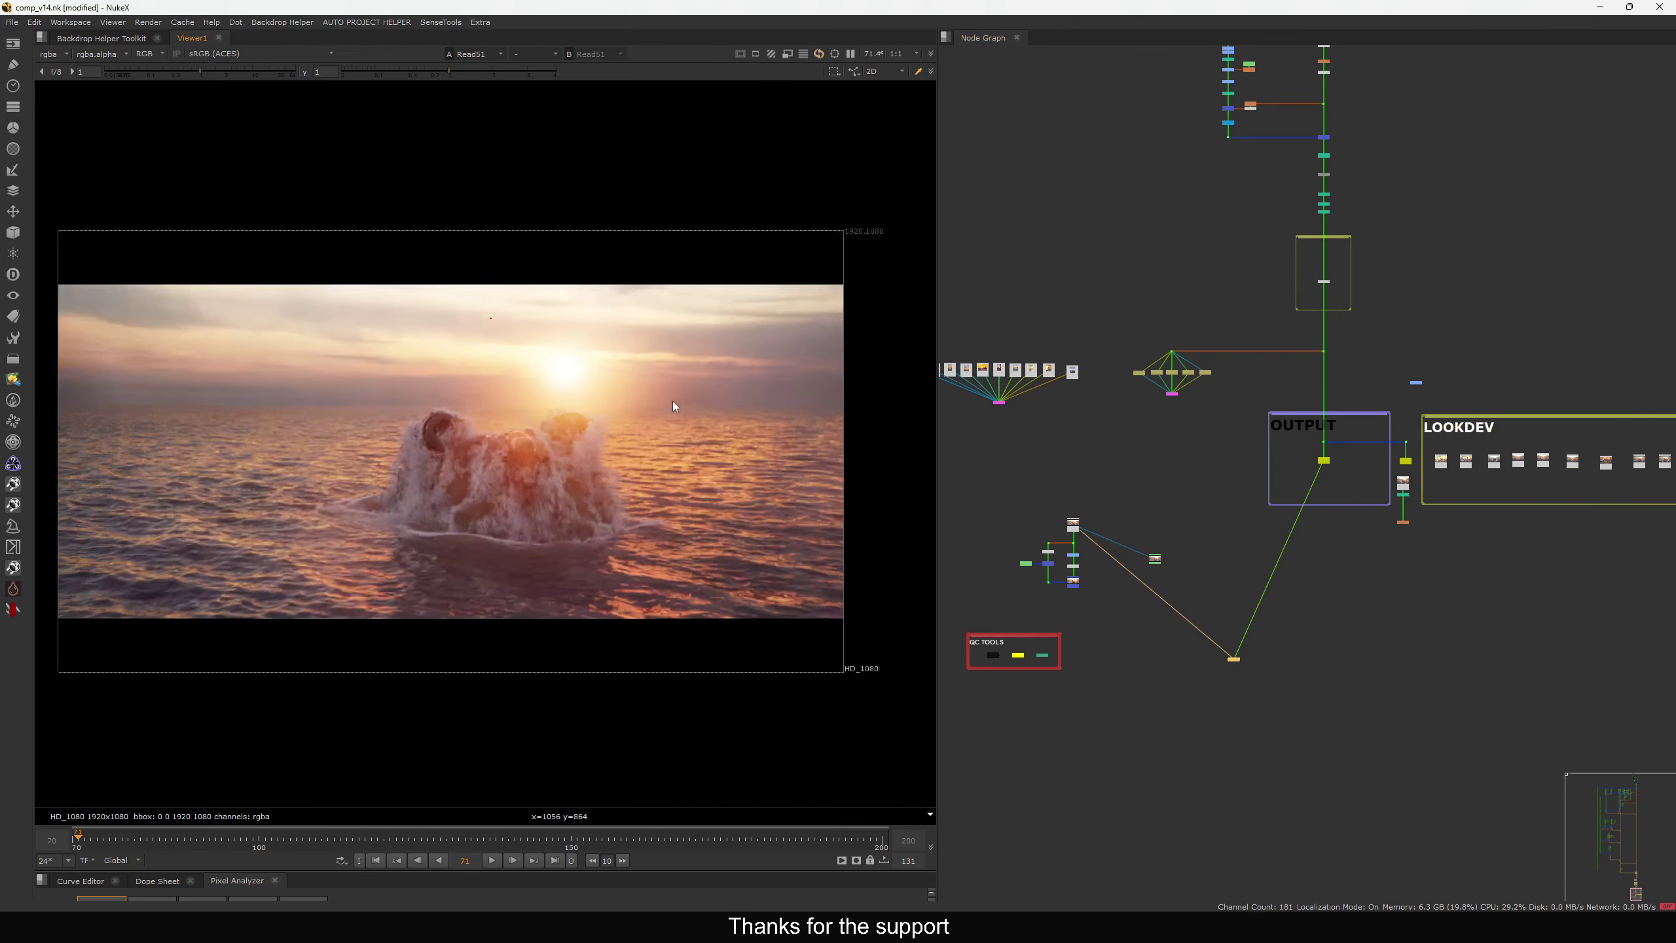